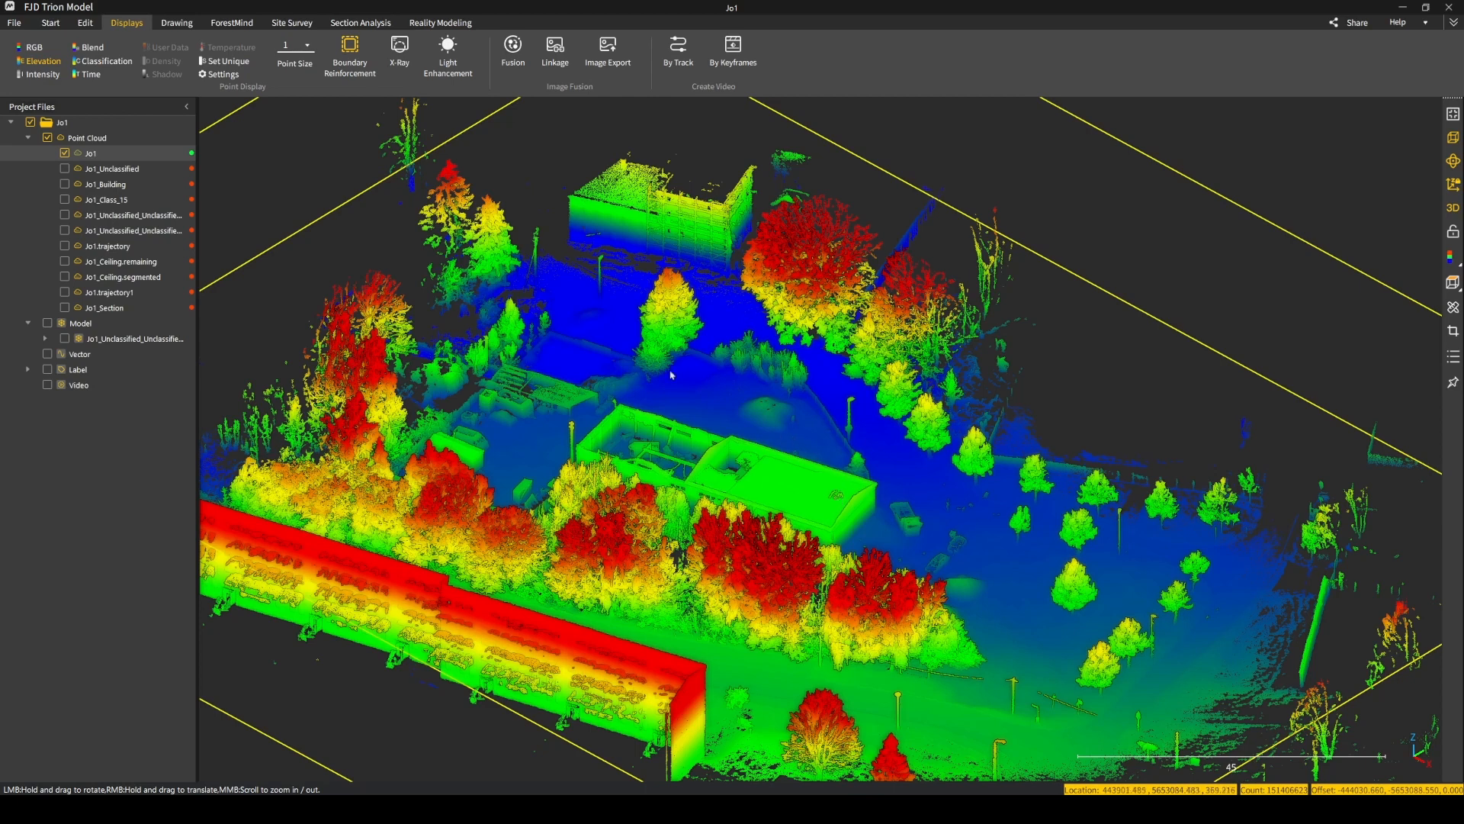
Measure the coordinates of a ground point in the open area among the small trees, reposition its label, and leave without keeping it.
left_click(54, 24)
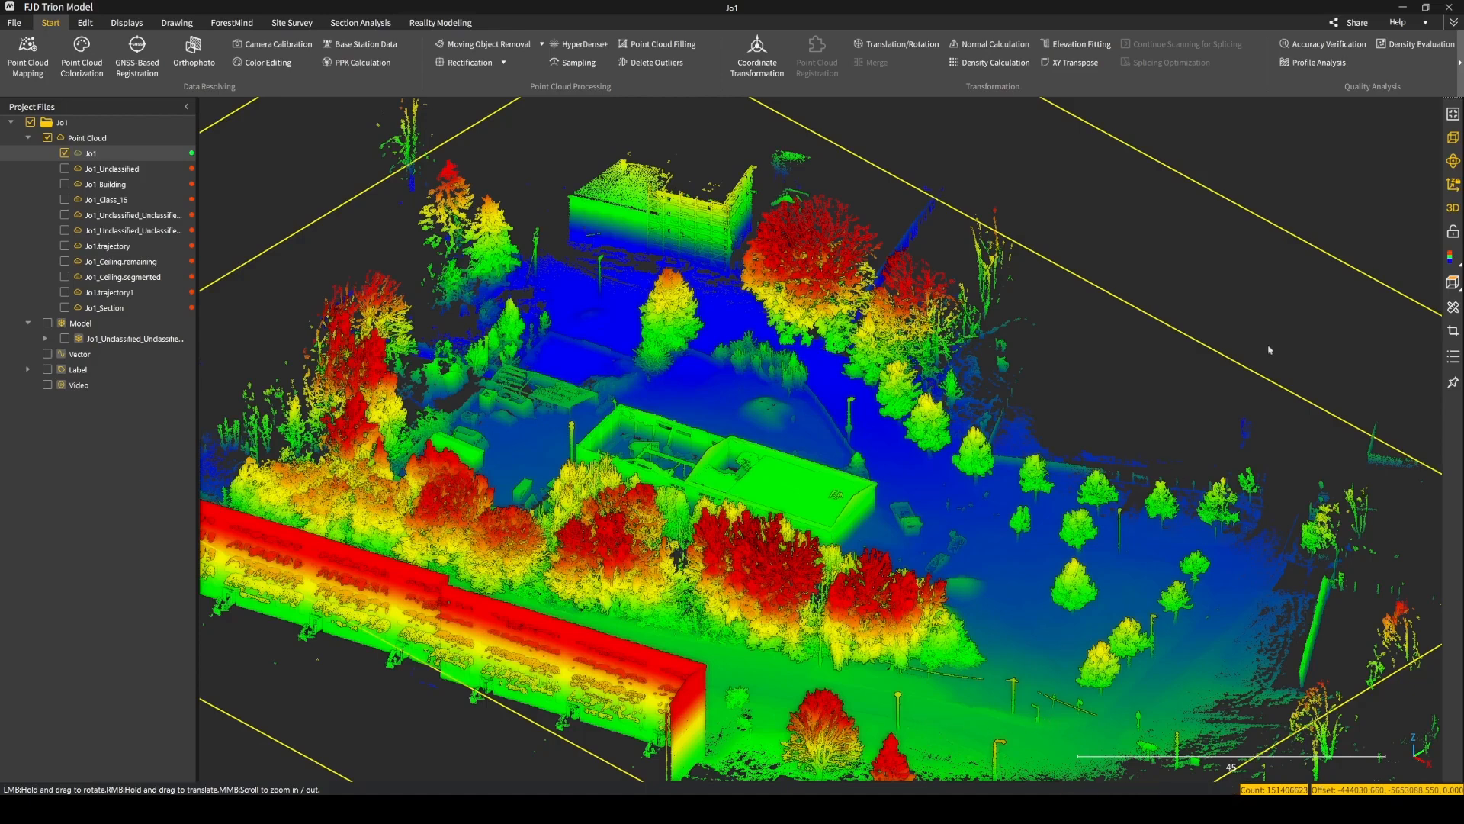
left_click(1453, 308)
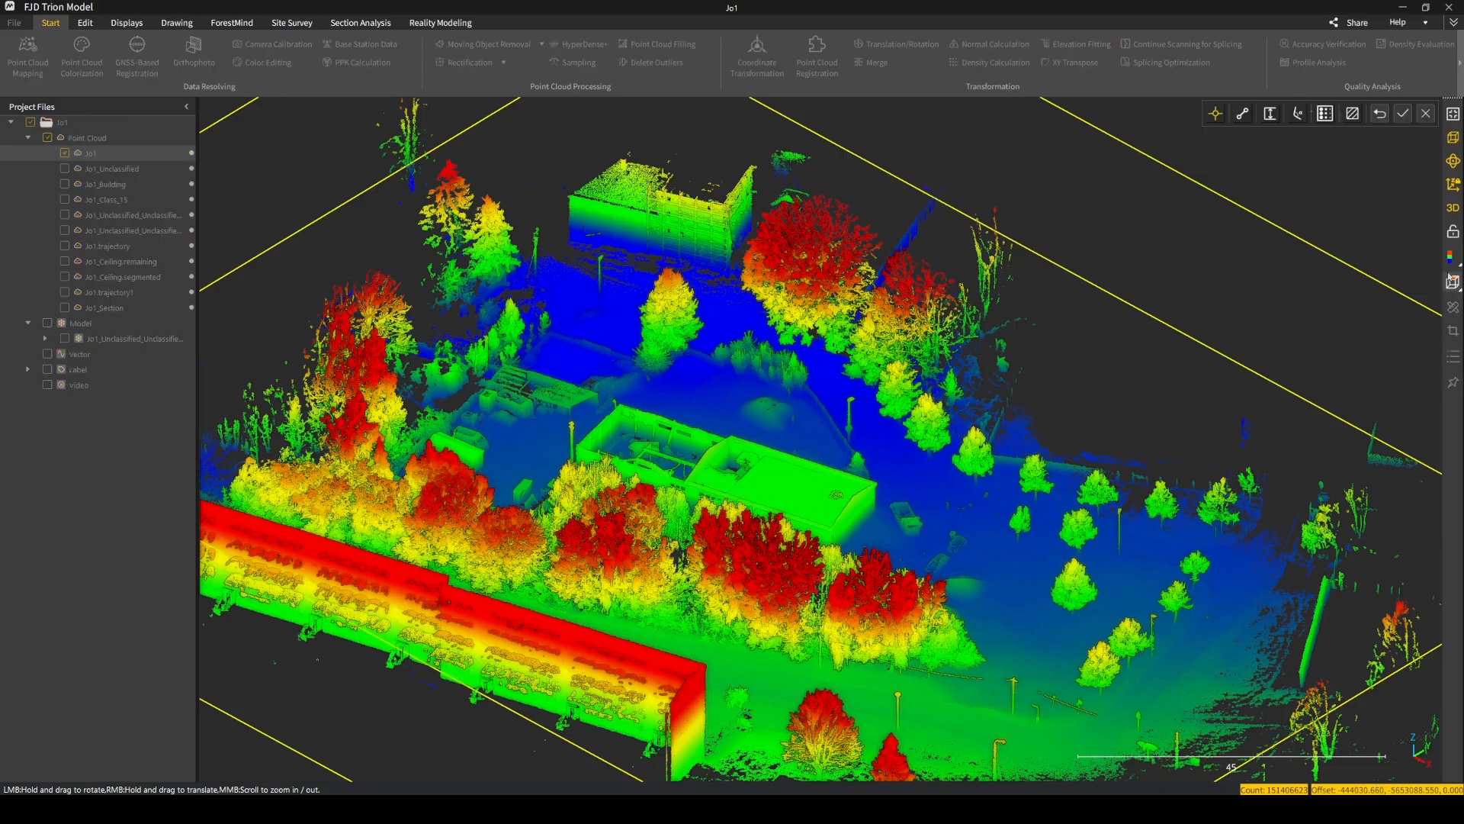
left_click(1026, 571)
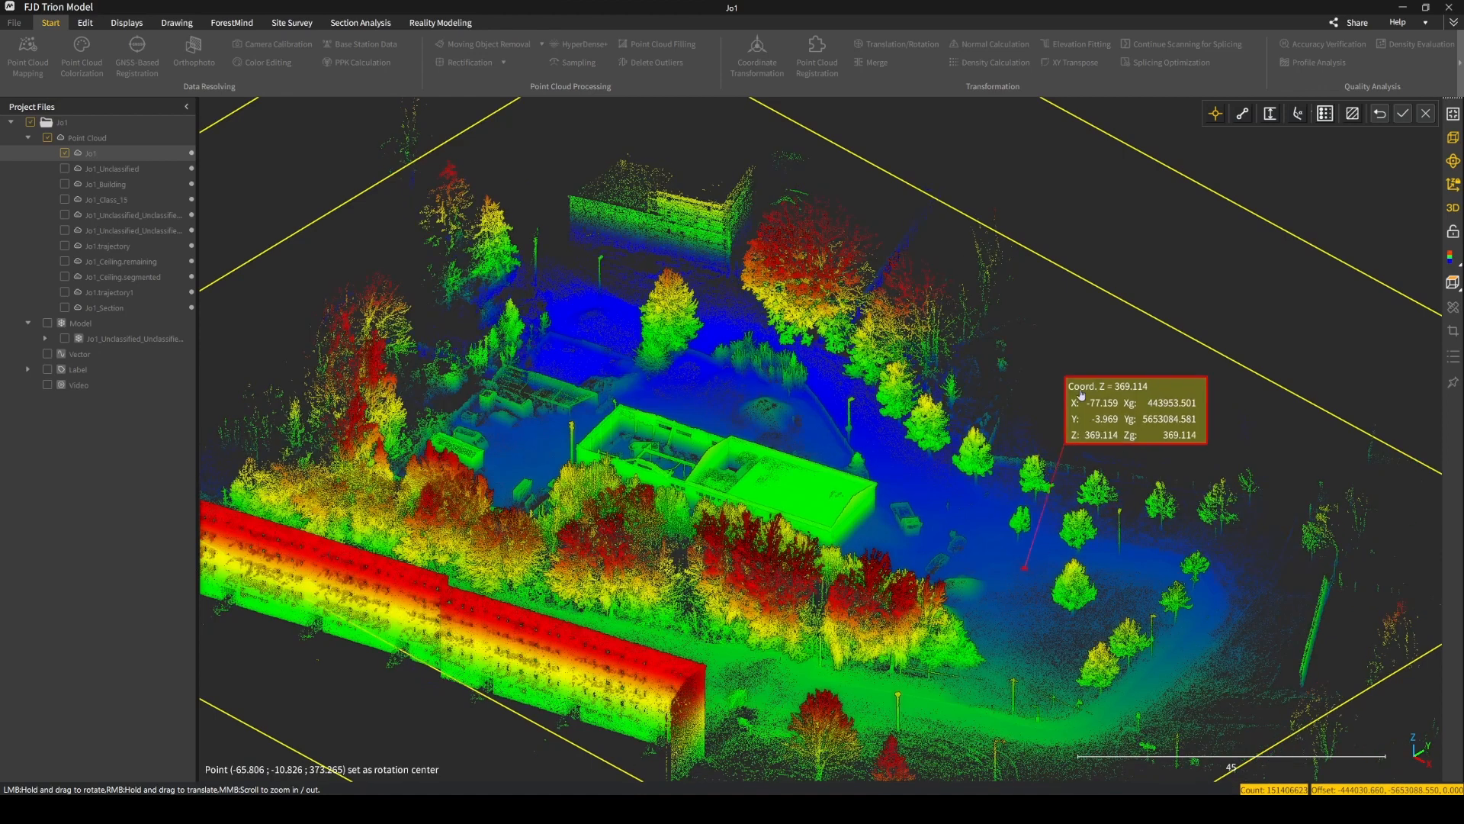
left_click_drag(1050, 601, 1086, 392)
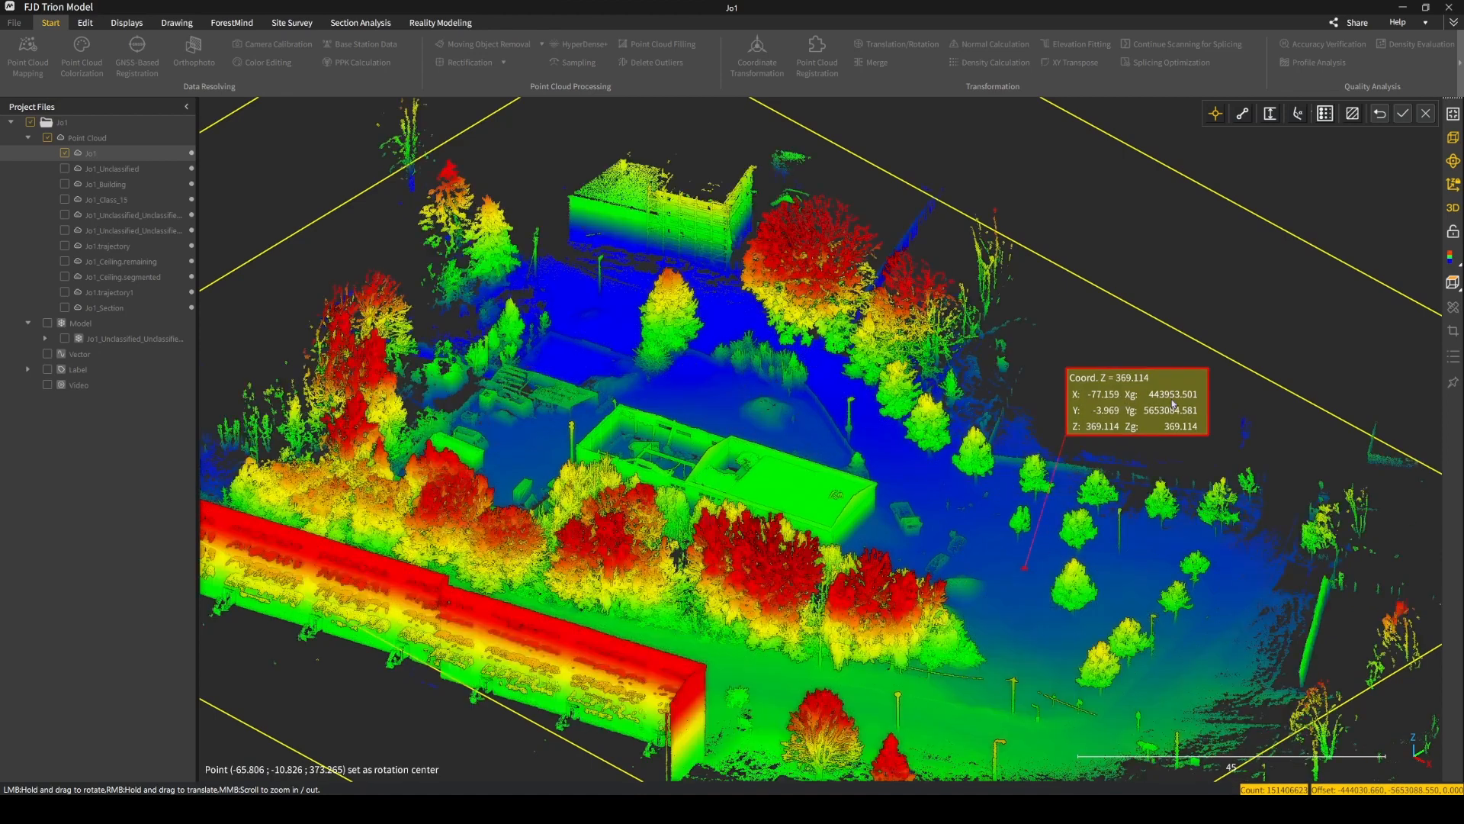
left_click(1425, 114)
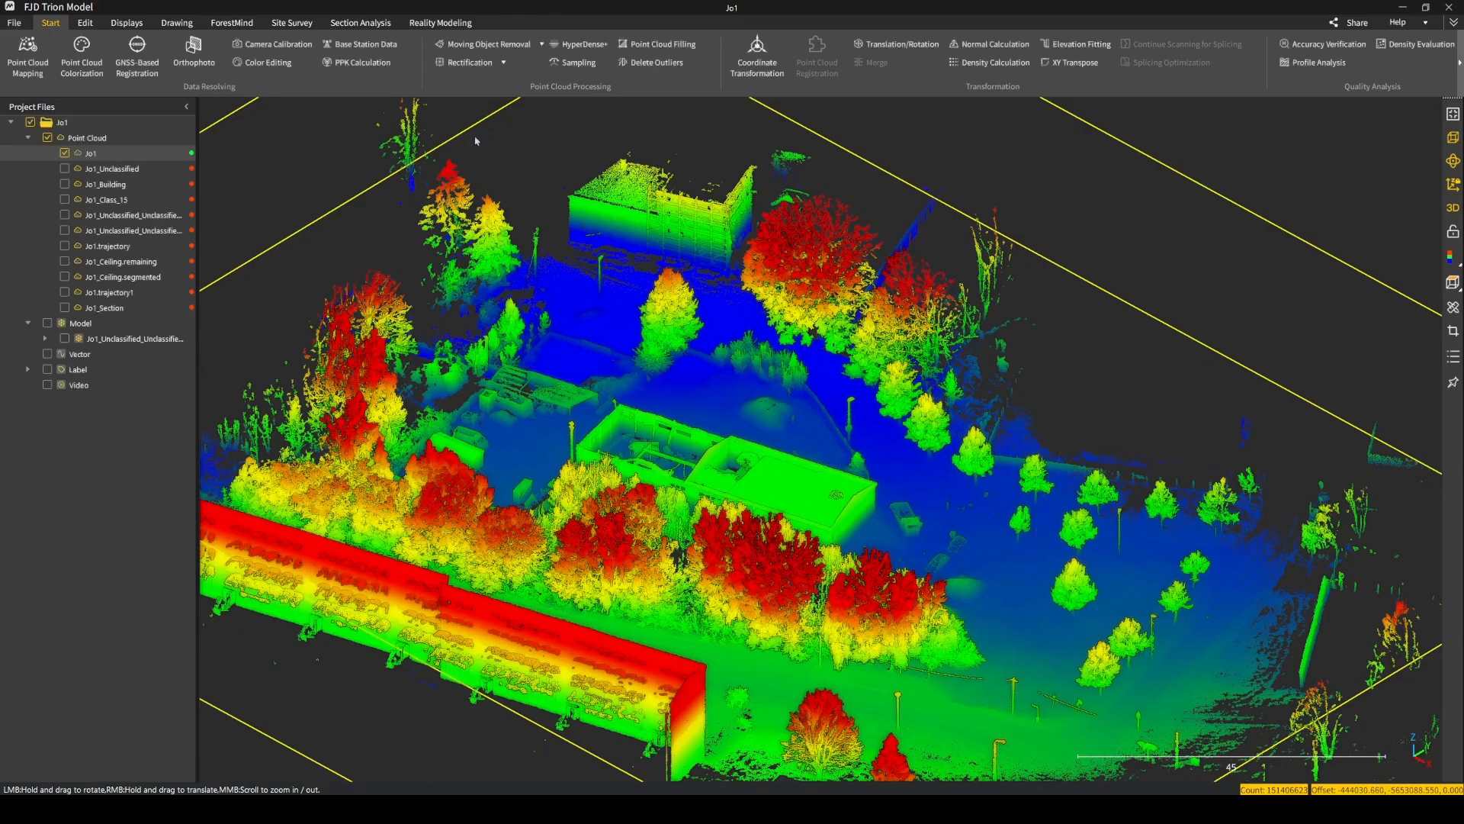
Examine the Point Cloud Mapping settings including GNSS Fusion, redisplay the Jo1 cloud, and view its GNSS-Based Registration settings.
left_click(36, 71)
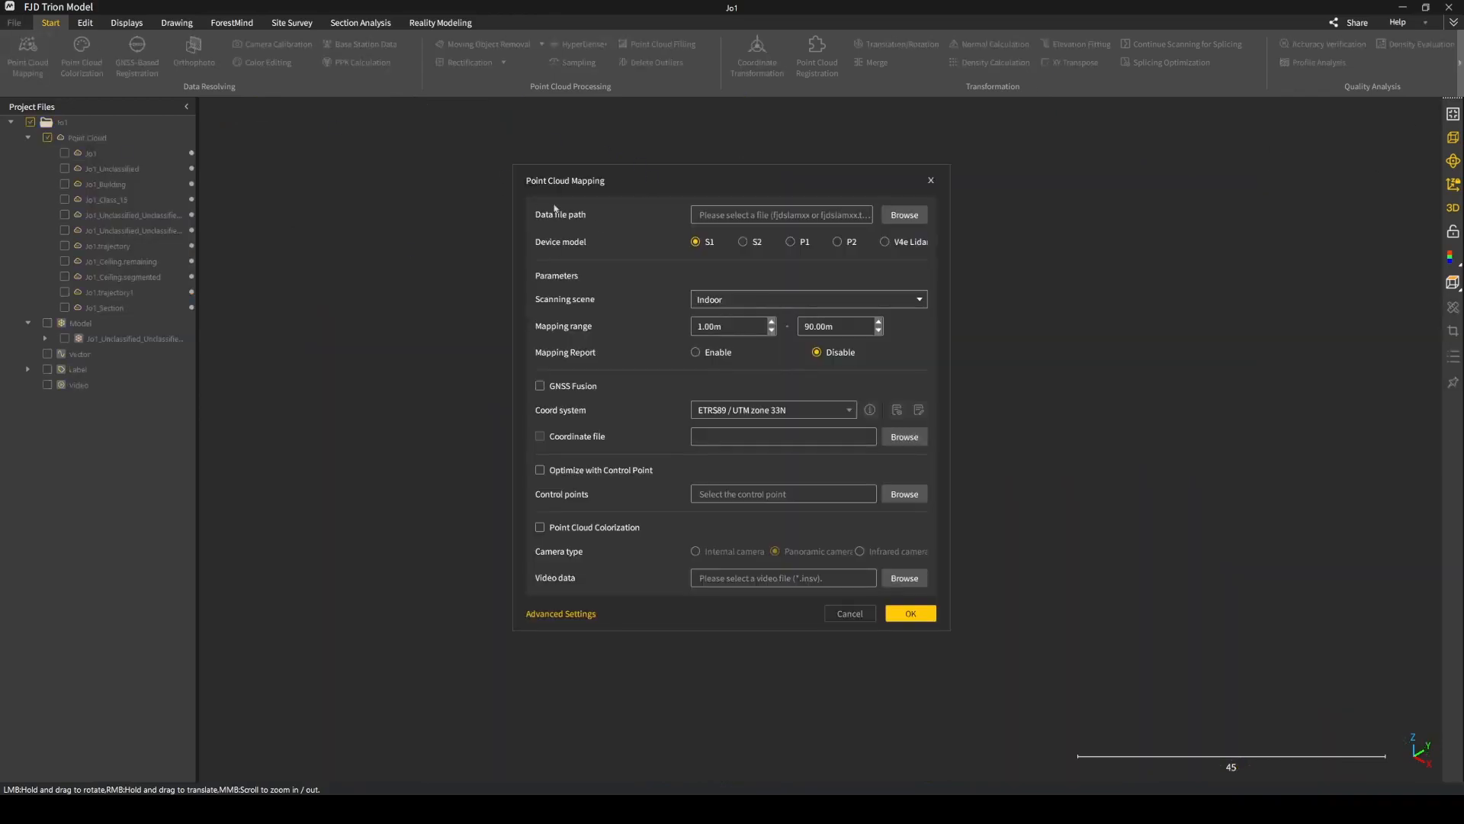
left_click(540, 385)
left_click(931, 182)
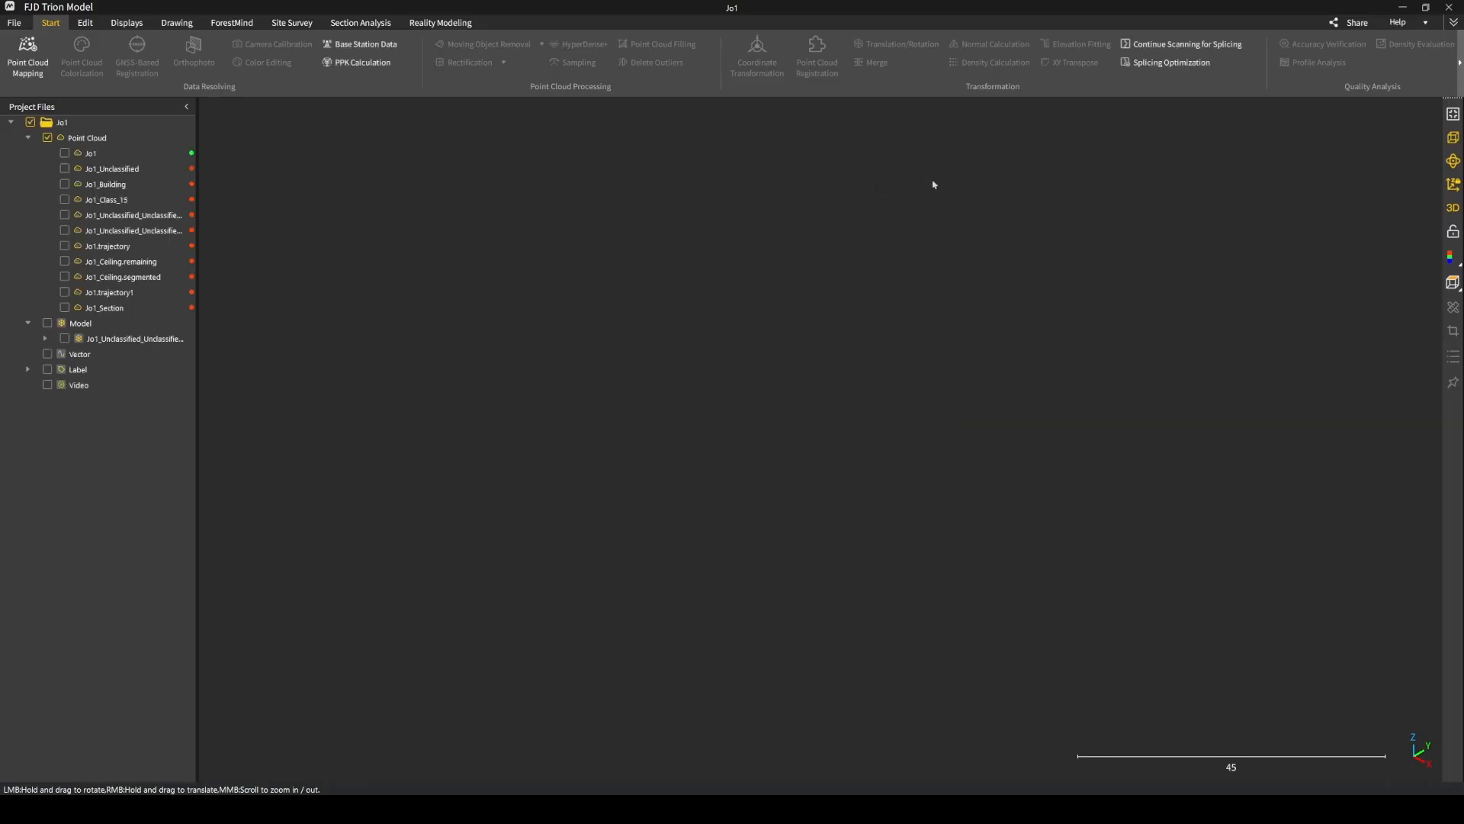
left_click(66, 153)
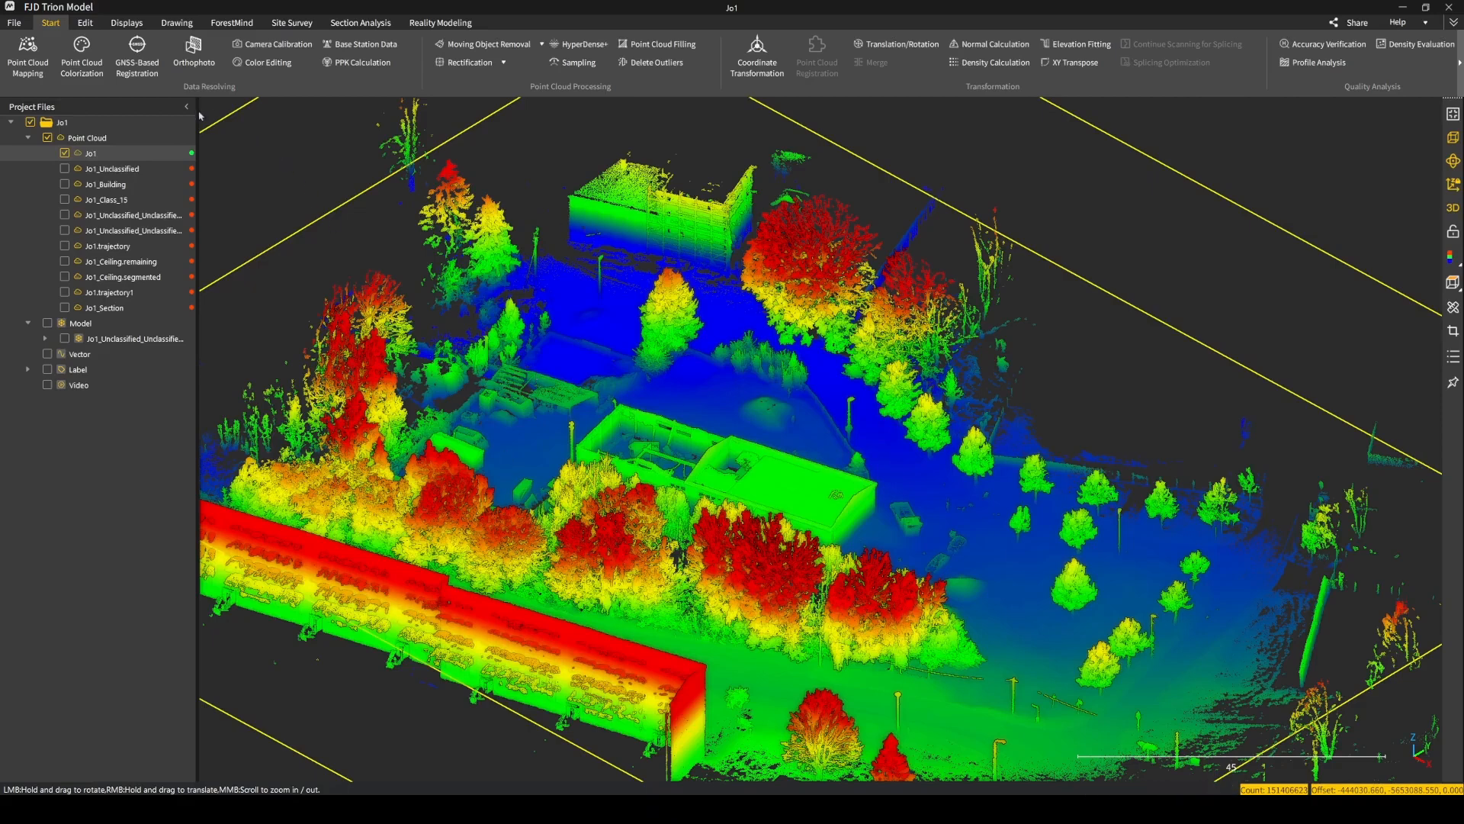
left_click(137, 59)
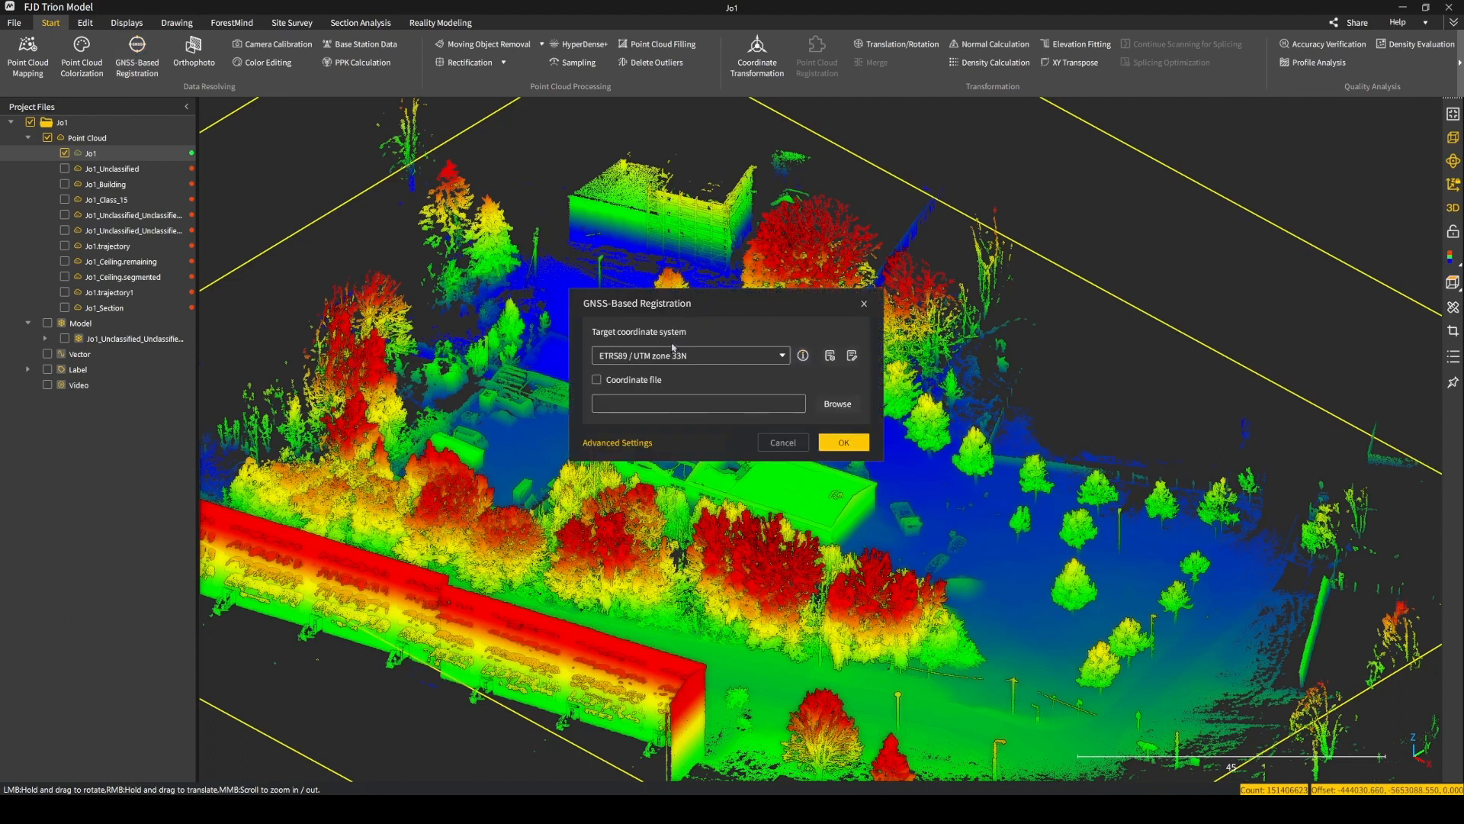
left_click(866, 304)
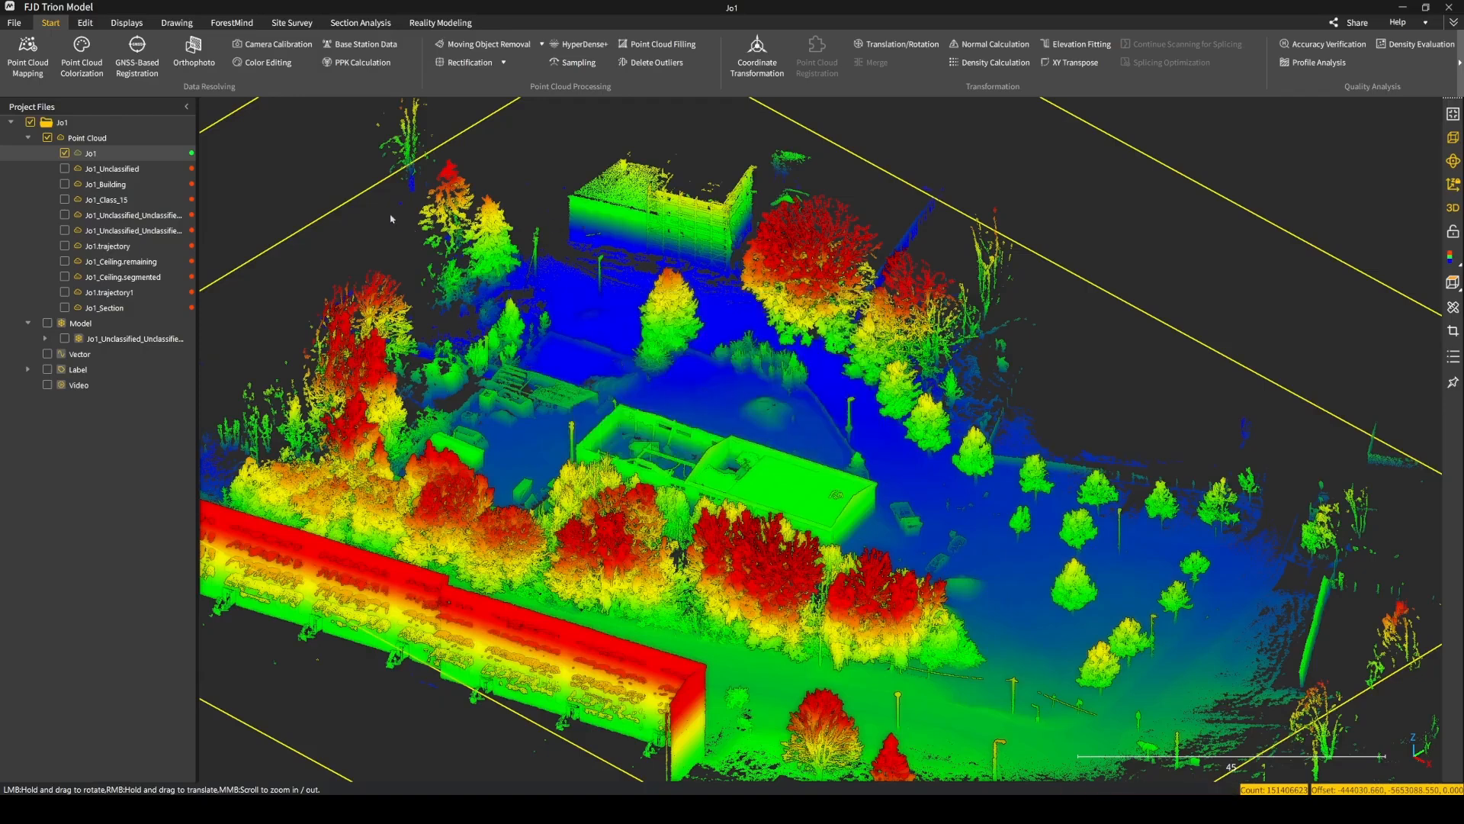
Set up an Outdoor classification of the Jo1 cloud for Ground only, excluding Vegetation and Building.
left_click(85, 24)
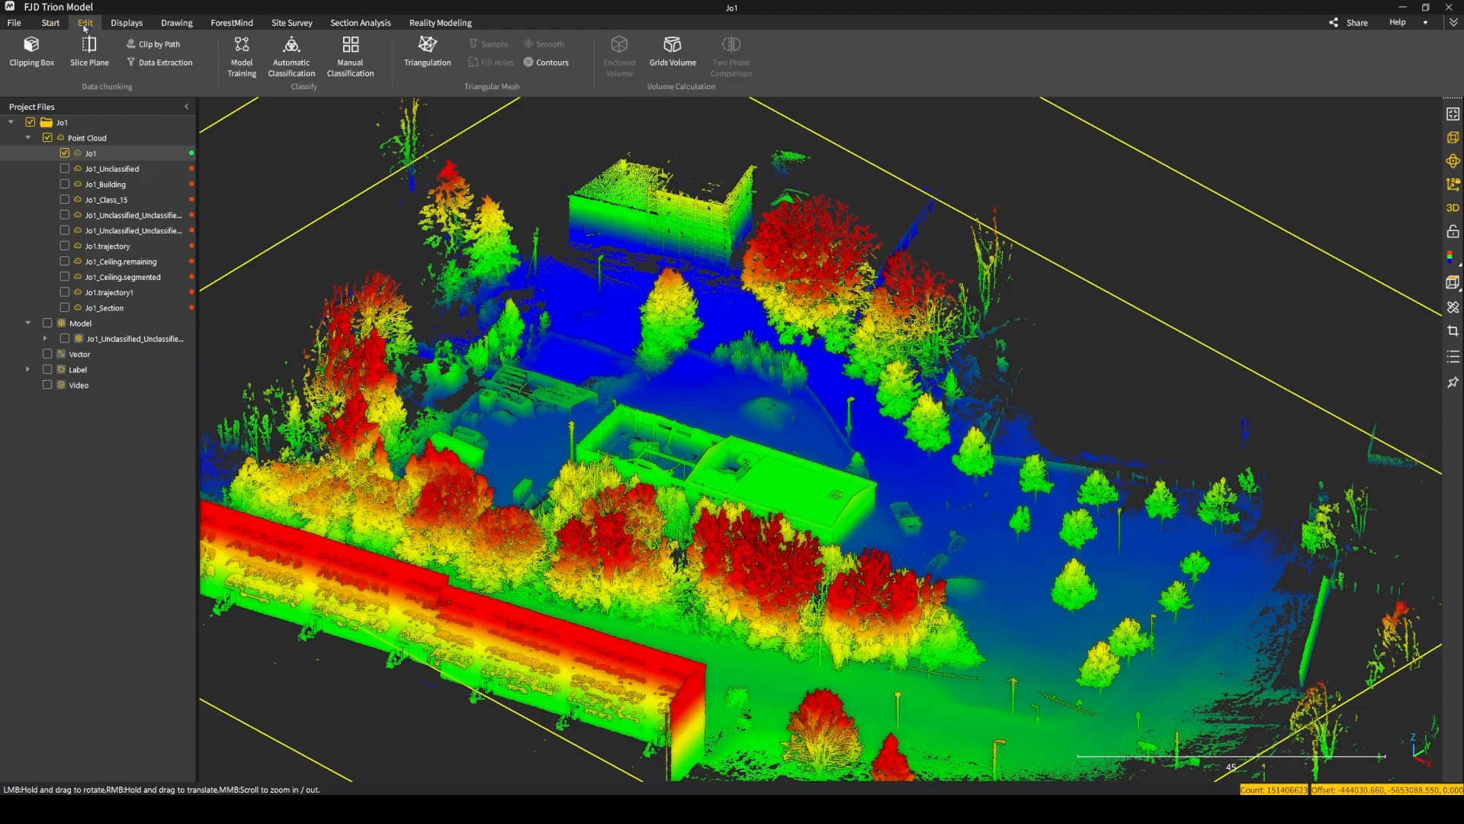
left_click(294, 57)
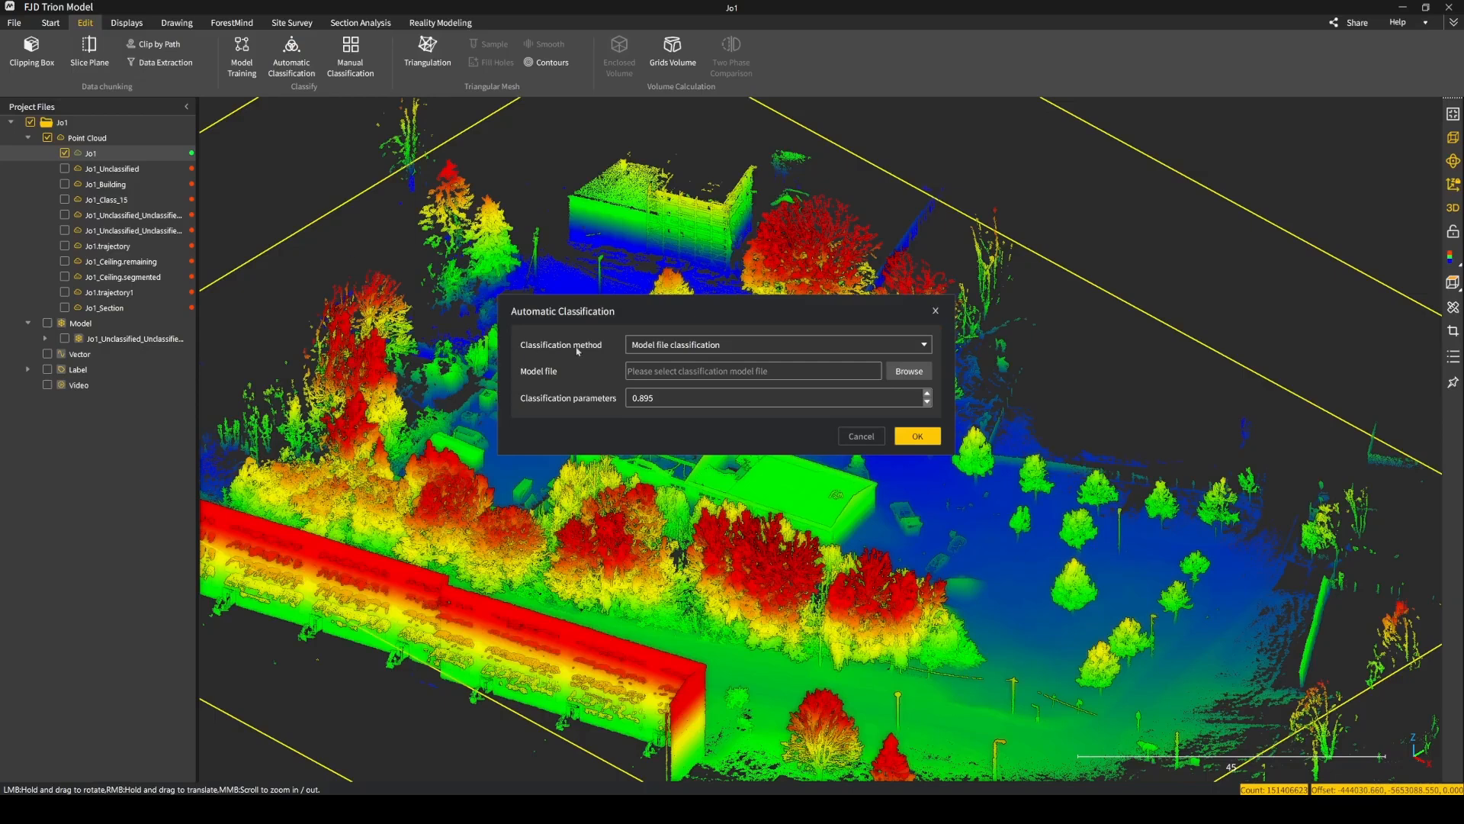
left_click(644, 345)
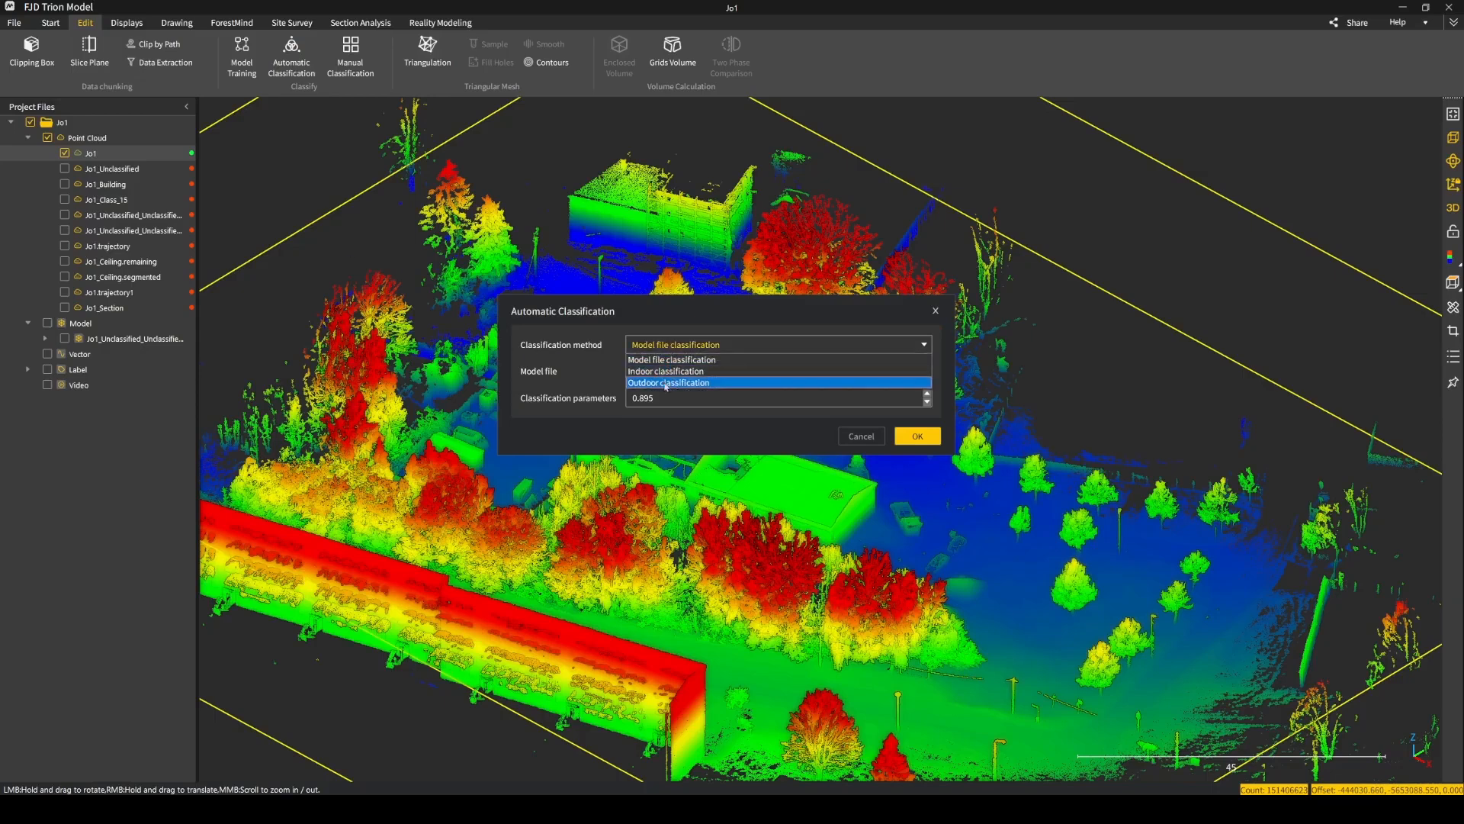
left_click(665, 383)
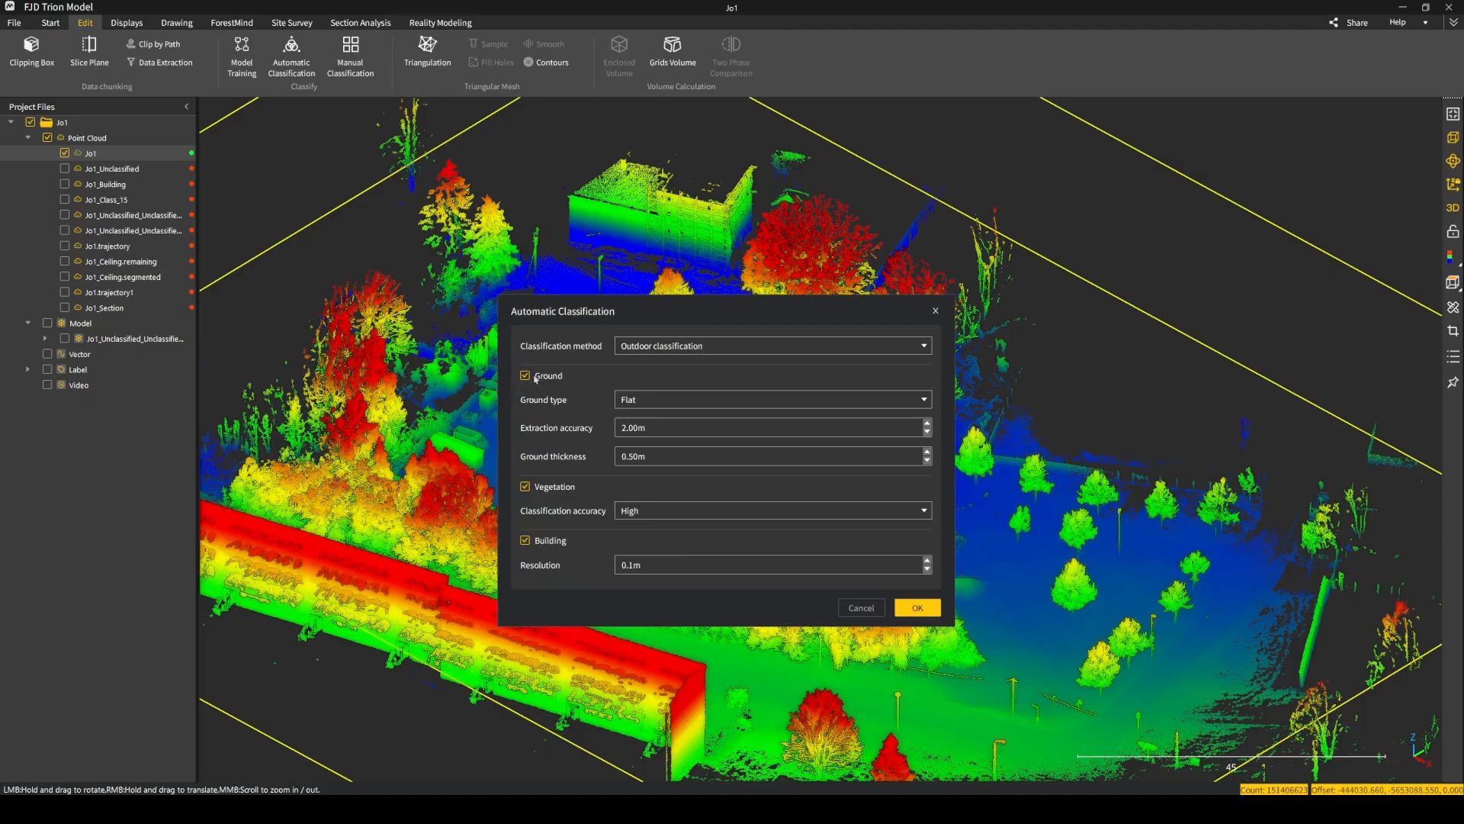
left_click(525, 488)
left_click(526, 540)
Set the ground type to Gentle slope, review the extraction accuracy, and dismiss the automatic classification without running it.
left_click(774, 400)
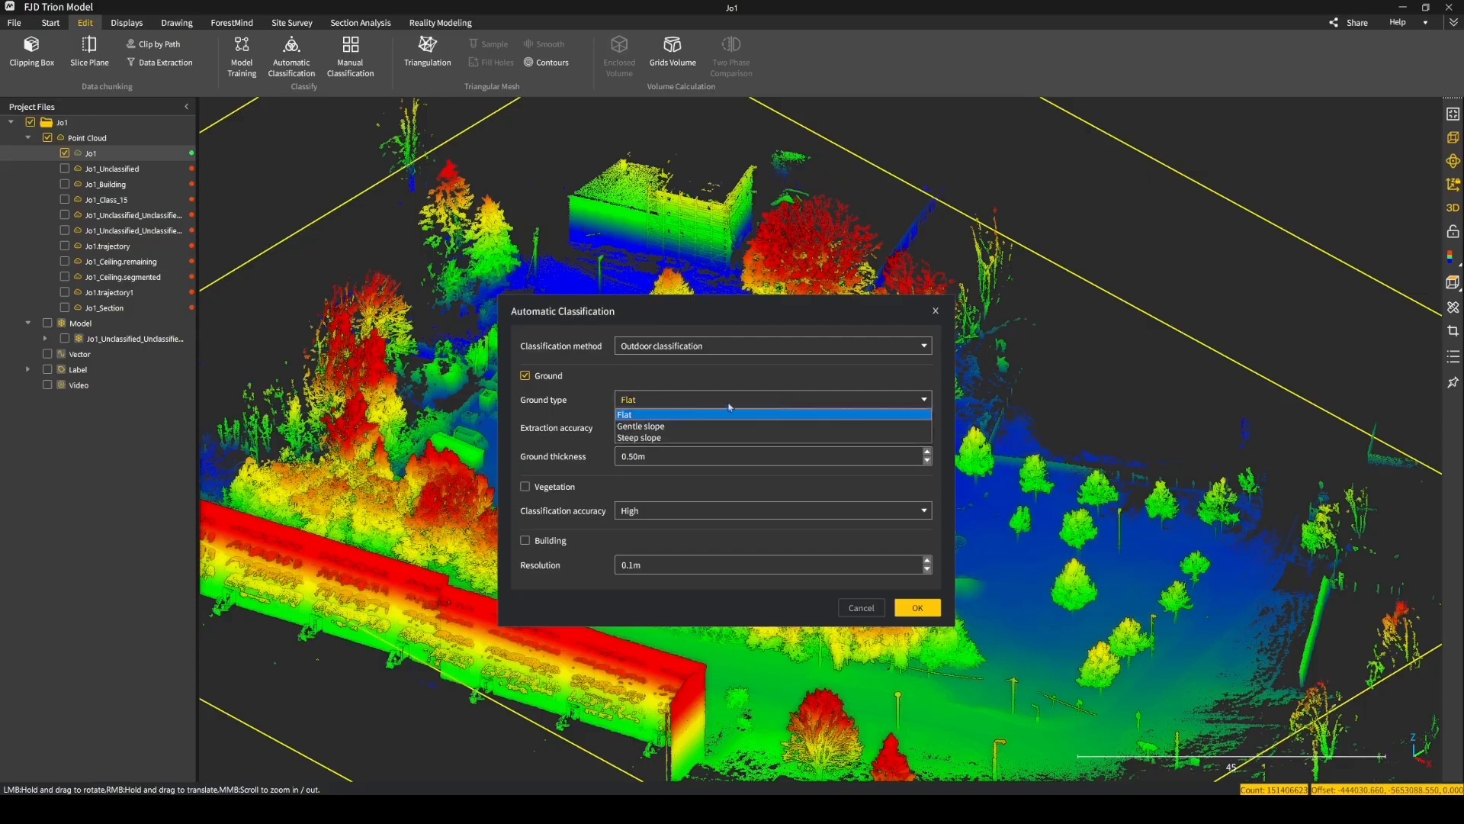
left_click(672, 429)
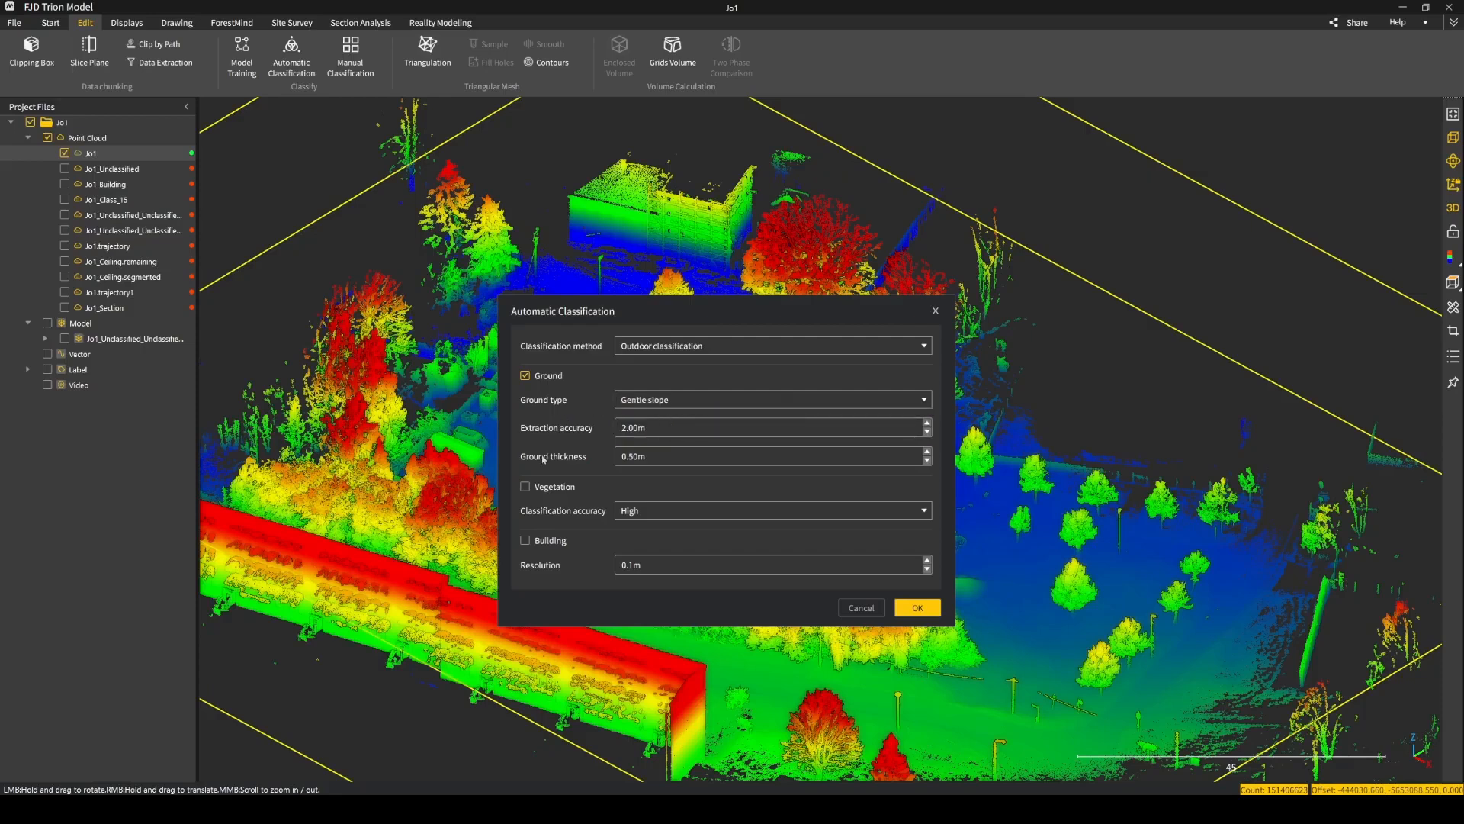
scroll(664, 456, "down", 2)
left_click(634, 429)
scroll(661, 430, "down", 1)
left_click(936, 313)
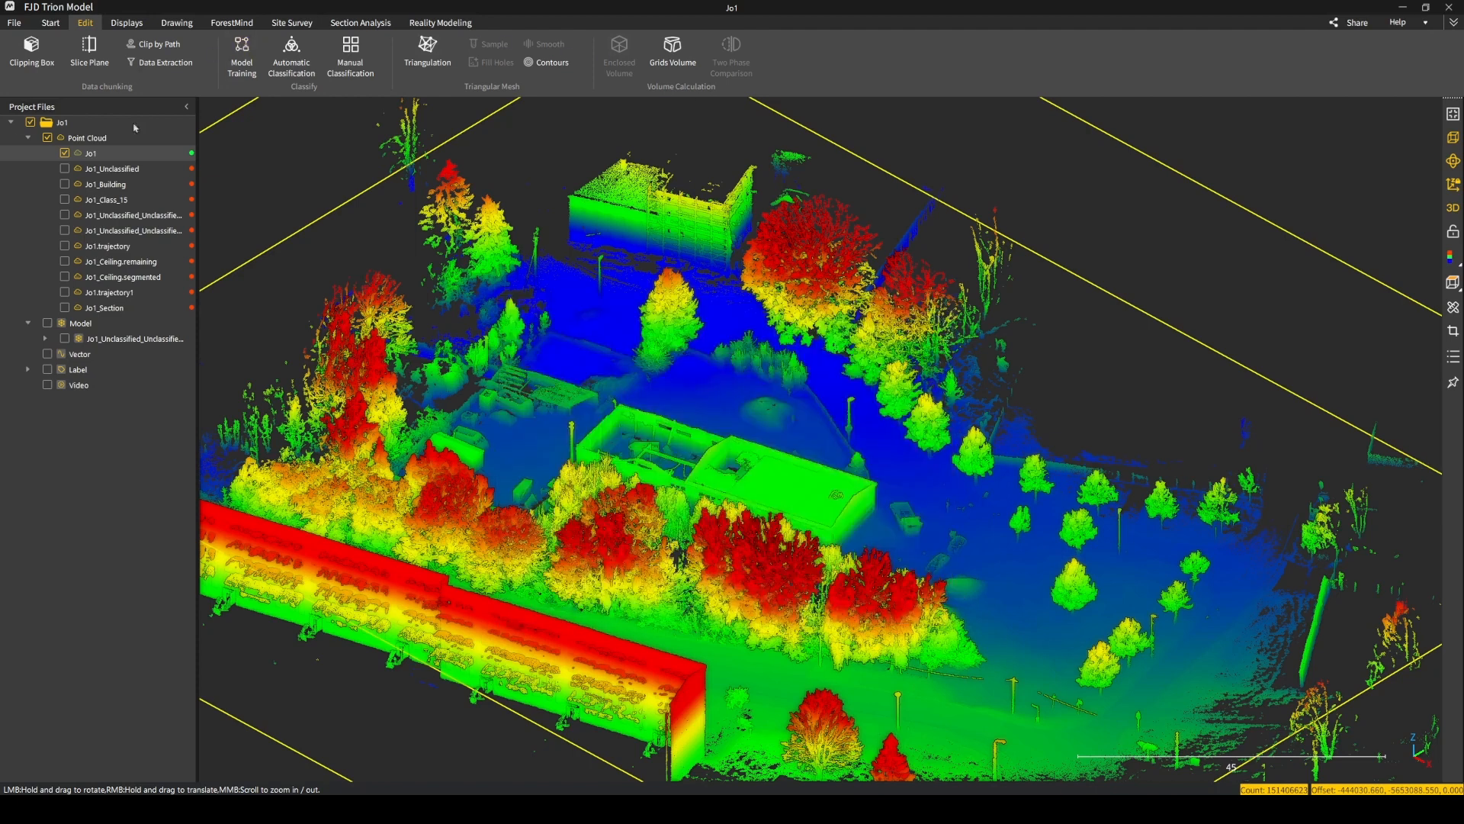
Colour the Jo1 point cloud by classification and view the height-based data extraction options.
left_click(125, 26)
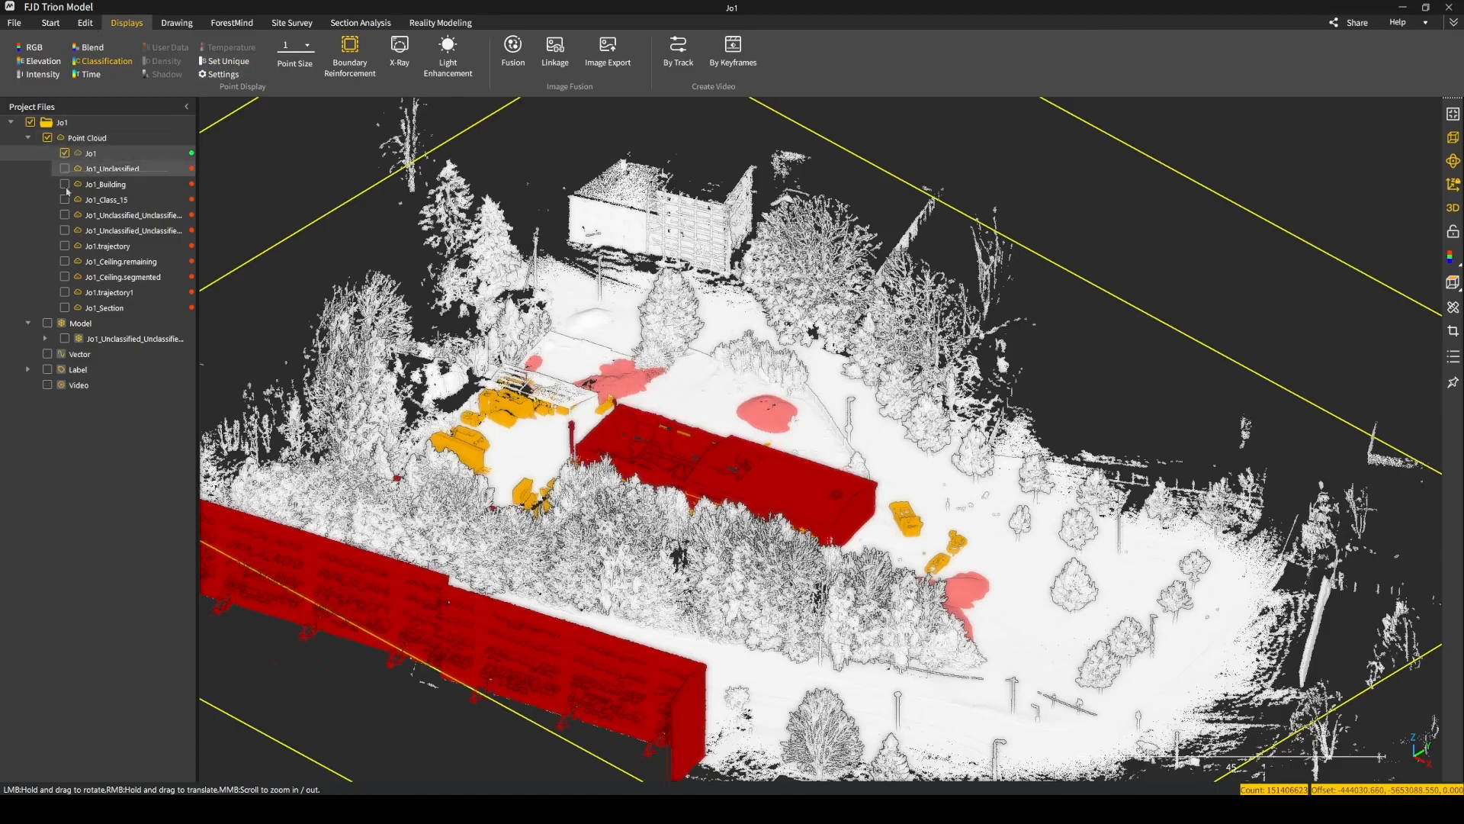
left_click(96, 23)
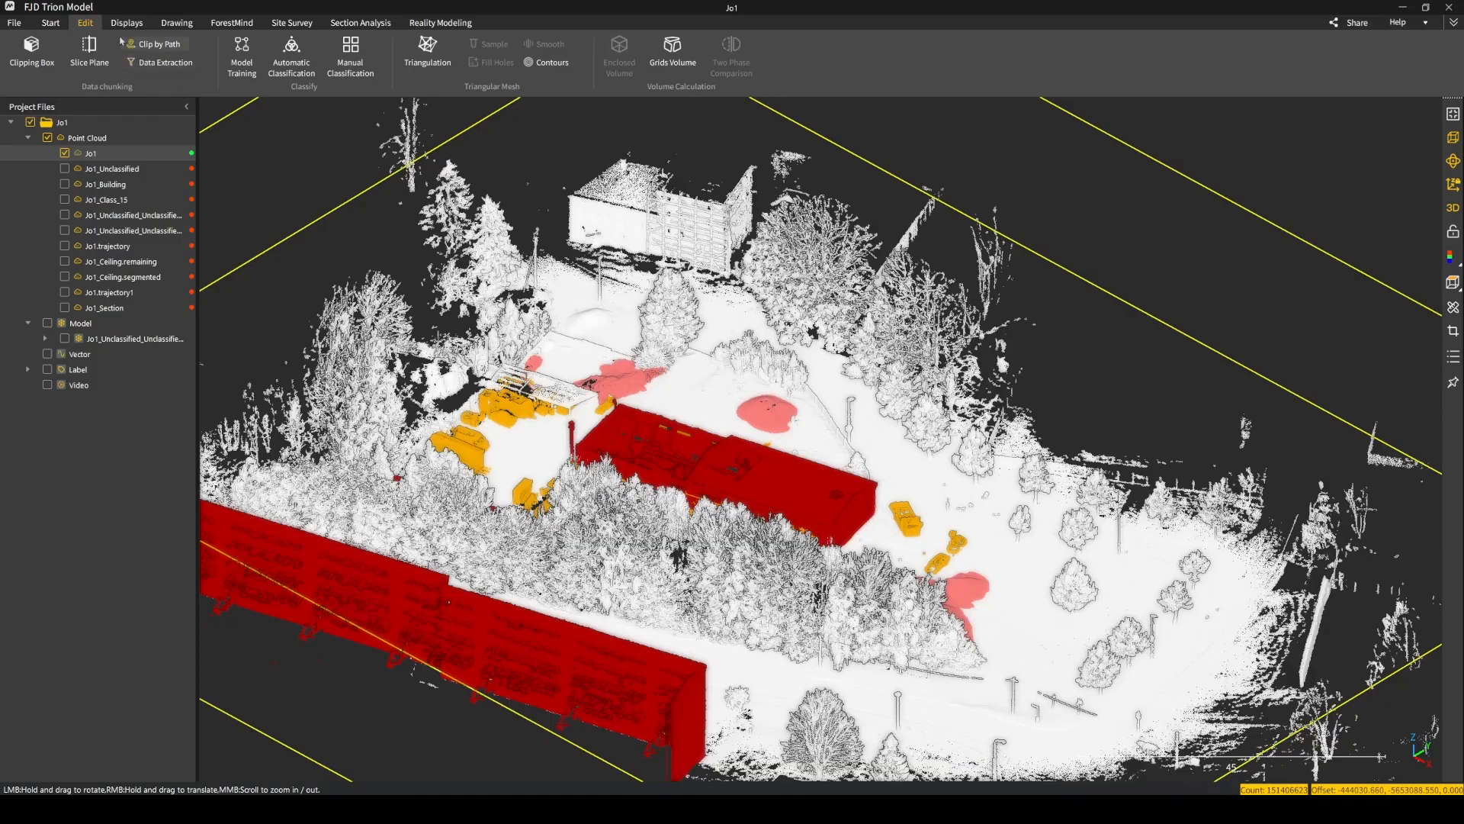
left_click(160, 64)
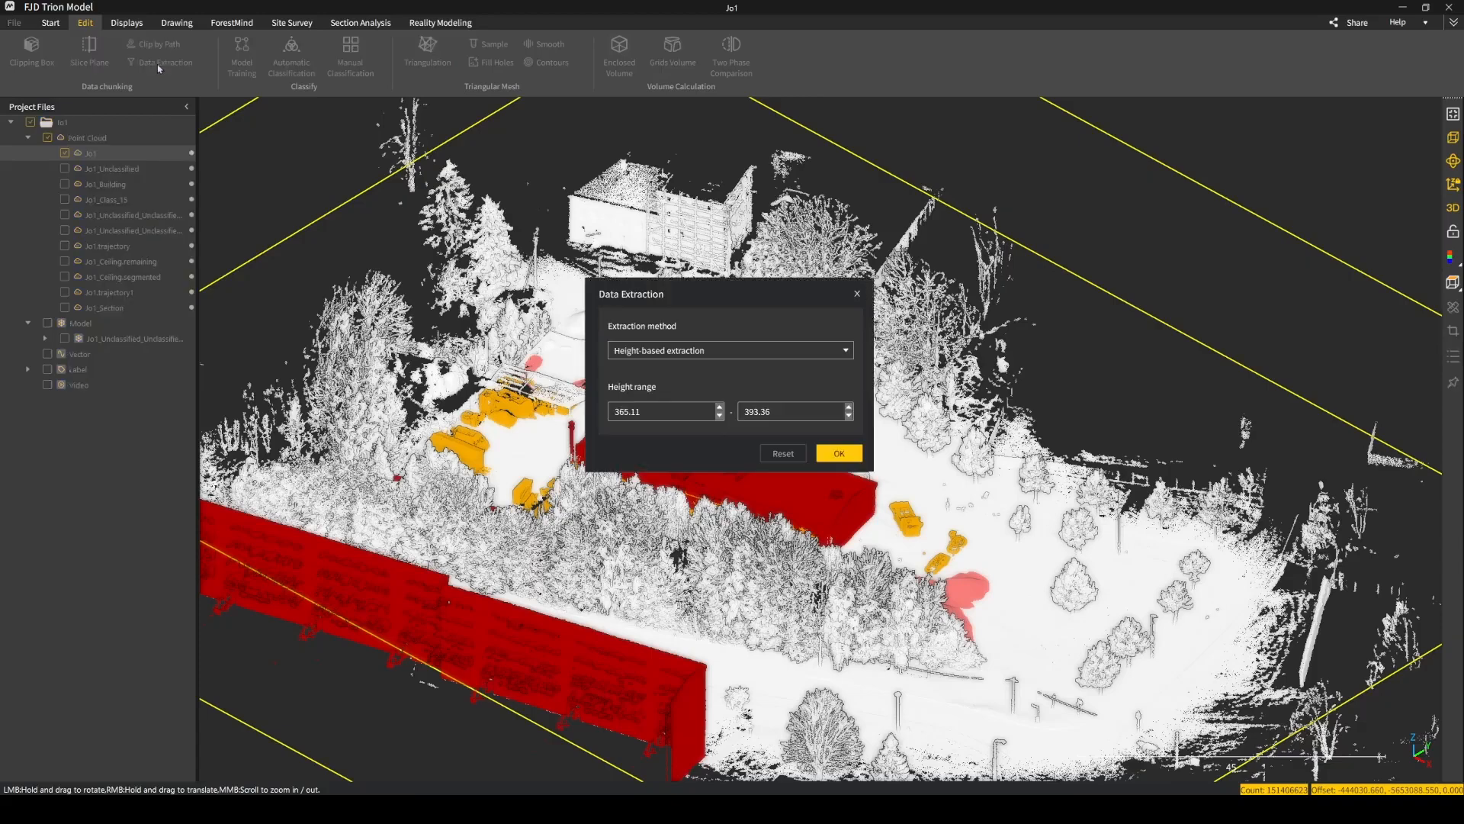
left_click(856, 296)
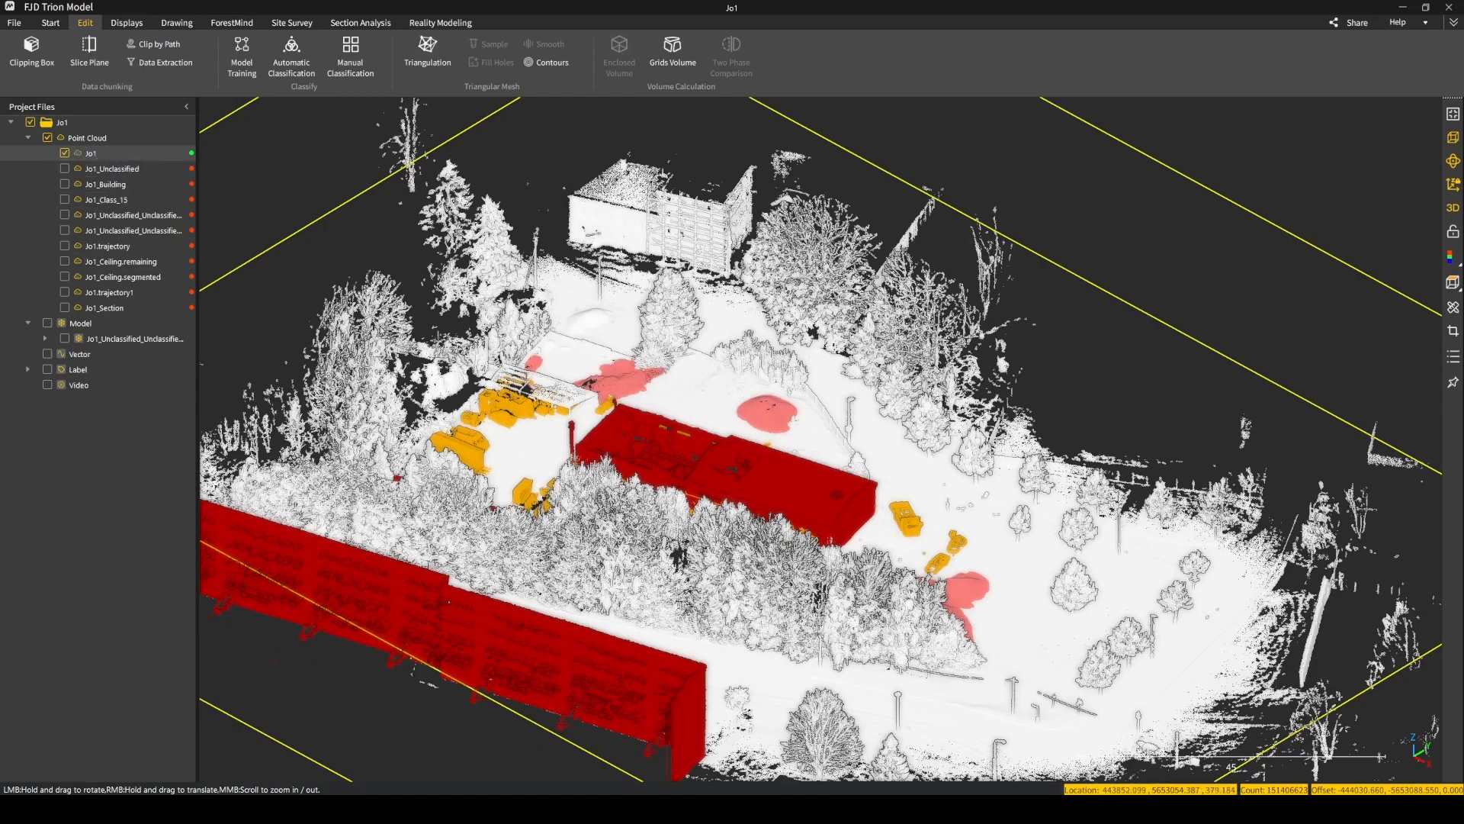
scroll(300, 258, "down", 1)
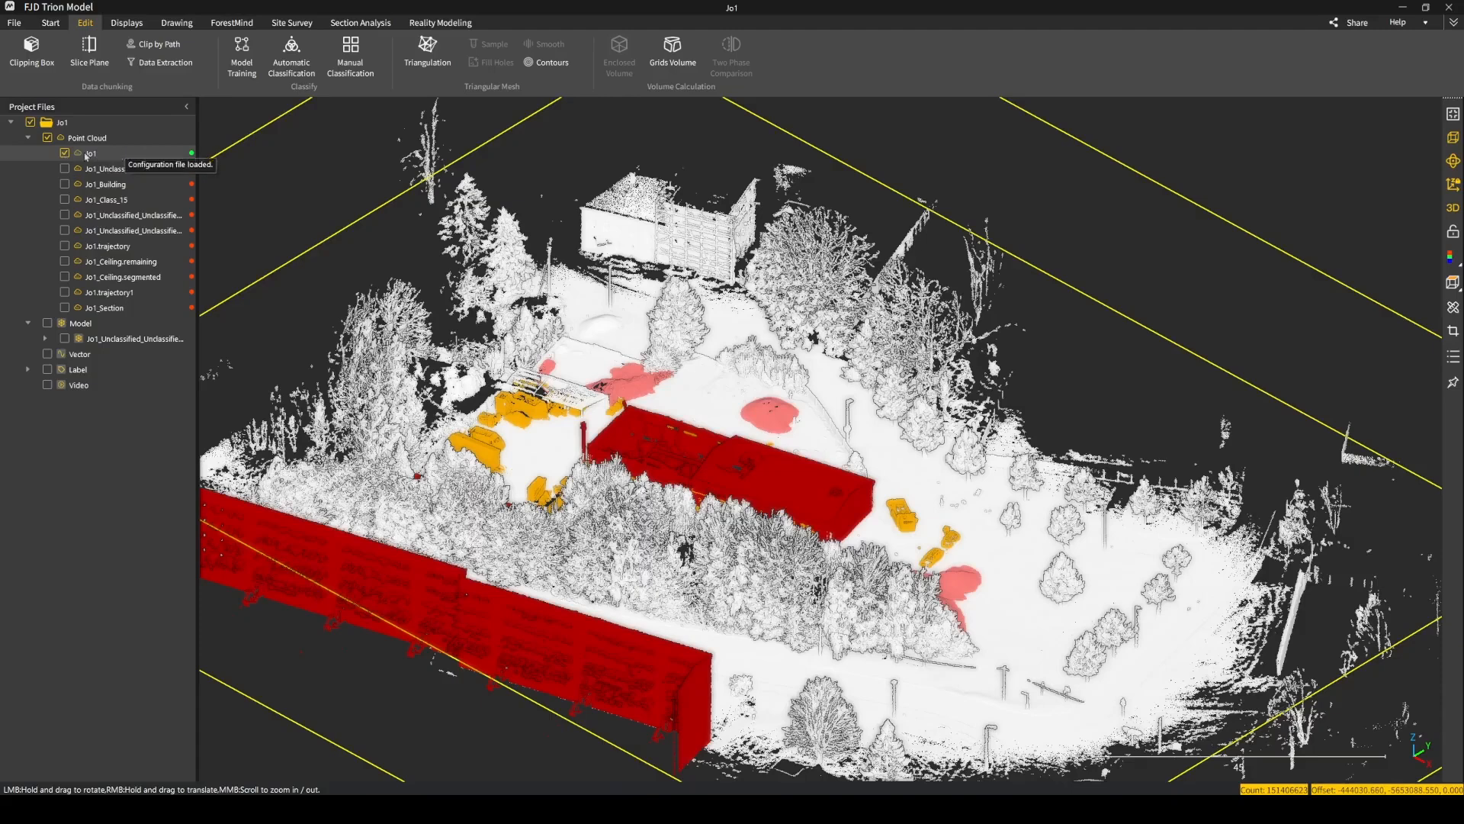
Start a data extraction on the Jo1 cloud using the Extract by category method.
left_click(109, 170)
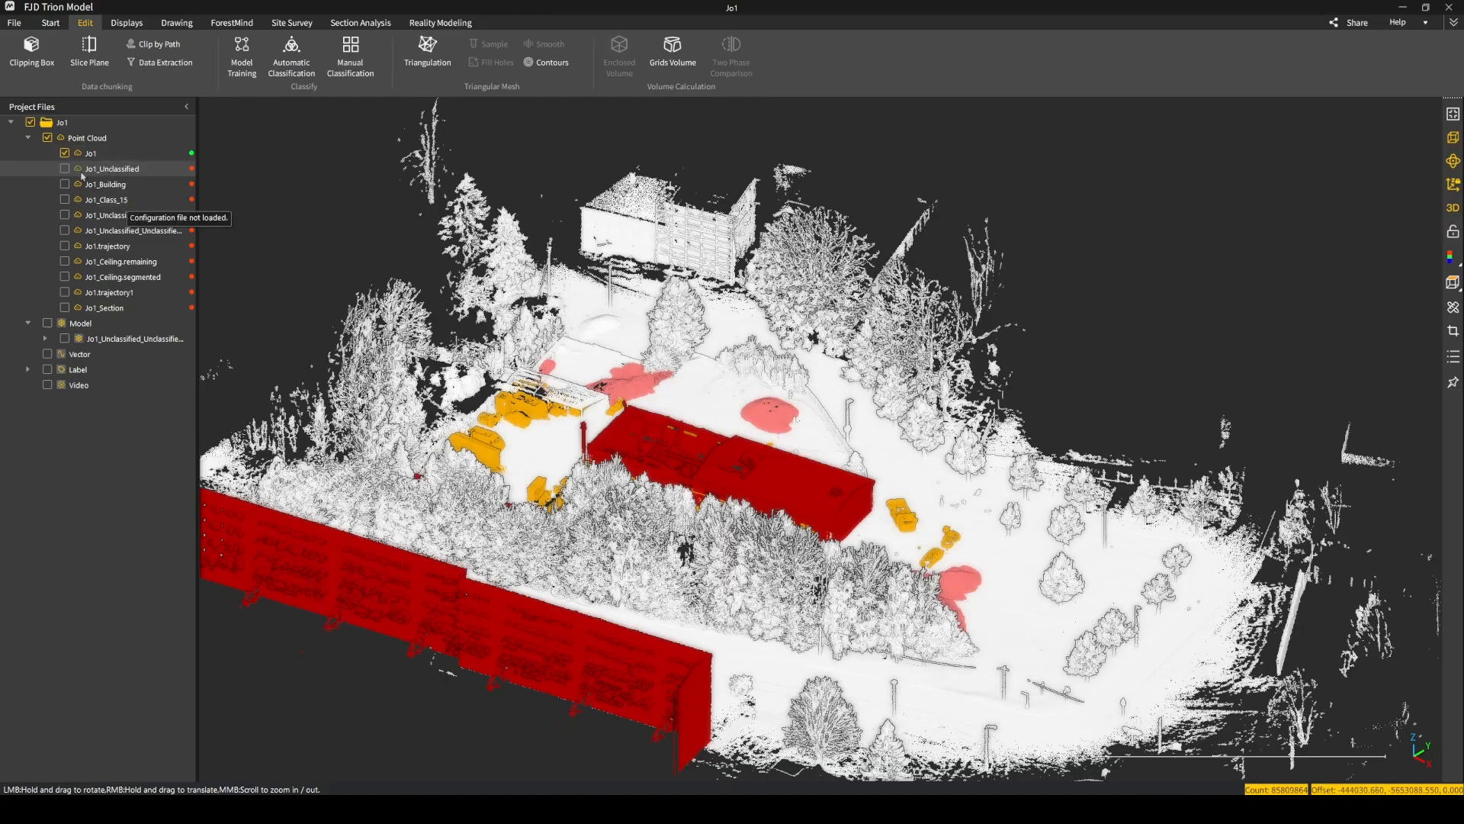
left_click(114, 215)
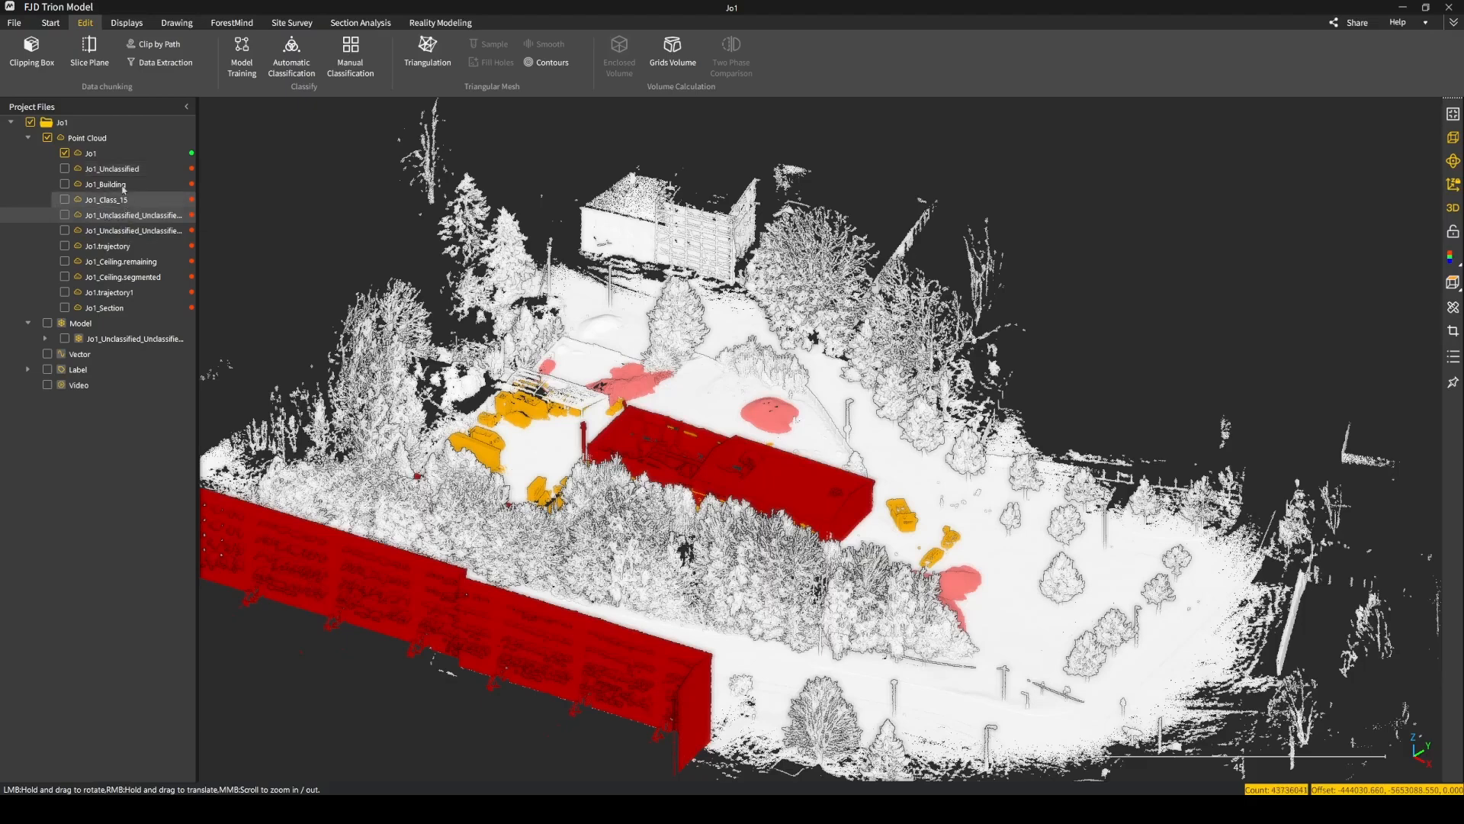
left_click(112, 157)
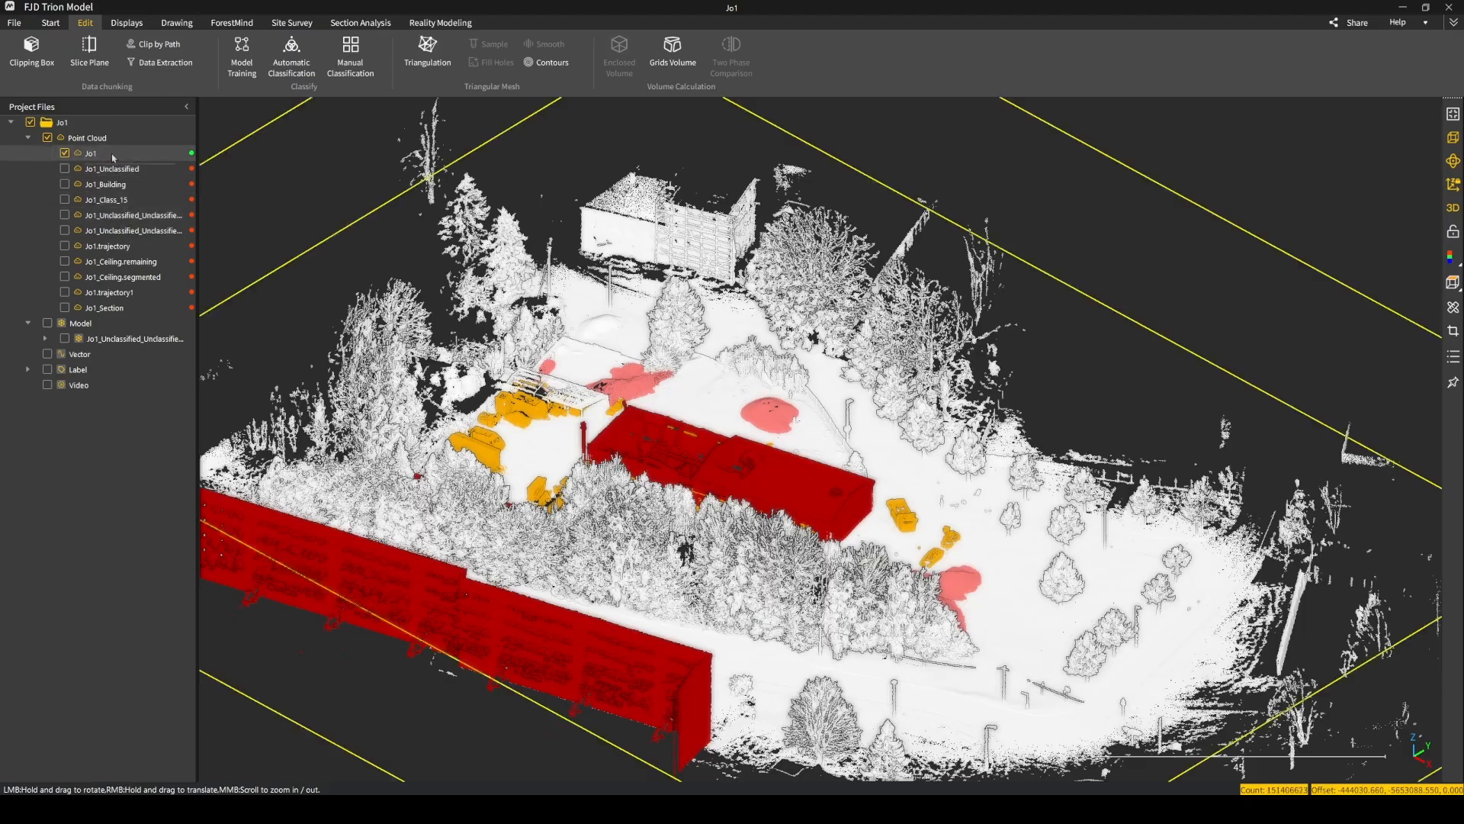
left_click(153, 63)
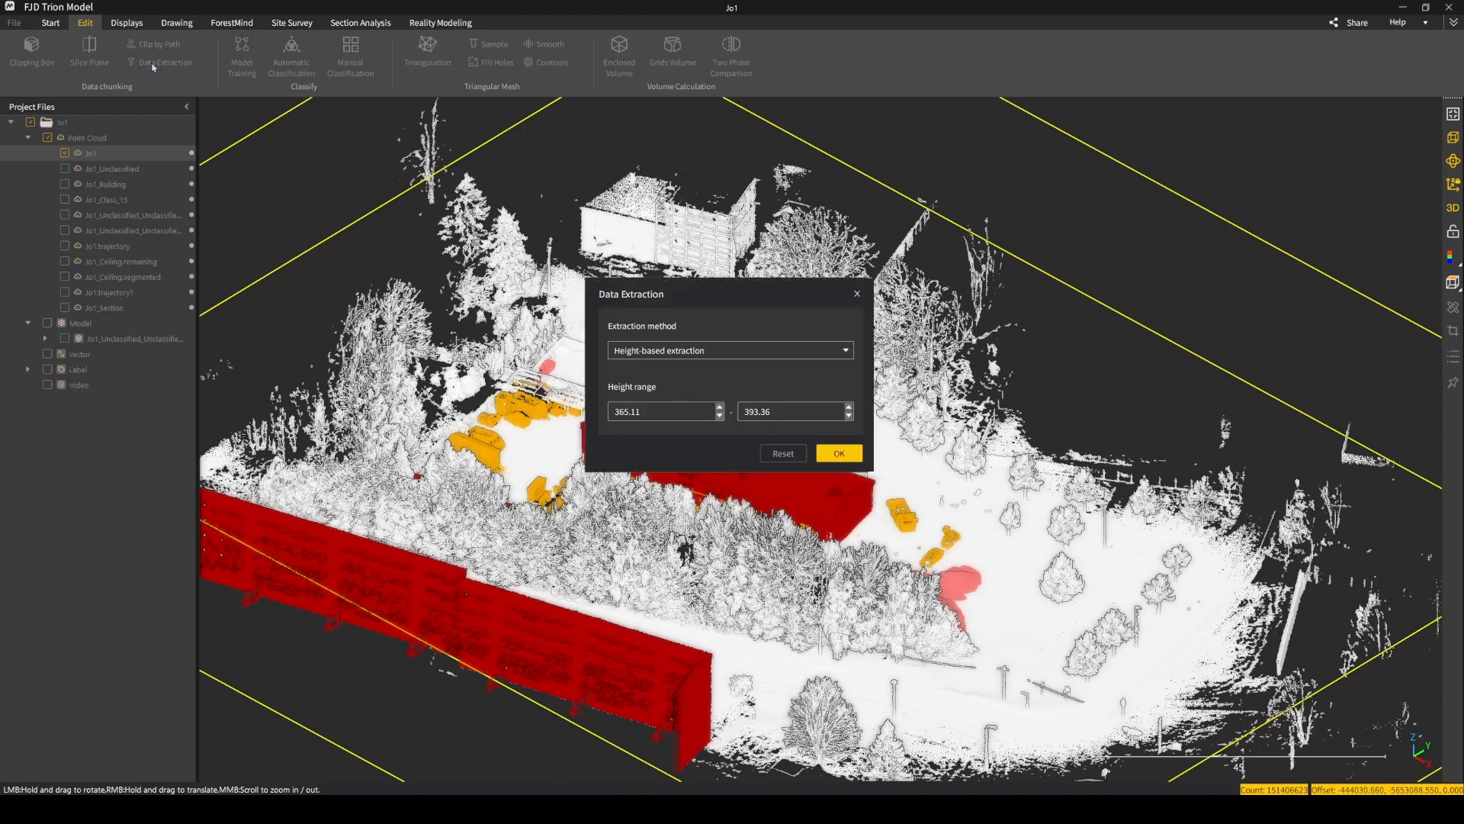
left_click(665, 353)
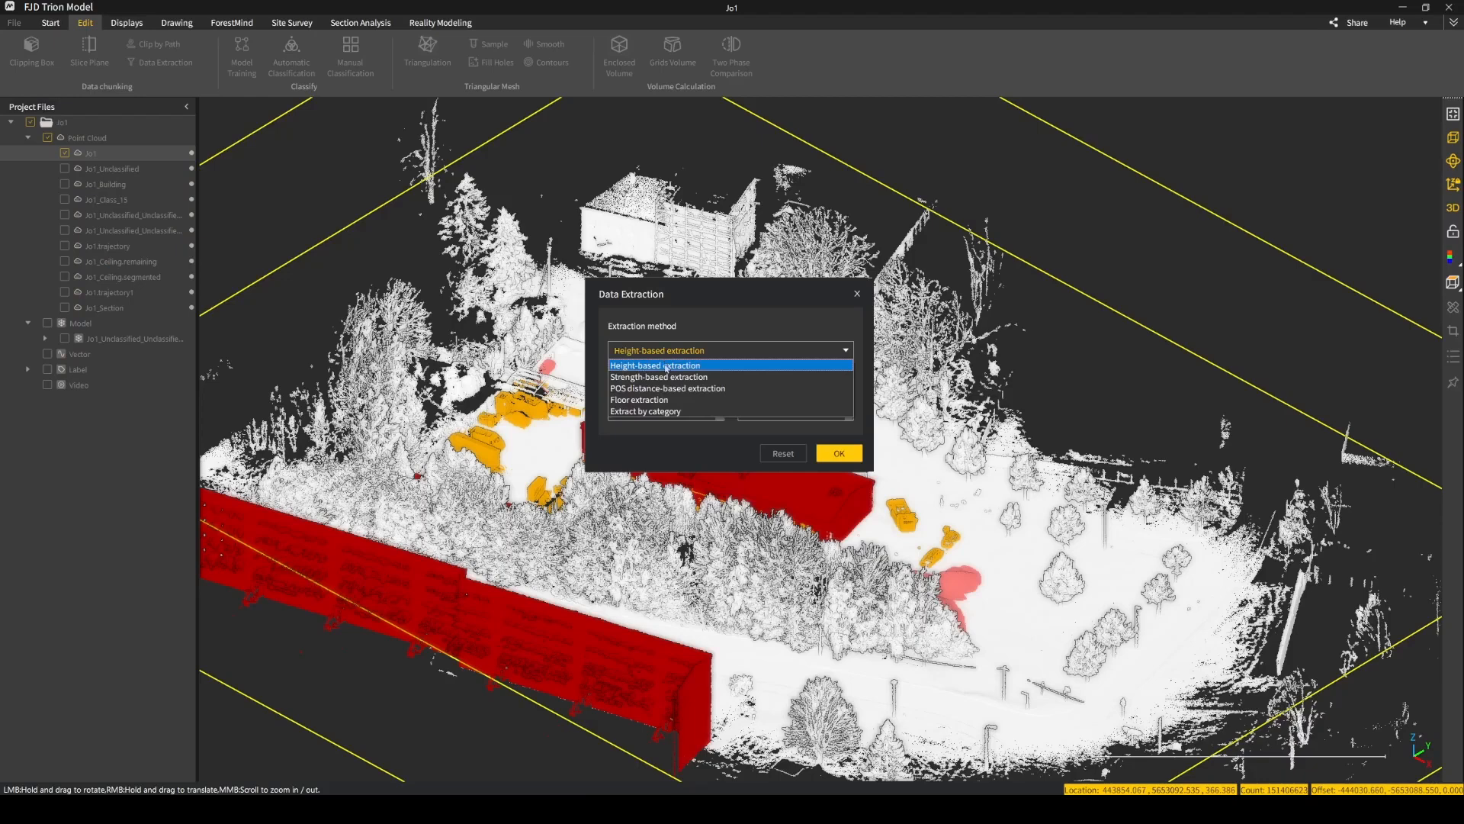
left_click(676, 412)
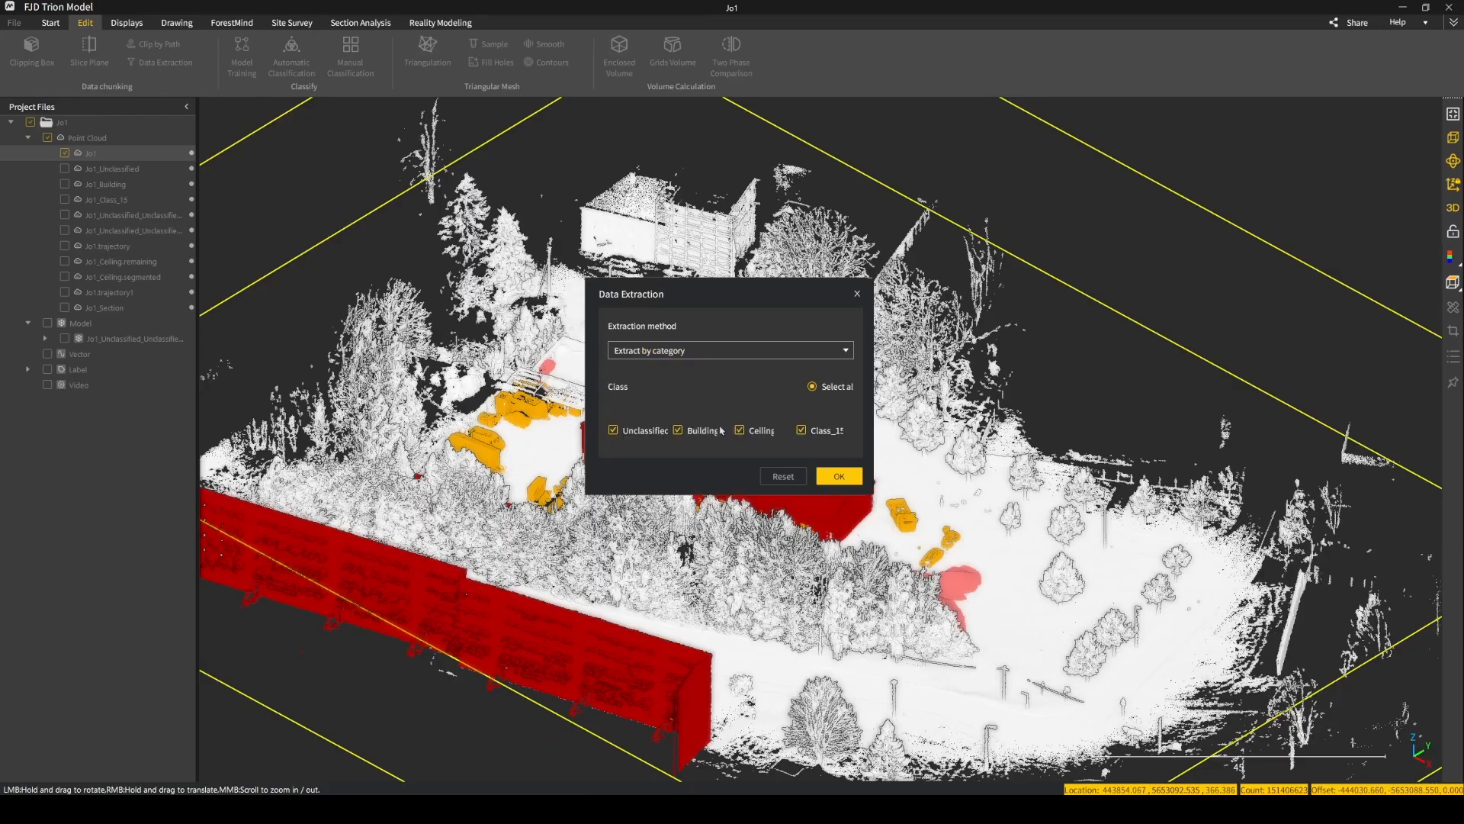
Limit the extraction to the Building class by excluding Unclassified, Ceiling and Class_15, and dismiss it without extracting.
left_click_drag(738, 288, 593, 160)
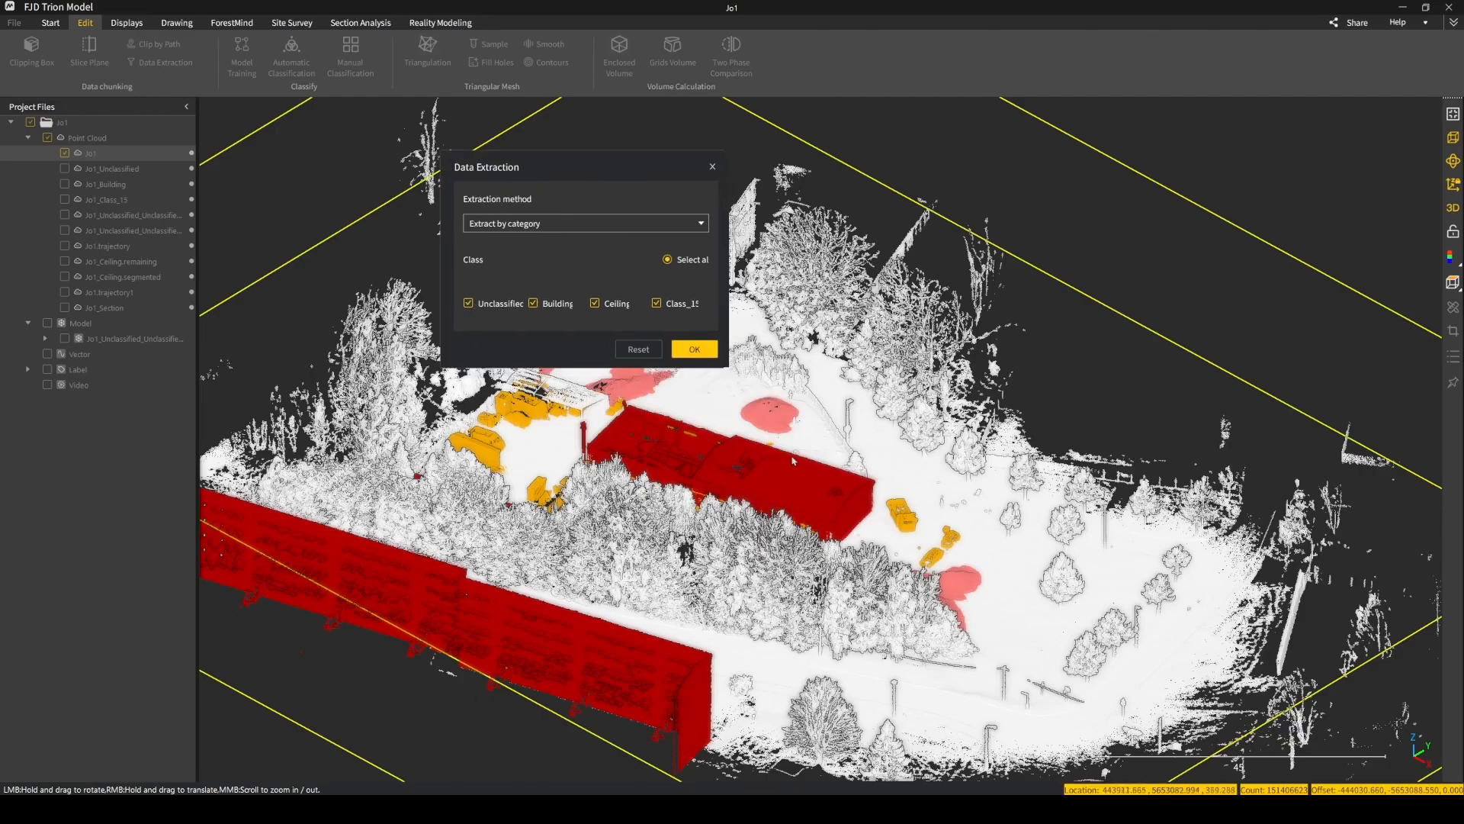
left_click(469, 304)
left_click(469, 304)
left_click(468, 303)
left_click(595, 303)
left_click(656, 303)
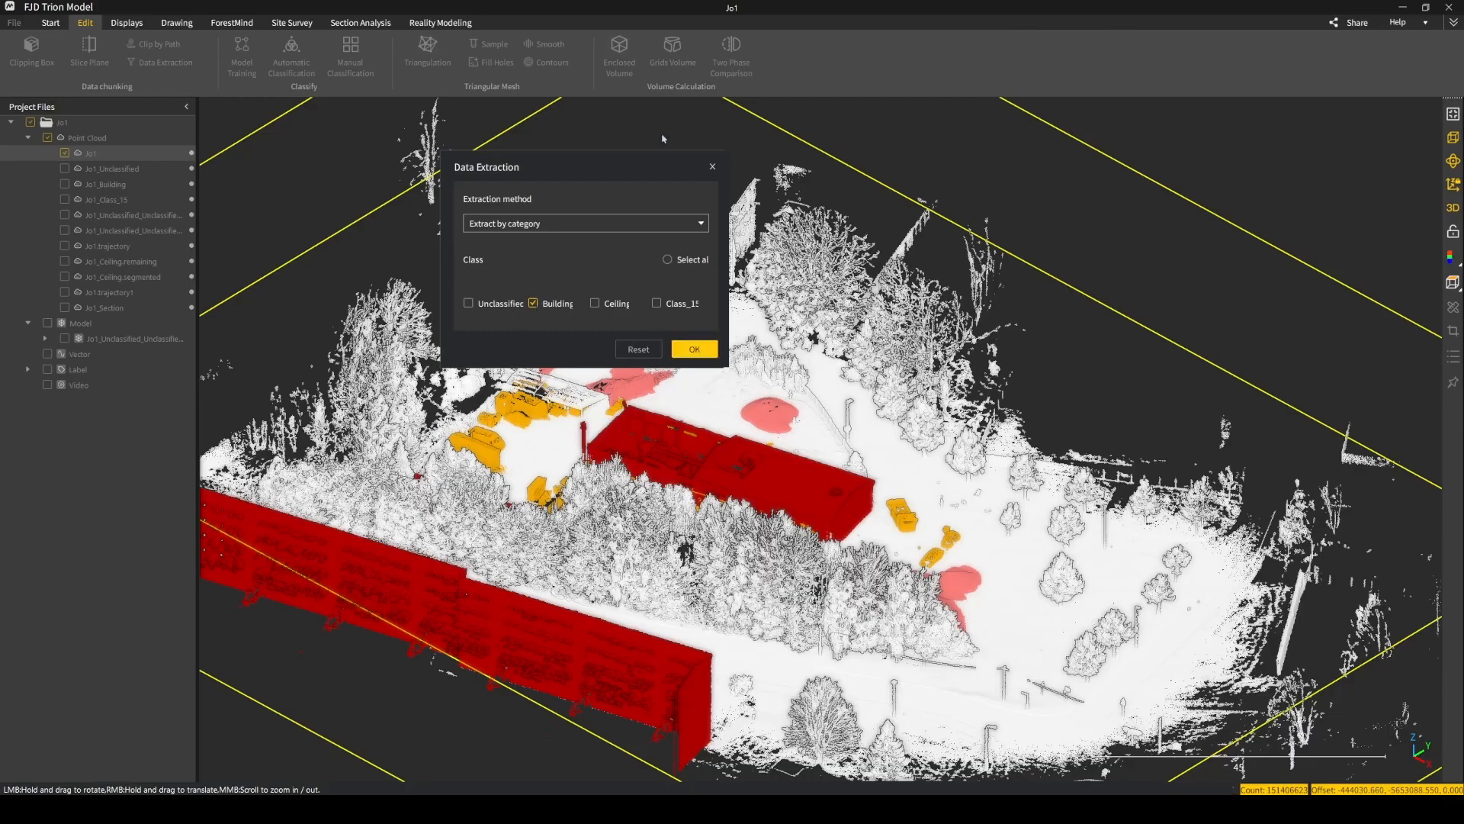
left_click(714, 167)
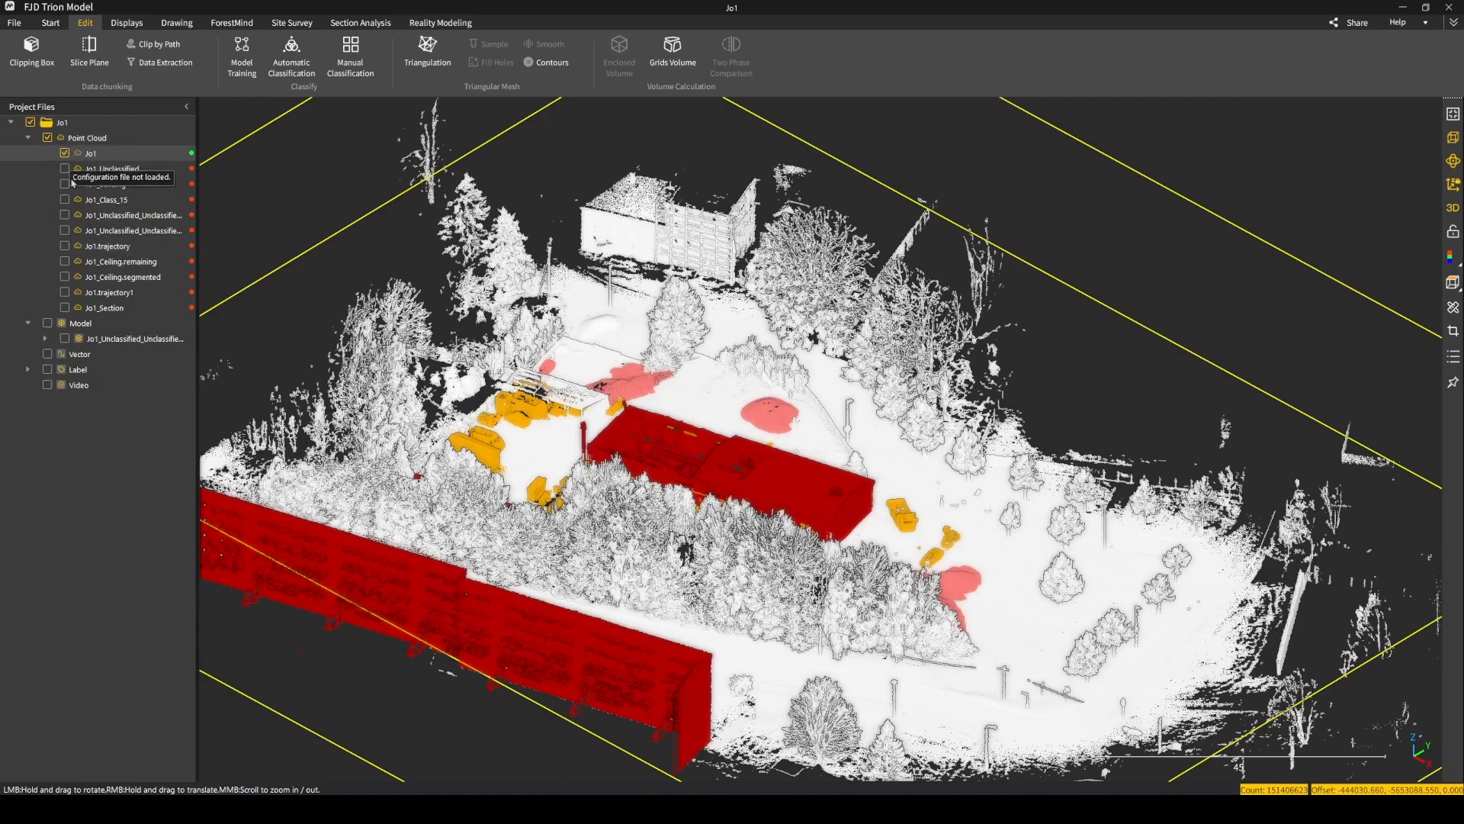
Preview the second Jo1_Unclassified_Unclassified cloud, display the first one instead, and hide the full Jo1 cloud.
left_click(65, 235)
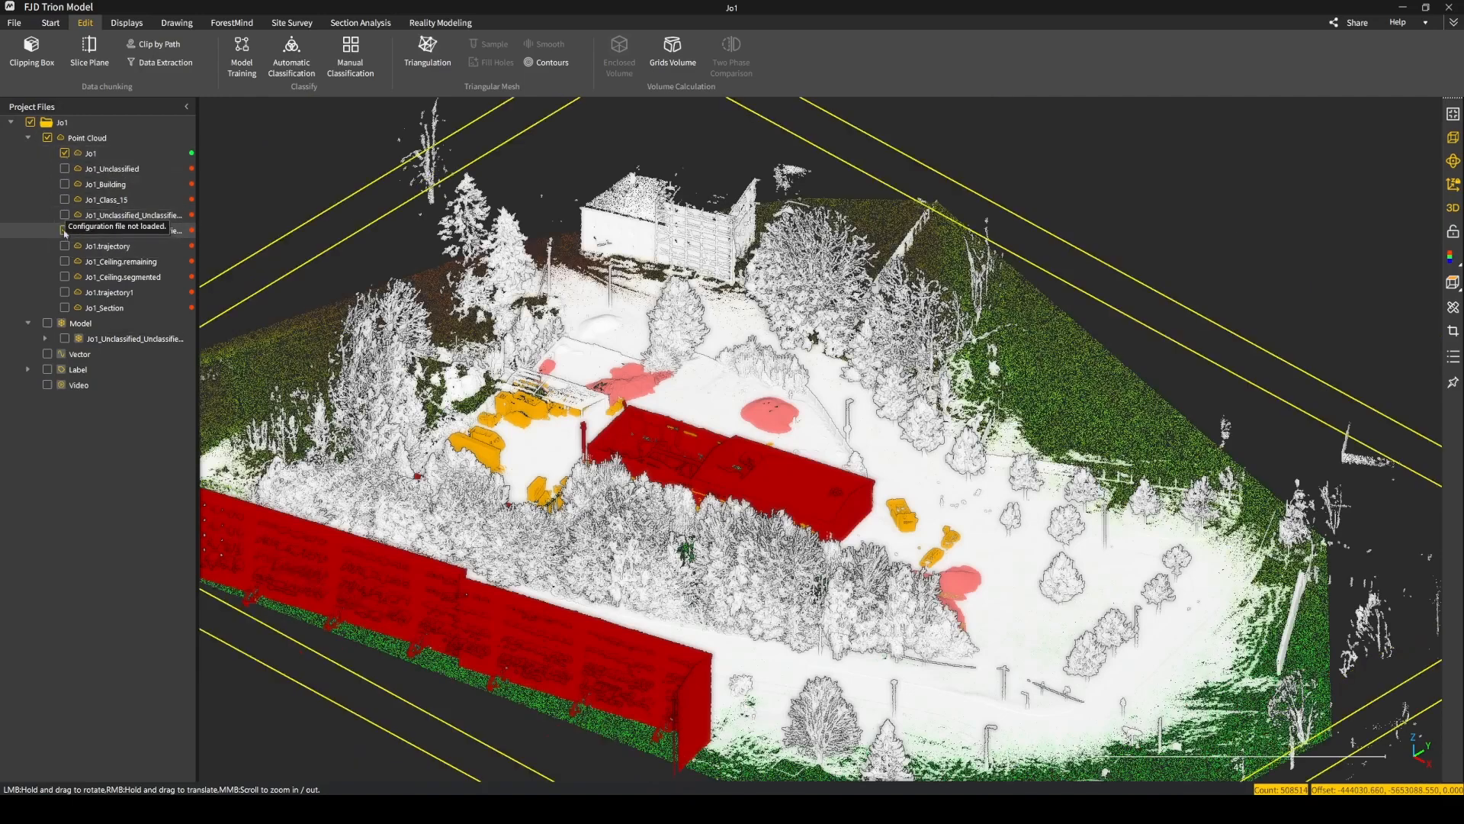
left_click(64, 231)
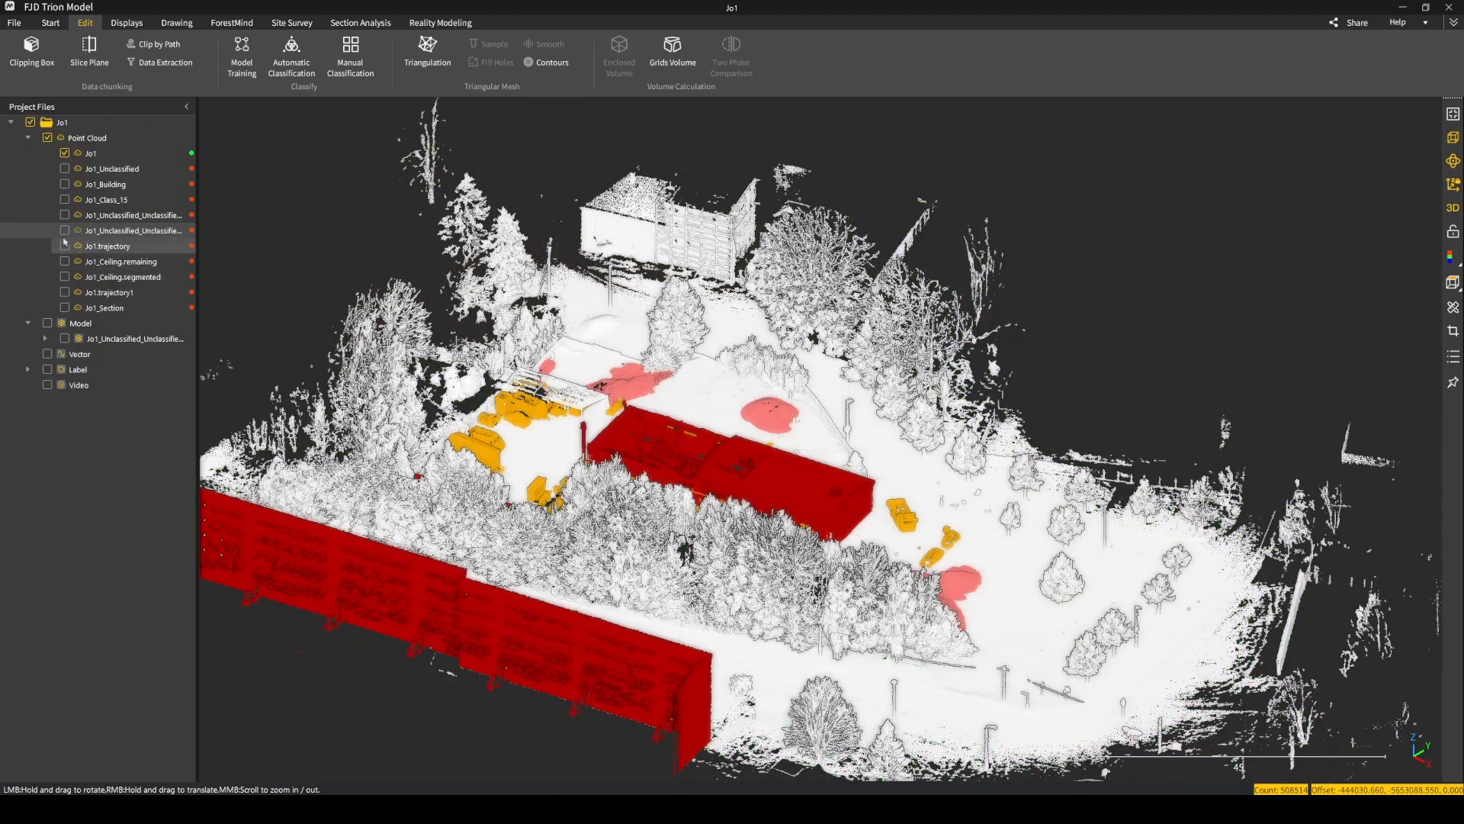
left_click(66, 216)
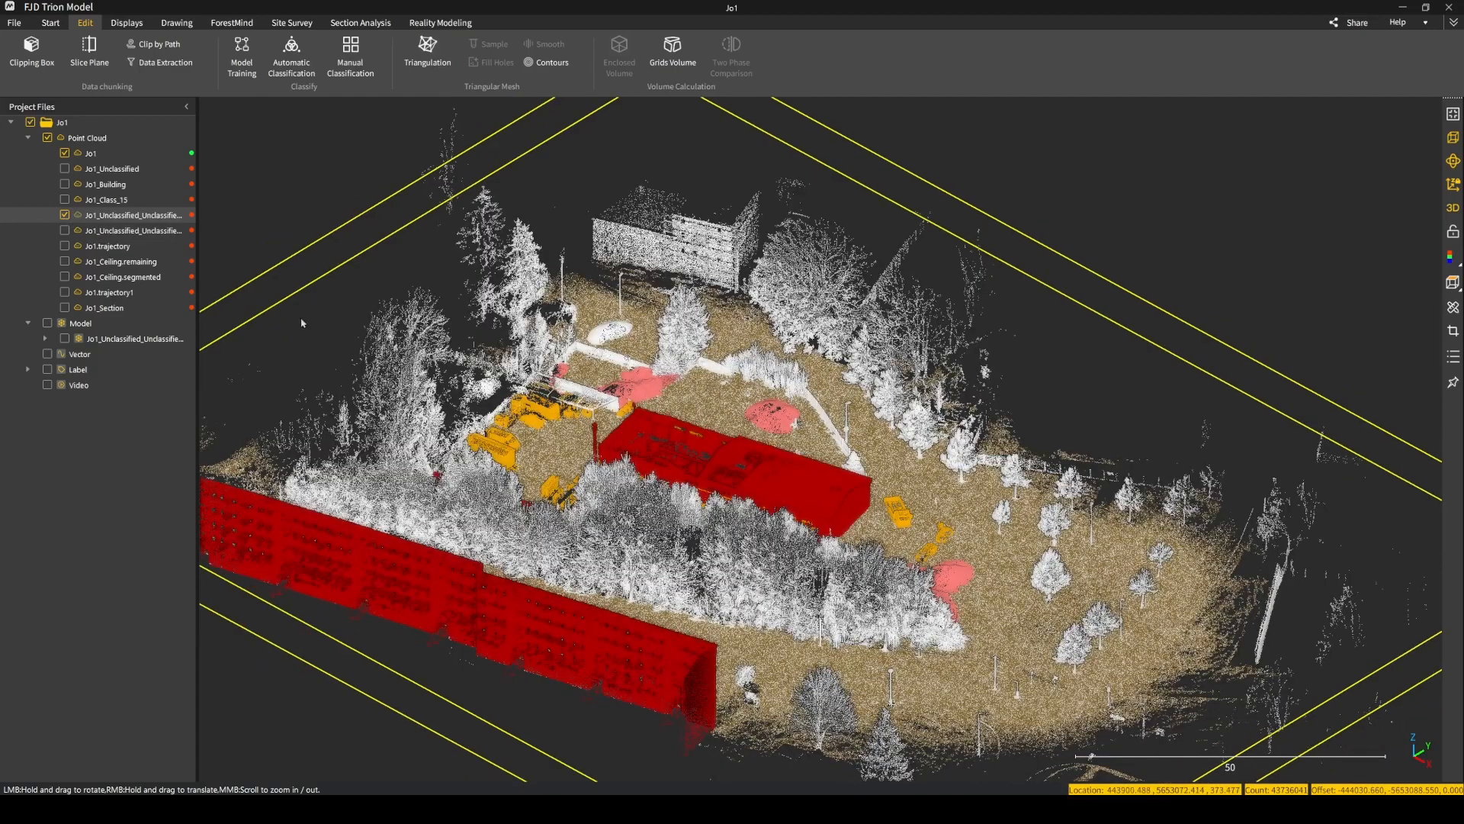
left_click(65, 153)
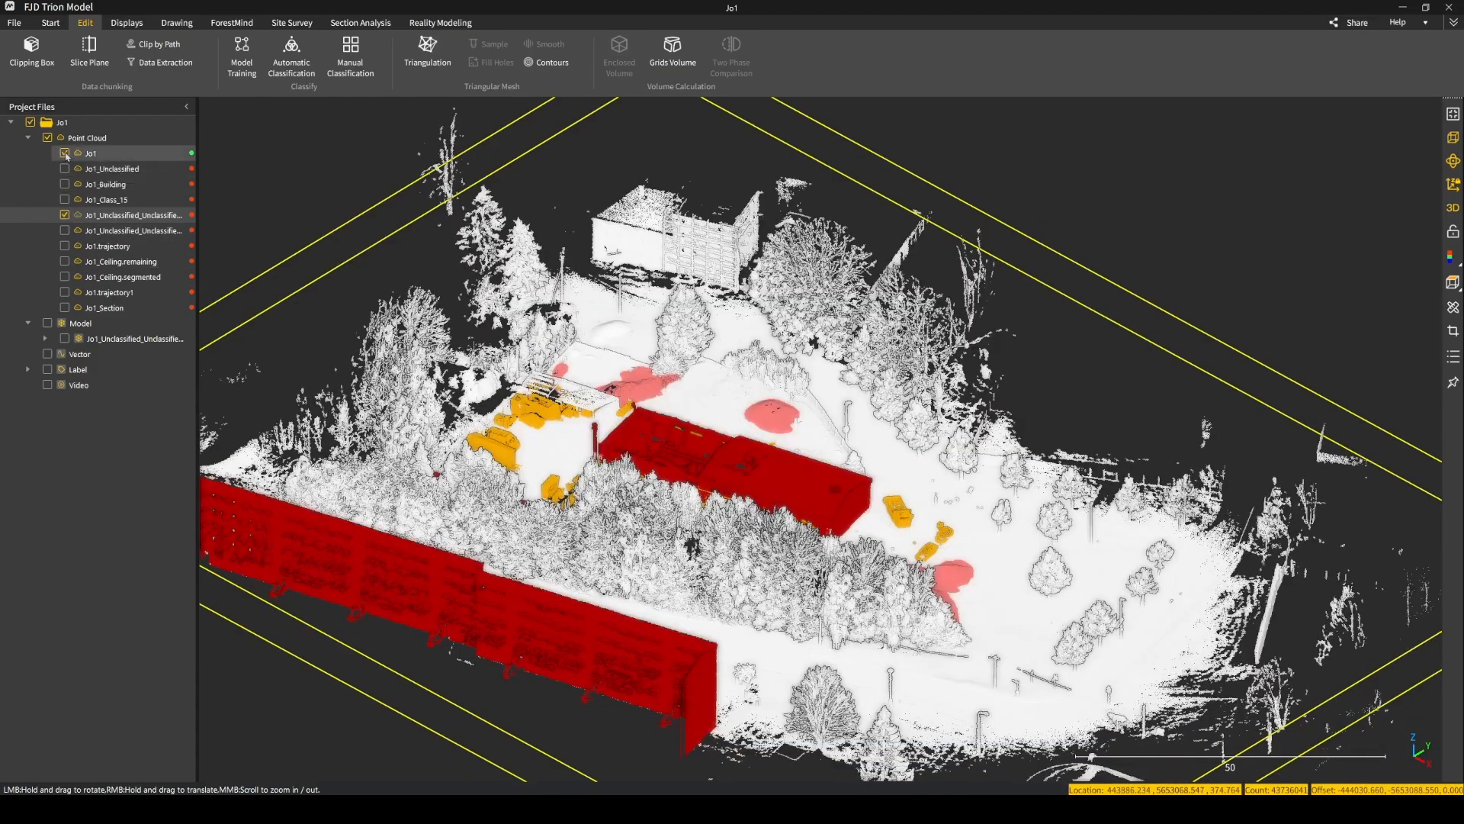
Examine the isolated ground cloud's overall extent and its gaps at the building footprints from several angles.
scroll(732, 580, "down", 4)
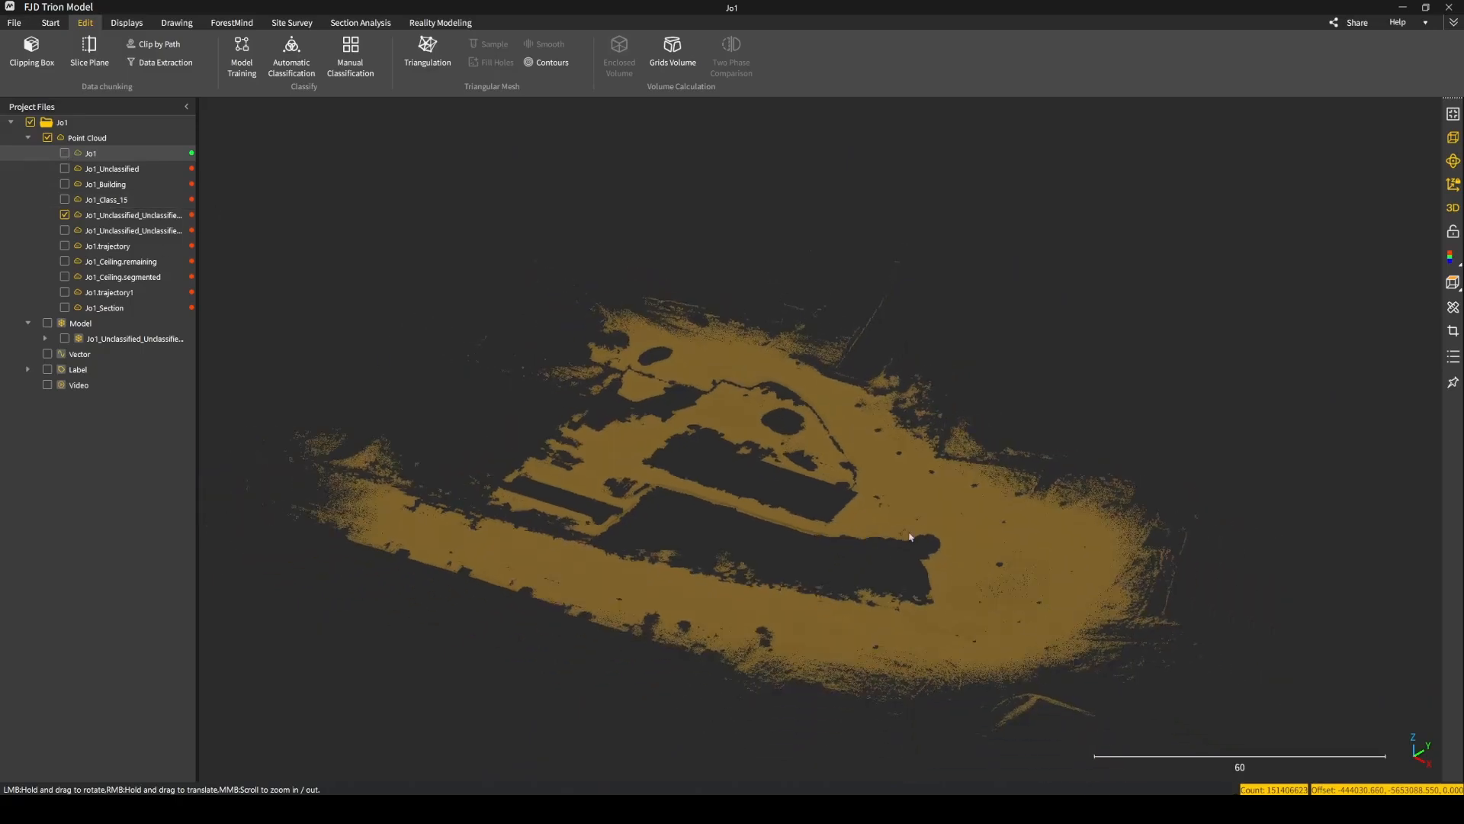
double_click(964, 525)
left_click_drag(866, 504, 869, 458)
scroll(996, 519, "up", 5)
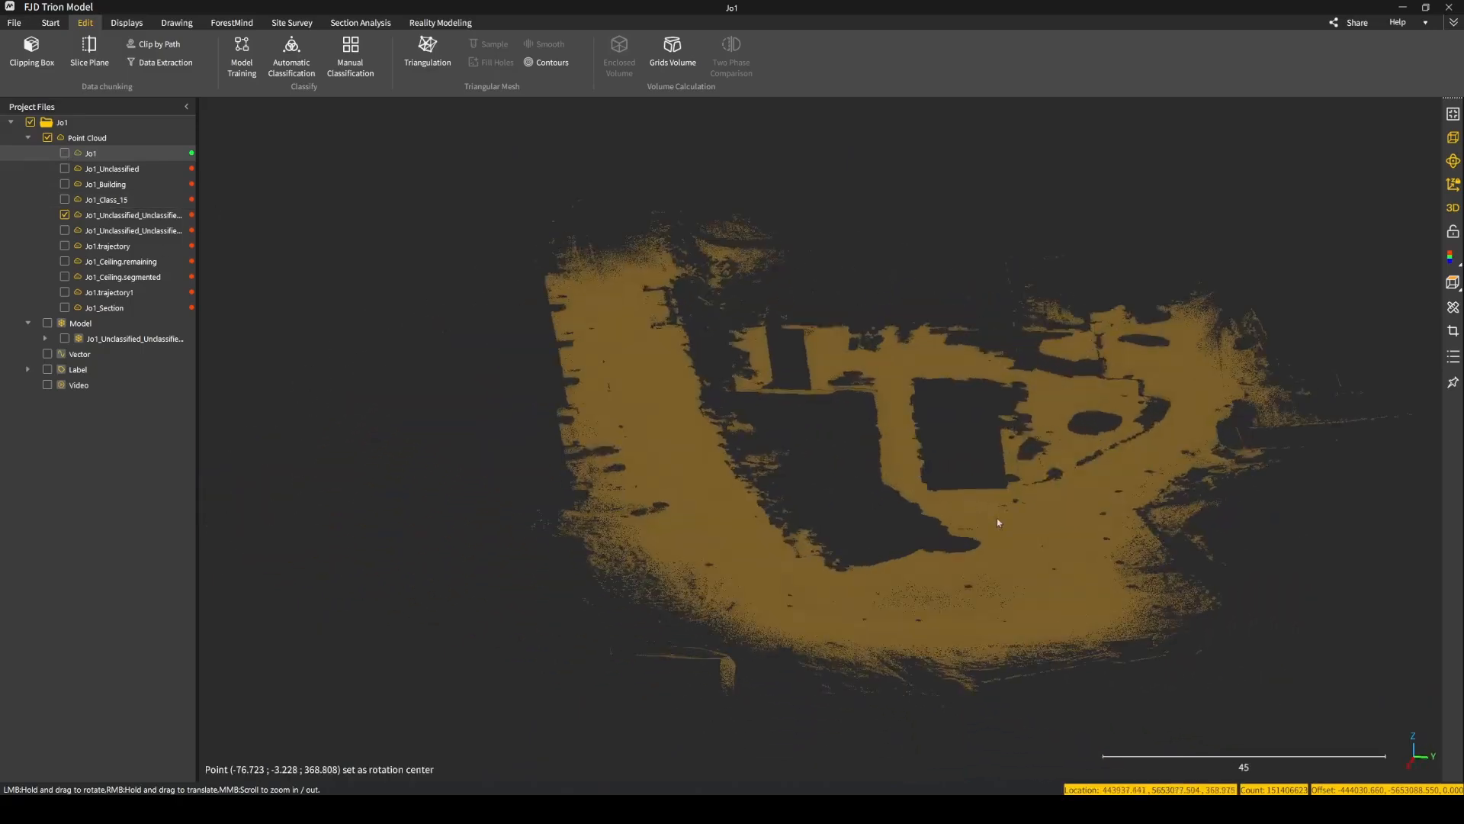
left_click_drag(958, 495, 781, 435)
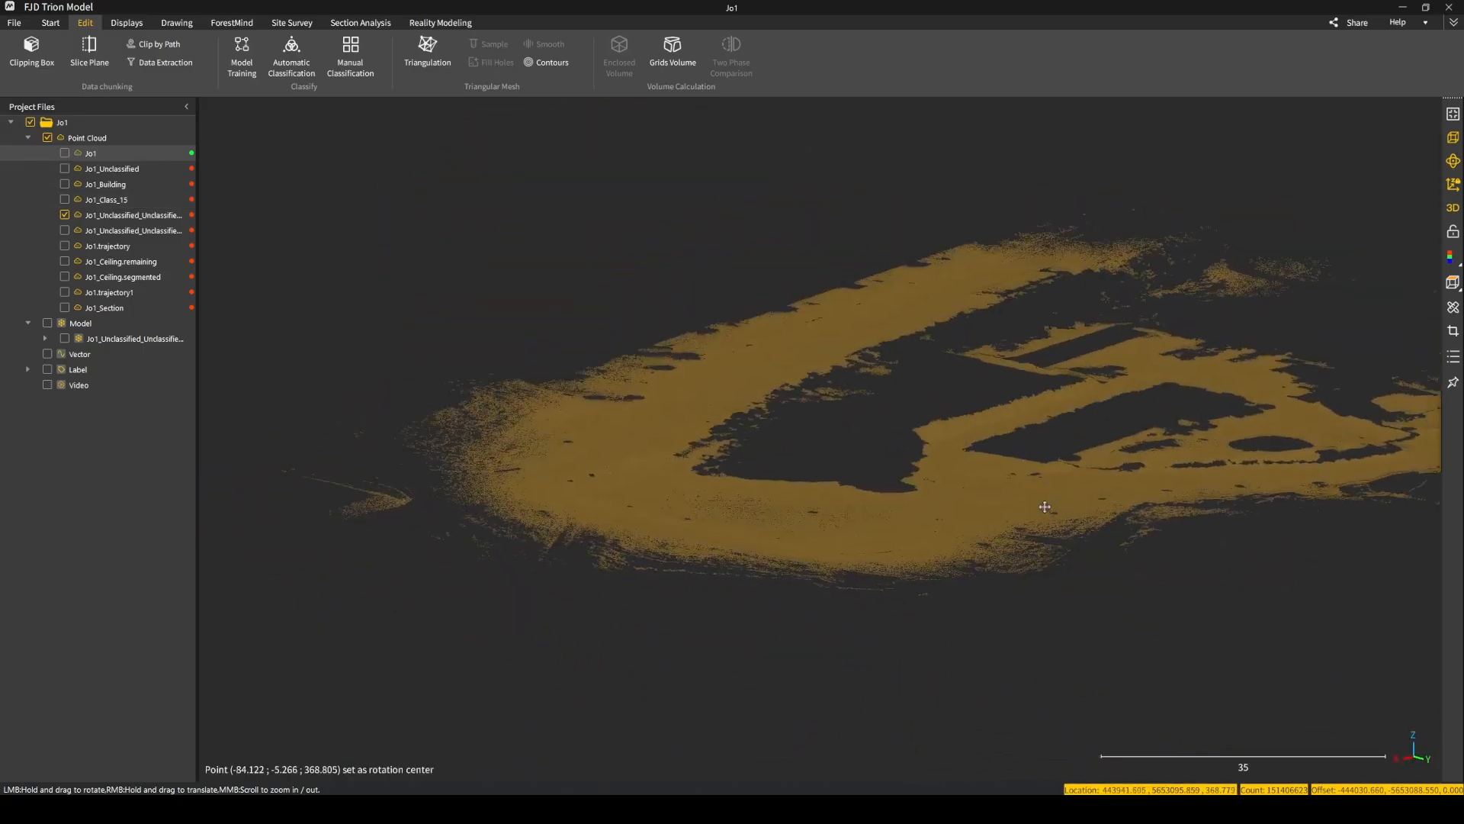
right_click_drag(1043, 506, 908, 510)
scroll(909, 518, "up", 3)
left_click_drag(900, 514, 1078, 483)
scroll(777, 501, "up", 4)
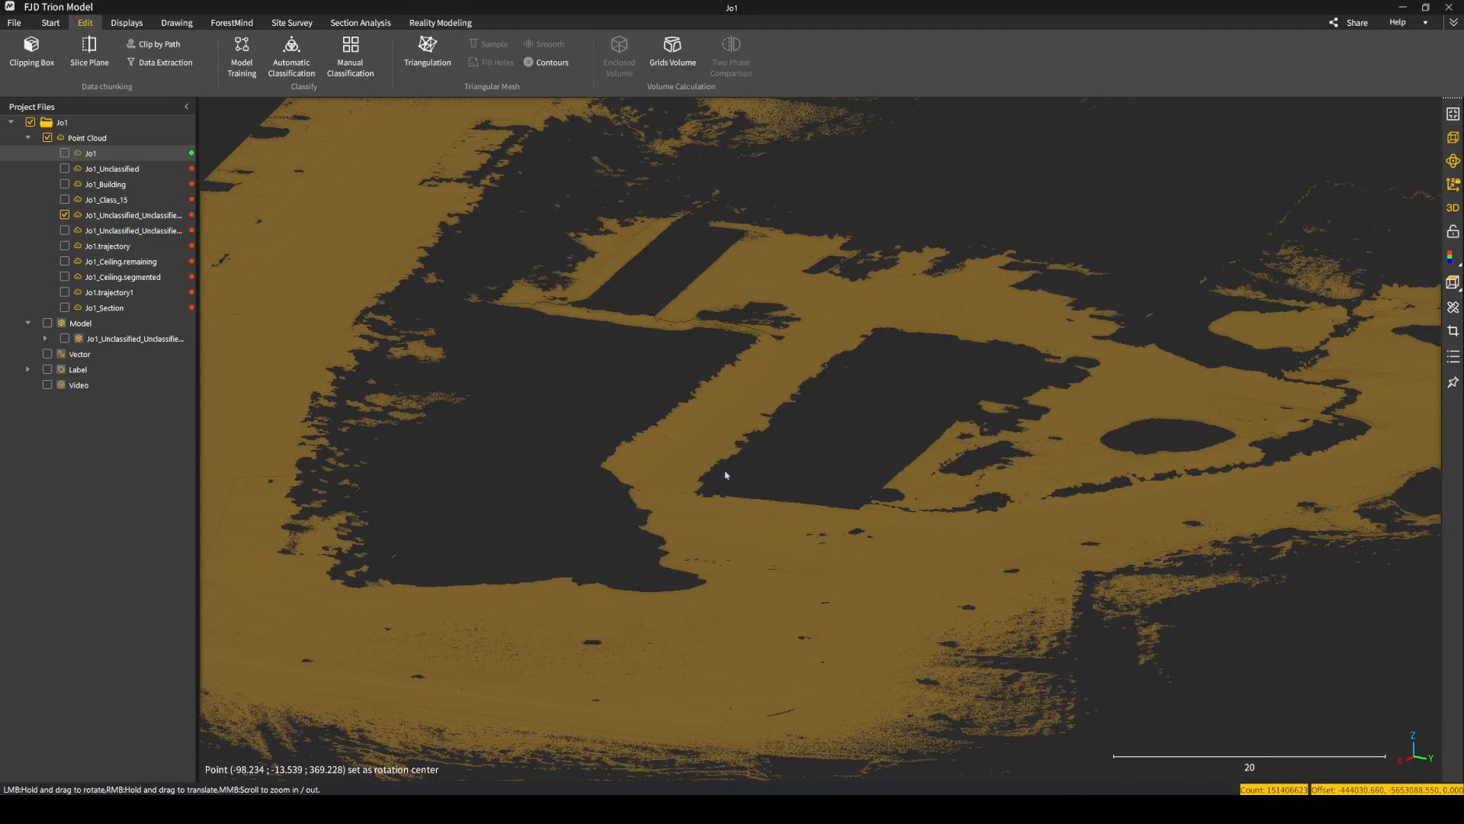
left_click_drag(719, 473, 928, 467)
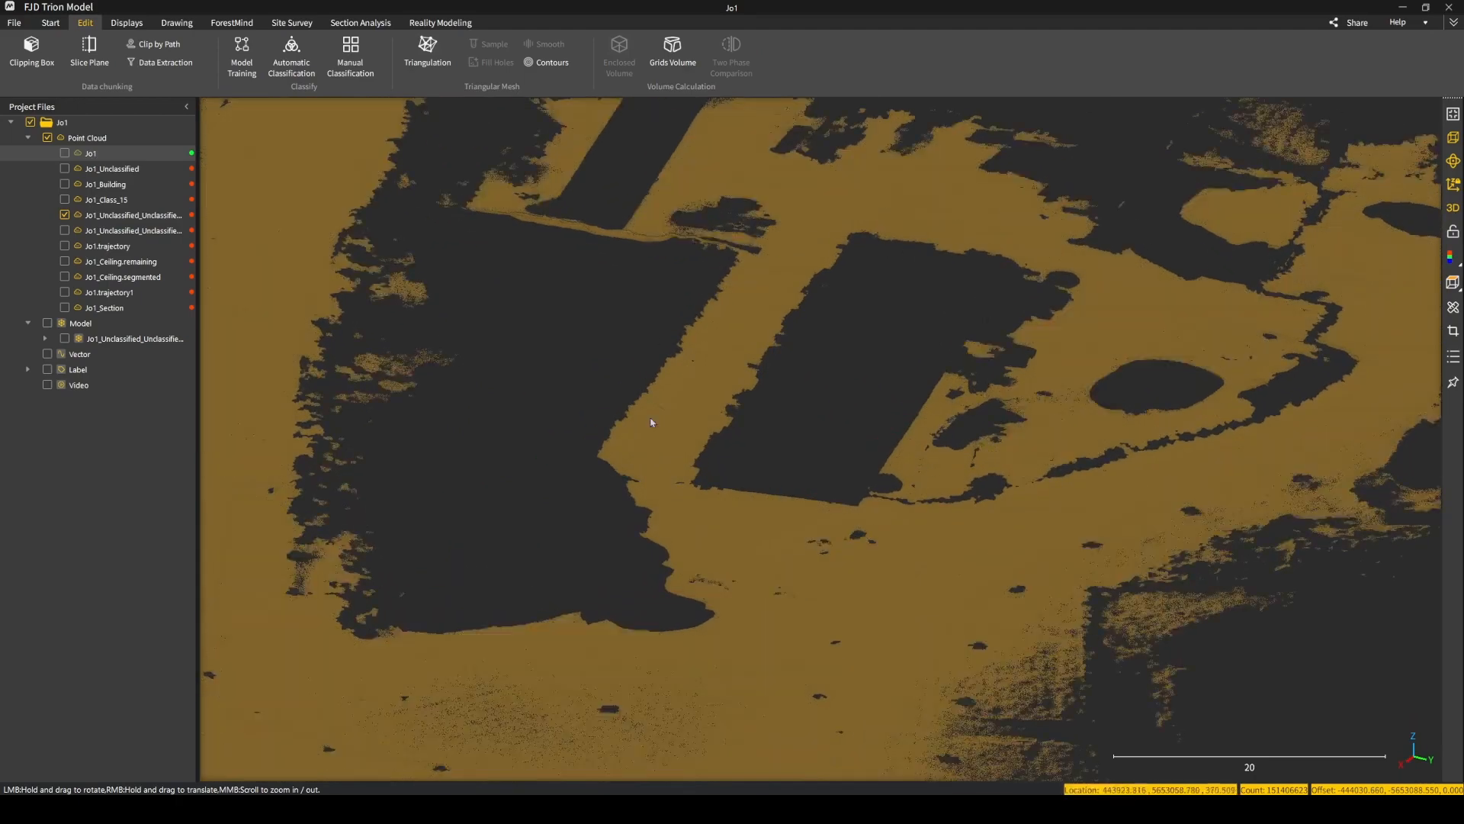
Inspect the ground cloud from above around the building footprints, the curved edge strip and the road loop.
scroll(715, 463, "down", 2)
left_click_drag(786, 499, 906, 636)
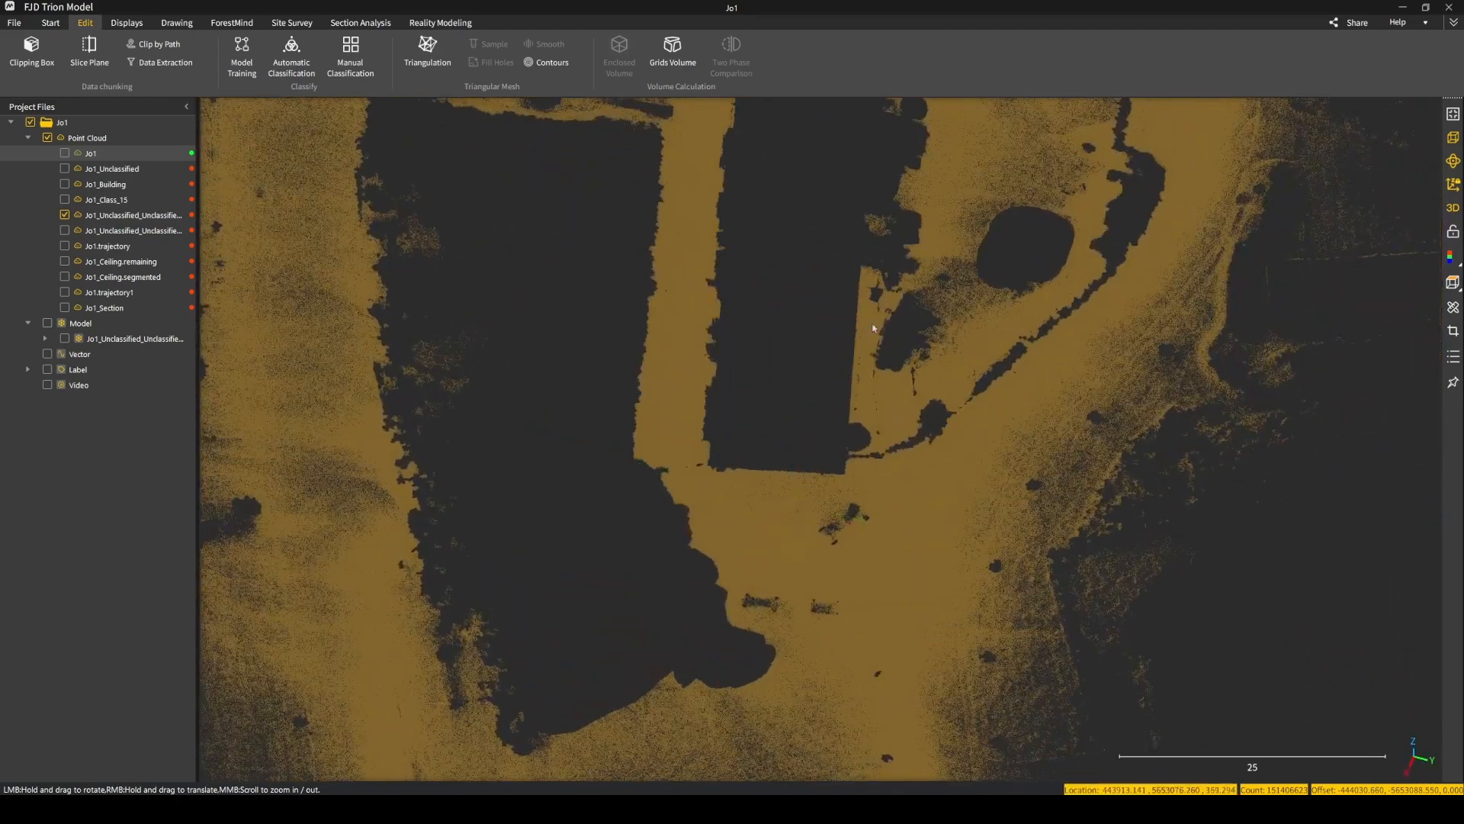
right_click_drag(906, 636, 731, 648)
scroll(873, 487, "up", 4)
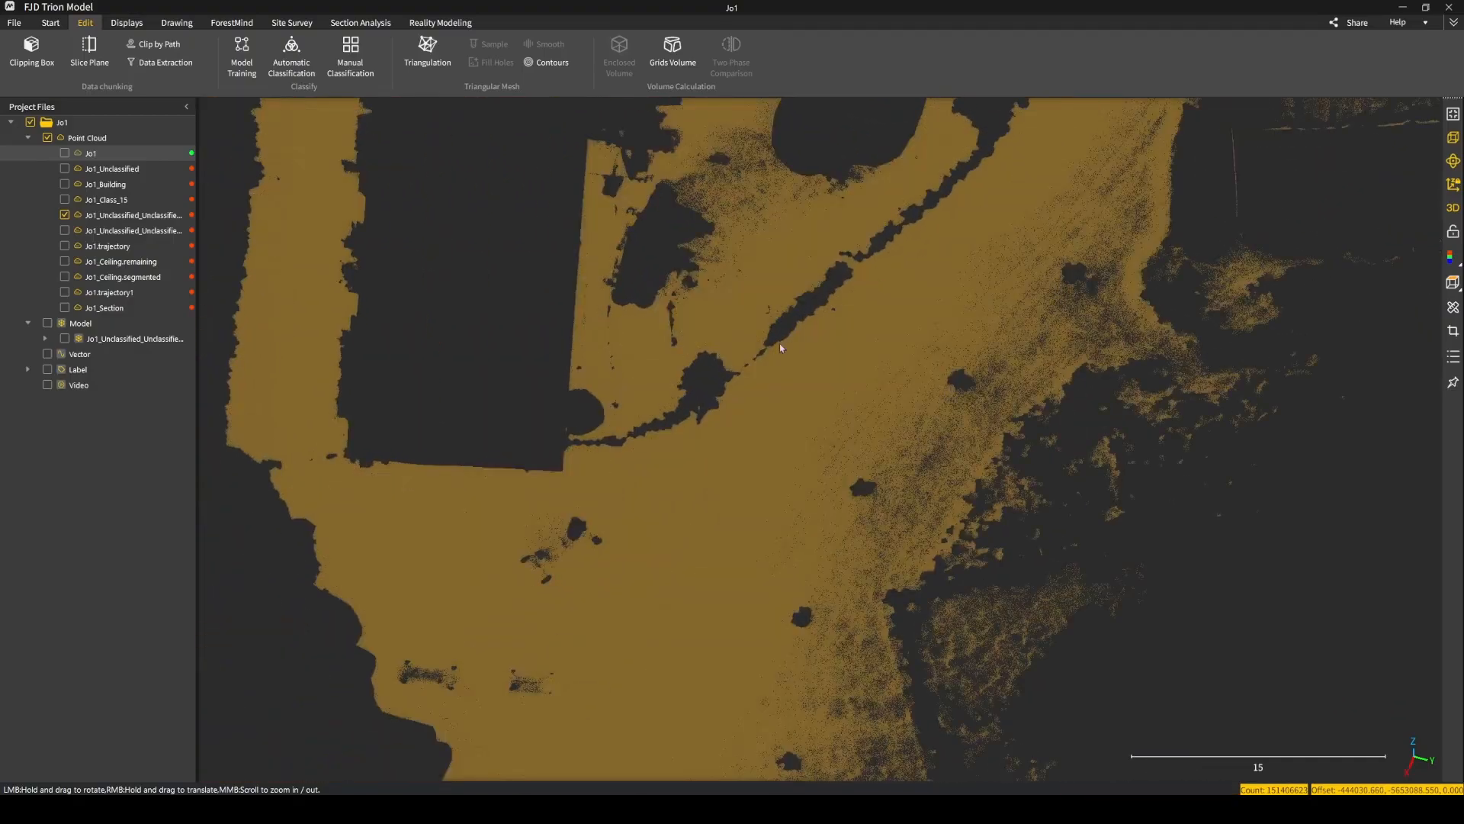
right_click_drag(816, 269, 681, 411)
scroll(681, 412, "down", 2)
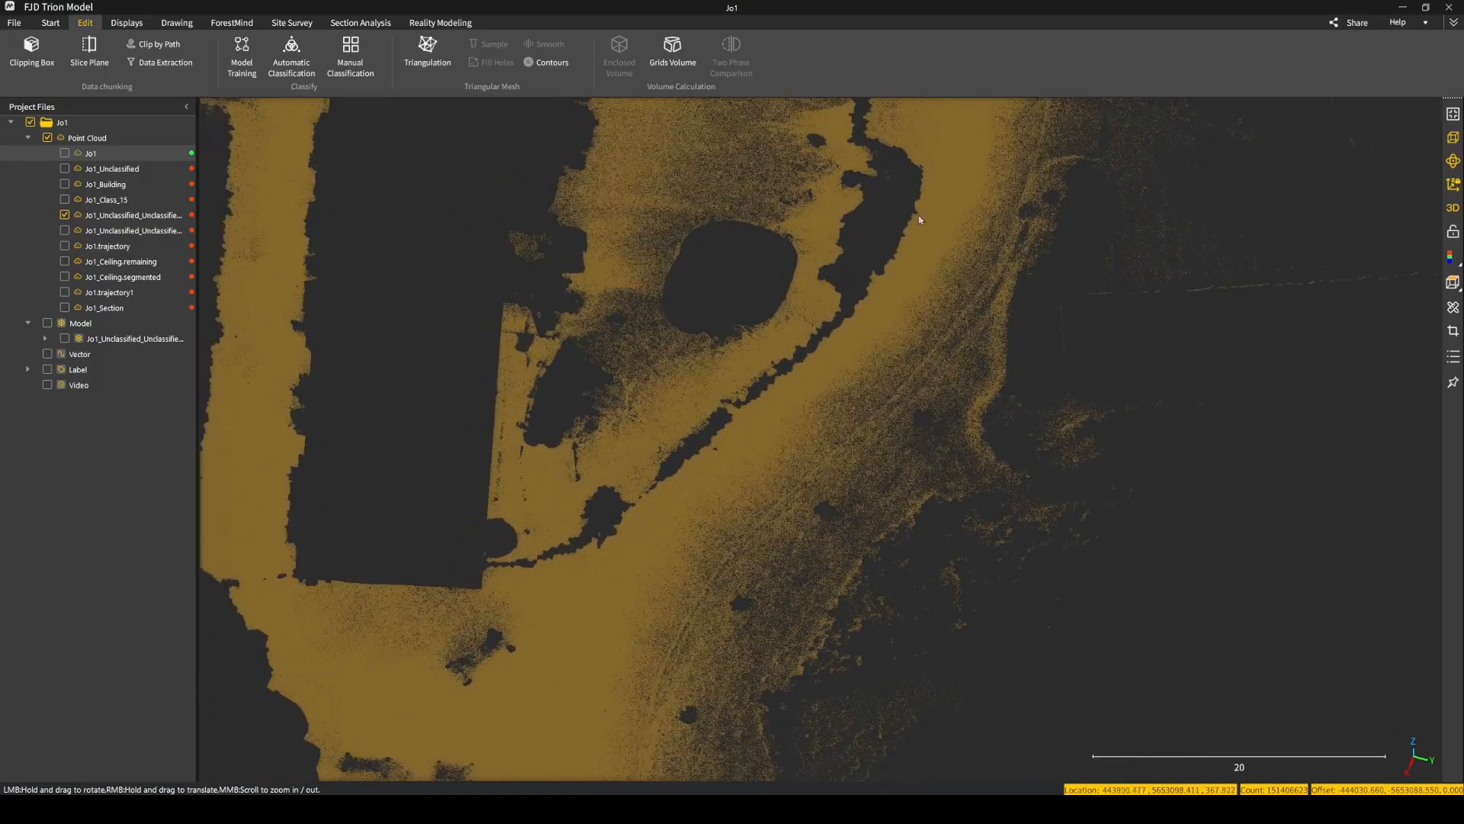
left_click_drag(732, 250, 635, 579)
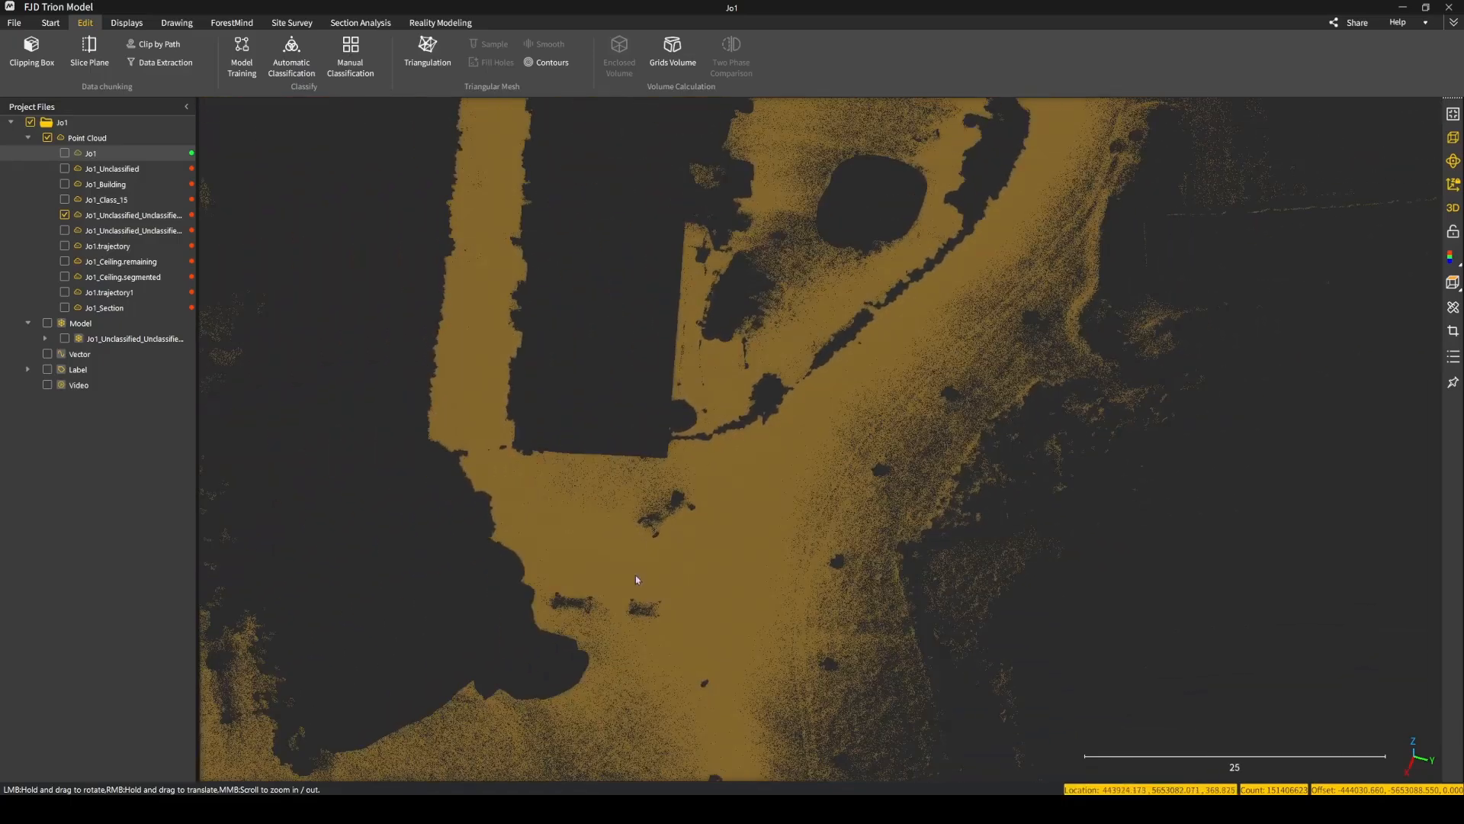
scroll(561, 666, "down", 1)
right_click_drag(575, 634, 665, 468)
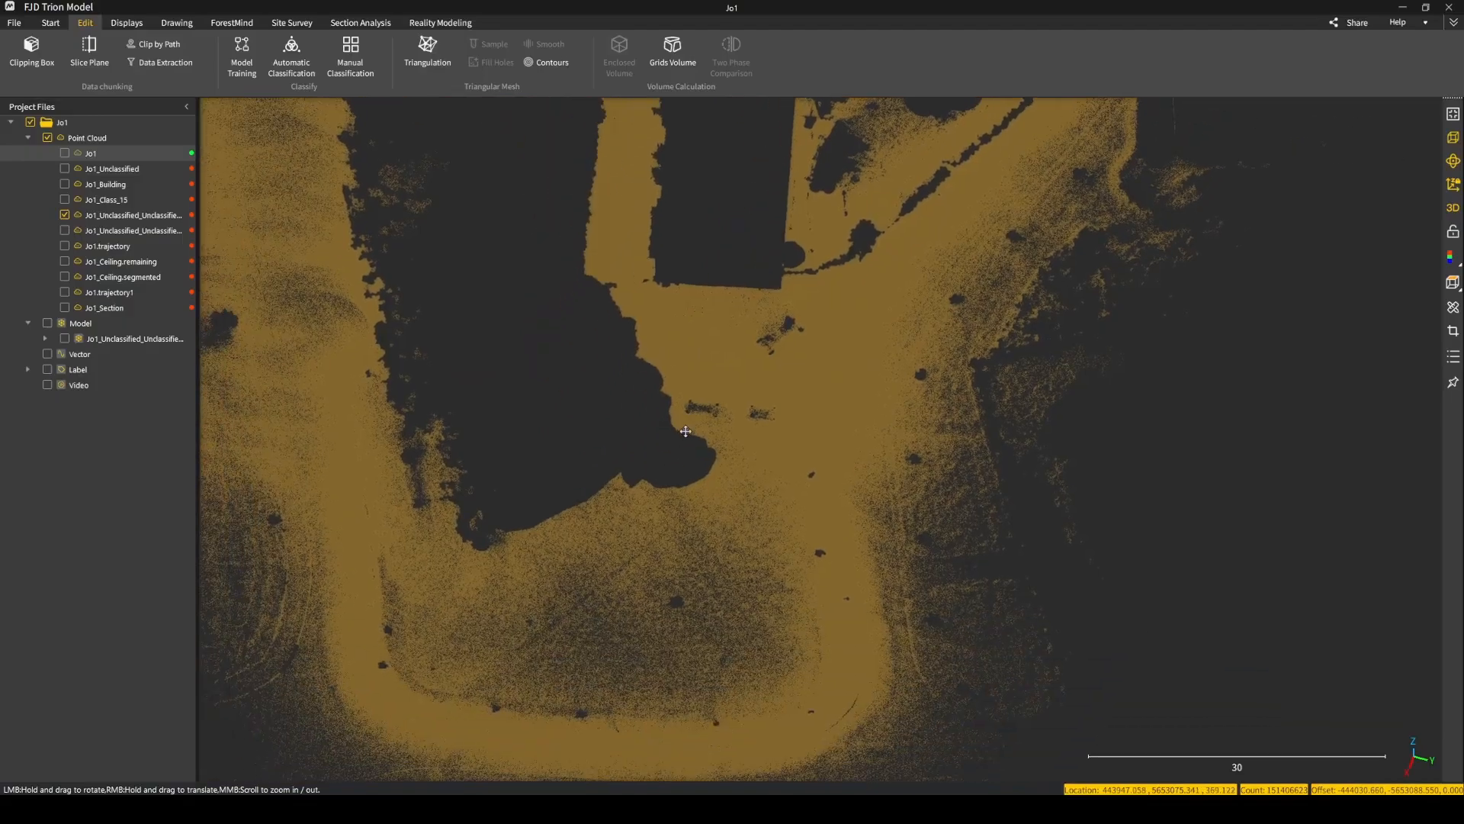
scroll(694, 485, "down", 1)
left_click_drag(709, 487, 376, 496)
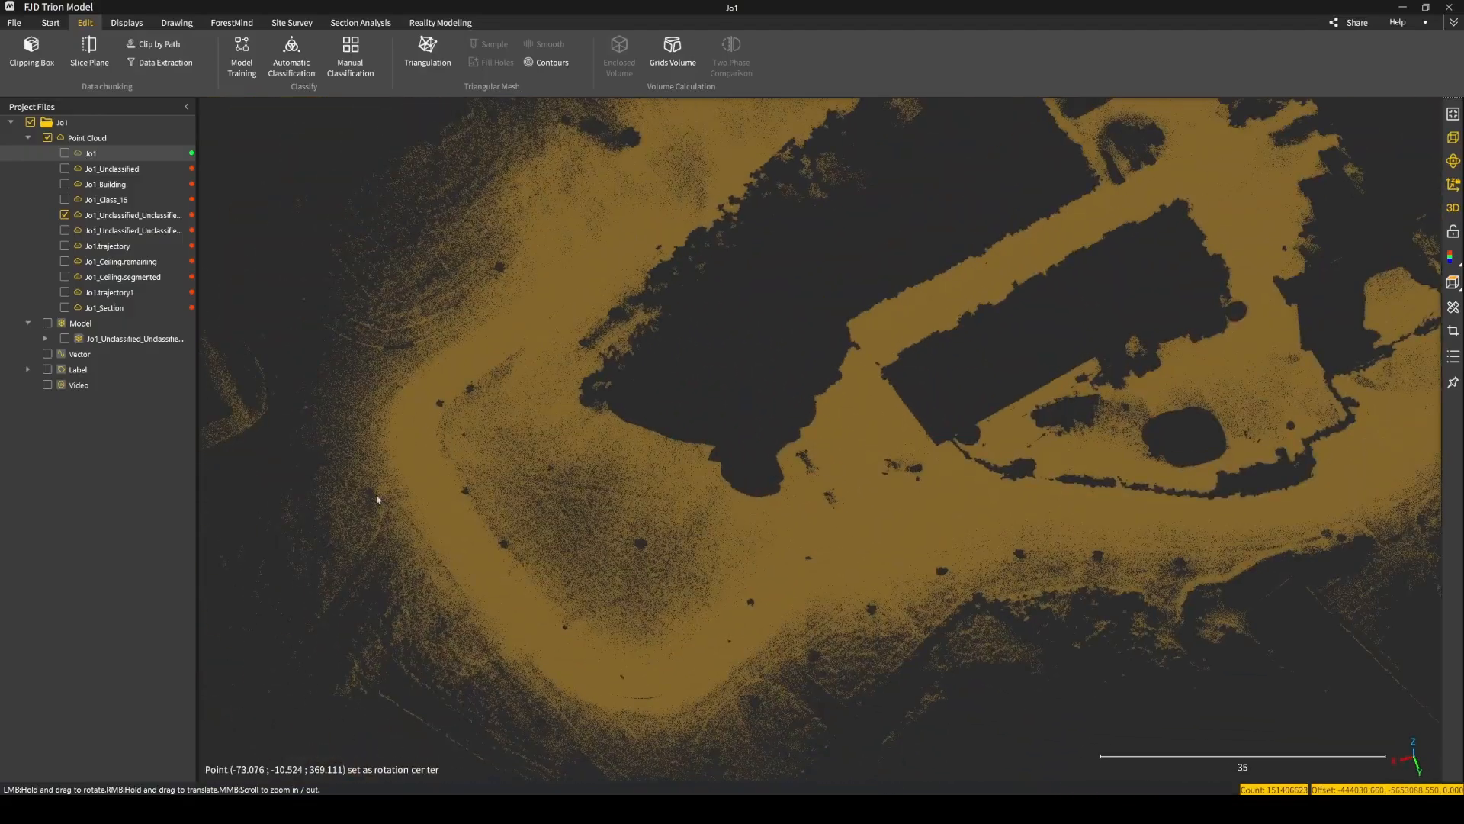
Inspect the small holes and outer edges at the road-loop end of the ground cloud.
left_click_drag(798, 533, 686, 490)
left_click_drag(925, 432, 791, 383)
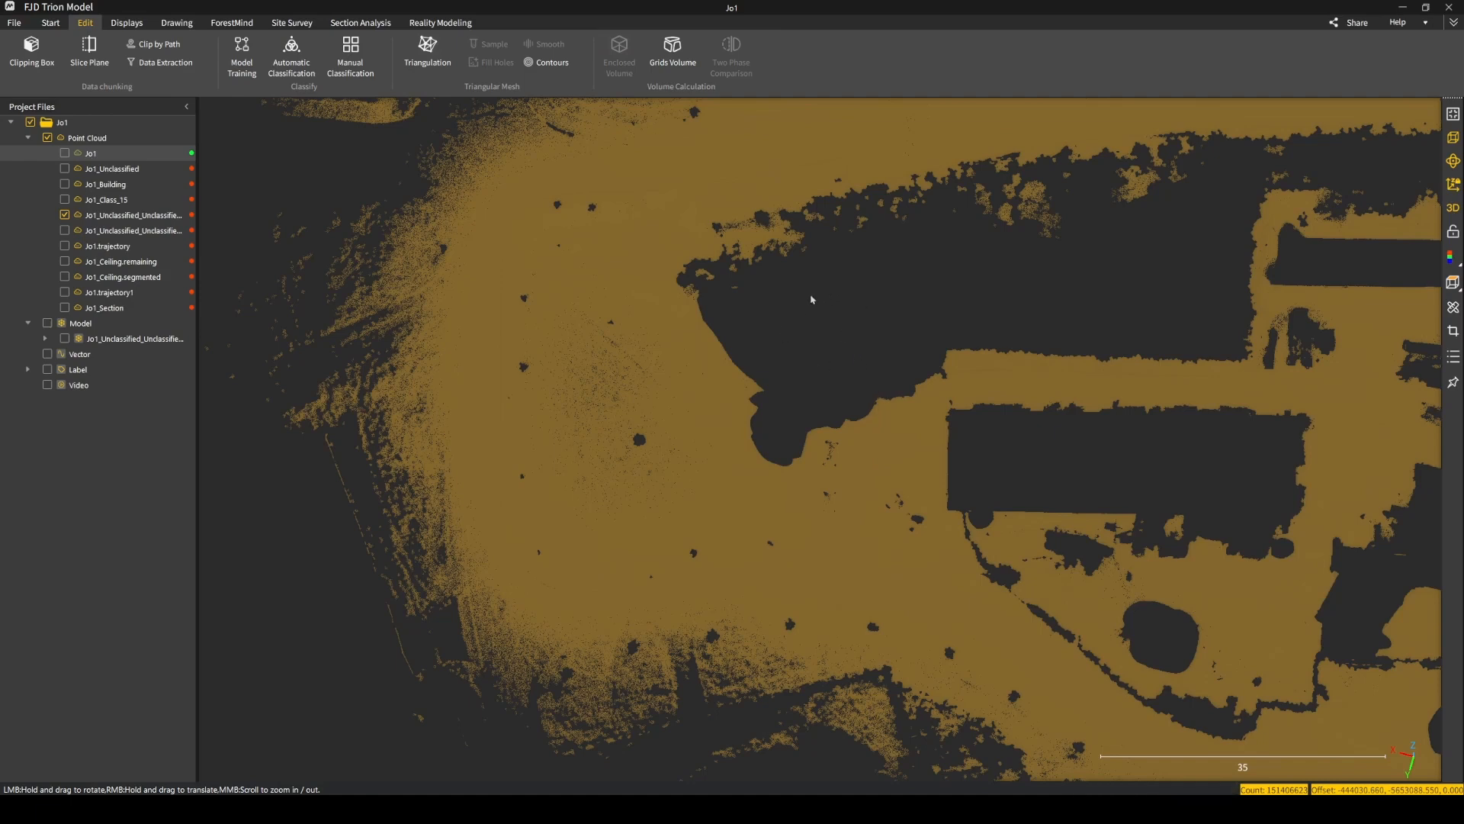
scroll(820, 350, "down", 5)
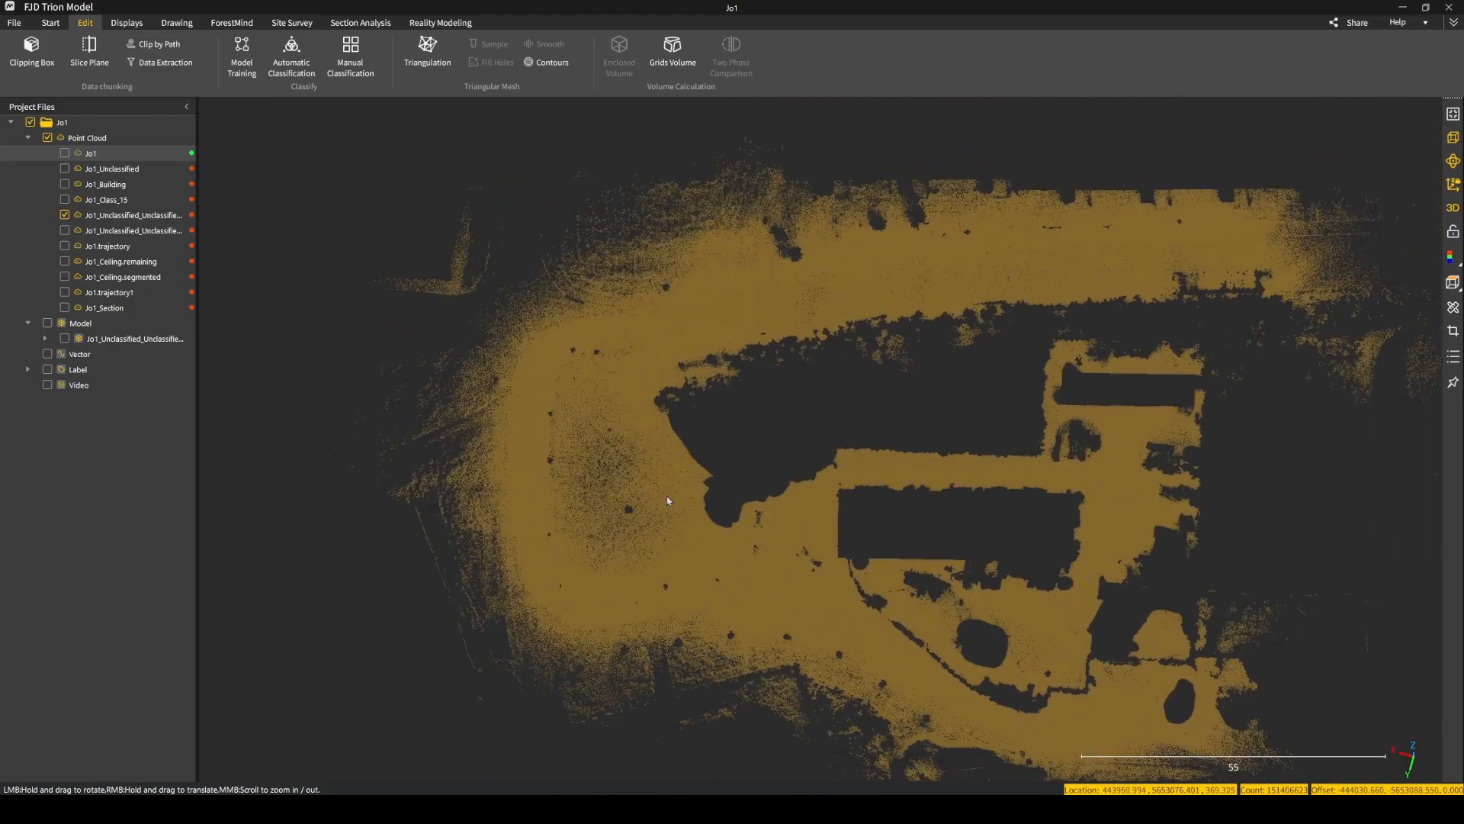
left_click_drag(691, 500, 821, 396)
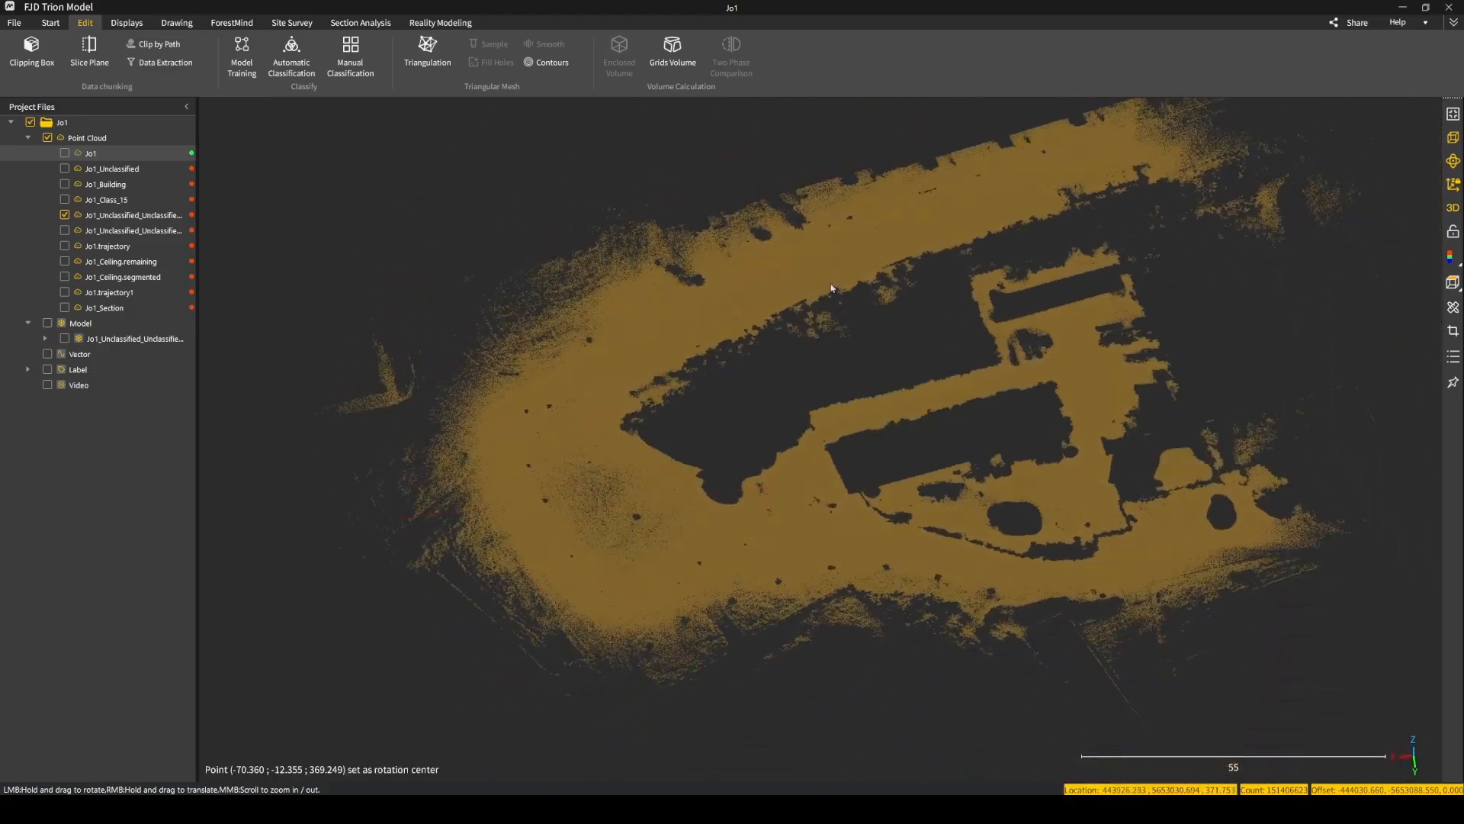
scroll(821, 396, "up", 5)
left_click_drag(716, 540, 844, 409)
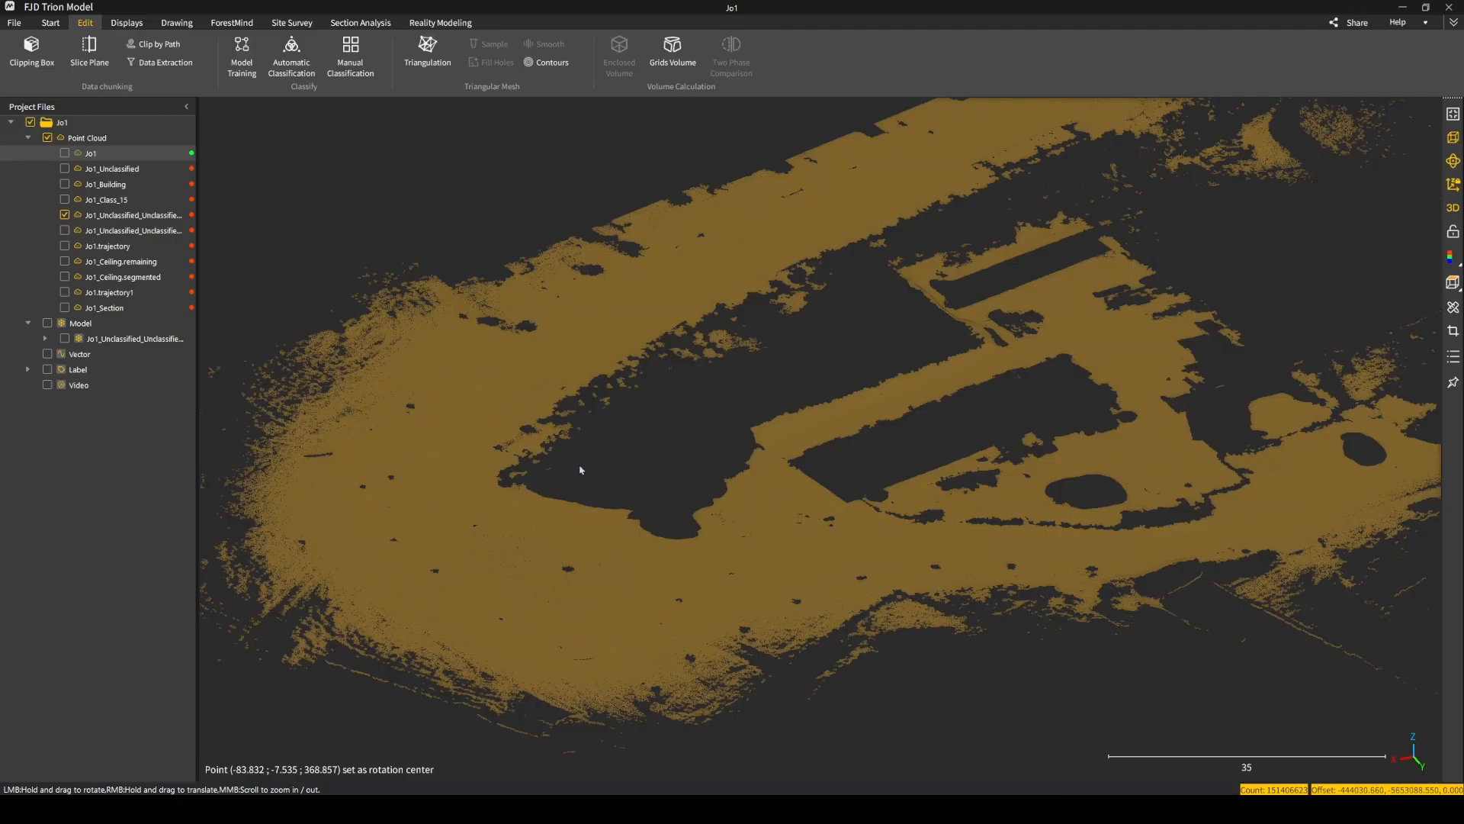
scroll(508, 452, "down", 4)
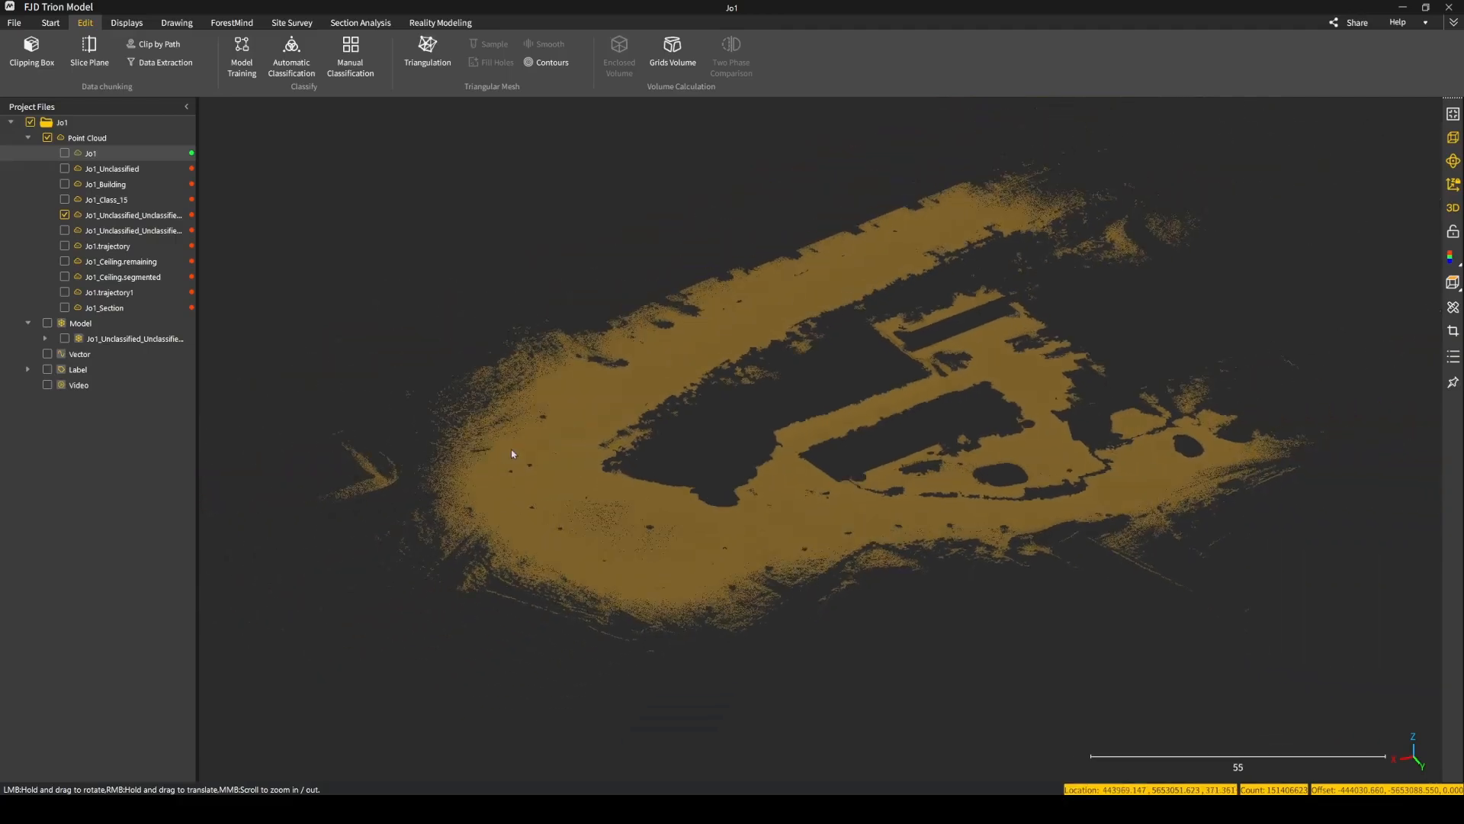
left_click_drag(613, 420, 452, 503)
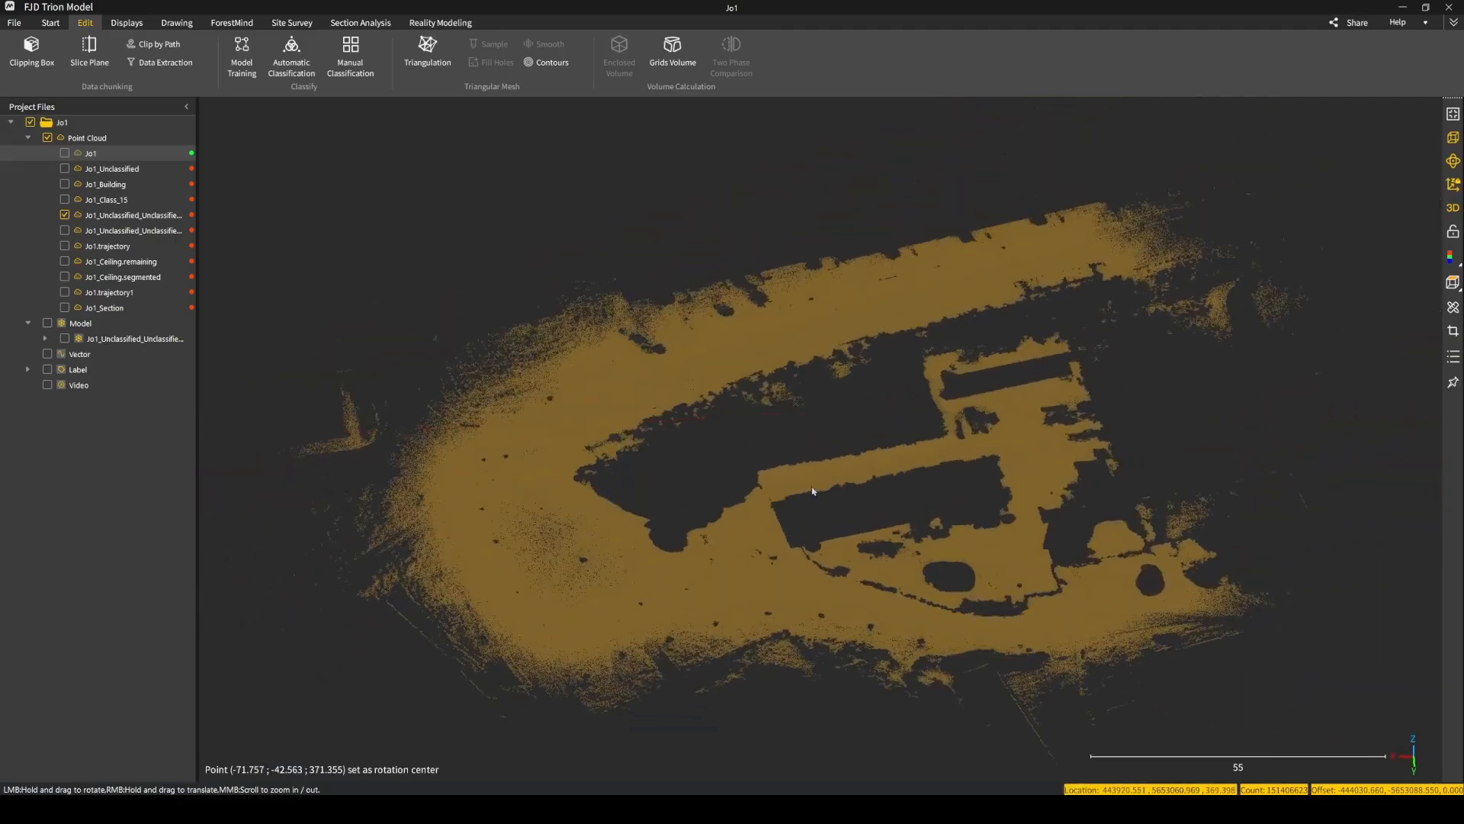
right_click_drag(565, 551, 761, 450)
scroll(637, 533, "up", 4)
left_click_drag(761, 450, 568, 281)
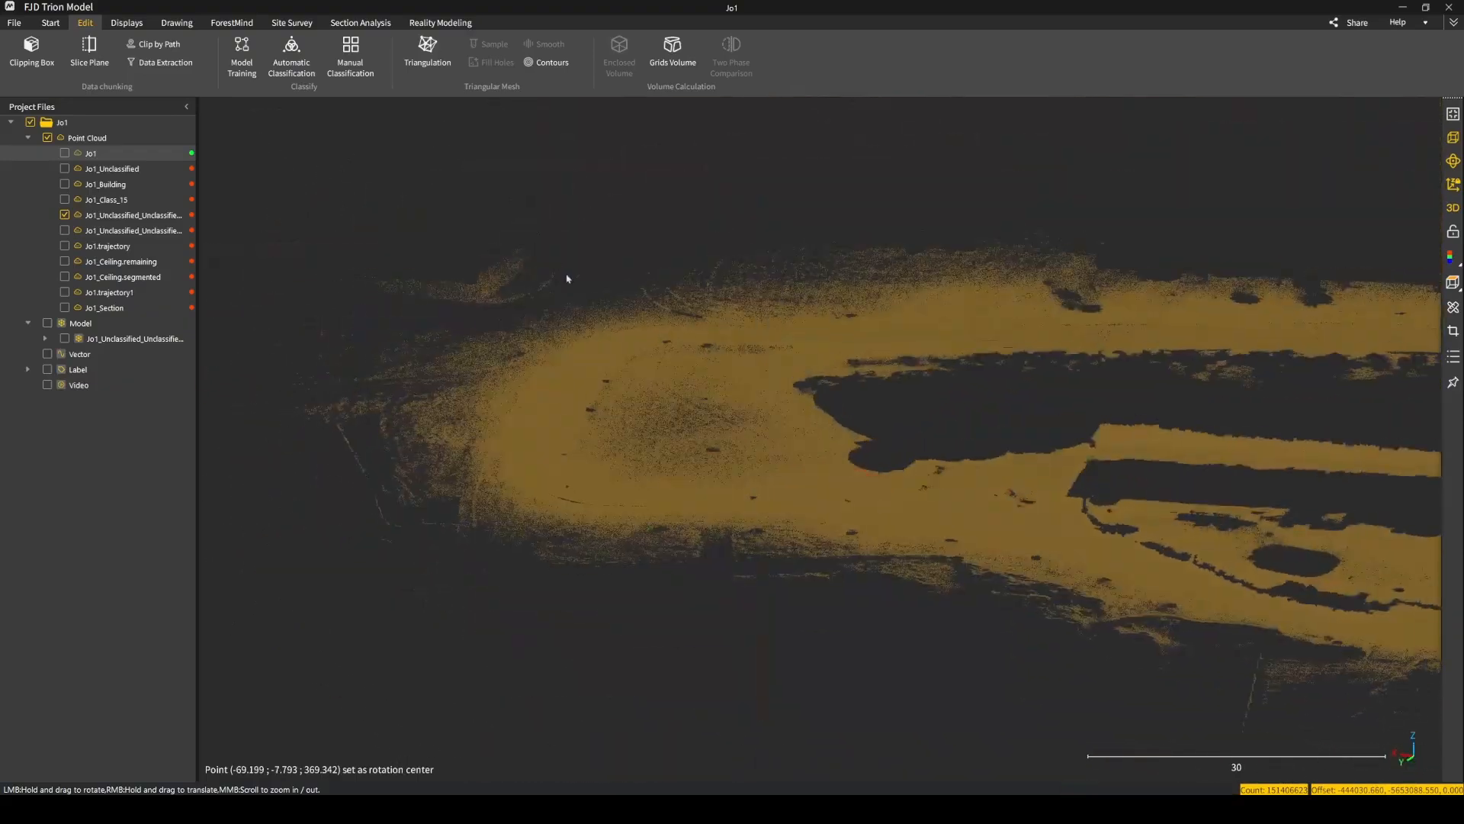
scroll(711, 429, "up", 4)
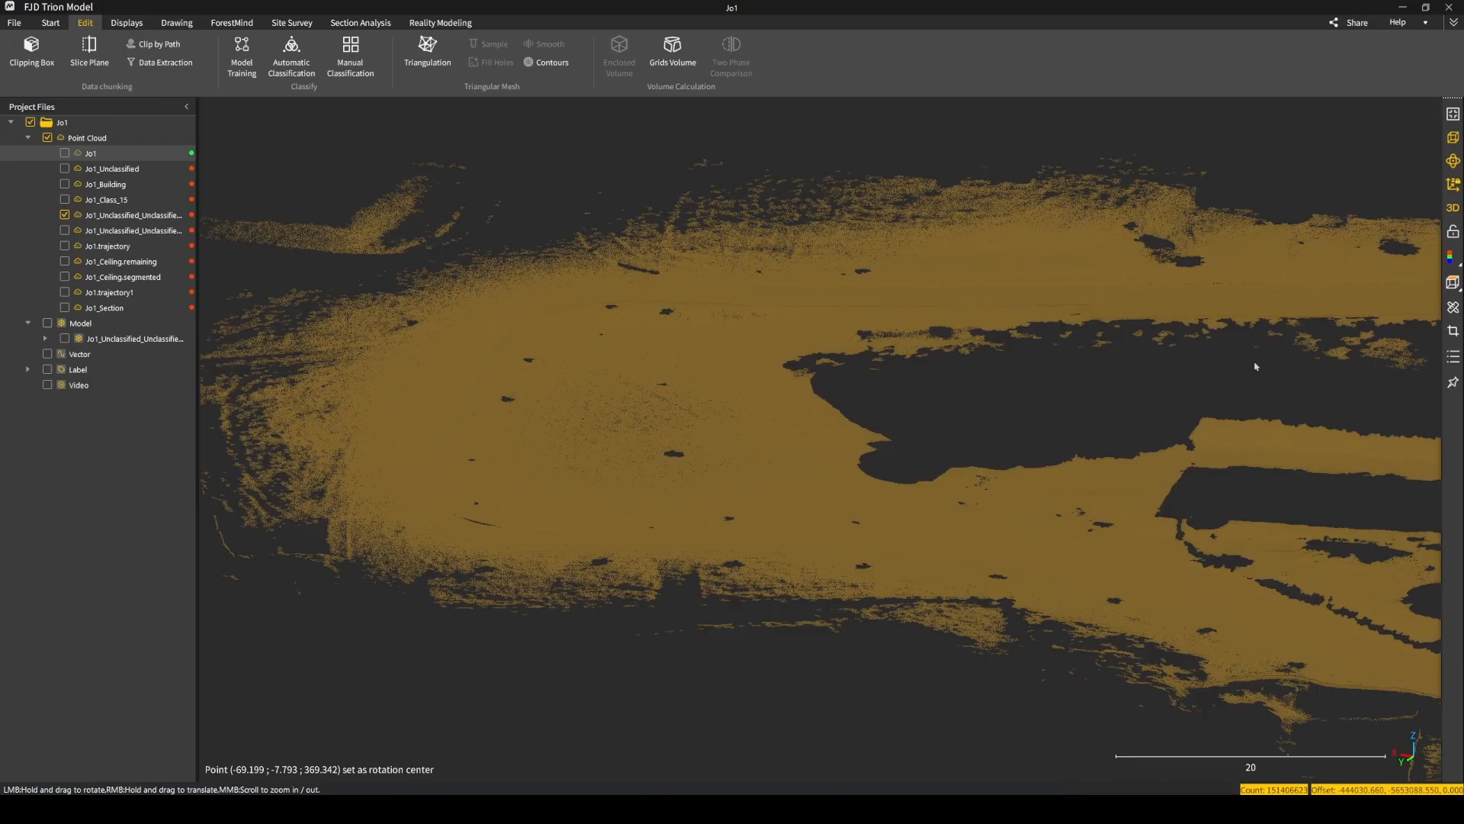
Compare the perspective and orthographic projections of the ground cloud and set the orthographic display to Top View.
left_click(1454, 140)
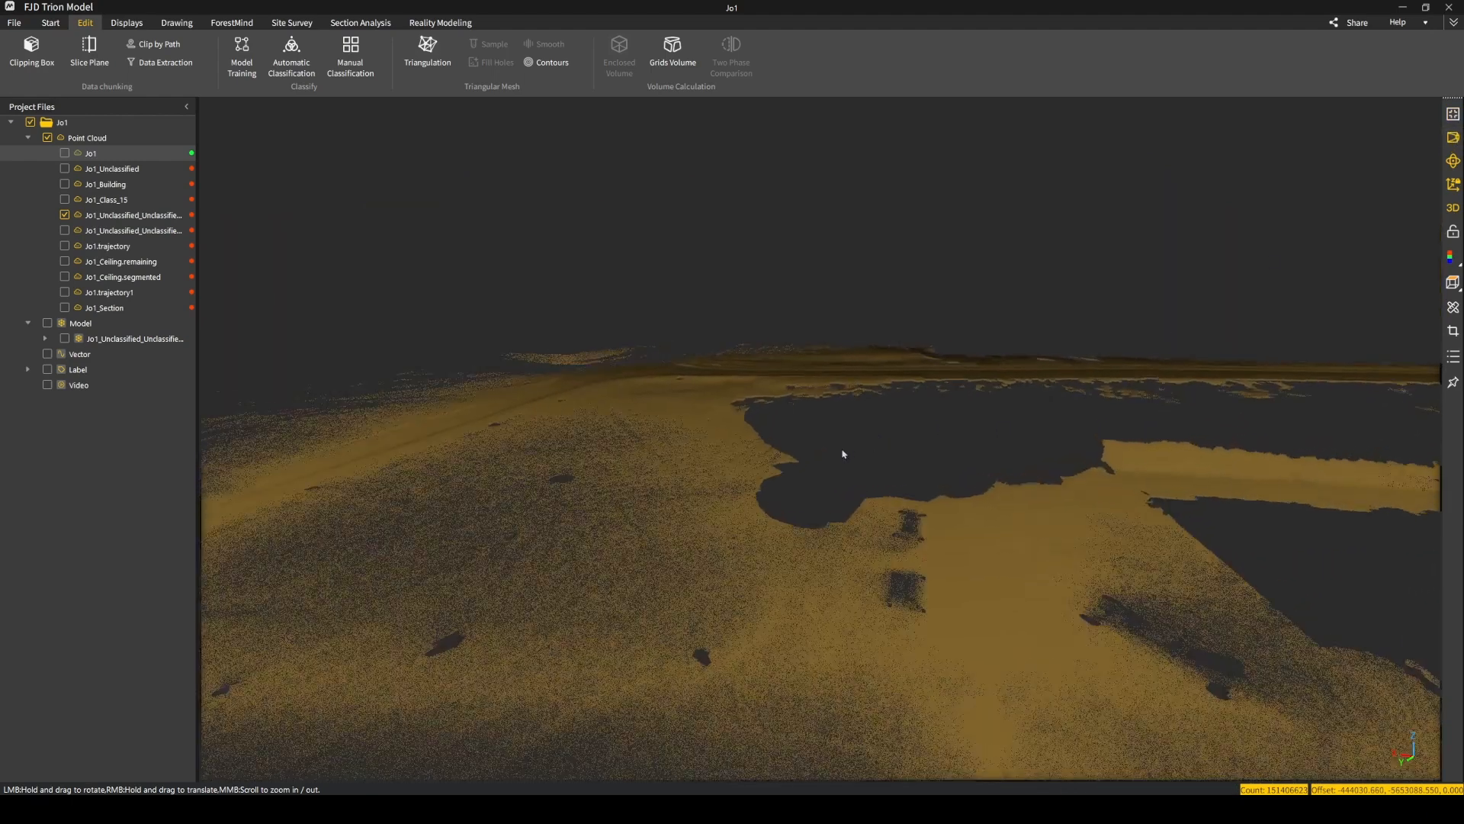
left_click(1453, 138)
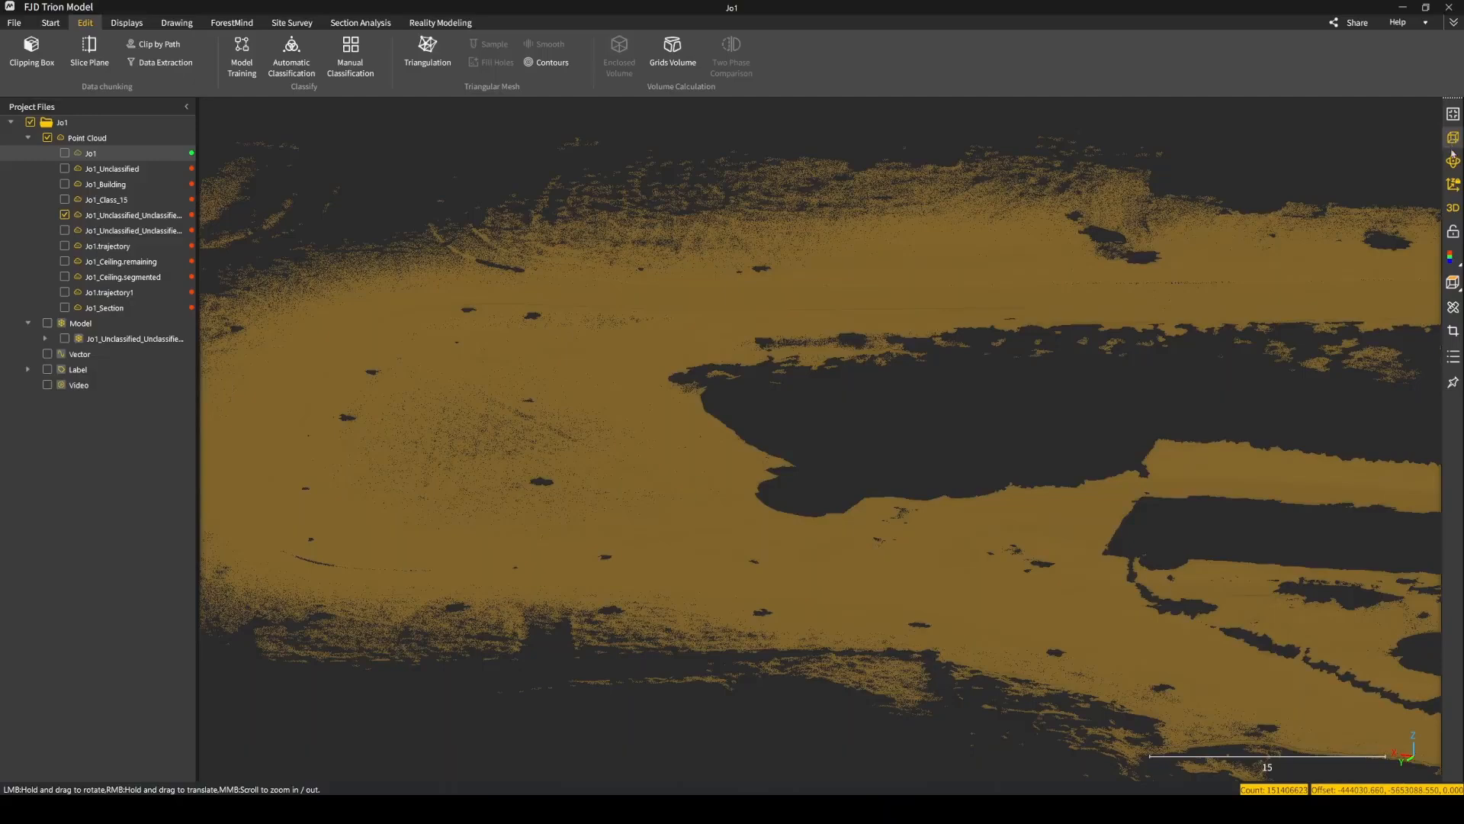
left_click(1453, 284)
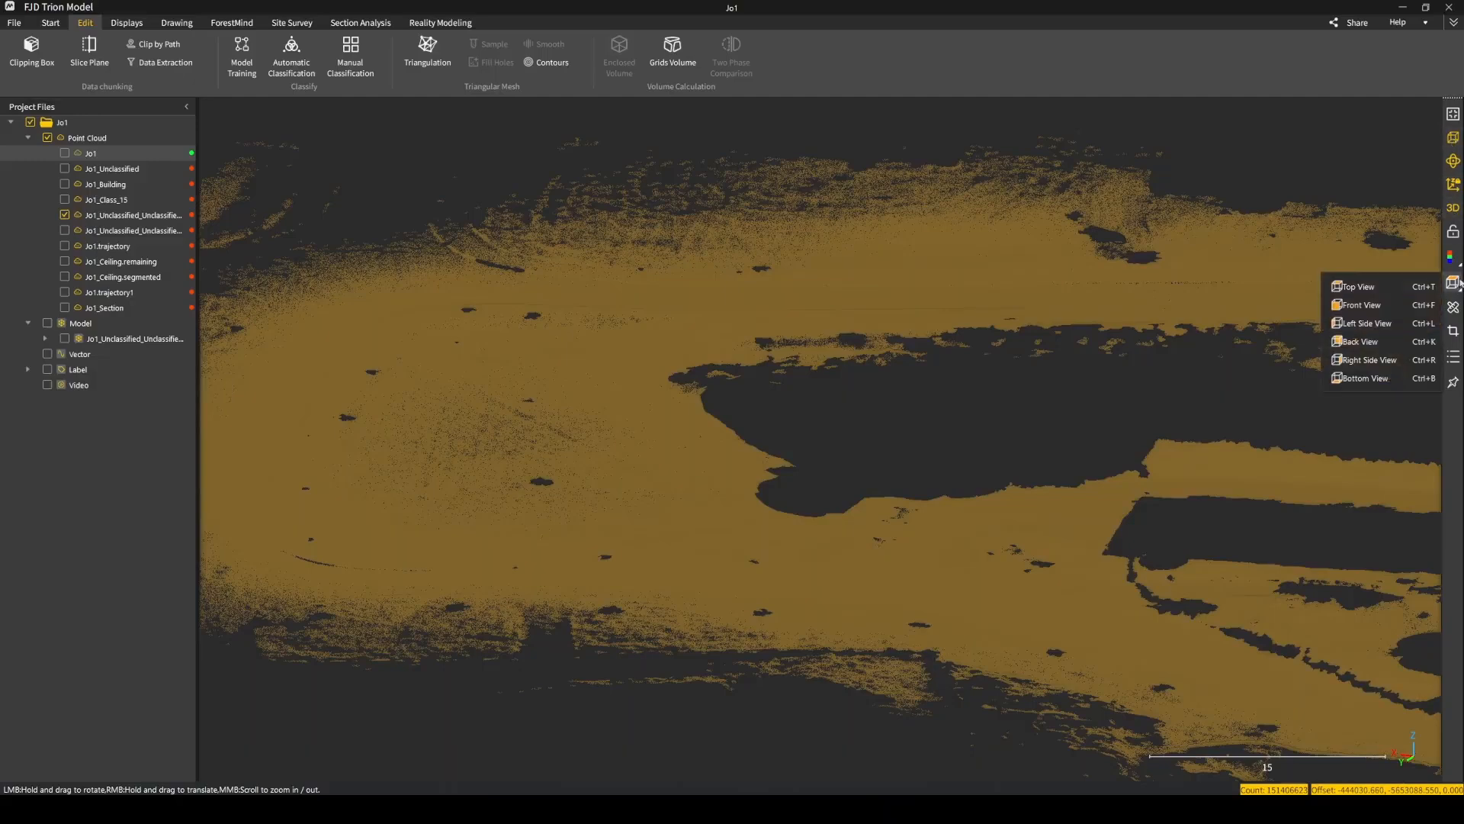
left_click(1360, 288)
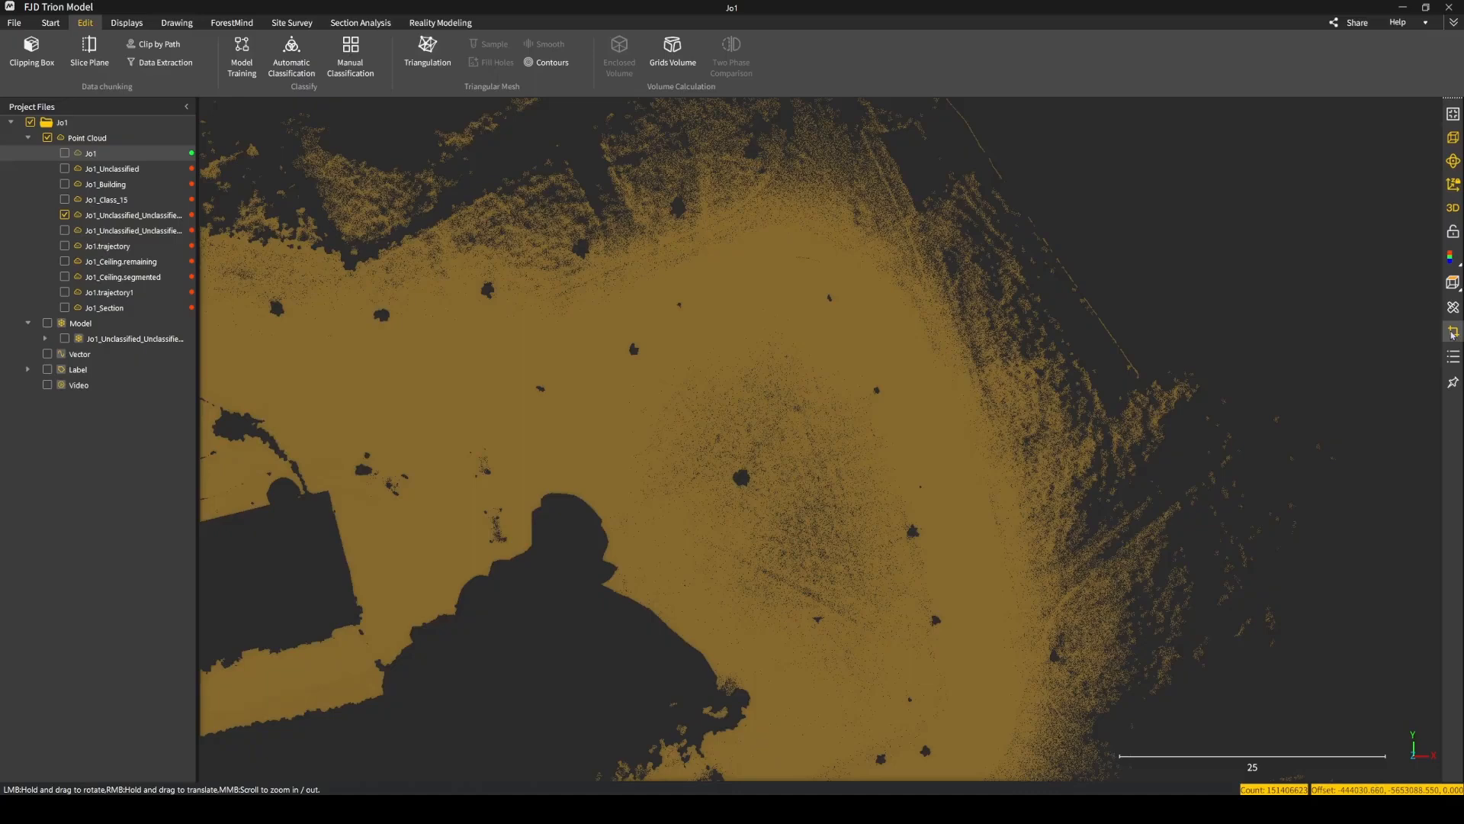
Start a polygon clipping selection on the ground cloud instead of the full Jo1 cloud.
left_click(1453, 331)
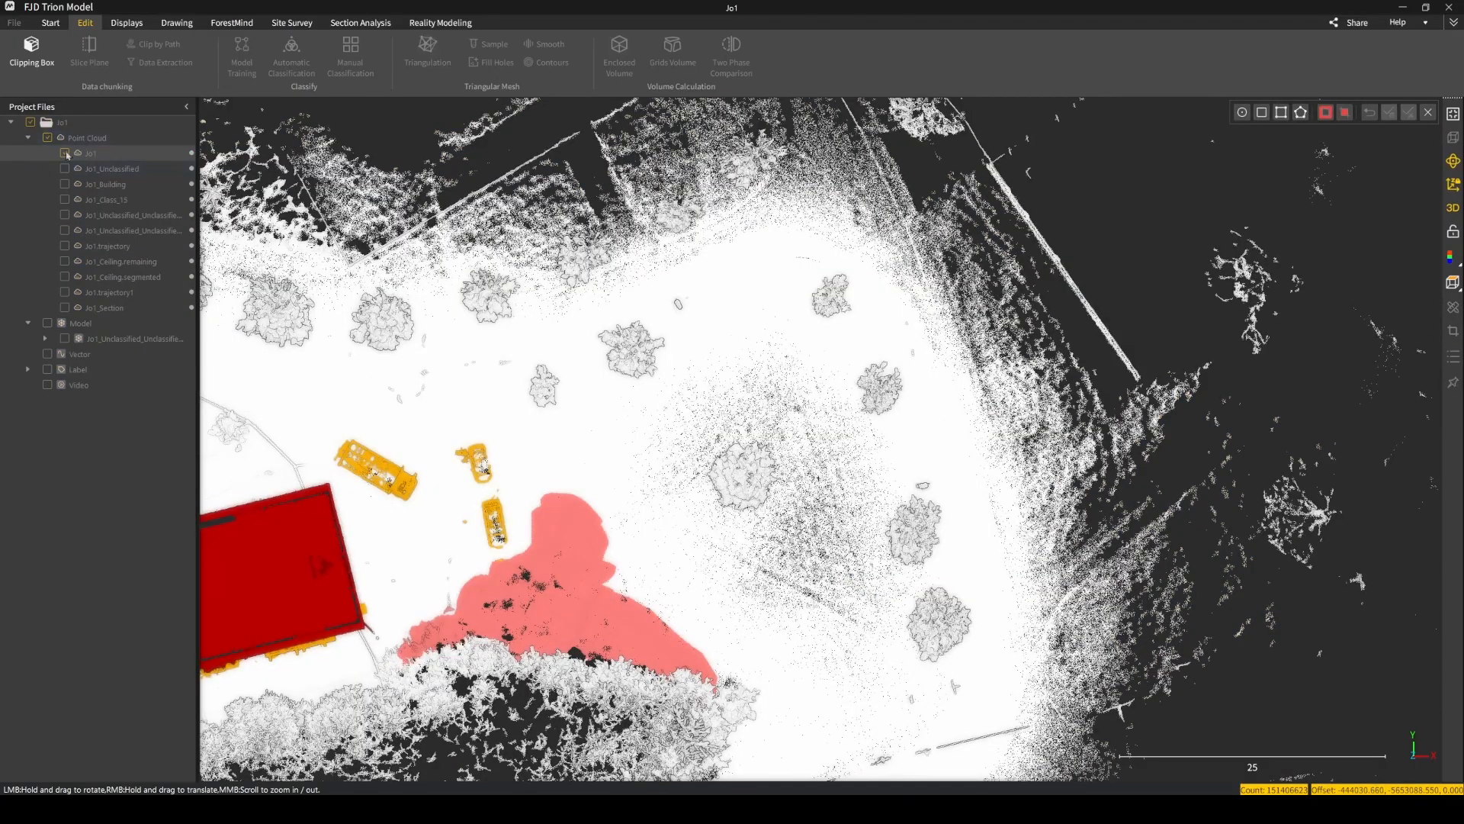
left_click(1428, 113)
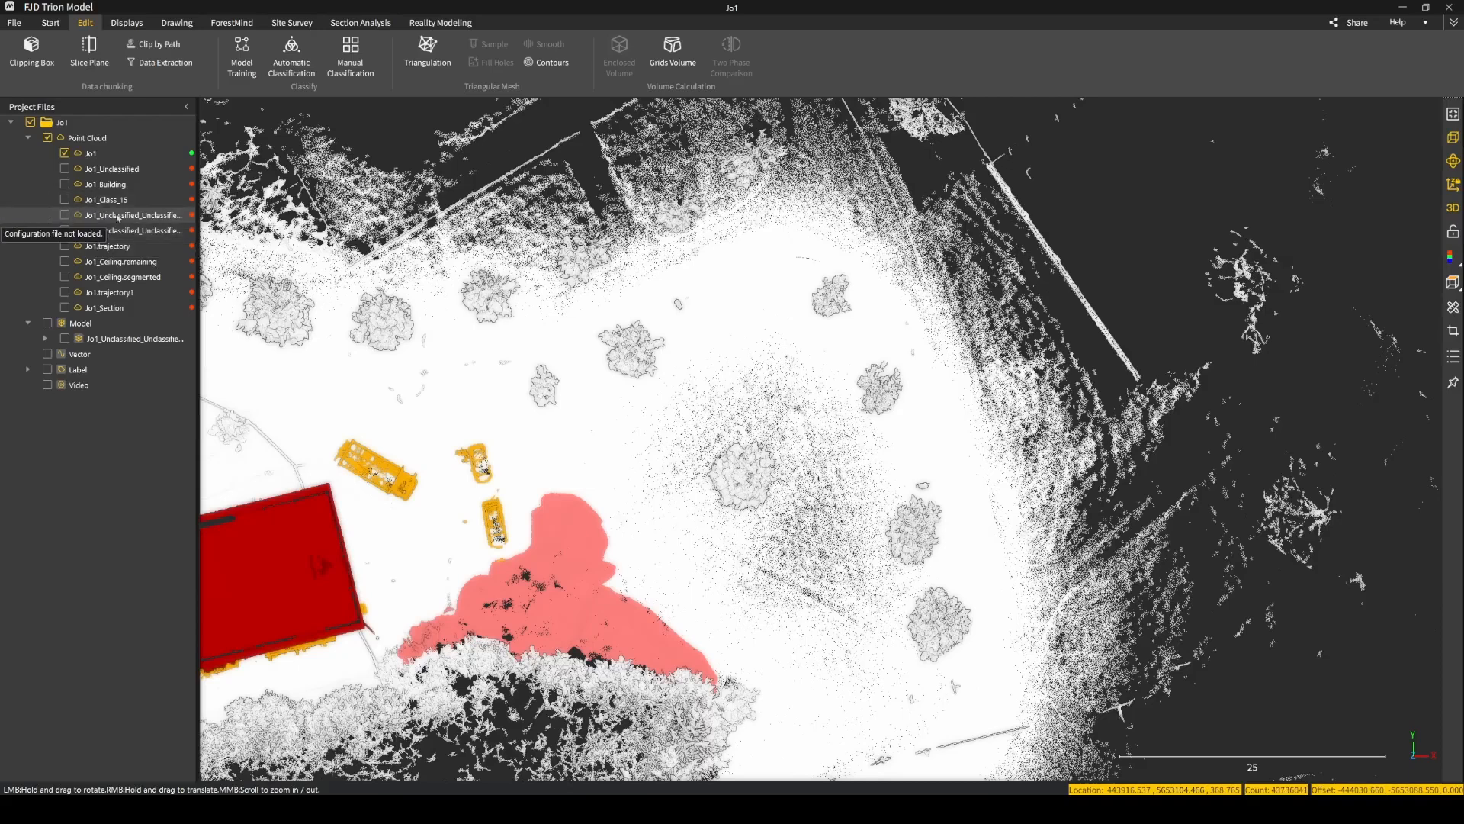
left_click(1456, 337)
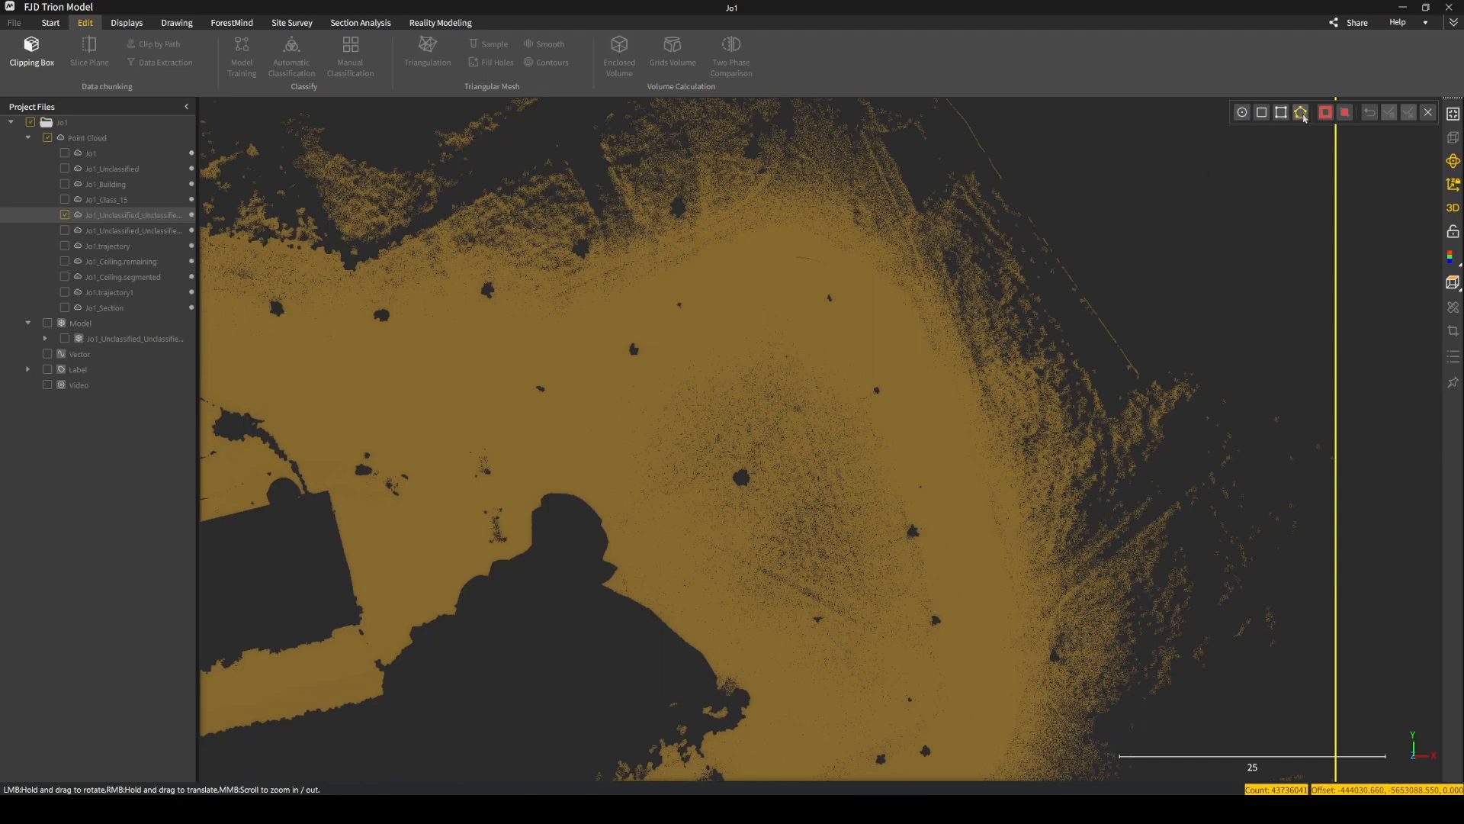
left_click(1303, 115)
scroll(932, 396, "up", 10)
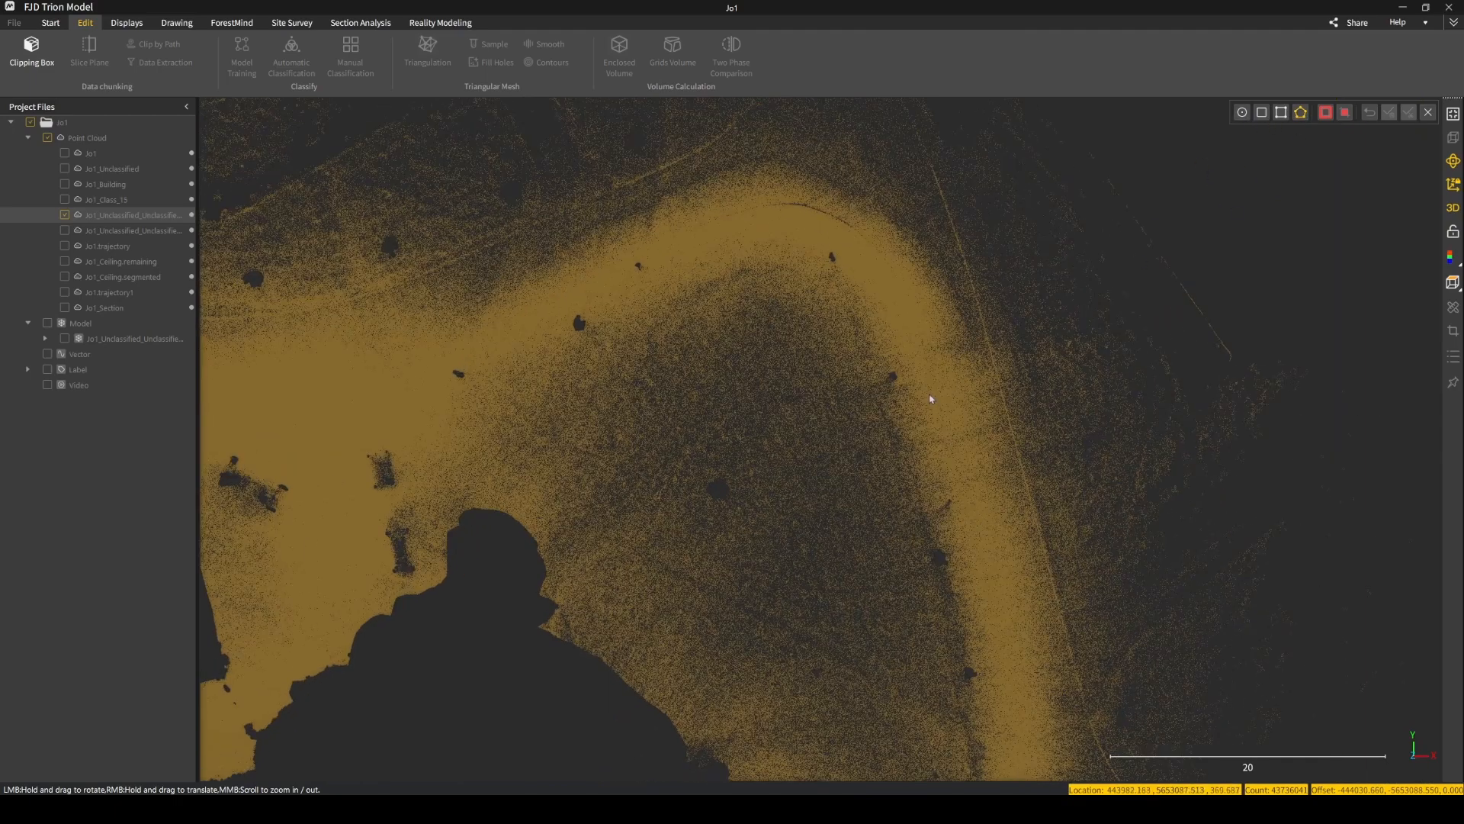
Try cutting out the points around a small hole beside the road loop with a polygon, and leave the clipping without saving.
left_click(805, 392)
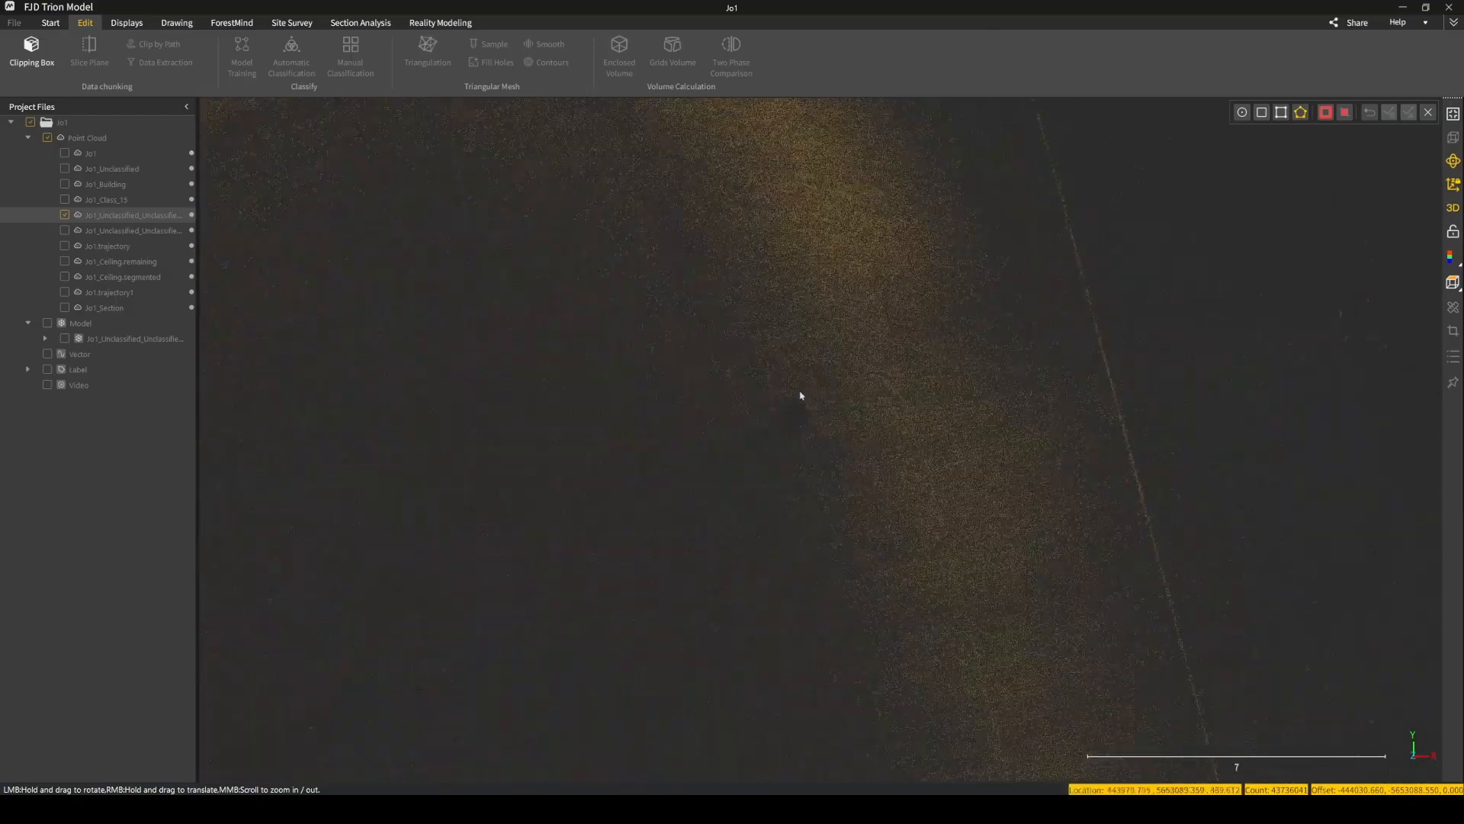
left_click(783, 390)
left_click(754, 412)
left_click(827, 445)
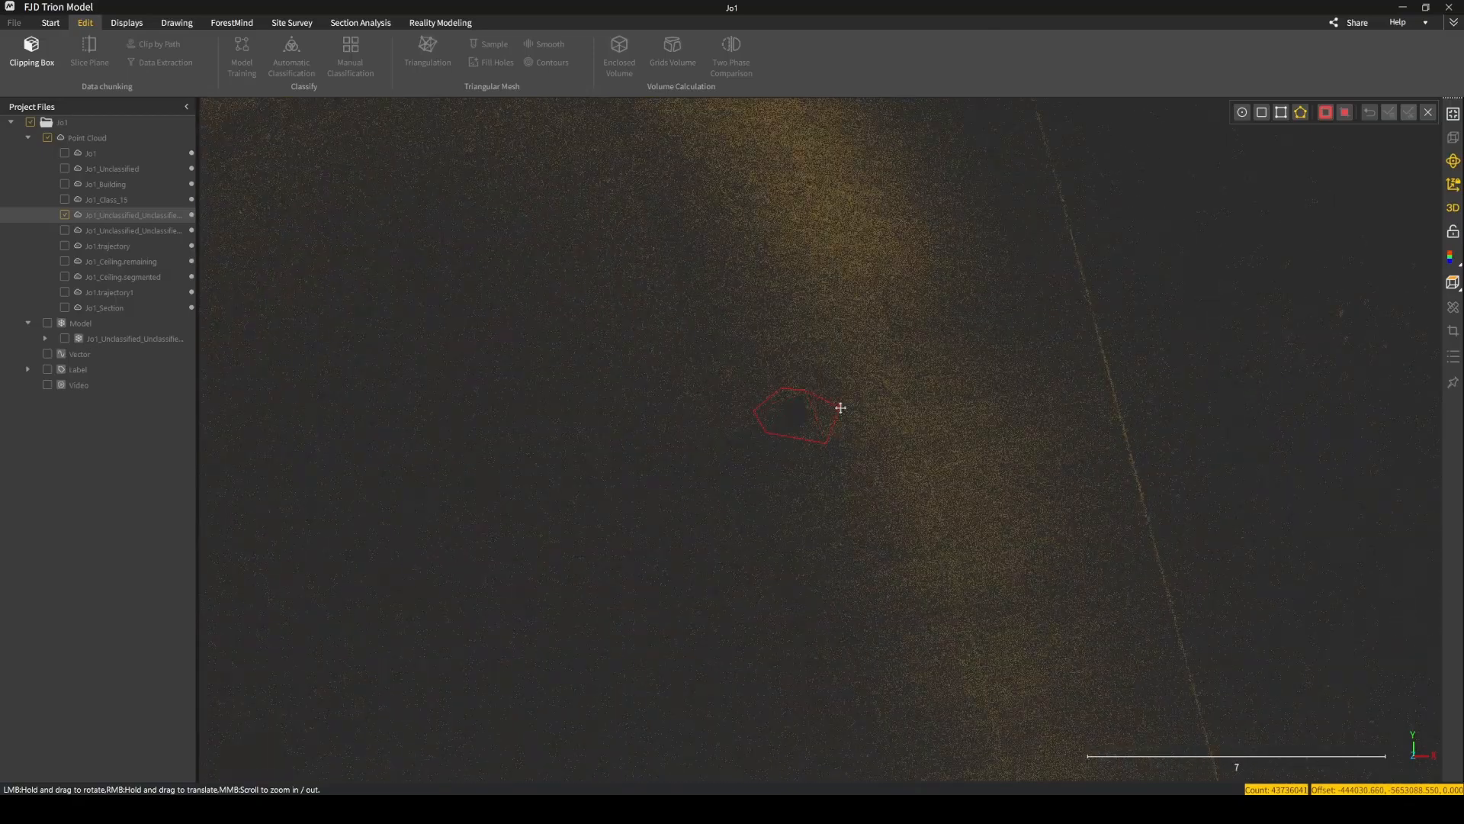
double_click(841, 408)
left_click(1346, 115)
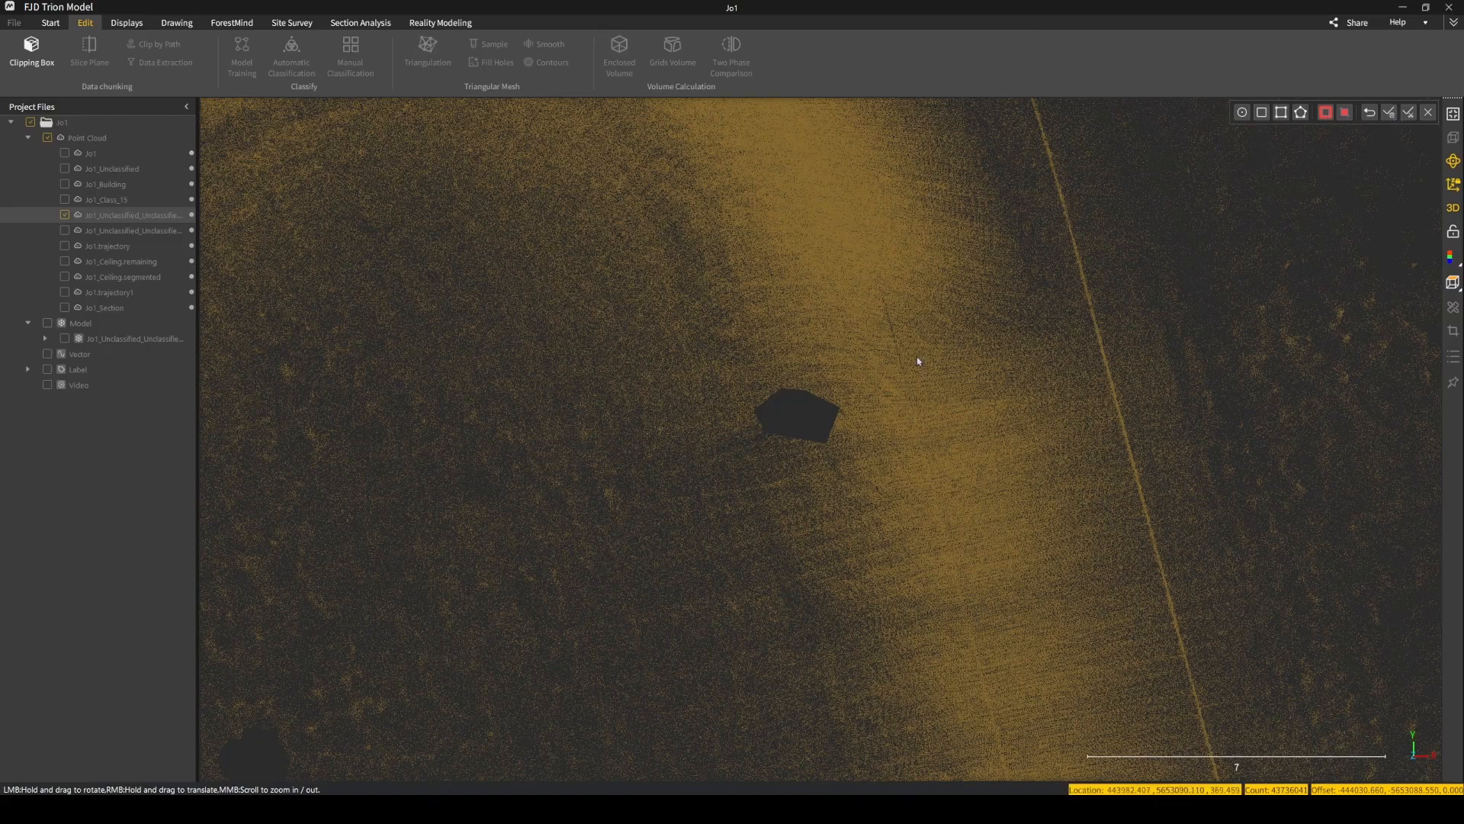
left_click(1428, 112)
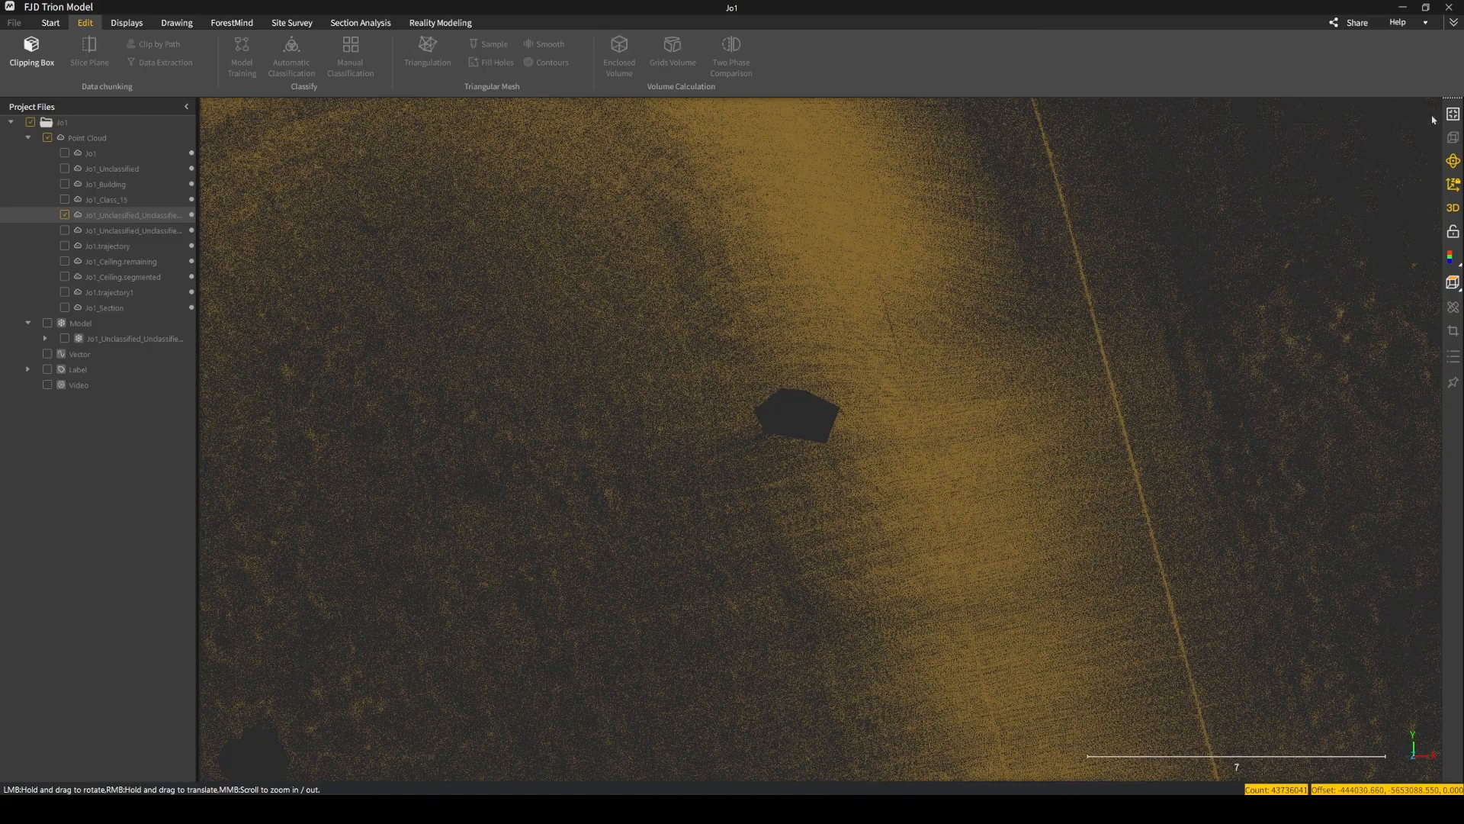
View the Triangular Mesh options for the ground cloud and dismiss them without creating a mesh.
scroll(846, 408, "down", 6)
left_click_drag(830, 552, 654, 399)
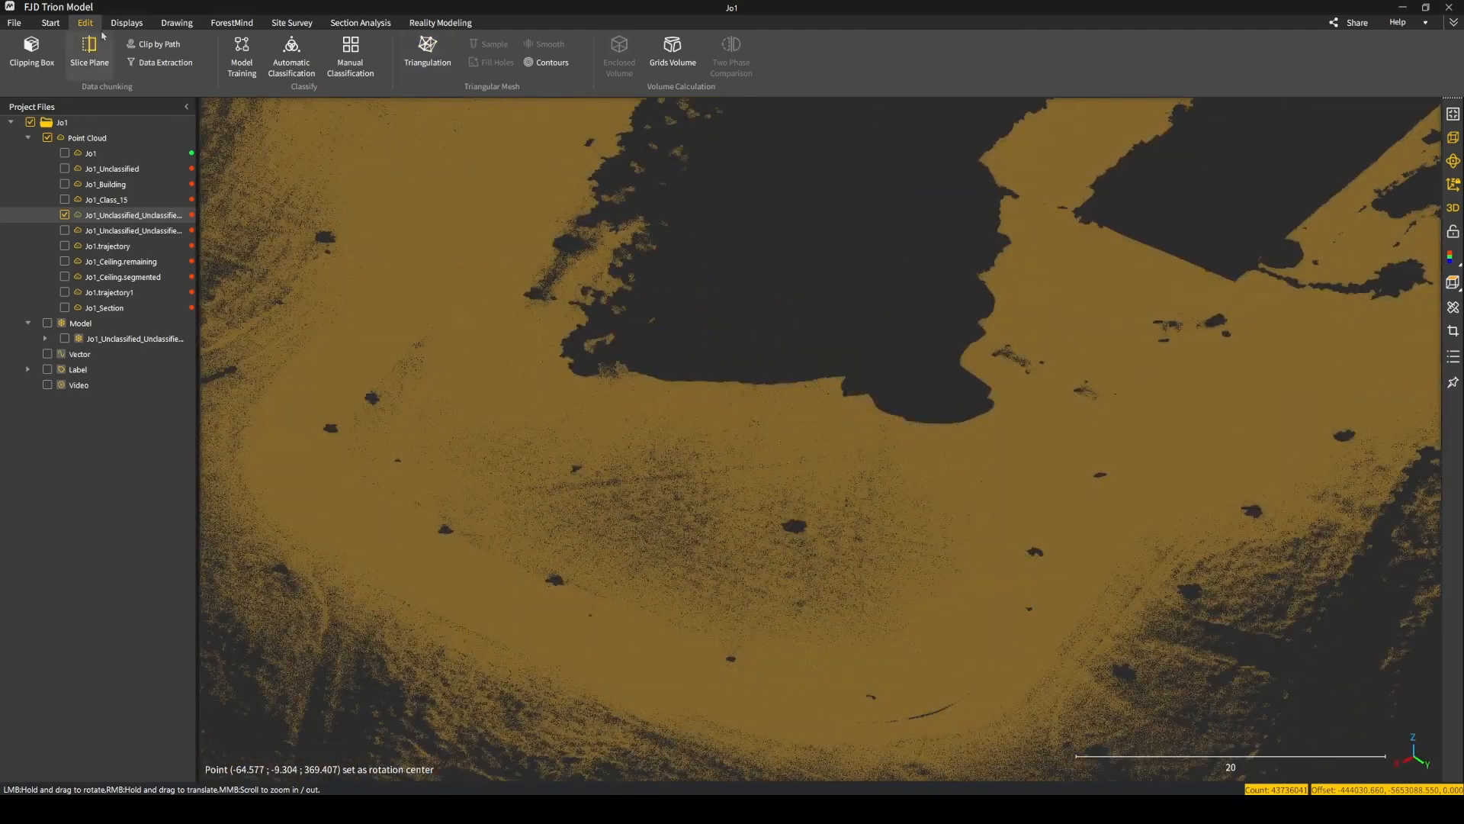
left_click(432, 58)
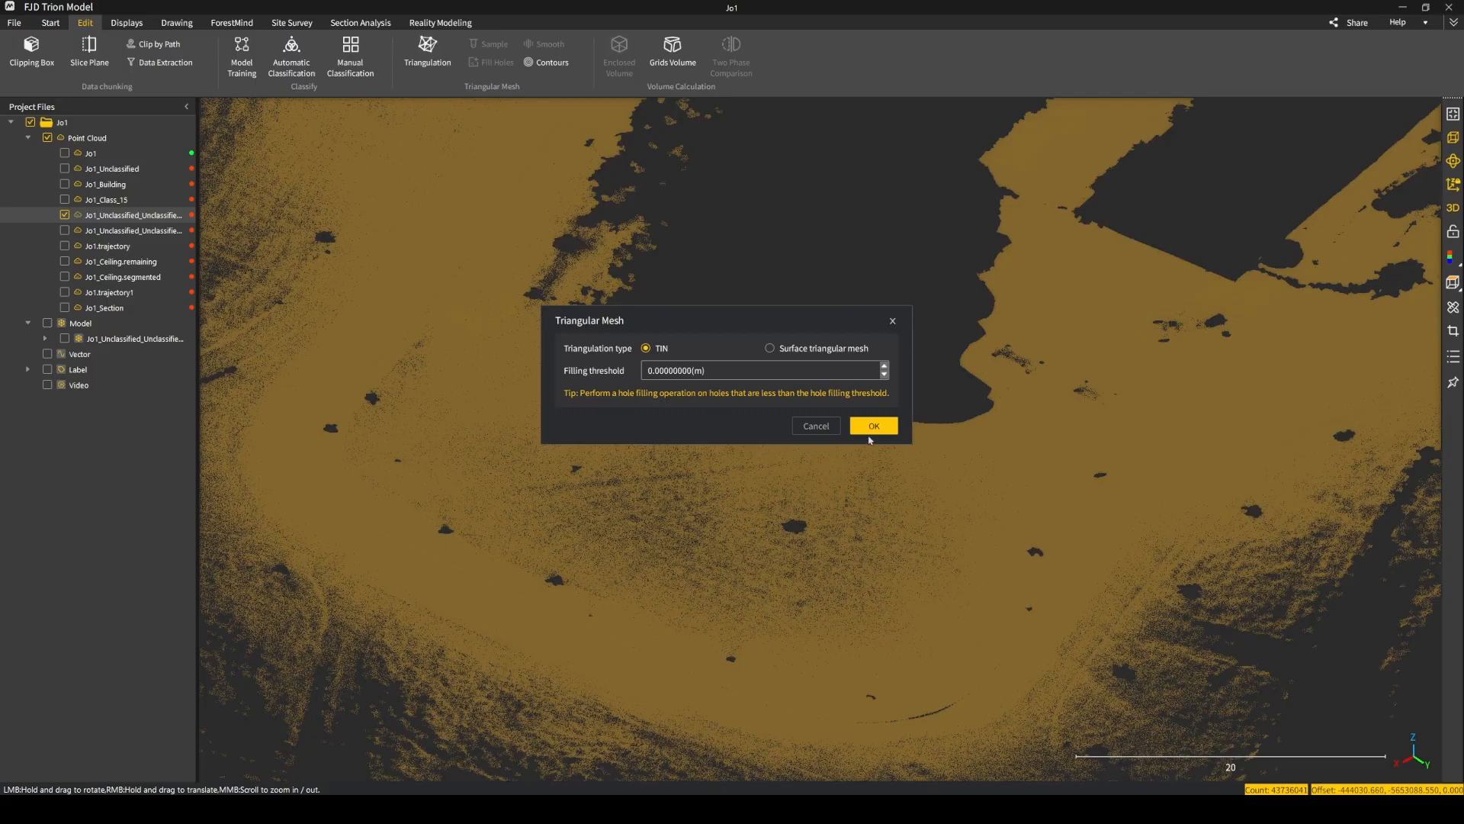
left_click(892, 322)
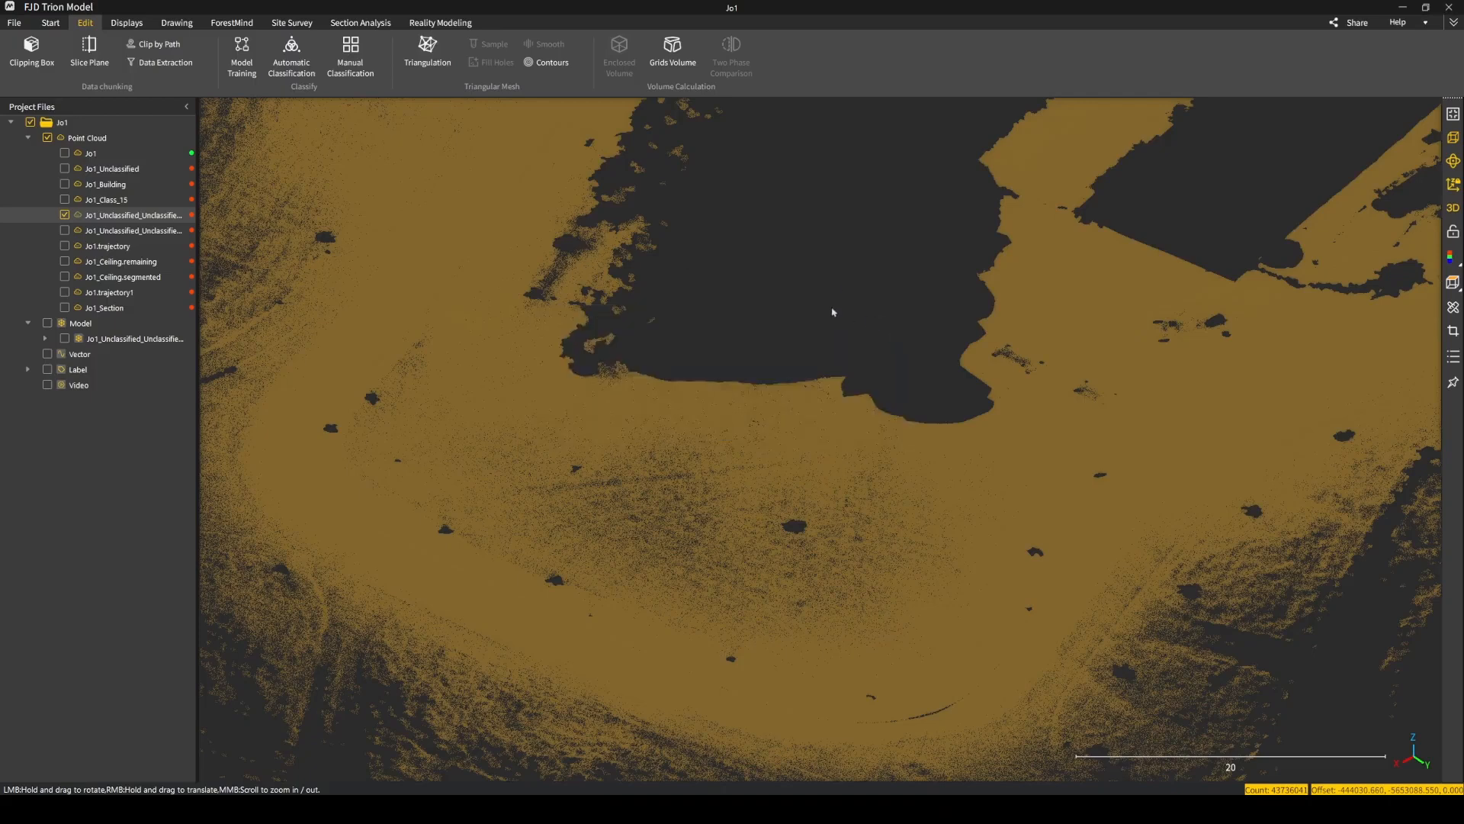
Display the existing Jo1_Unclassified_Unclassified mesh model together with the ground cloud.
left_click(66, 339)
scroll(805, 442, "down", 5)
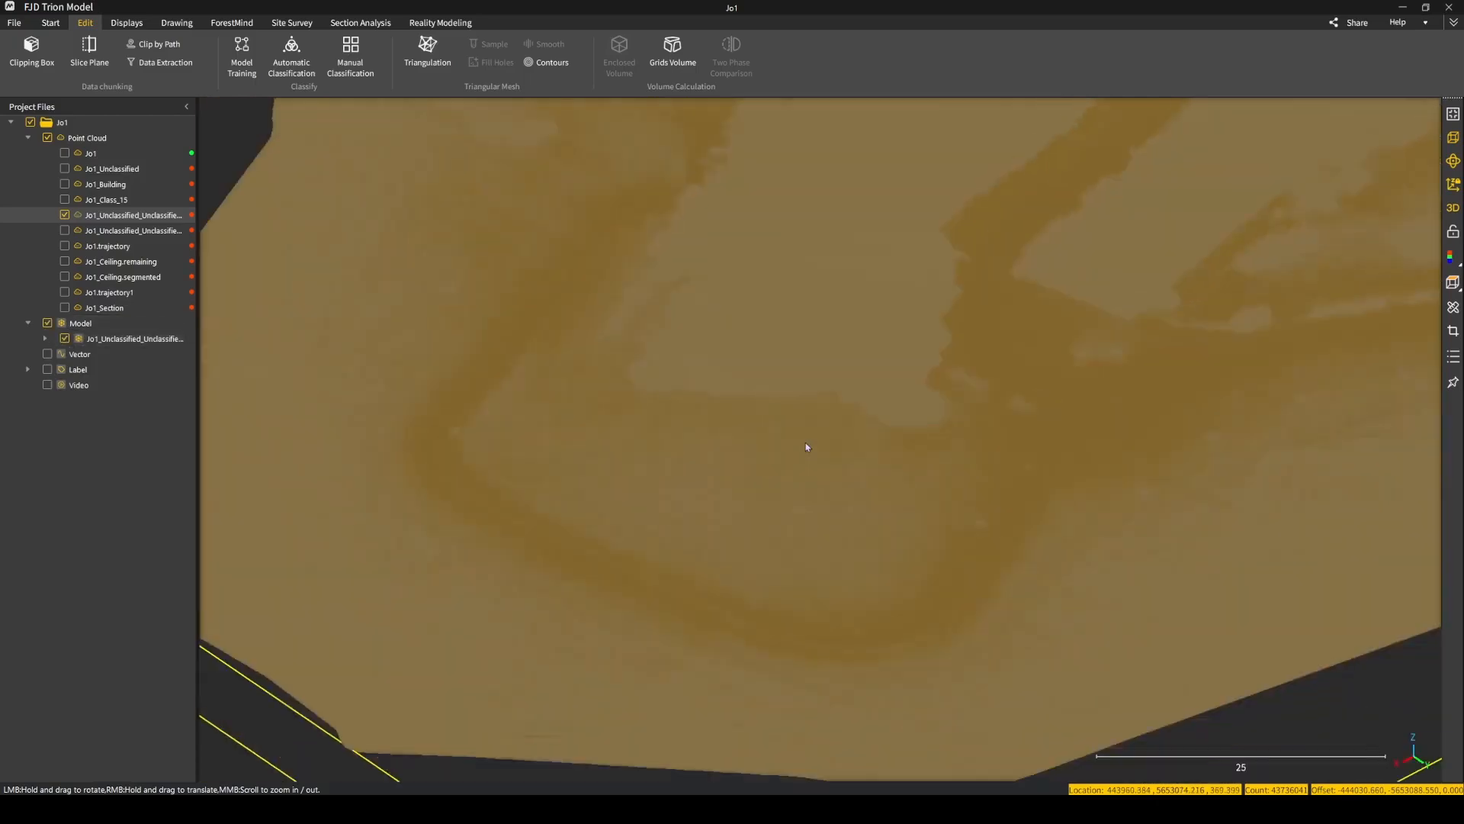
Hide the ground point cloud and leave only the Jo1_Unclassified_Unclassified mesh model displayed.
left_click_drag(826, 488, 968, 268)
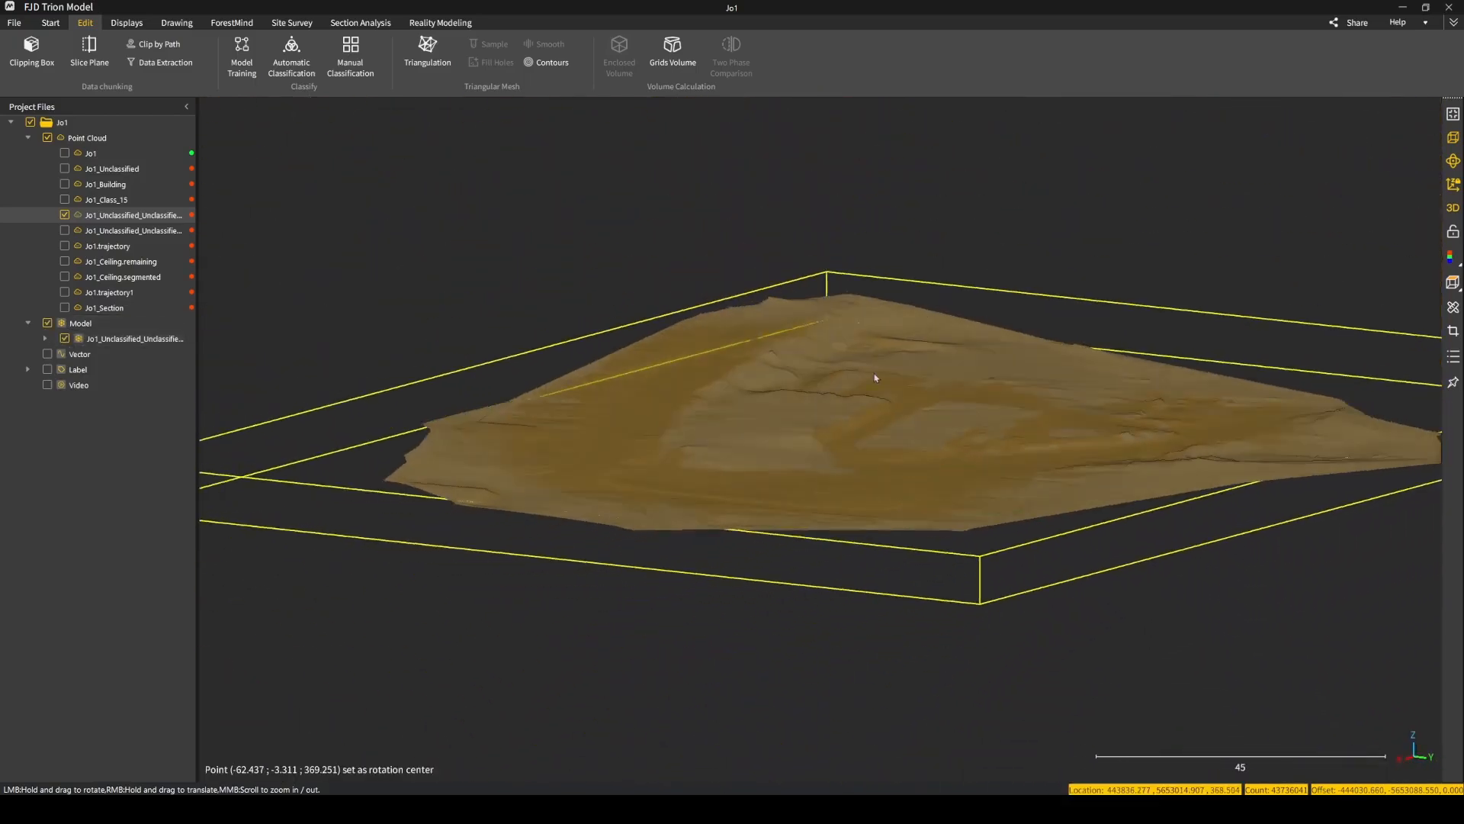
left_click_drag(854, 442, 920, 428)
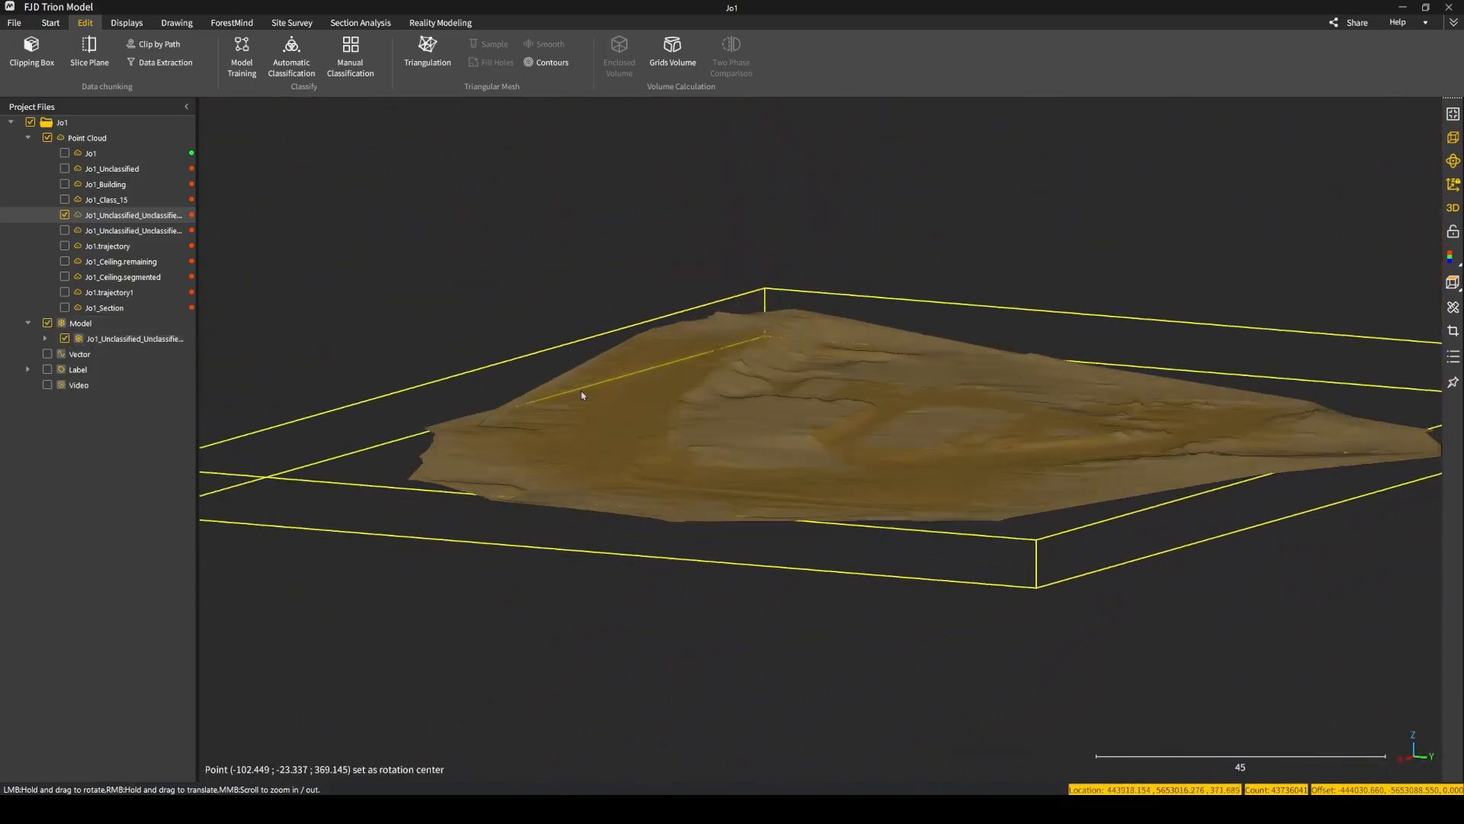
left_click(65, 215)
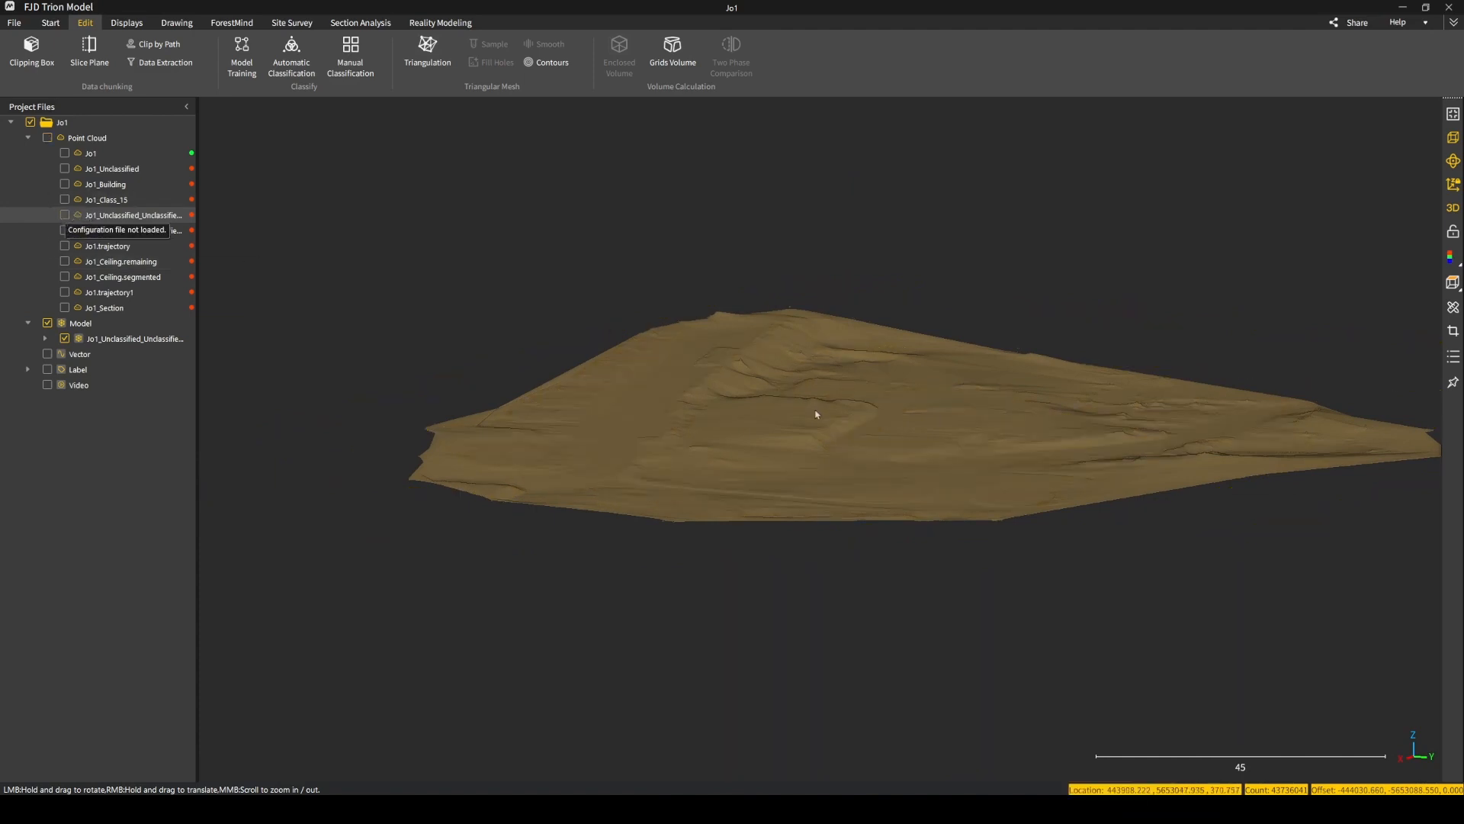
Examine the mesh model's terrain relief, outer edges and road loop from several sides and at different zoom levels.
scroll(822, 424, "up", 5)
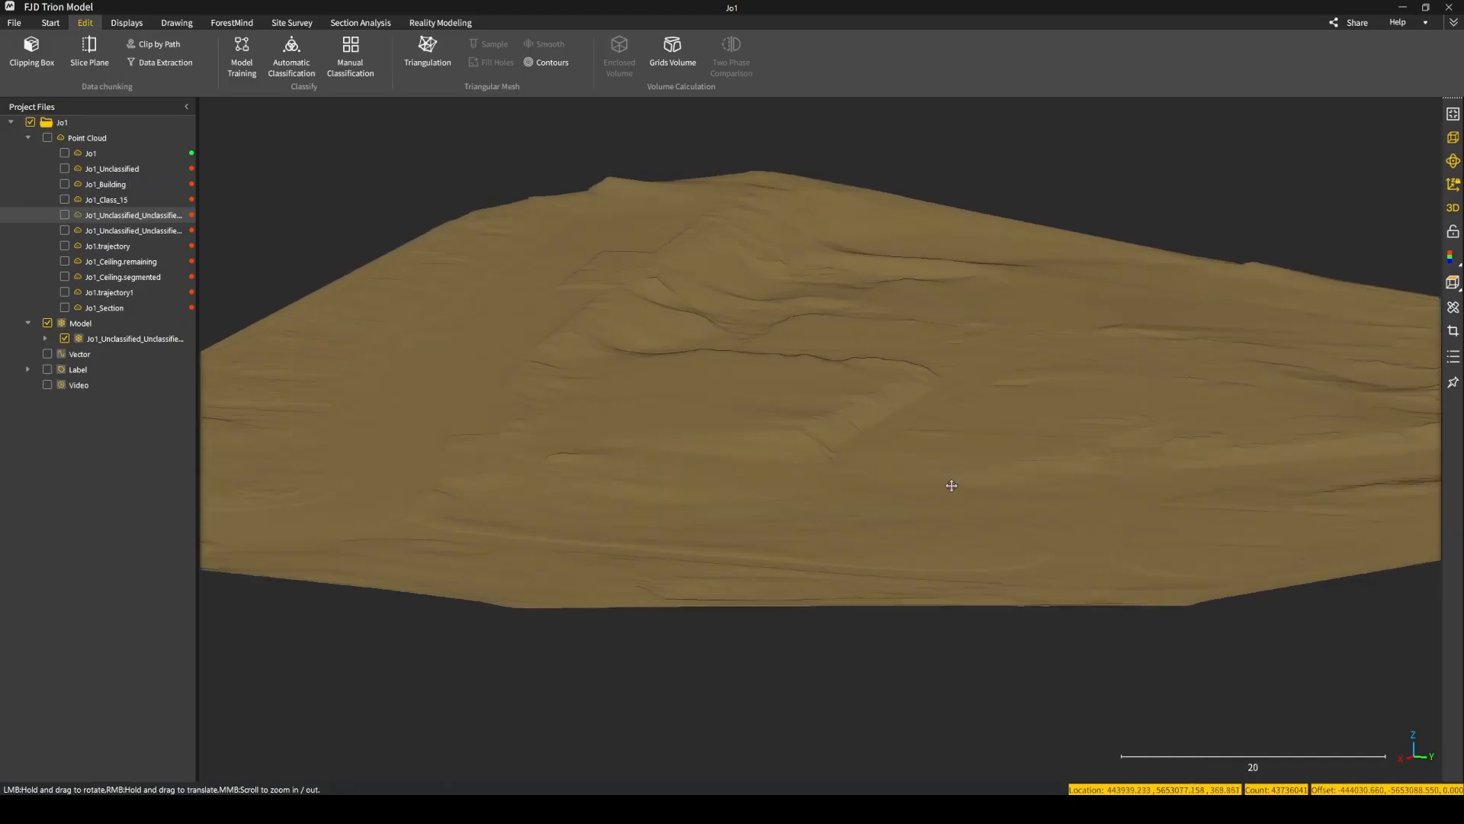
right_click_drag(951, 485, 885, 496)
left_click_drag(960, 461, 662, 457)
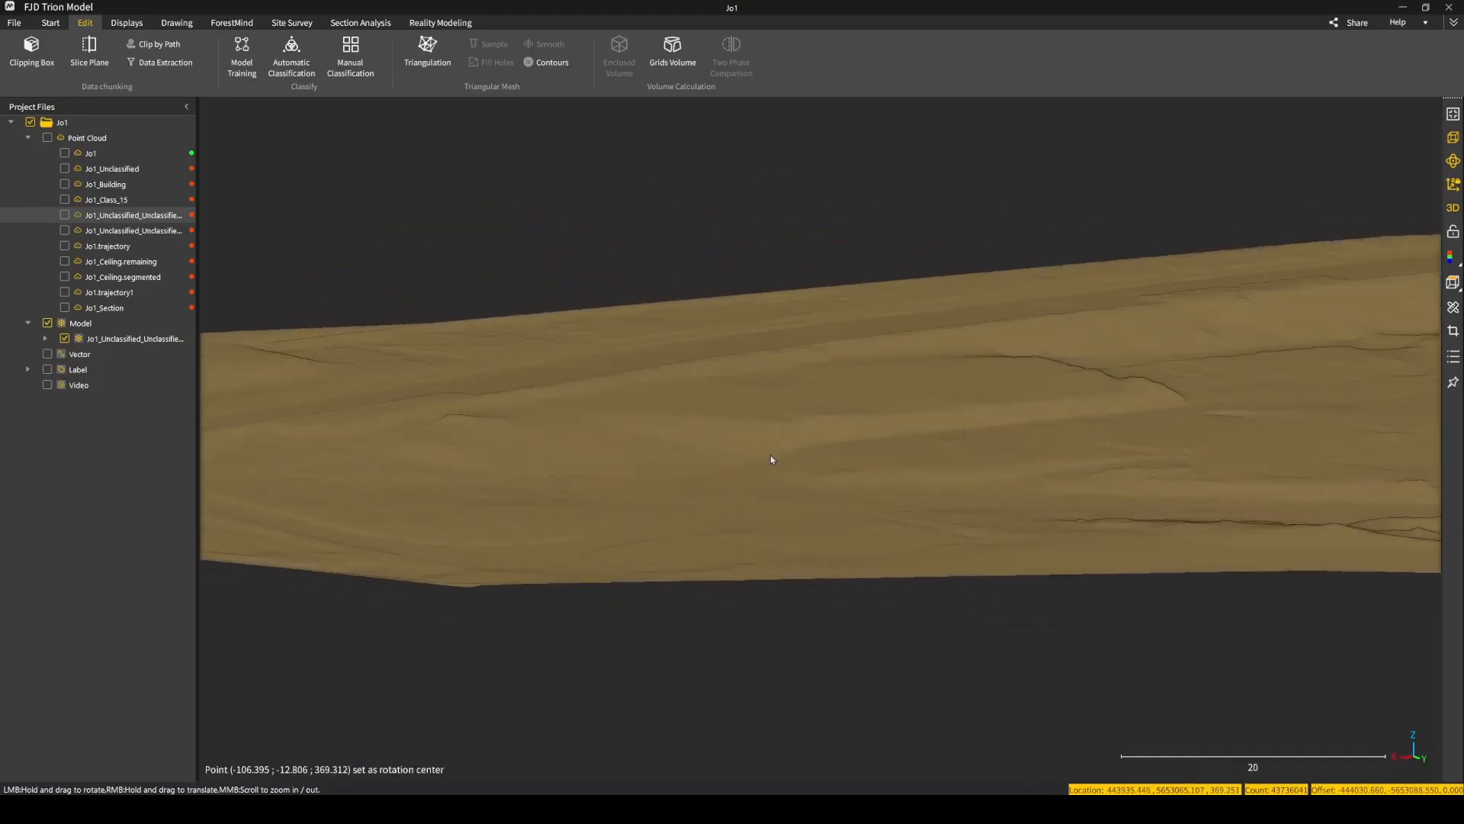
scroll(770, 456, "down", 5)
right_click_drag(1051, 454, 853, 463)
left_click_drag(927, 431, 628, 431)
right_click_drag(664, 434, 717, 463)
scroll(716, 464, "up", 1)
left_click_drag(769, 424, 800, 441)
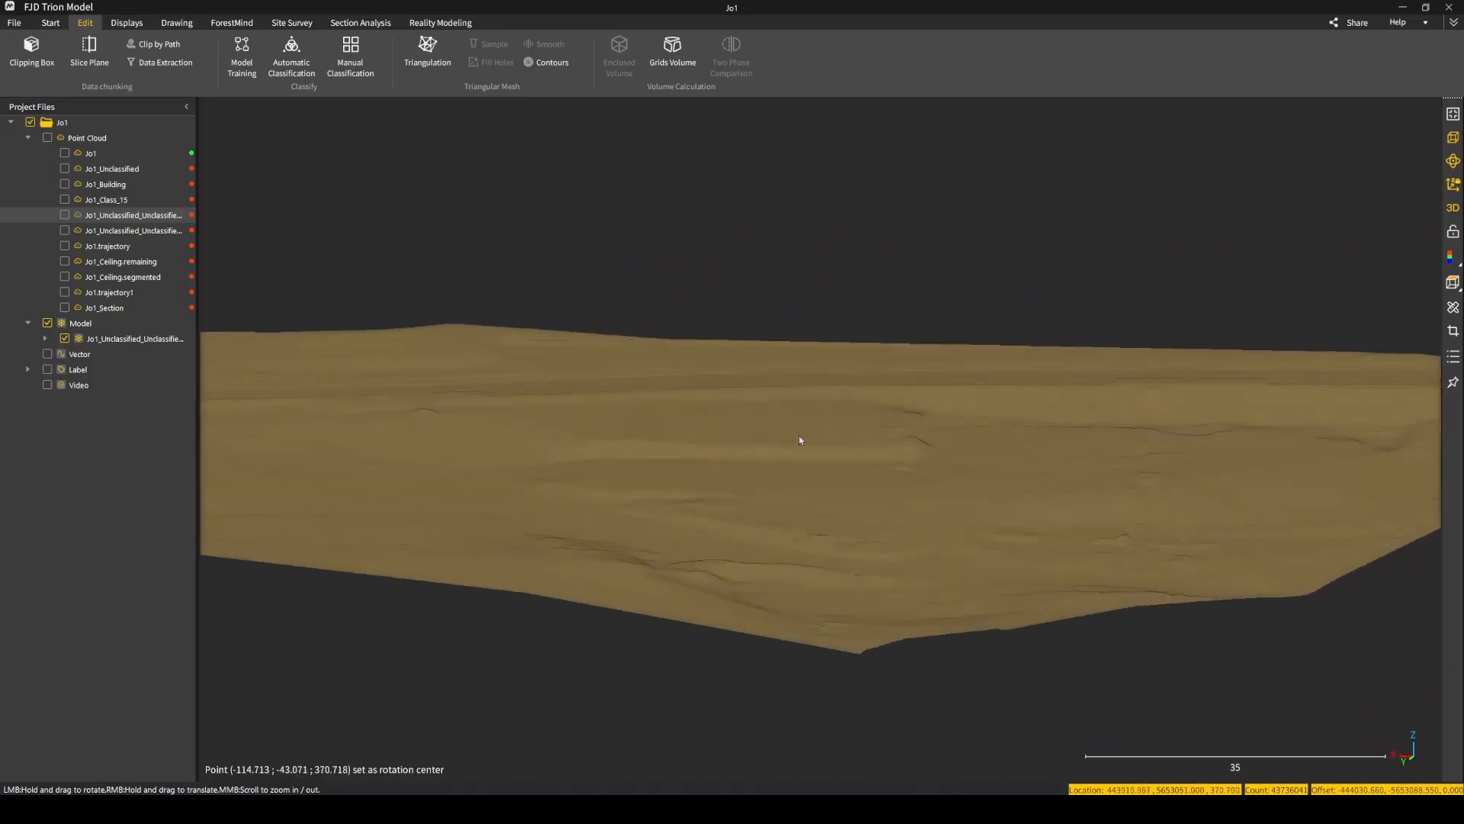
right_click_drag(455, 417, 988, 419)
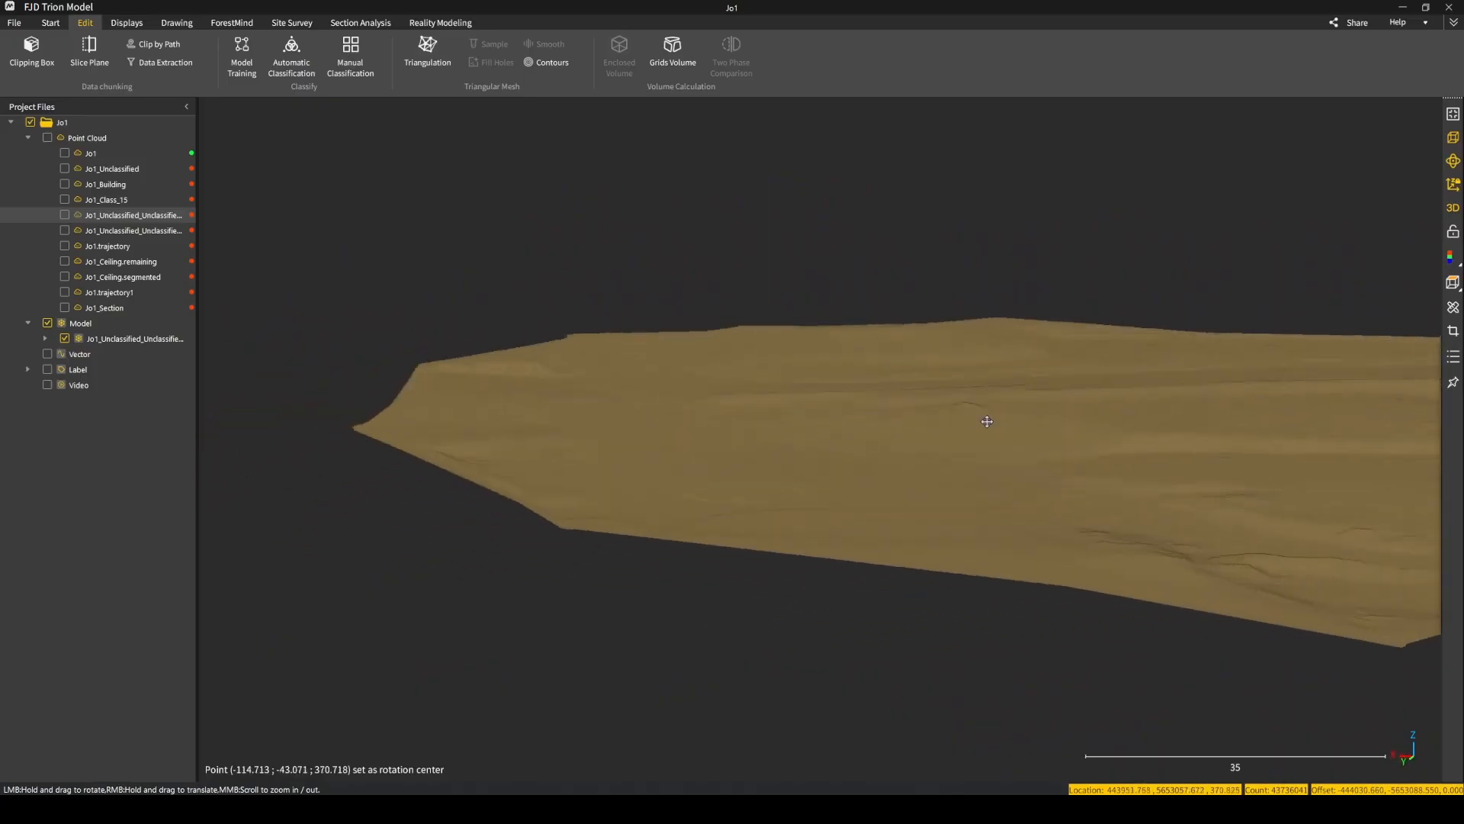
scroll(706, 405, "up", 1)
left_click_drag(643, 392, 1083, 353)
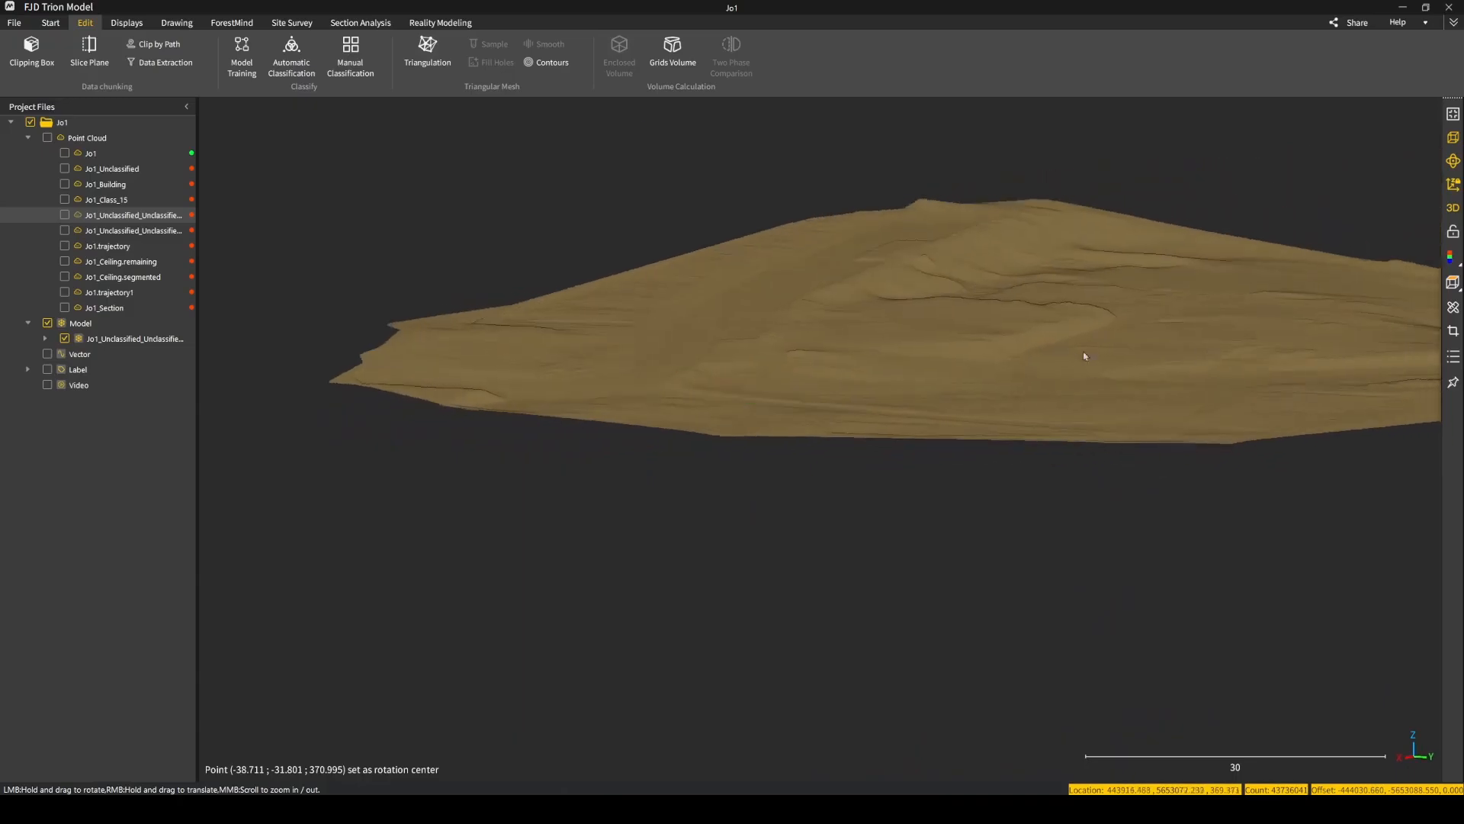
left_click_drag(665, 354, 806, 353)
right_click_drag(1060, 363, 774, 400)
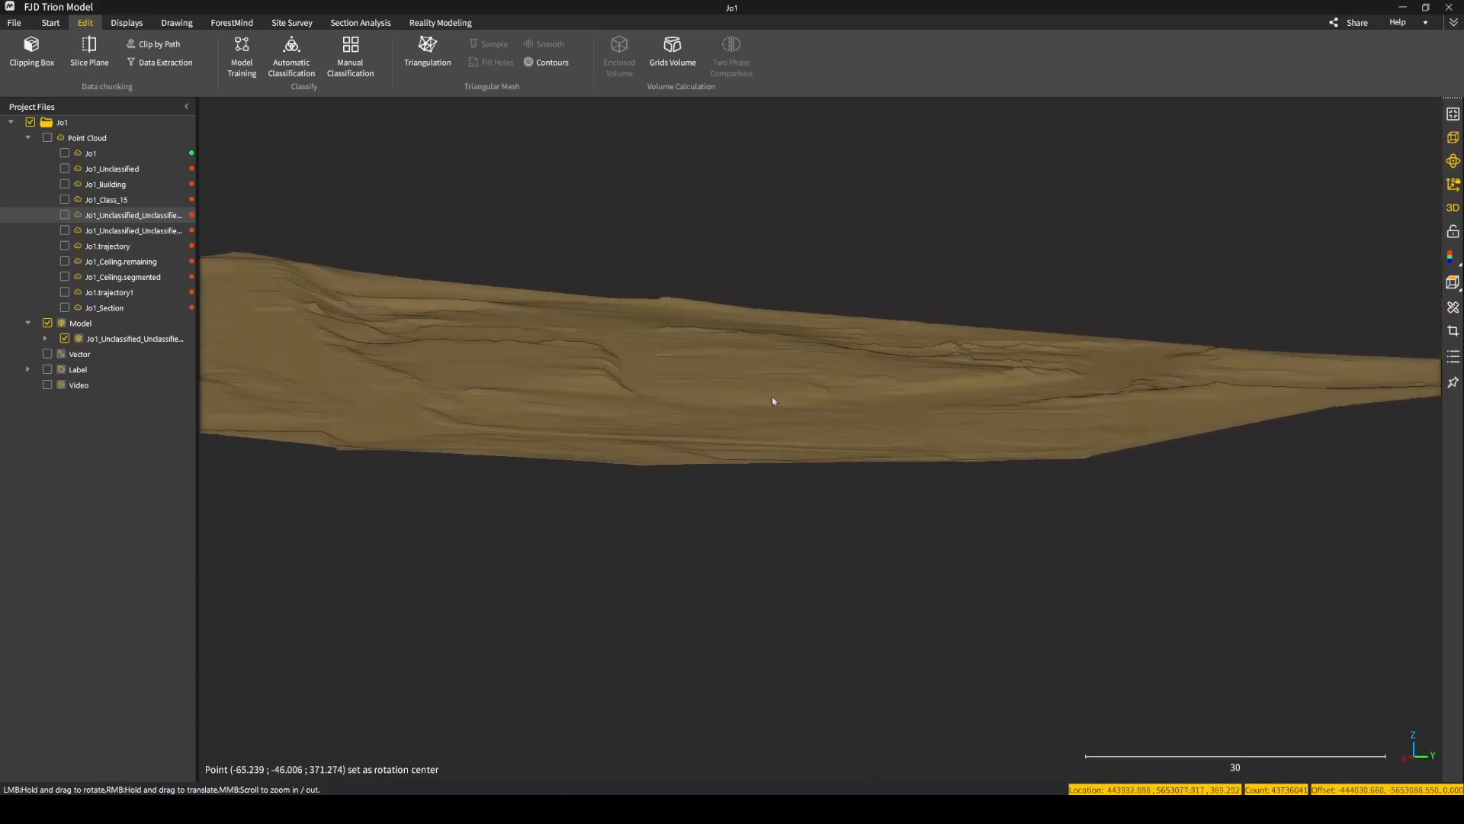
left_click_drag(710, 404, 1046, 464)
scroll(986, 442, "up", 5)
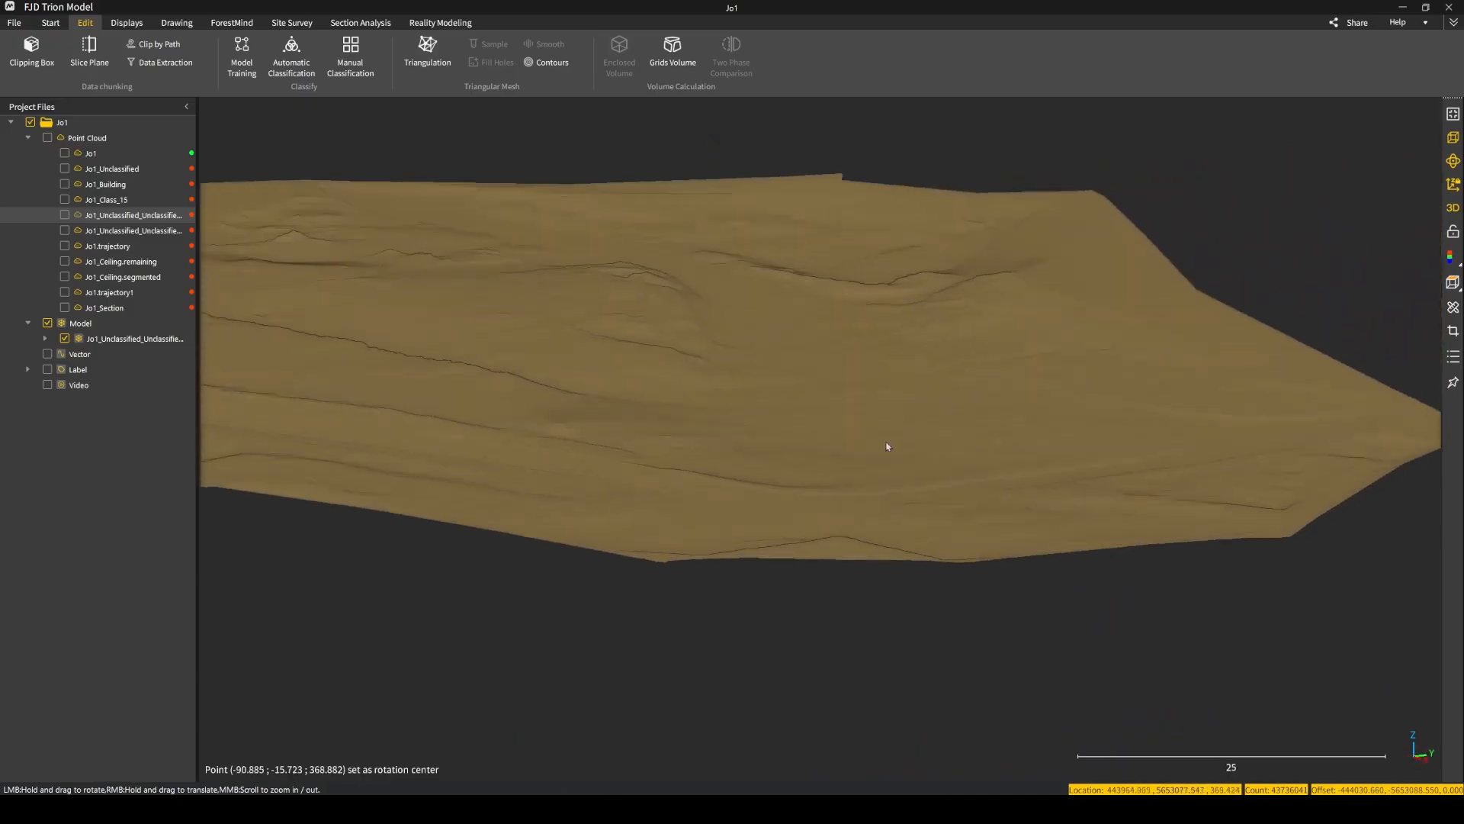
left_click_drag(835, 362, 637, 415)
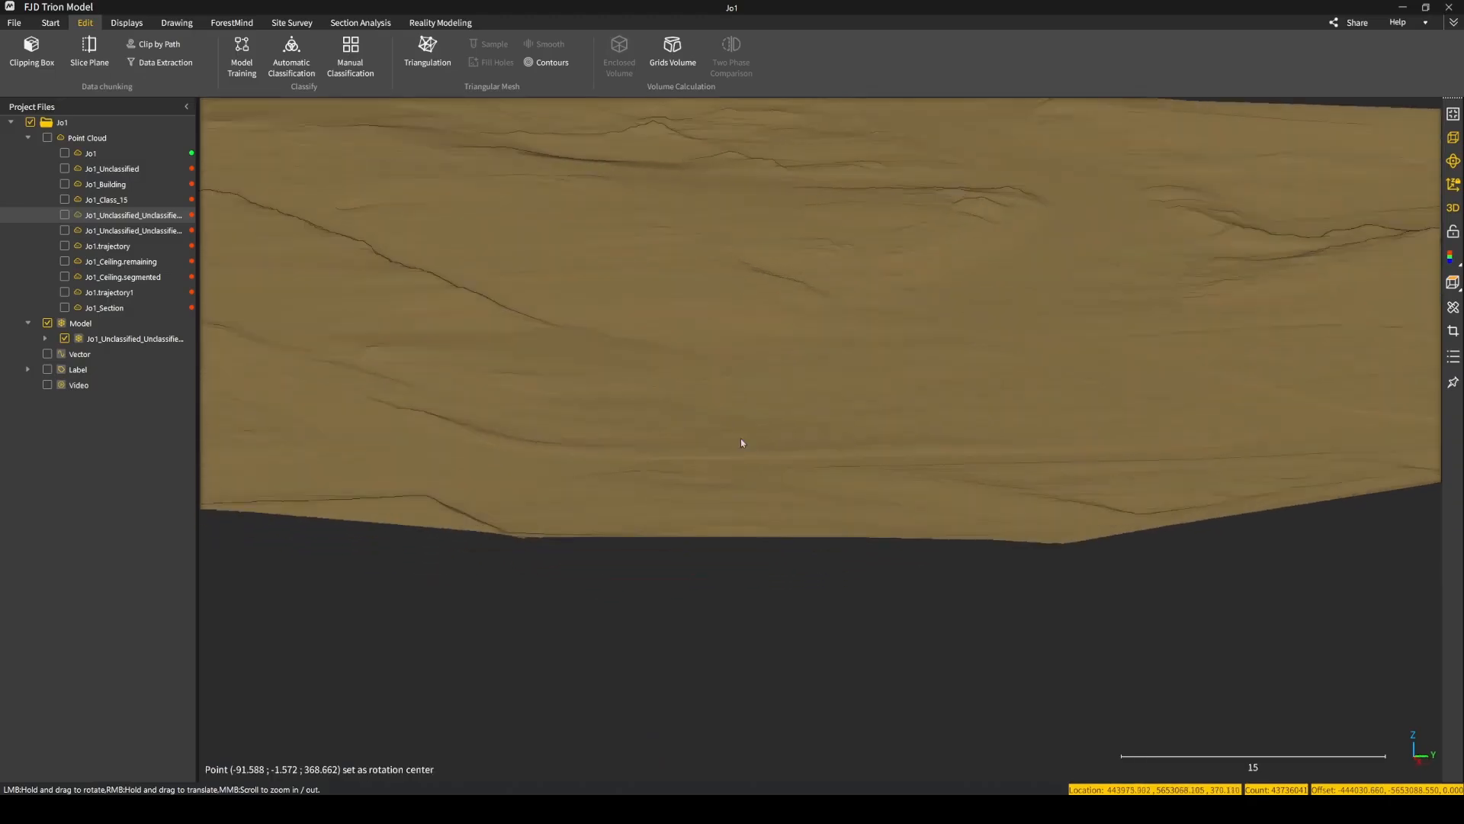
left_click_drag(740, 437, 487, 417)
scroll(478, 395, "down", 5)
right_click_drag(862, 389, 672, 432)
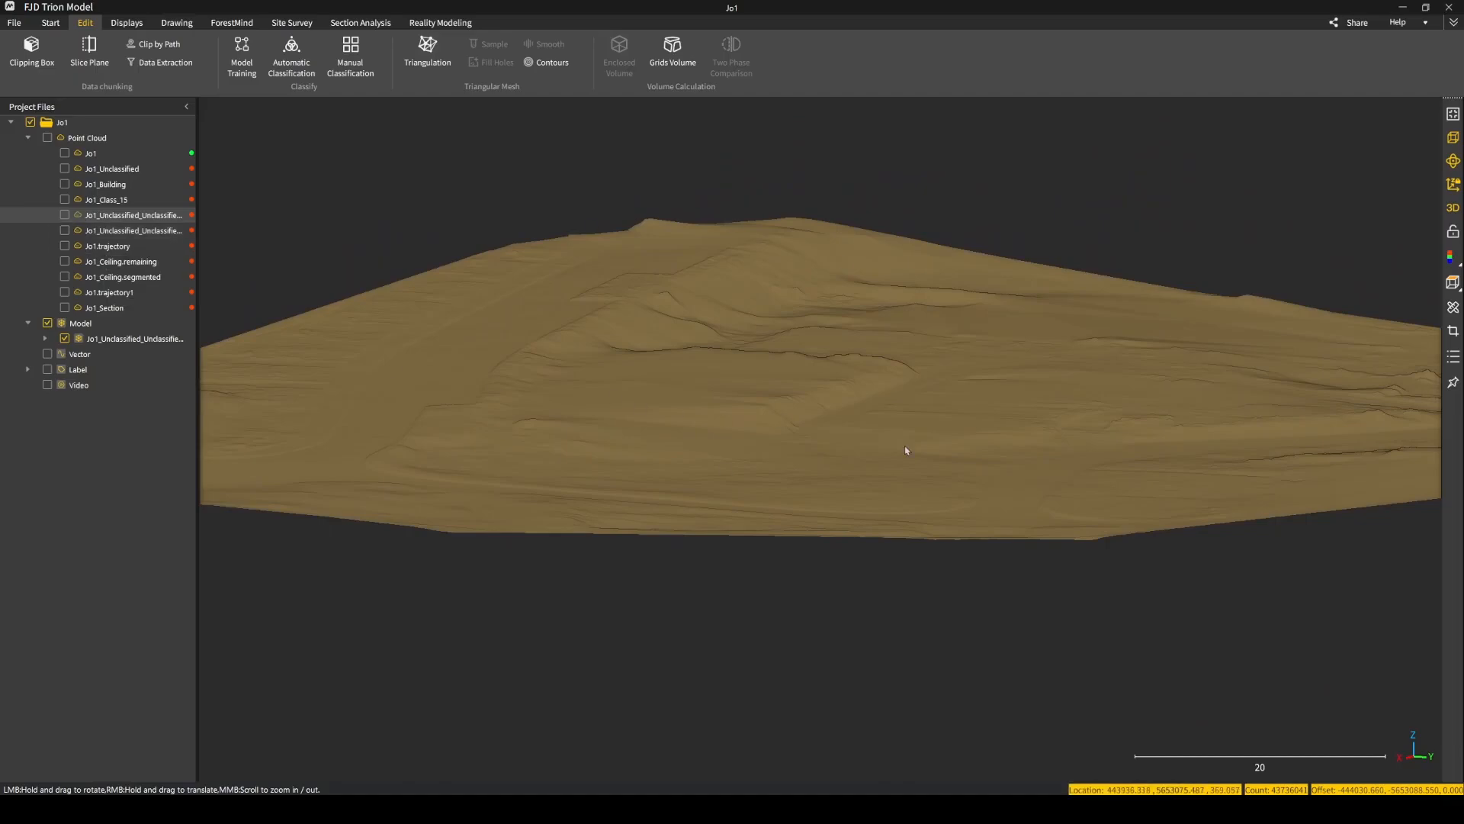
scroll(894, 447, "up", 4)
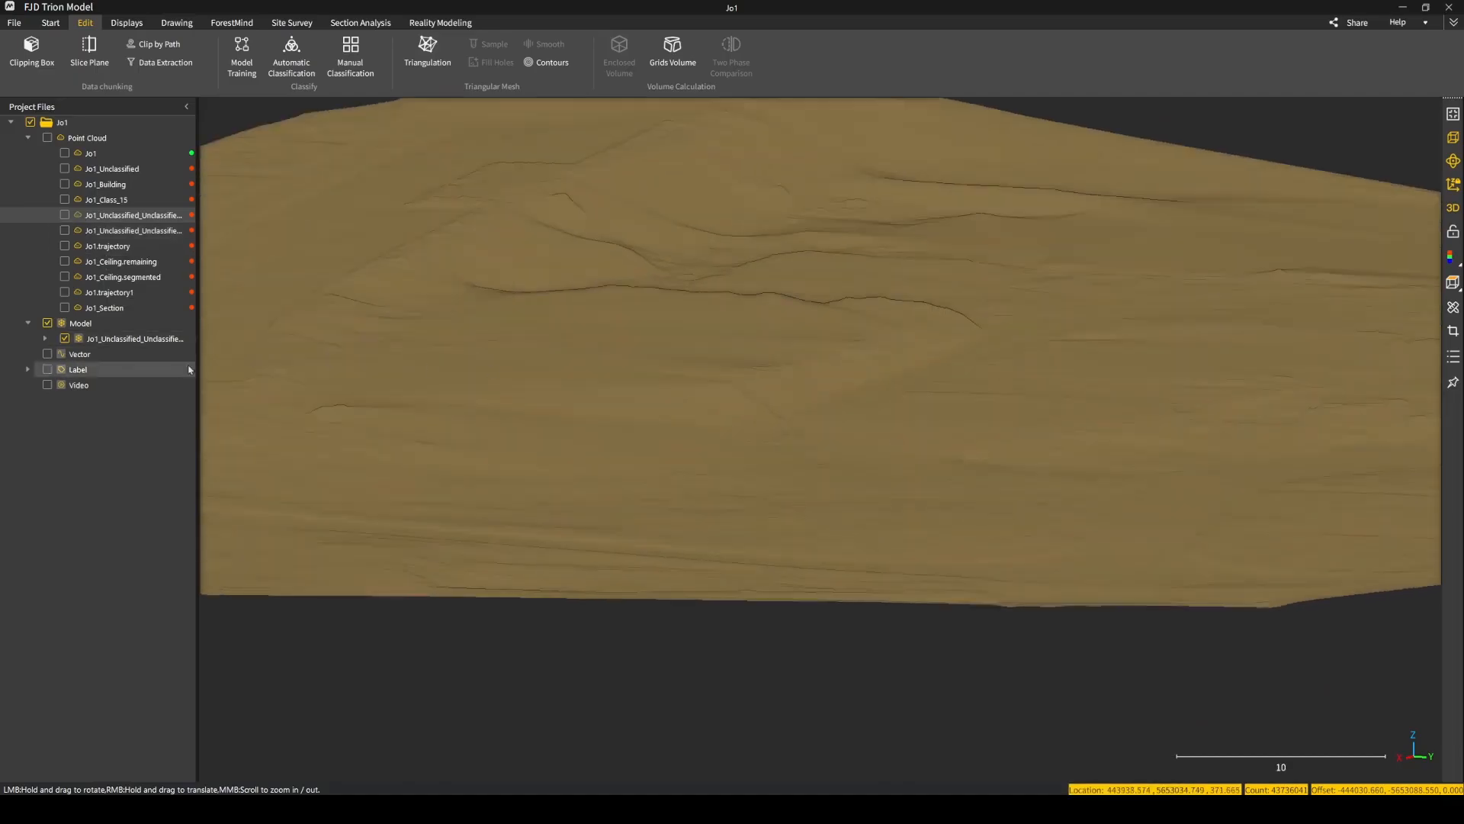
Hide the mesh model and display the original ground point cloud again.
left_click(65, 339)
left_click(65, 215)
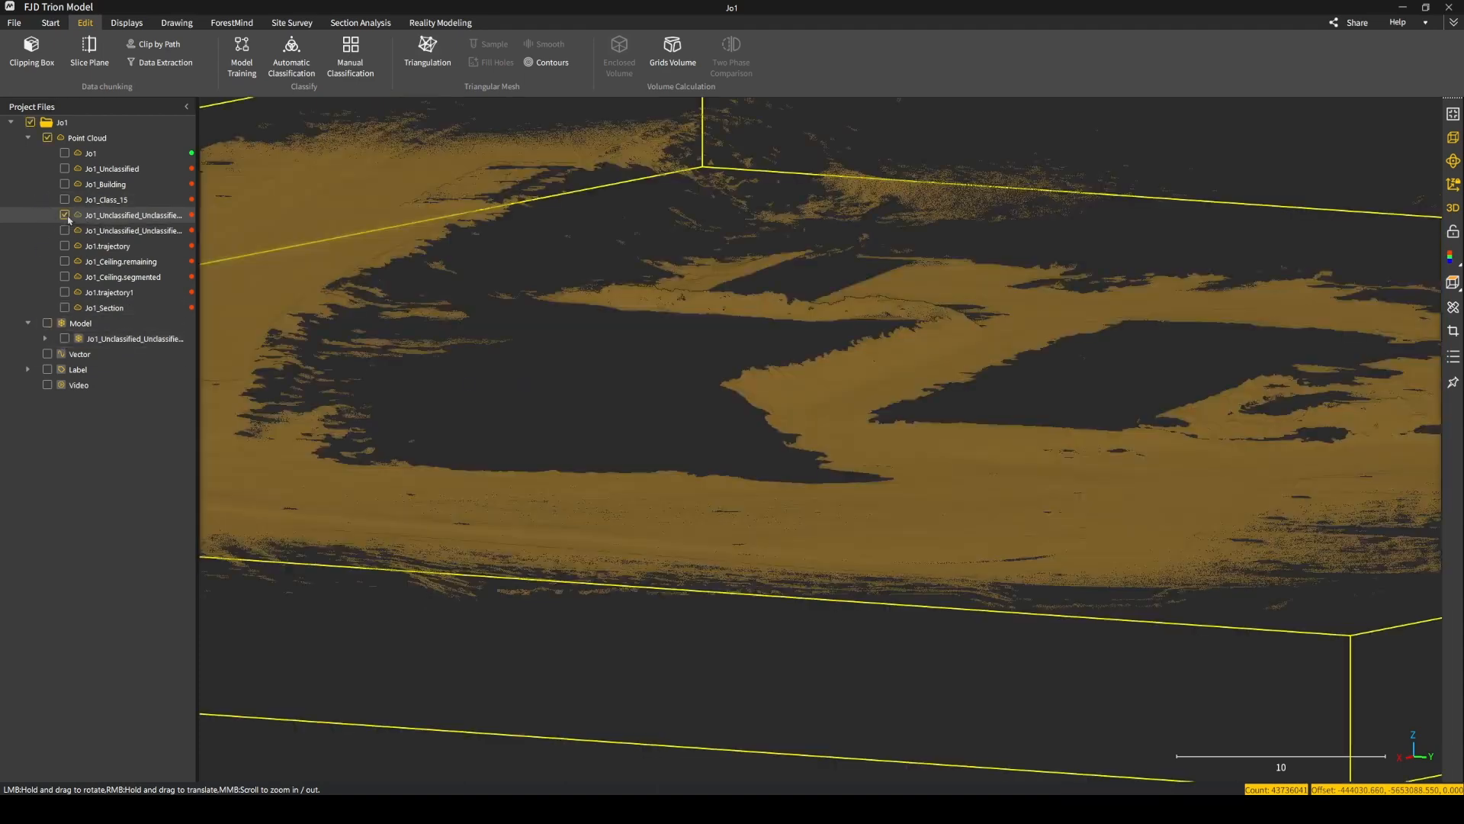
scroll(338, 358, "up", 2)
scroll(439, 391, "down", 1)
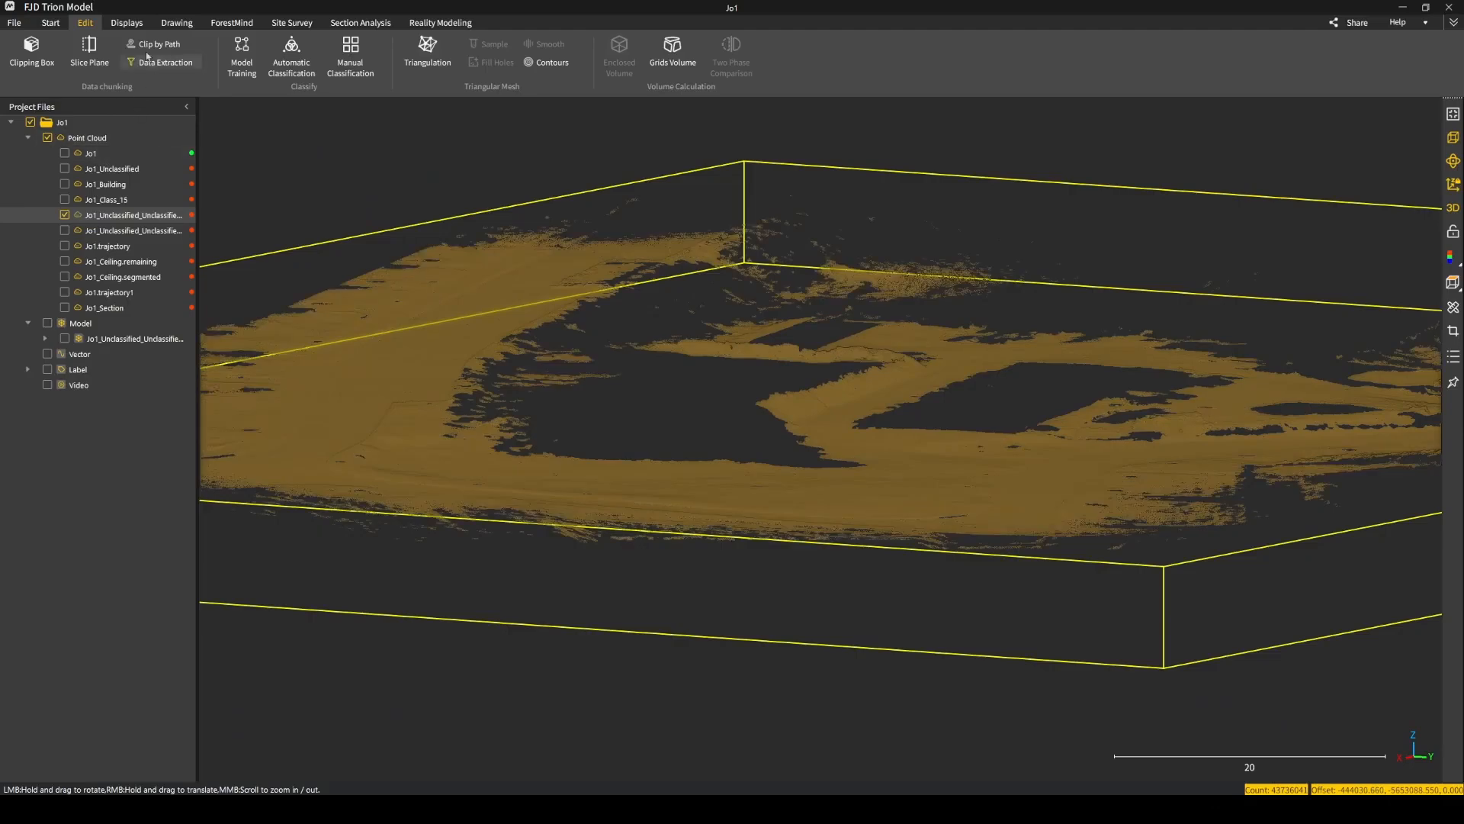
Subsample the ground point cloud with the Distance-based sampling method, replacing the default minimum point distance.
left_click(50, 23)
left_click(84, 23)
left_click(126, 23)
left_click(80, 22)
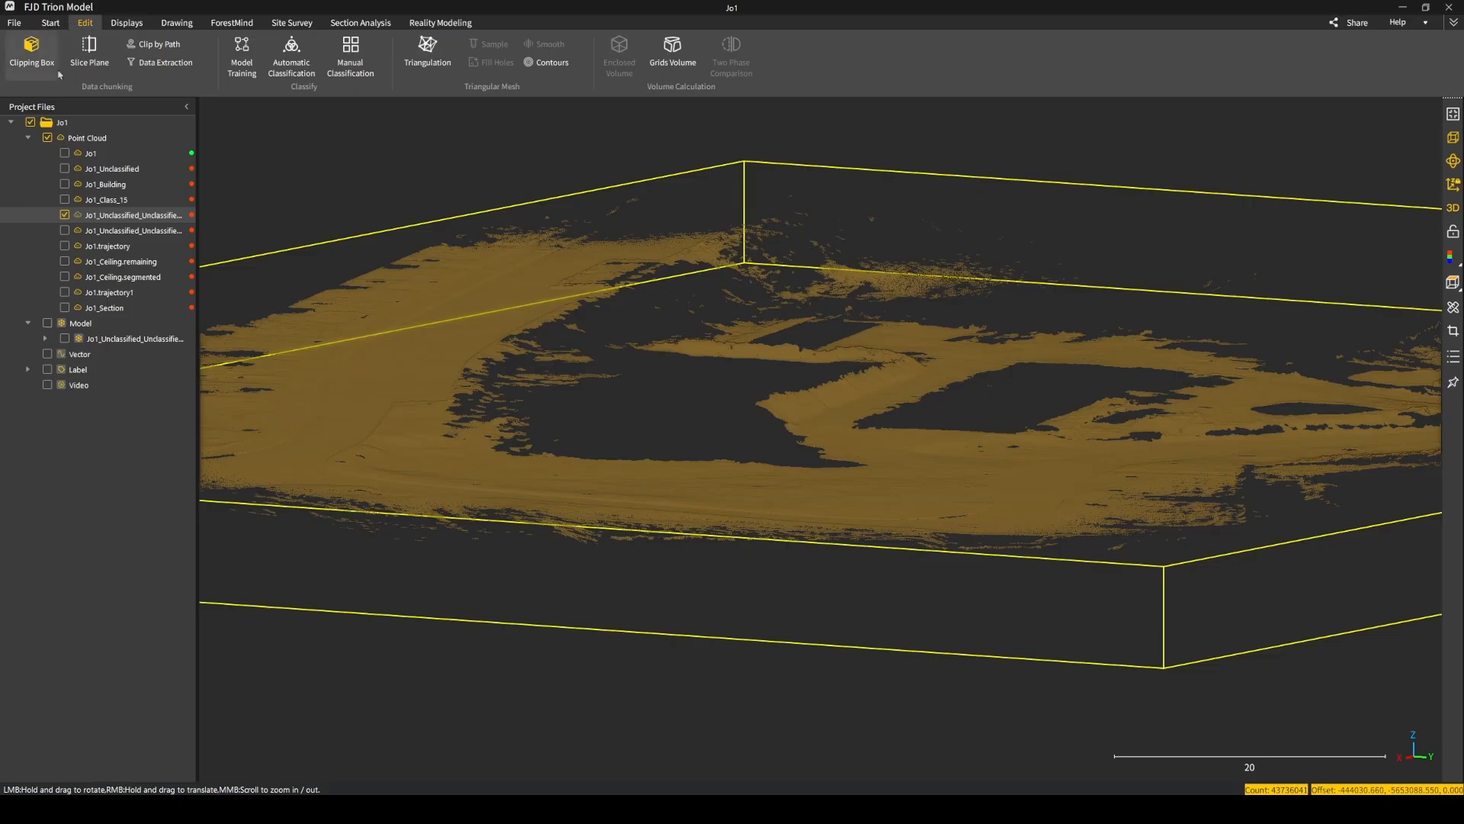
left_click(58, 24)
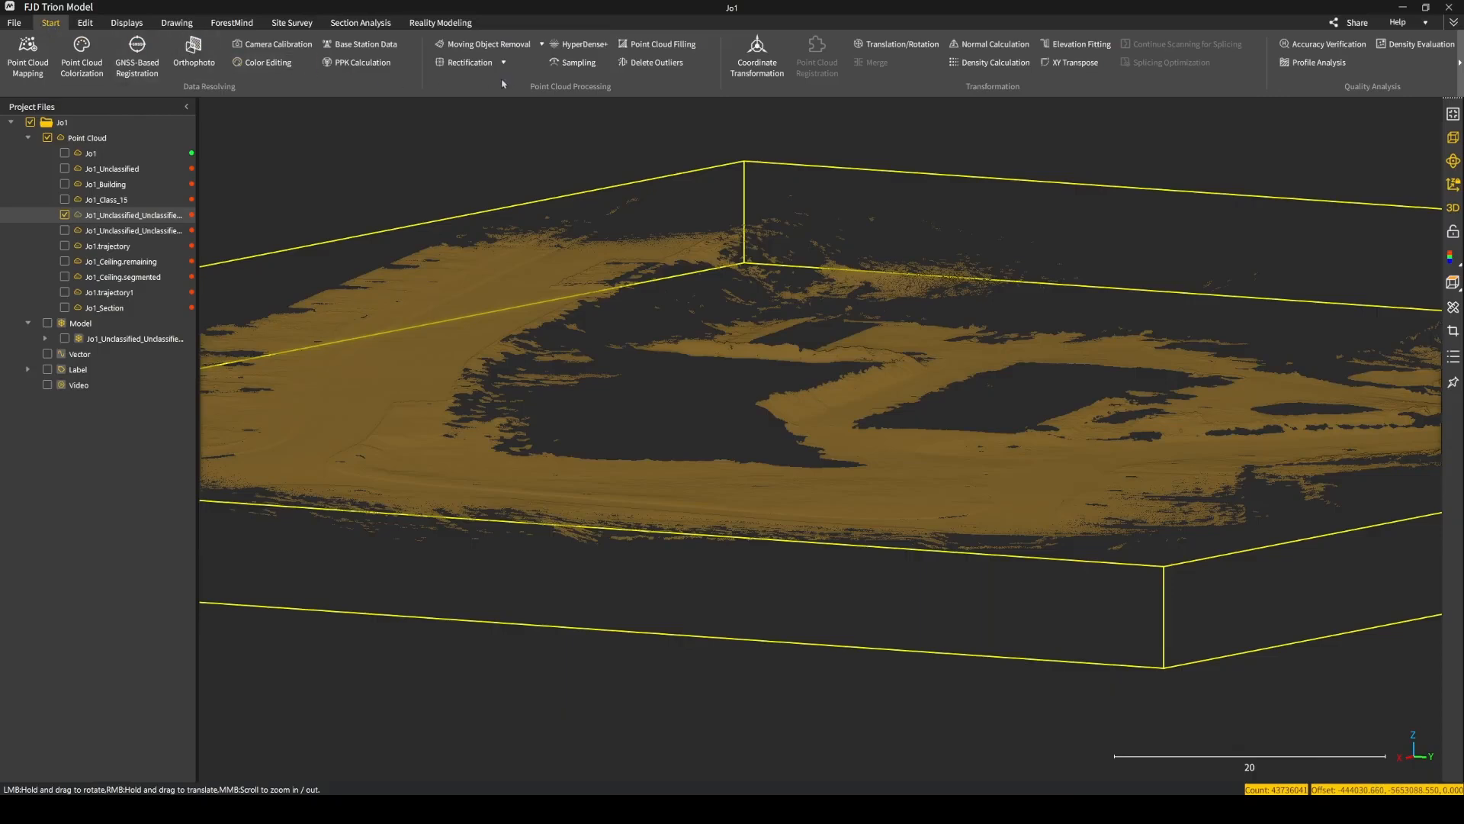
left_click(572, 65)
left_click(689, 355)
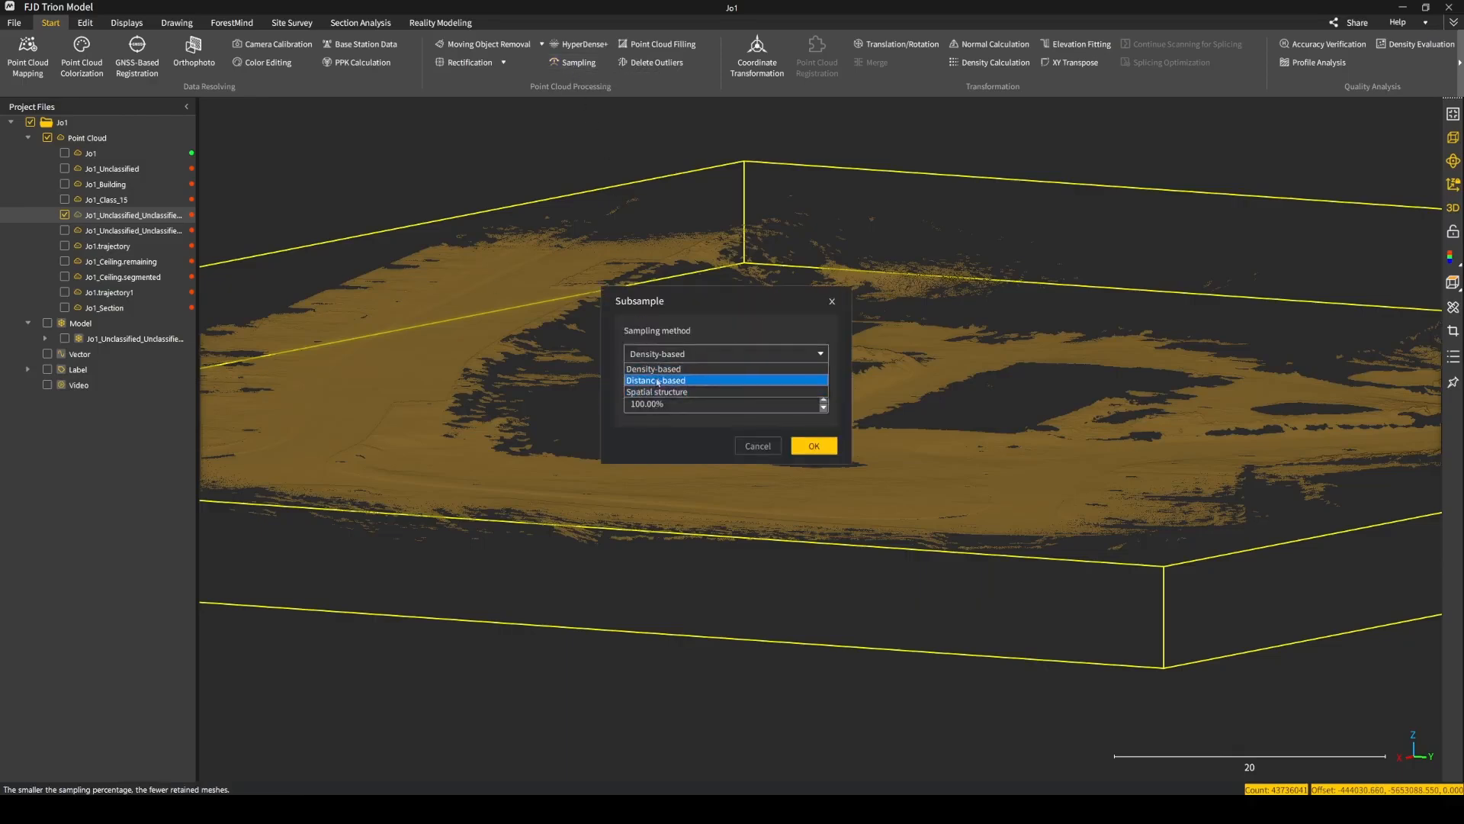
left_click(663, 381)
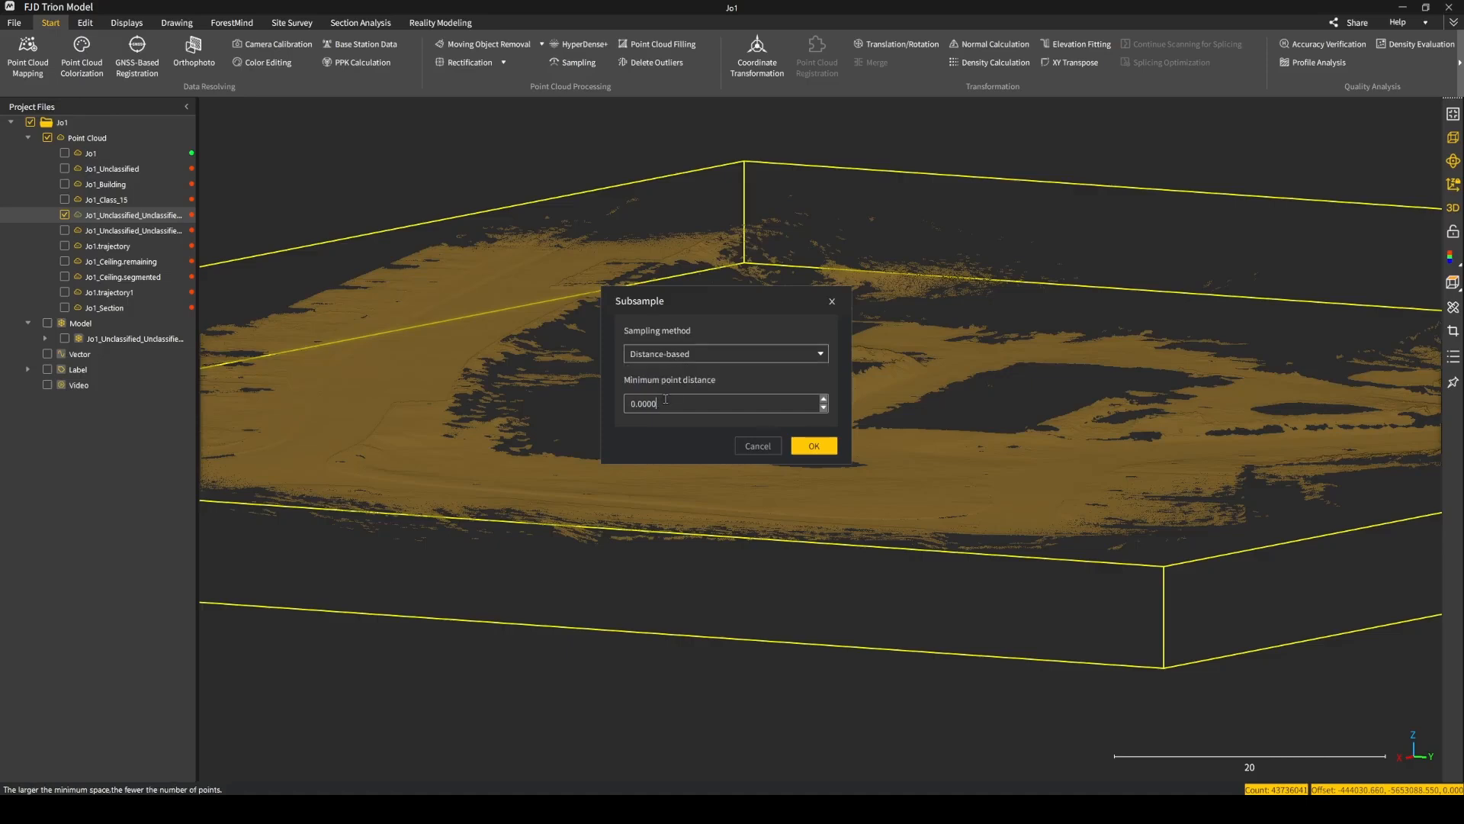
key("BackSpace")
key("BackSpace")
key("BackSpace")
left_click(827, 455)
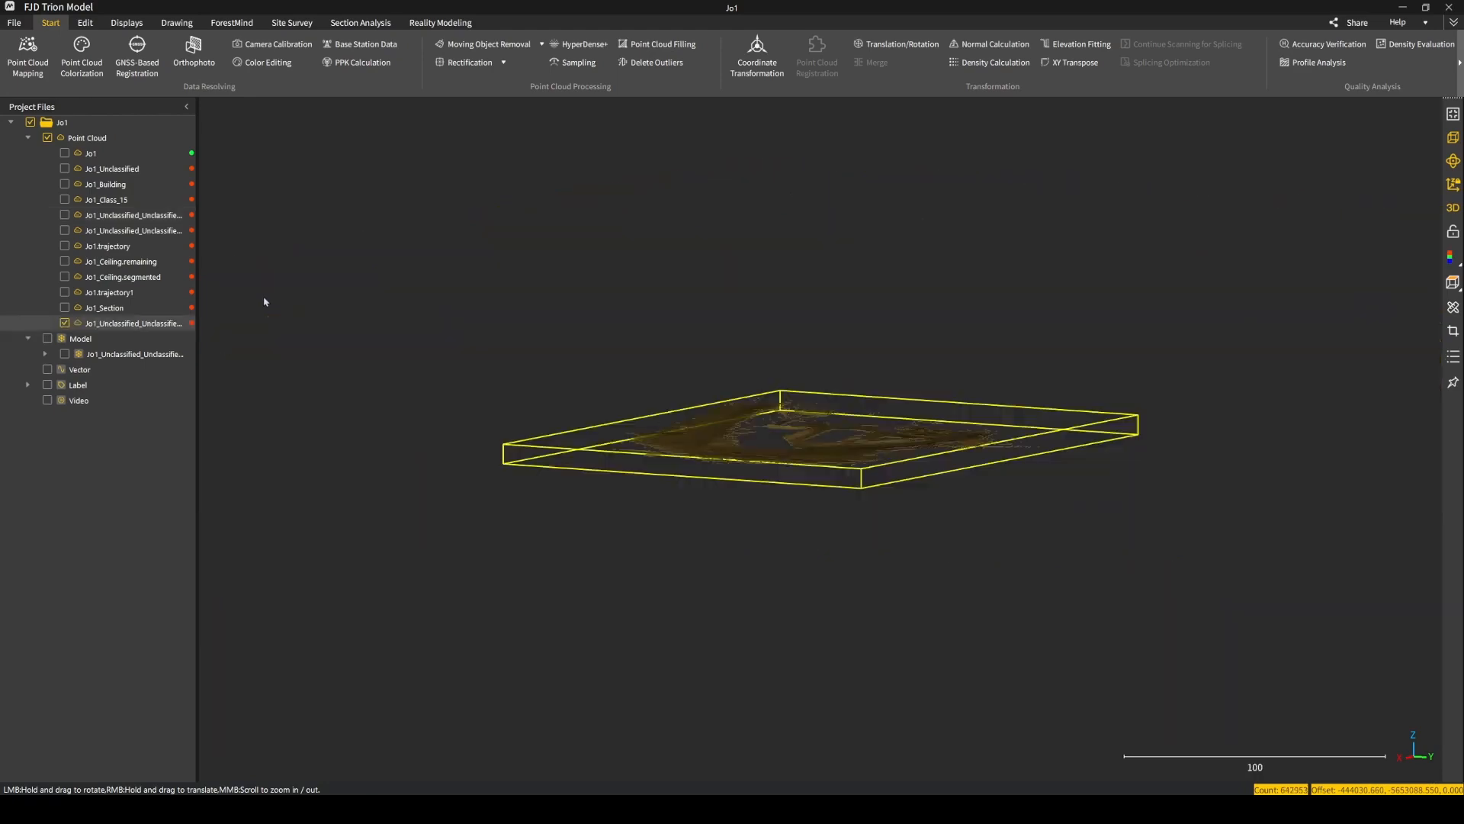
Inspect the point spacing of the subsampled ground cloud up close around the road loop.
scroll(789, 470, "up", 8)
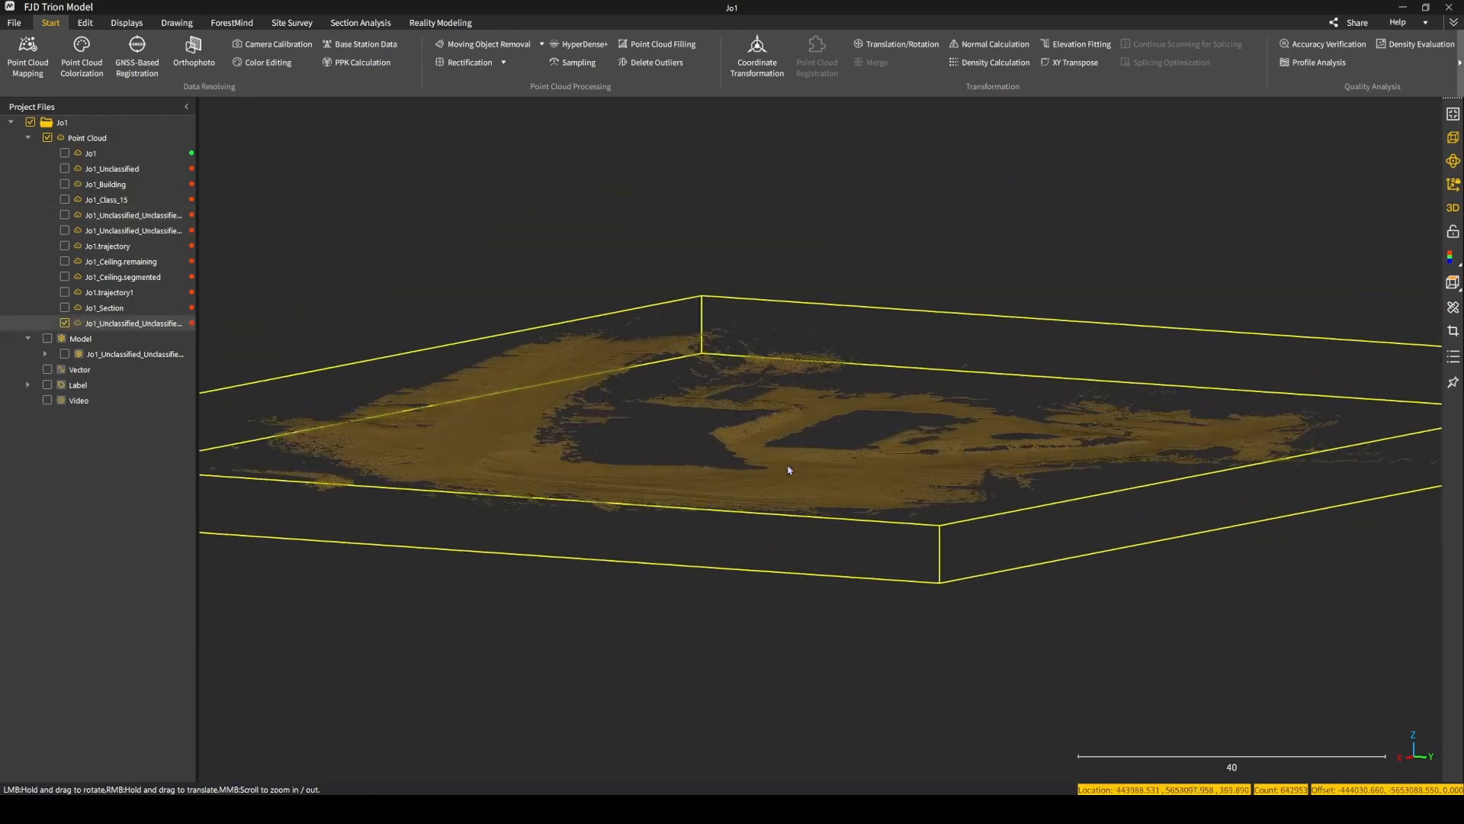
scroll(867, 488, "up", 10)
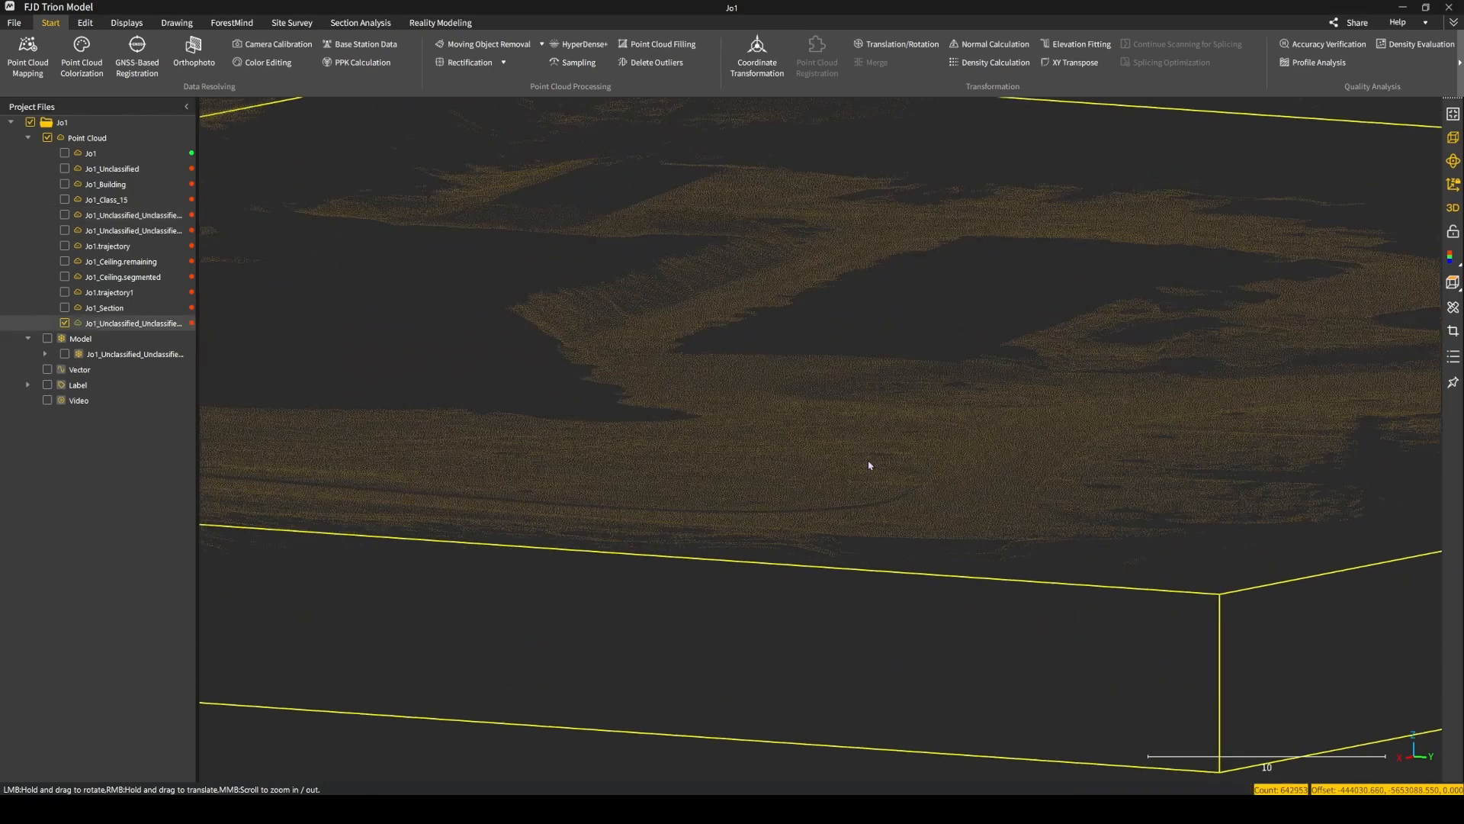
scroll(863, 457, "up", 4)
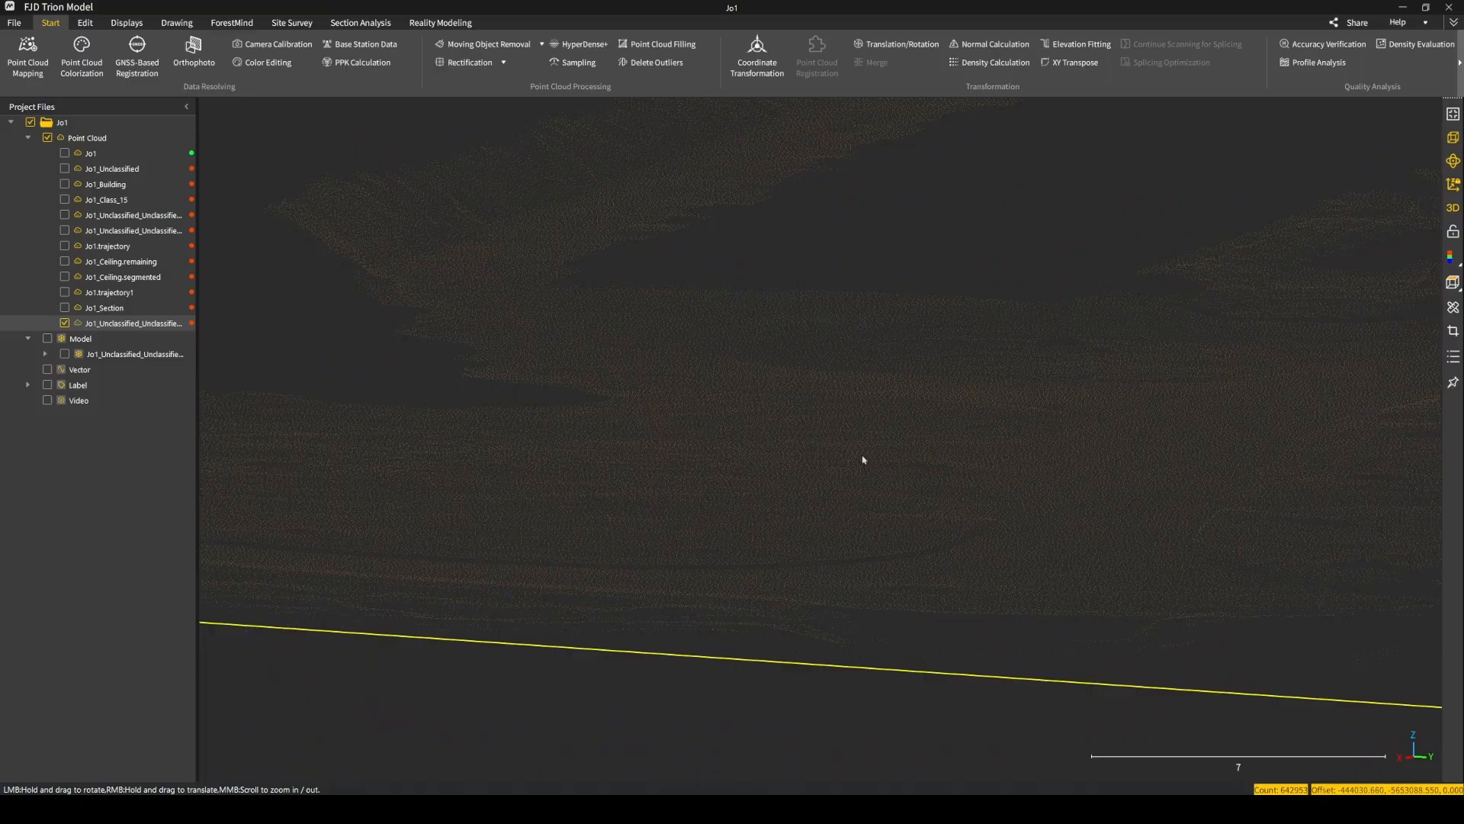
double_click(774, 425)
left_click_drag(577, 491, 482, 471)
scroll(481, 472, "down", 2)
right_click_drag(484, 471, 578, 412)
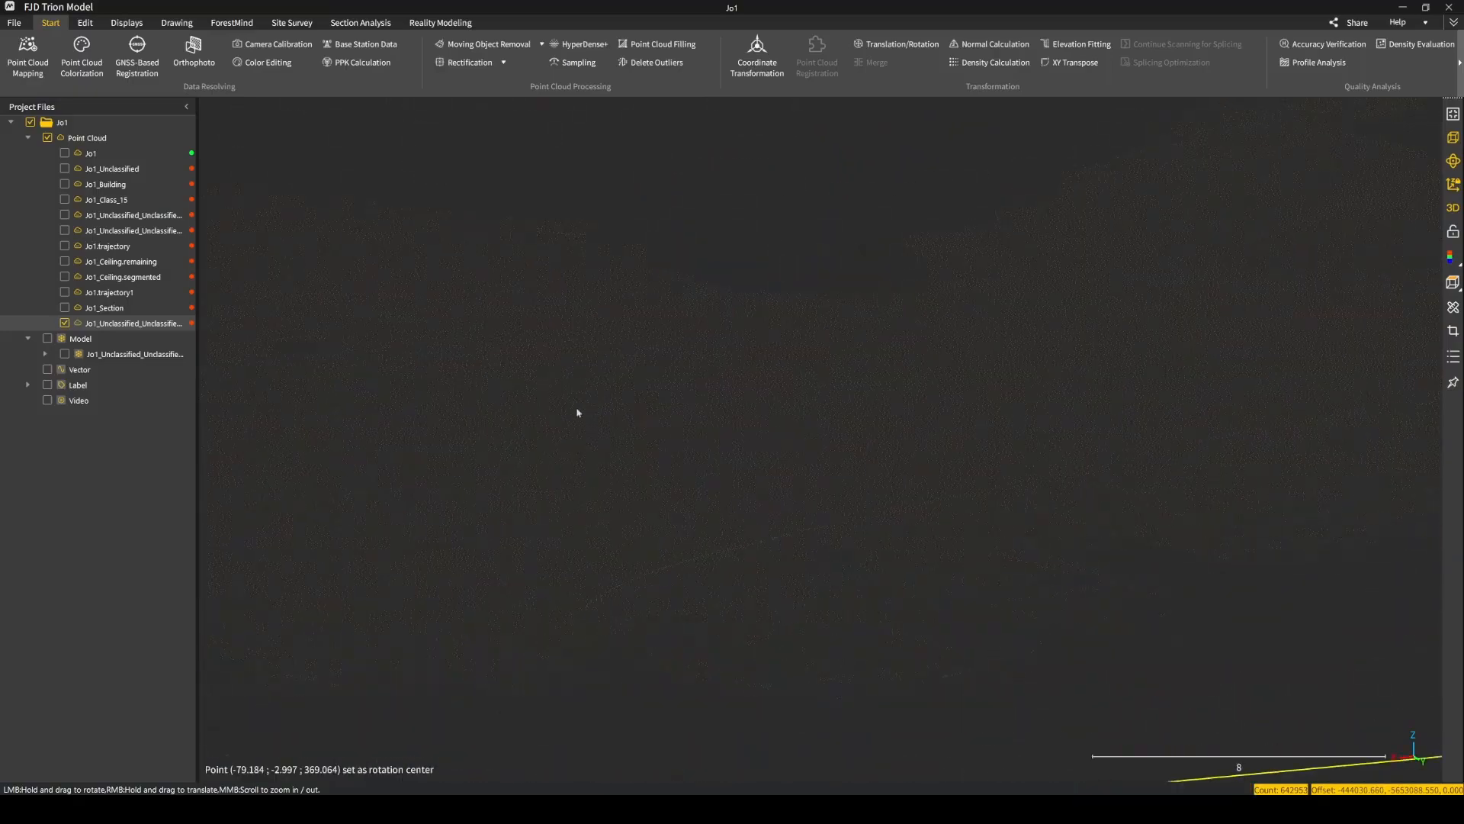
Compare the density of the original ground cloud with the subsampled one by toggling the original's display, leaving only the subsampled cloud shown.
left_click(64, 215)
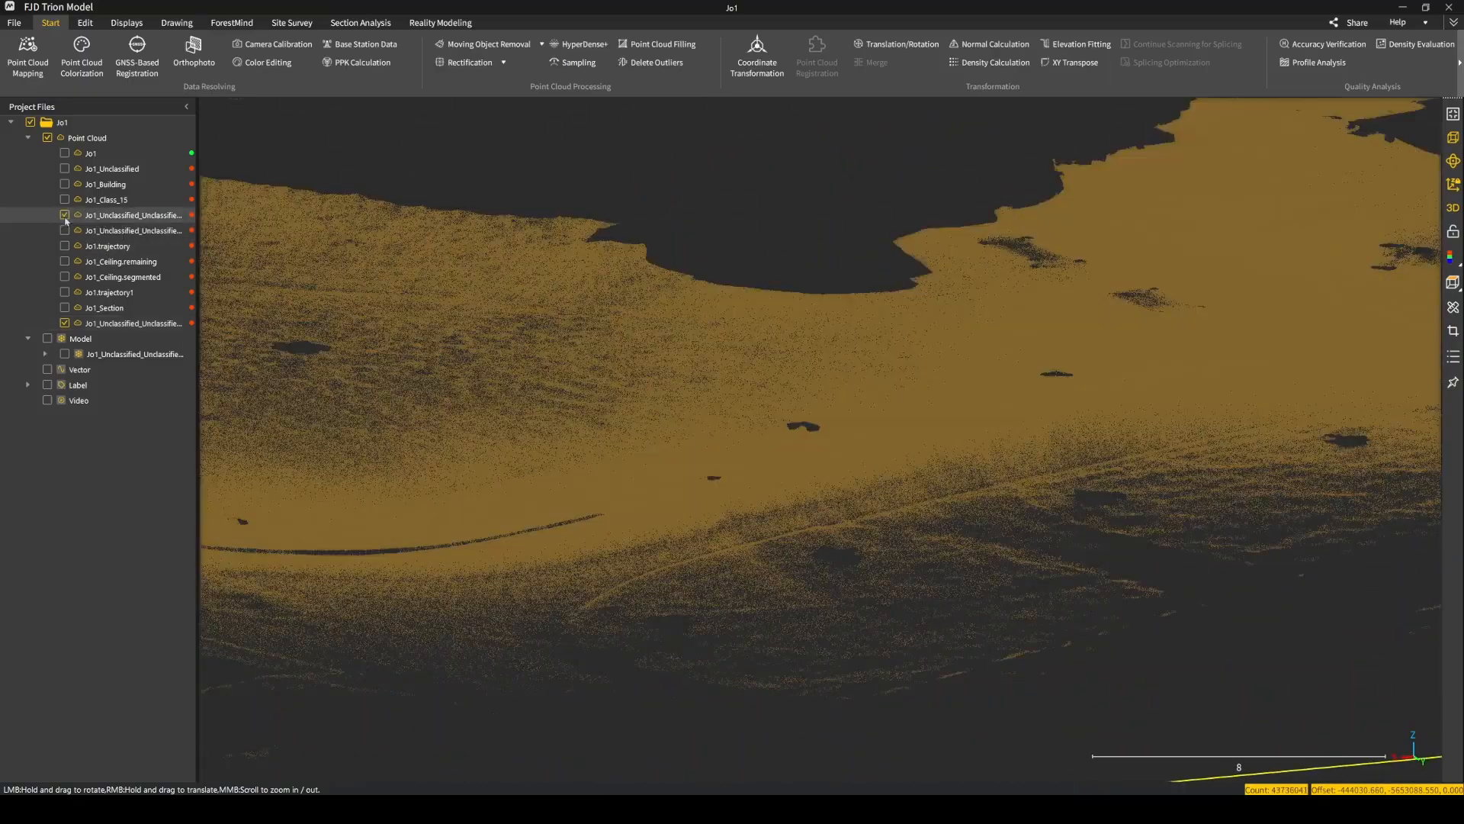
left_click(65, 215)
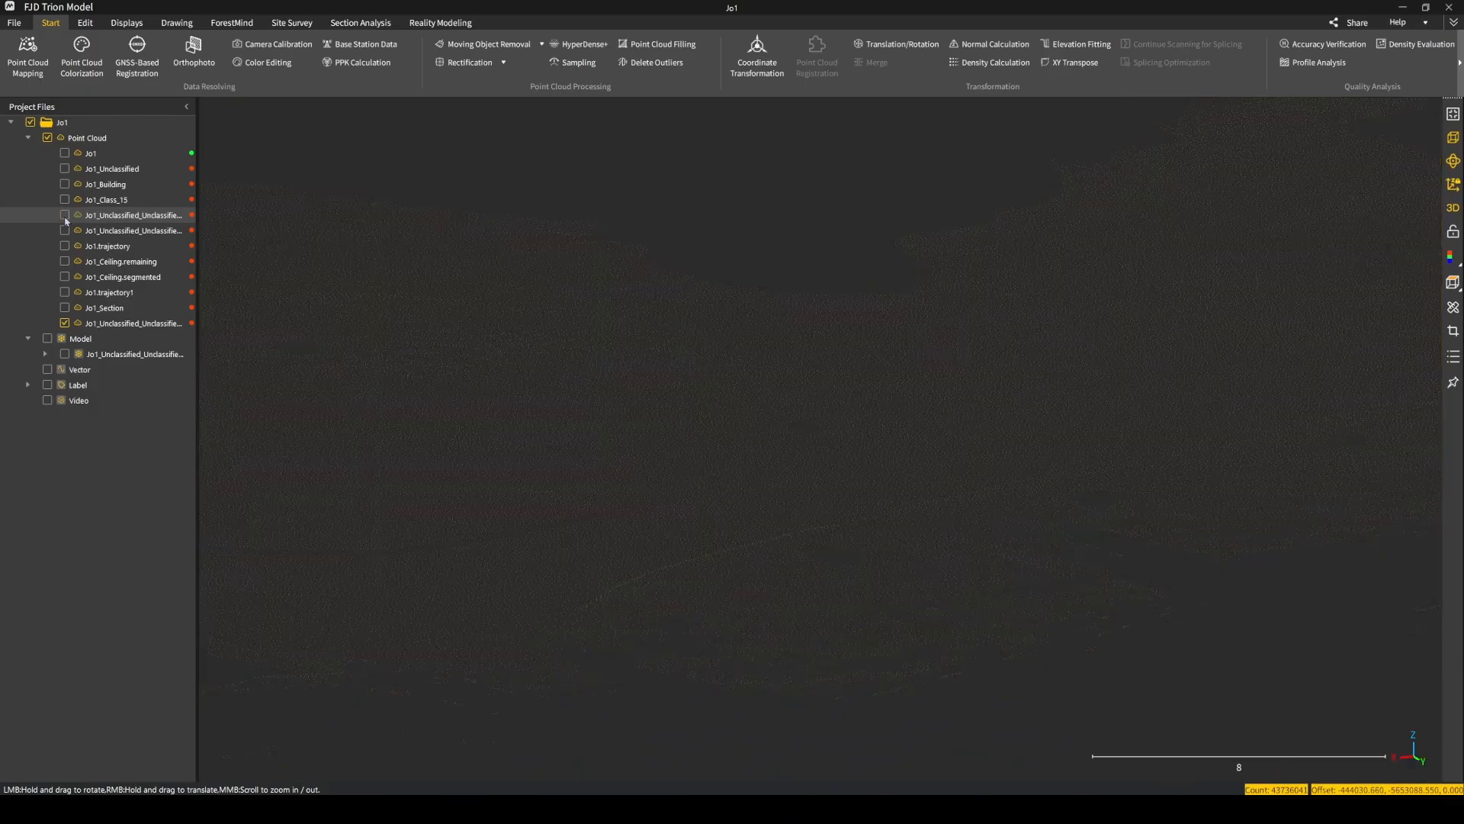
left_click(65, 215)
left_click(65, 215)
scroll(729, 516, "down", 4)
left_click_drag(791, 432, 460, 366)
scroll(460, 364, "down", 2)
right_click_drag(740, 380, 593, 391)
scroll(593, 391, "down", 3)
left_click_drag(594, 391, 794, 477)
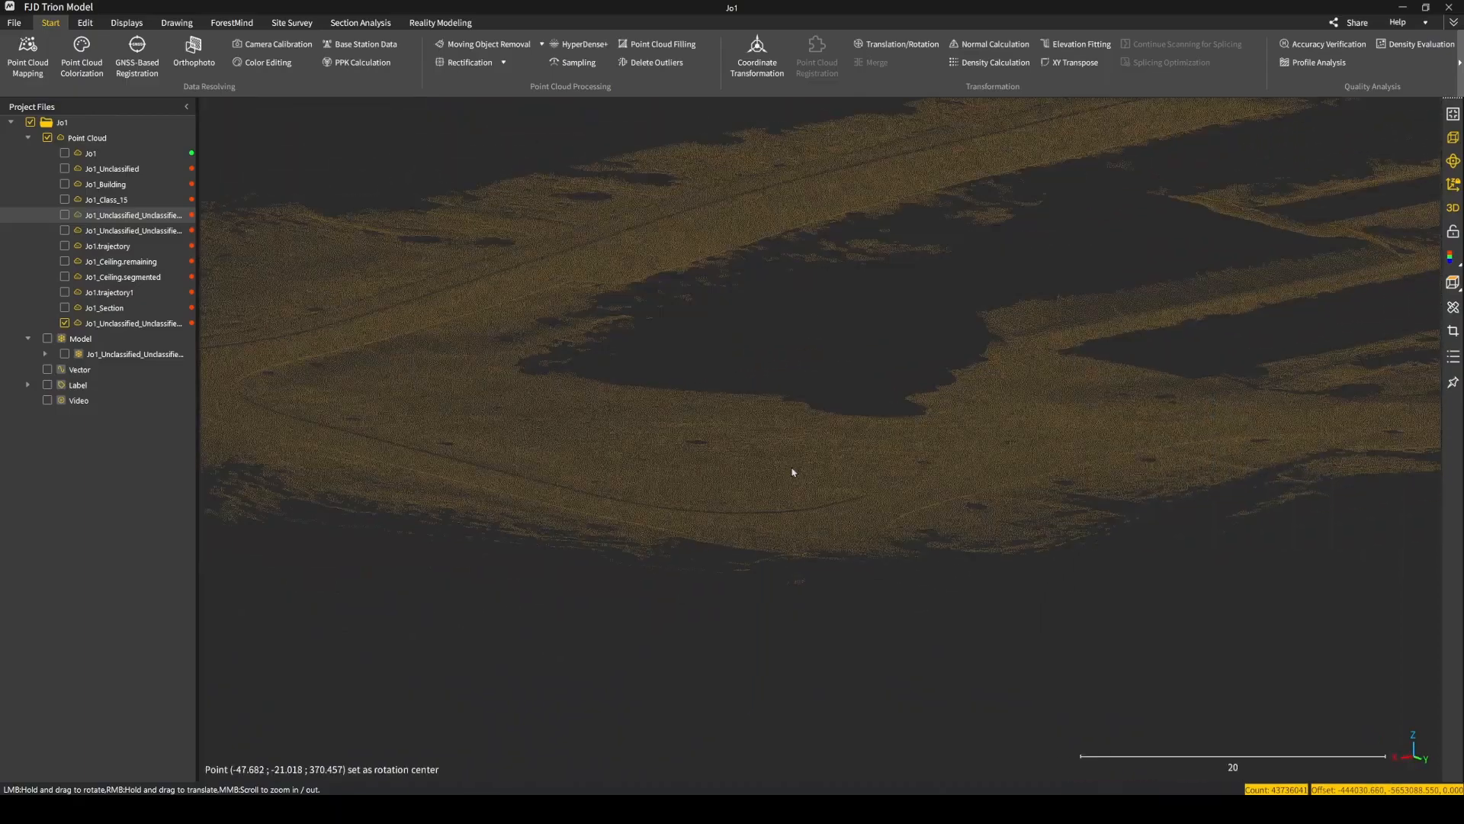
Display the mesh model and hide the subsampled ground cloud.
left_click(130, 324)
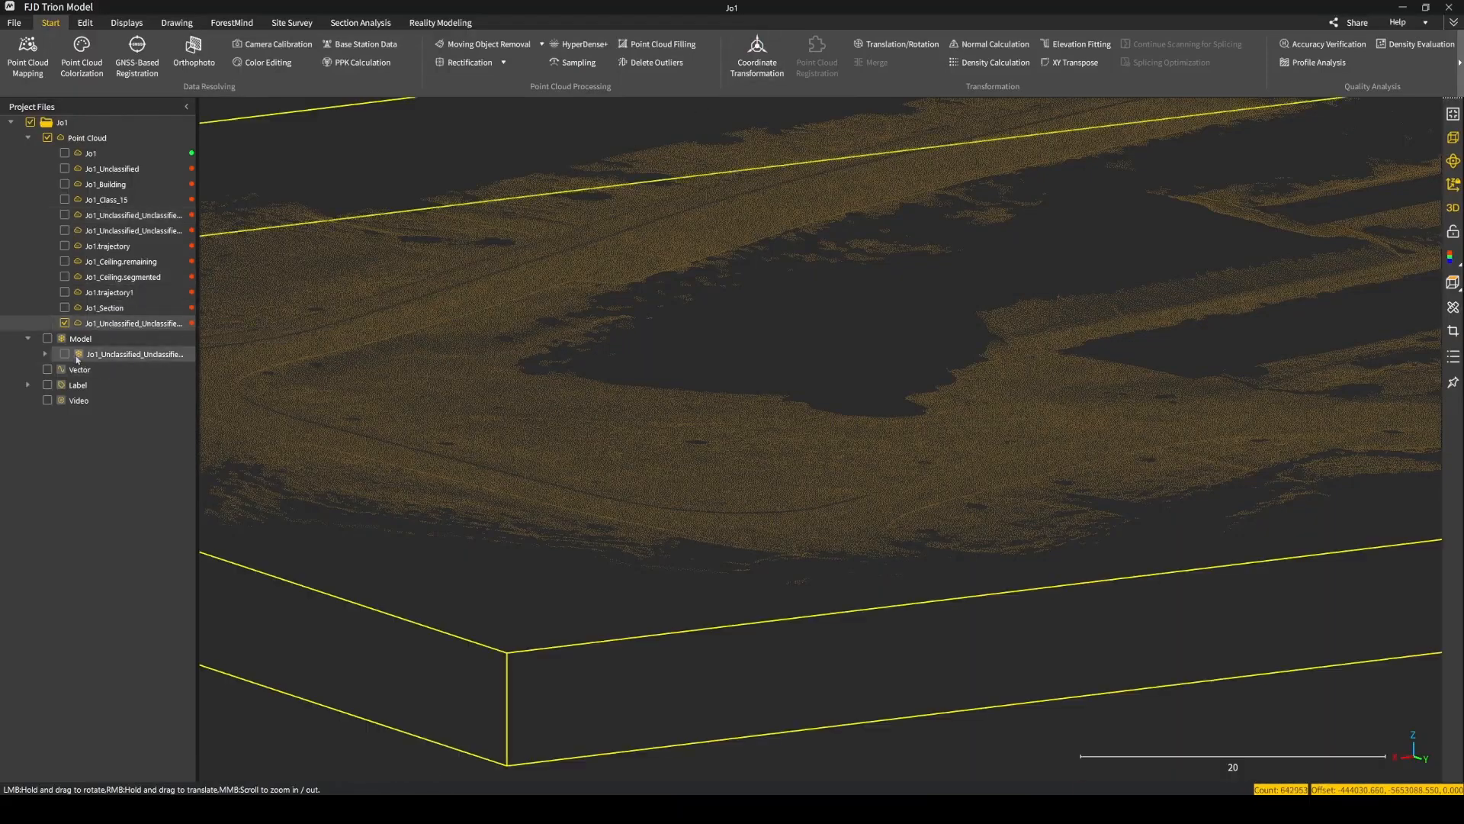
left_click(65, 354)
left_click(64, 323)
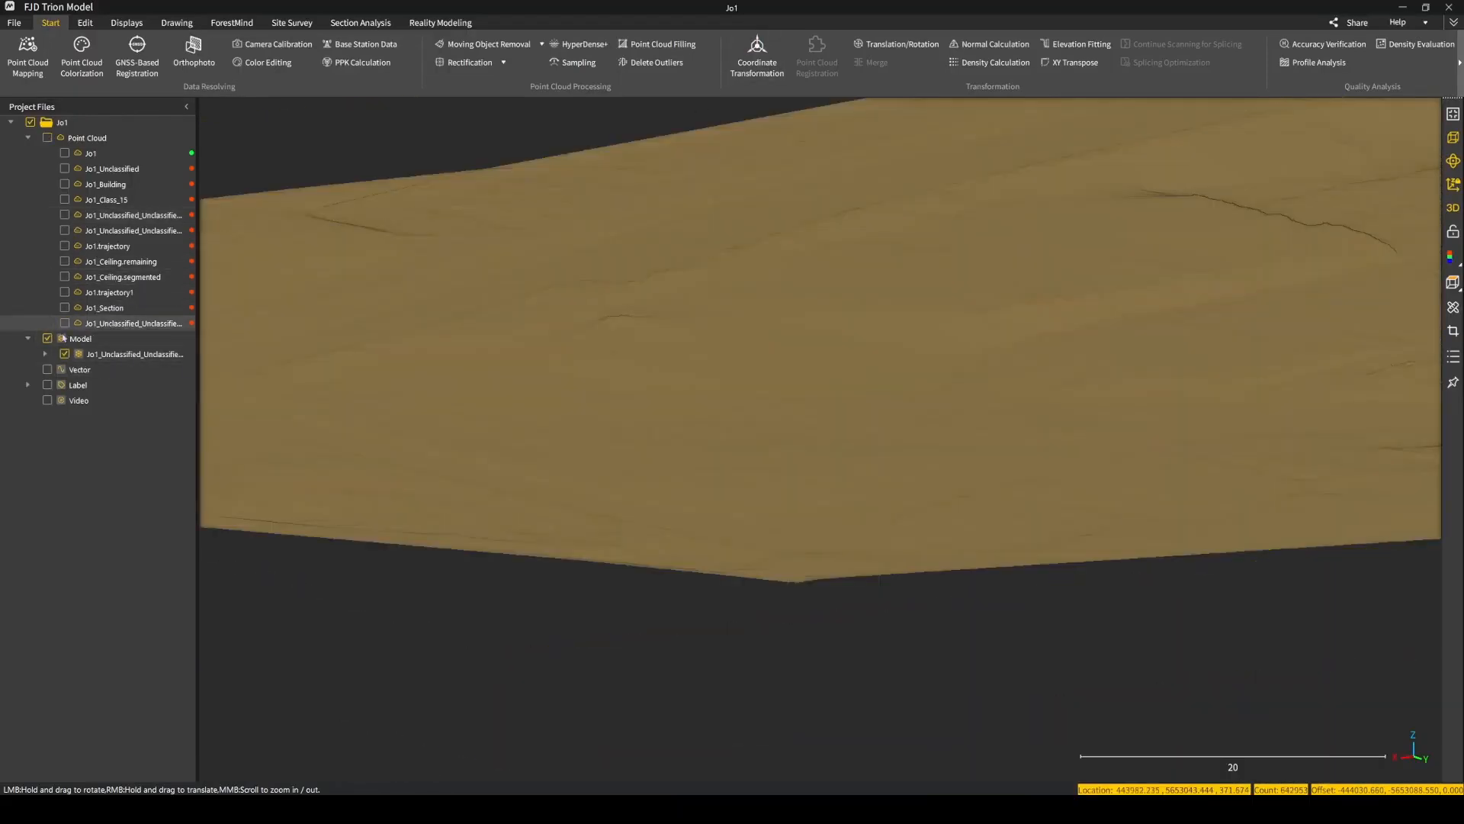
Select the mesh model and examine its terrain surface from several angles.
scroll(987, 294, "down", 5)
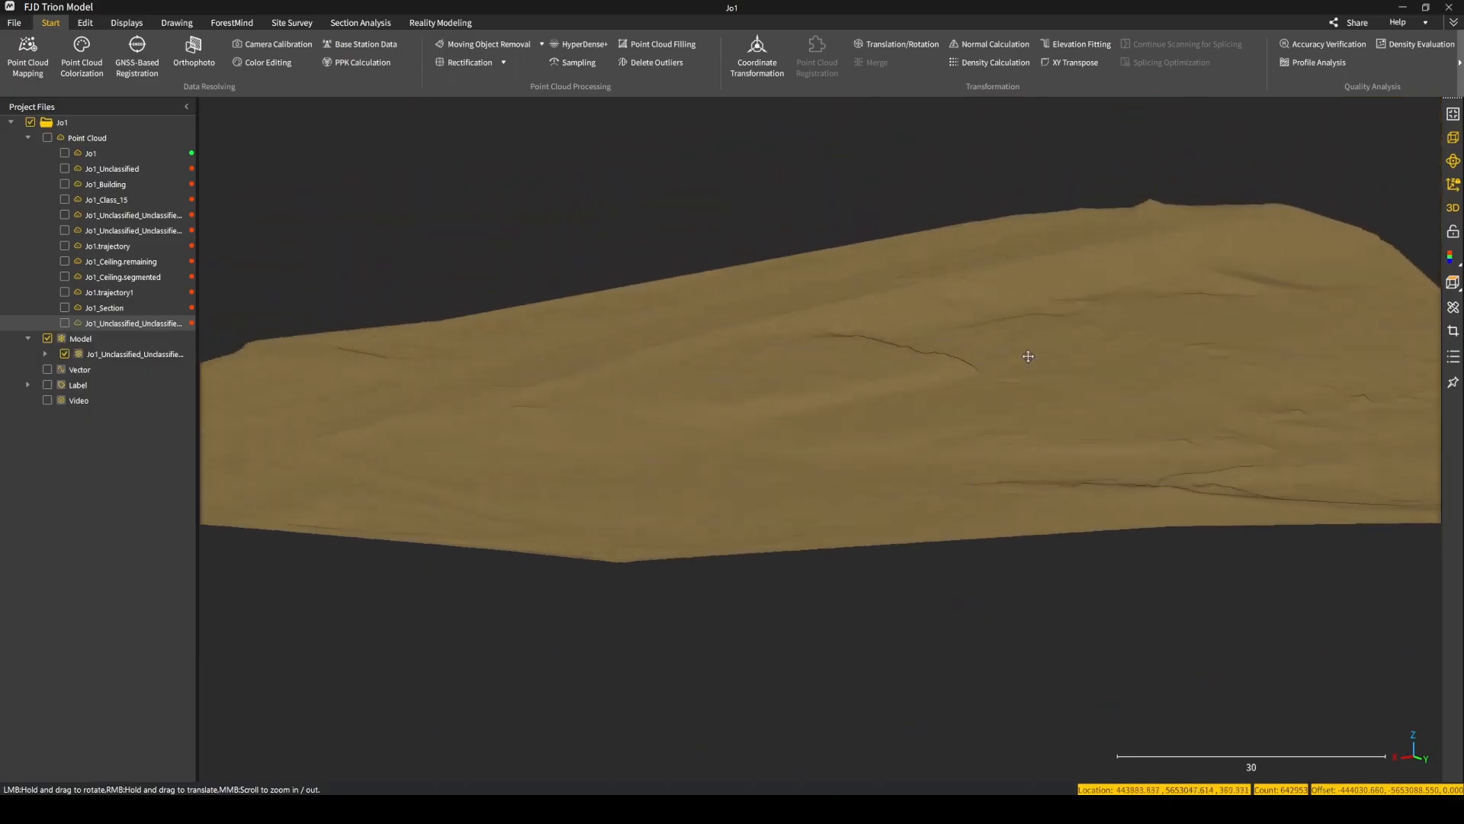
left_click_drag(798, 376, 970, 374)
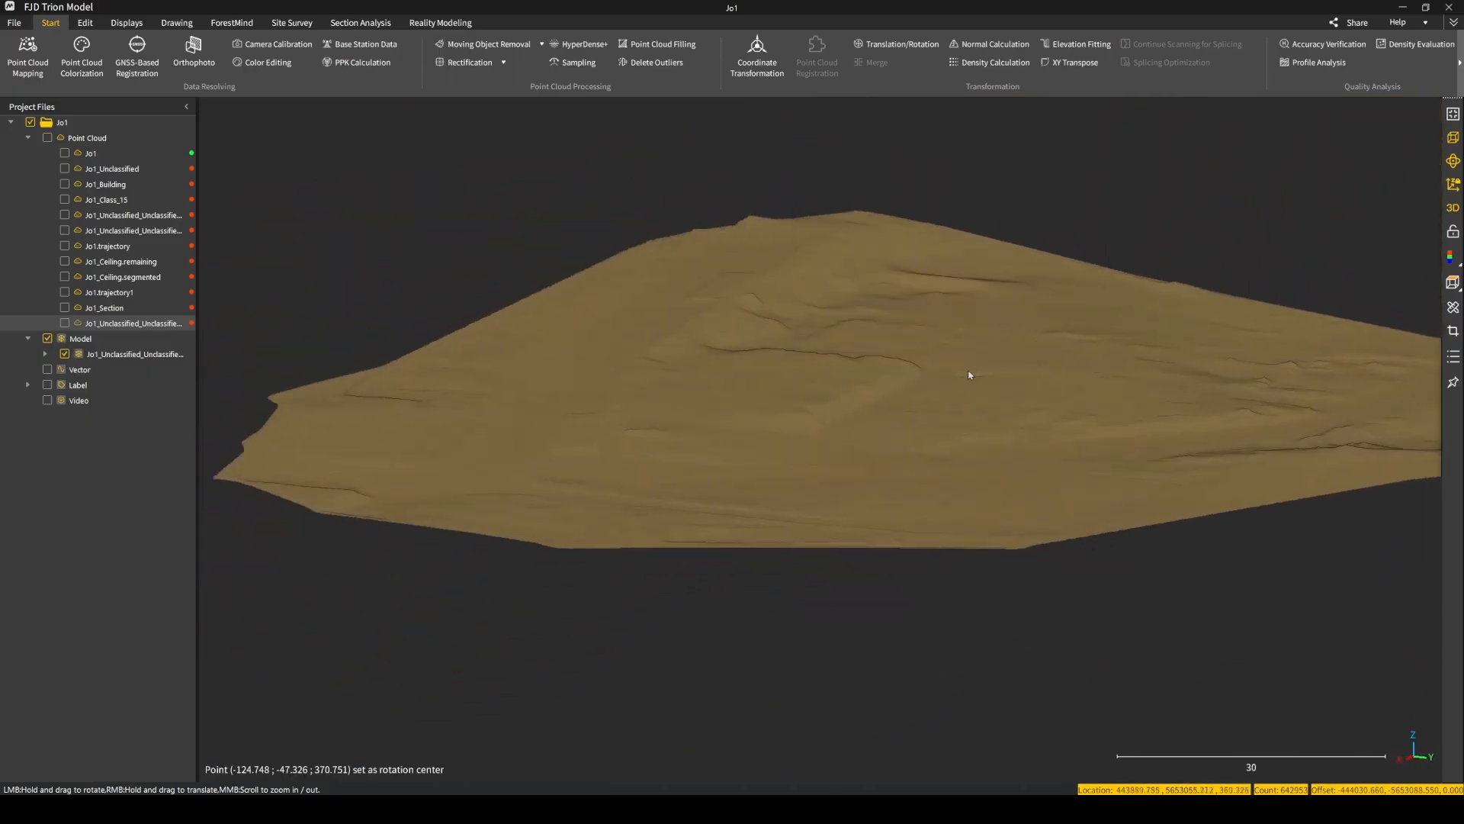
scroll(969, 387, "up", 1)
right_click_drag(963, 409, 865, 390)
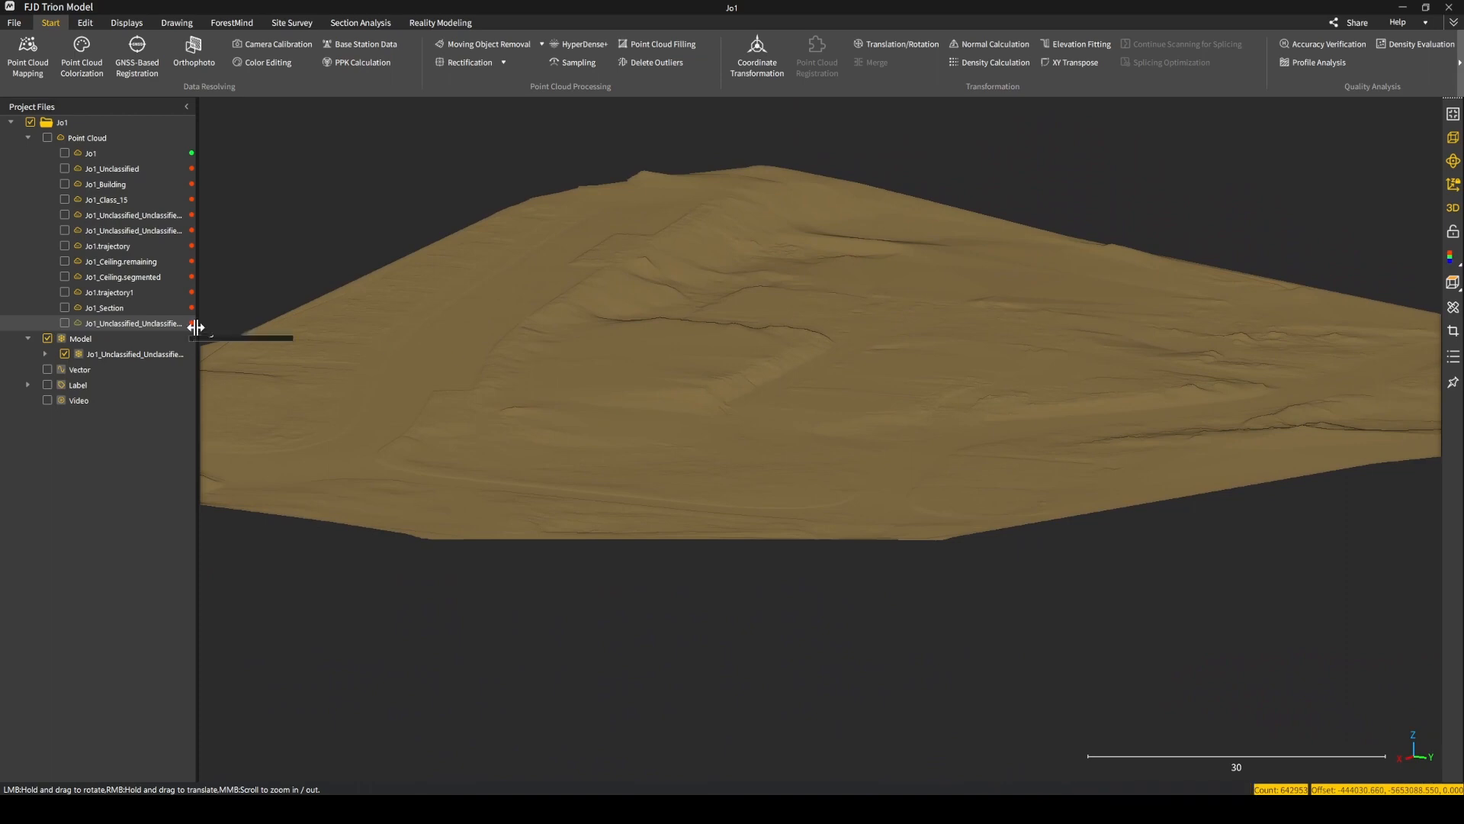
left_click(91, 356)
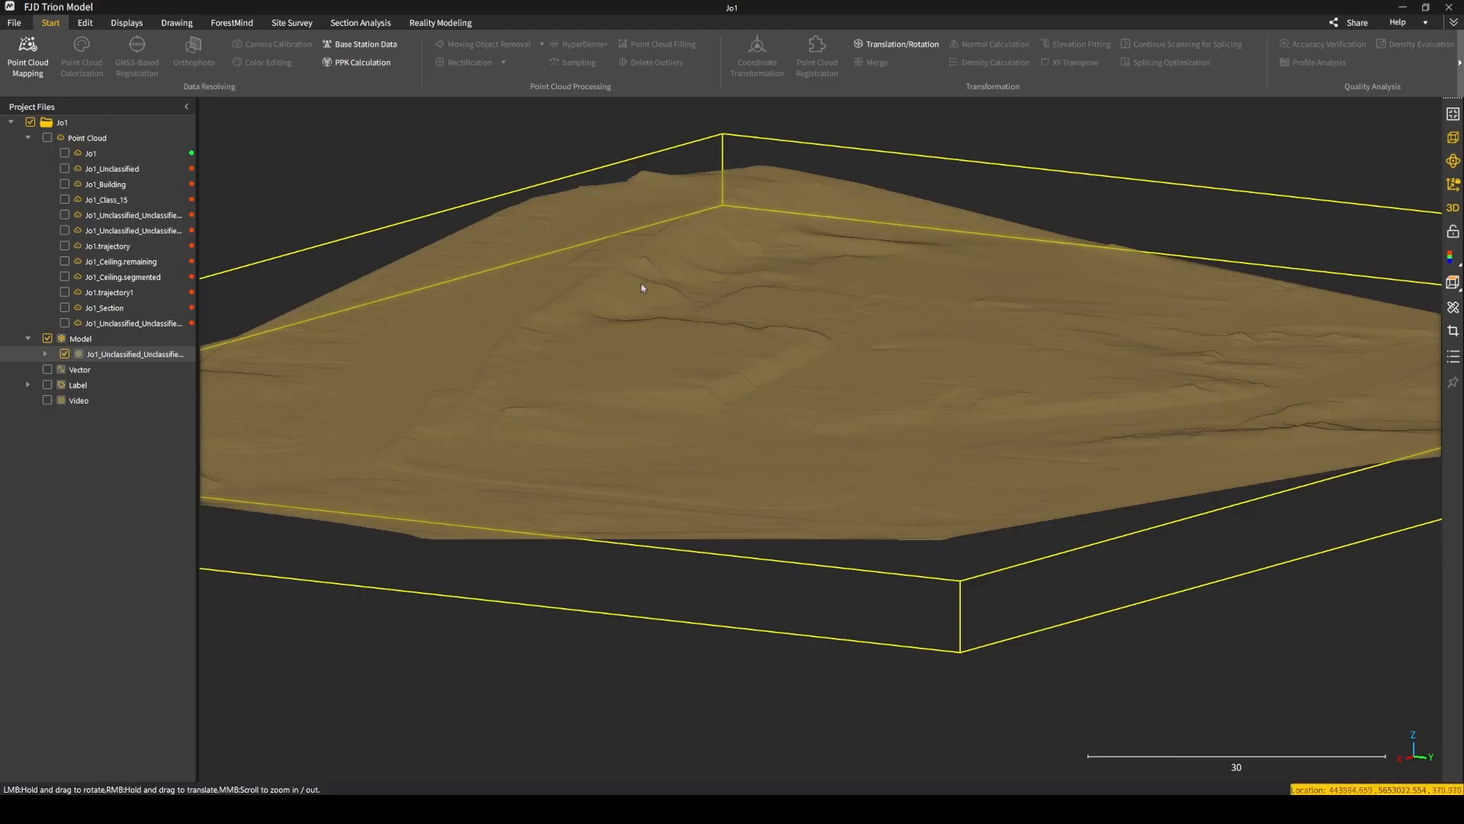
right_click_drag(640, 288, 668, 361)
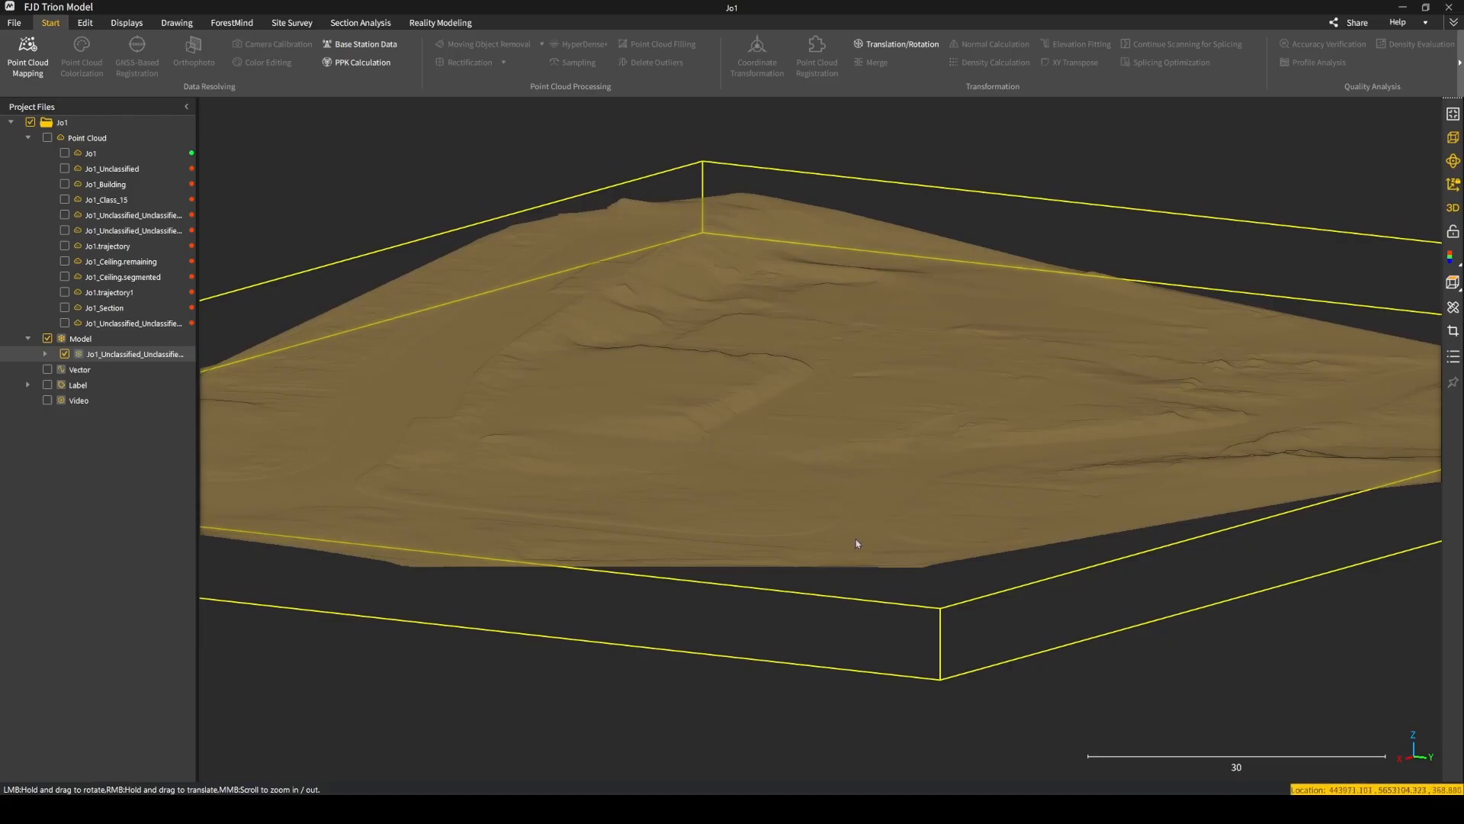
left_click_drag(649, 382, 425, 391)
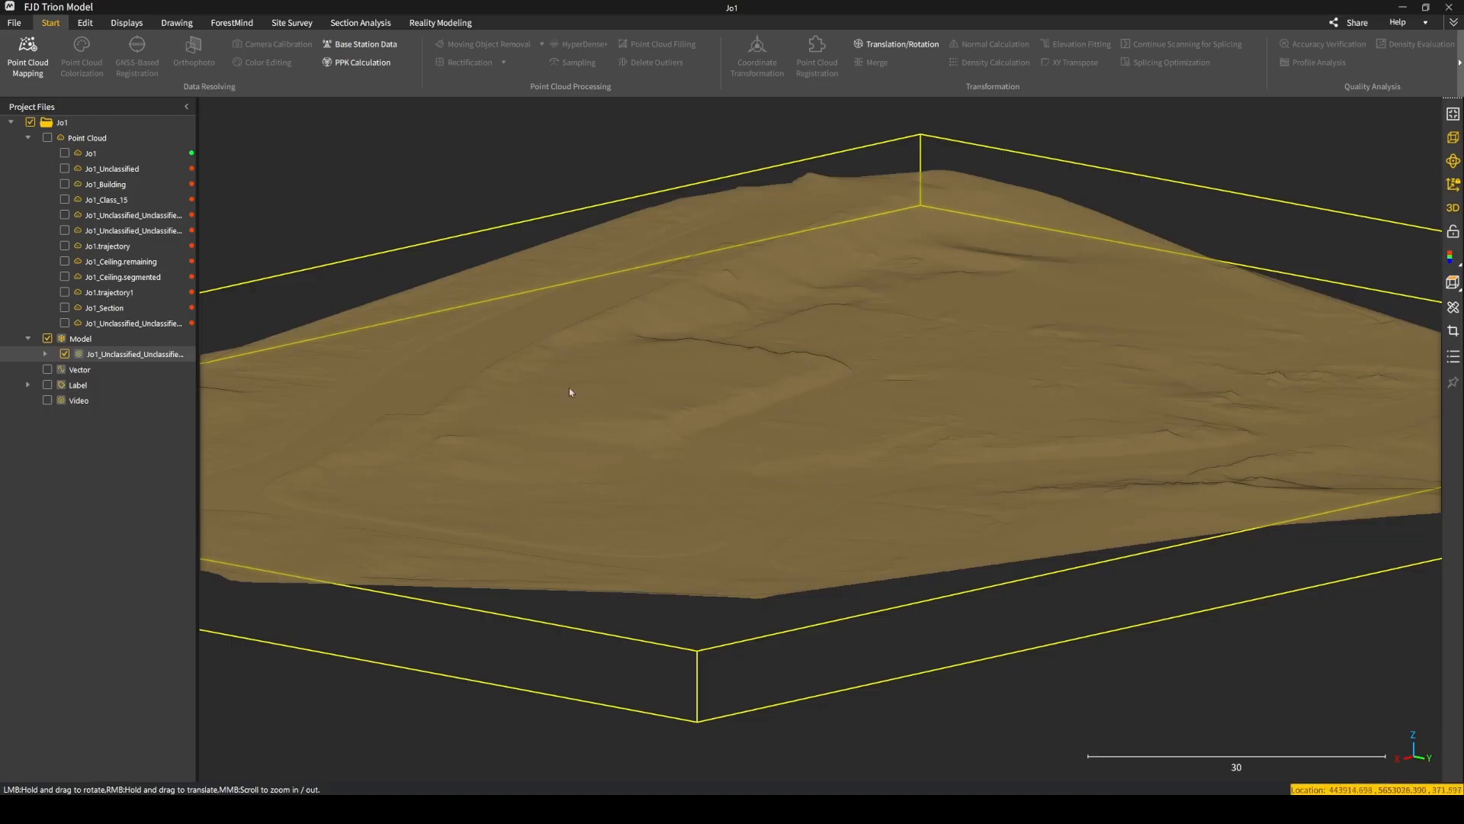
Examine the relief and roughness of the mesh model up close and in side view.
mouse_move(841, 429)
left_mouse_down()
mouse_move(808, 399)
mouse_move(663, 363)
mouse_move(579, 361)
mouse_move(542, 379)
mouse_move(631, 419)
mouse_move(771, 434)
mouse_move(735, 371)
left_mouse_up()
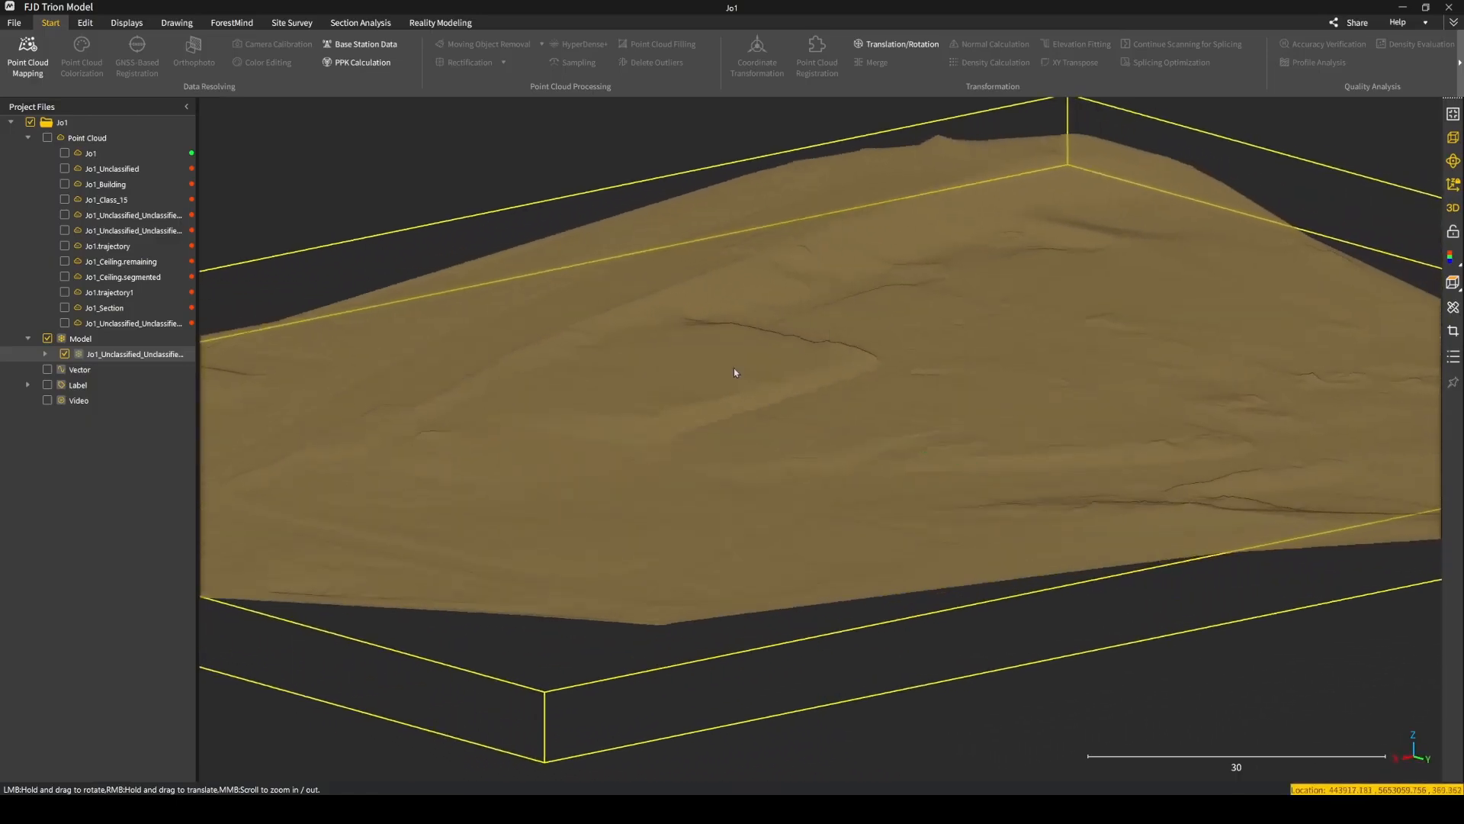
left_click(87, 23)
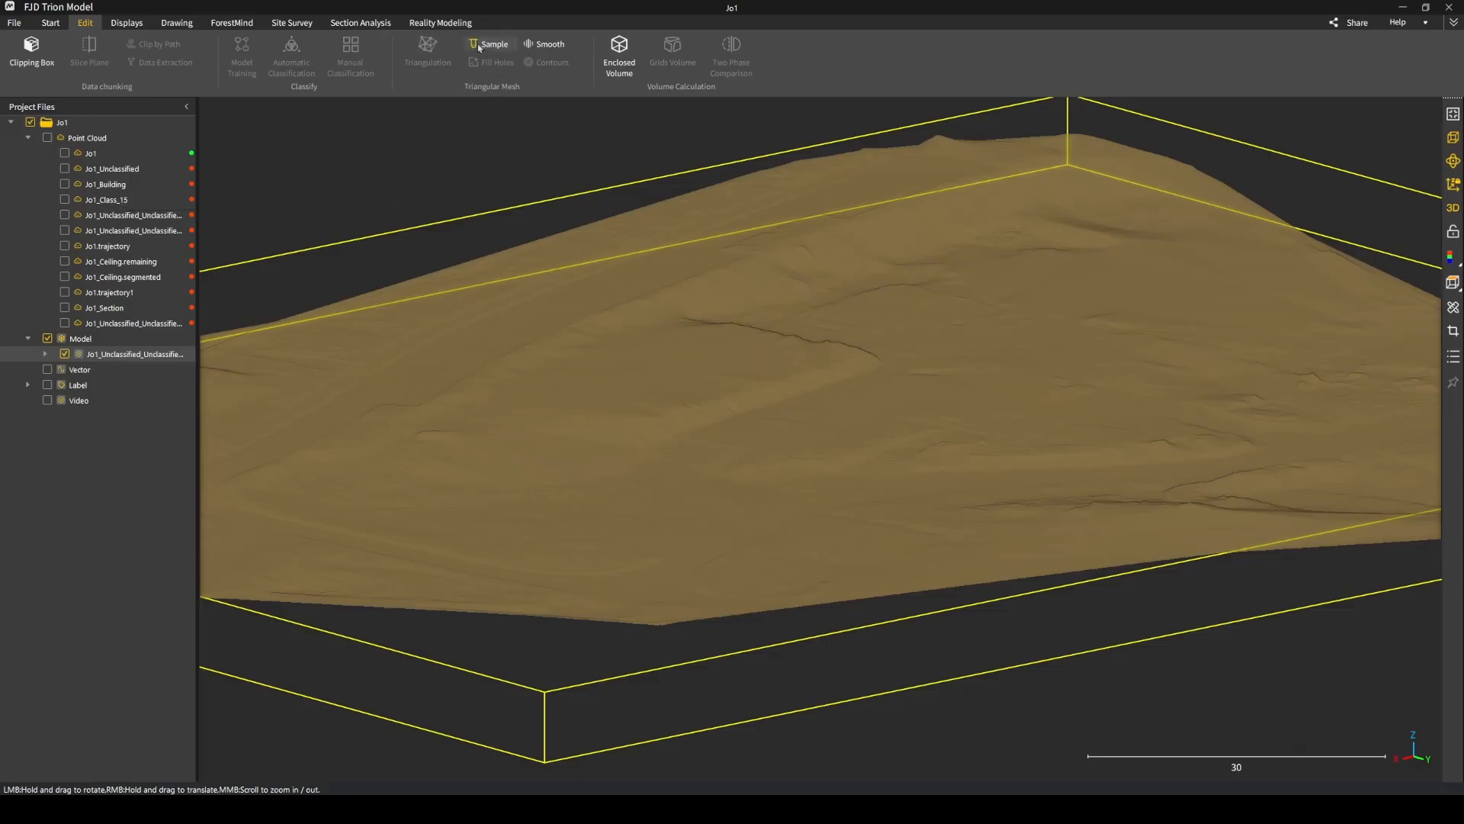
scroll(542, 415, "up", 5)
right_click_drag(517, 431, 620, 414)
scroll(620, 413, "up", 3)
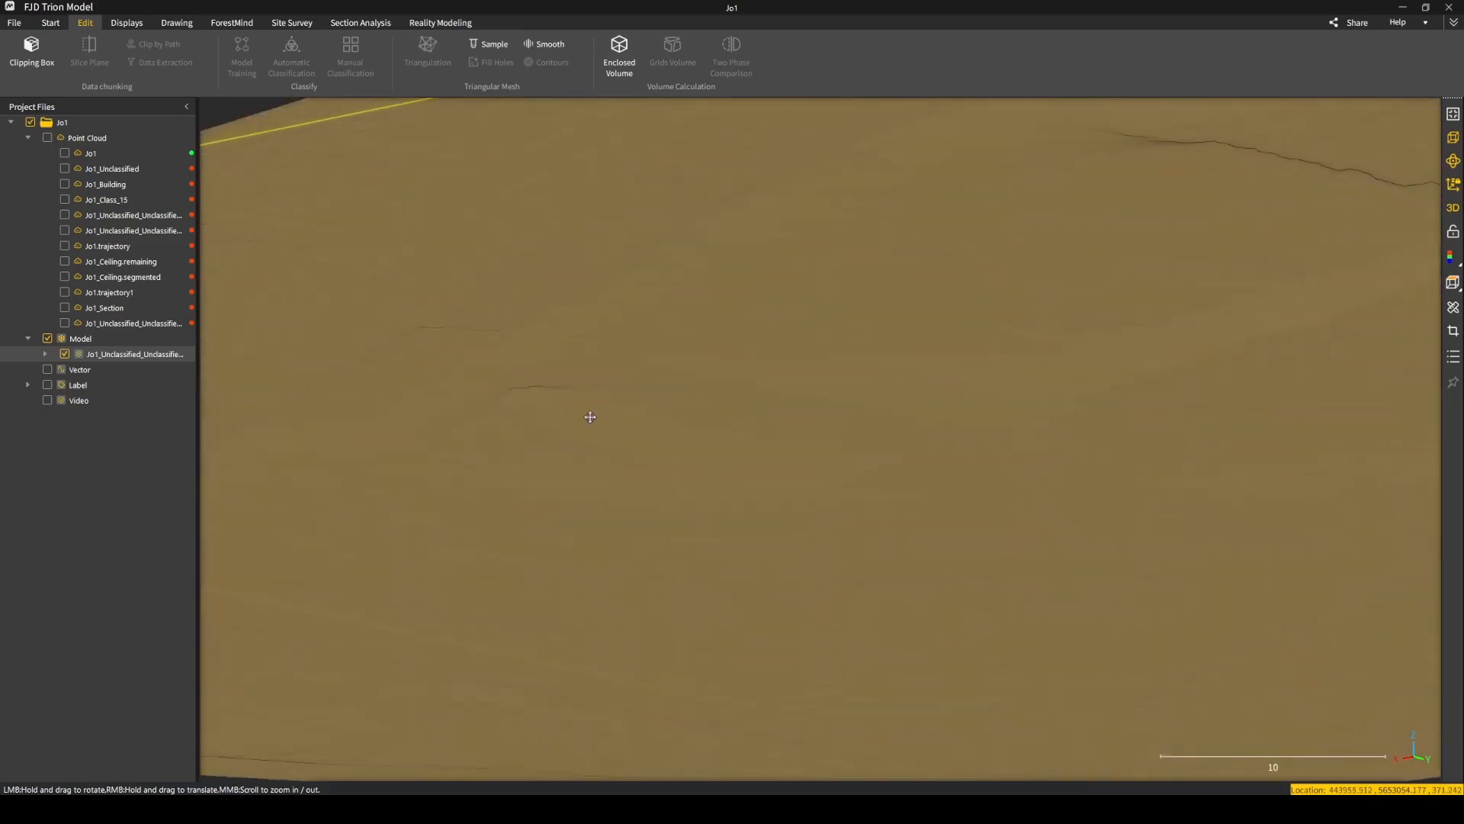
scroll(588, 415, "up", 1)
left_click_drag(701, 405, 1014, 356)
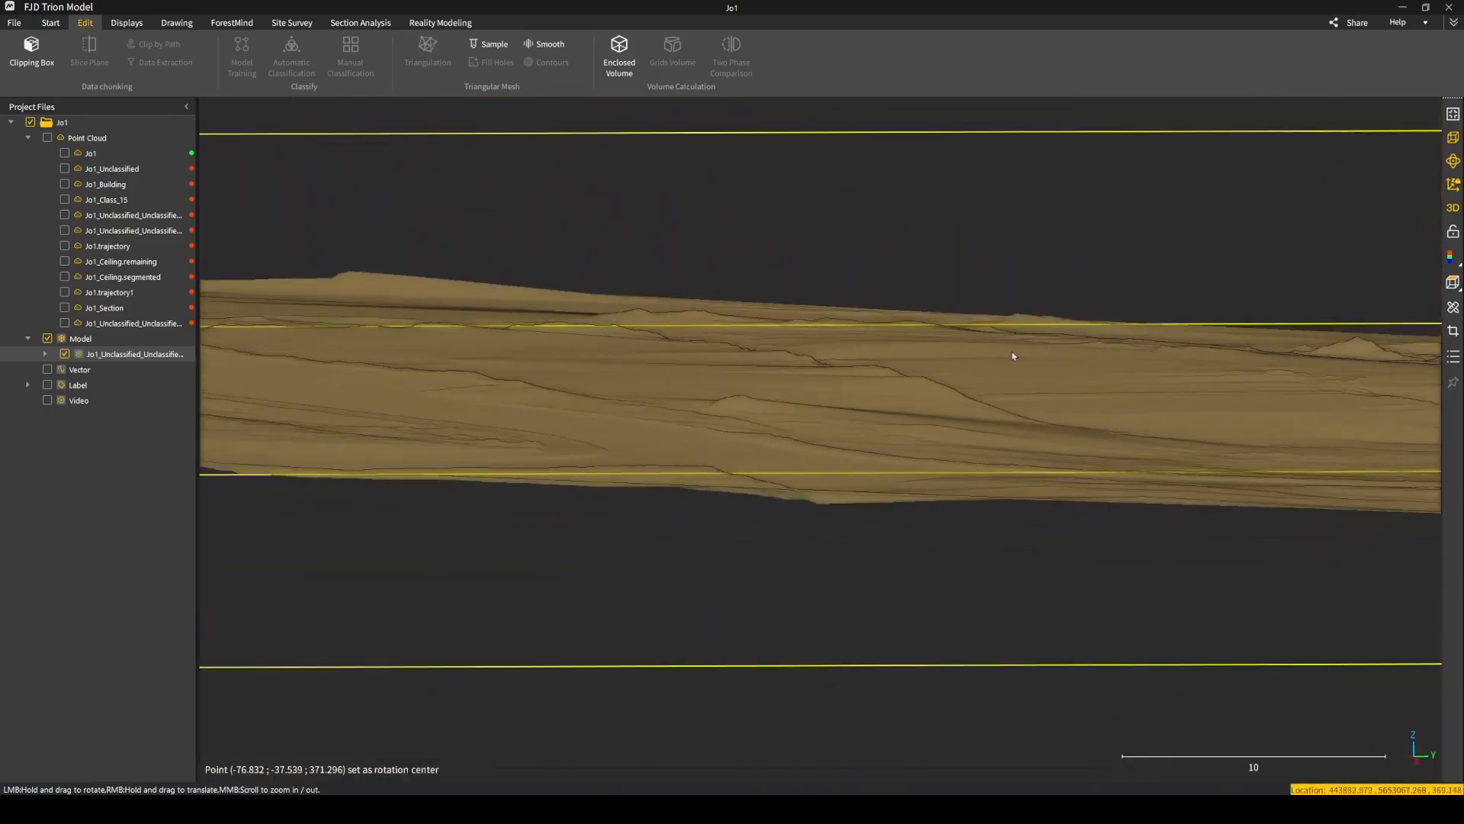
scroll(1209, 397, "down", 2)
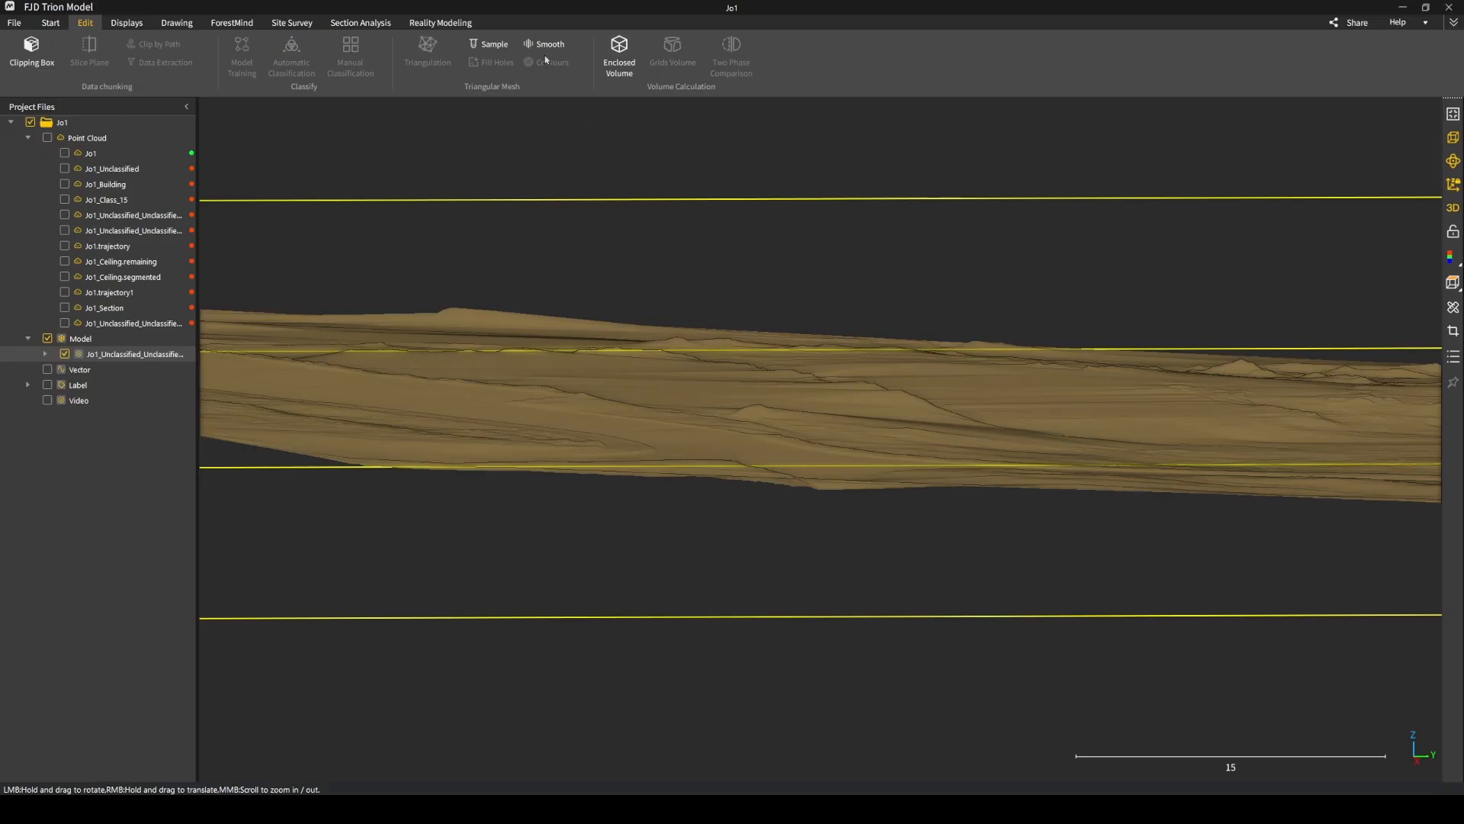
Sample the mesh model into a point cloud using the Grid method with an adjusted grid resolution.
left_click(492, 48)
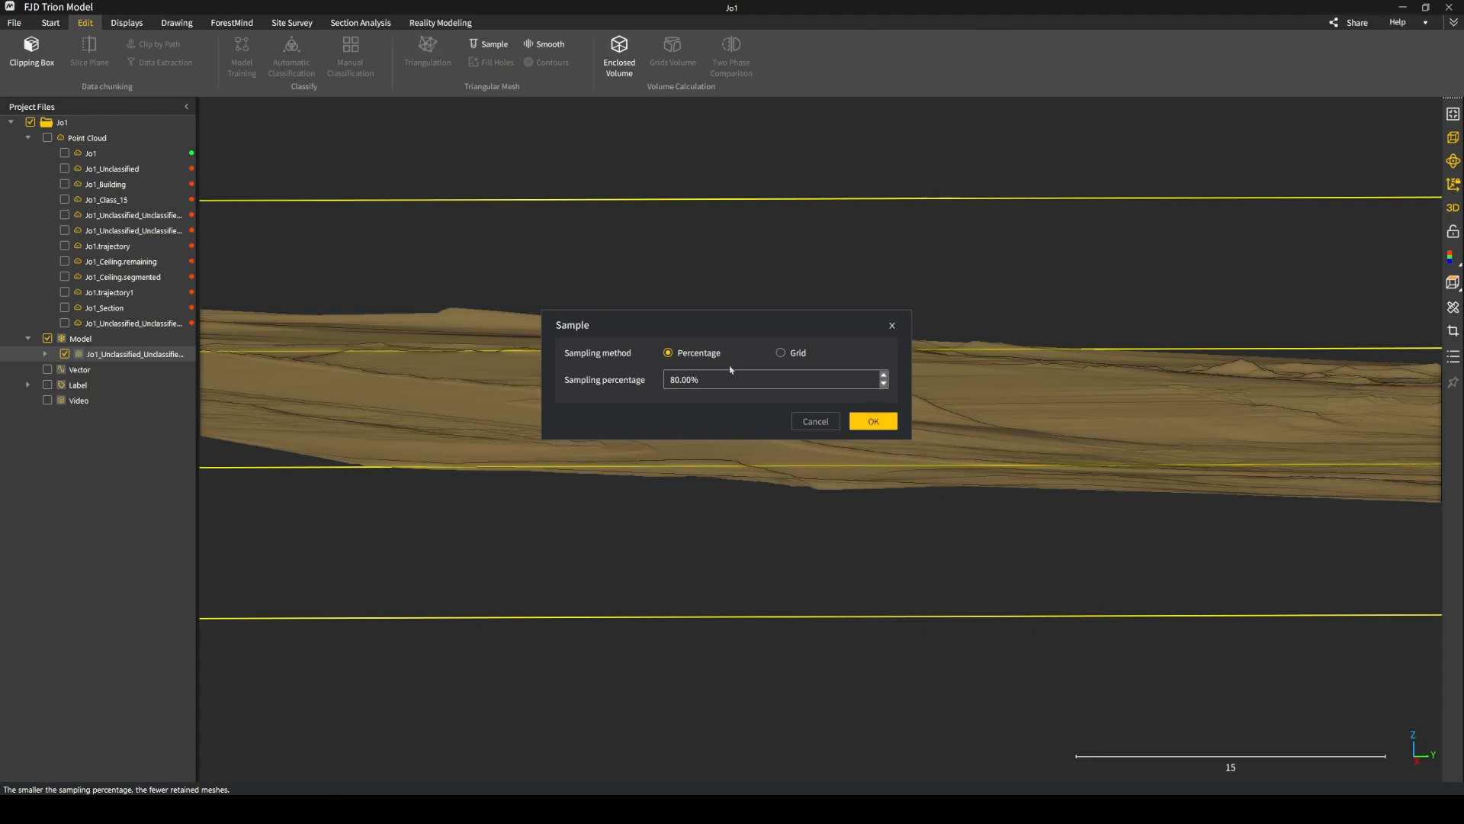
left_click(781, 353)
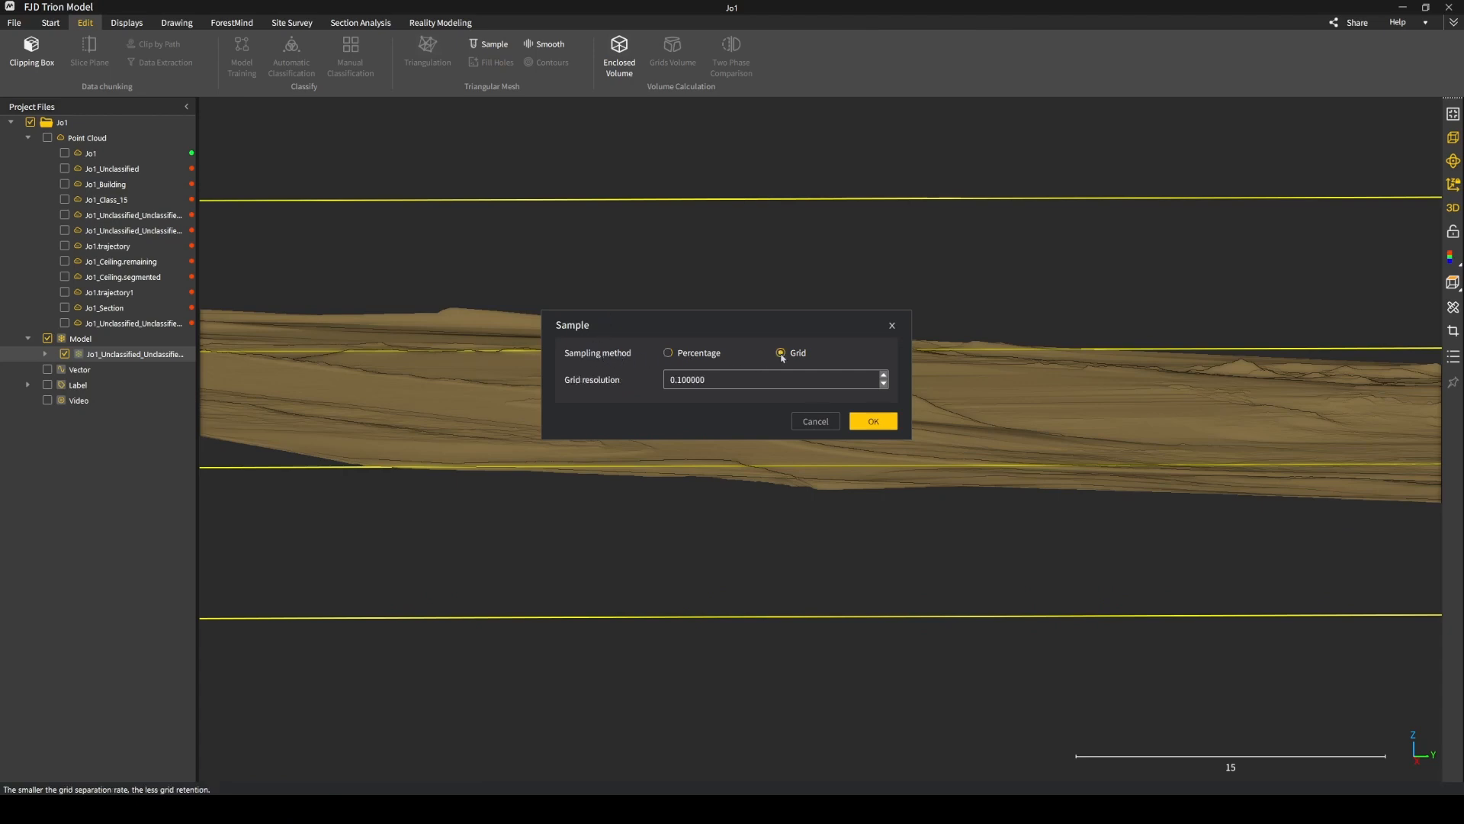
left_click(682, 379)
key("BackSpace")
left_click(873, 423)
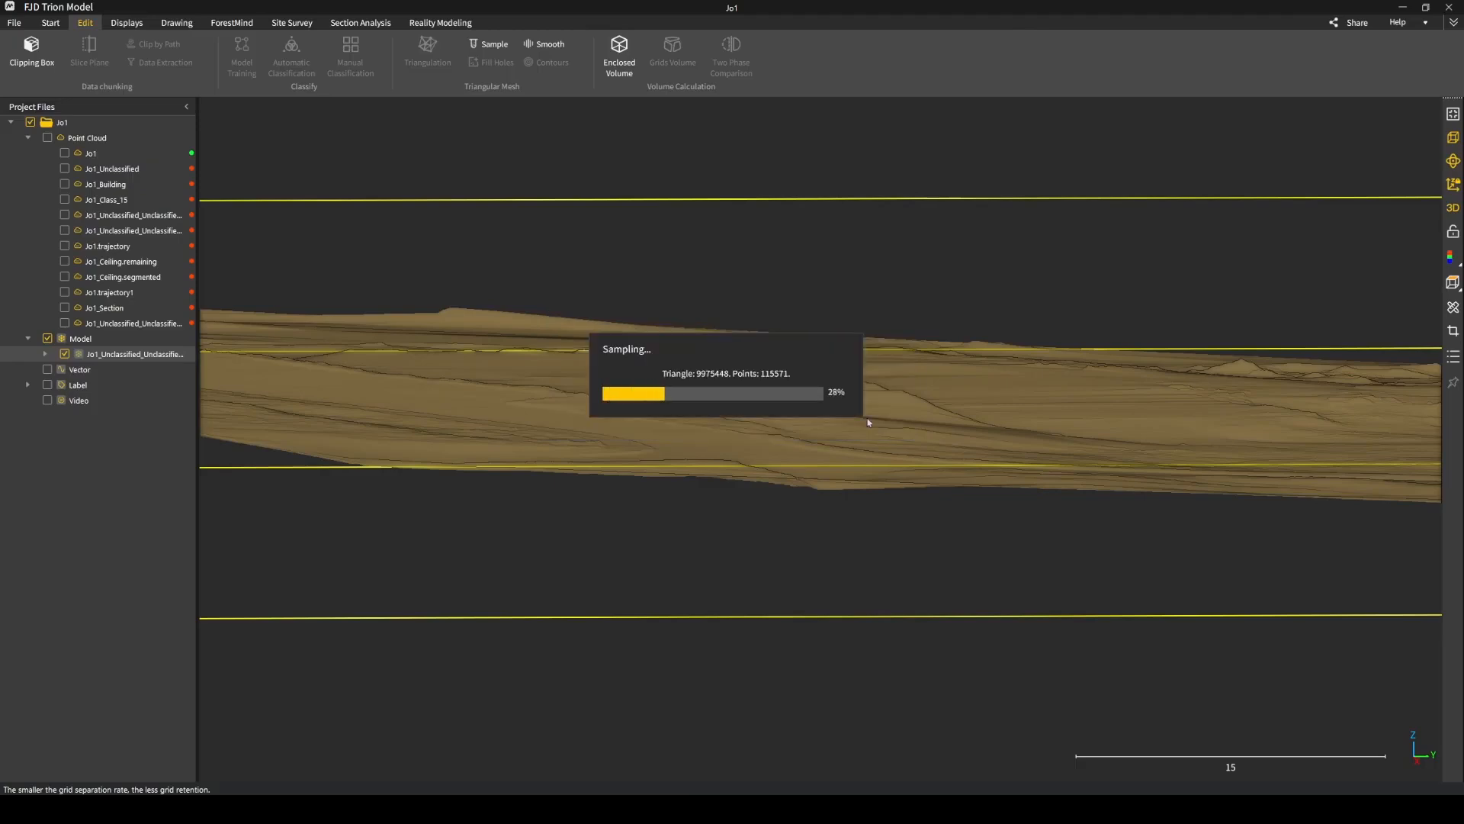
Hide the mesh model and inspect the point cloud sampled from it from several angles.
scroll(725, 412, "down", 7)
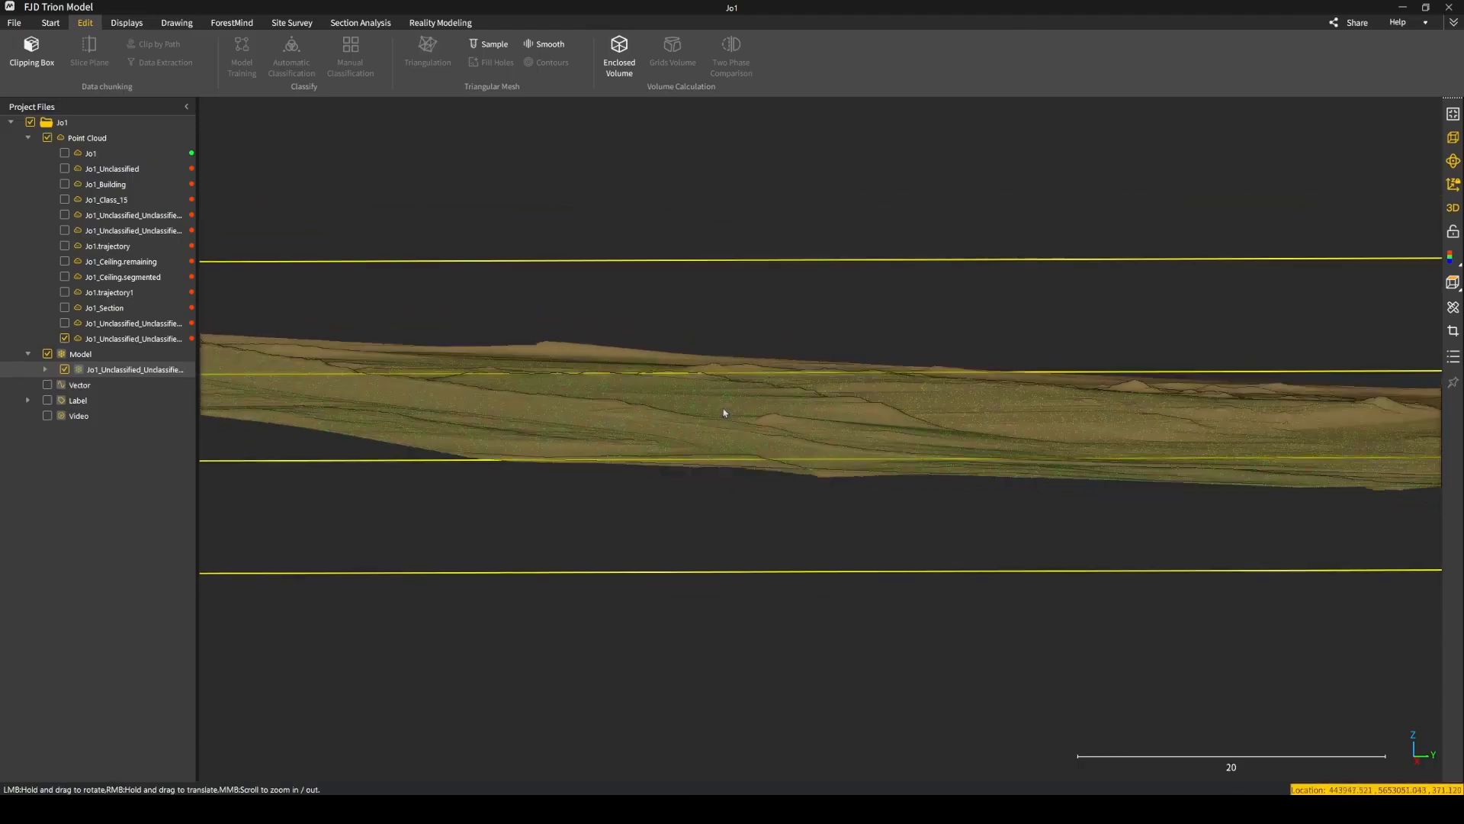
left_click_drag(814, 402, 716, 431)
scroll(717, 432, "down", 10)
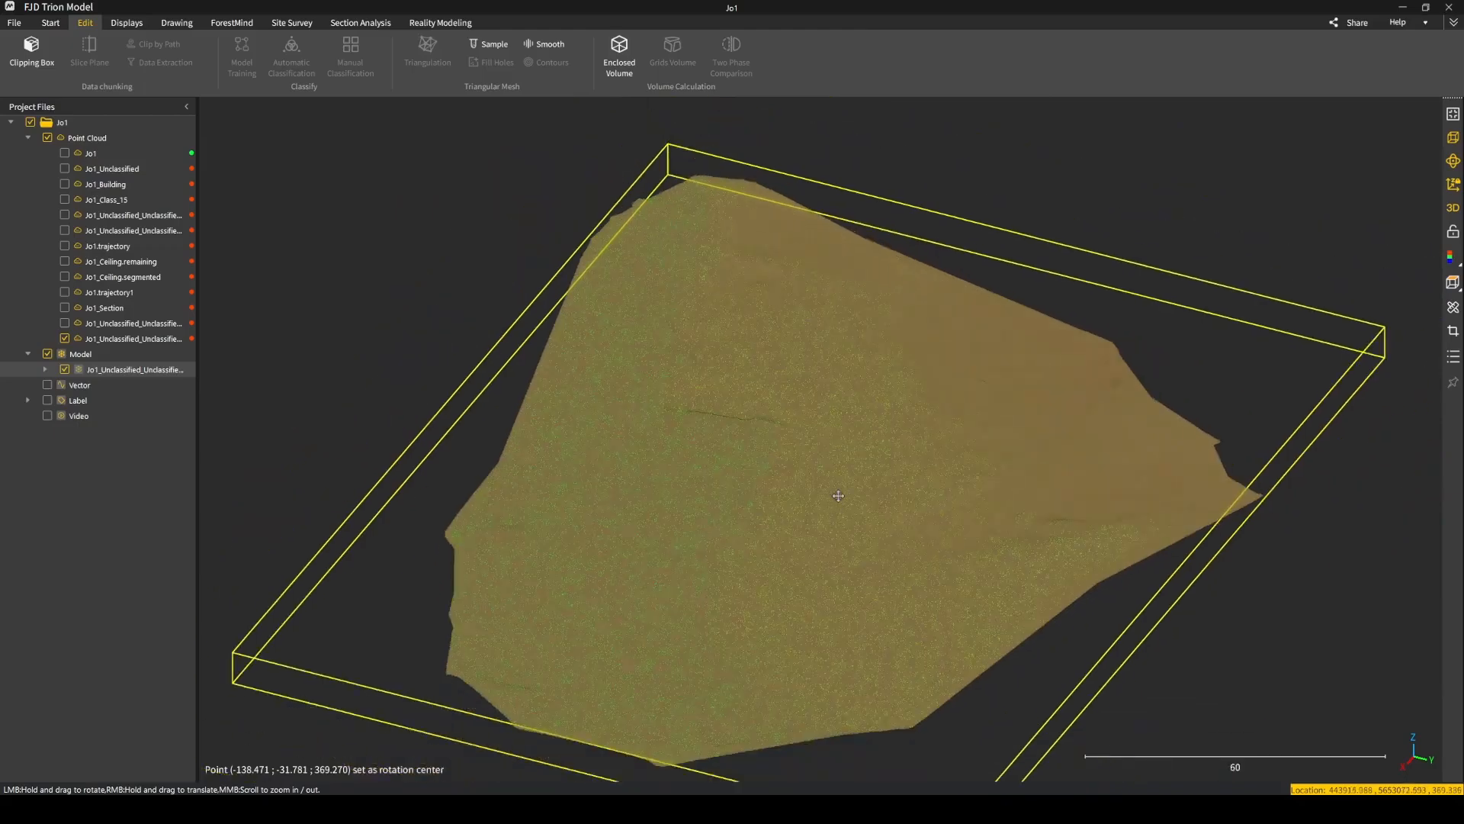
left_click(64, 369)
left_click_drag(787, 428, 622, 338)
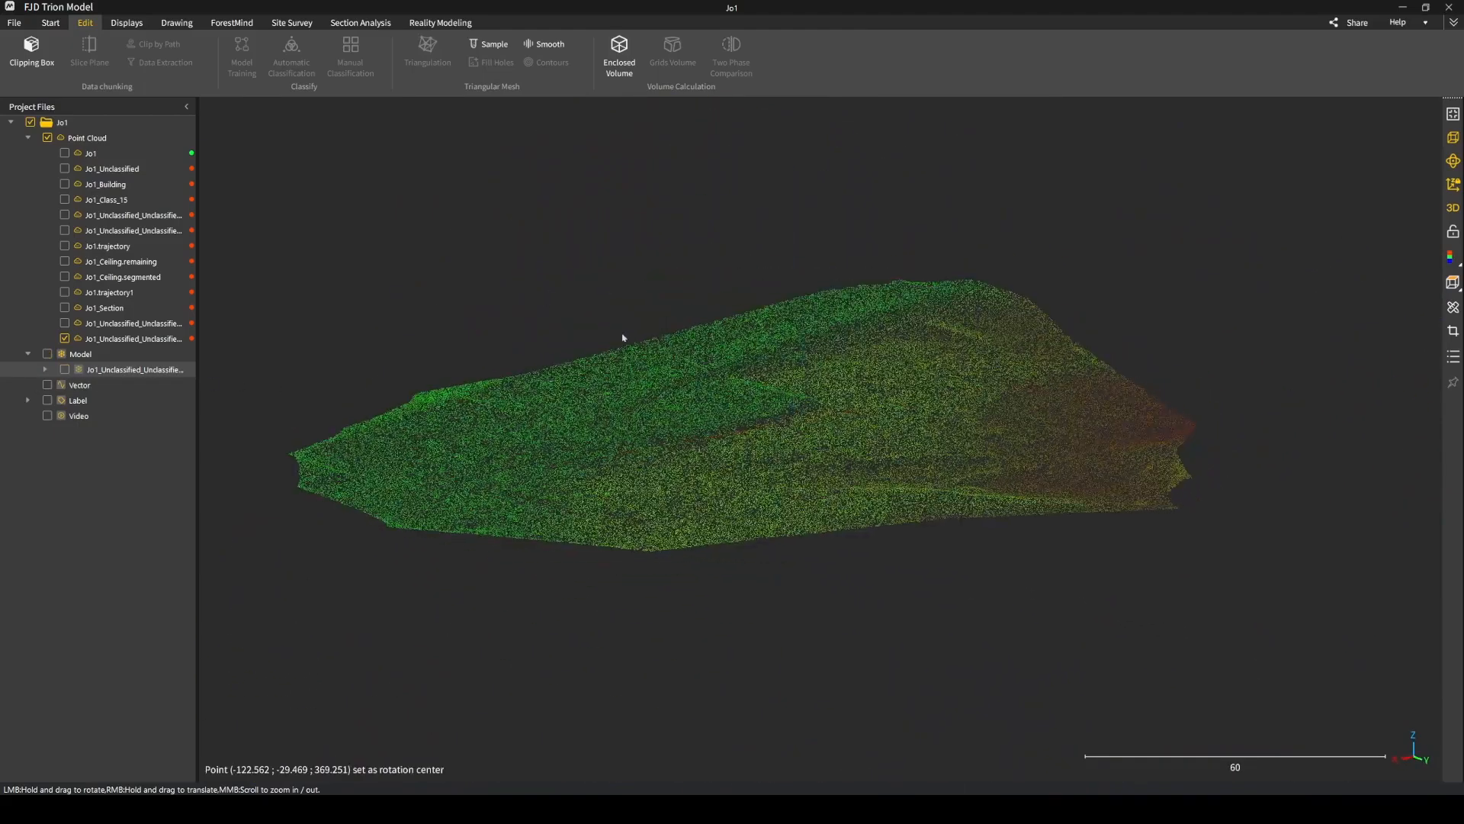
scroll(811, 427, "up", 3)
left_click_drag(902, 416, 599, 364)
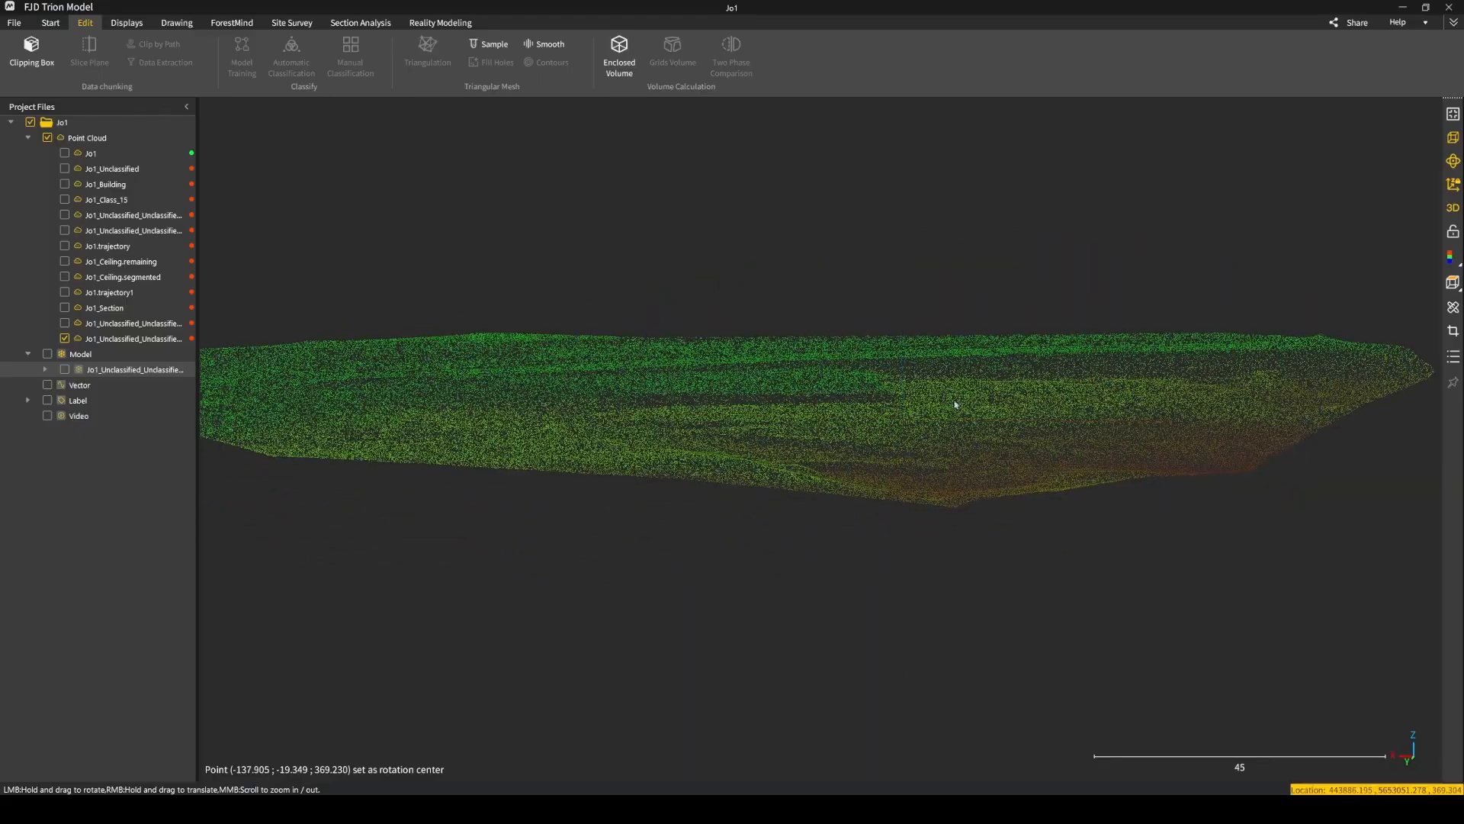
left_click_drag(954, 405, 856, 417)
scroll(807, 461, "down", 2)
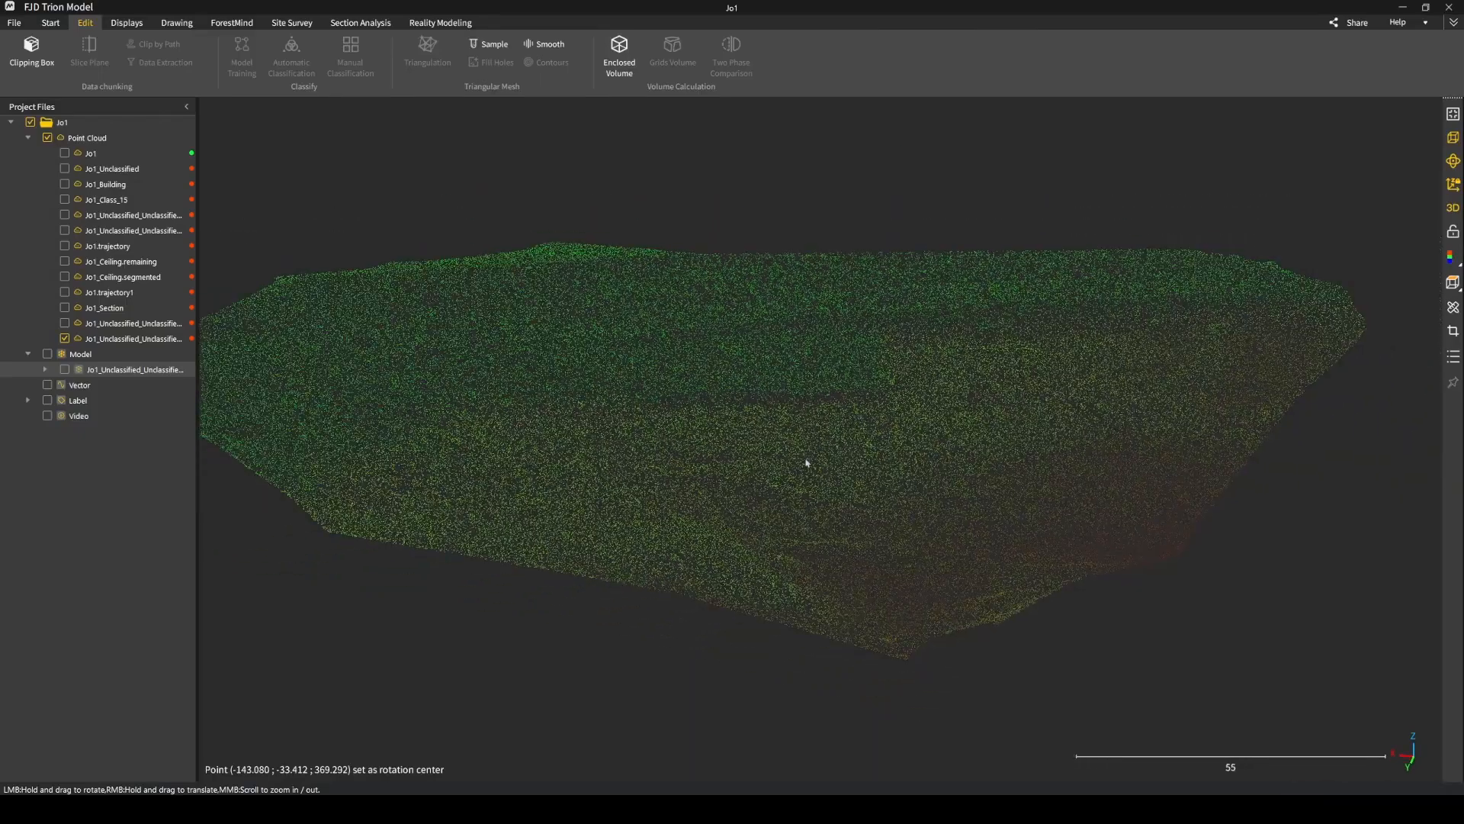
Start an orthophoto of the sampled point cloud with Height grid values as the displayed scalar.
left_click(160, 338)
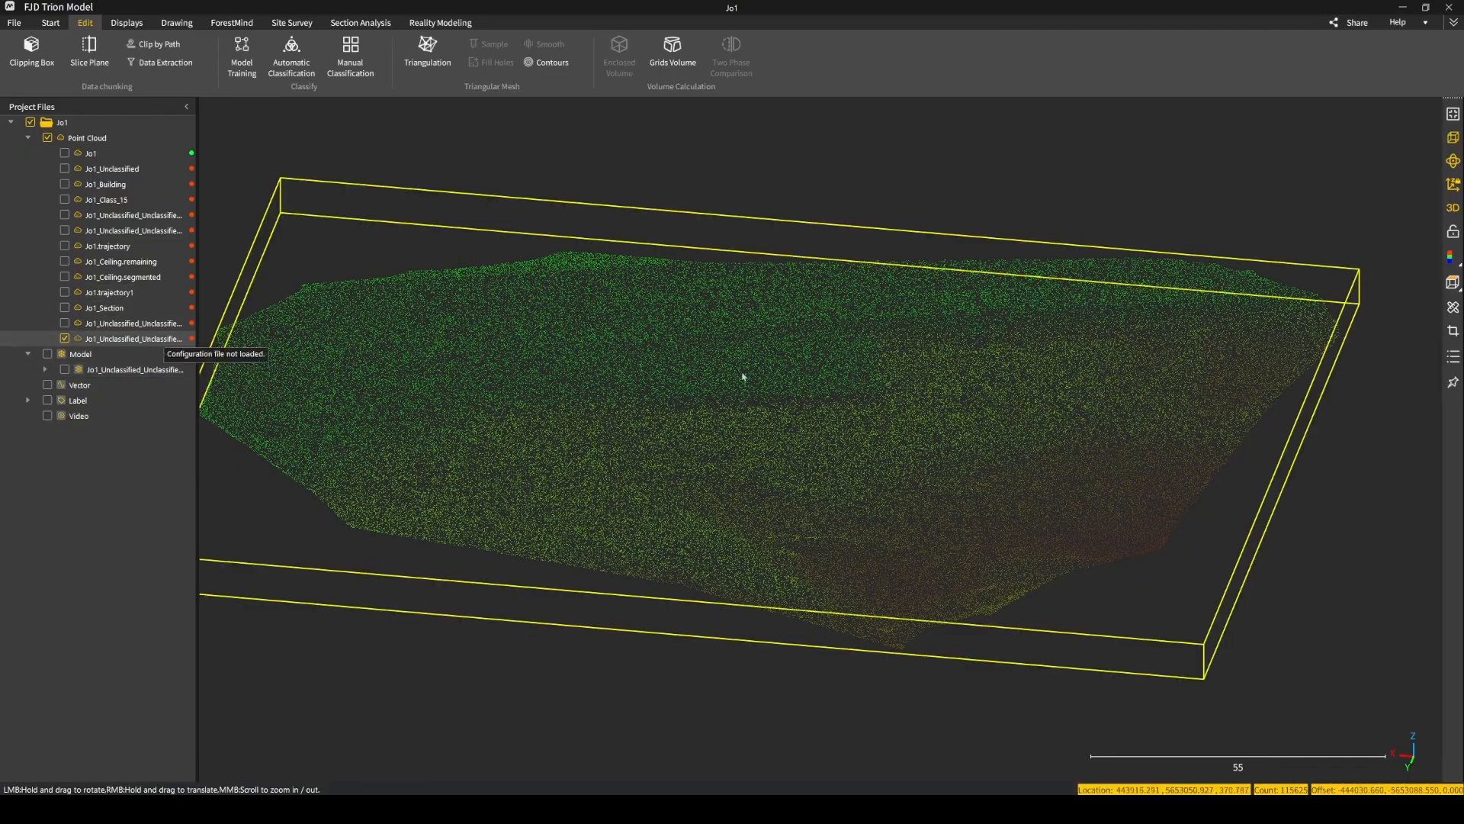
left_click(51, 23)
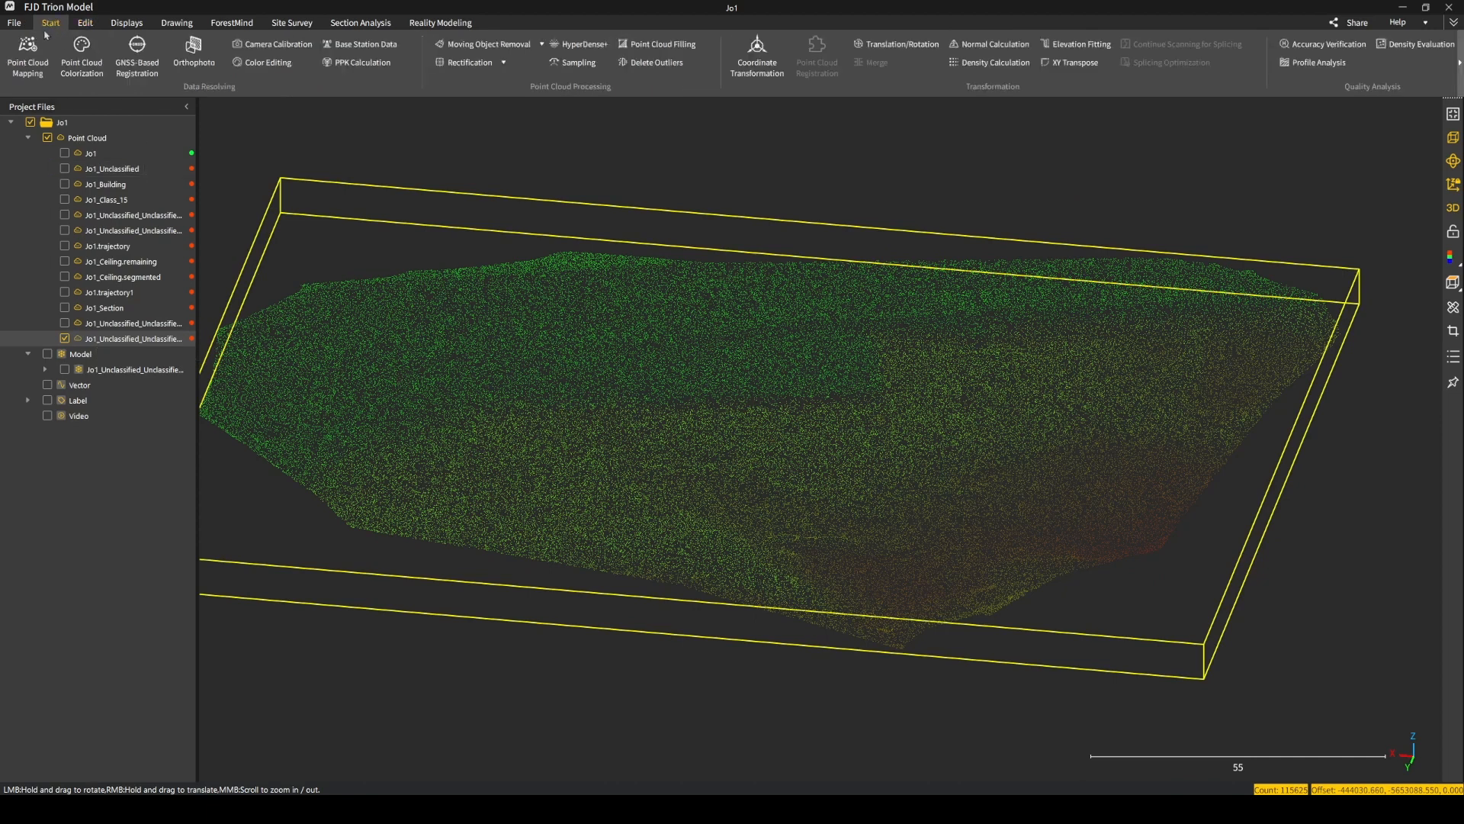
left_click(193, 50)
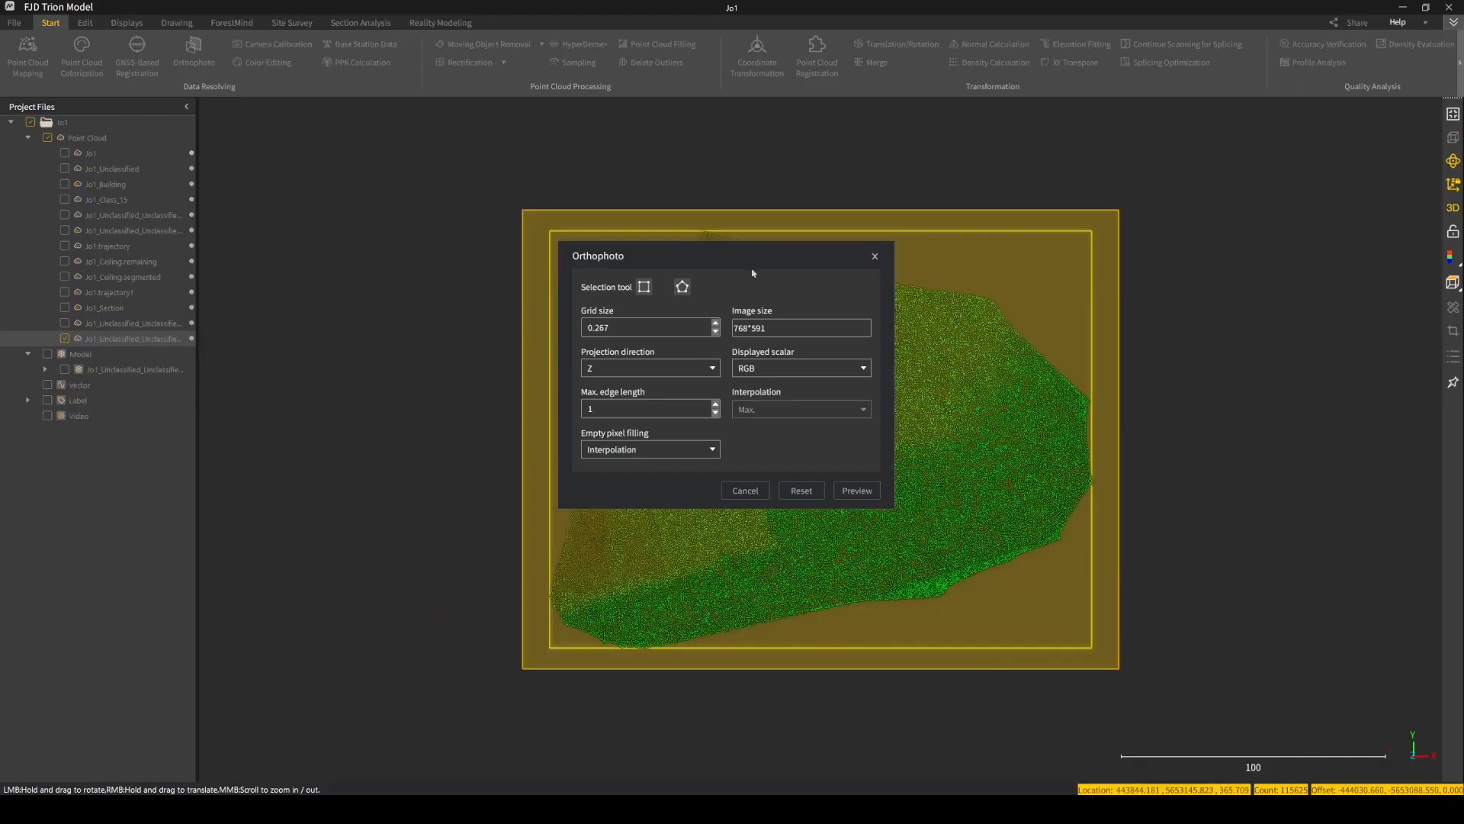
left_click_drag(771, 261, 389, 168)
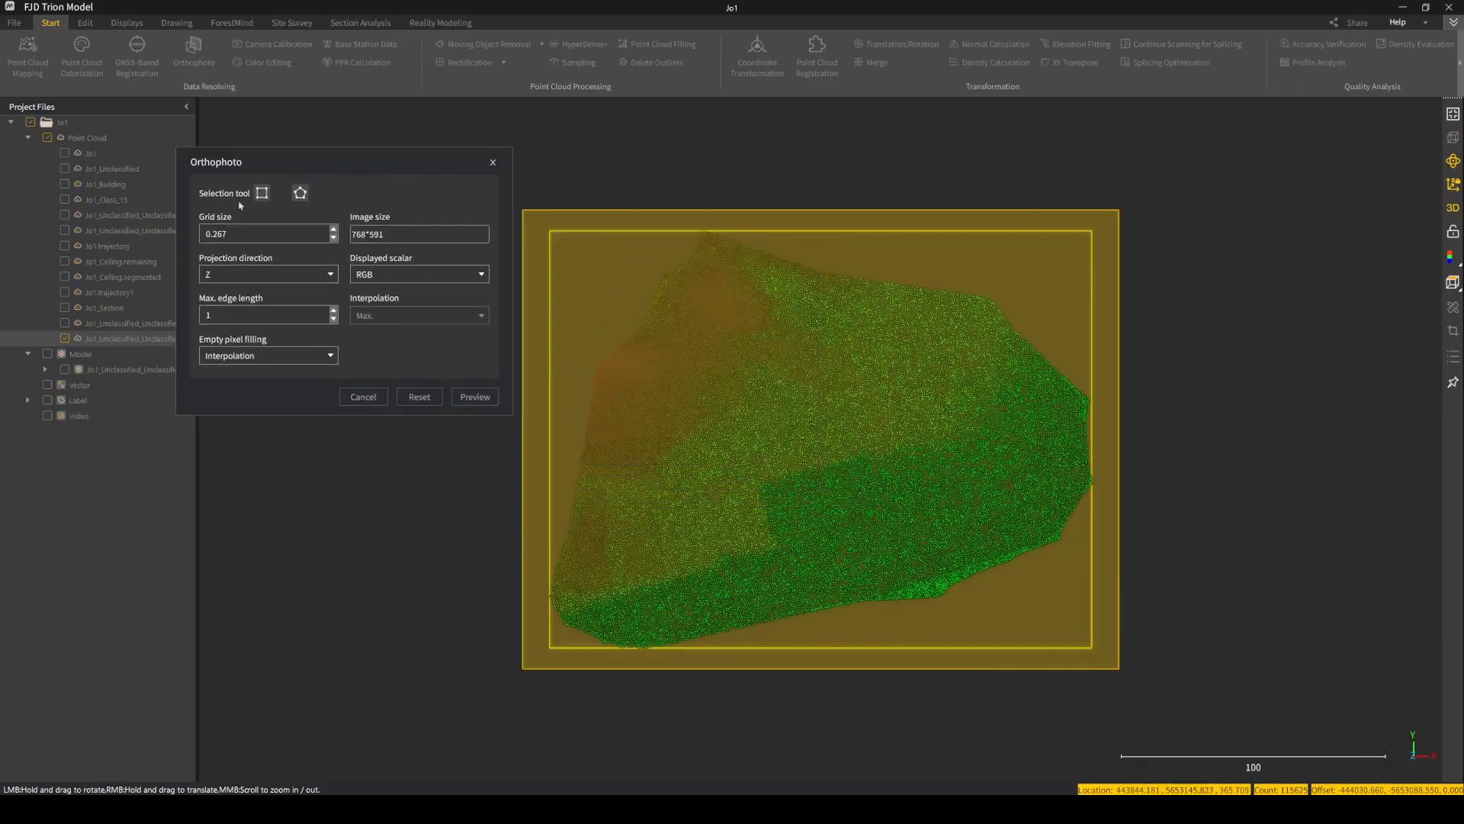
left_click(402, 274)
left_click(408, 290)
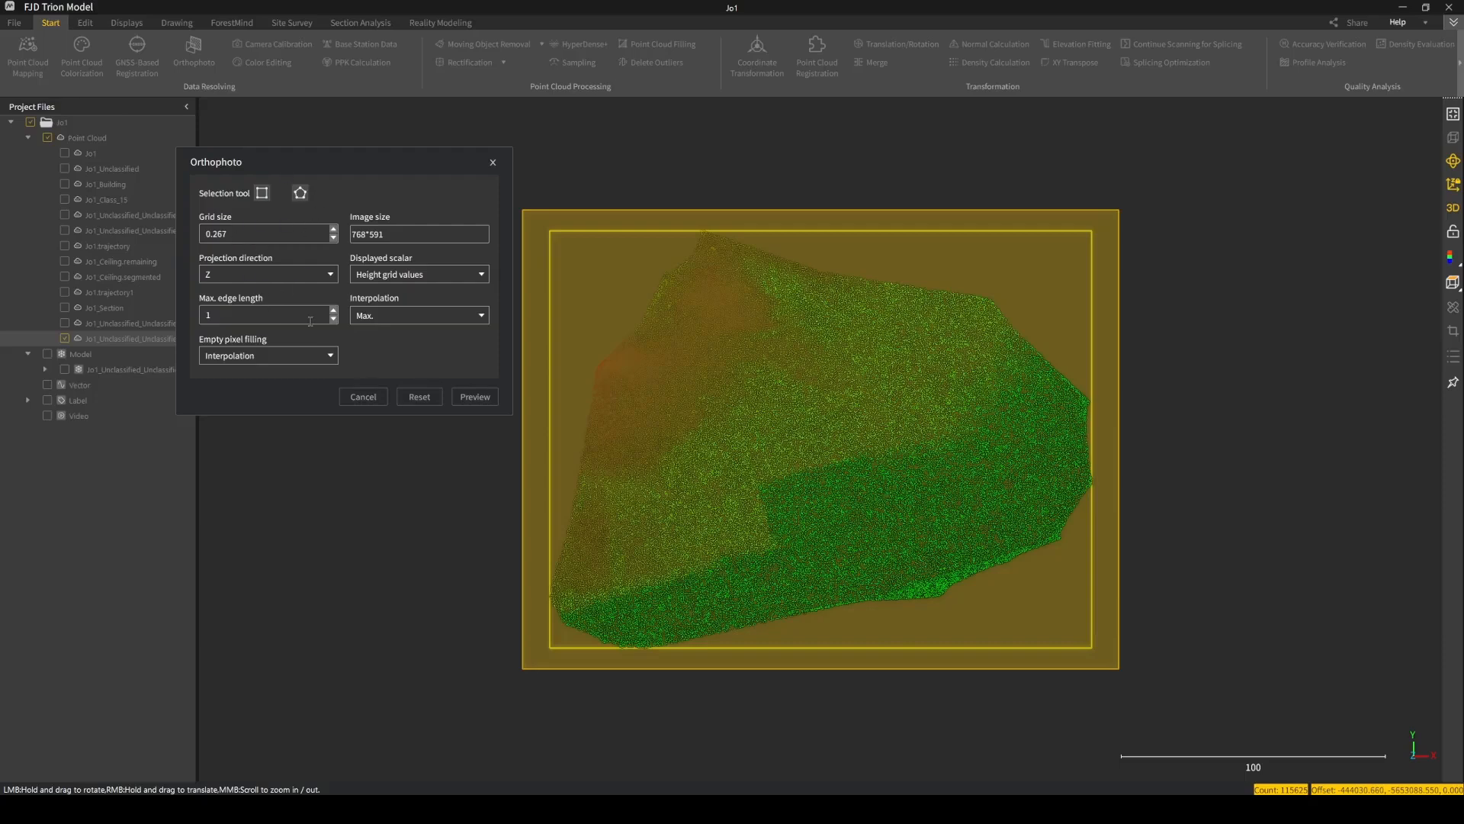
Preview the height orthophoto, examine its colour bands and pixel gaps, and close the preview.
left_click(476, 400)
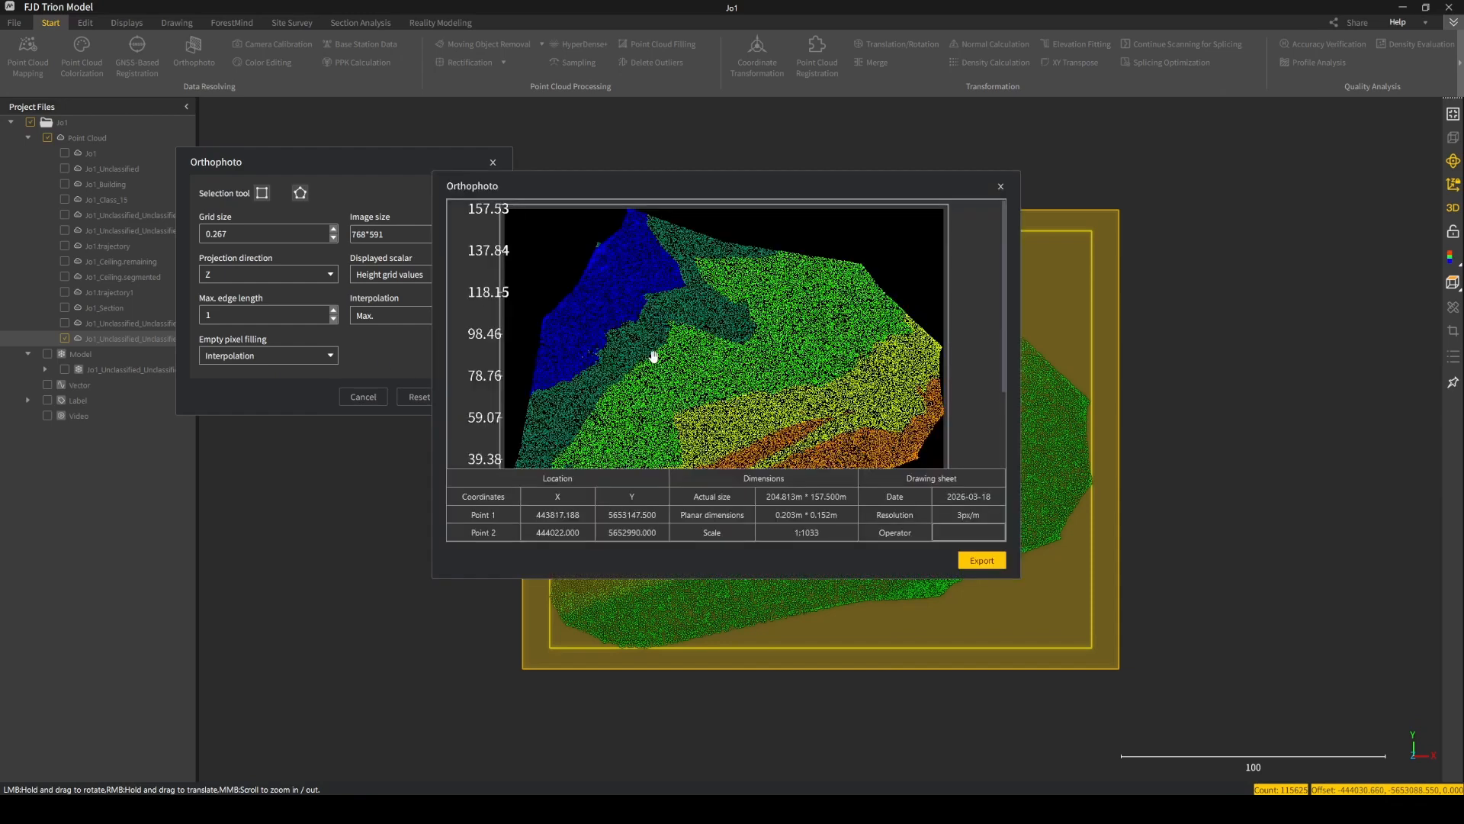
scroll(730, 412, "down", 2)
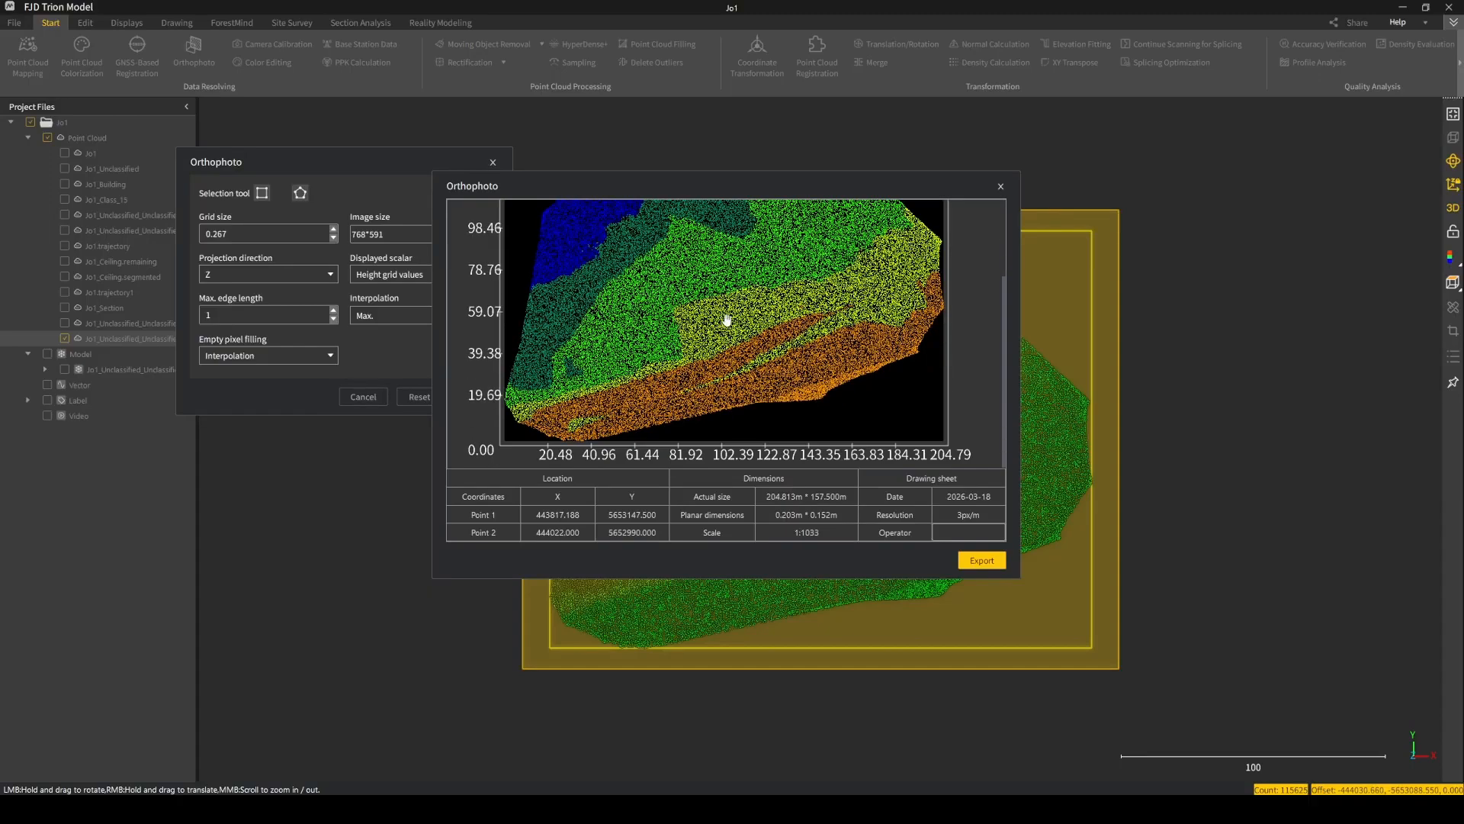
scroll(755, 346, "up", 1)
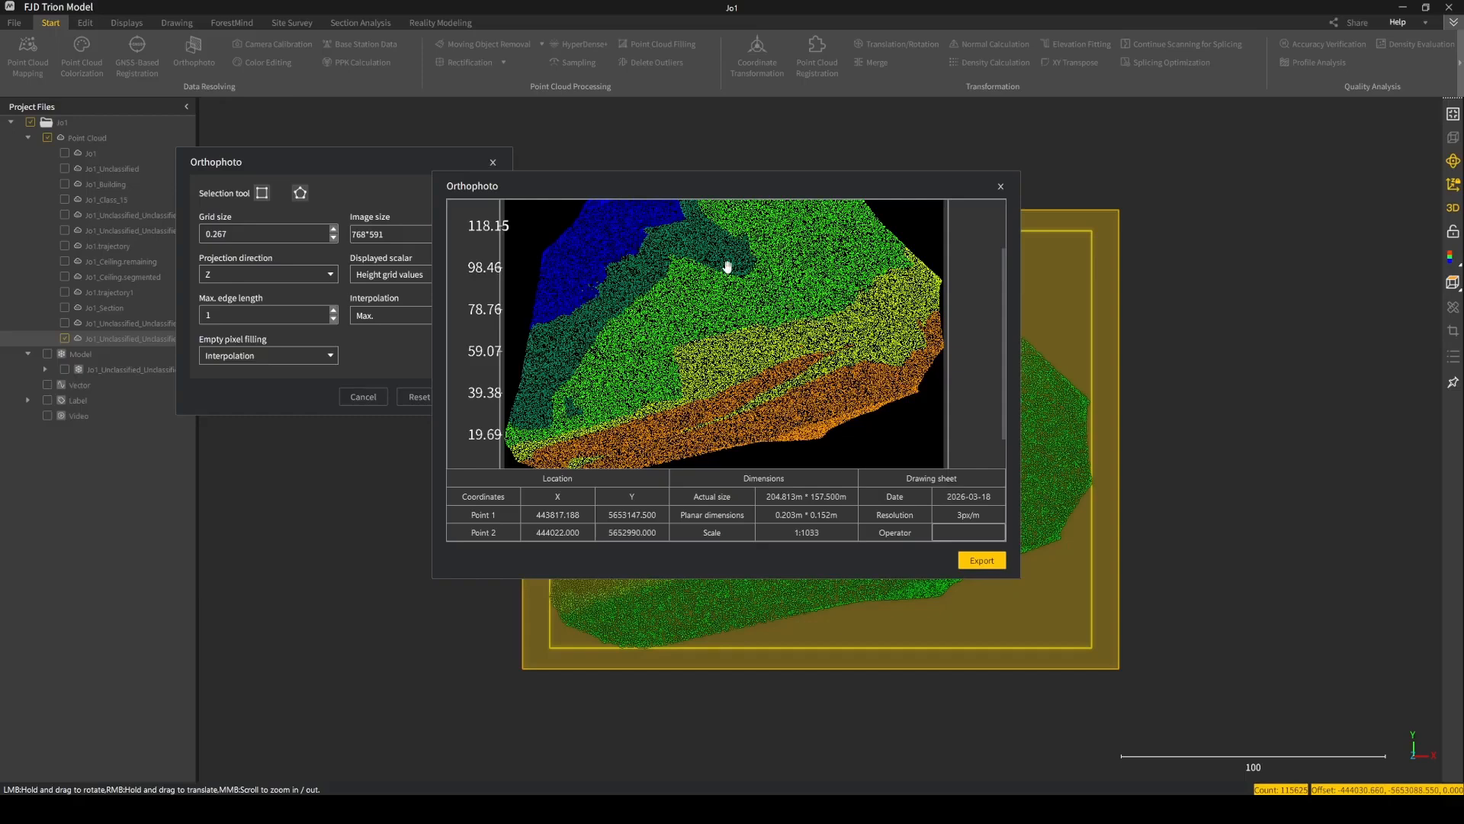
scroll(778, 277, "up", 2)
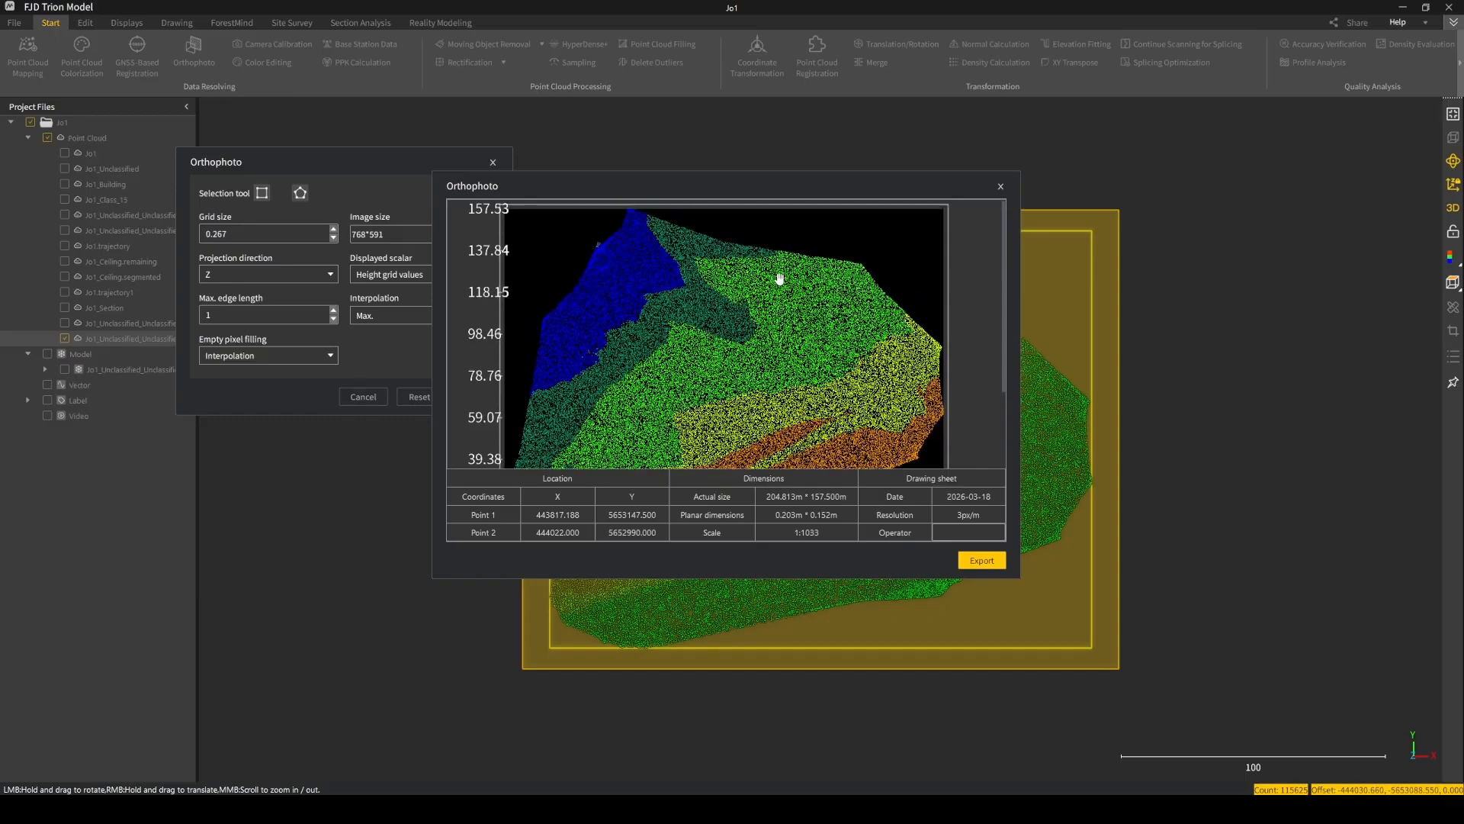
scroll(778, 349, "down", 2)
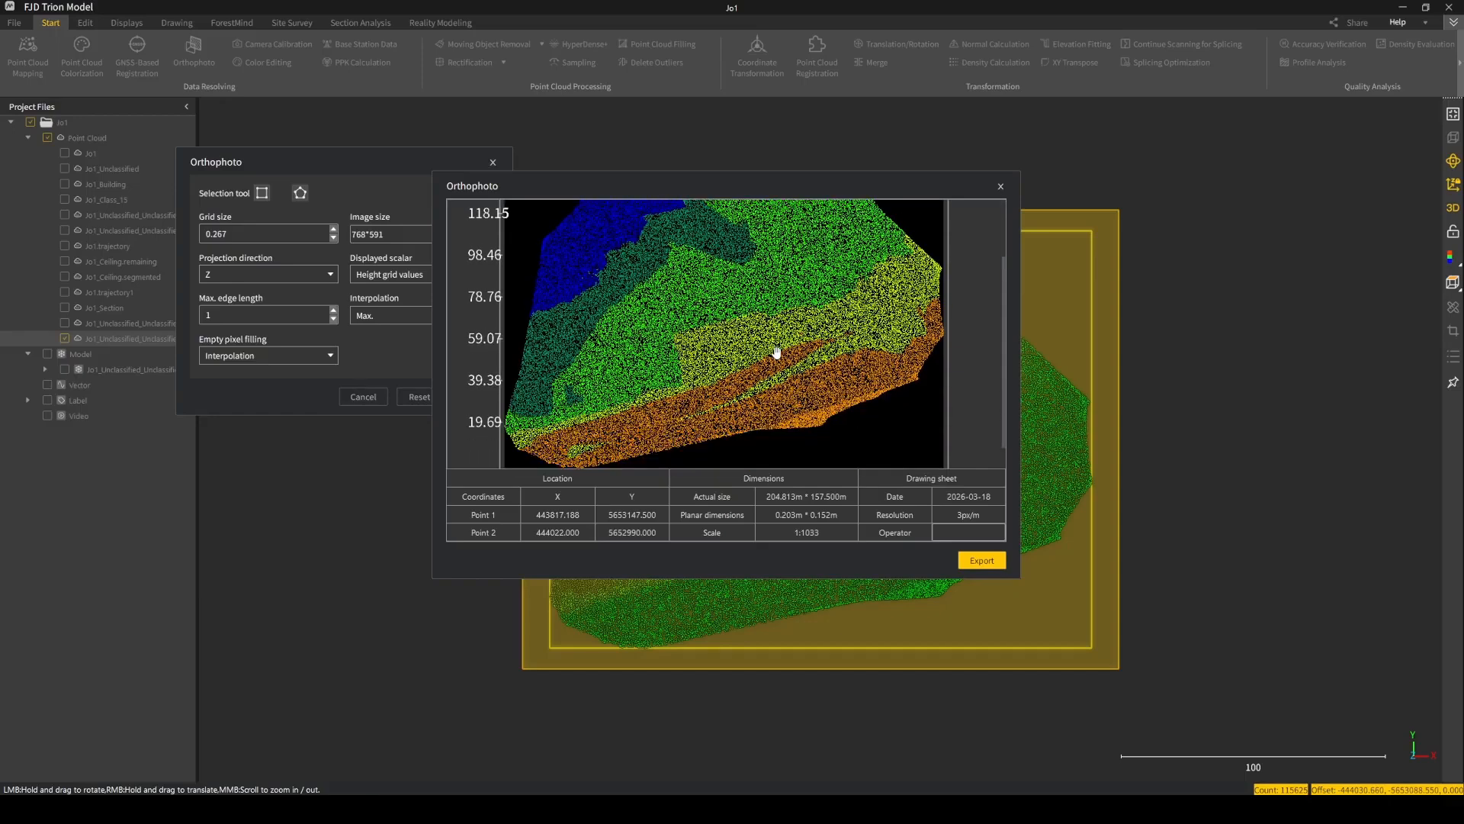
scroll(769, 352, "up", 1)
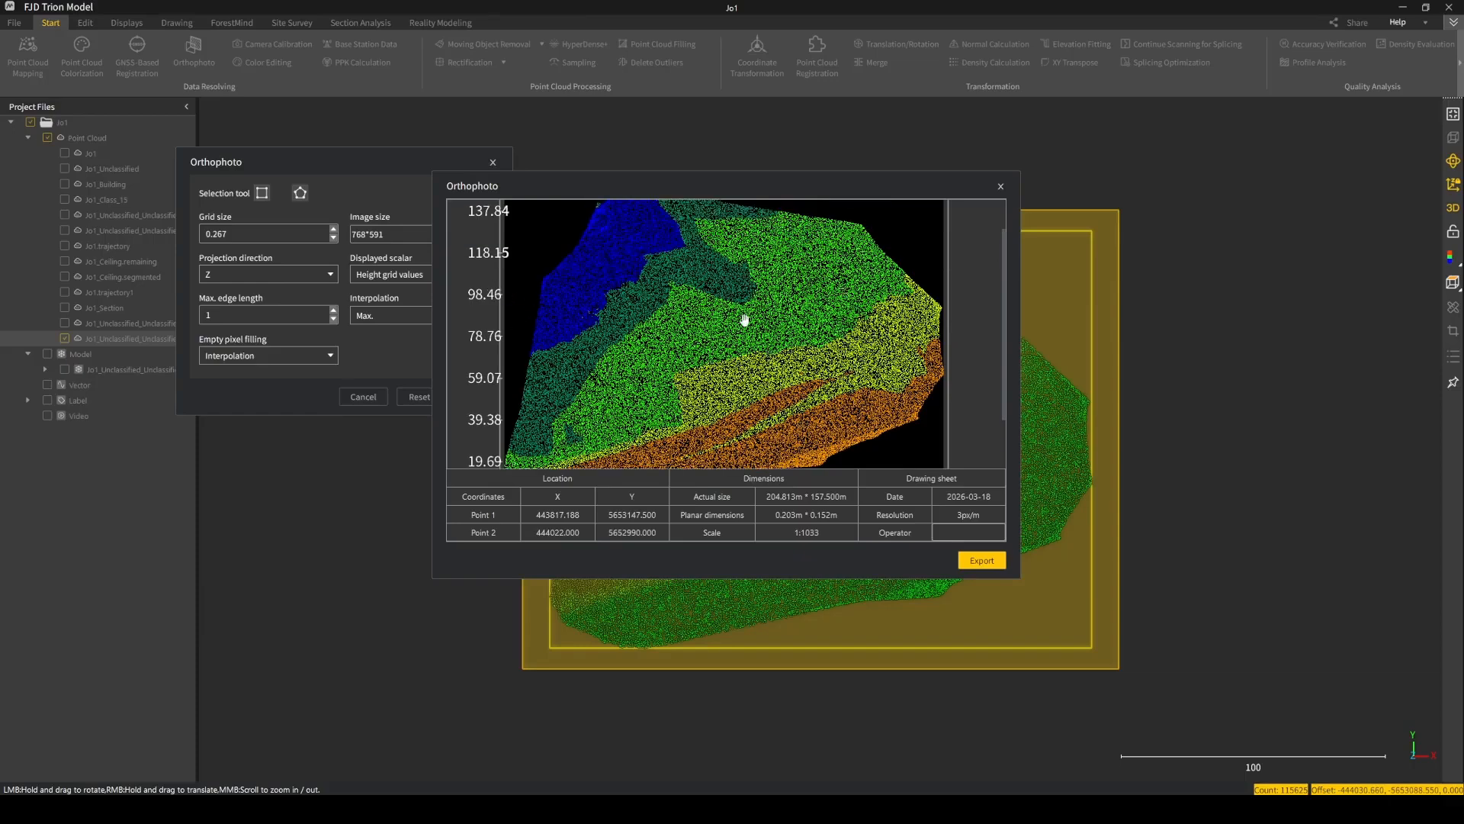
left_click(1000, 187)
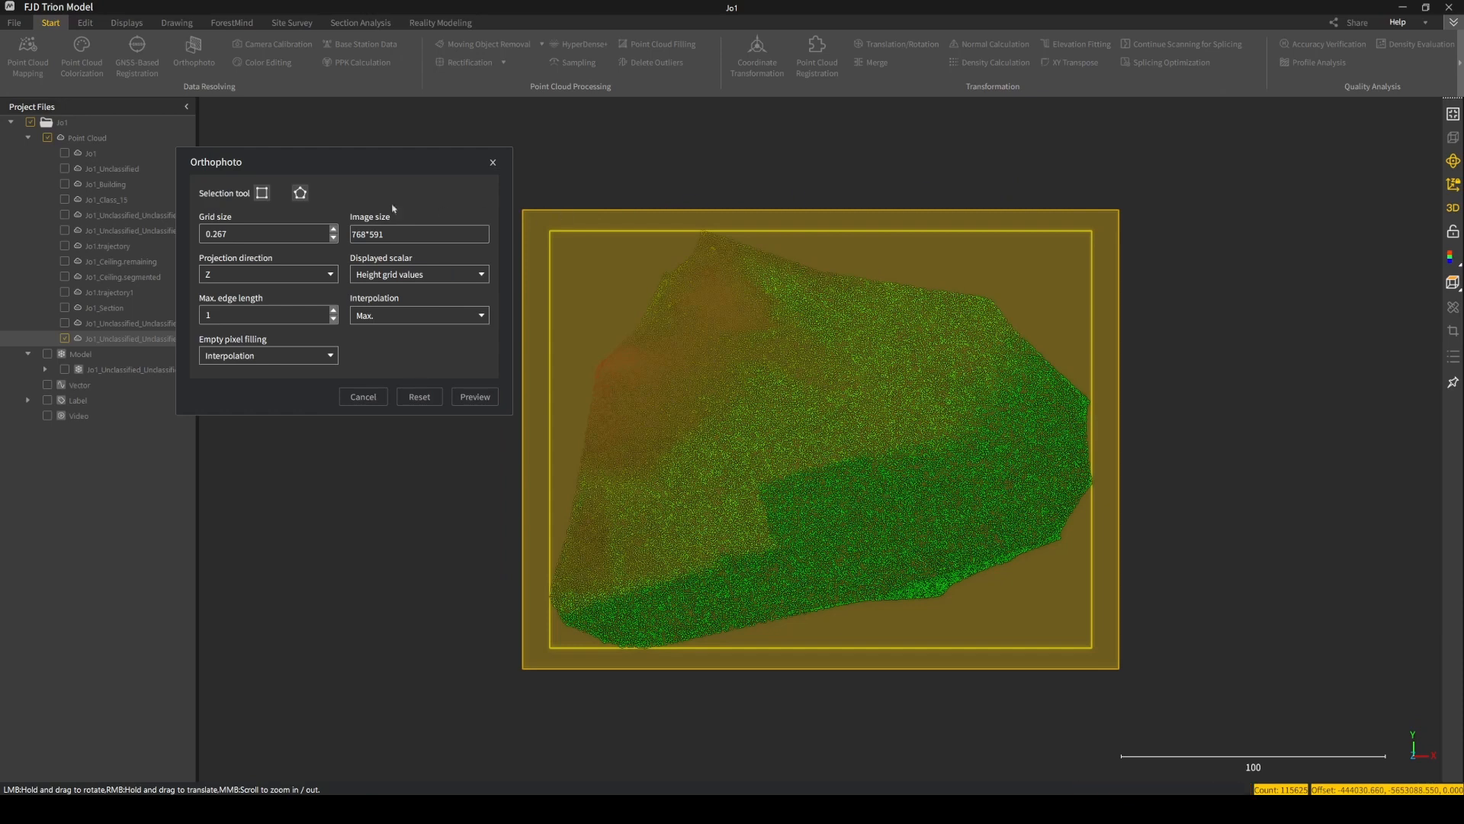
Set the orthophoto's maximum edge length to 5 and check the preview.
double_click(208, 314)
scroll(229, 314, "up", 1)
left_click(466, 396)
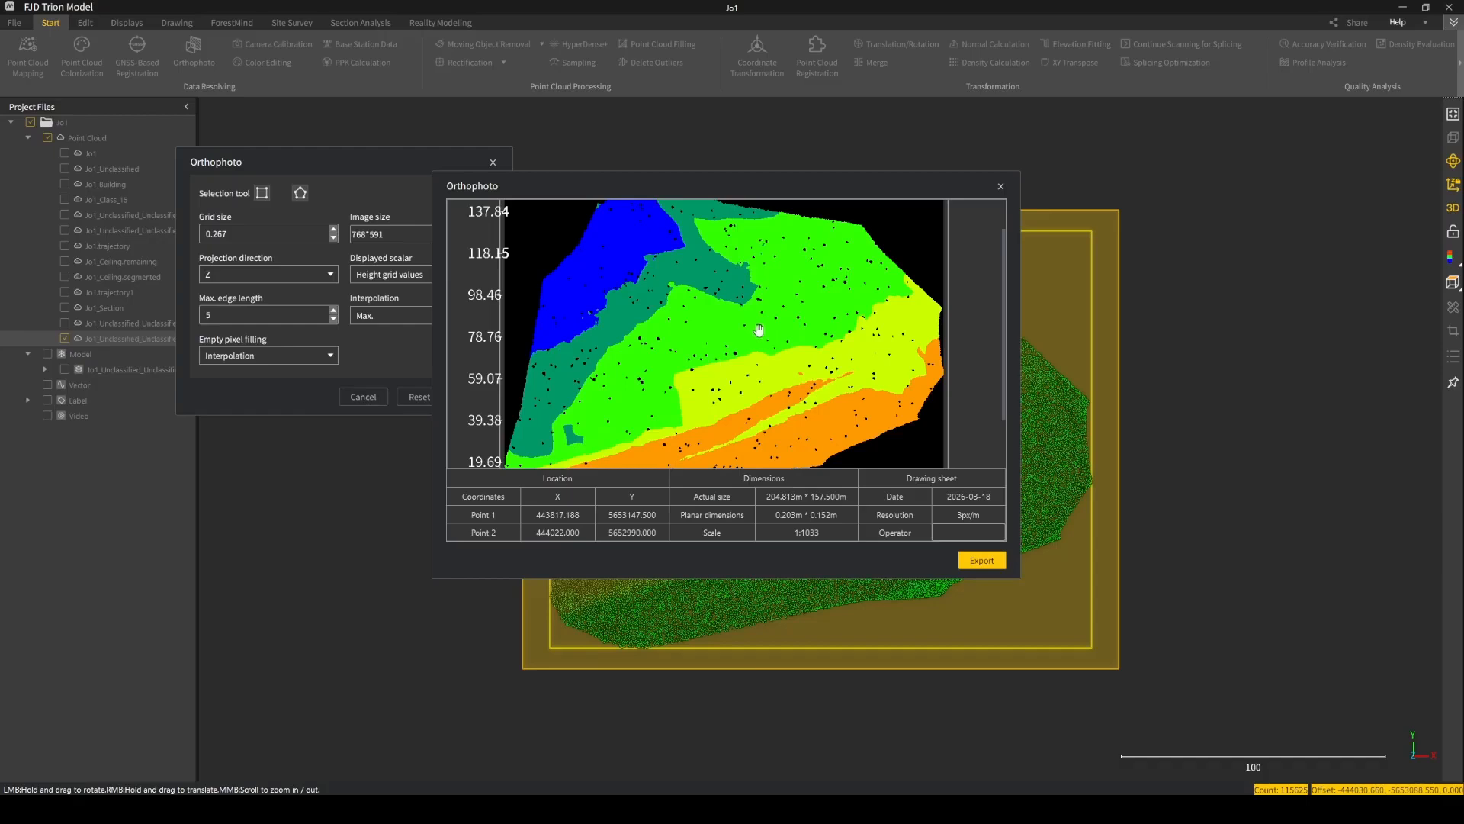
left_click(1001, 187)
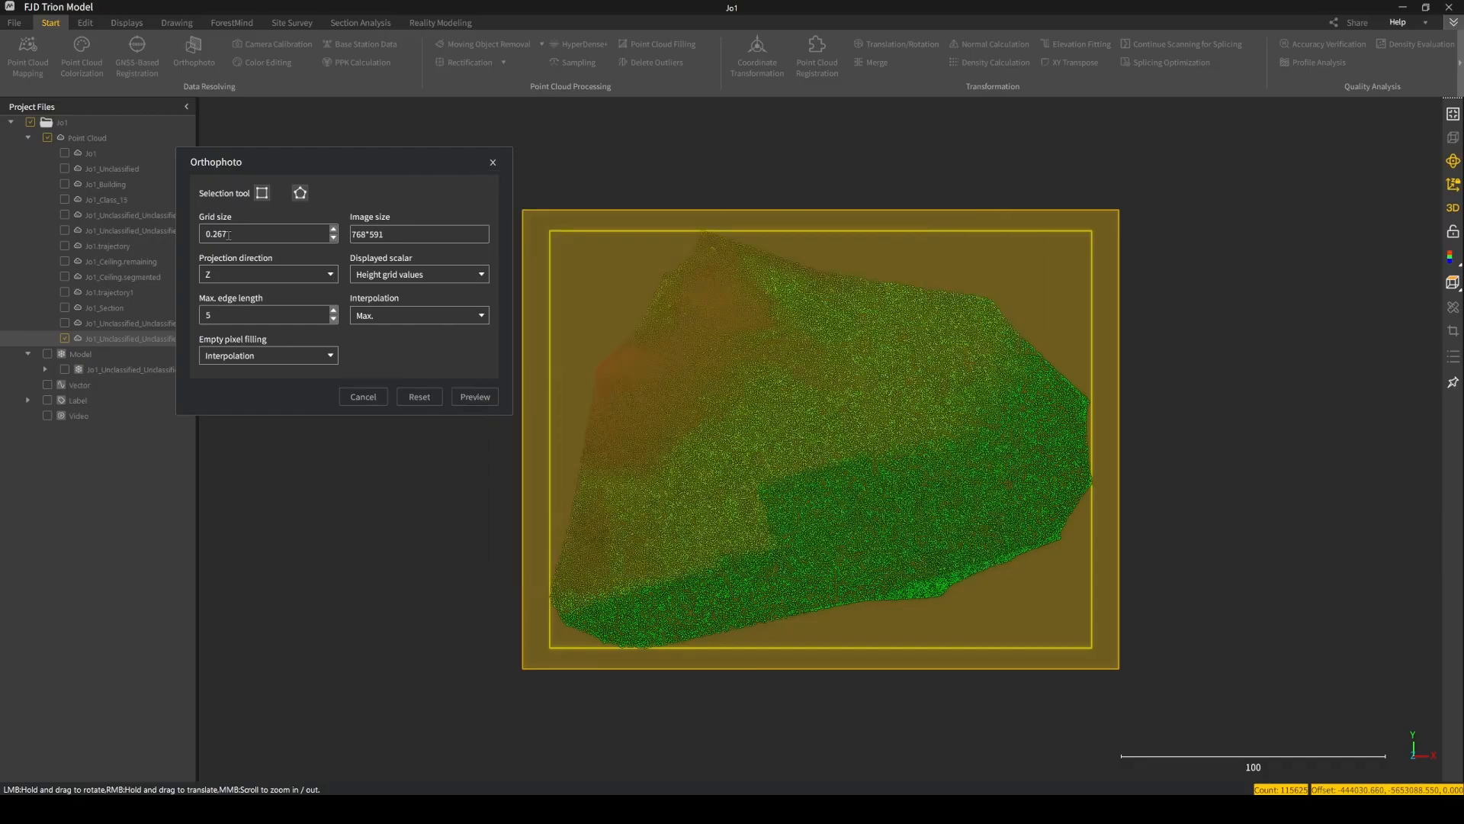
Reduce the orthophoto's grid size to 0.164 and check the preview.
scroll(247, 234, "down", 2)
scroll(247, 230, "down", 6)
scroll(244, 231, "down", 4)
scroll(244, 231, "down", 2)
scroll(243, 231, "down", 7)
scroll(243, 231, "down", 6)
left_click(472, 398)
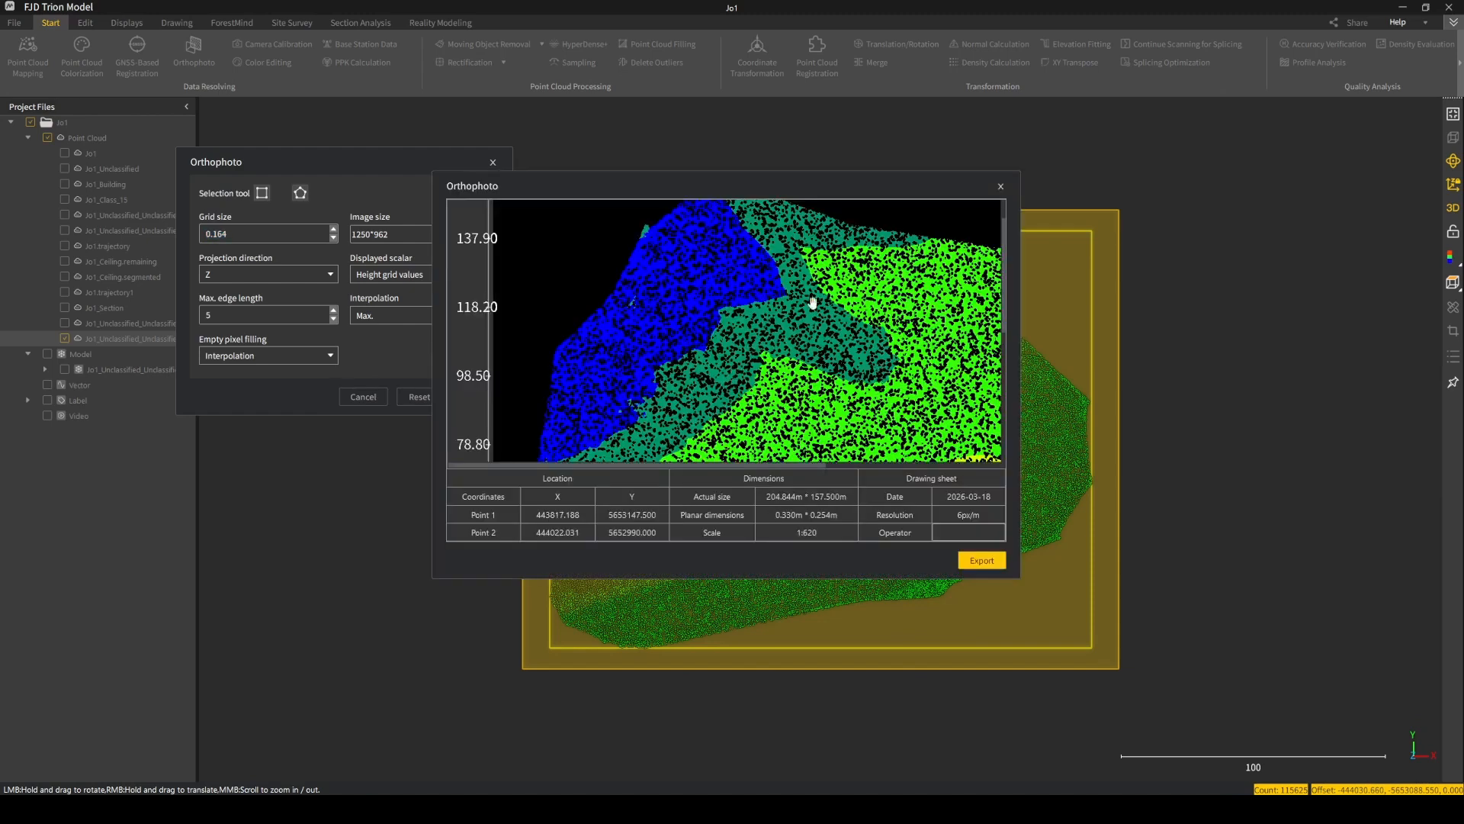
left_click(1001, 188)
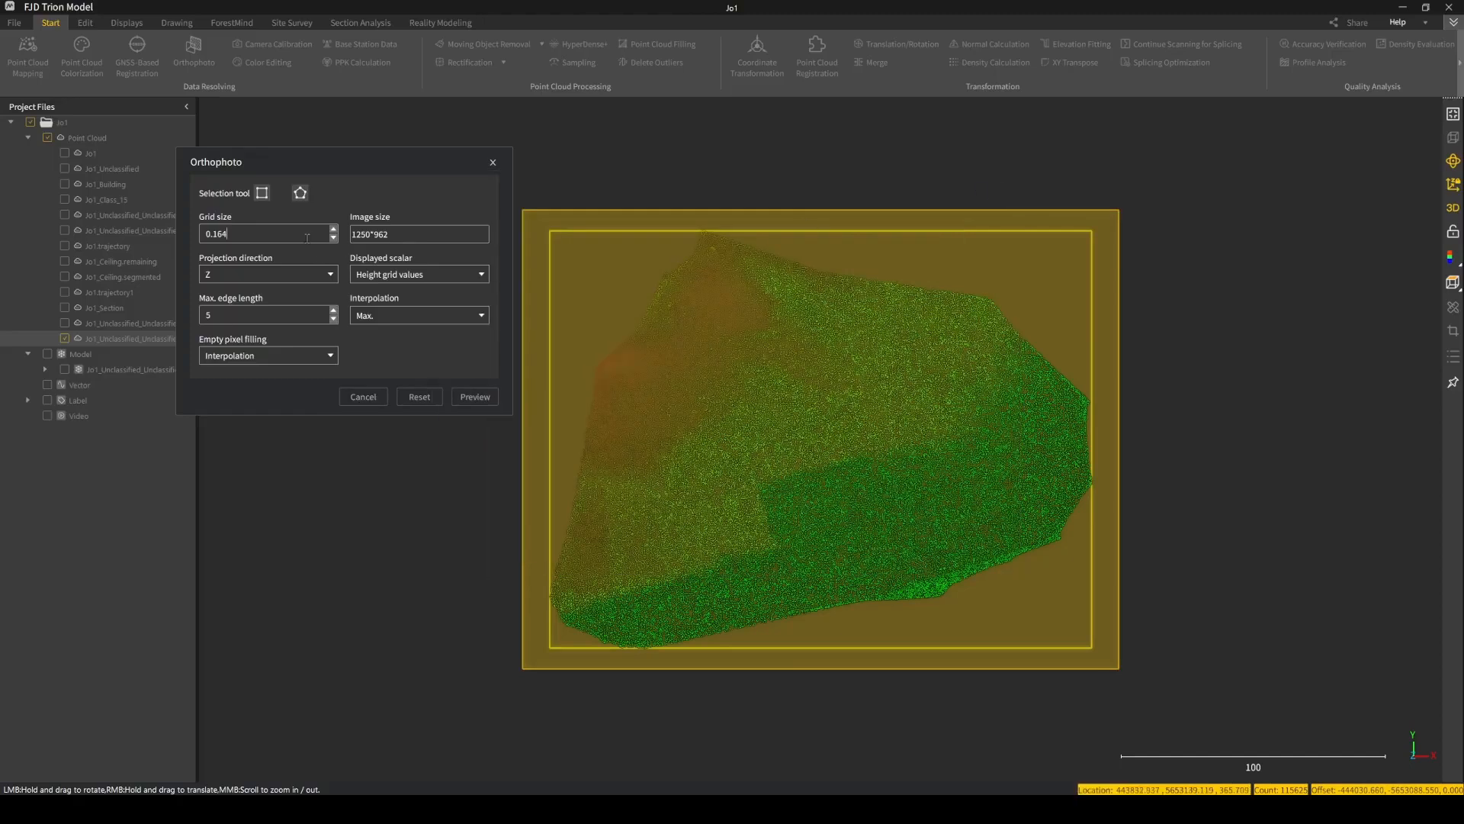
Set the orthophoto's grid size to 0.124 and check the preview.
scroll(307, 239, "down", 6)
left_click(474, 397)
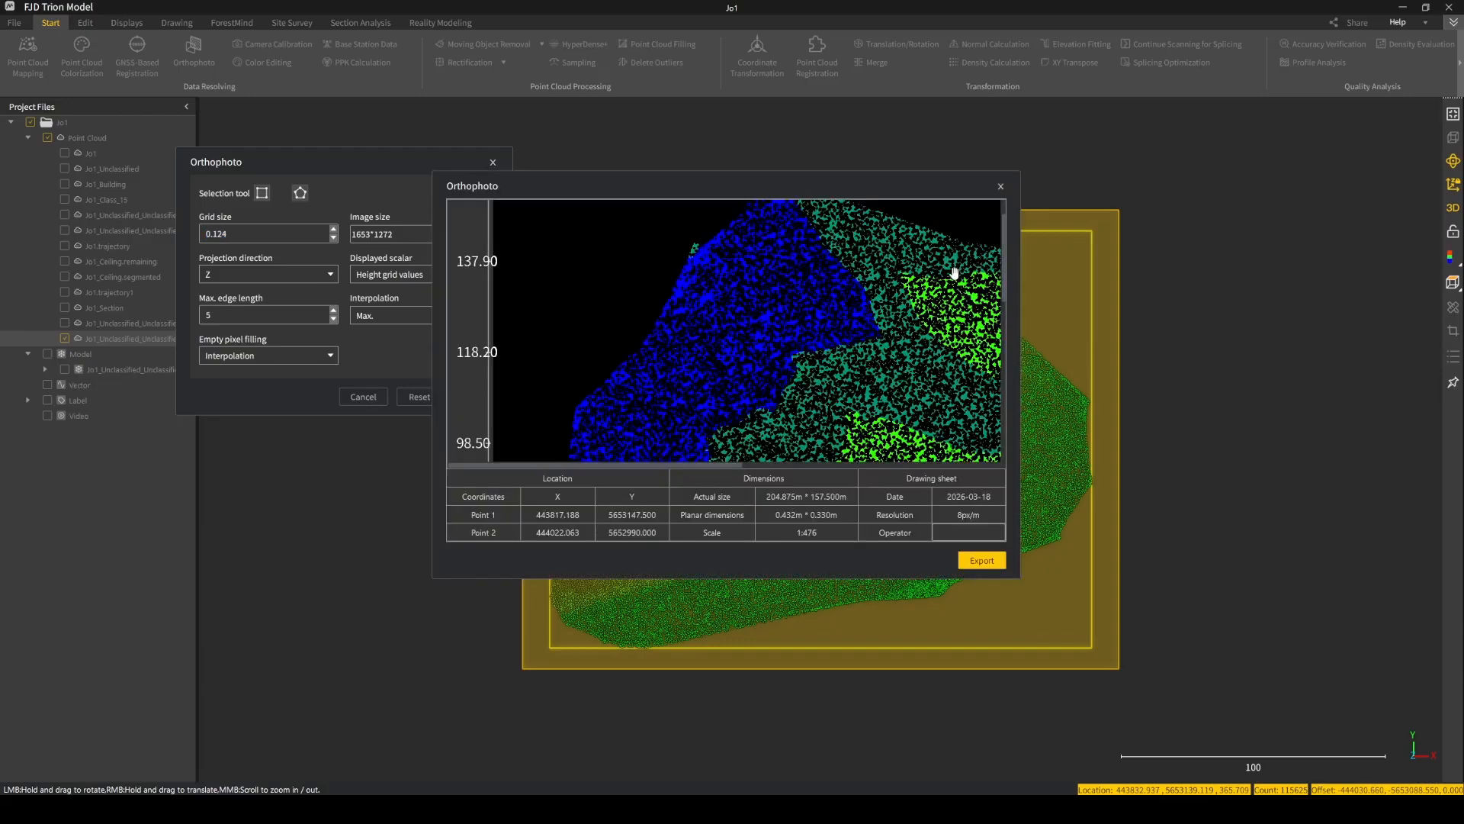
left_click(1000, 187)
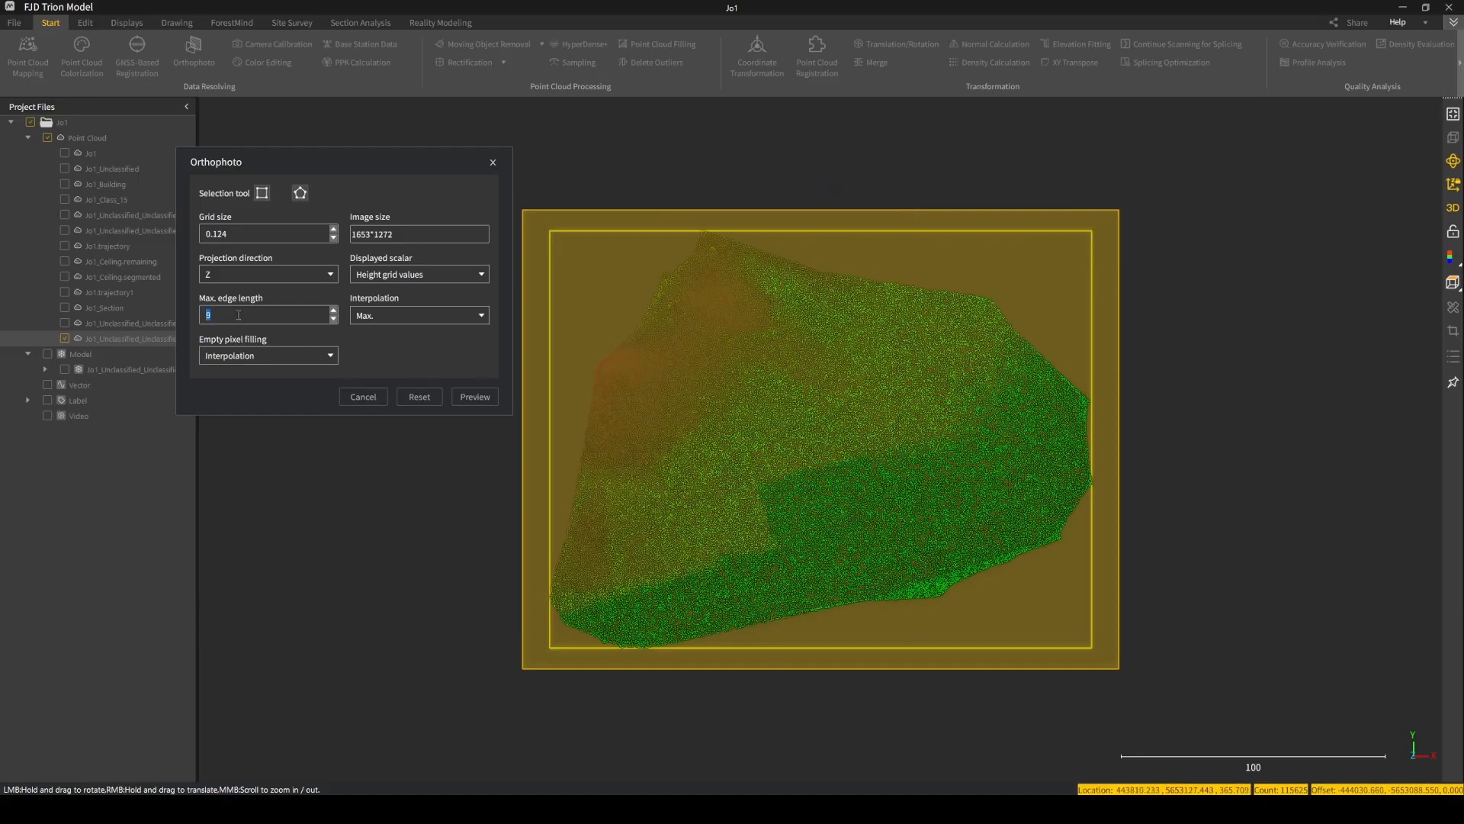
Raise the orthophoto's maximum edge length to 17 and preview the image again.
left_click(471, 396)
left_click(1000, 186)
left_click(472, 394)
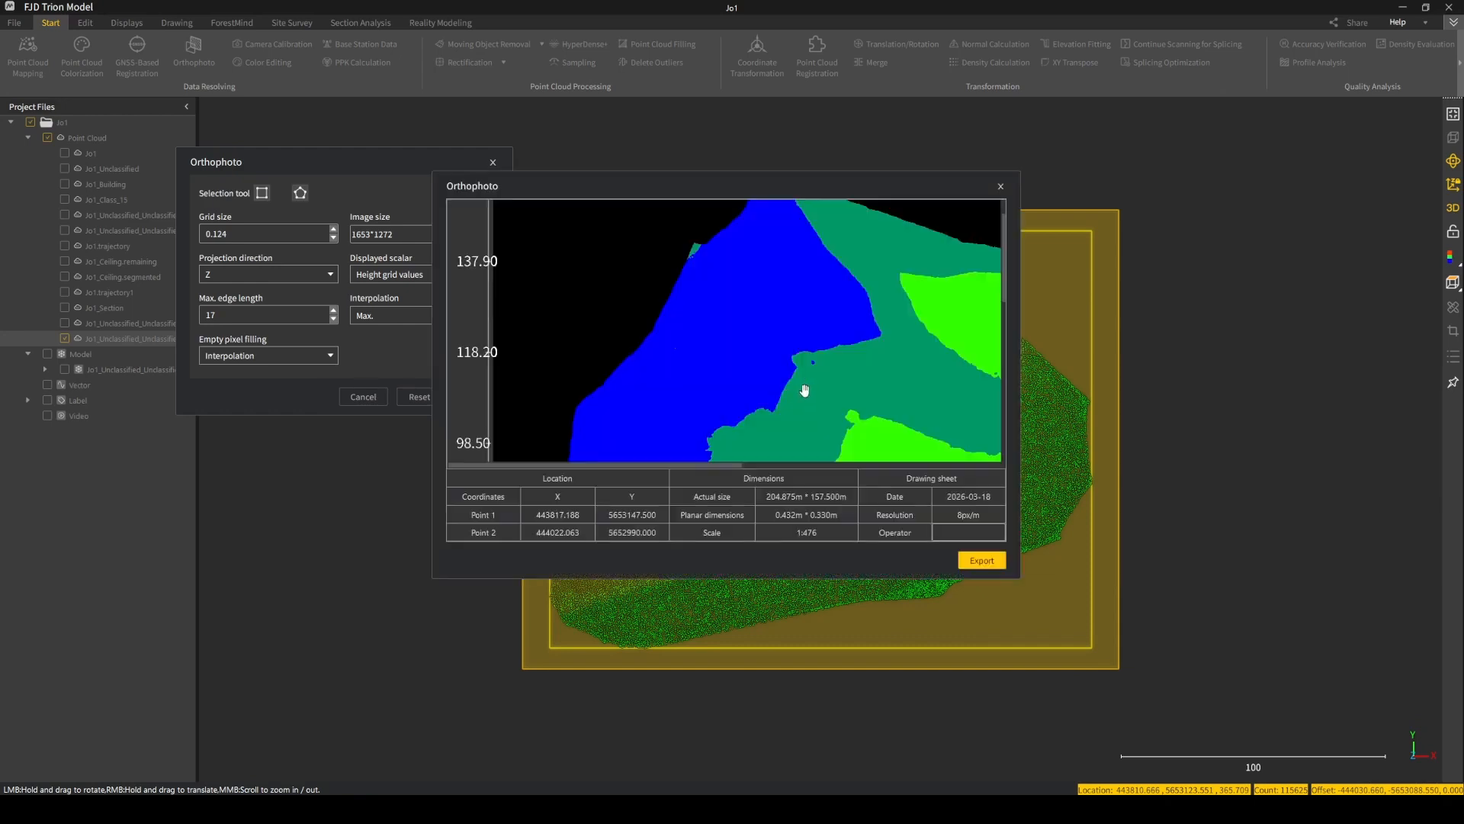
Examine the height zones across the whole orthophoto preview for remaining gaps.
left_click_drag(804, 390, 627, 265)
scroll(701, 331, "down", 1)
scroll(701, 331, "down", 3)
scroll(705, 337, "up", 3)
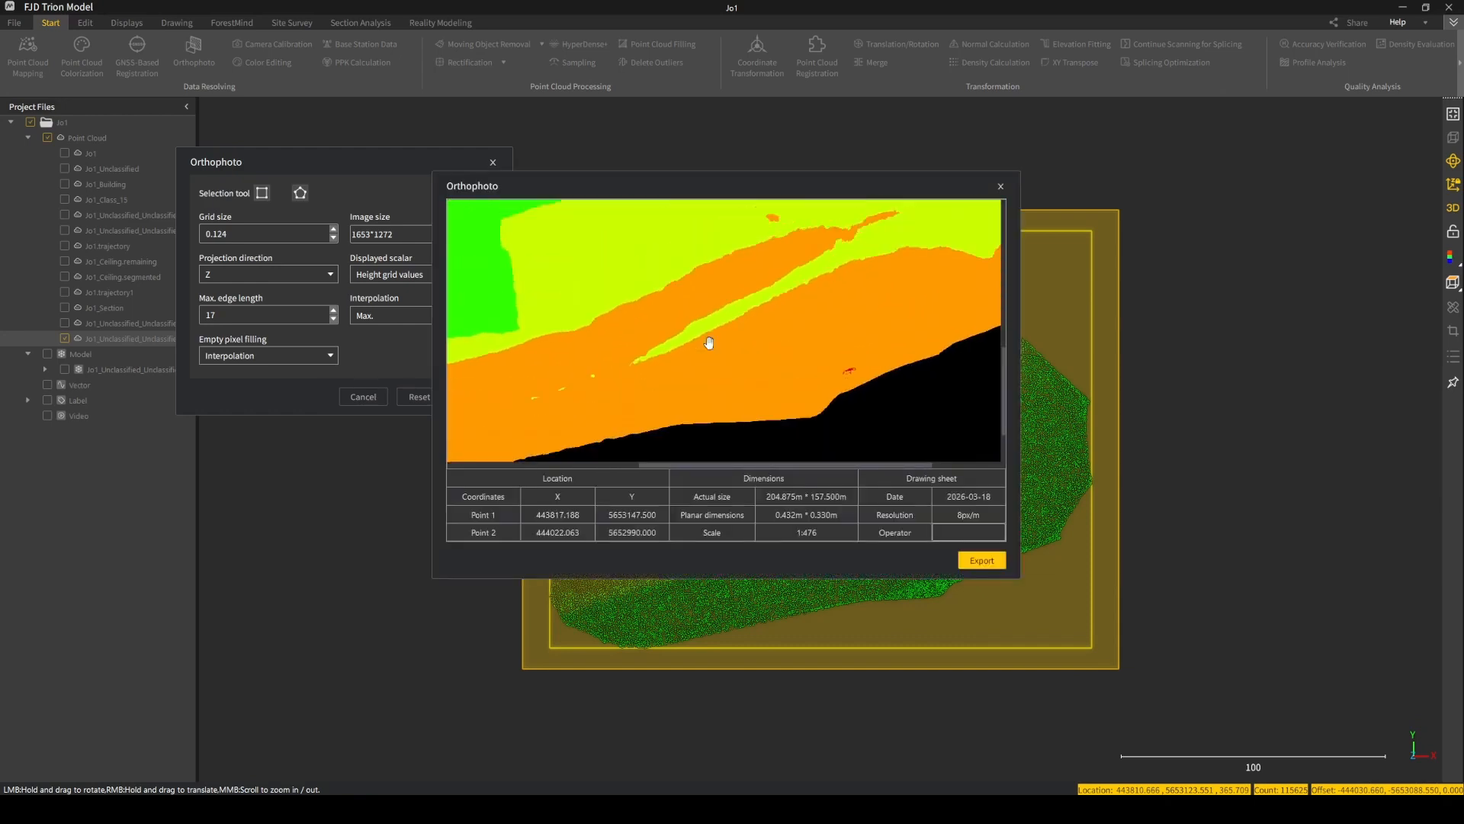
scroll(742, 366, "down", 3)
scroll(748, 404, "up", 5)
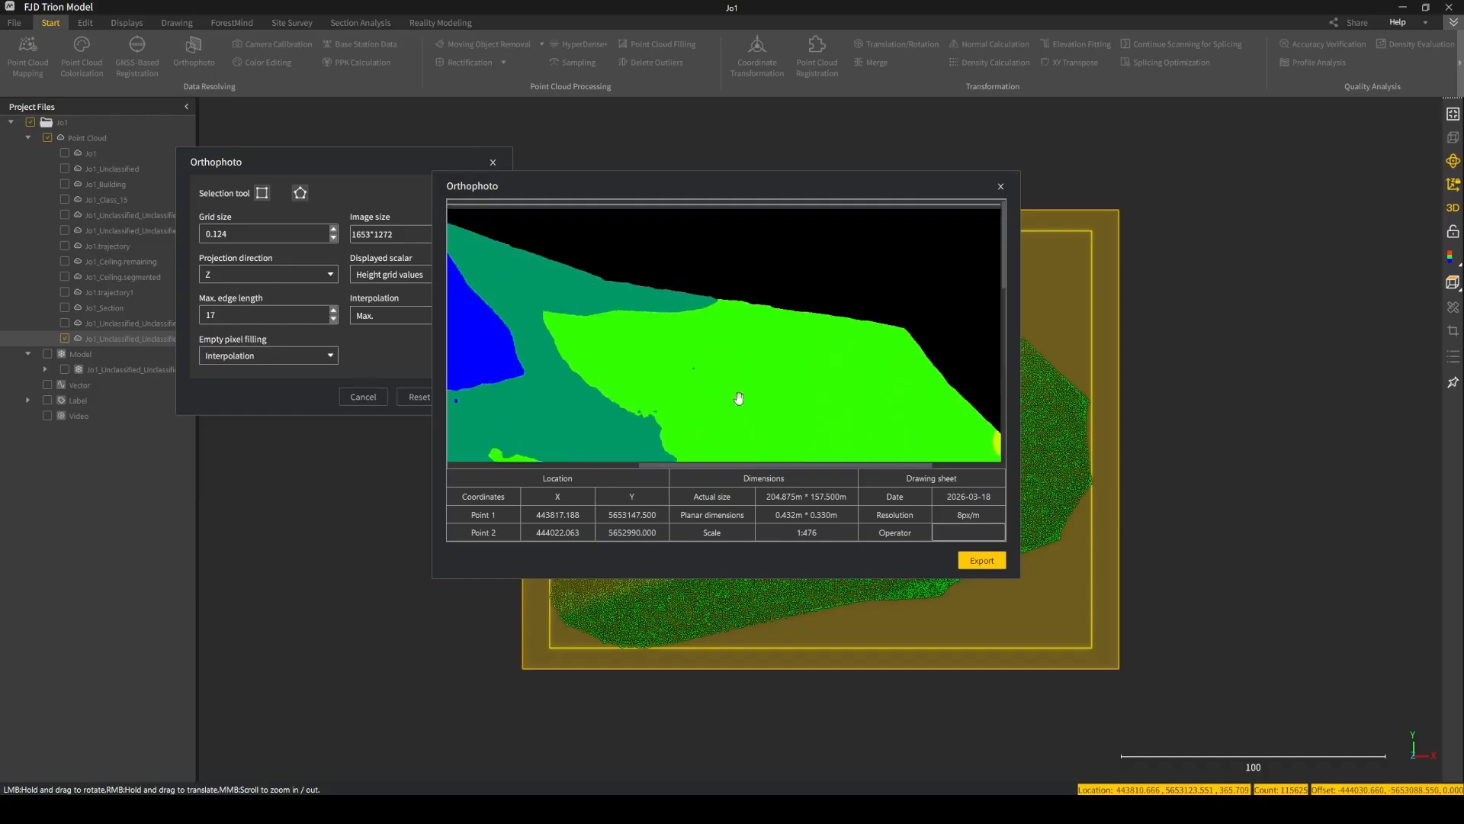
left_click_drag(664, 372, 884, 348)
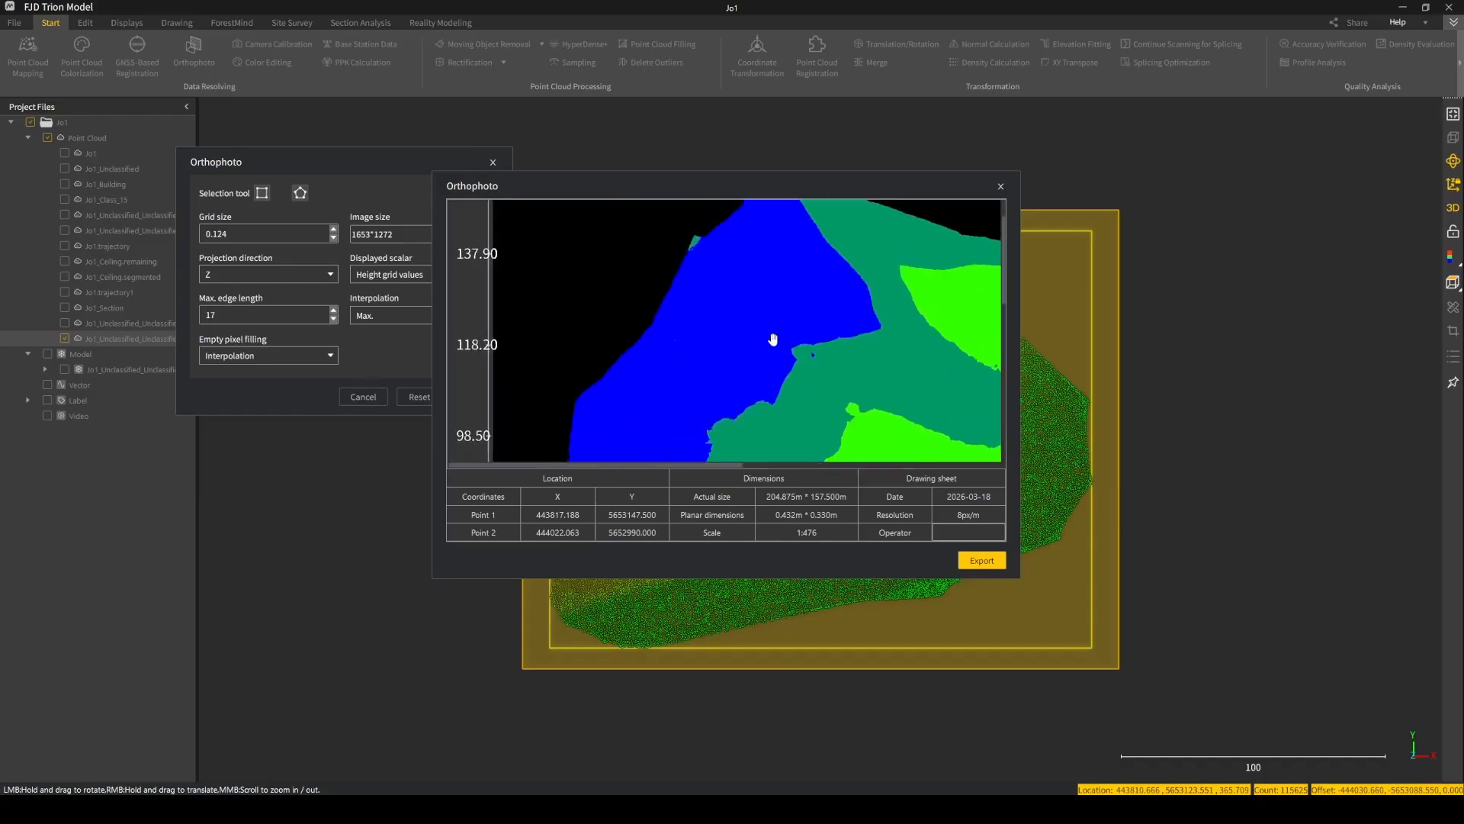
Export the height-coloured orthophoto as orthophoto1.tif in the Downloads folder, replacing the existing file.
scroll(772, 339, "down", 3)
scroll(742, 392, "down", 3)
left_click_drag(865, 321, 526, 345)
left_click_drag(865, 255, 818, 465)
left_click_drag(821, 257, 898, 327)
left_click_drag(833, 443, 618, 324)
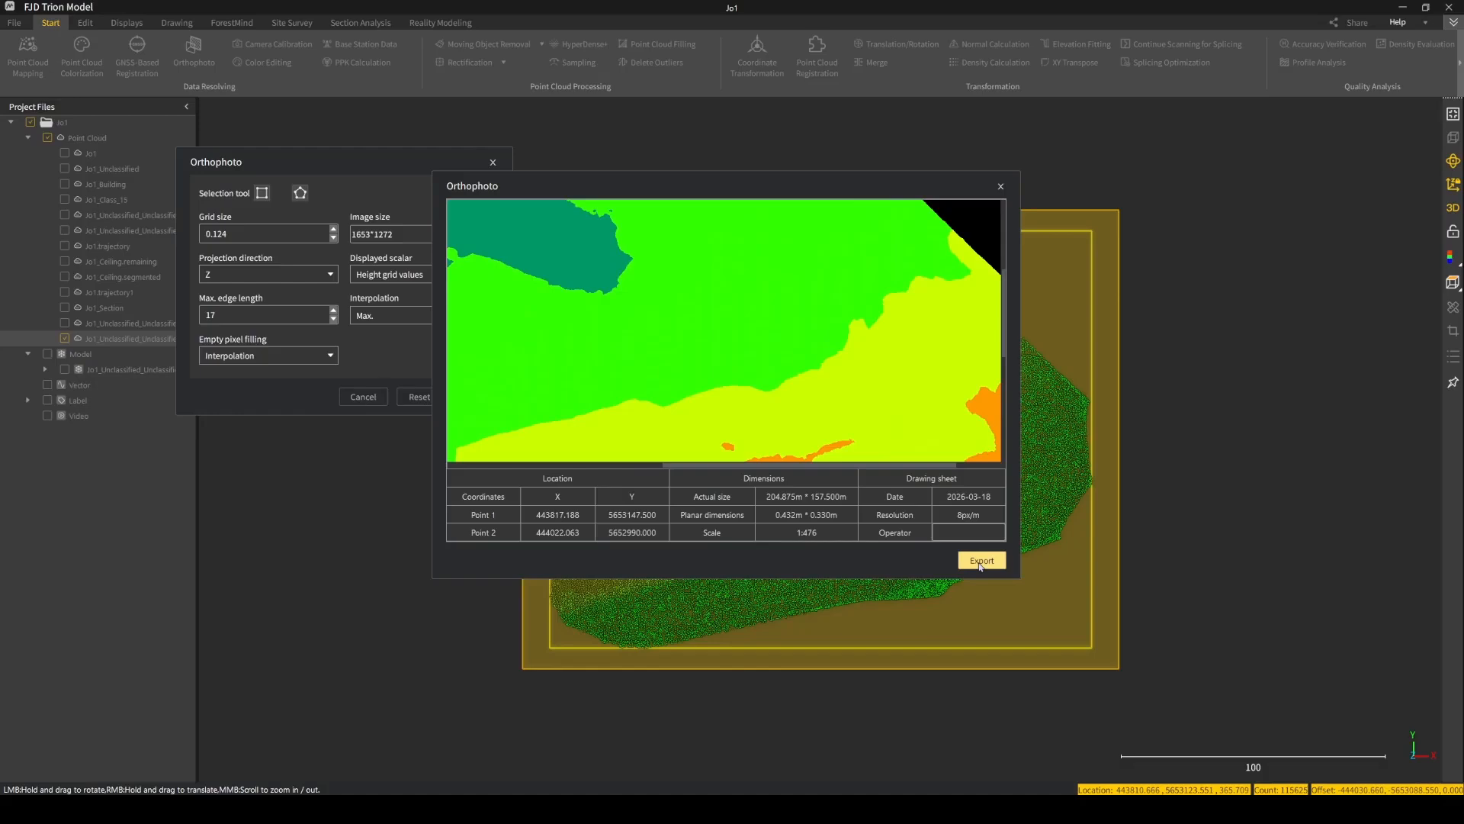
left_click(982, 560)
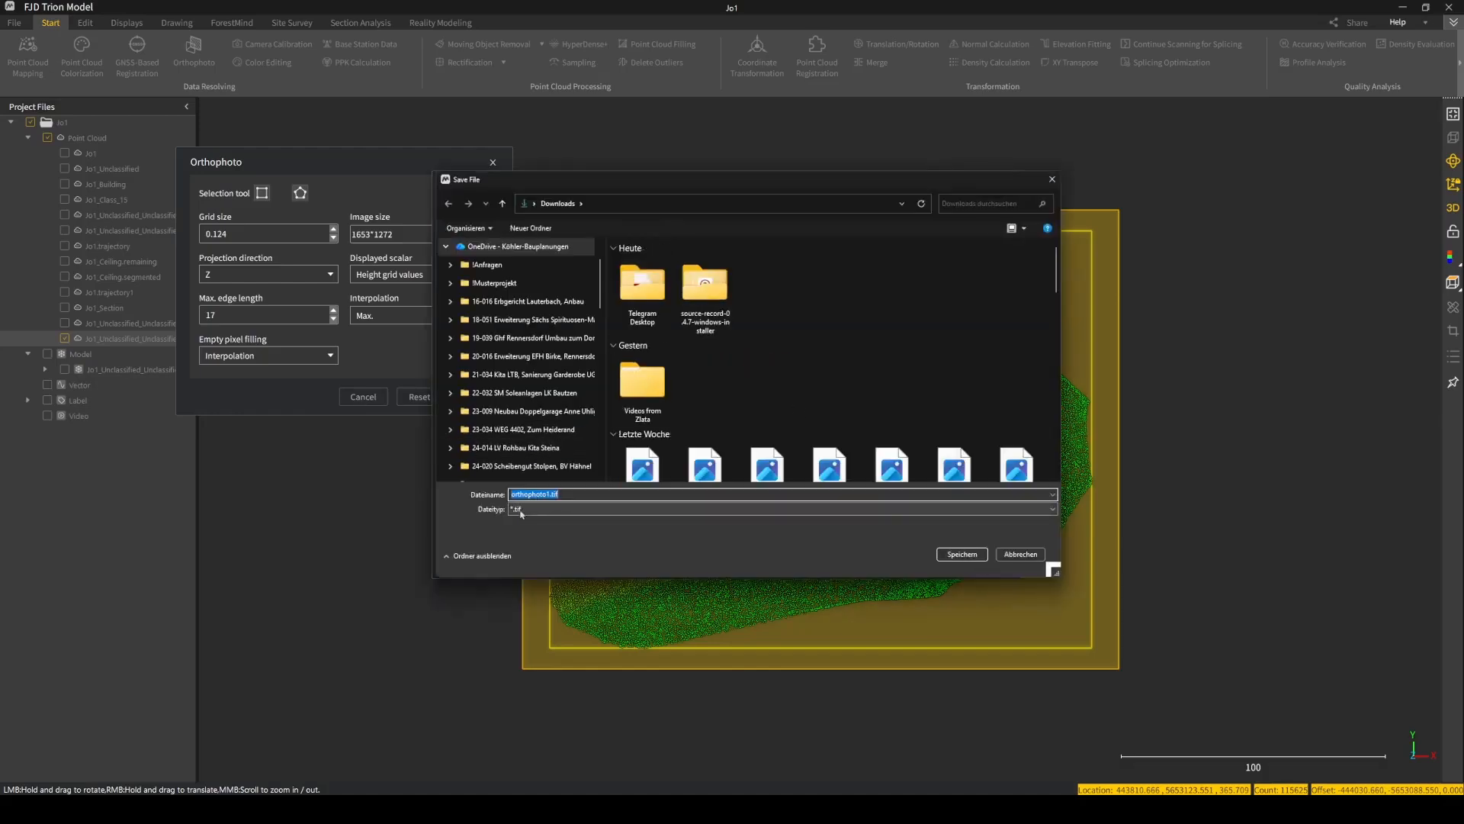
left_click(1050, 180)
left_click(981, 560)
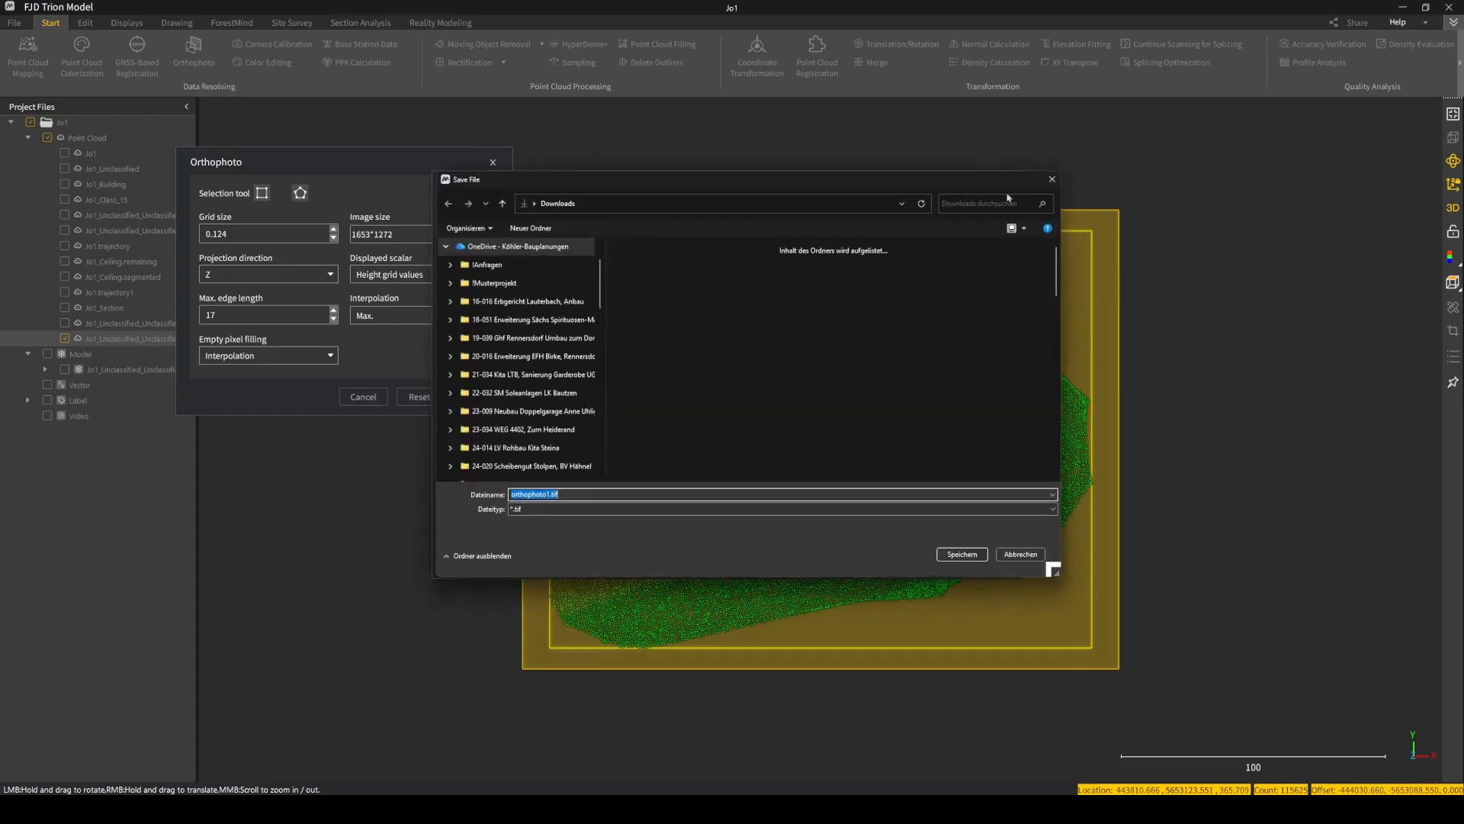
left_click(962, 554)
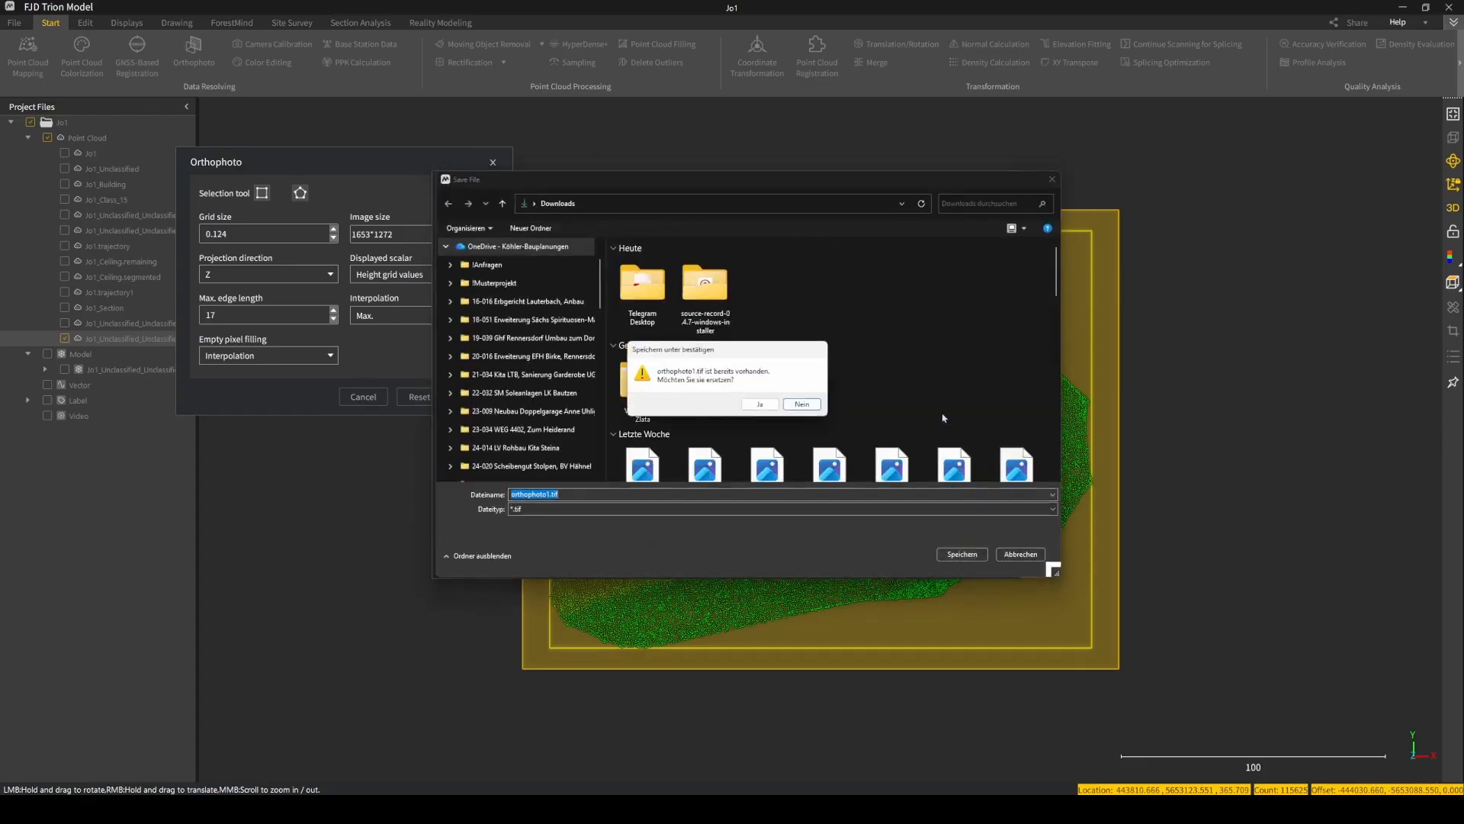
left_click(760, 405)
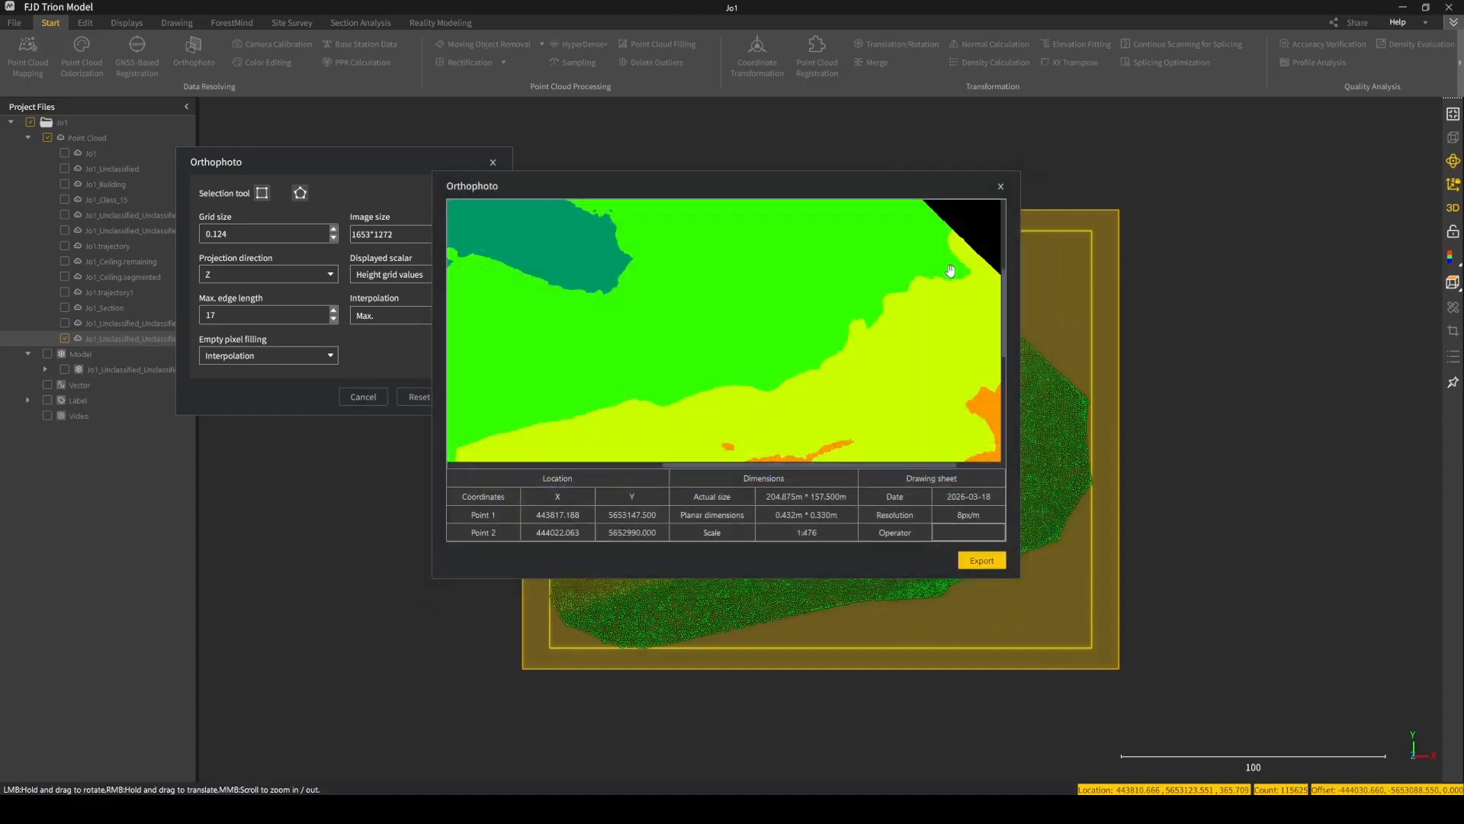
left_click_drag(514, 236, 642, 305)
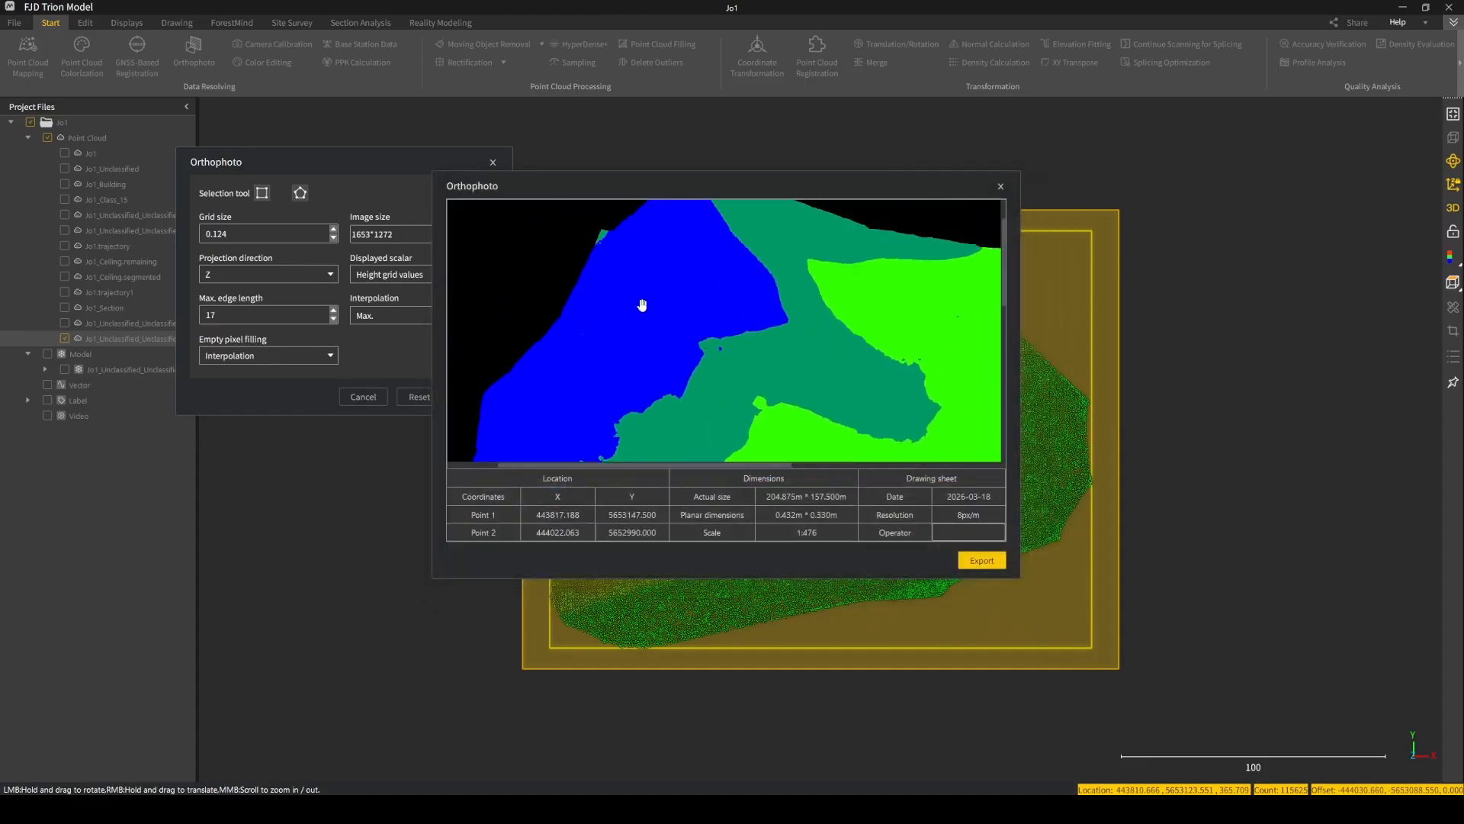
scroll(649, 313, "down", 5)
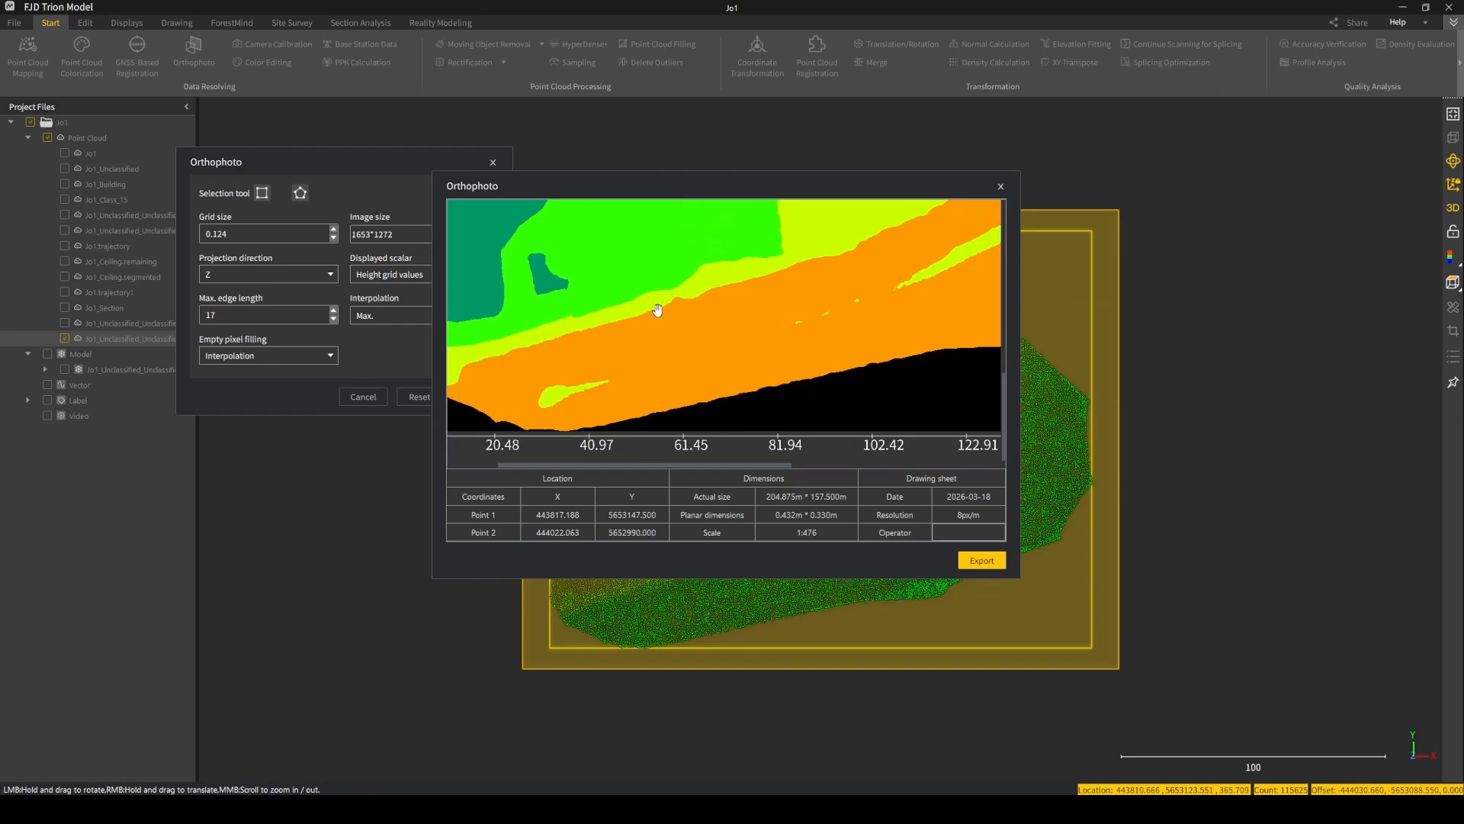
scroll(656, 313, "up", 8)
scroll(663, 319, "down", 3)
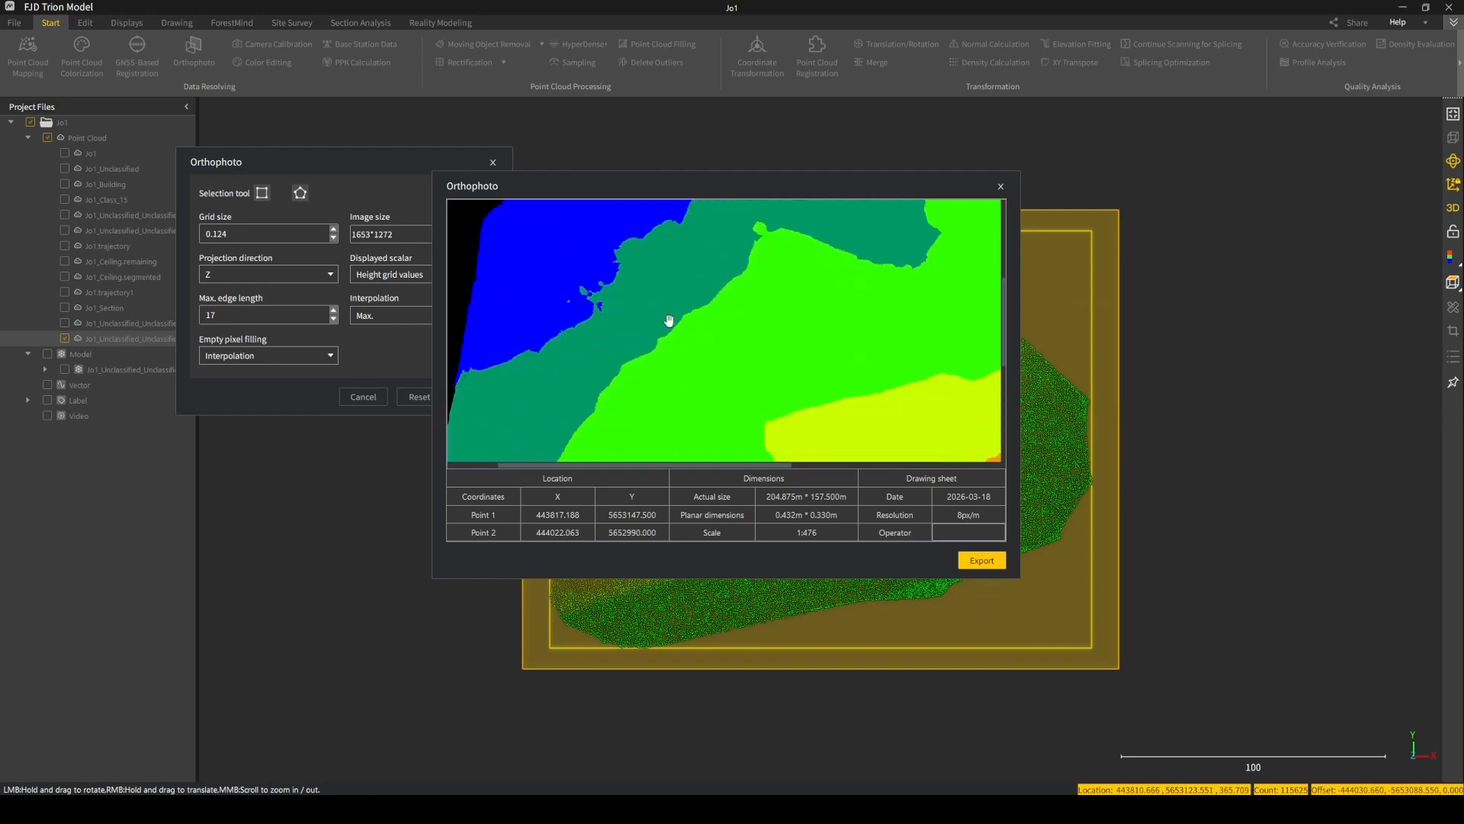
left_click_drag(601, 444, 738, 317)
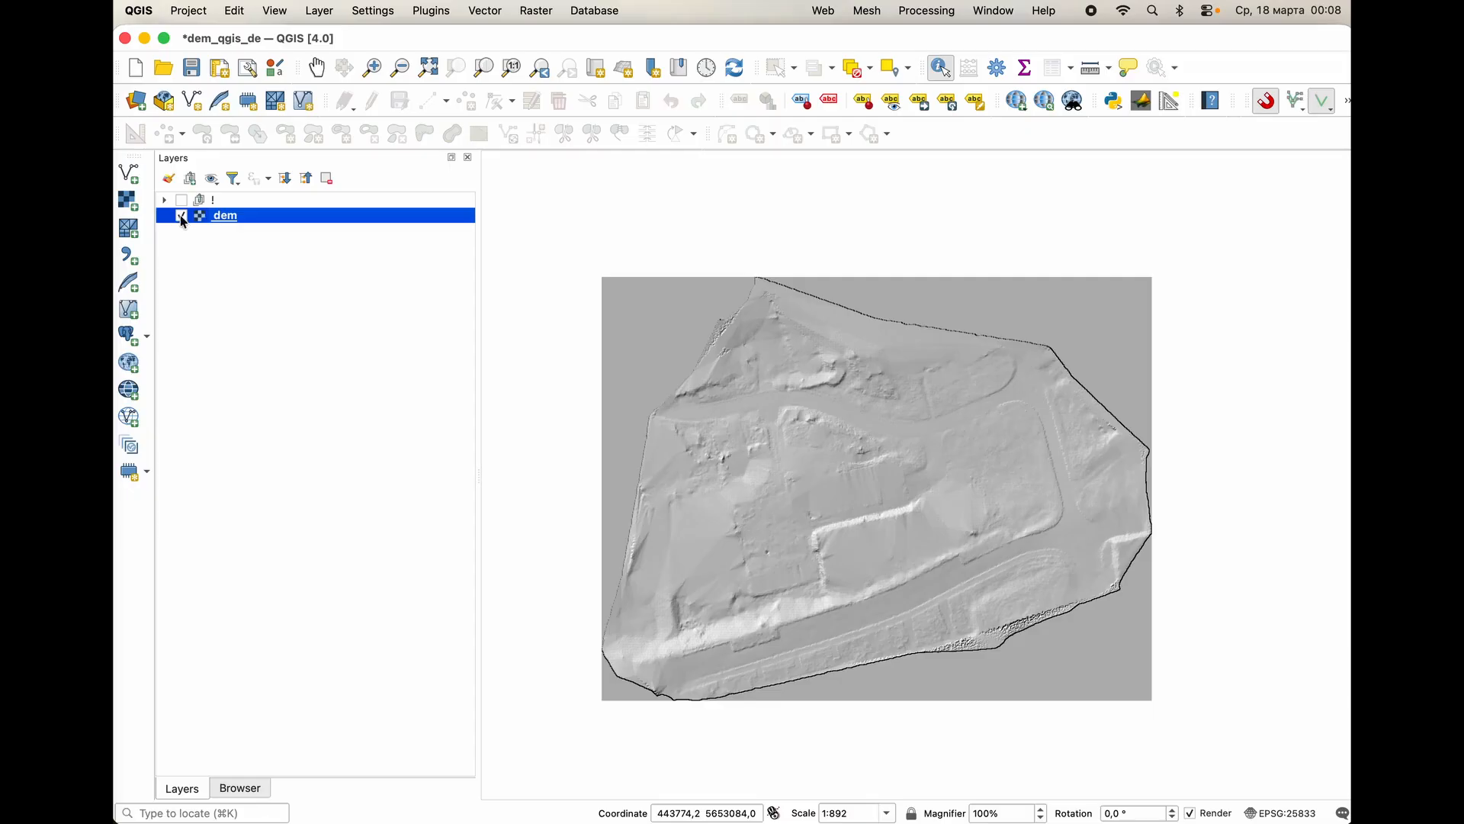
In QGIS, switch the dem layer's visibility off and on to check the relief raster.
left_click(180, 217)
left_click(181, 216)
left_click(181, 216)
left_click(181, 217)
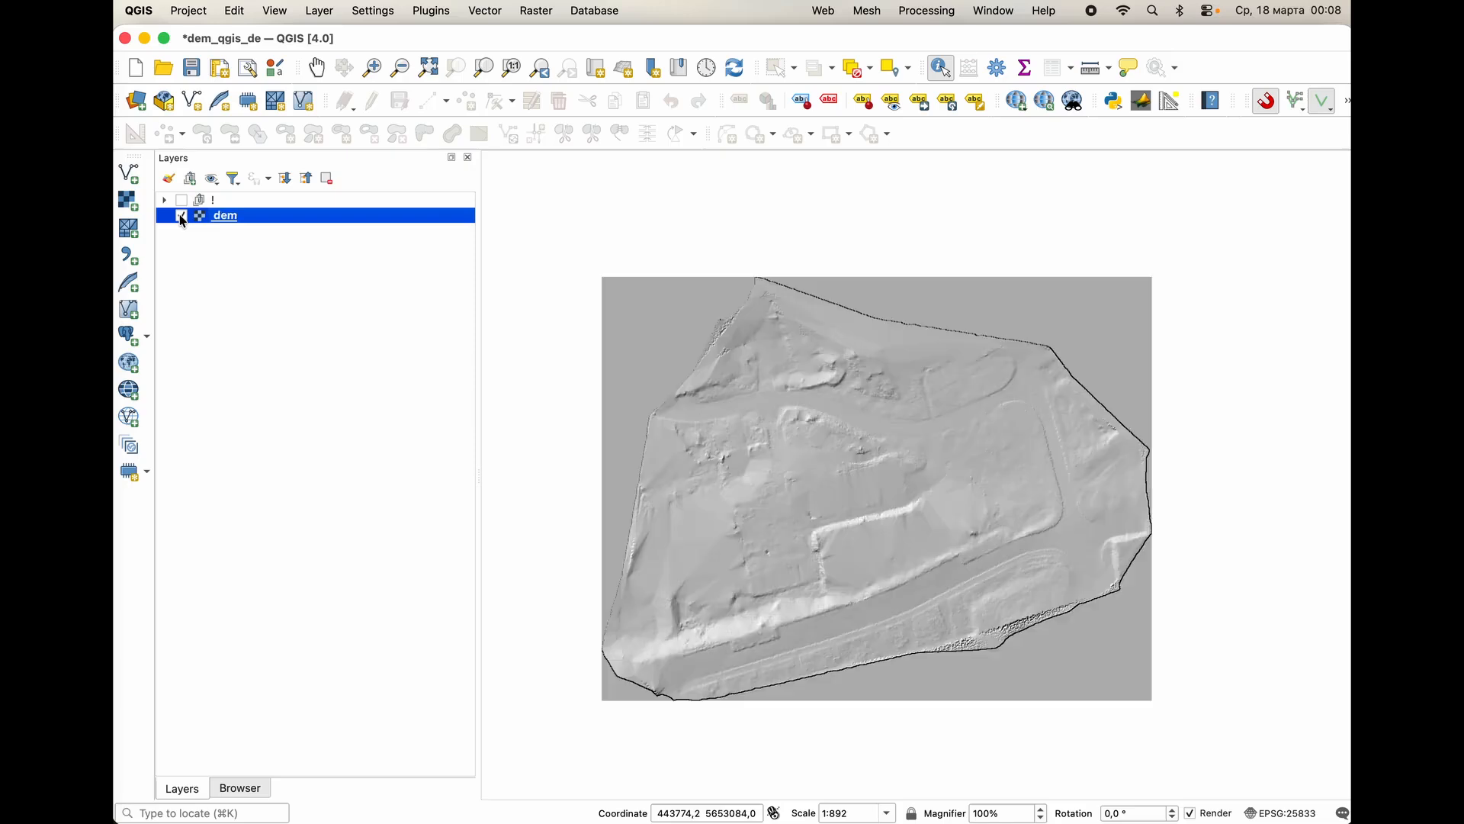
Start a Contour raster extraction with dem as the input layer and set the interval between contour lines to 0,5.
left_click(546, 13)
mouse_move(584, 151)
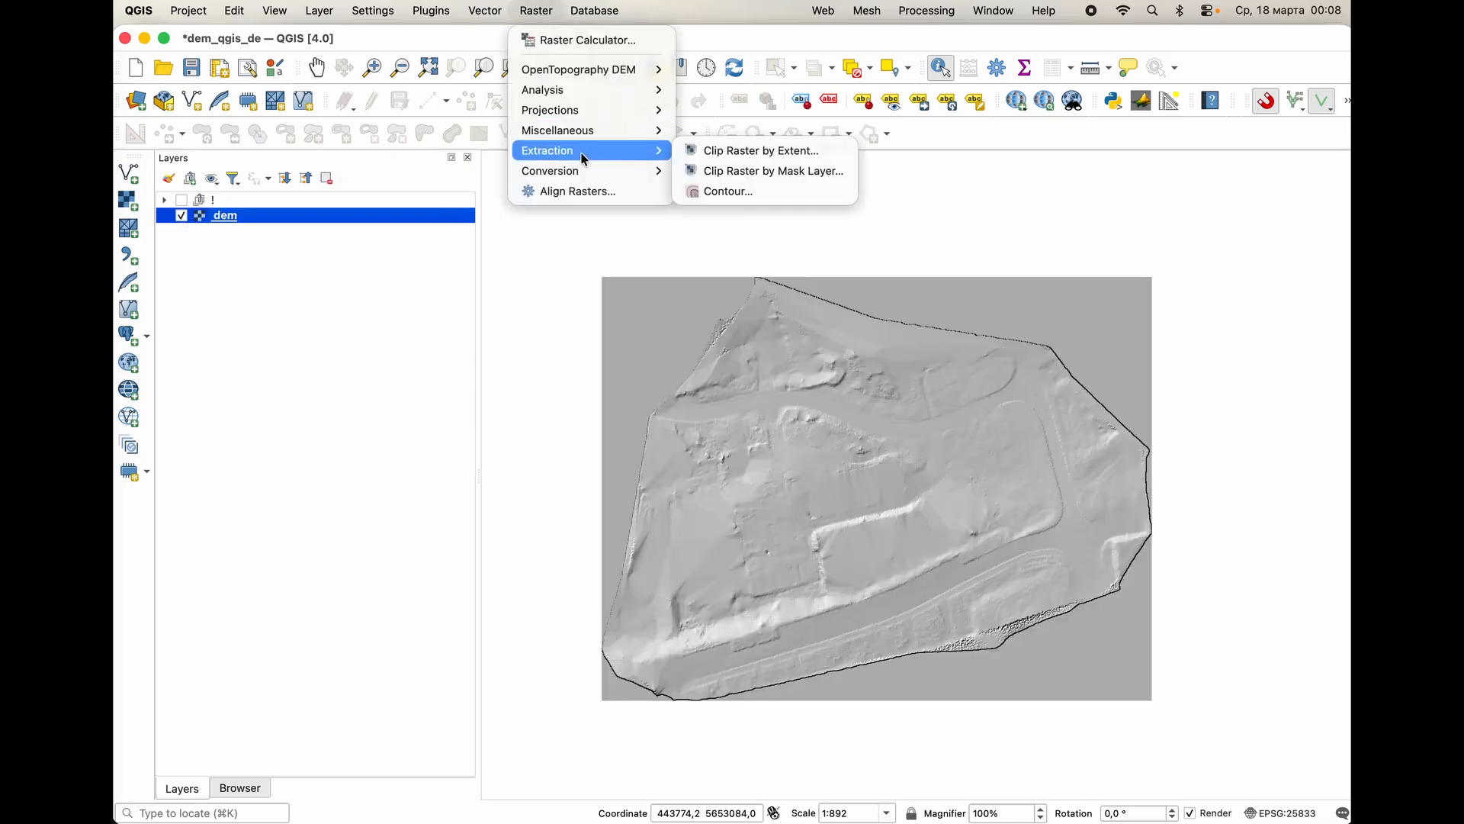
left_click(738, 192)
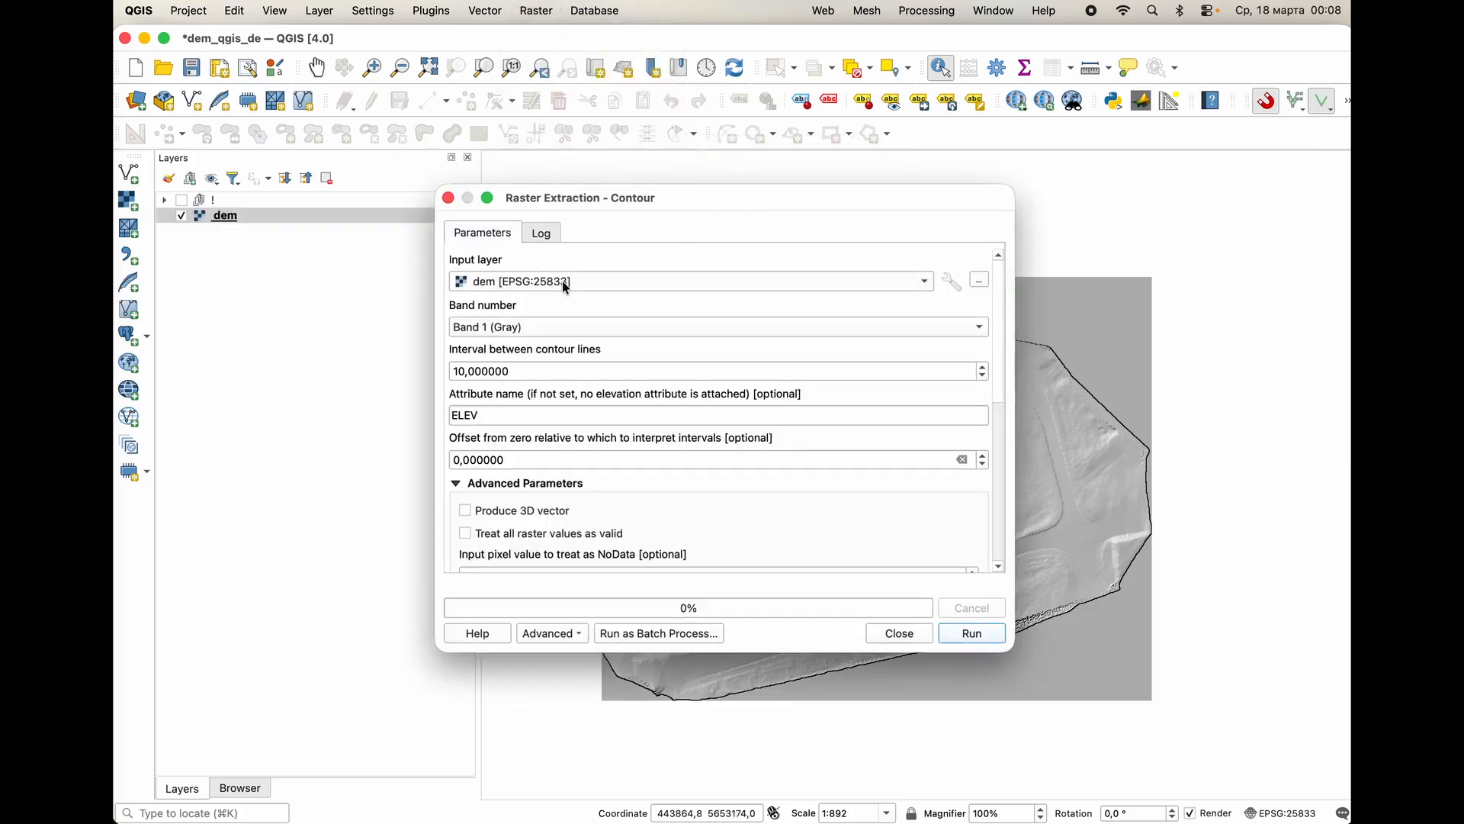
left_click(599, 282)
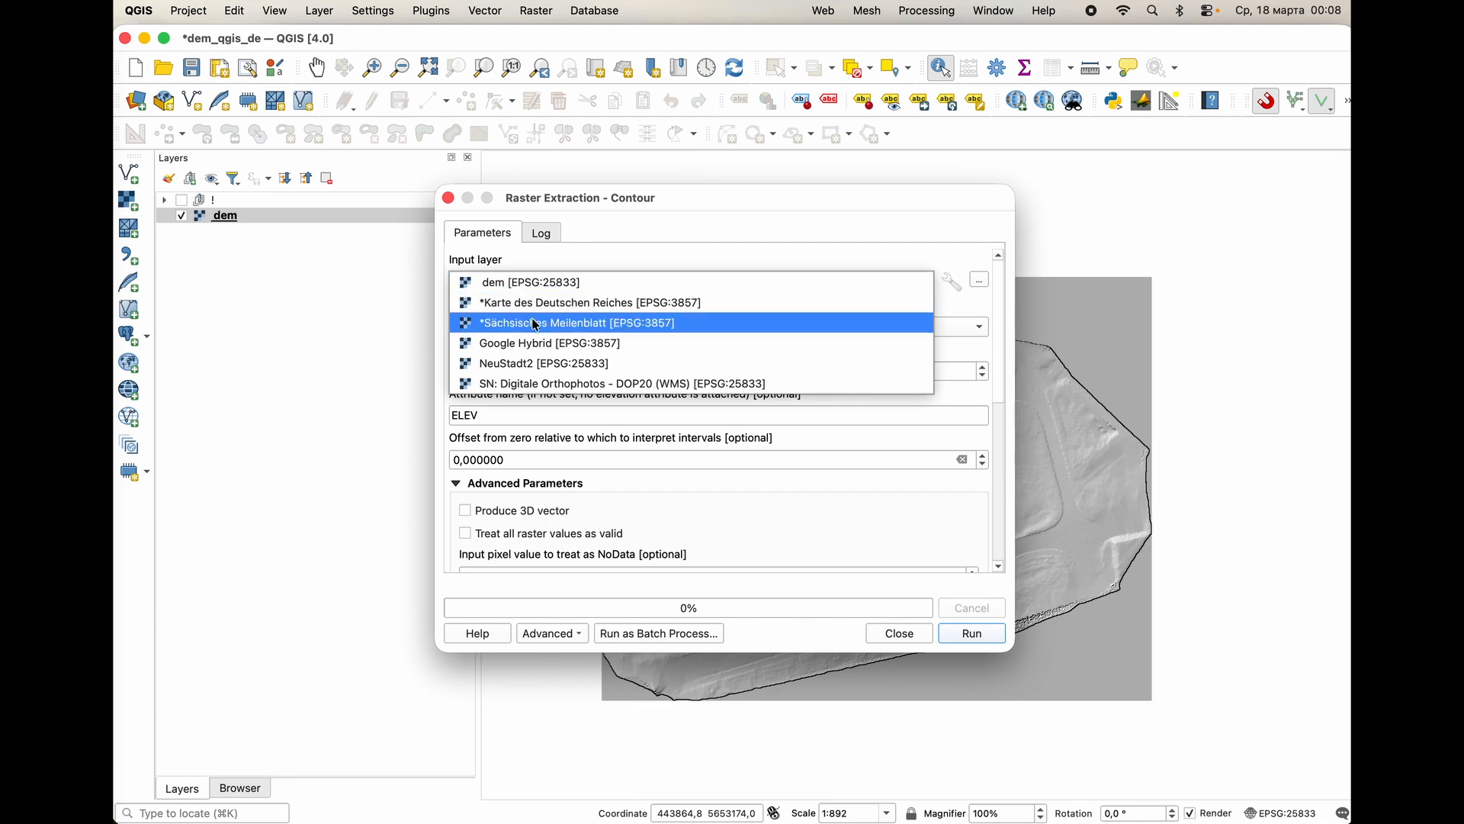
left_click(553, 287)
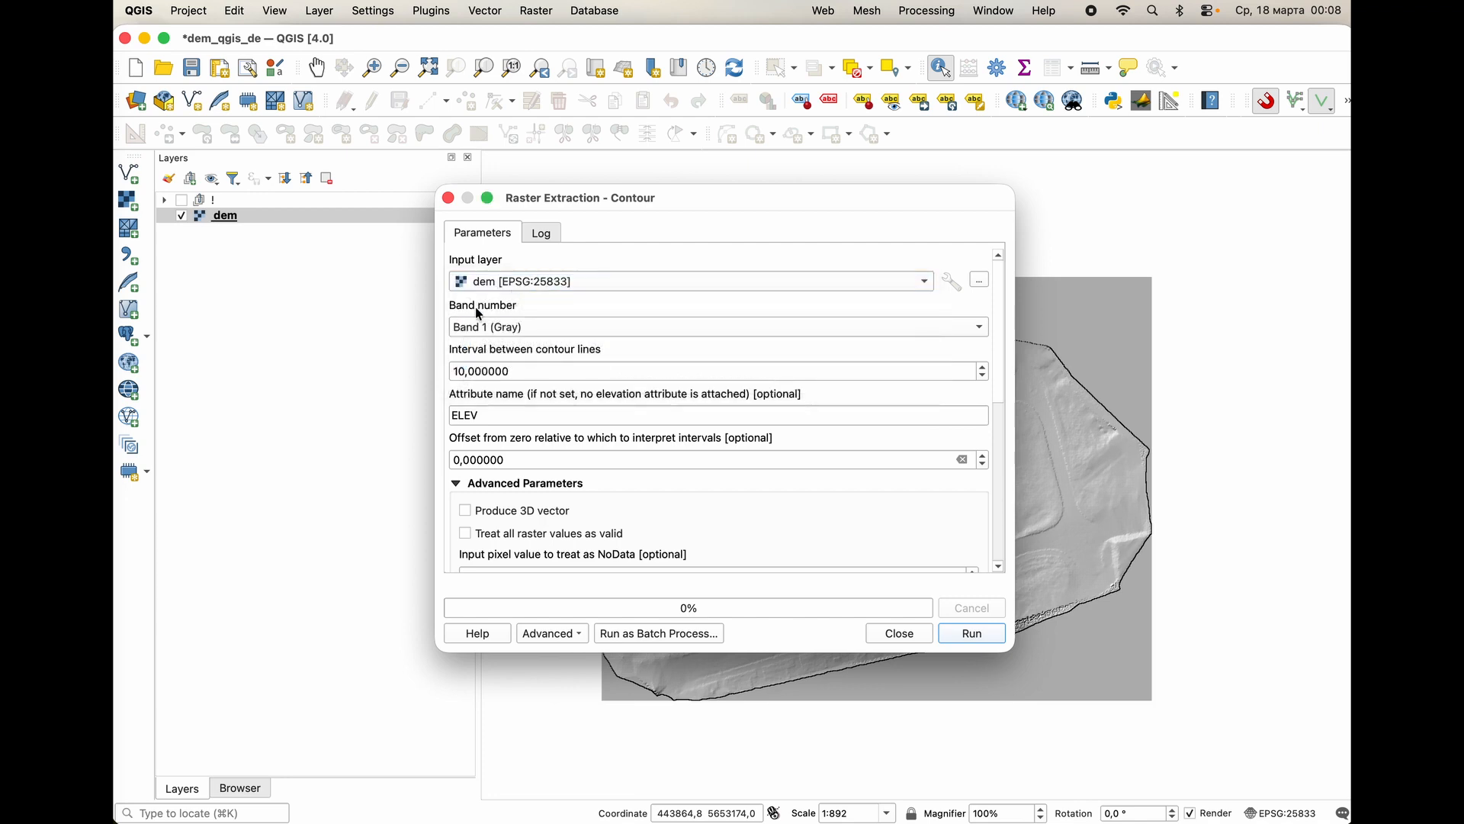
double_click(502, 371)
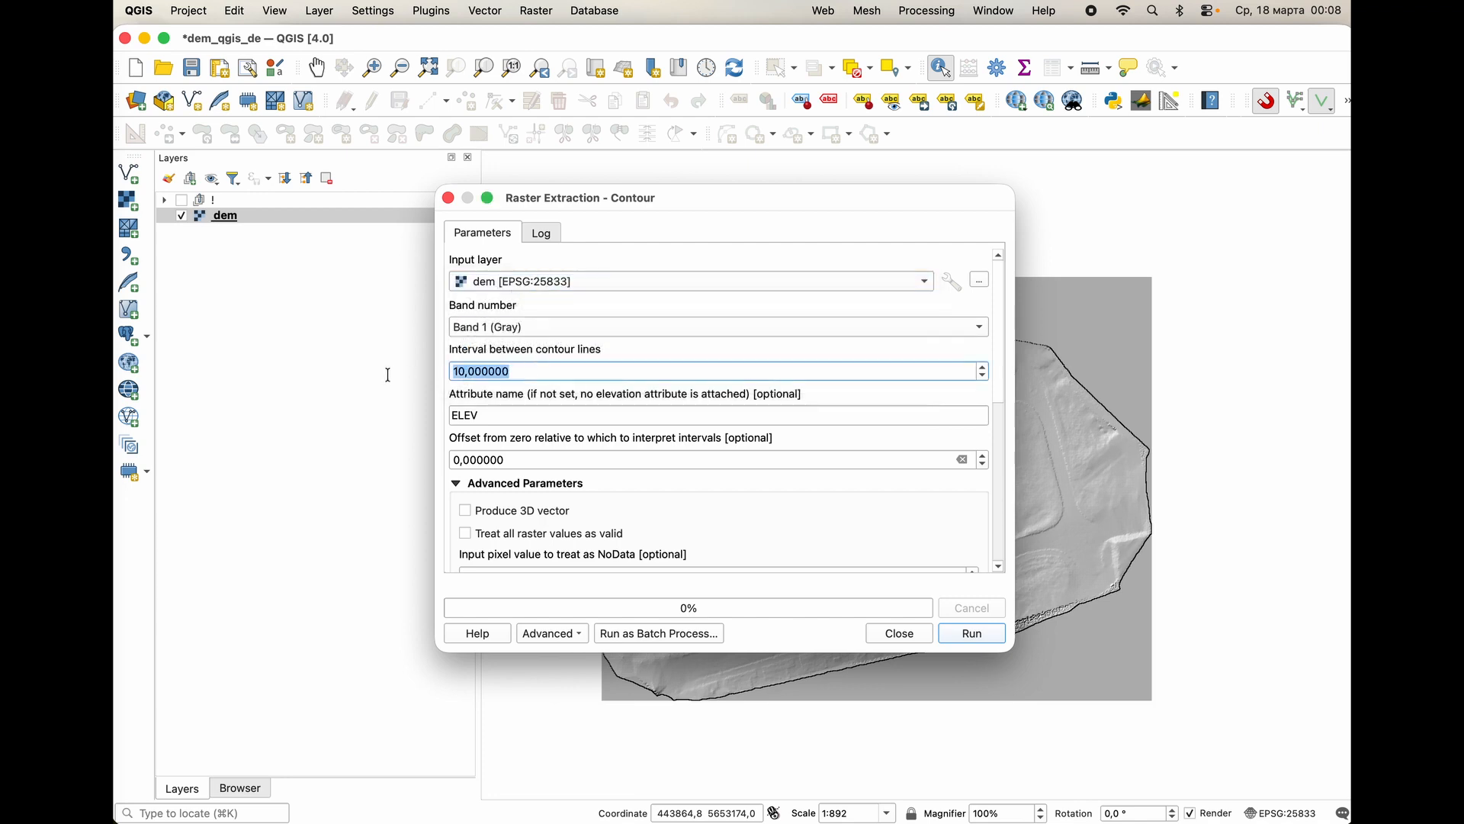
left_click_drag(458, 371, 421, 366)
type("0,5")
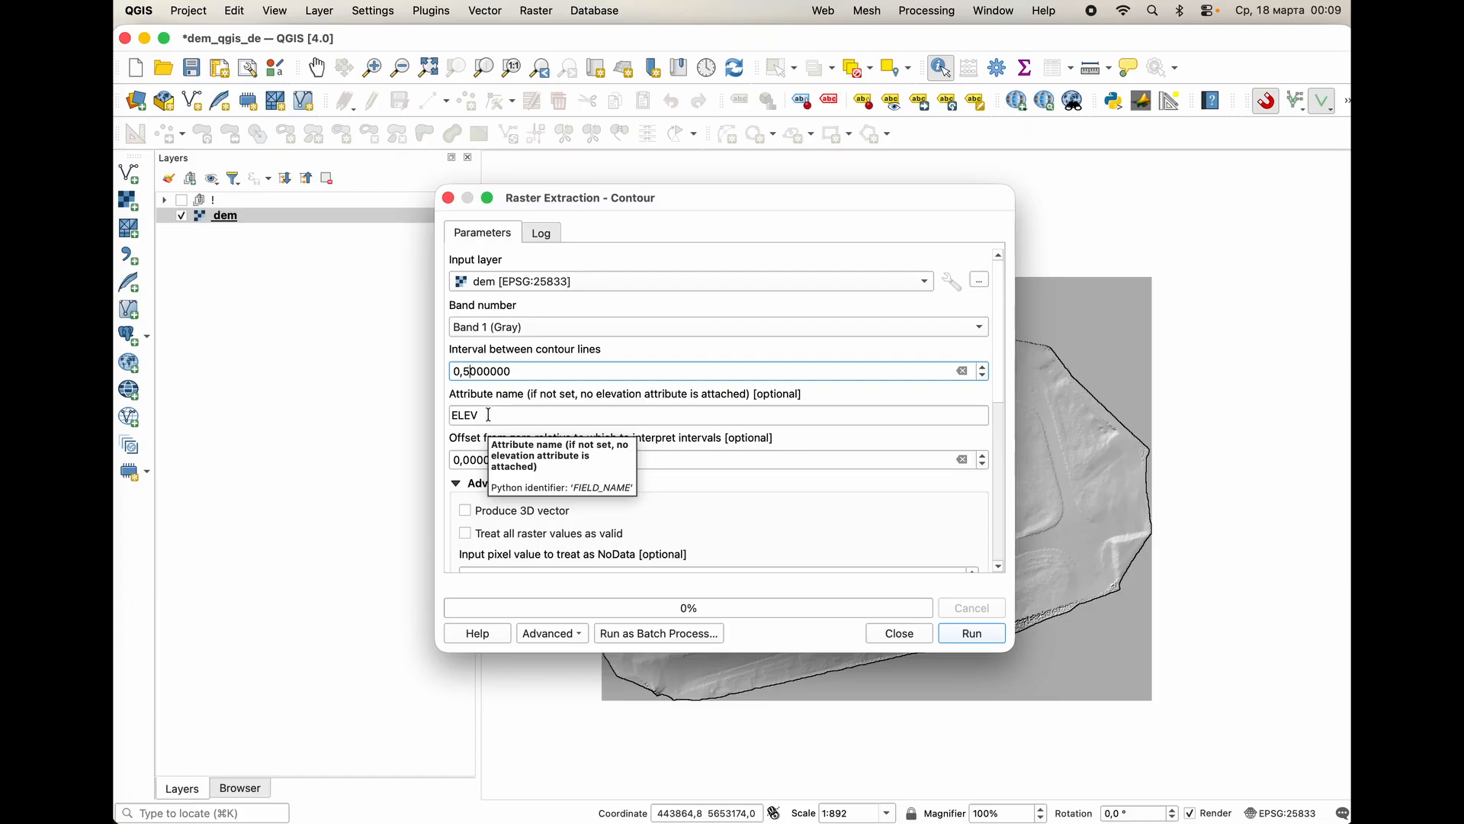
Enable 3D vector output for the contours, run the extraction to a temporary file and close its dialog.
left_click(481, 455)
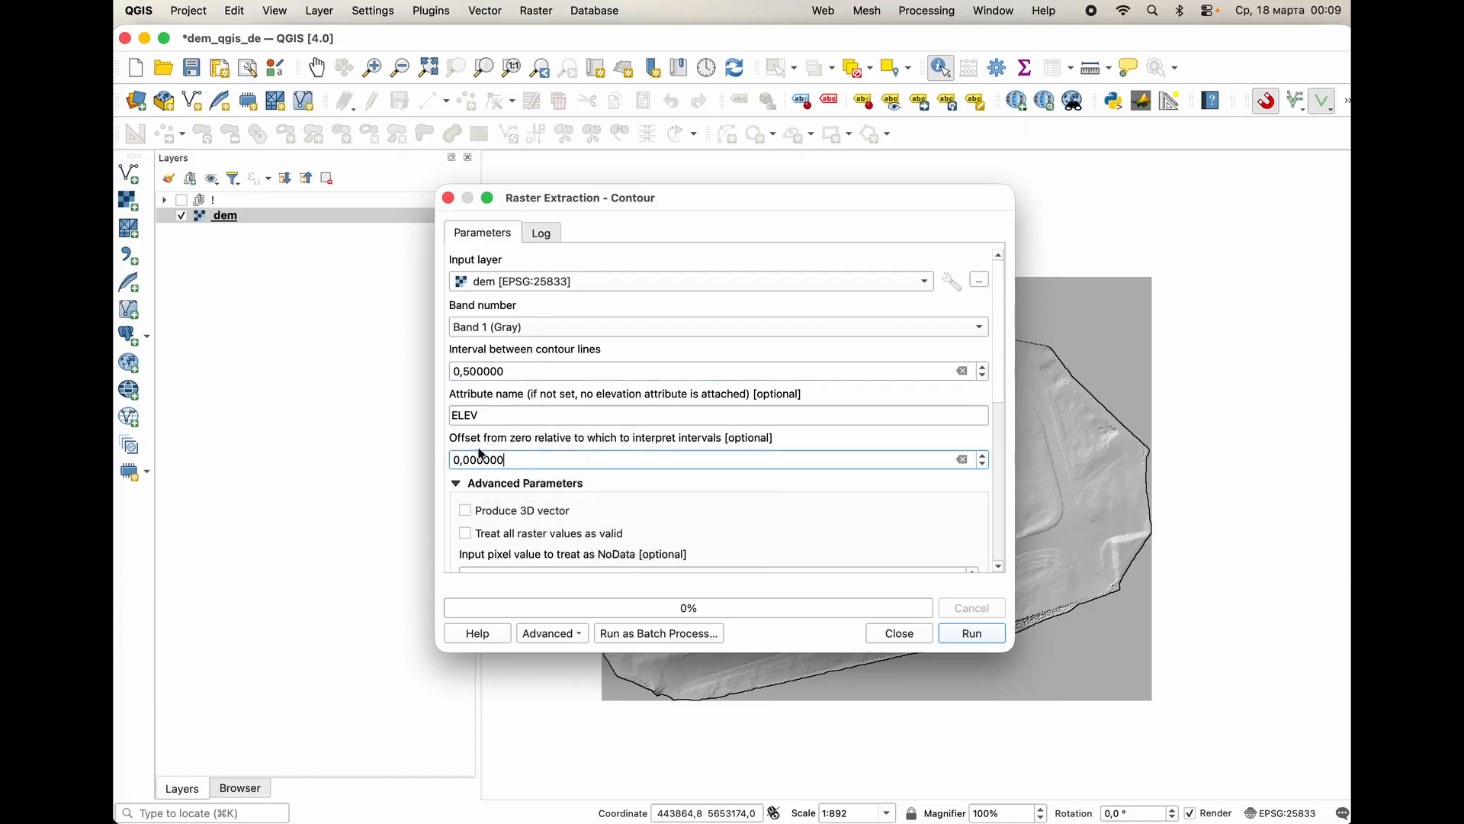
double_click(544, 459)
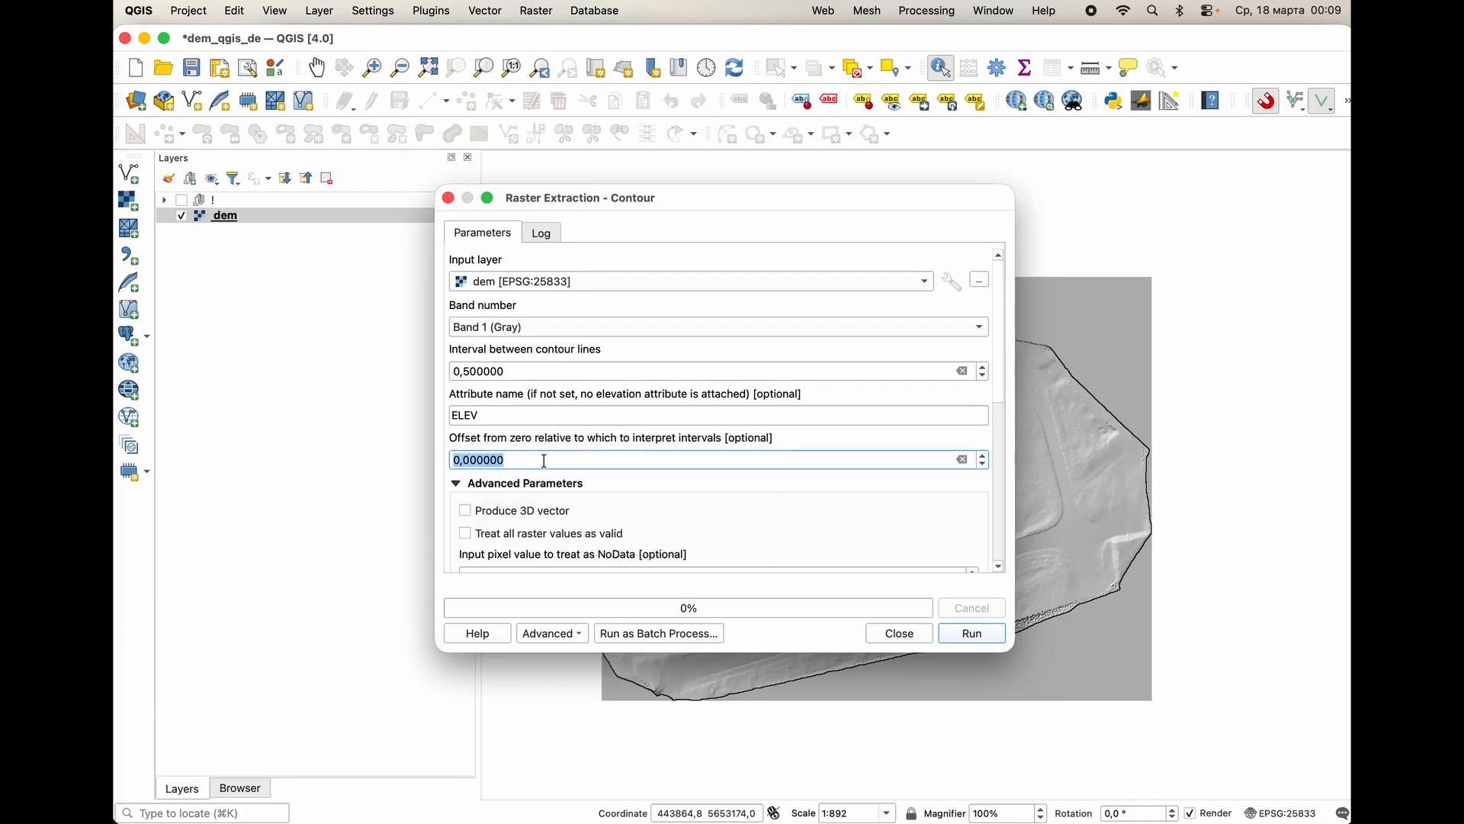
left_click(466, 515)
scroll(868, 533, "down", 1)
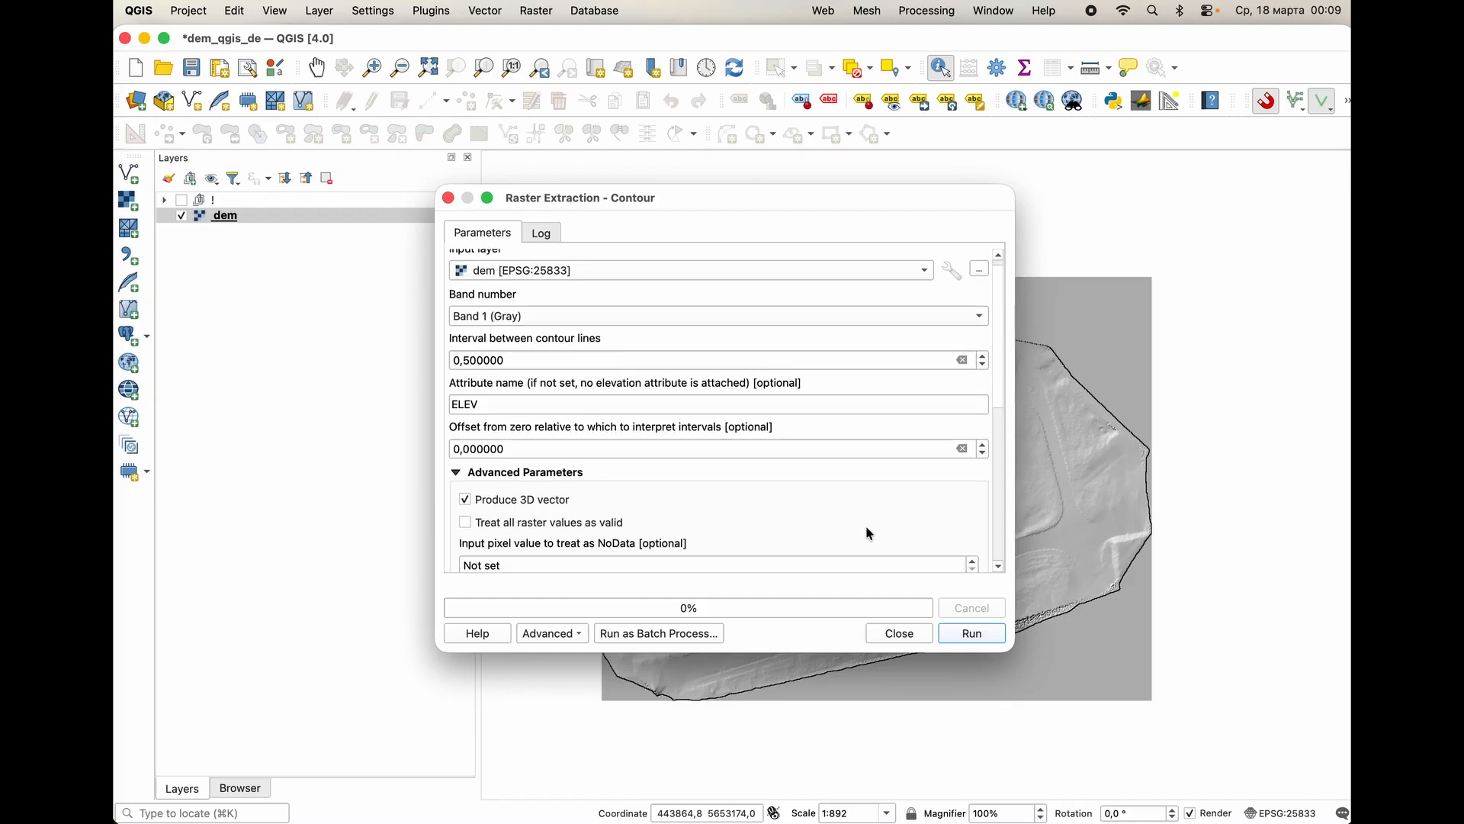
scroll(540, 540, "down", 5)
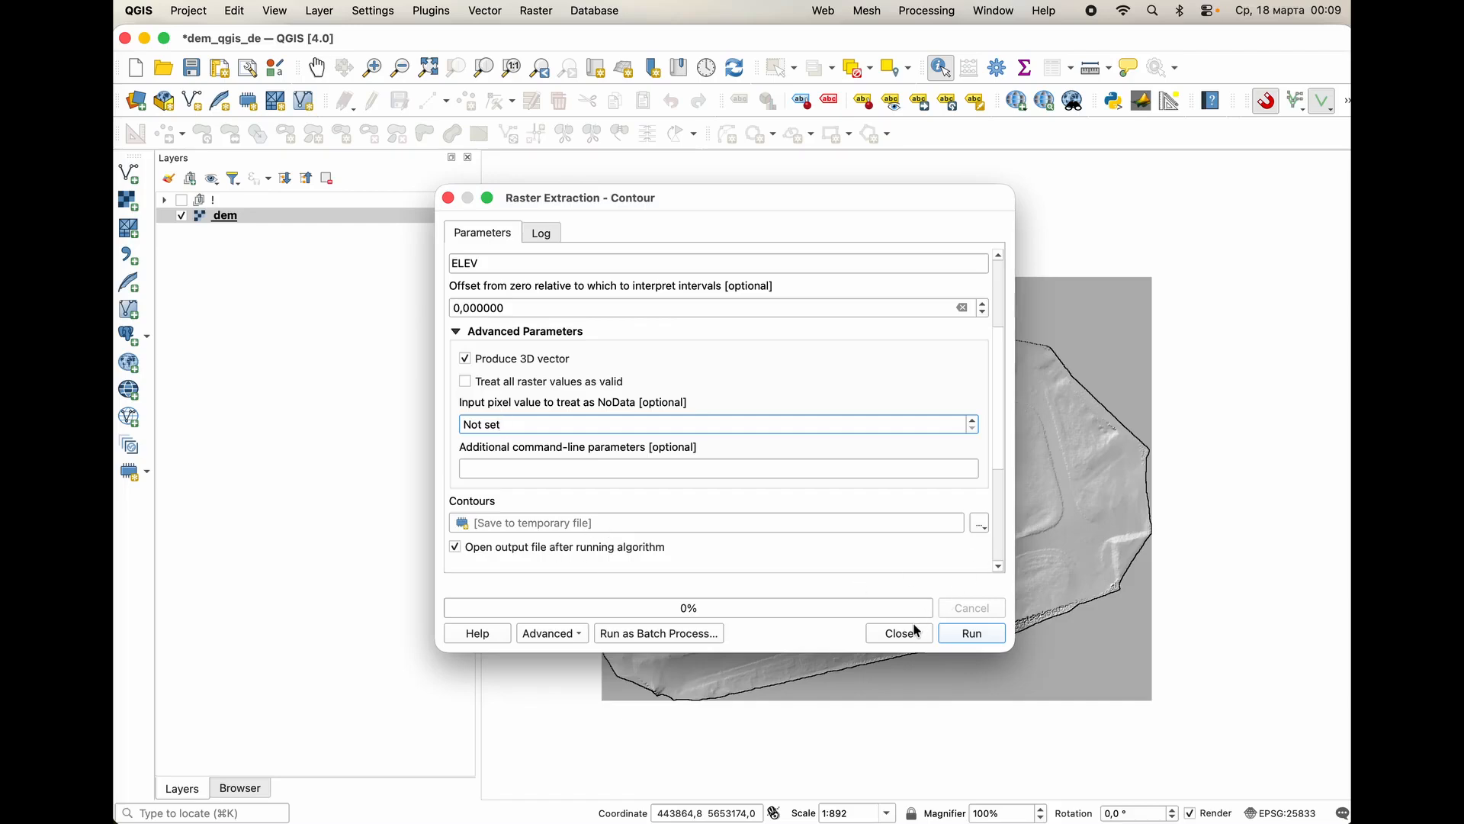
left_click(980, 635)
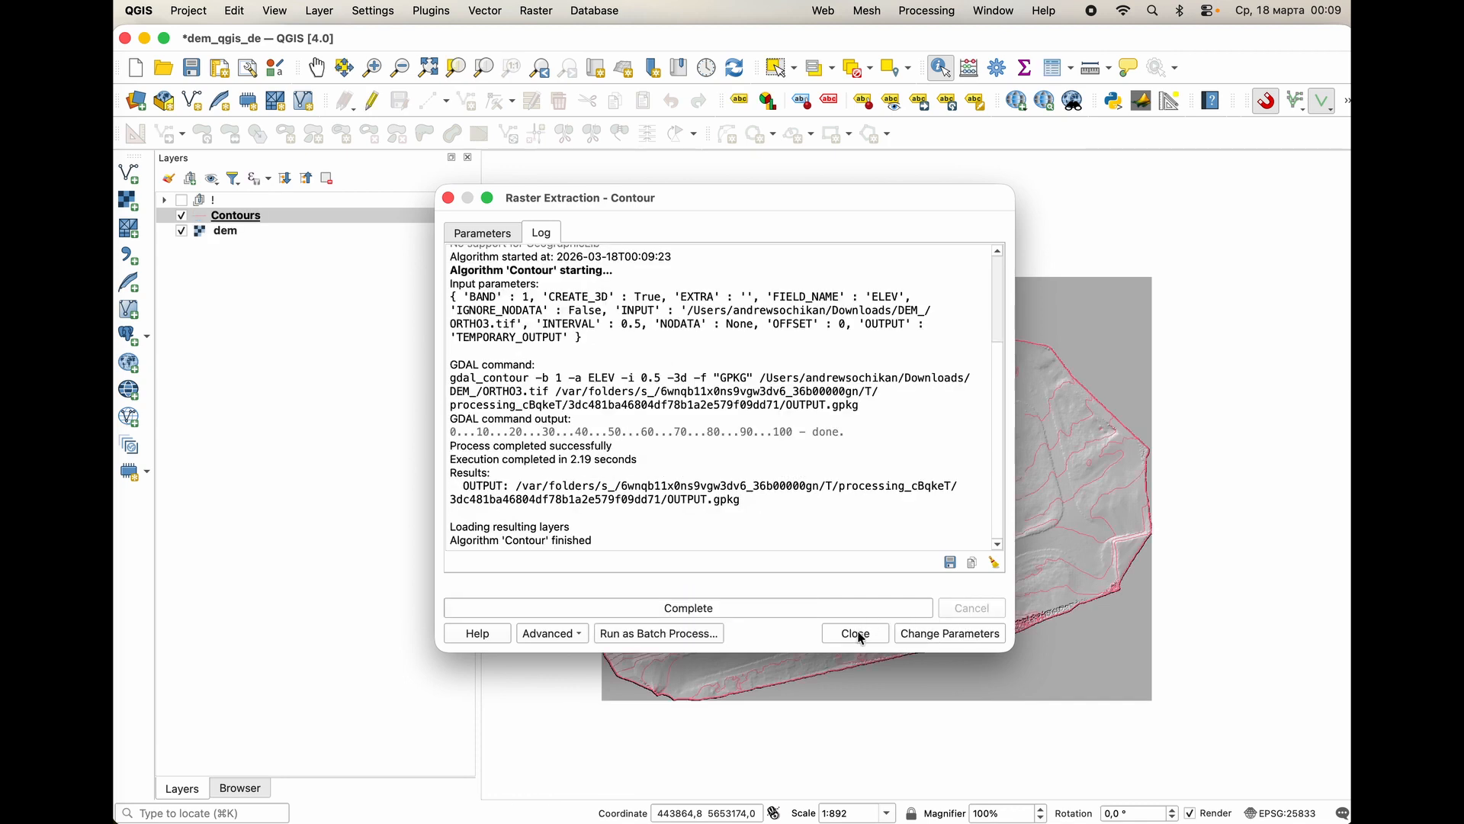
left_click(855, 634)
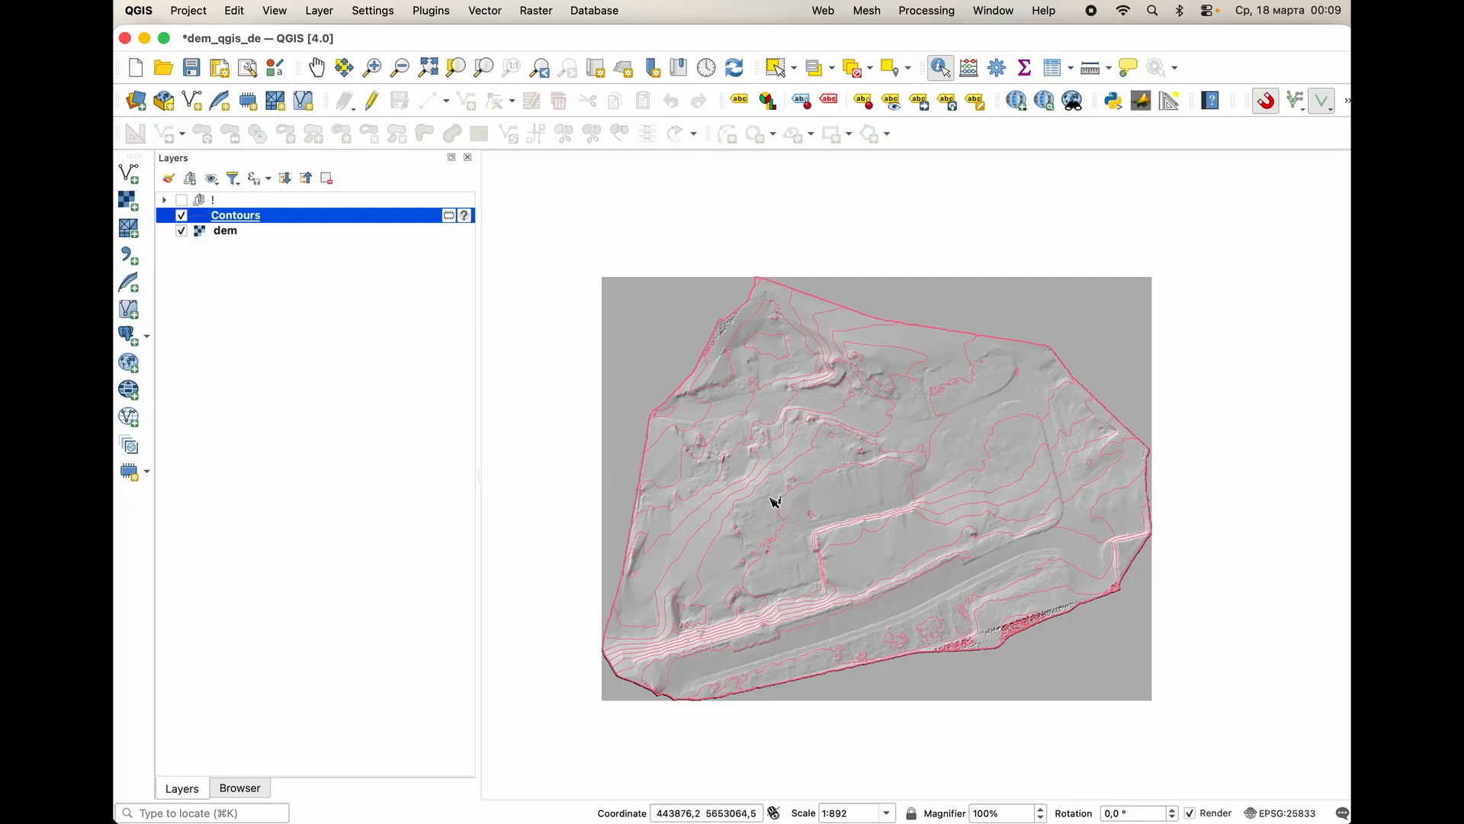
Hide the dem layer and create a temporary polygon scratch layer in the project CRS EPSG:25833 - ETRS89 / UTM zone 33N.
left_click(182, 231)
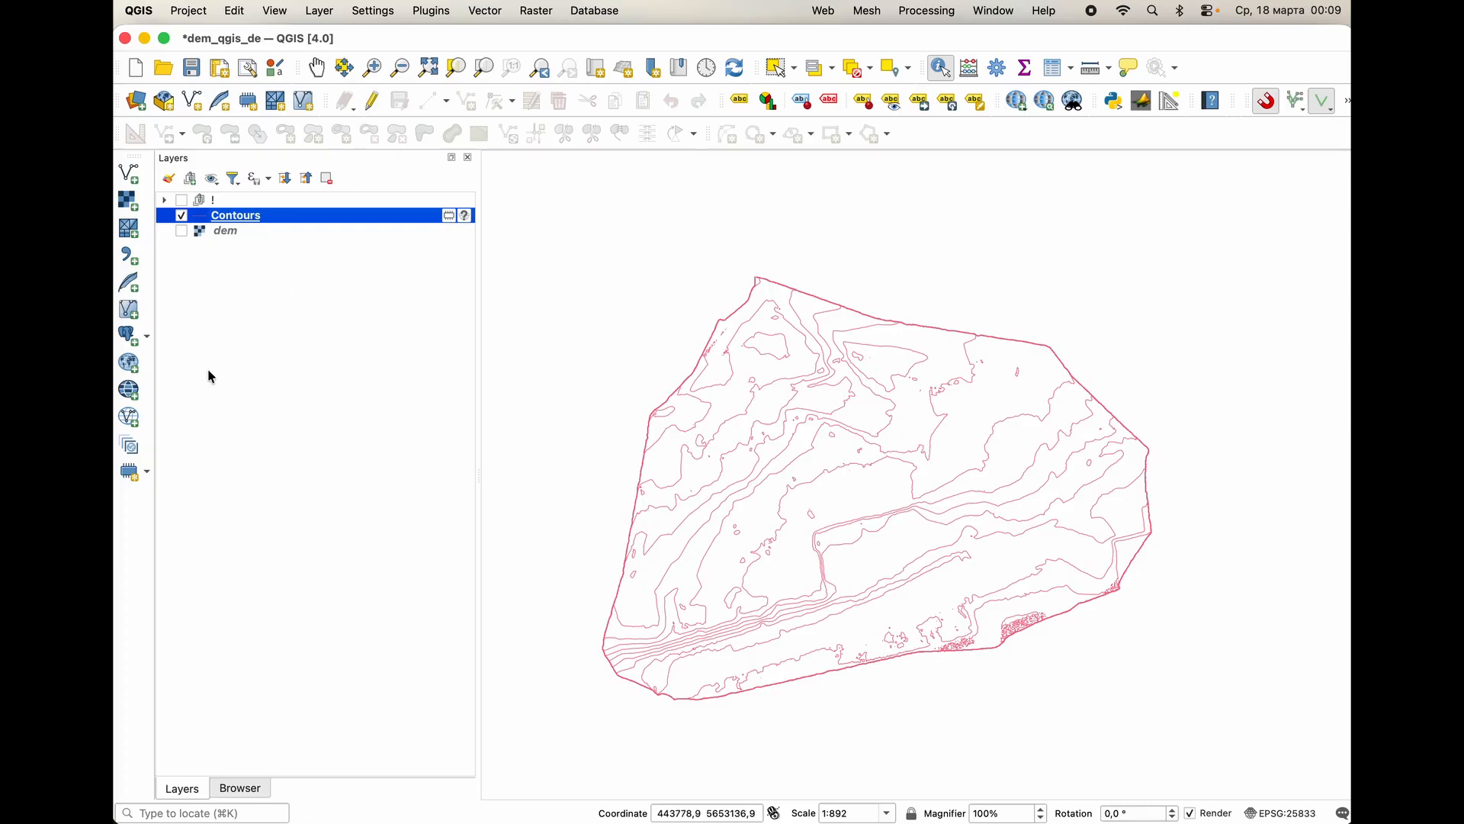
left_click(145, 474)
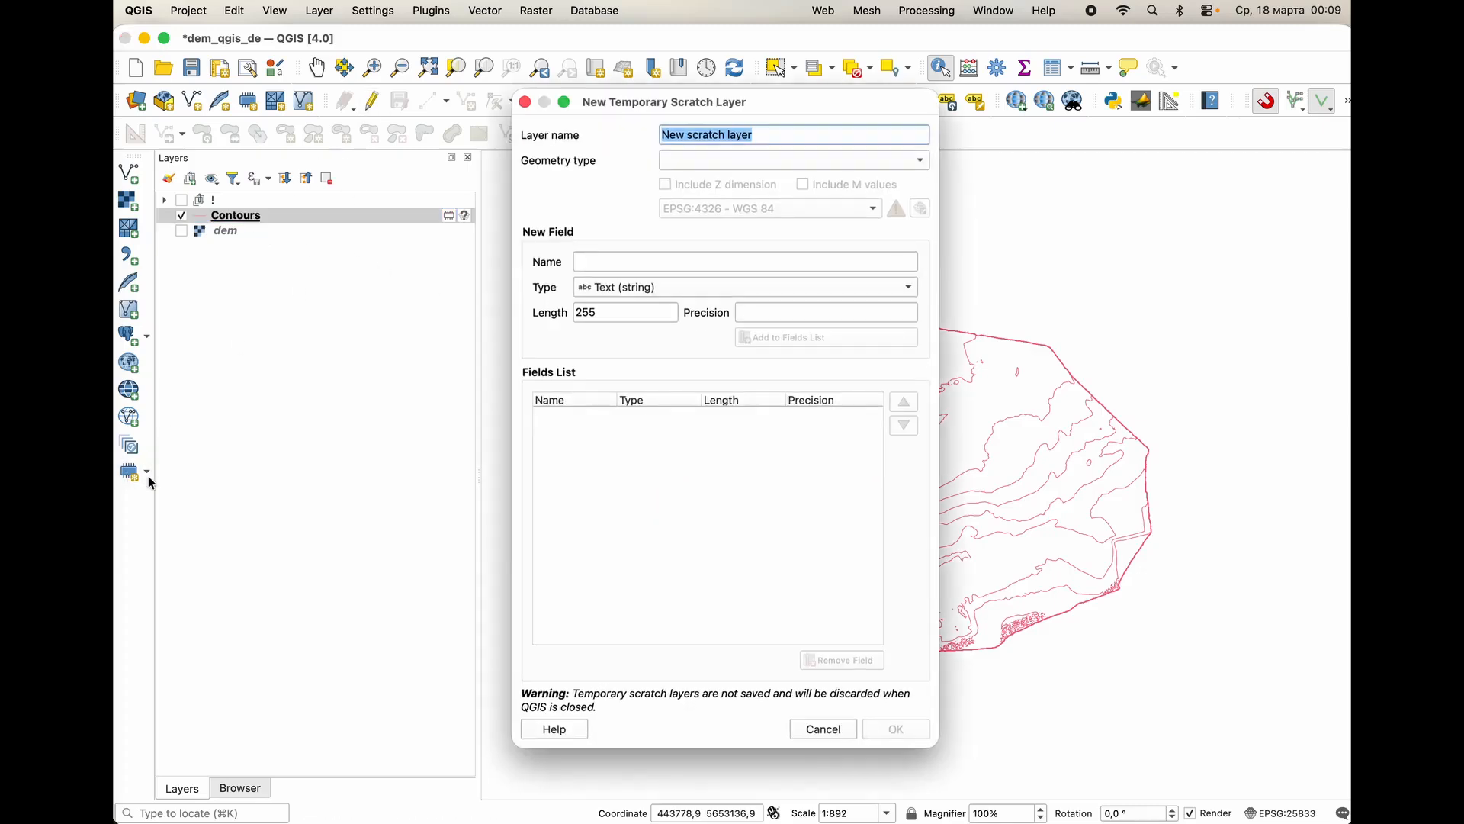
left_click(734, 160)
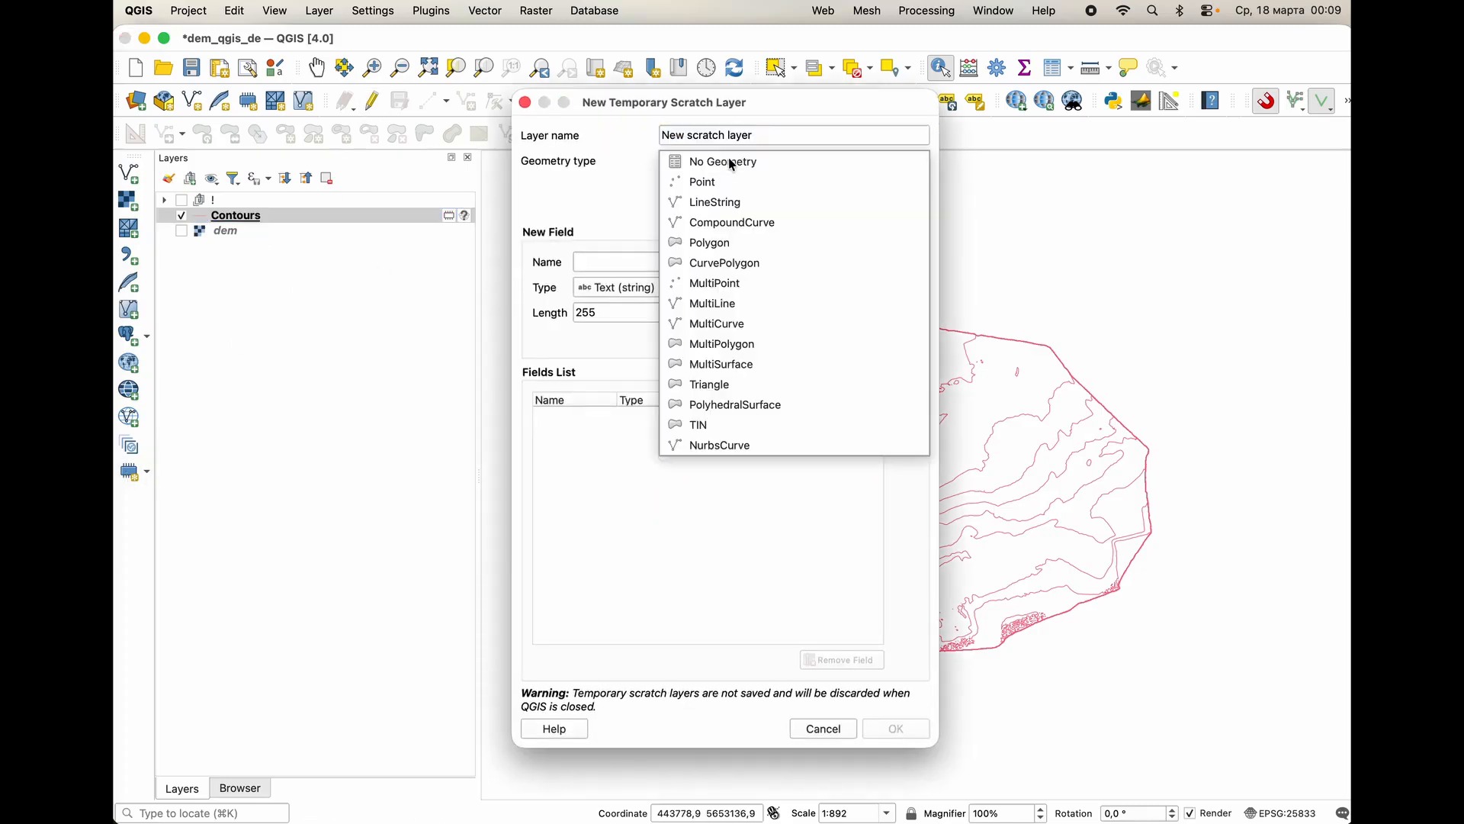
left_click(740, 243)
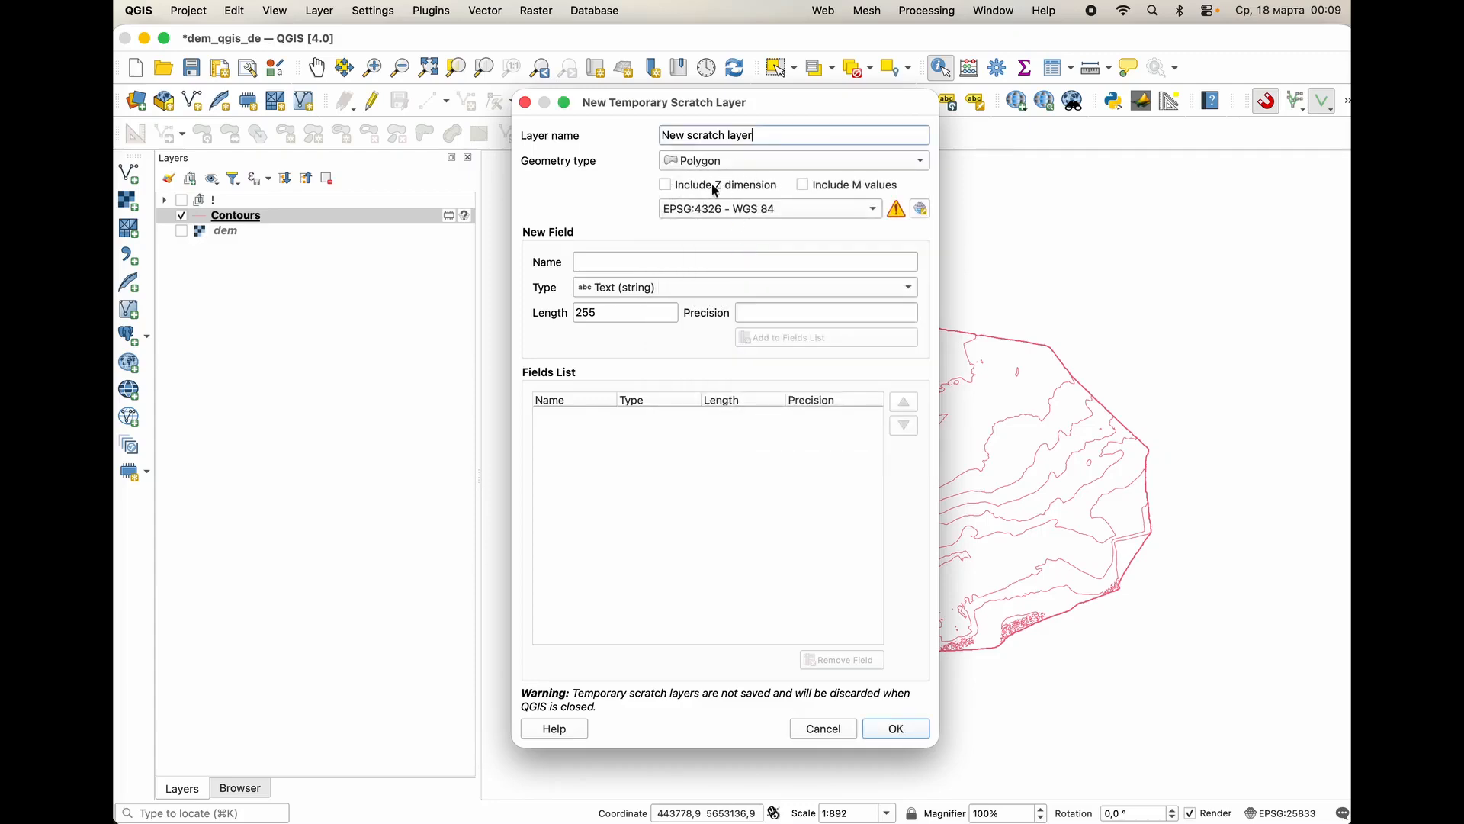
left_click(712, 209)
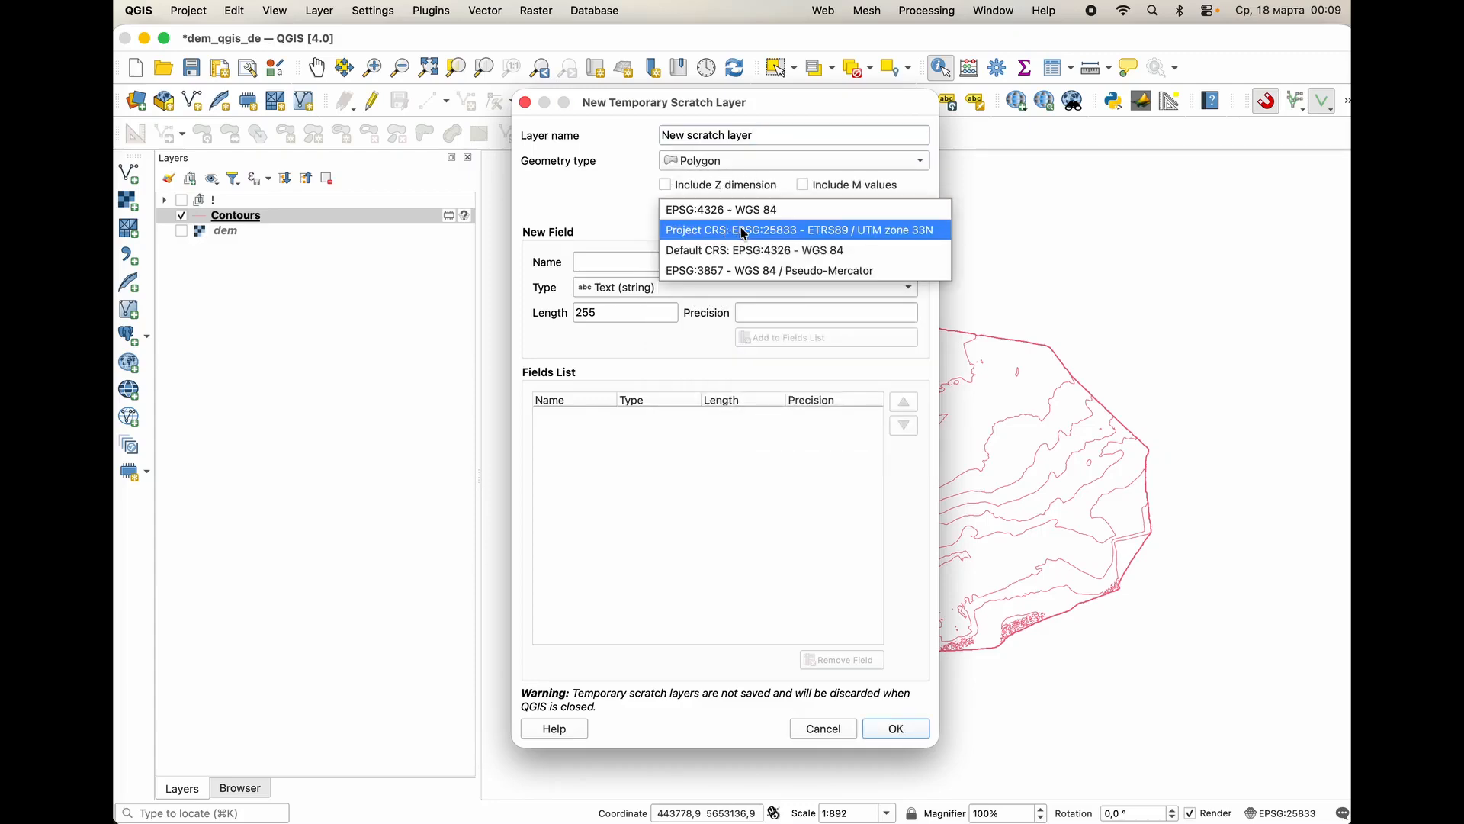
left_click(779, 230)
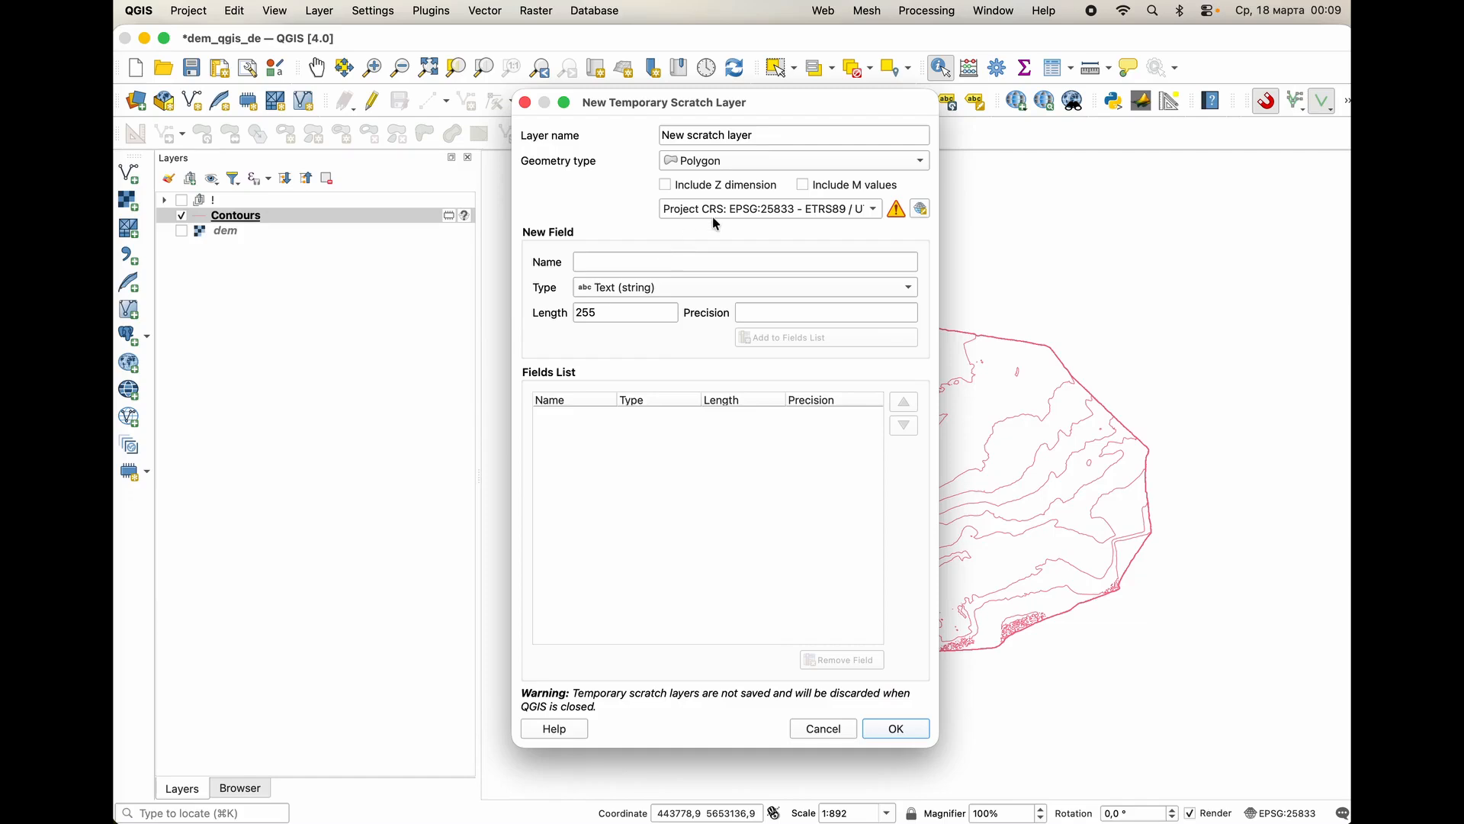
left_click(897, 730)
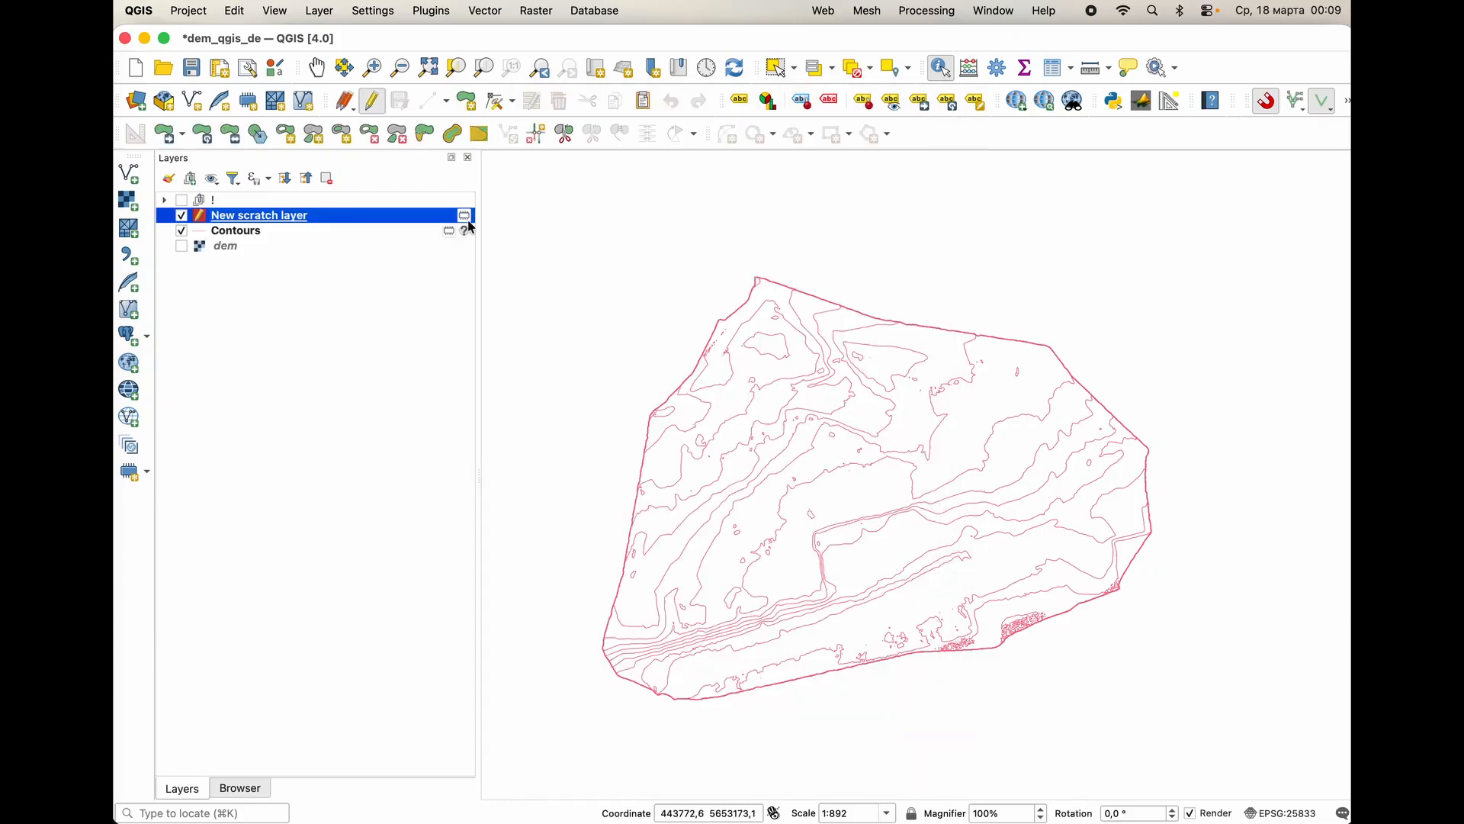
Assign the coordinate reference system EPSG:25833 - ETRS89 / UTM zone 33N to the Contours layer.
left_click(464, 231)
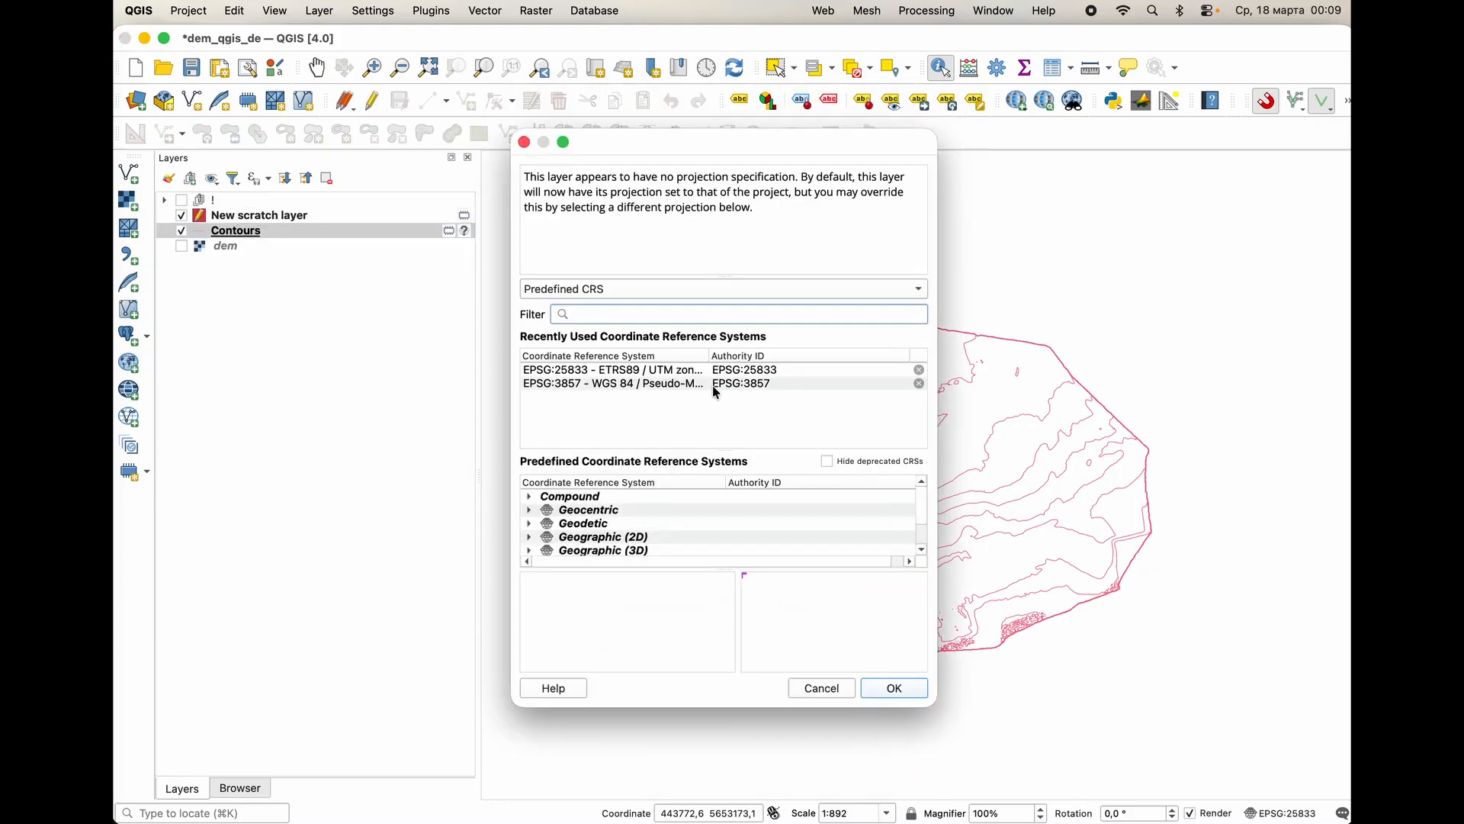
left_click(616, 376)
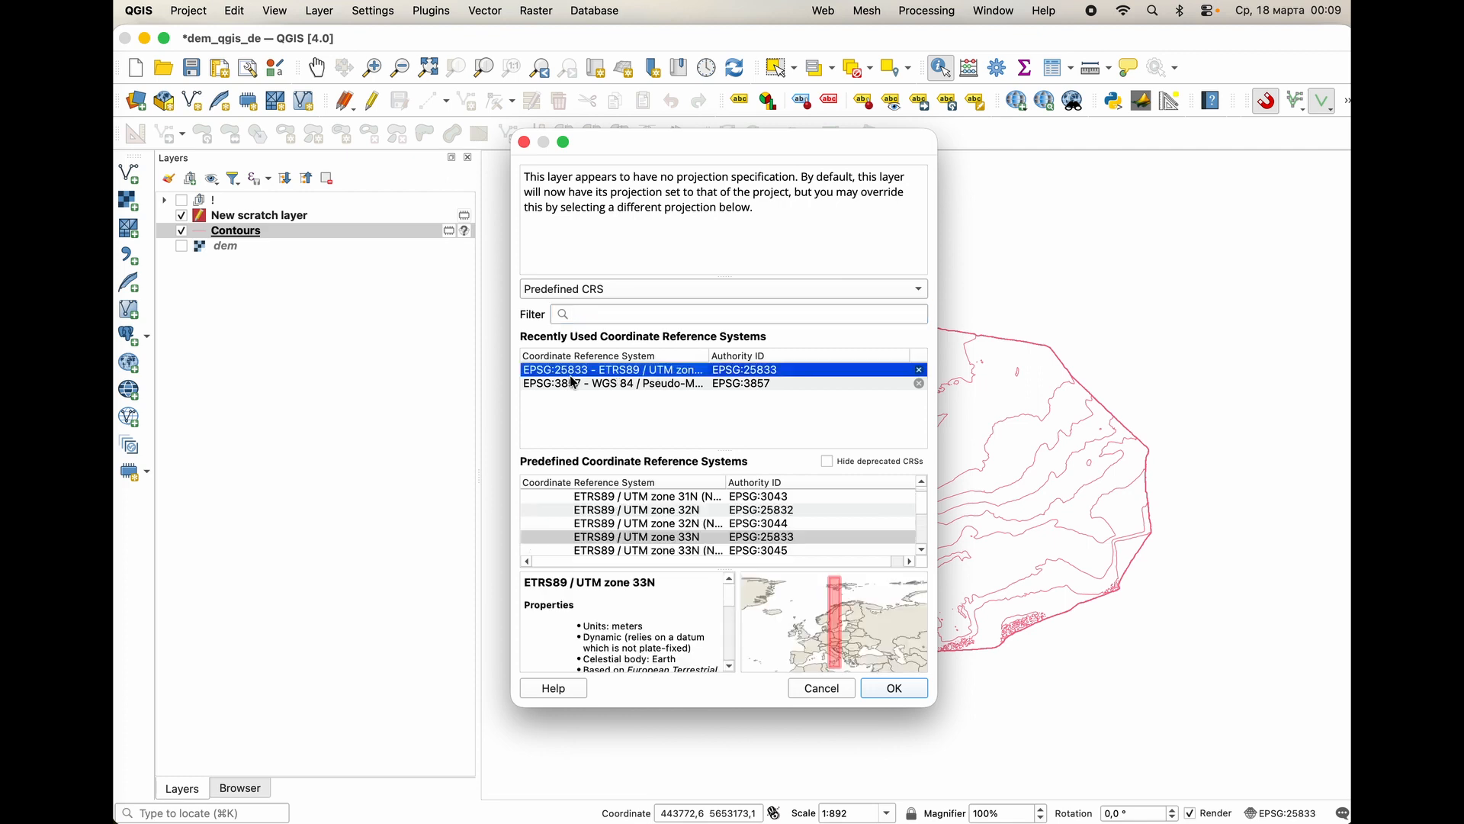
left_click(897, 690)
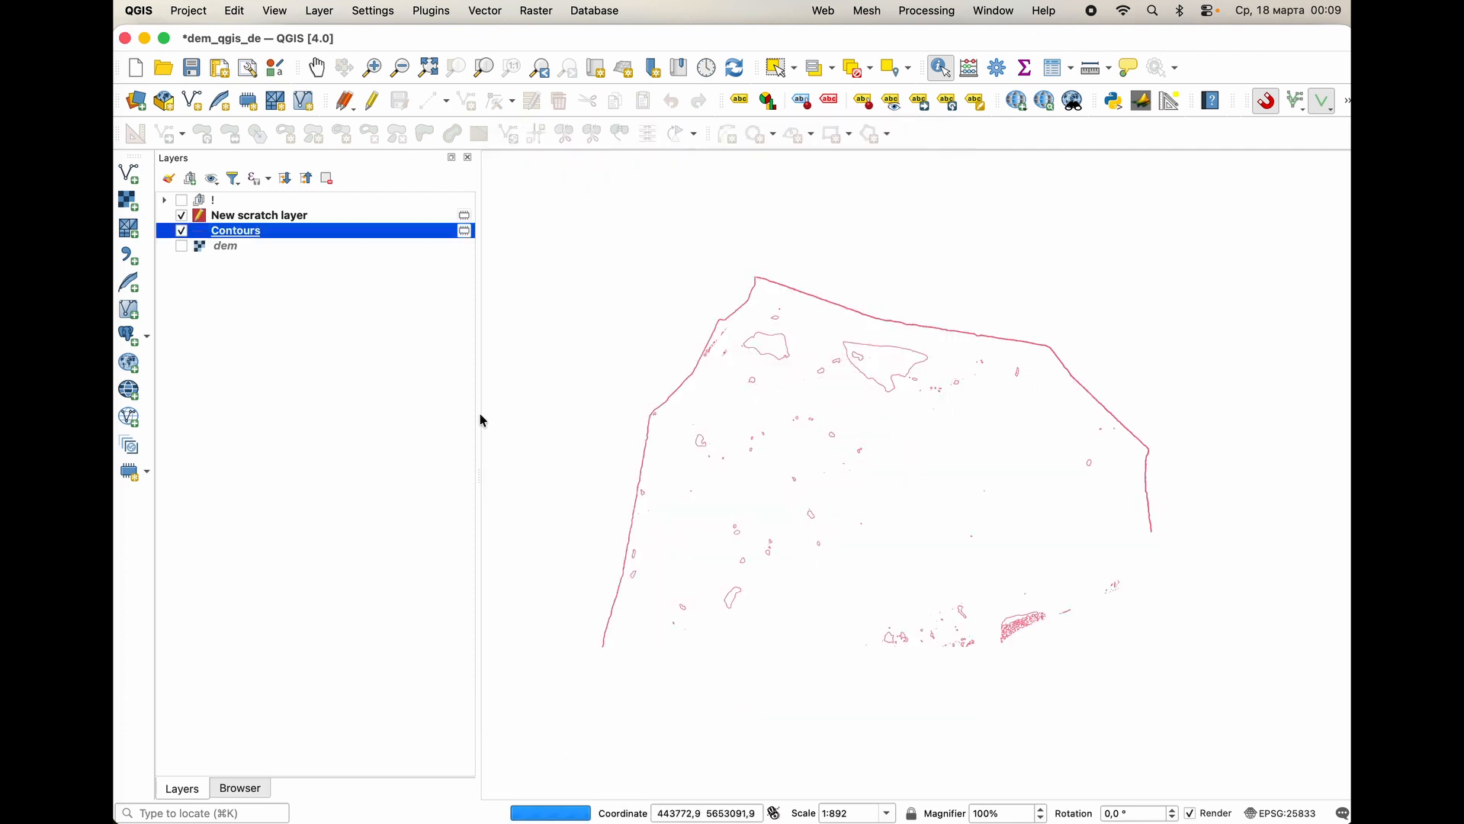
Style the new scratch layer with the "outline black" fill symbol.
left_click(237, 217)
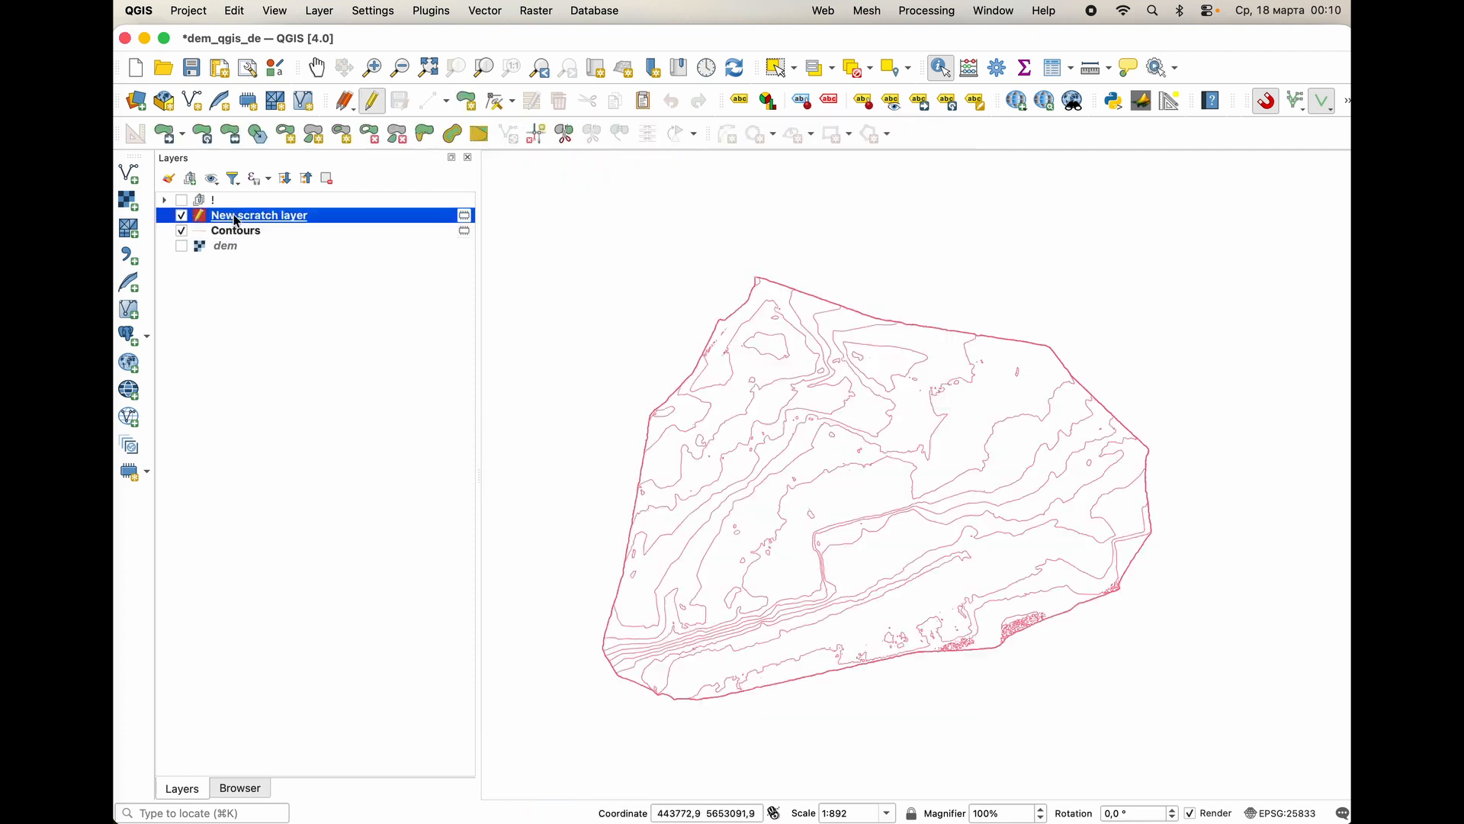
double_click(206, 218)
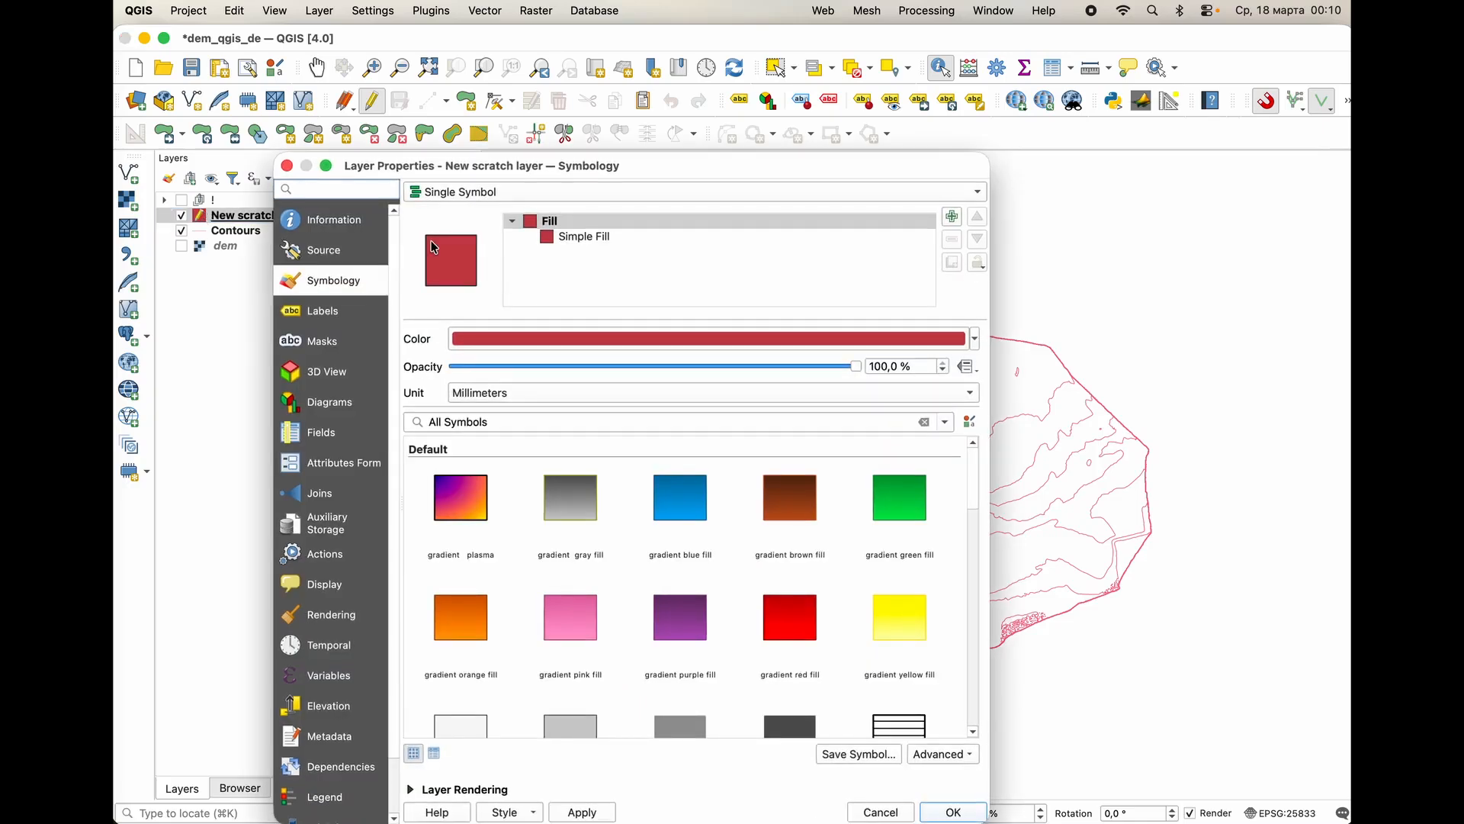
scroll(589, 552, "down", 10)
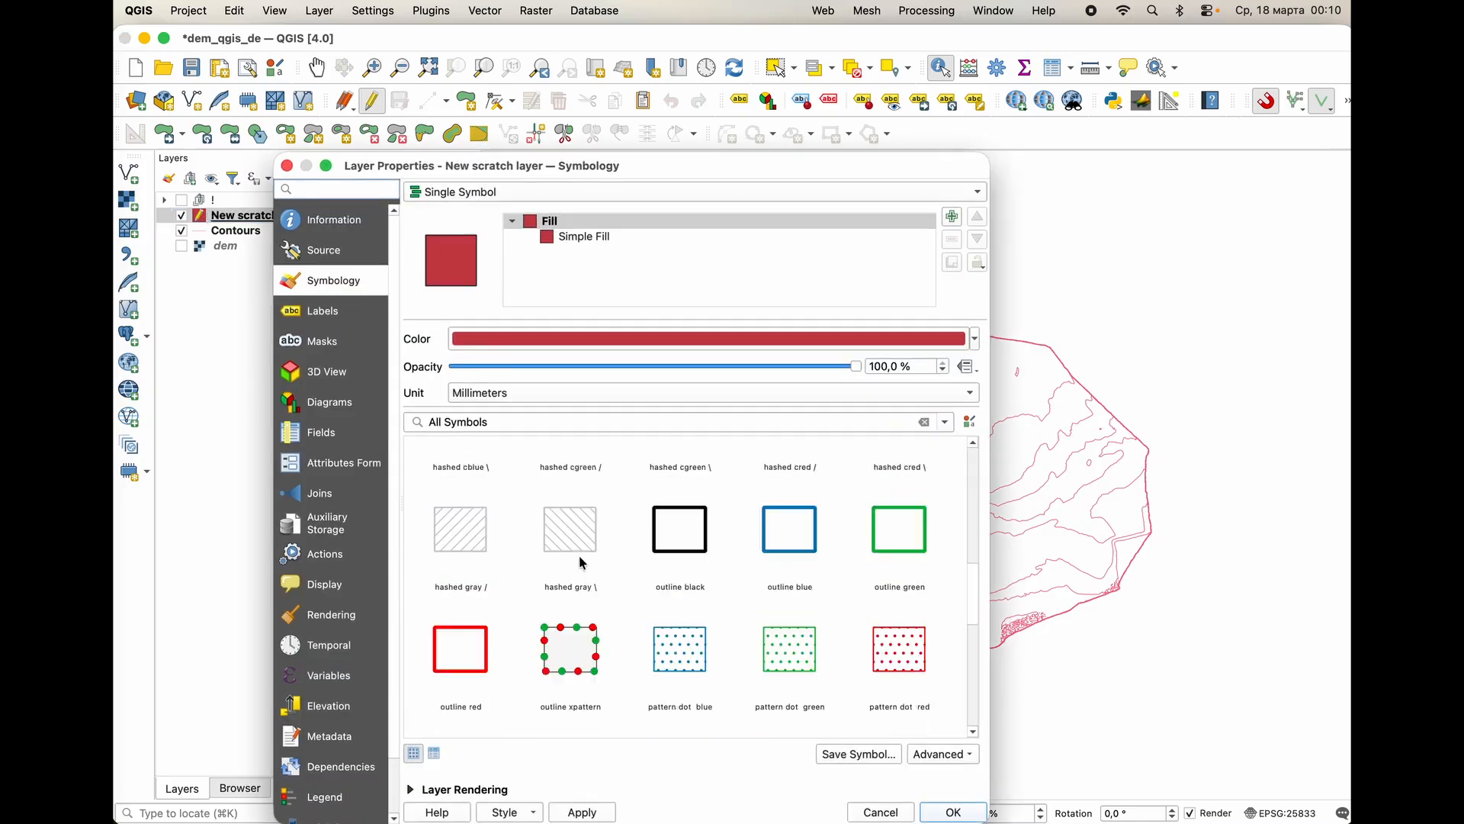
left_click(685, 510)
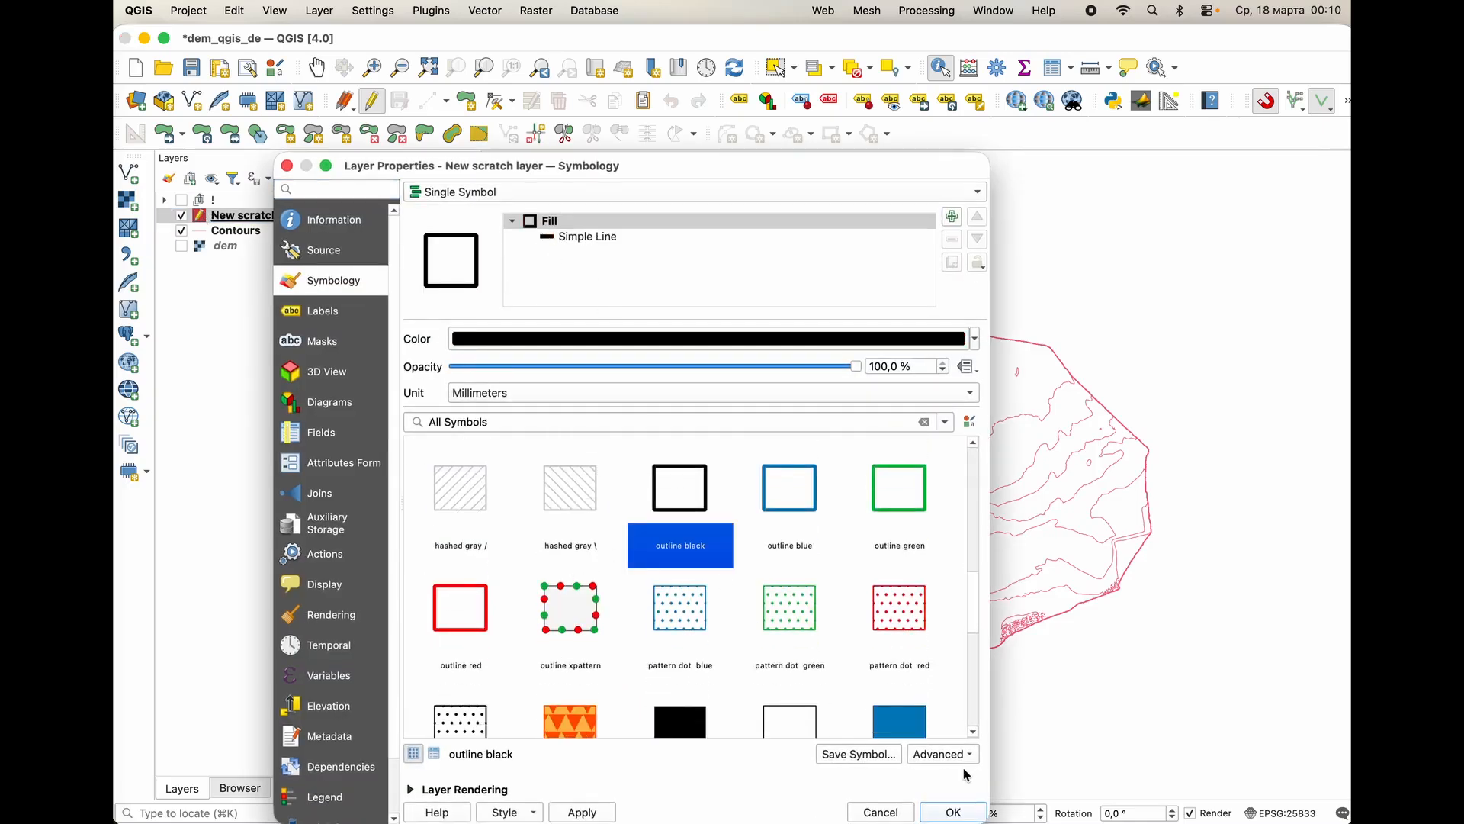
left_click(946, 810)
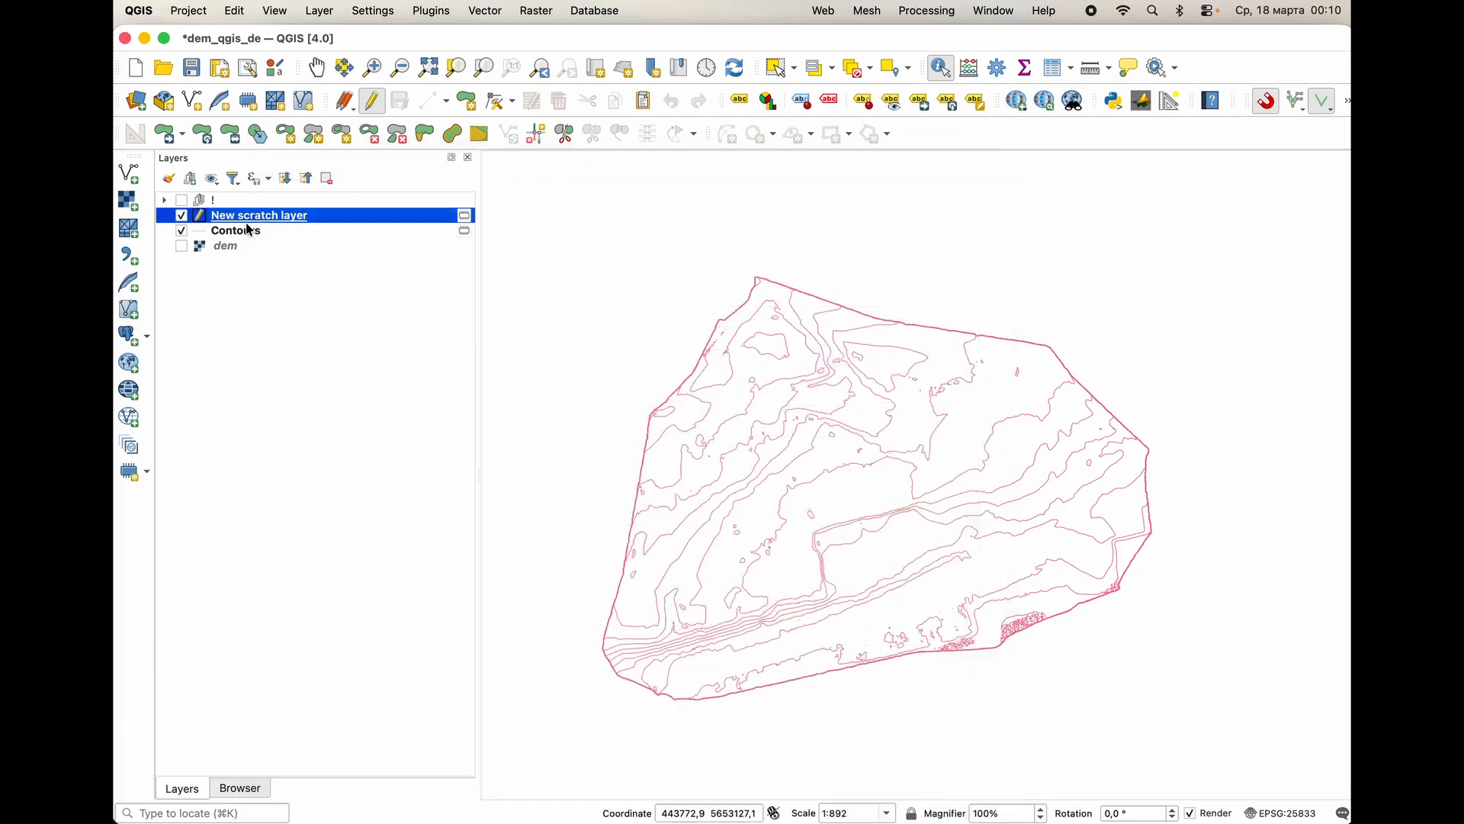
Change the line colour of the Contours layer to green.
double_click(204, 230)
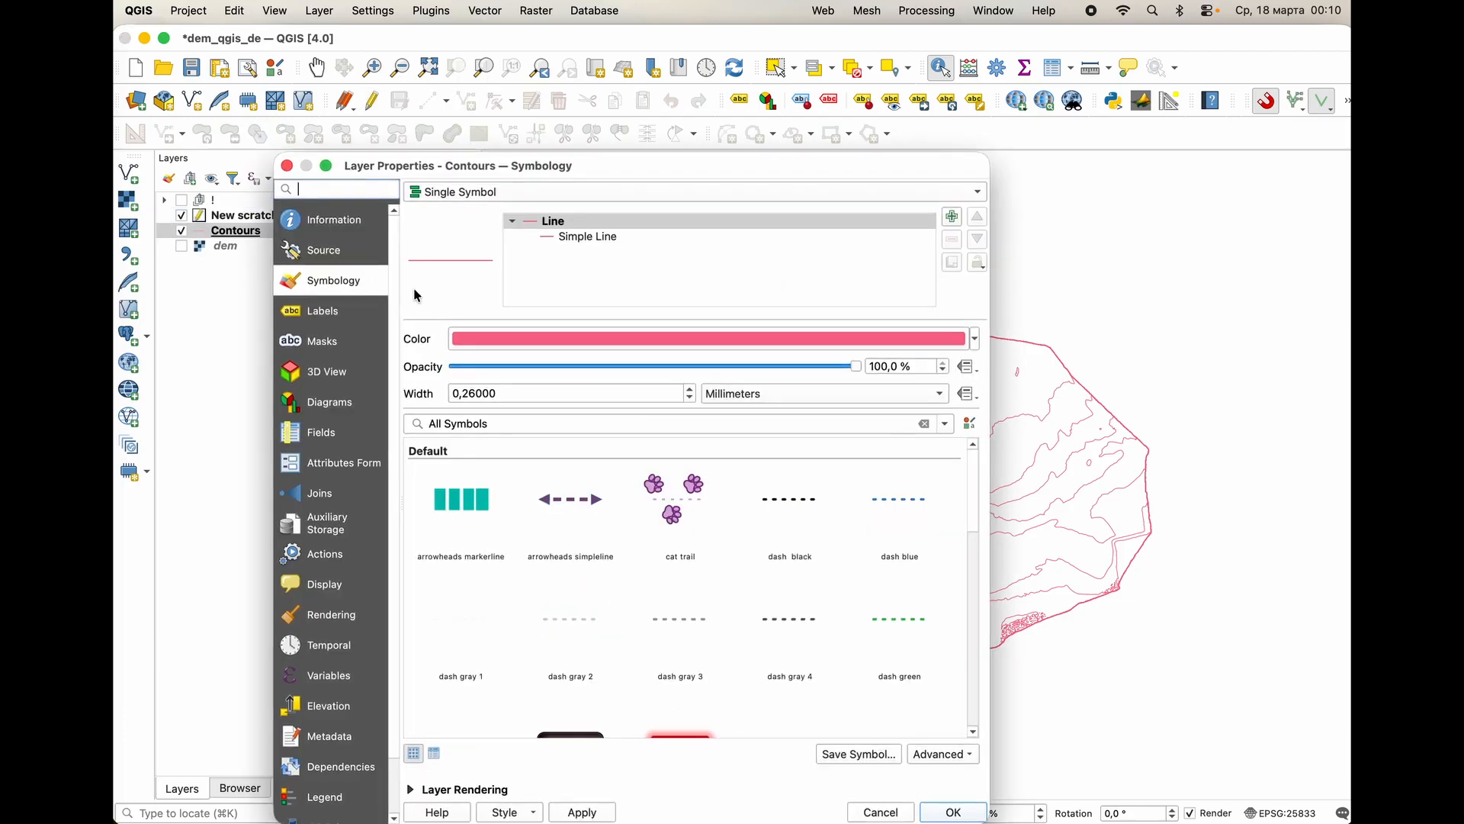
left_click(975, 339)
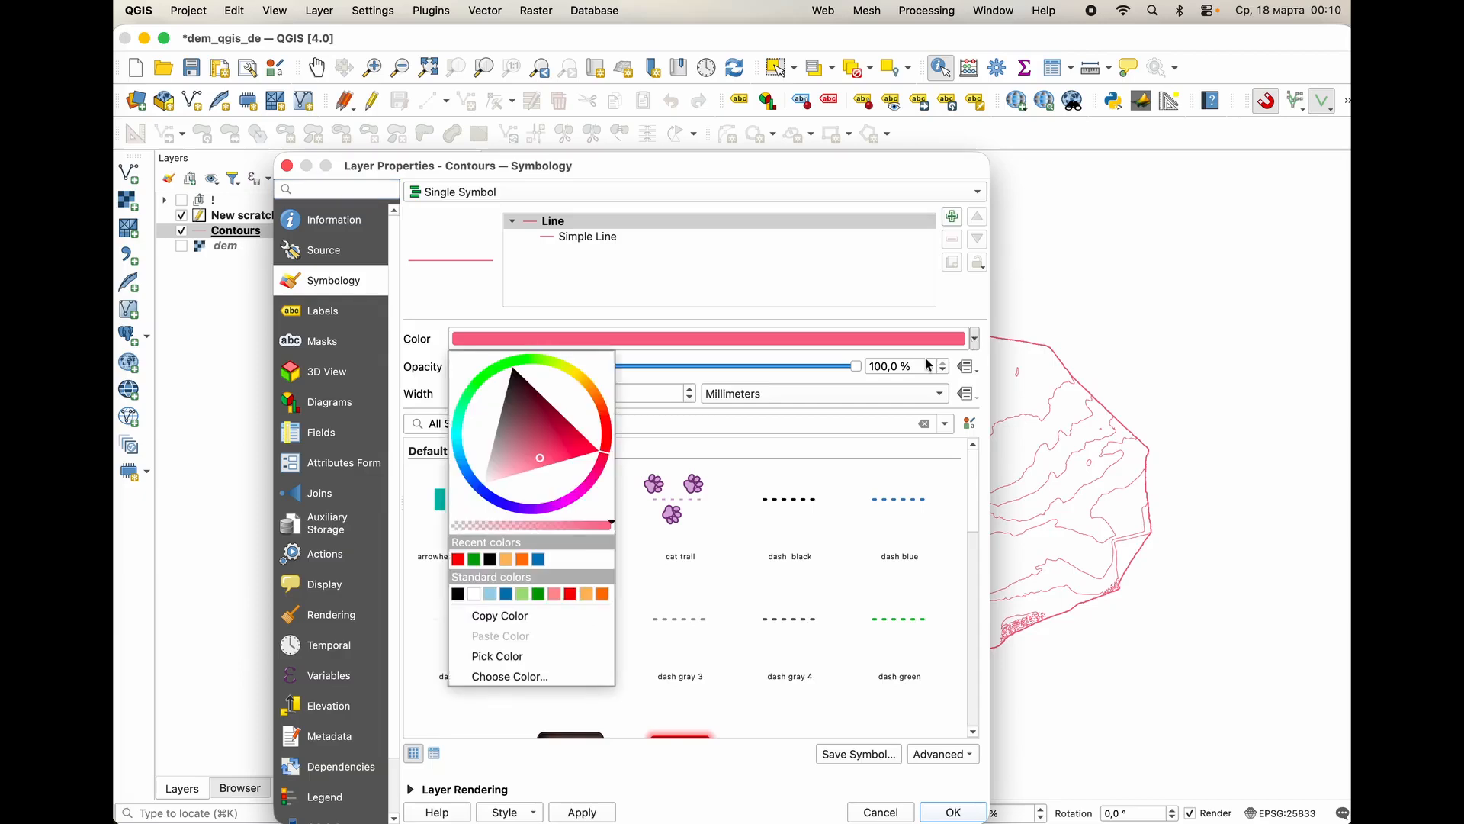
left_click(473, 559)
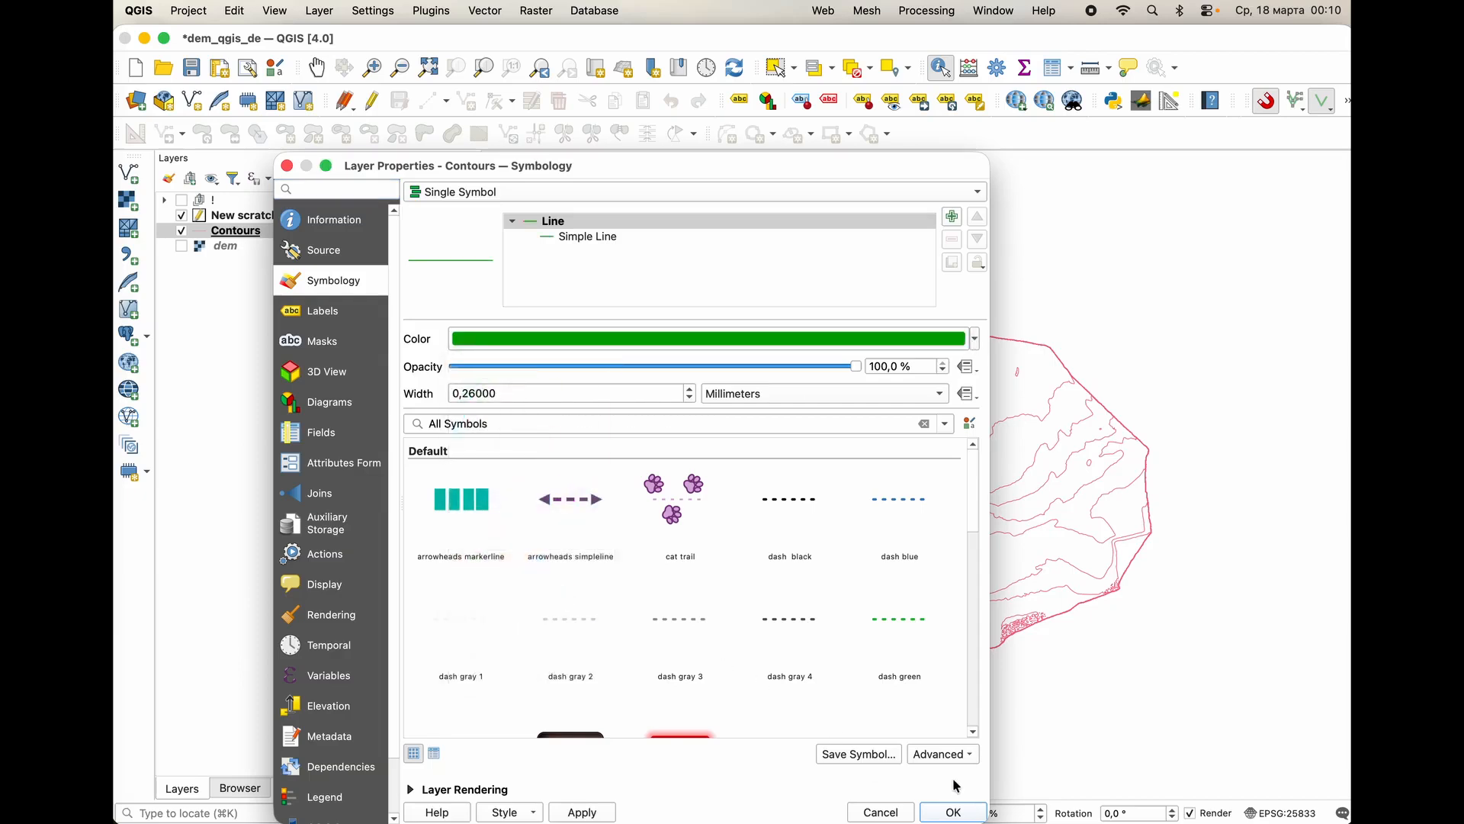
left_click(953, 811)
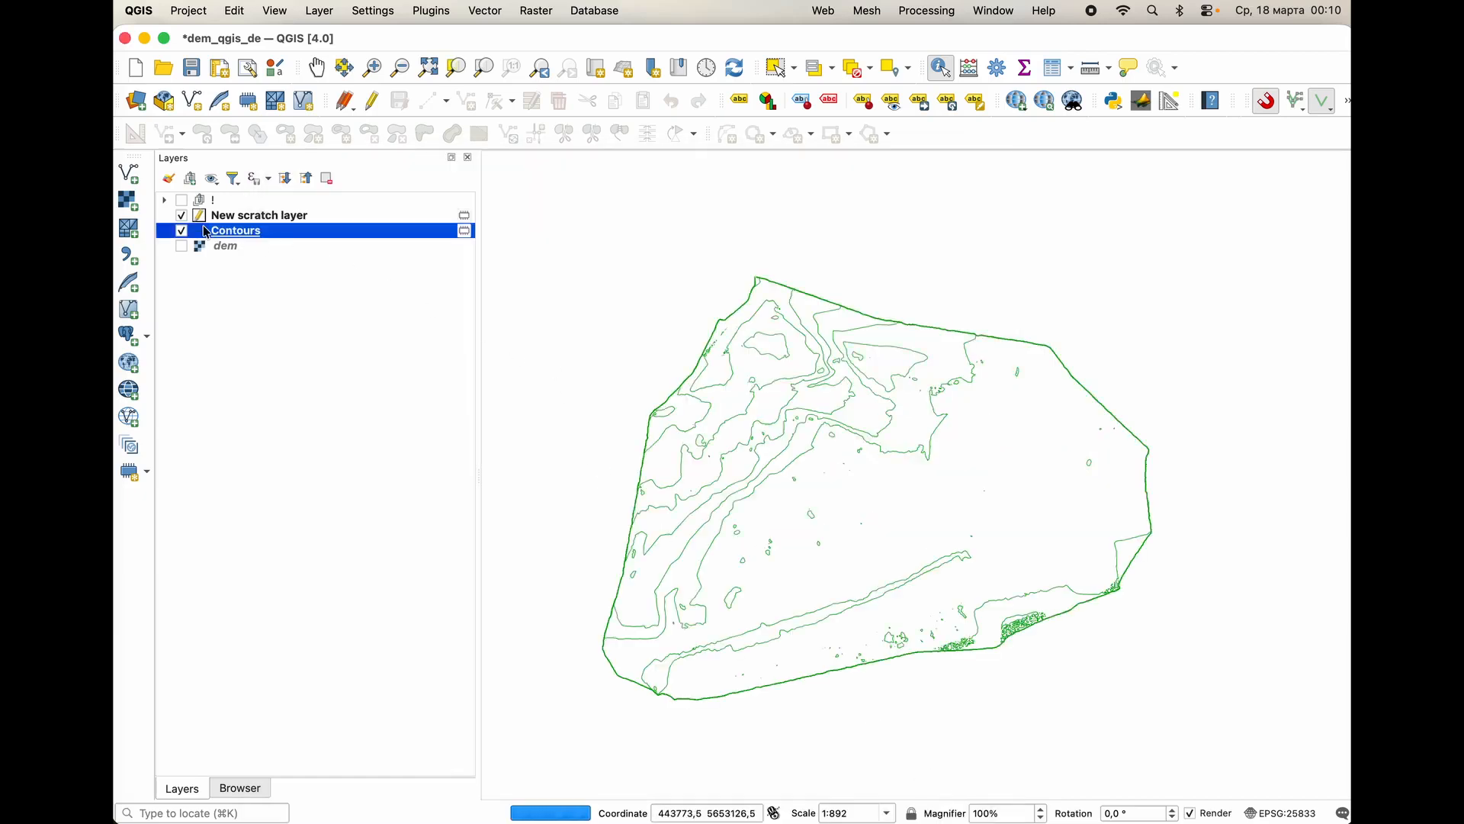
Start a polygon in the New scratch layer, tracing just inside the northern and eastern edges of the contour area.
left_click(241, 218)
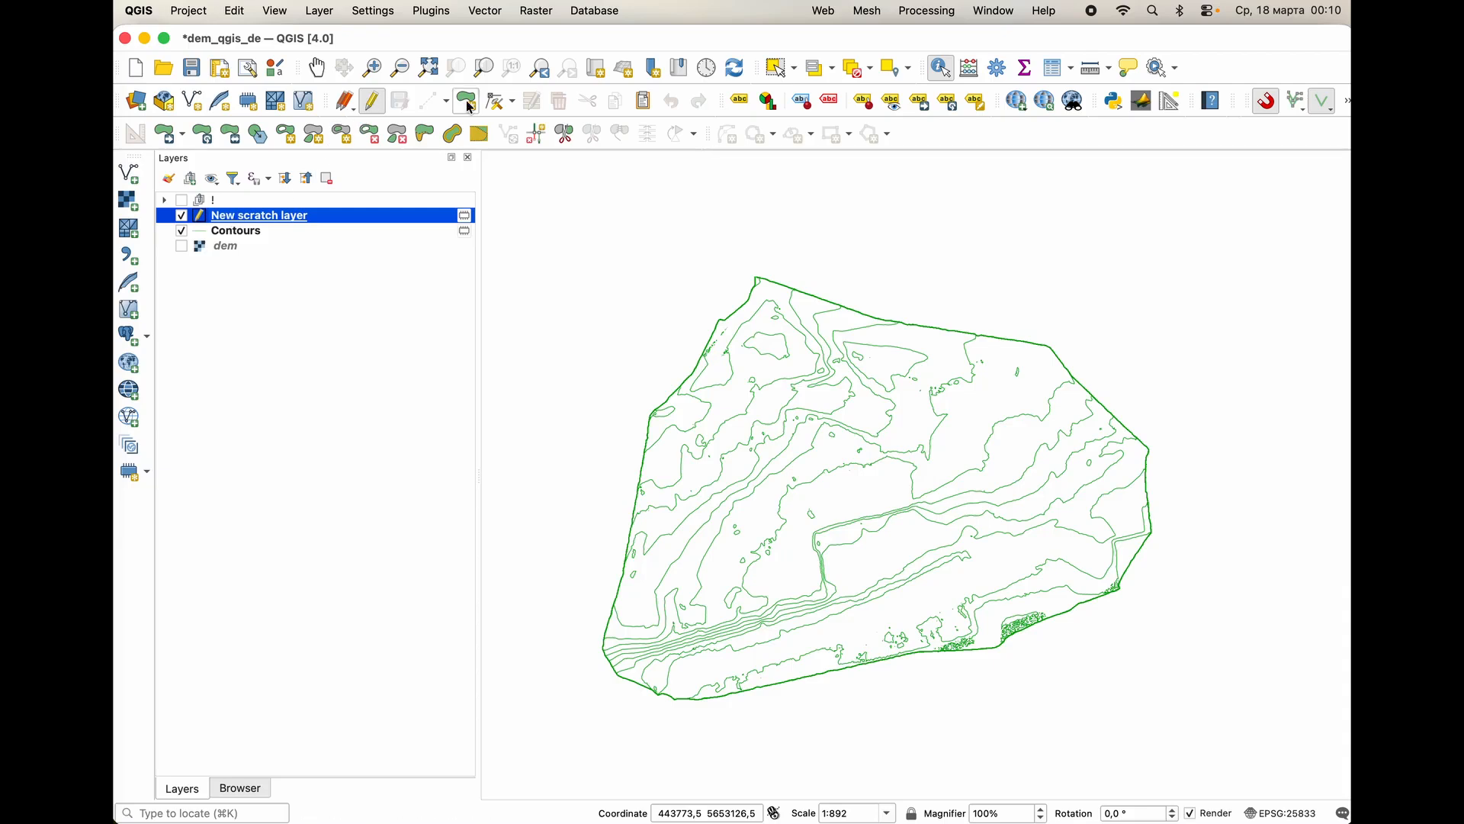
left_click(428, 101)
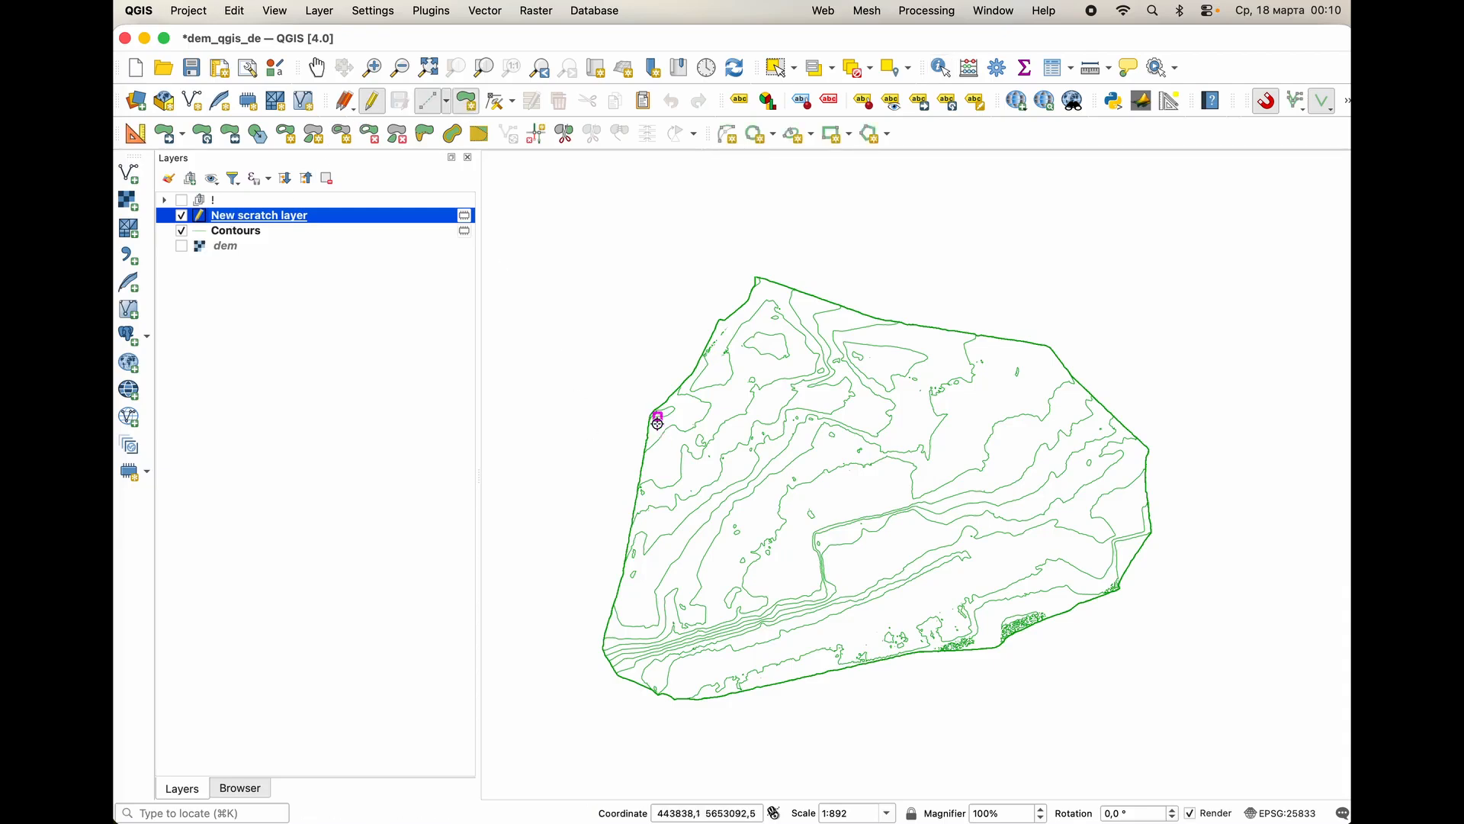
scroll(656, 421, "up", 2)
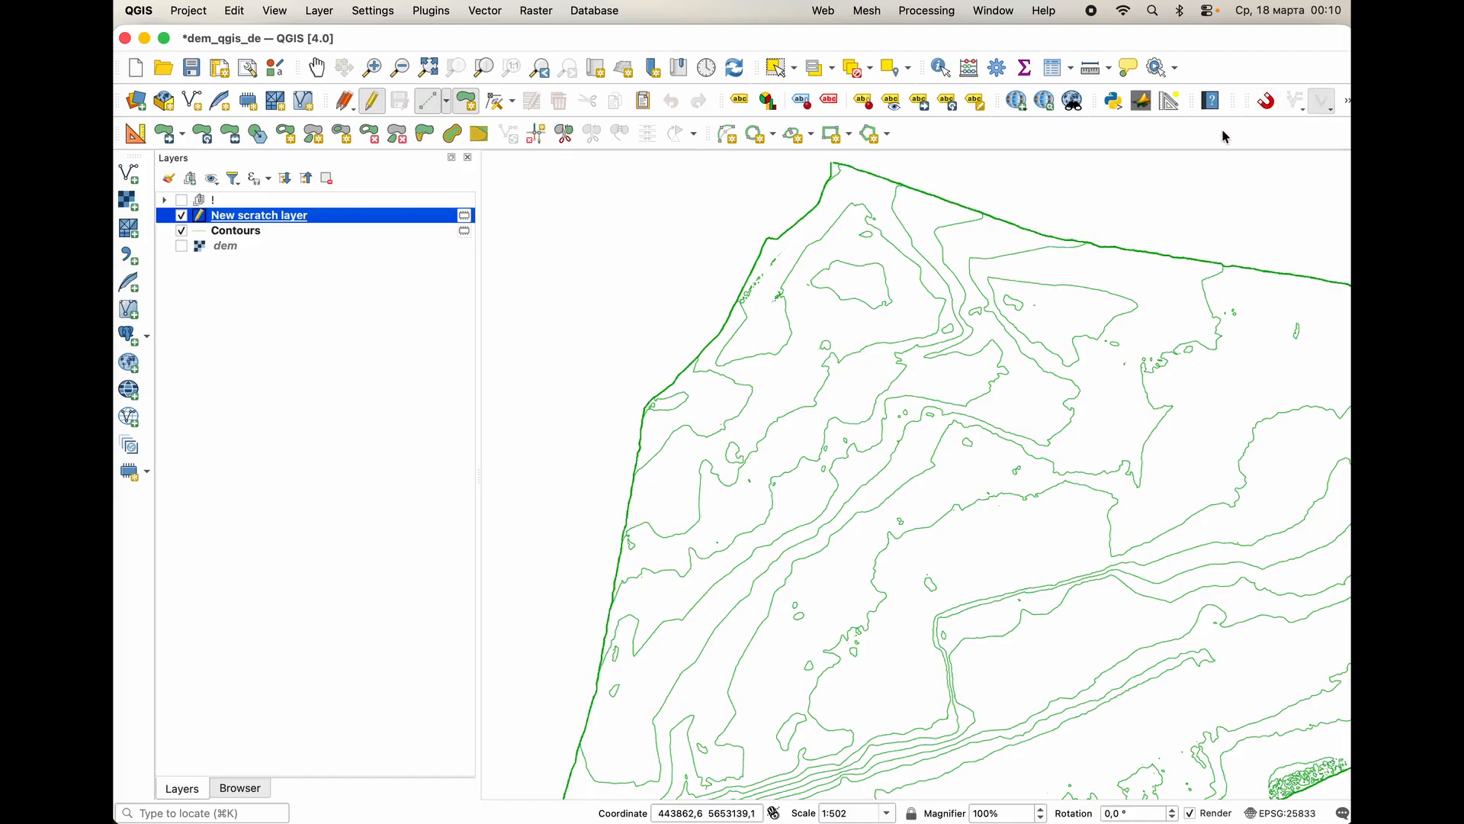
left_click(653, 415)
left_click(854, 189)
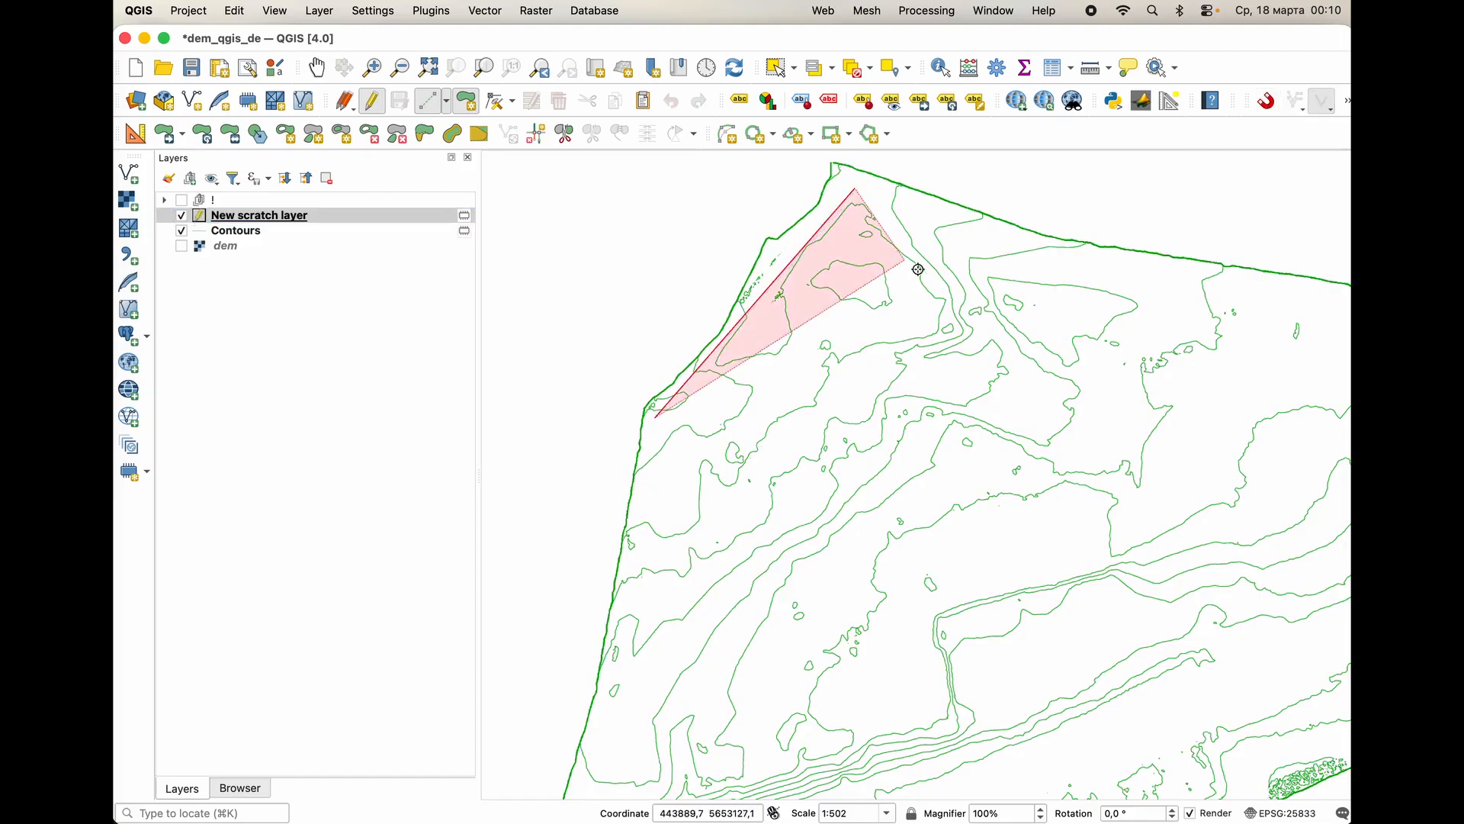
middle_click_drag(1069, 296, 556, 314)
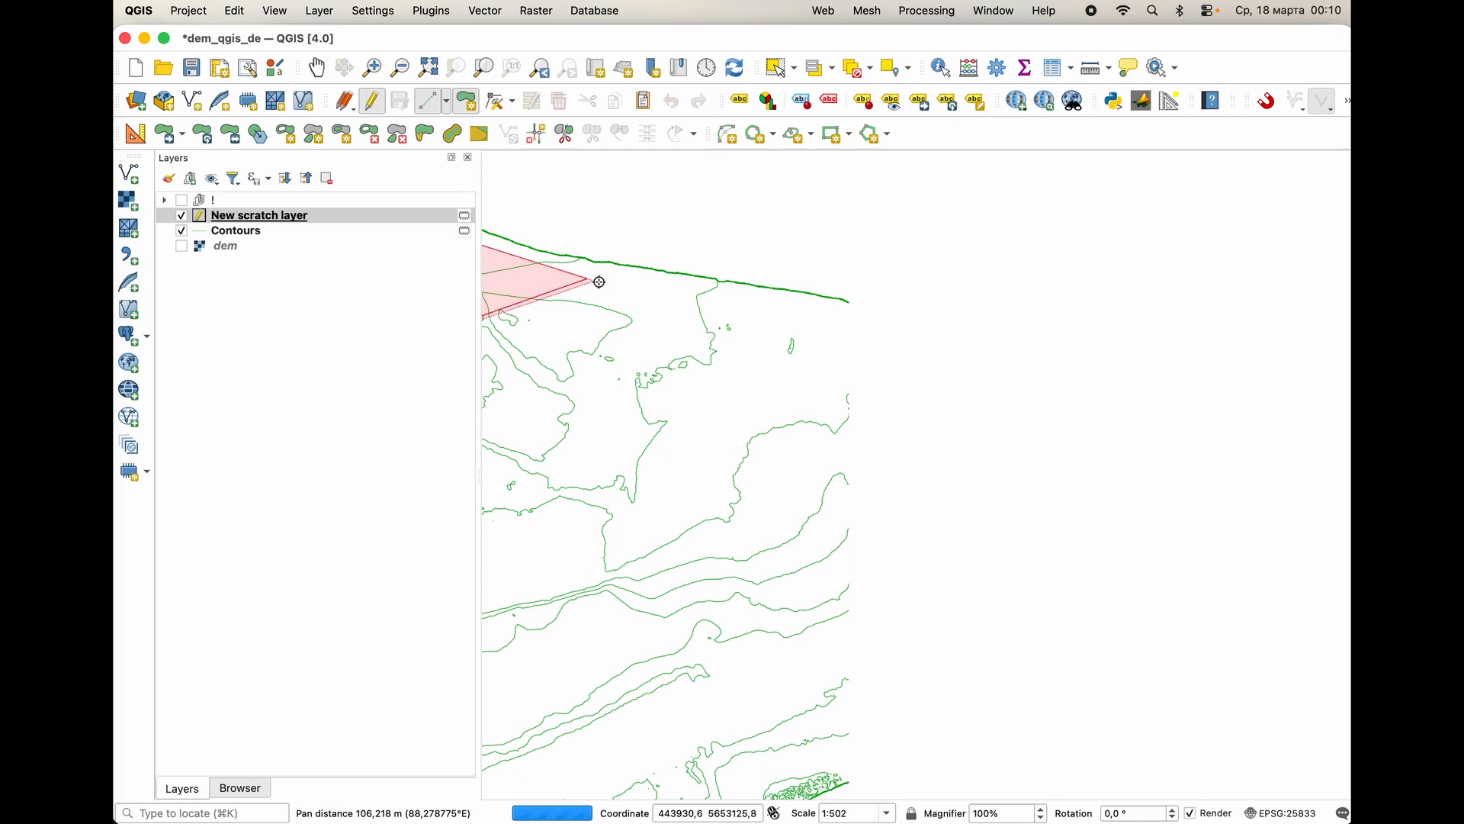
left_click(830, 310)
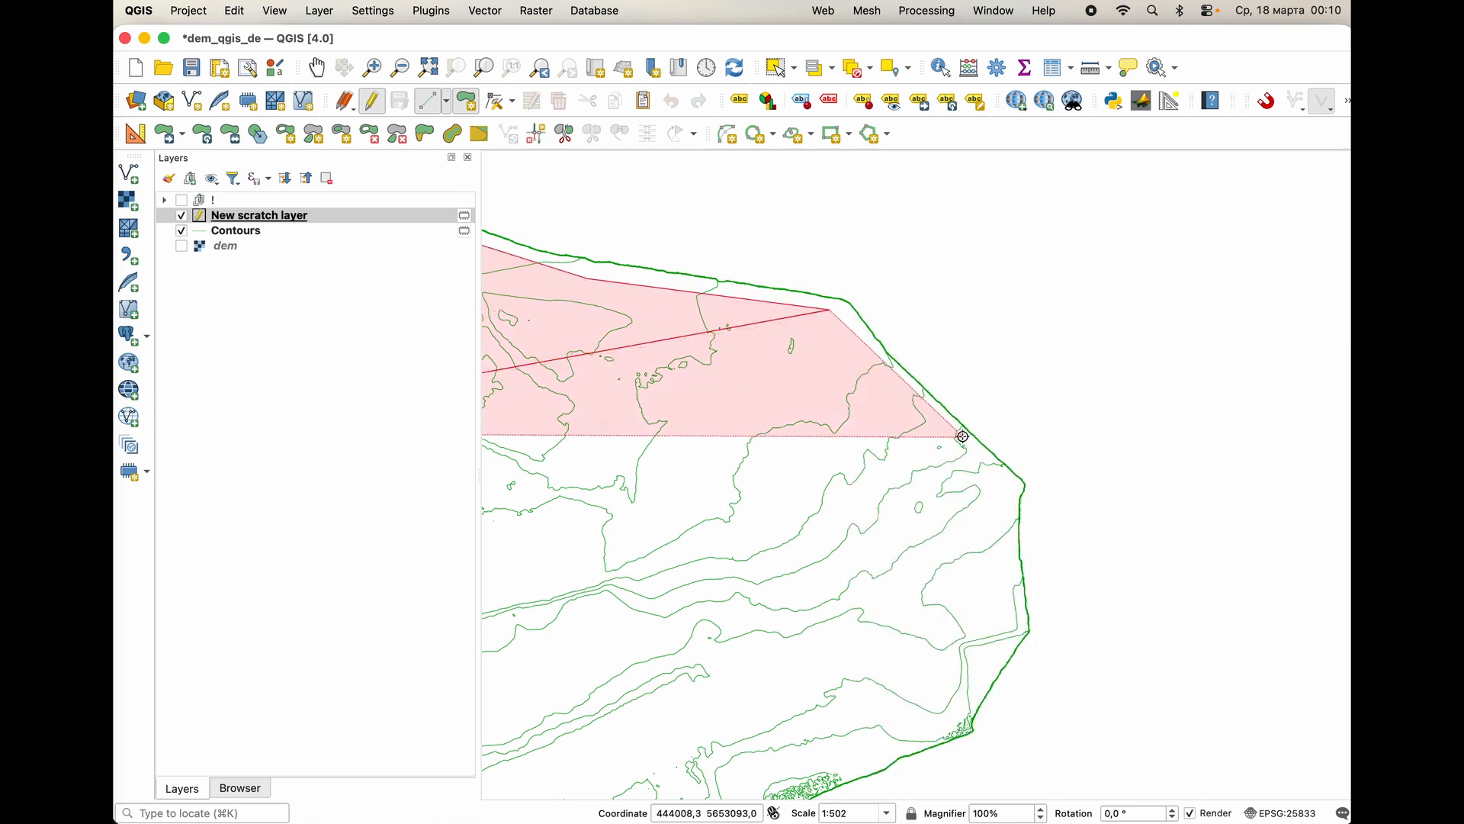
left_click(1011, 488)
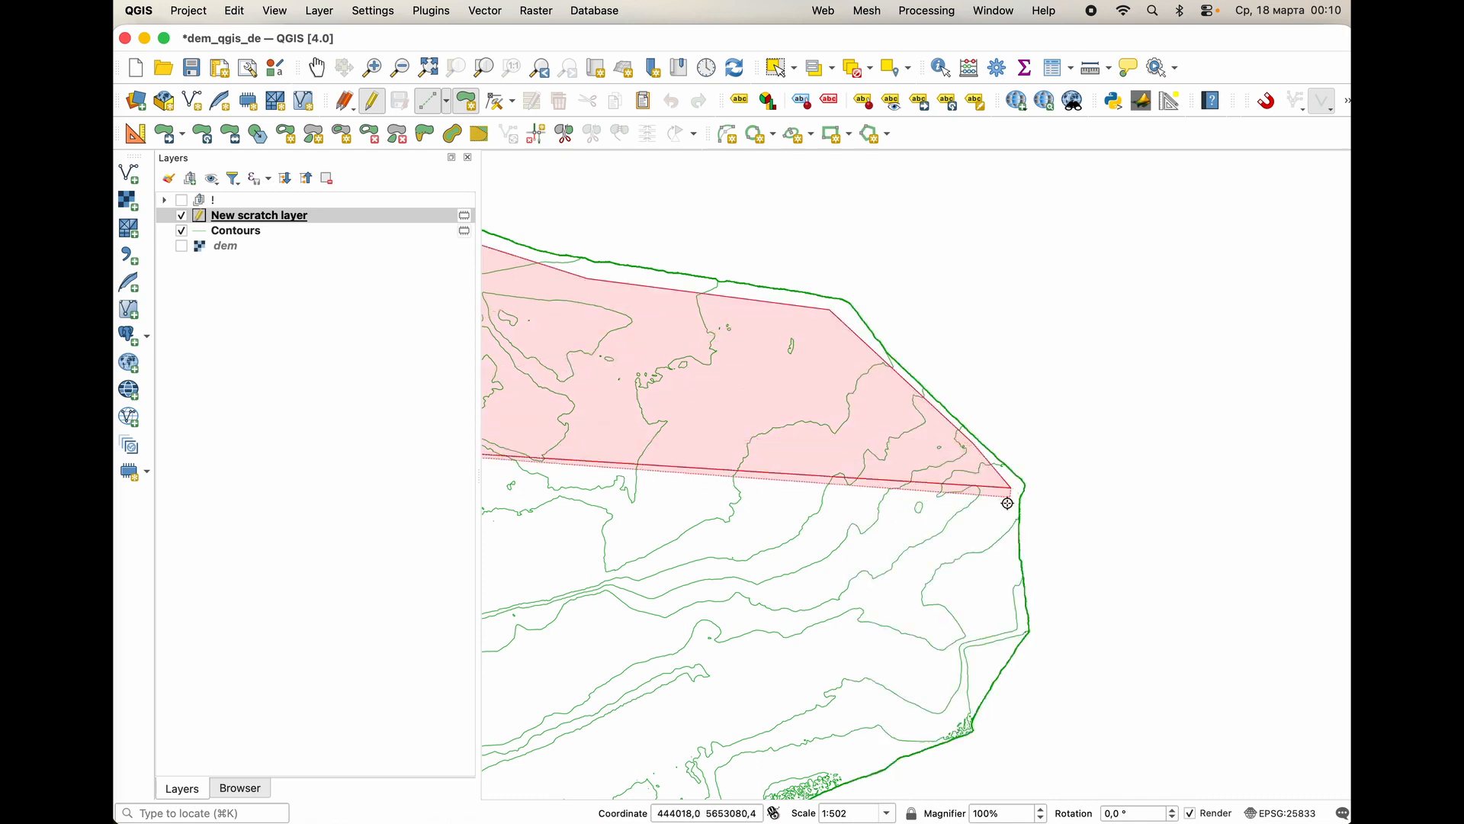
left_click(1018, 633)
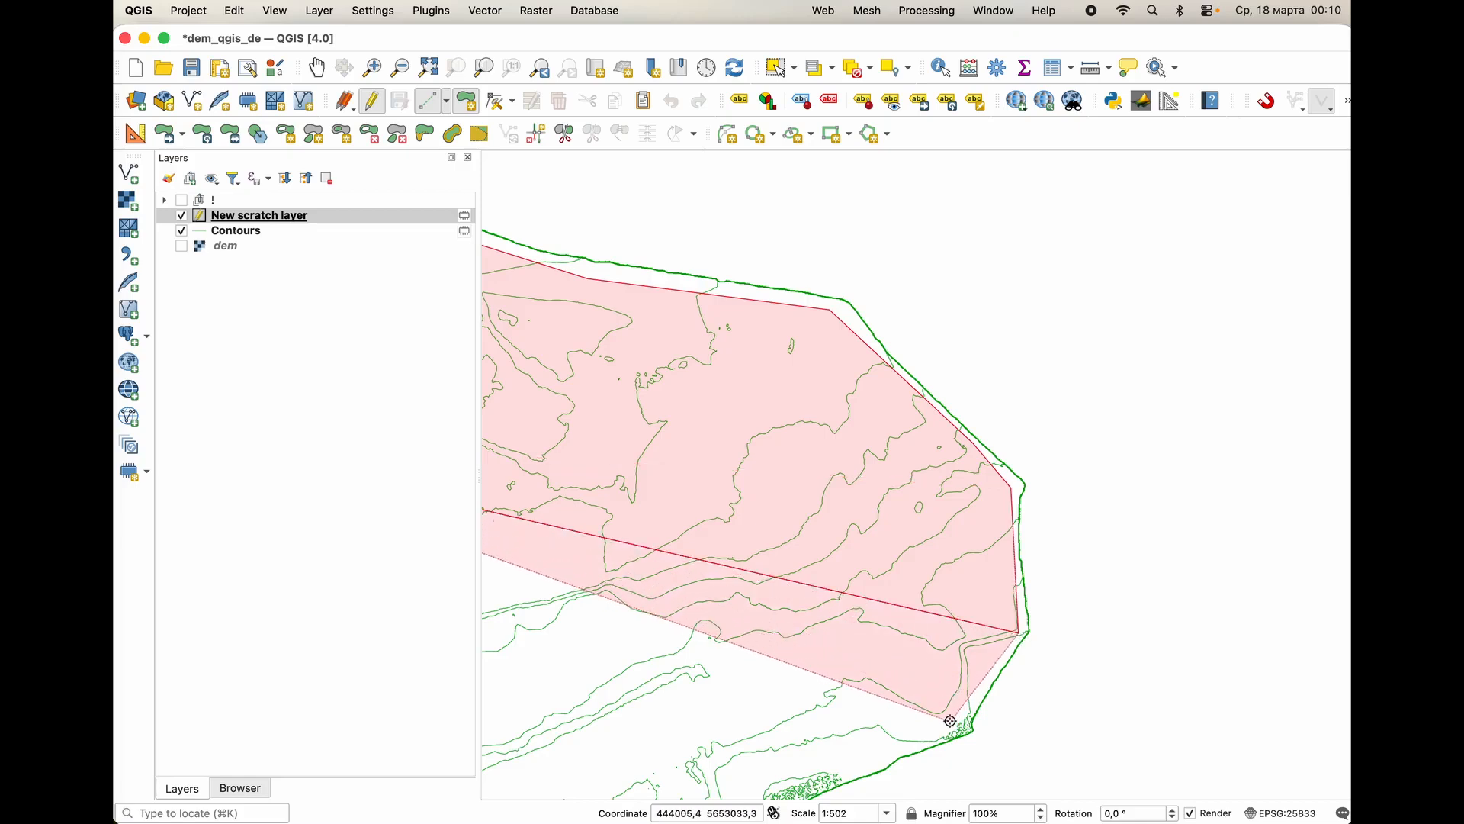
left_click(950, 719)
Complete the clipping polygon along the southern and western edges, save the layer edits and end editing.
middle_click_drag(868, 770, 1045, 549)
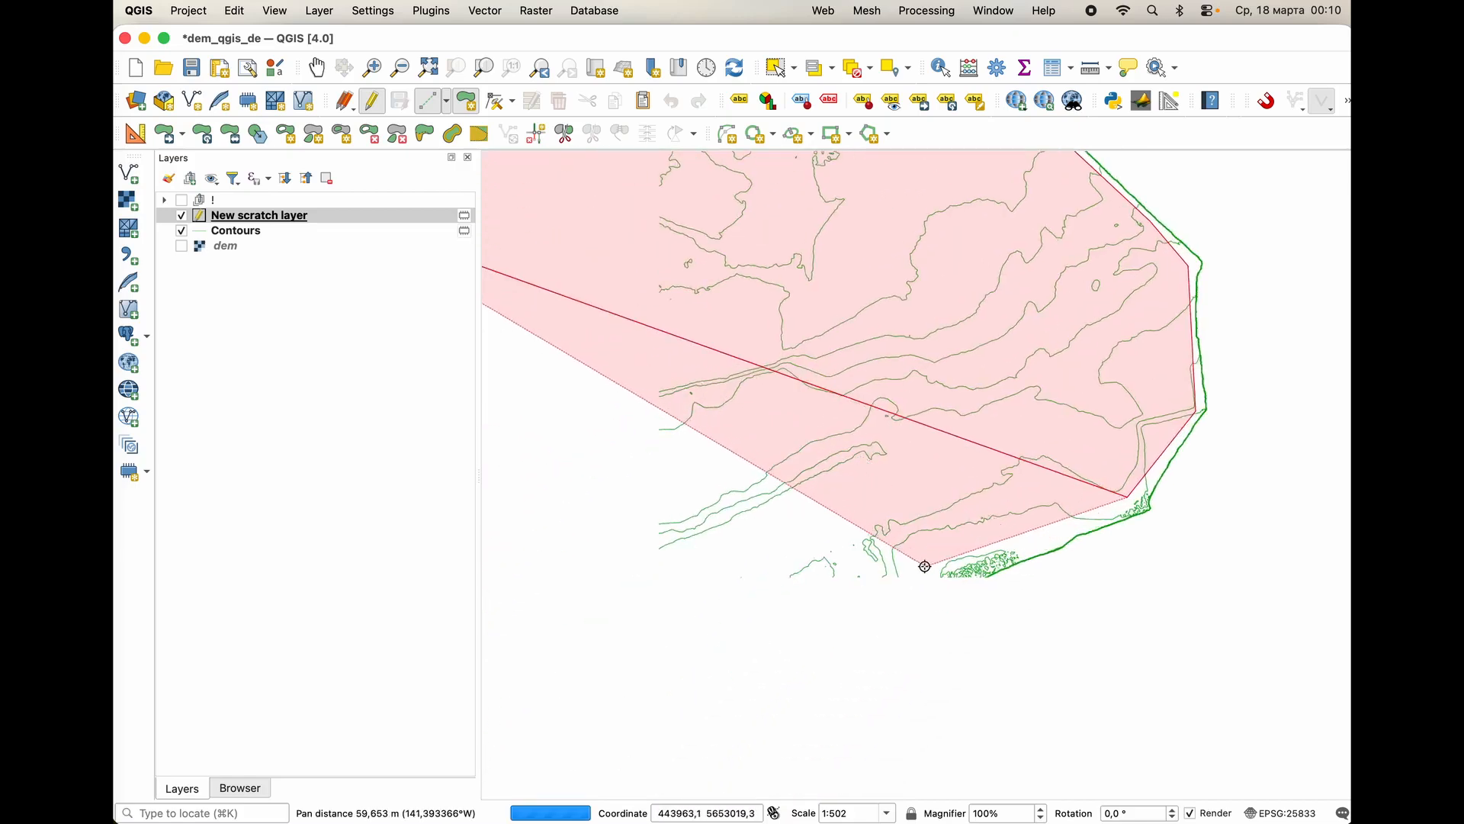
left_click(907, 586)
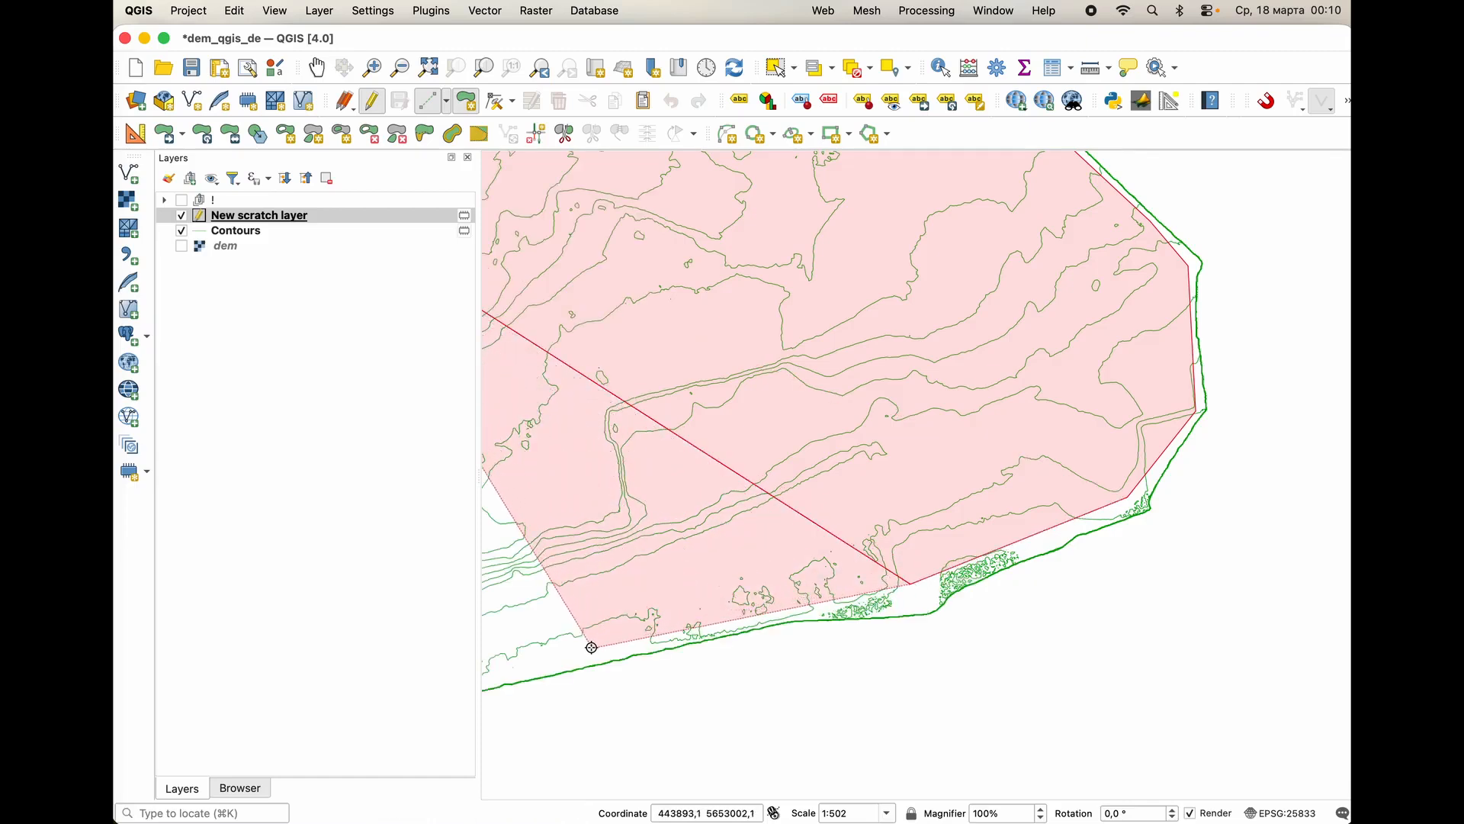
middle_click_drag(595, 644, 961, 513)
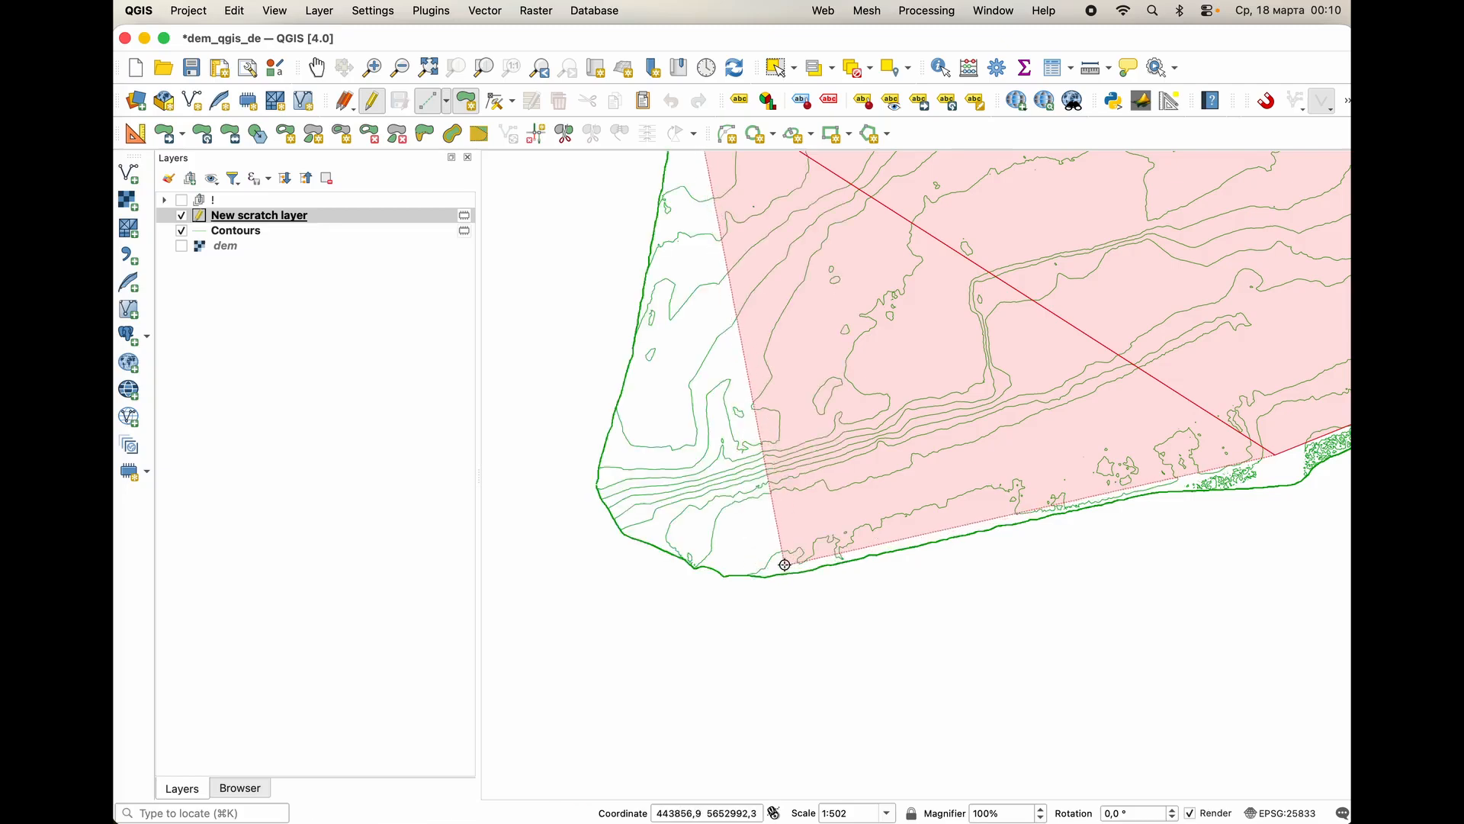
left_click(786, 566)
left_click(632, 523)
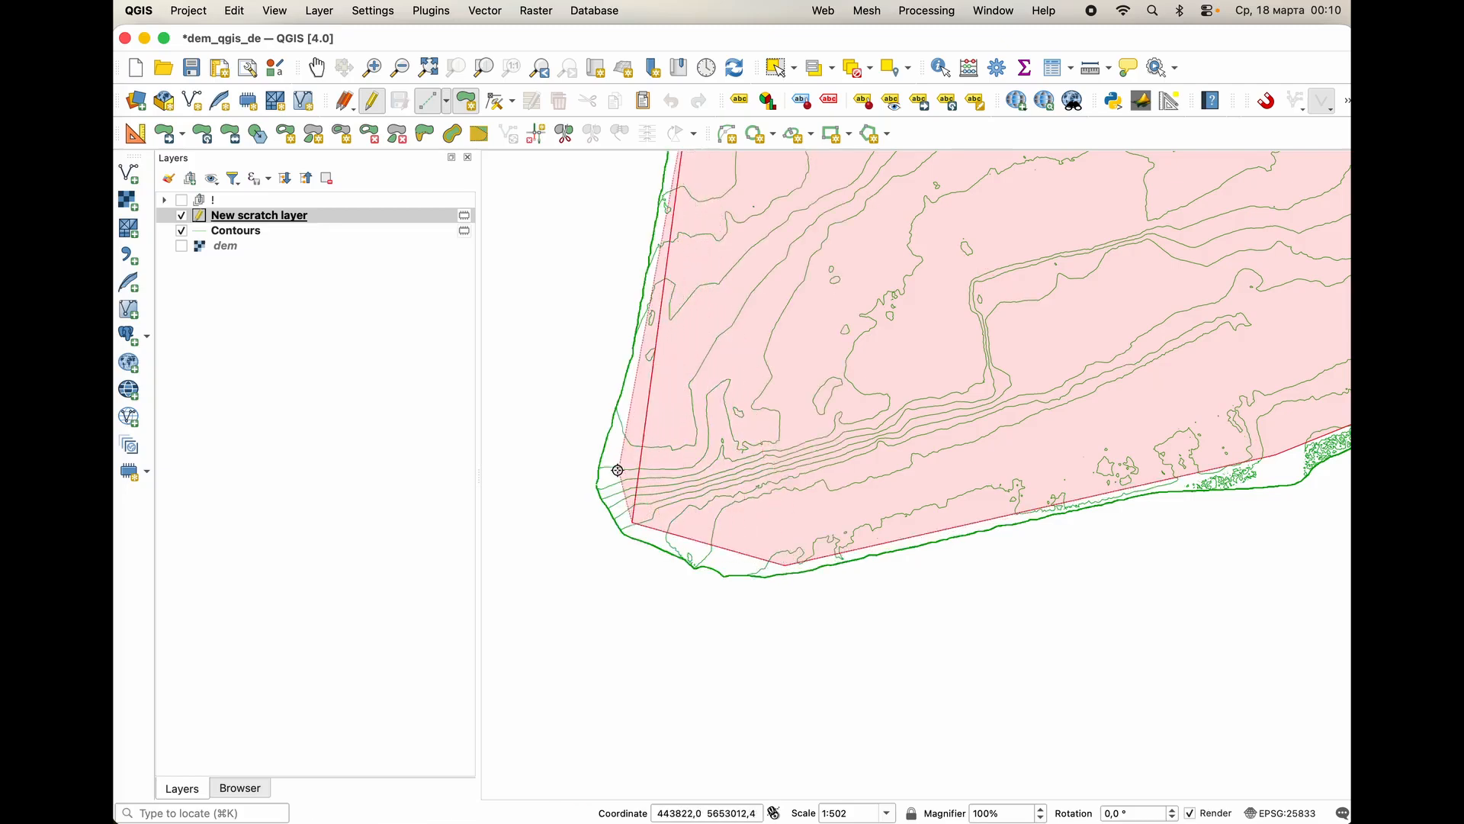
middle_click_drag(704, 374, 621, 595)
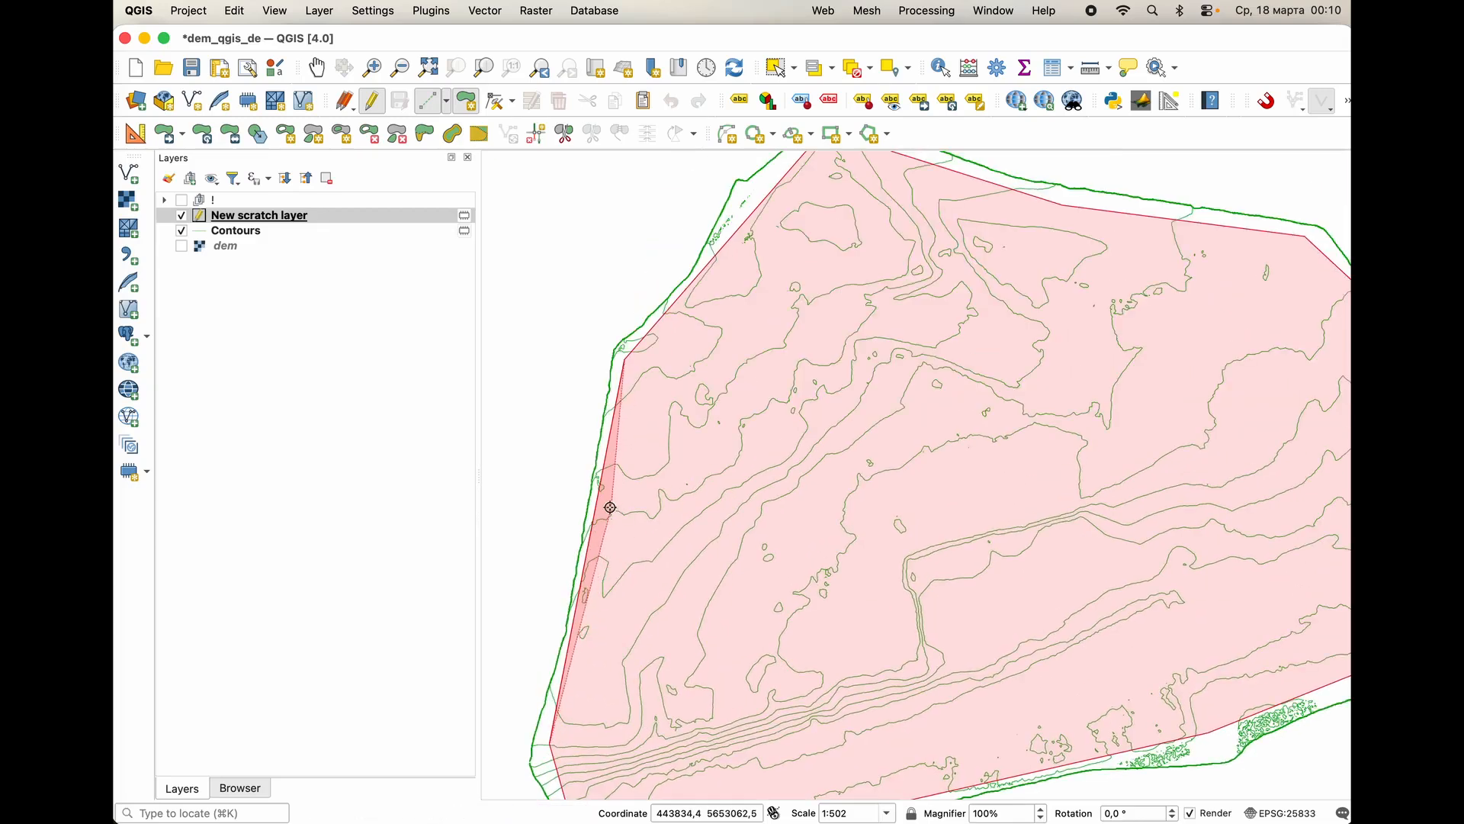
right_click(604, 498)
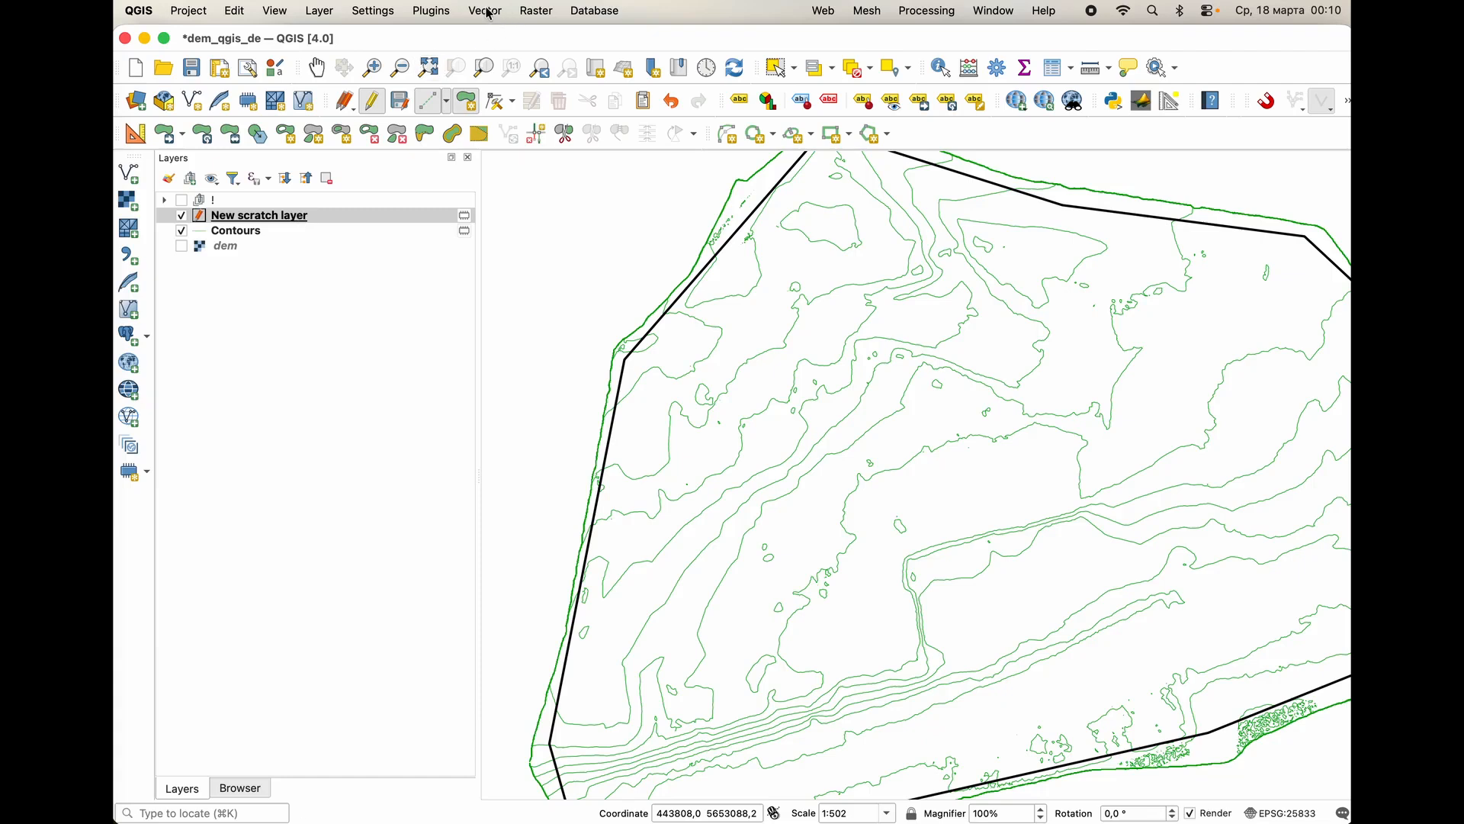
left_click(400, 100)
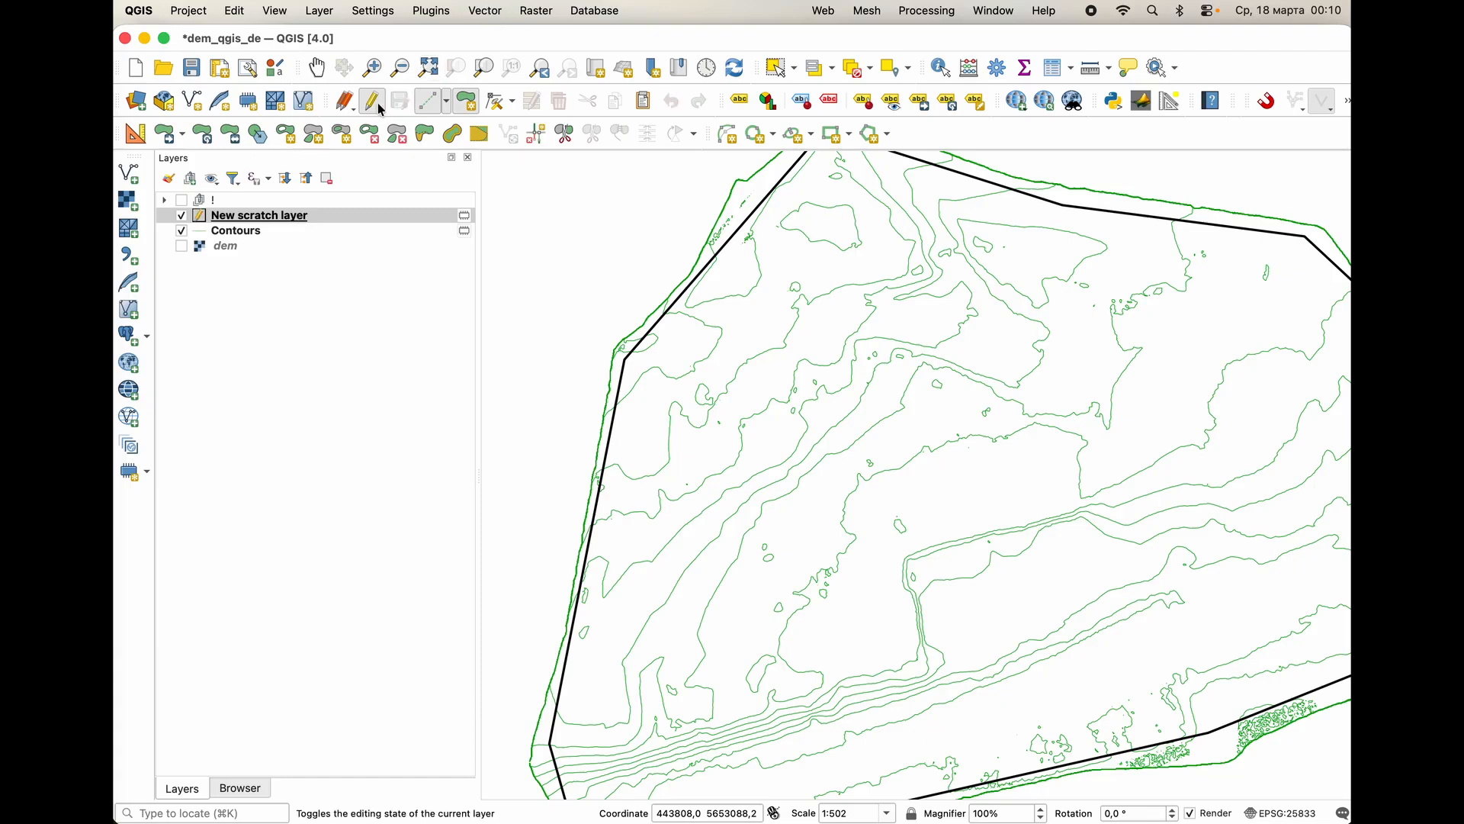
left_click(378, 106)
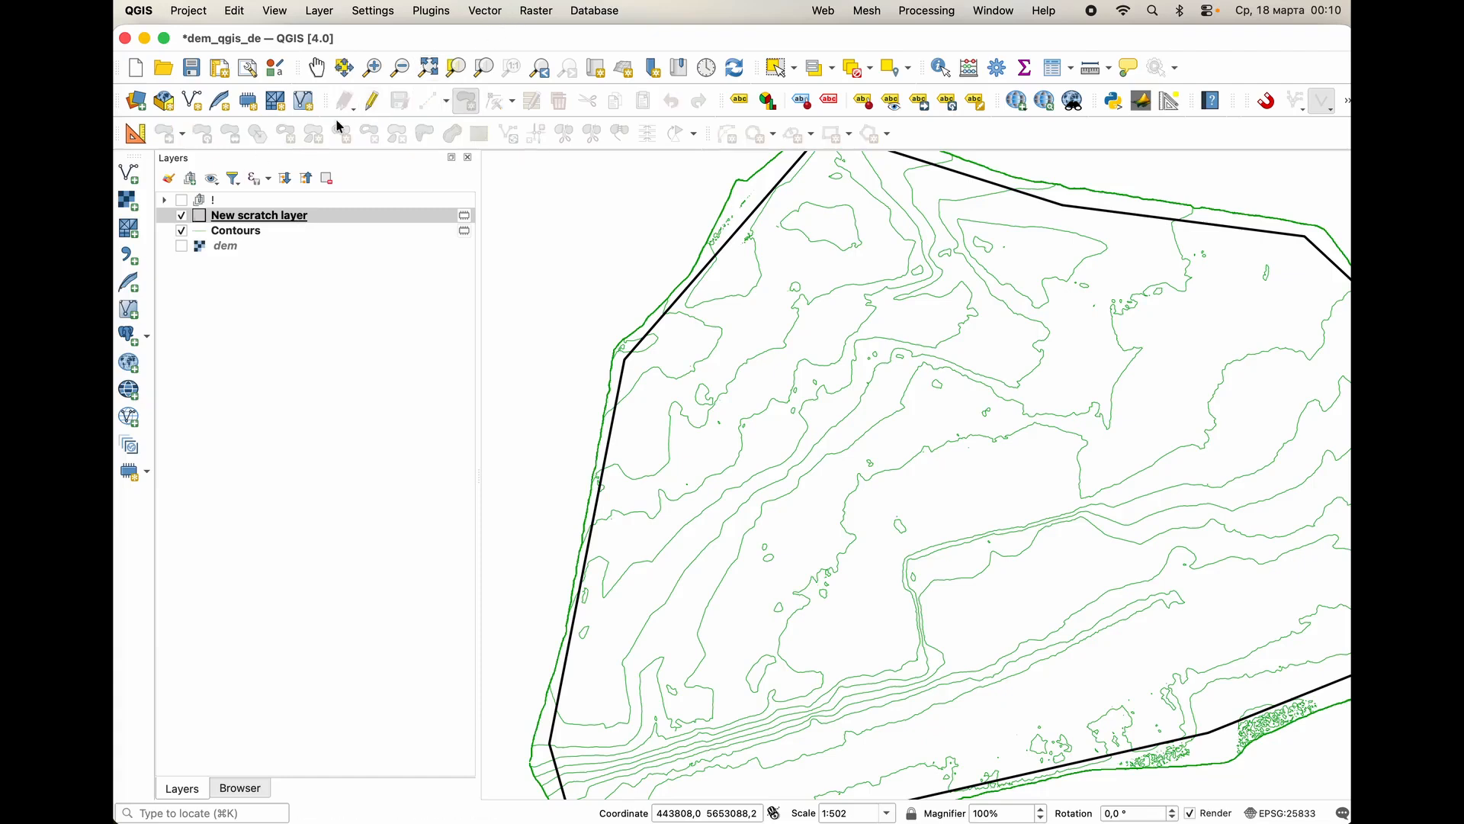
Open the Clip geoprocessing tool for vector layers and choose Contours [EPSG:25833] as the input layer.
left_click(488, 10)
mouse_move(511, 61)
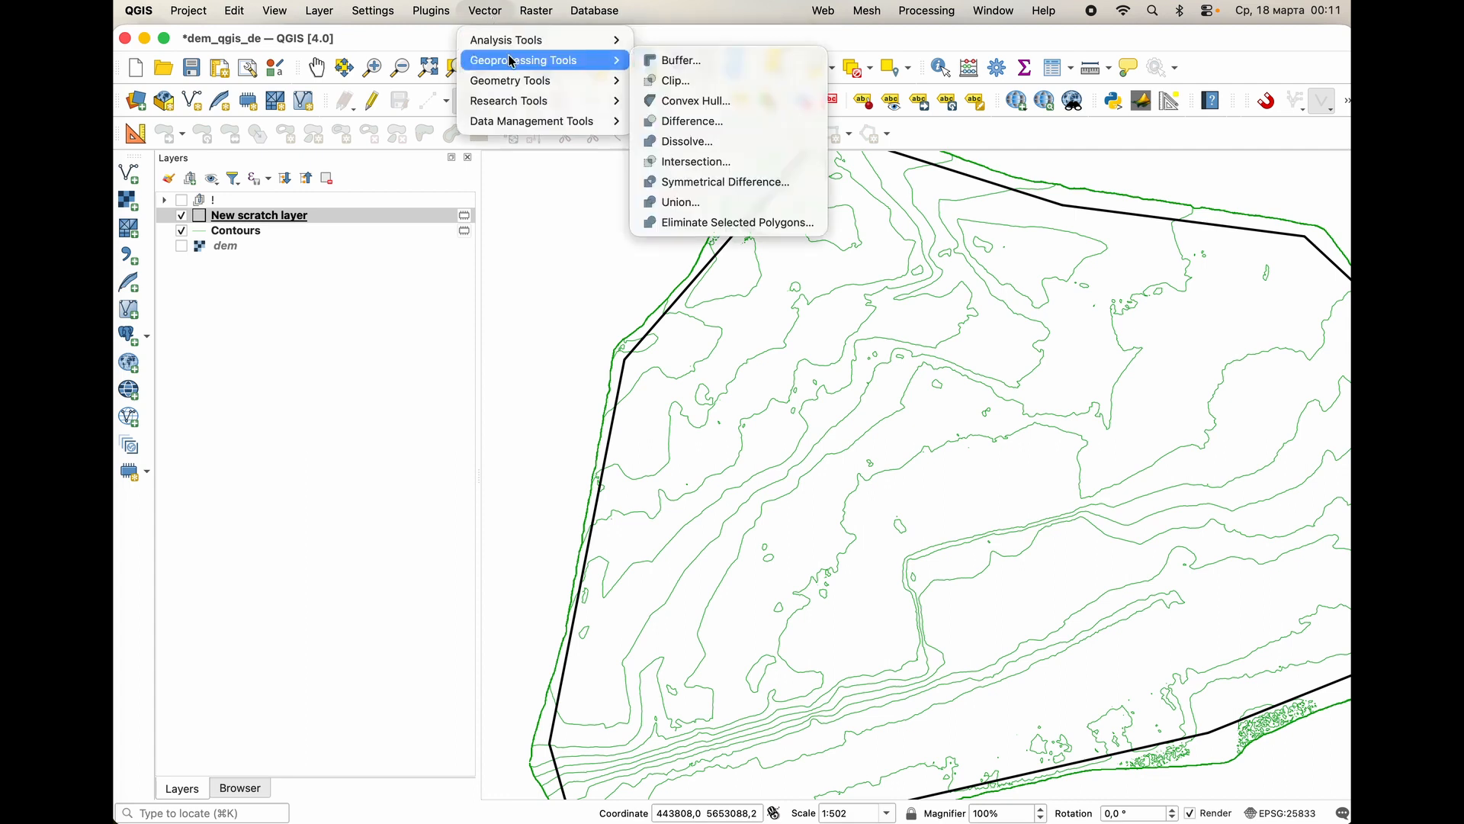
left_click(676, 80)
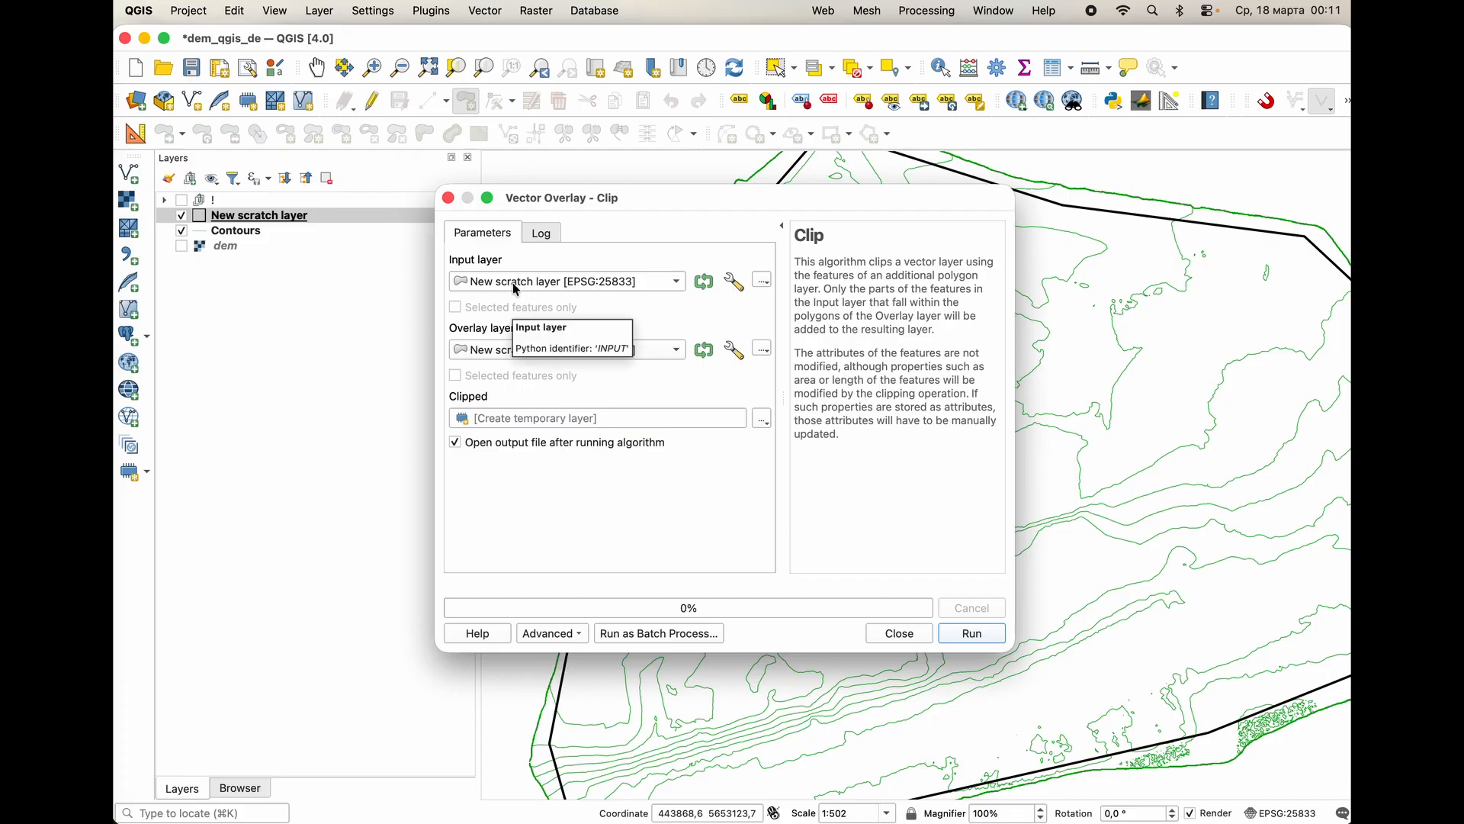
left_click(501, 284)
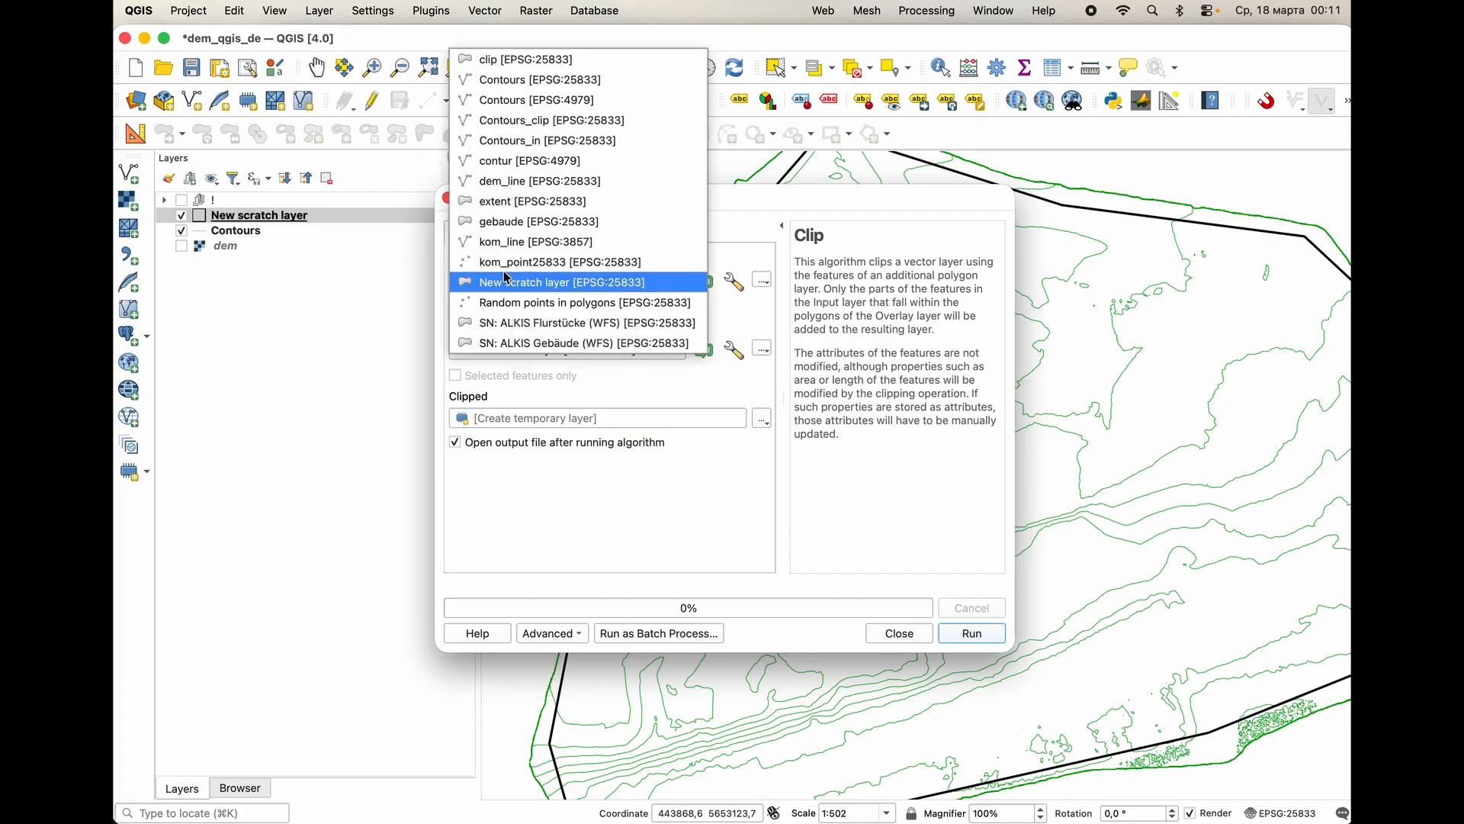
left_click(532, 81)
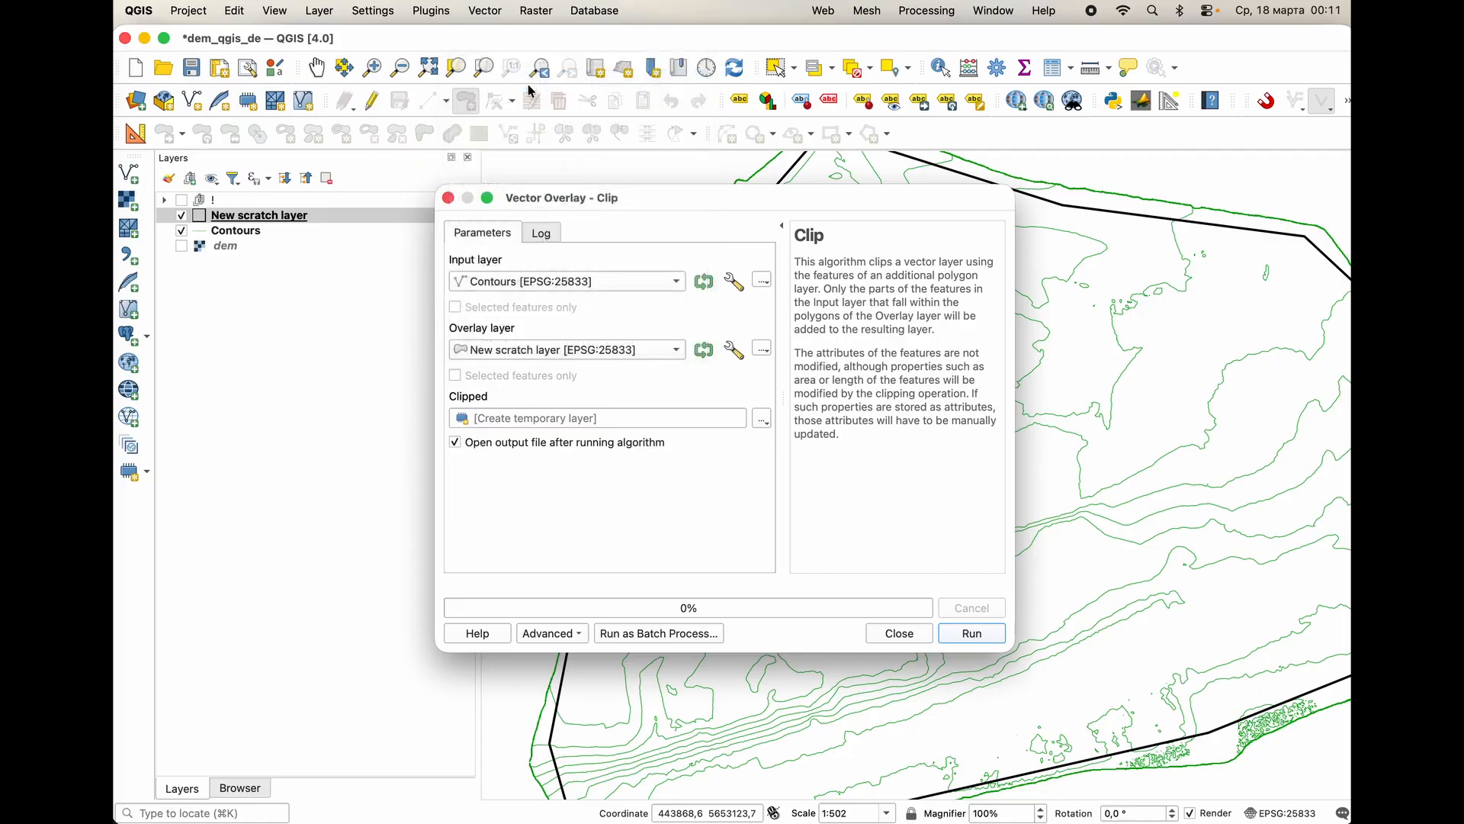
Rename the Contours layer as rel.
left_click(248, 231)
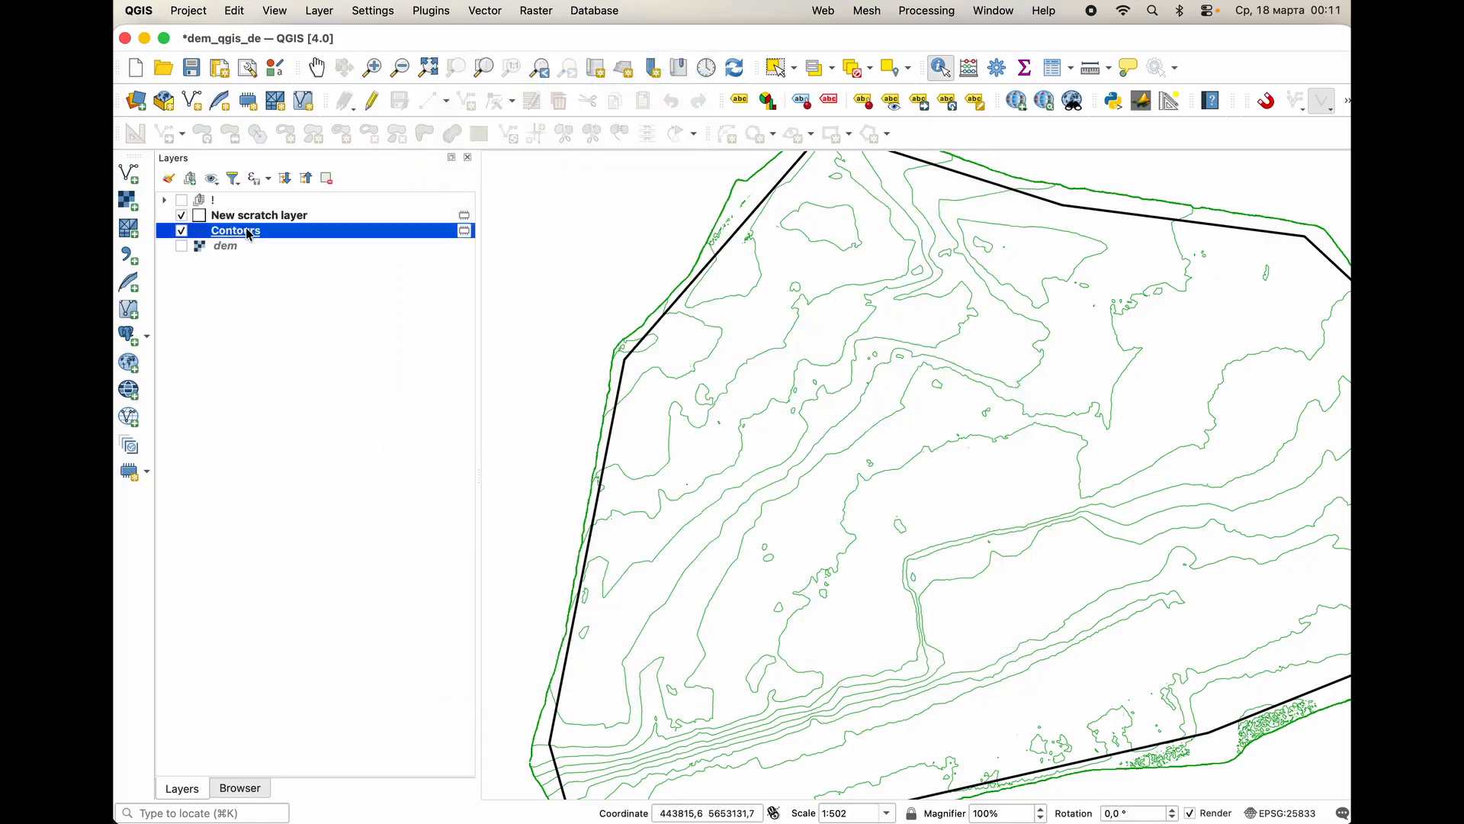
right_click(248, 235)
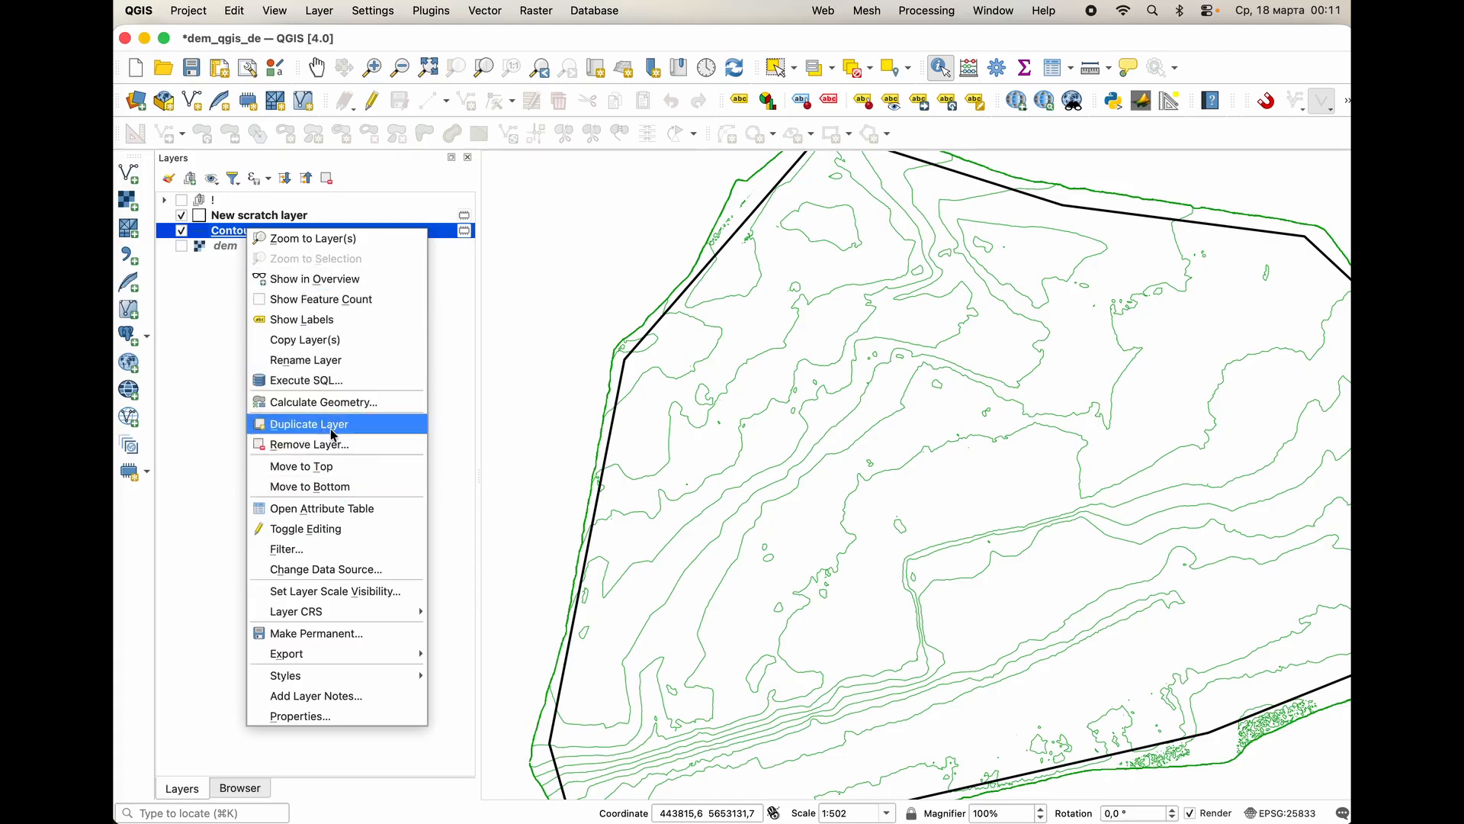
left_click(343, 360)
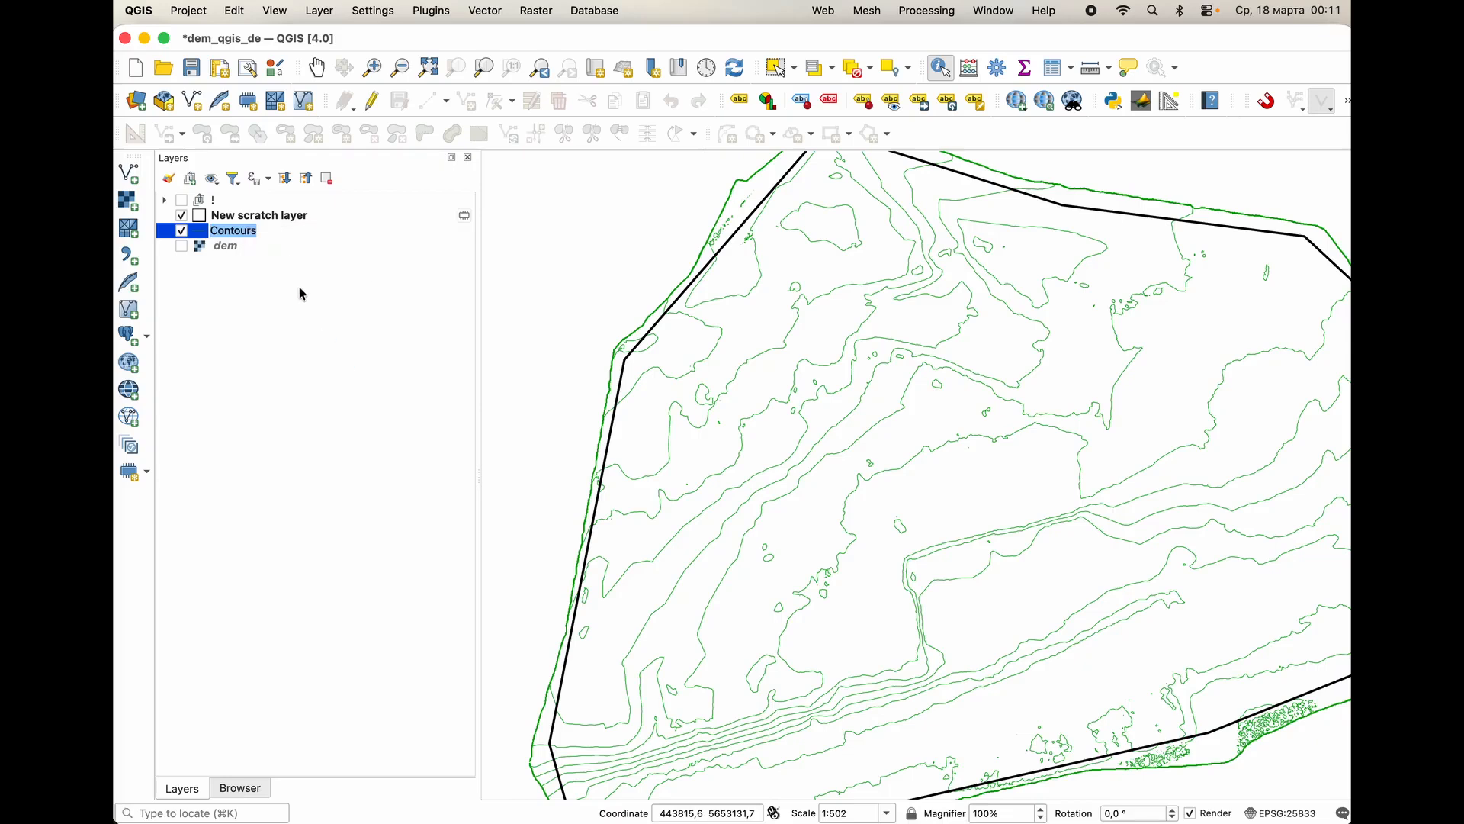
key("BackSpace")
key("Return")
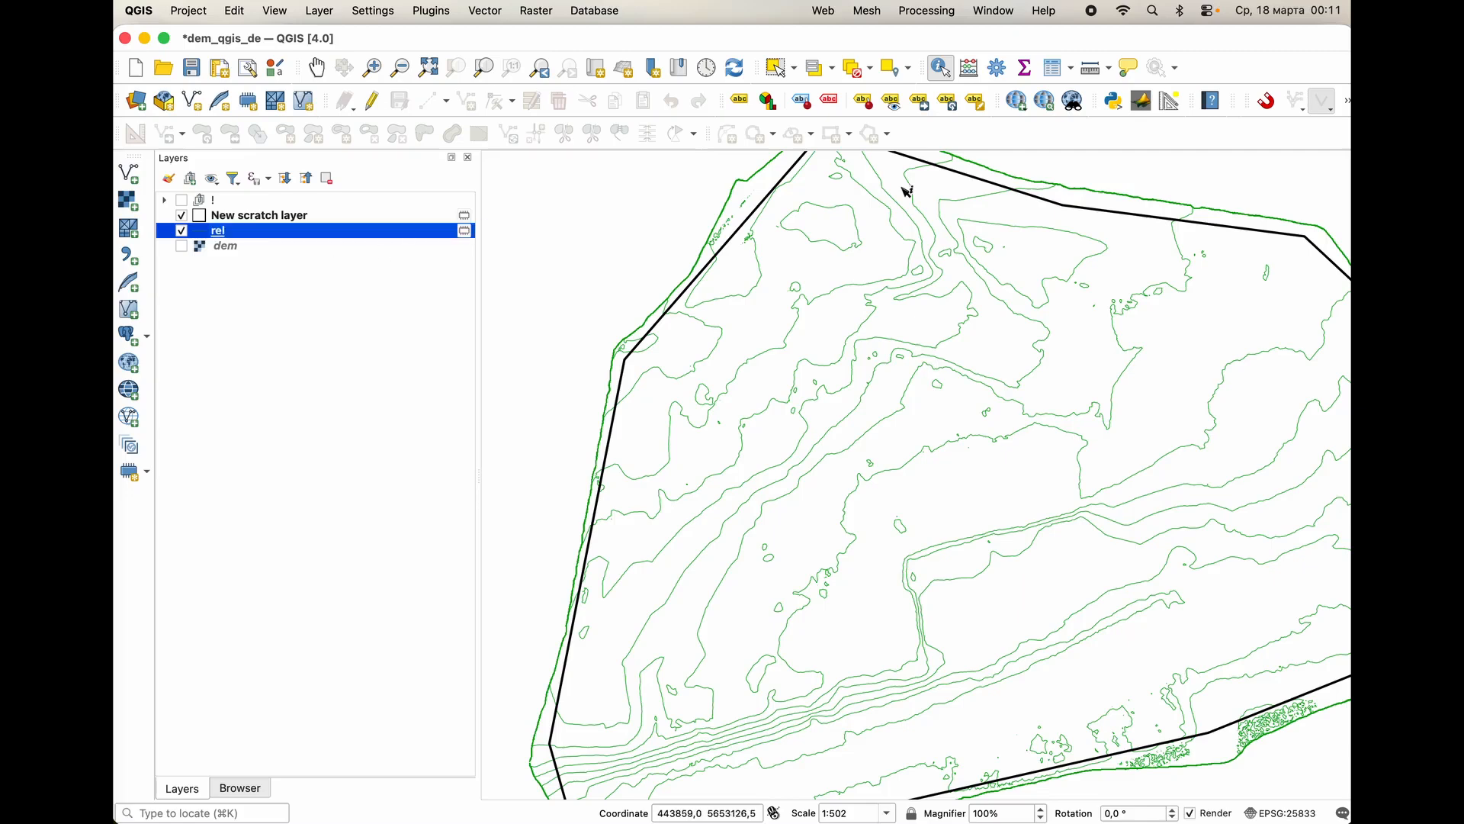
Clip the rel layer with New scratch layer as overlay into a temporary layer, close the dialog and hide the rel layer.
key("ctrl+Up")
left_click(586, 354)
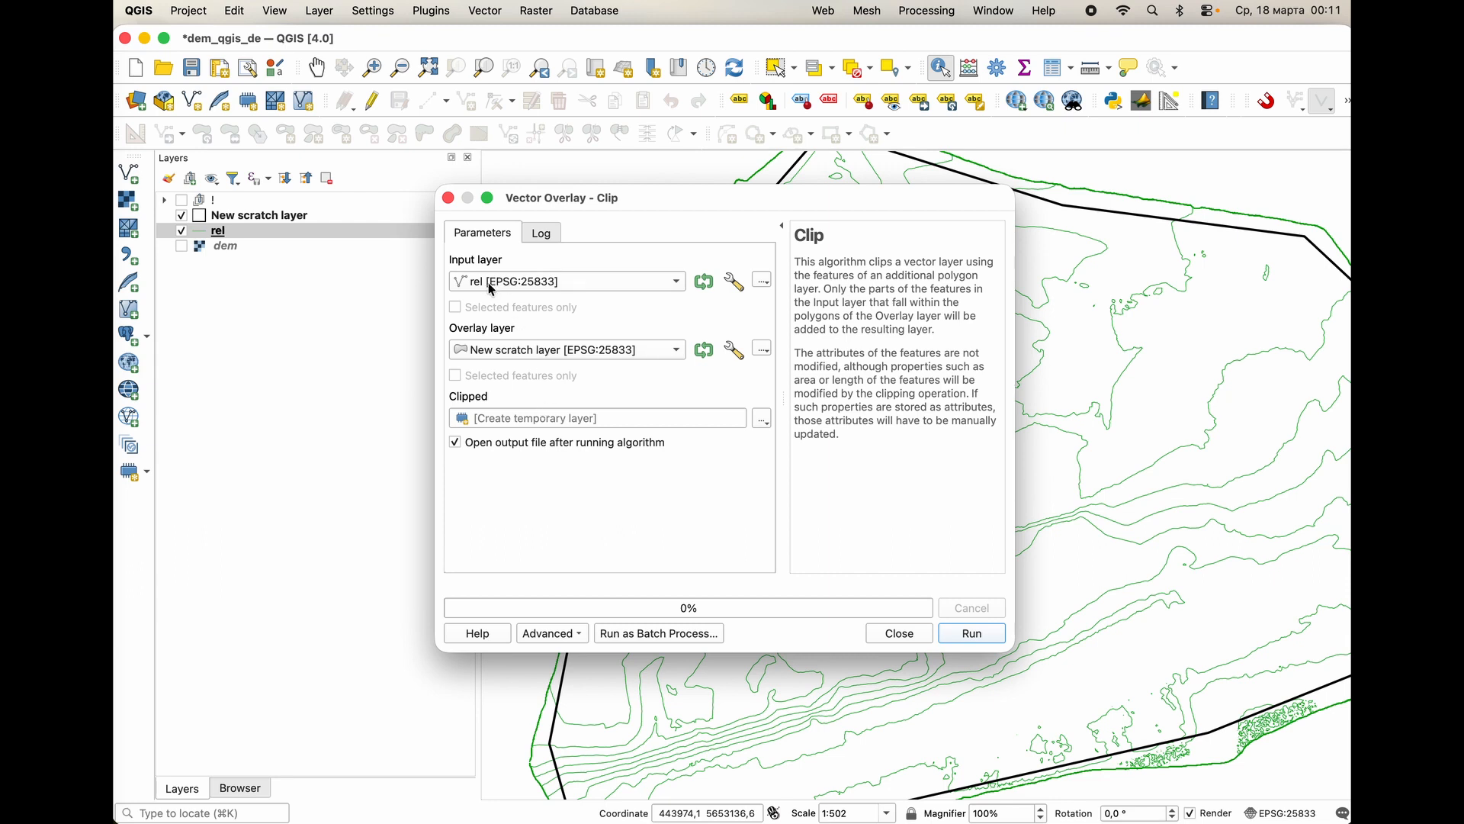
left_click(514, 350)
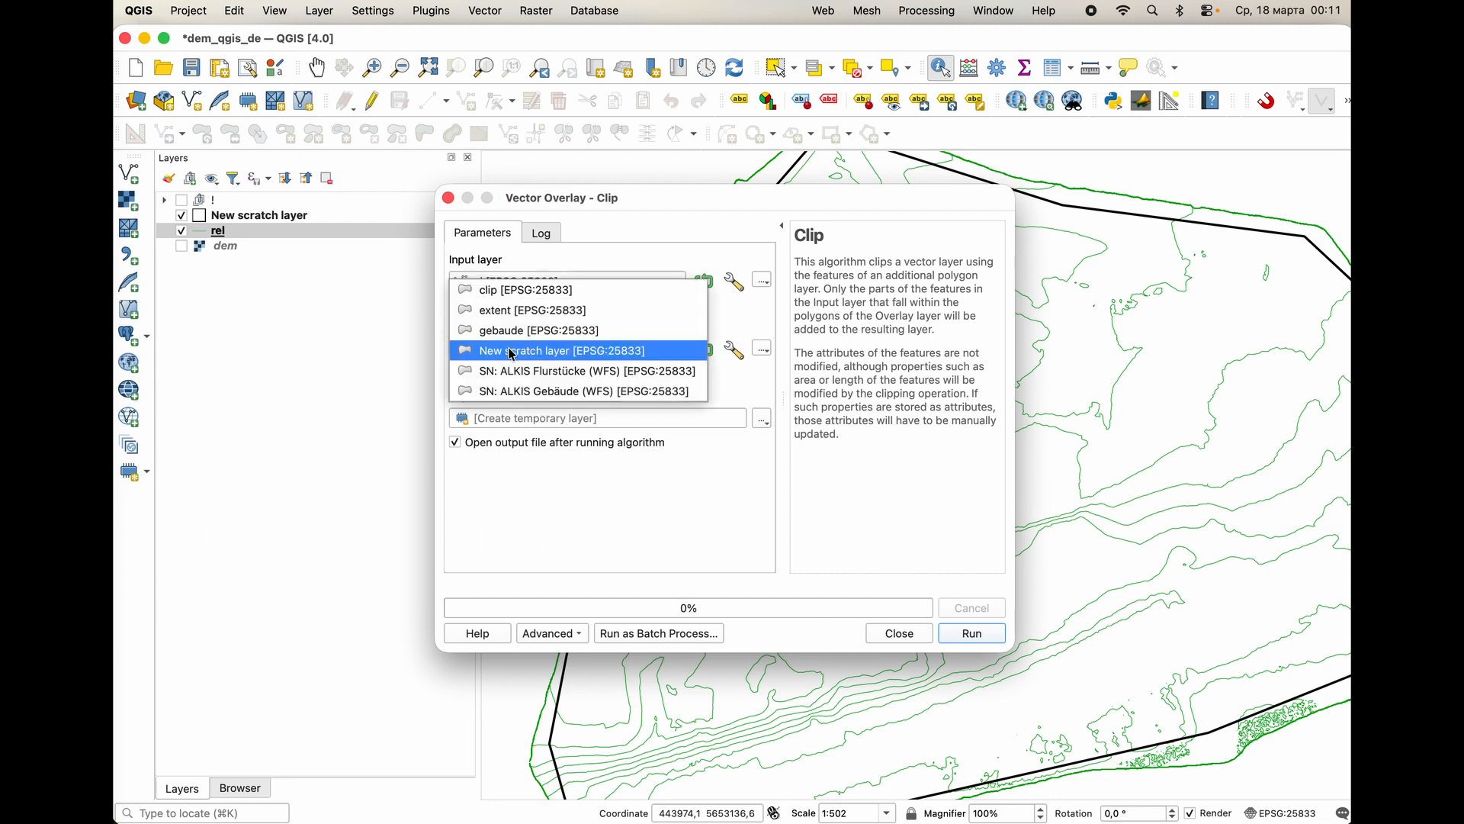
left_click(511, 351)
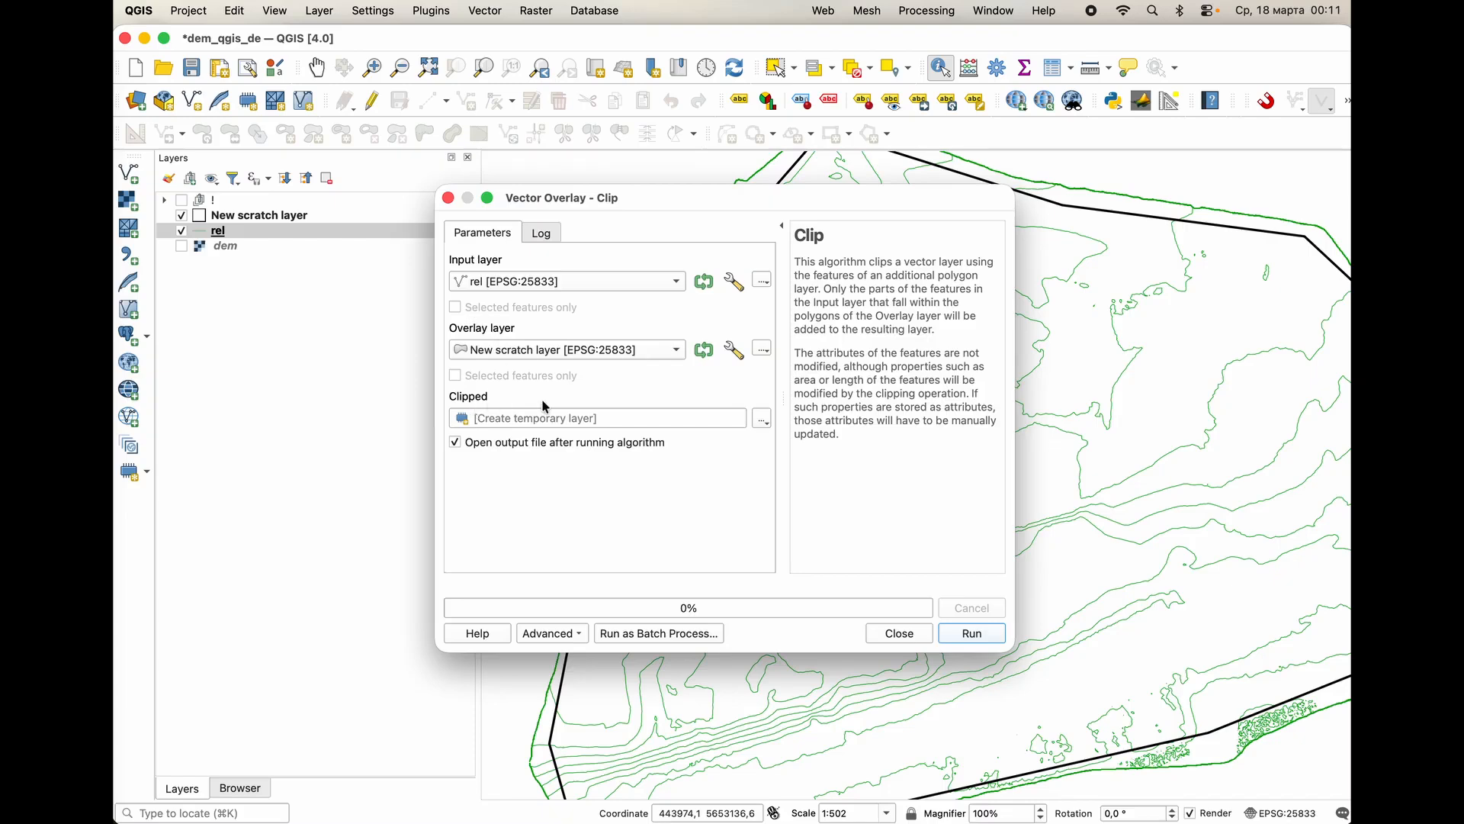
left_click(971, 633)
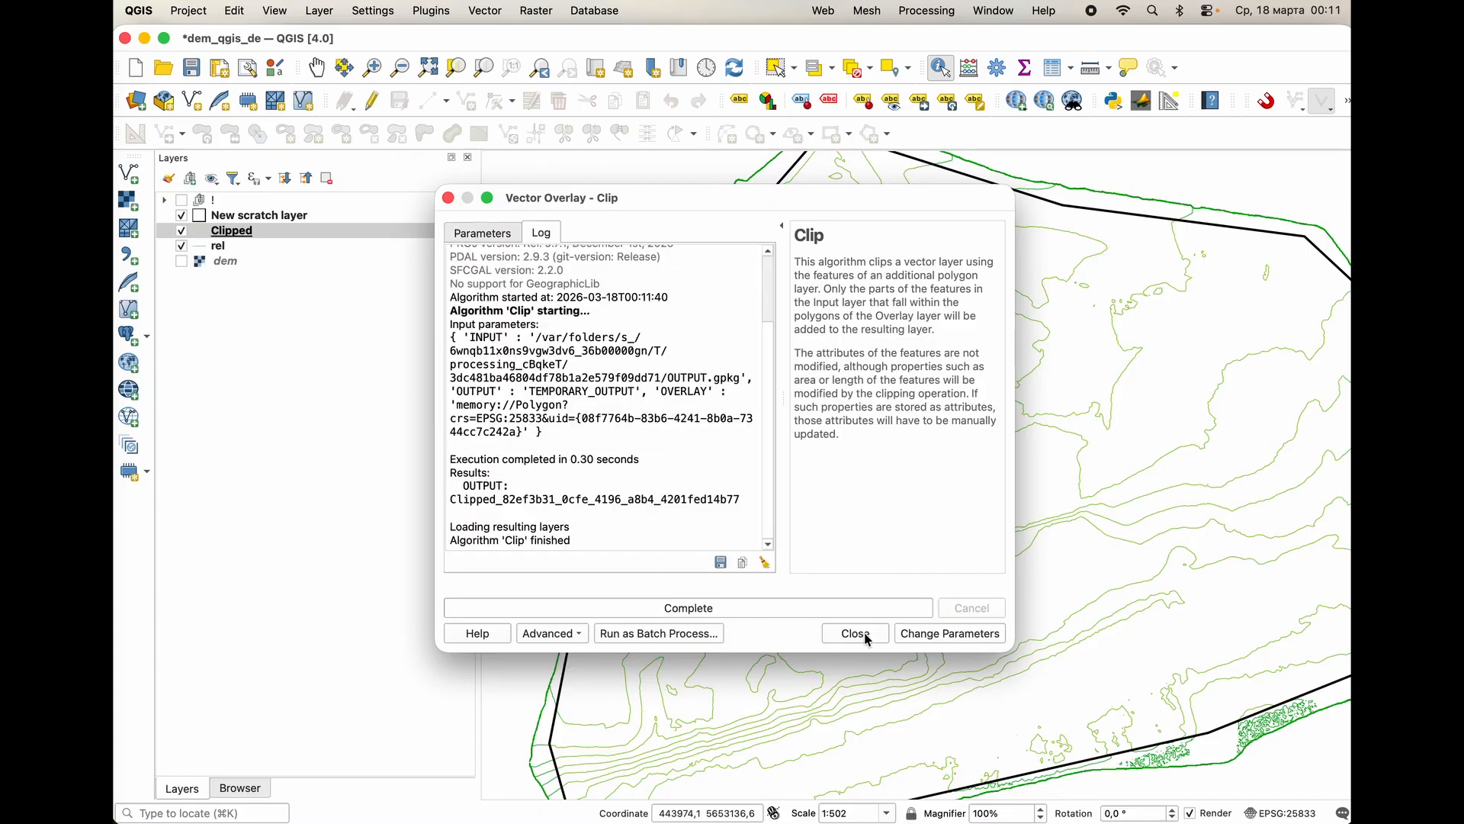
left_click(854, 633)
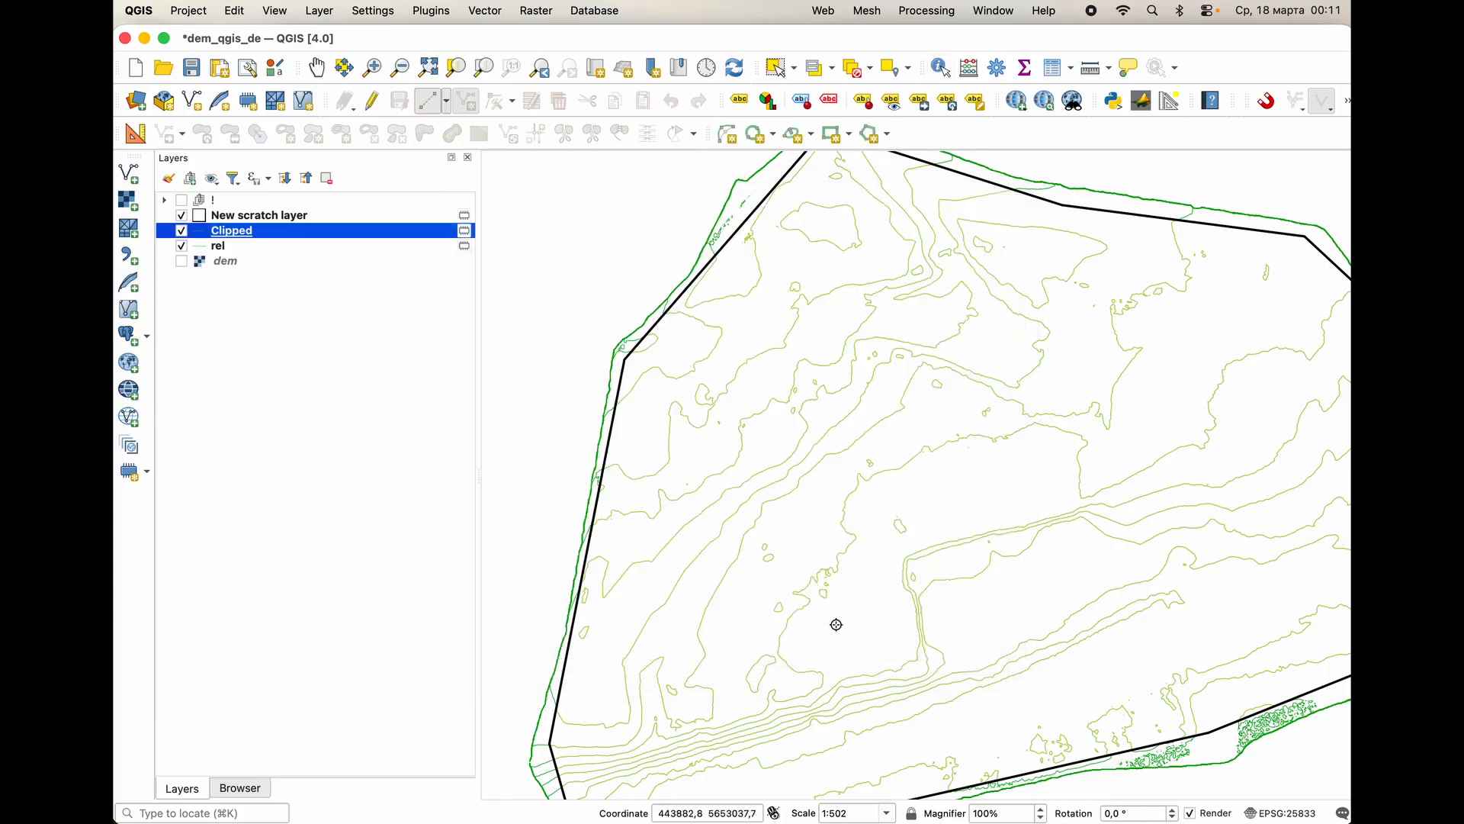
left_click(182, 247)
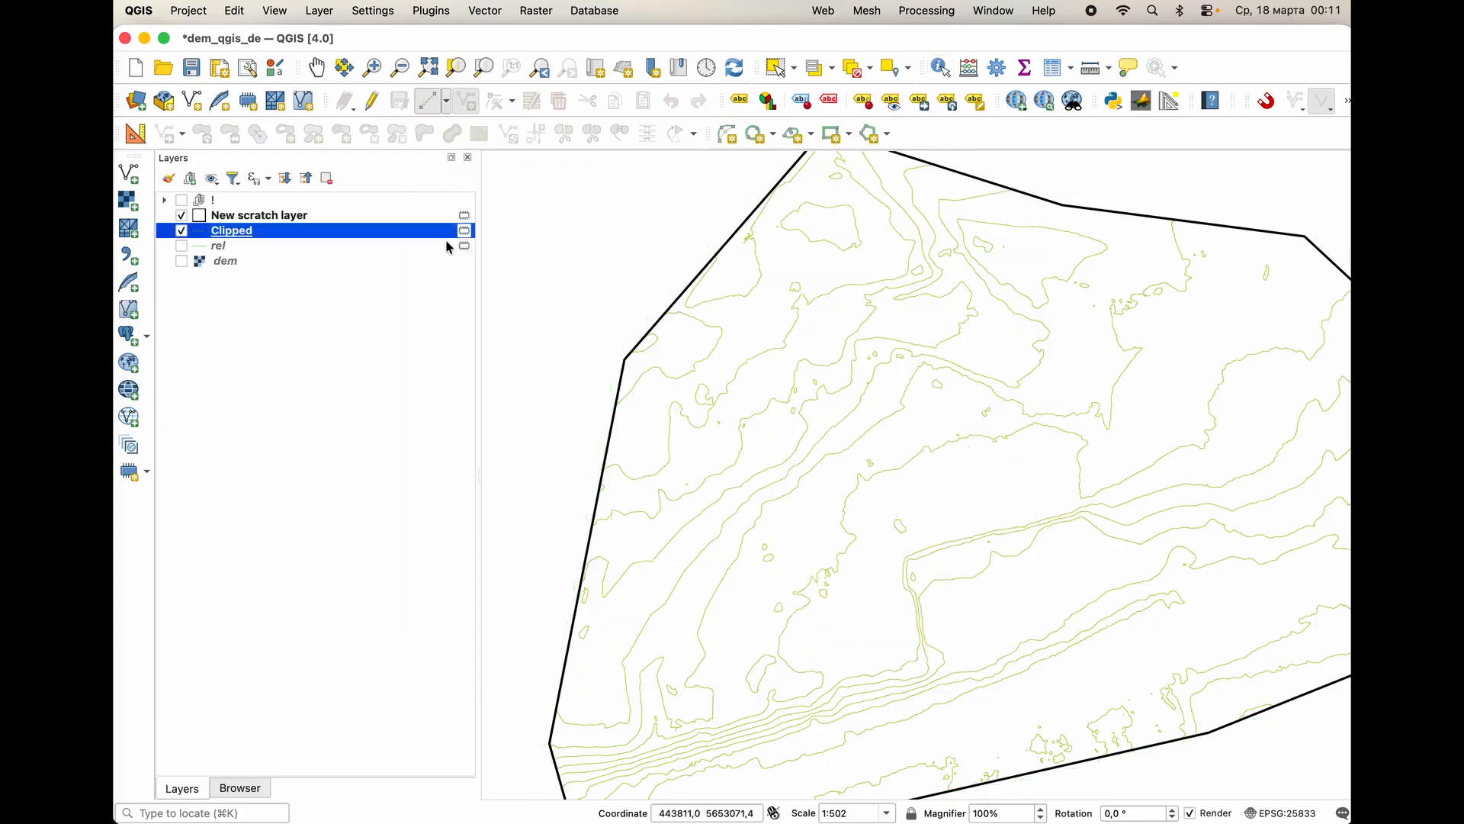
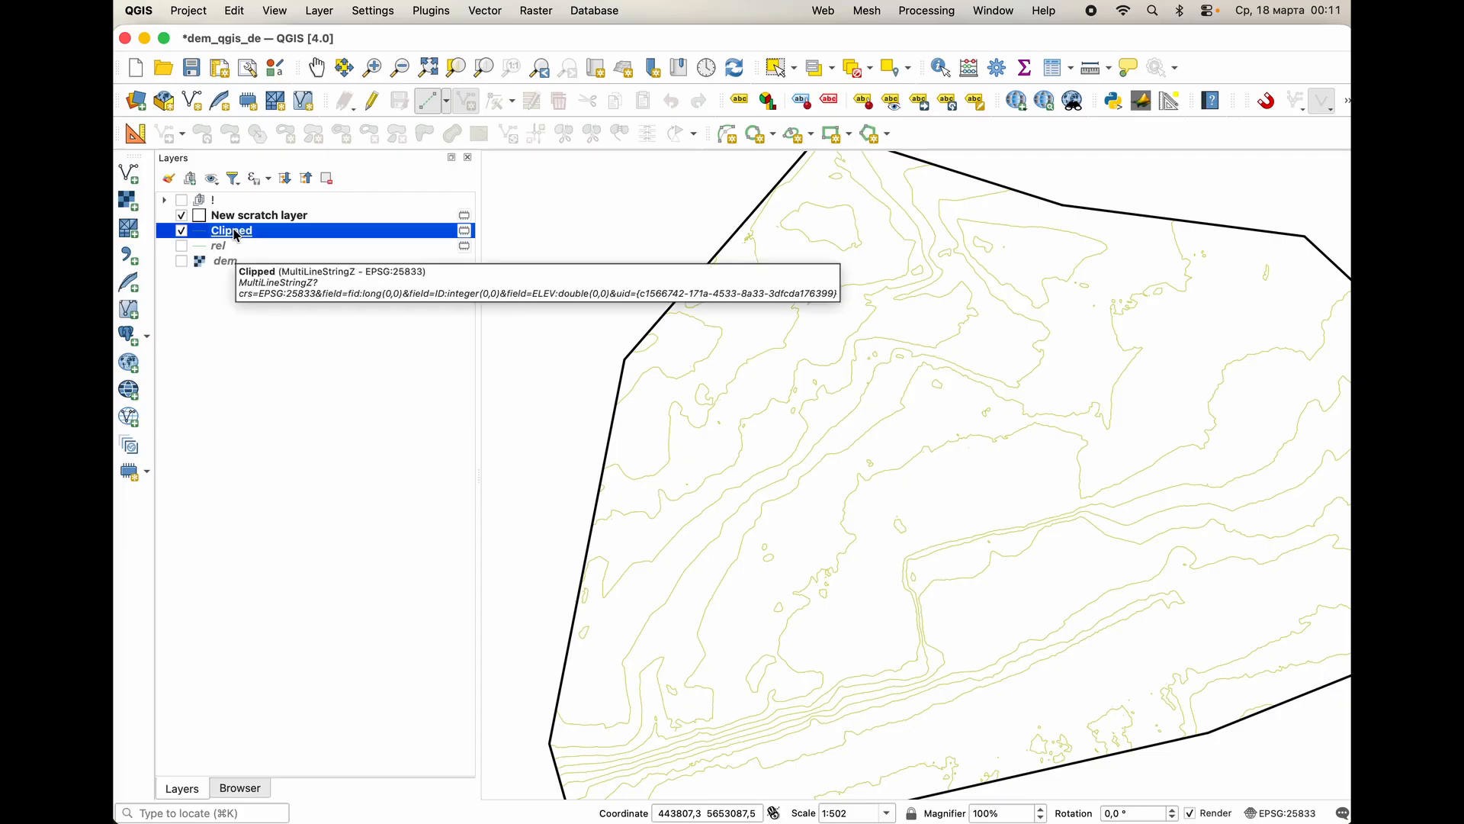
Save the temporary Clipped layer as a GeoJSON file named rel in the DEM_ folder.
left_click(466, 237)
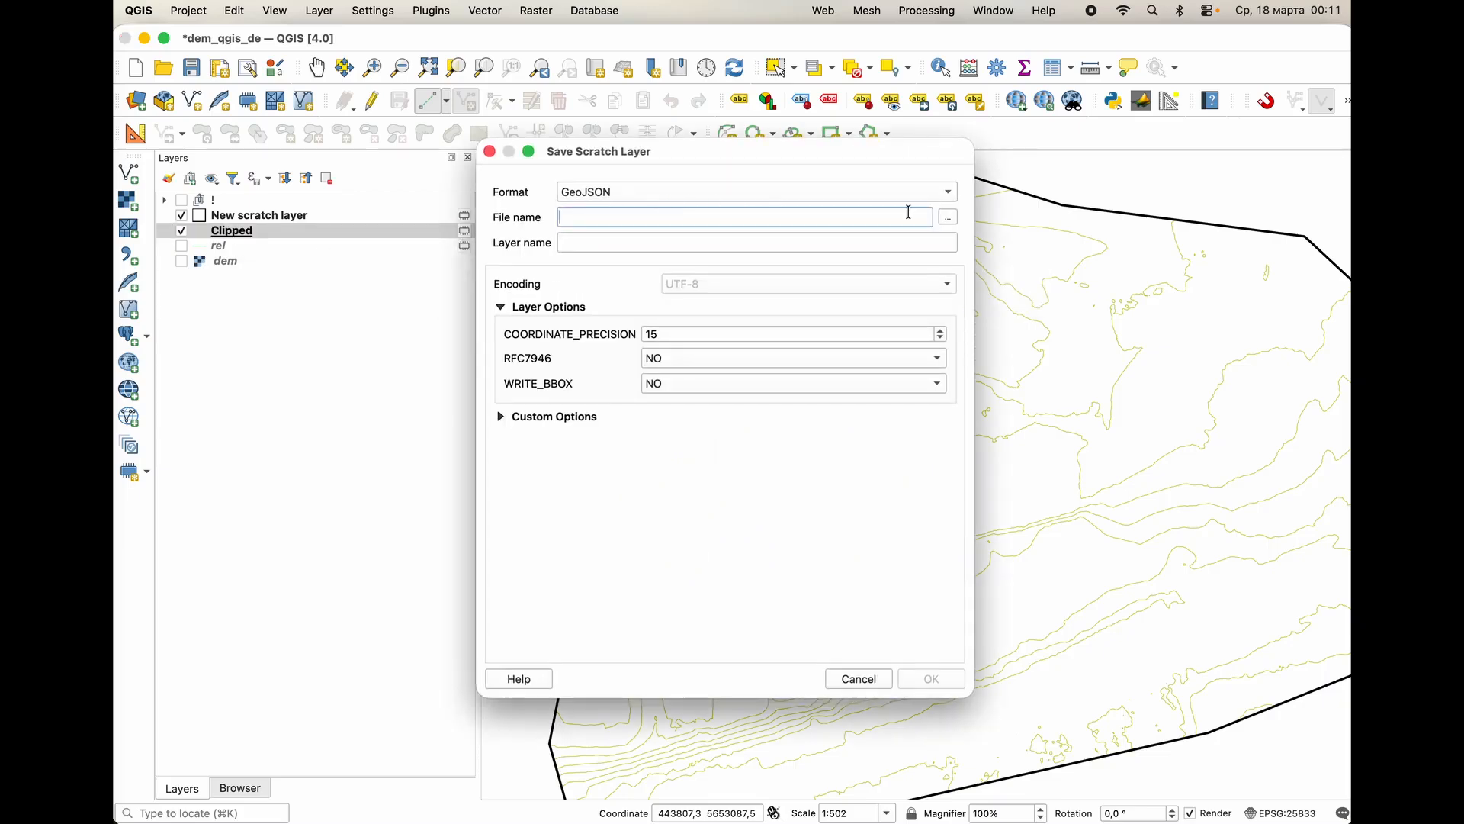
left_click(766, 200)
left_click(607, 217)
left_click(948, 217)
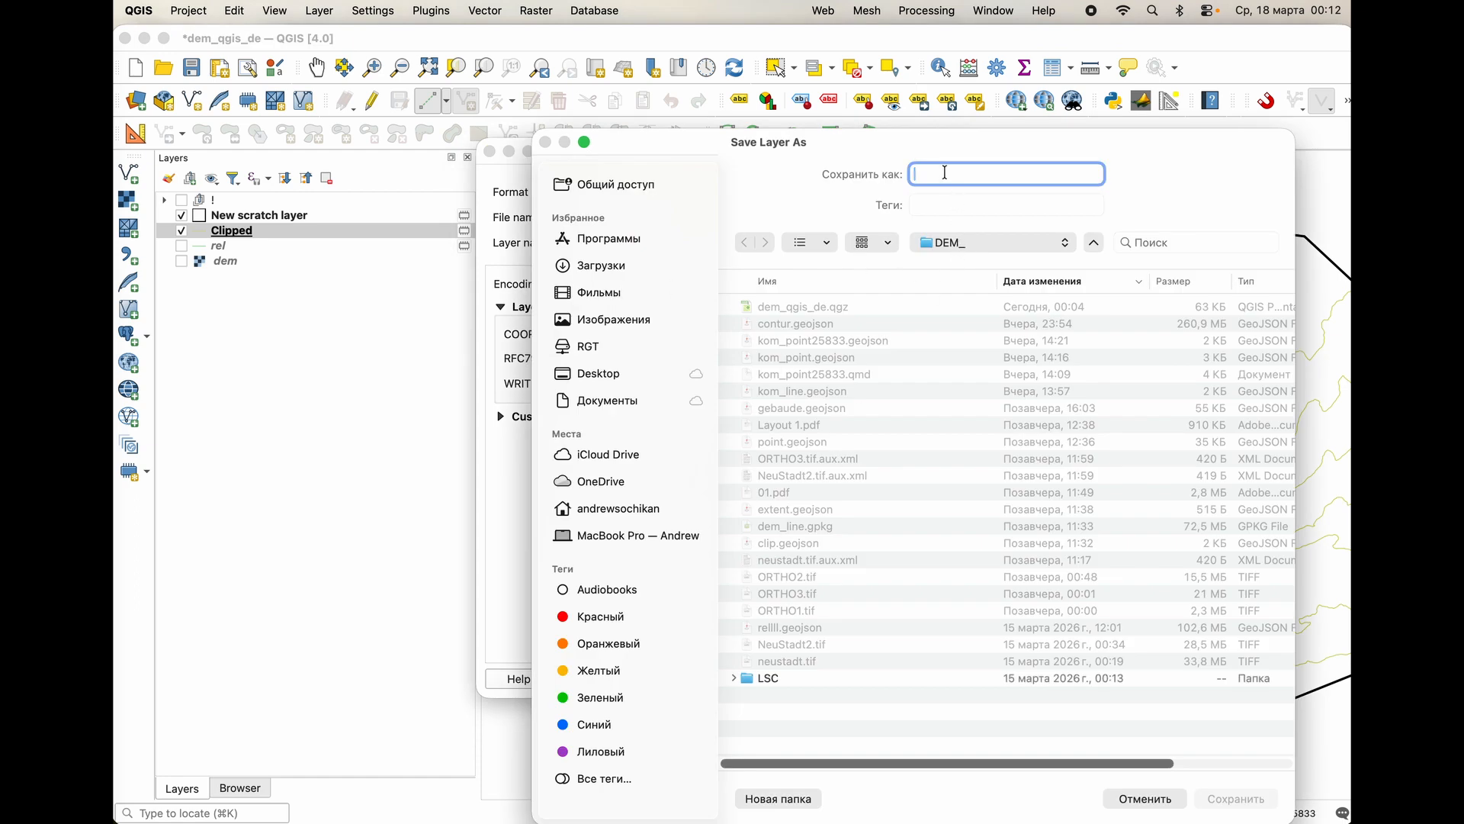
type("rel")
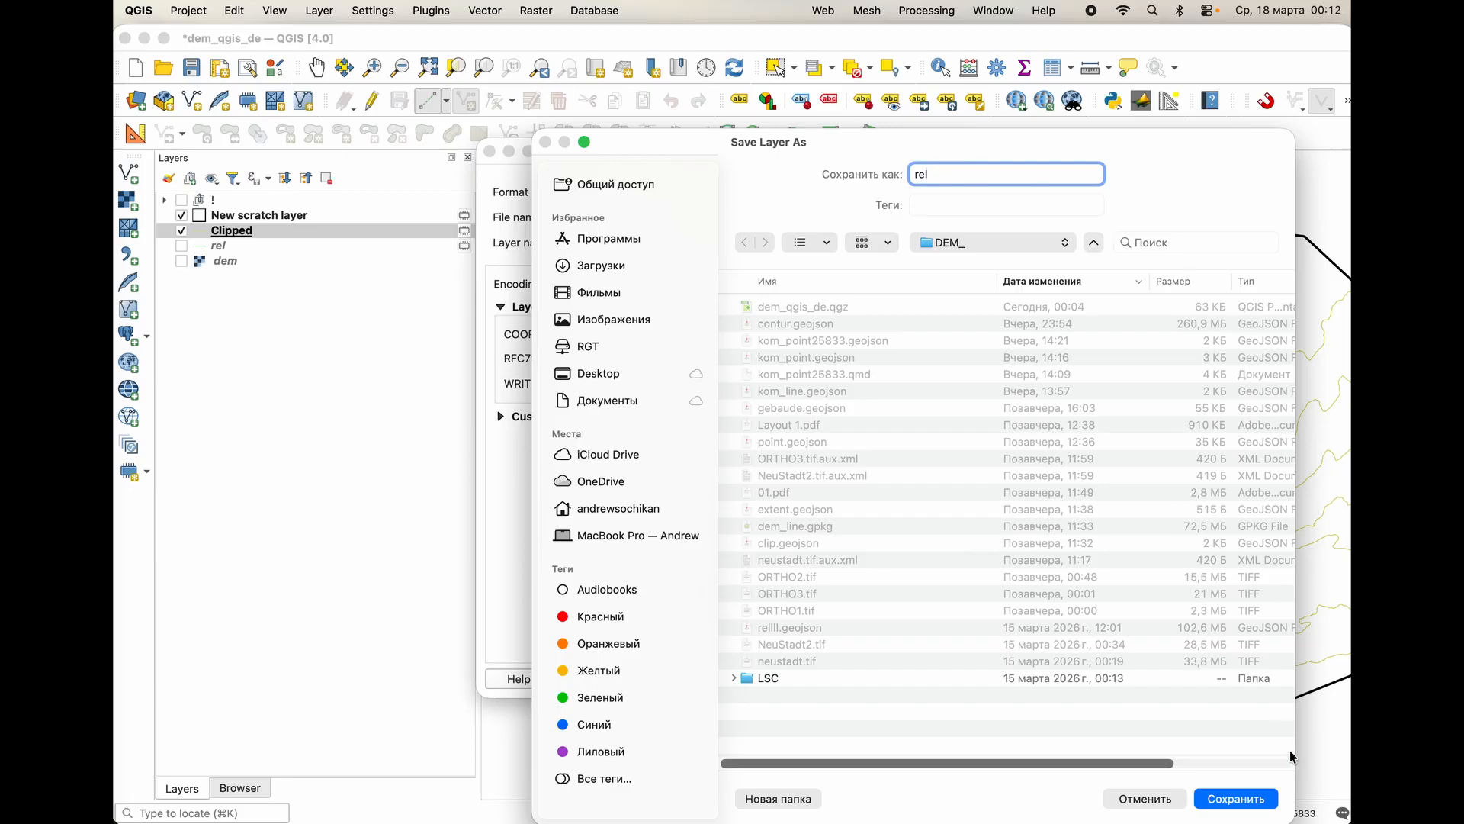
left_click(1235, 799)
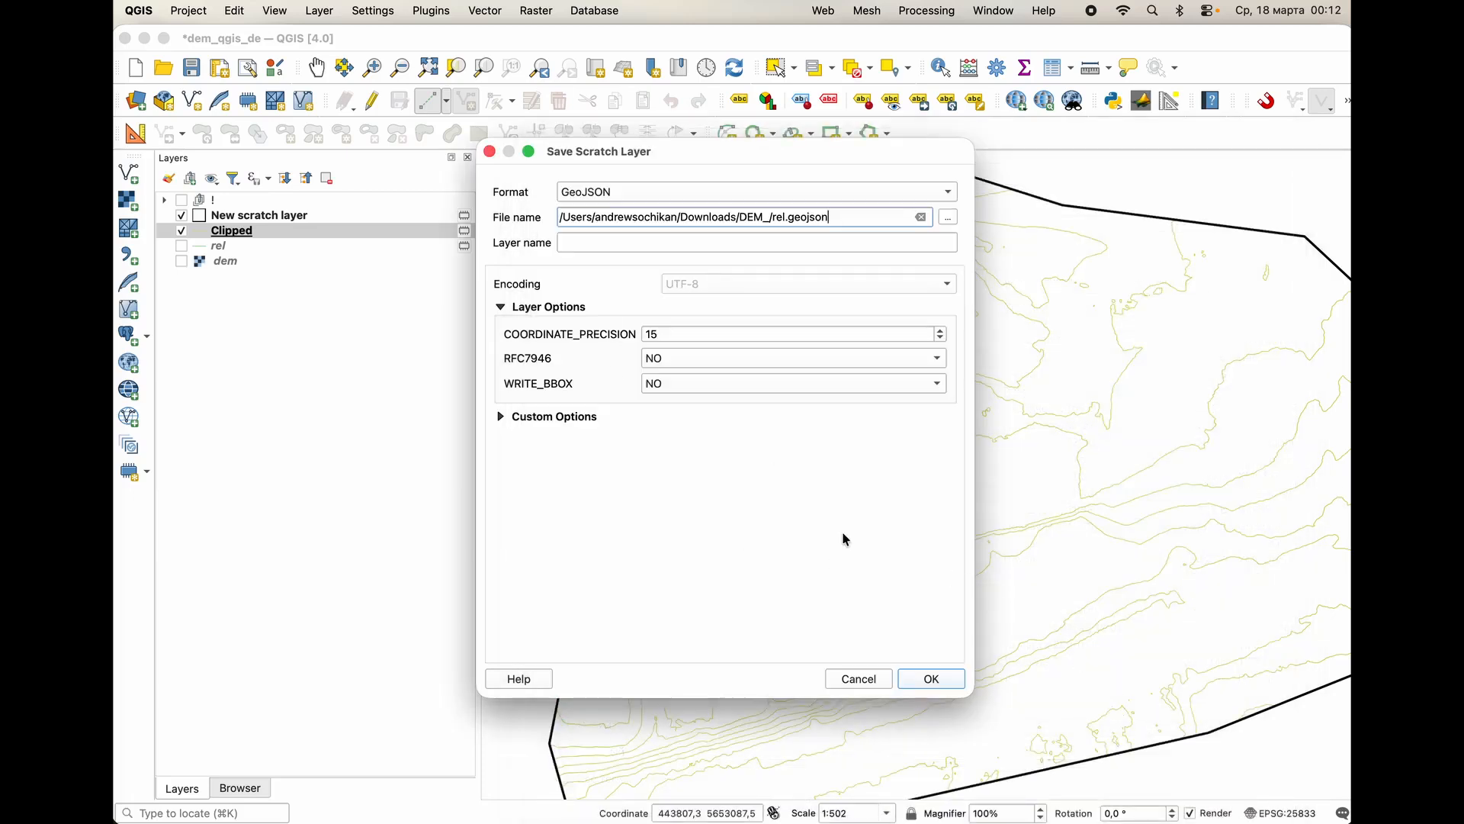
left_click(931, 679)
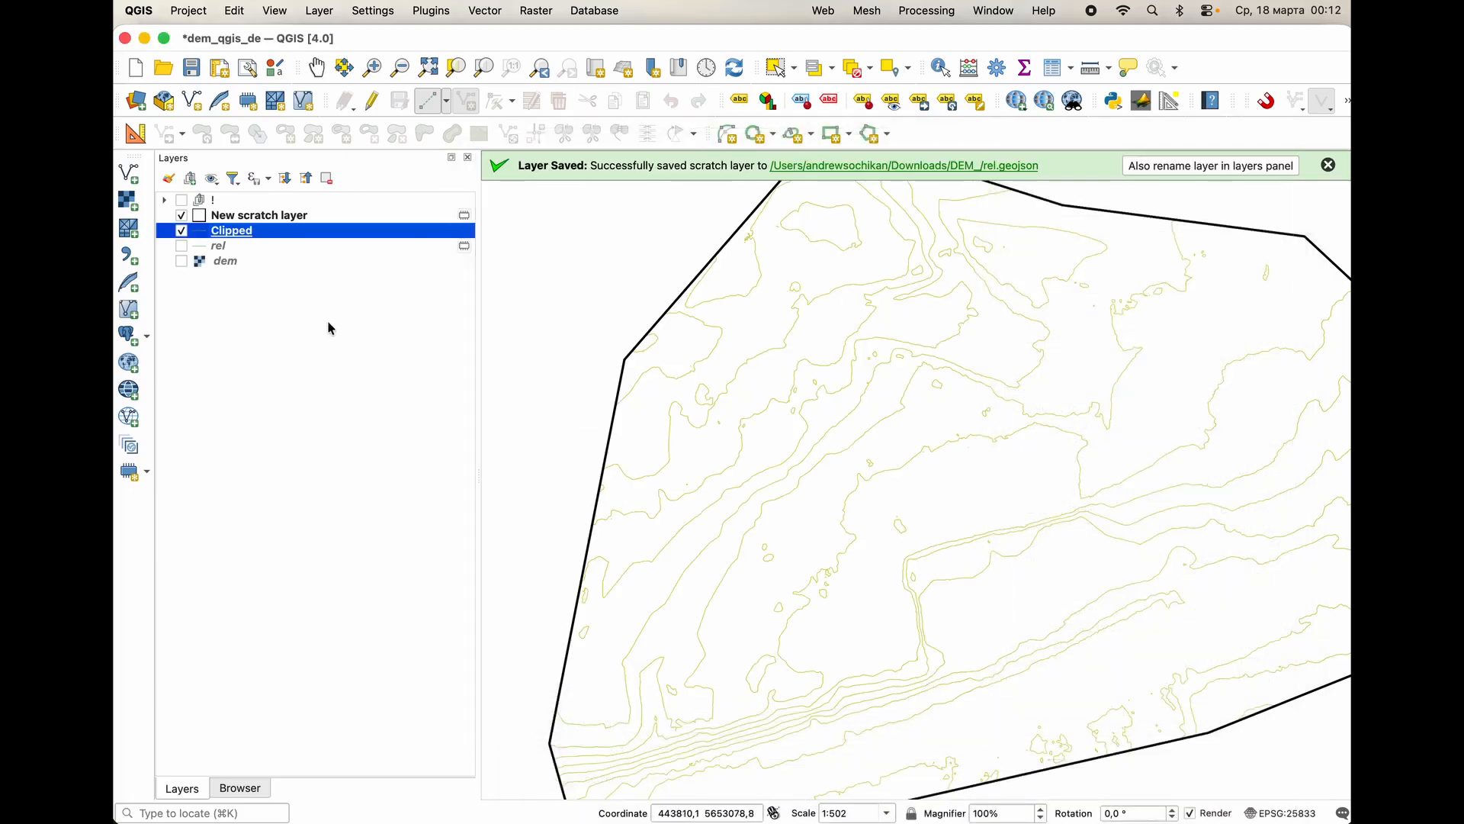
double_click(250, 236)
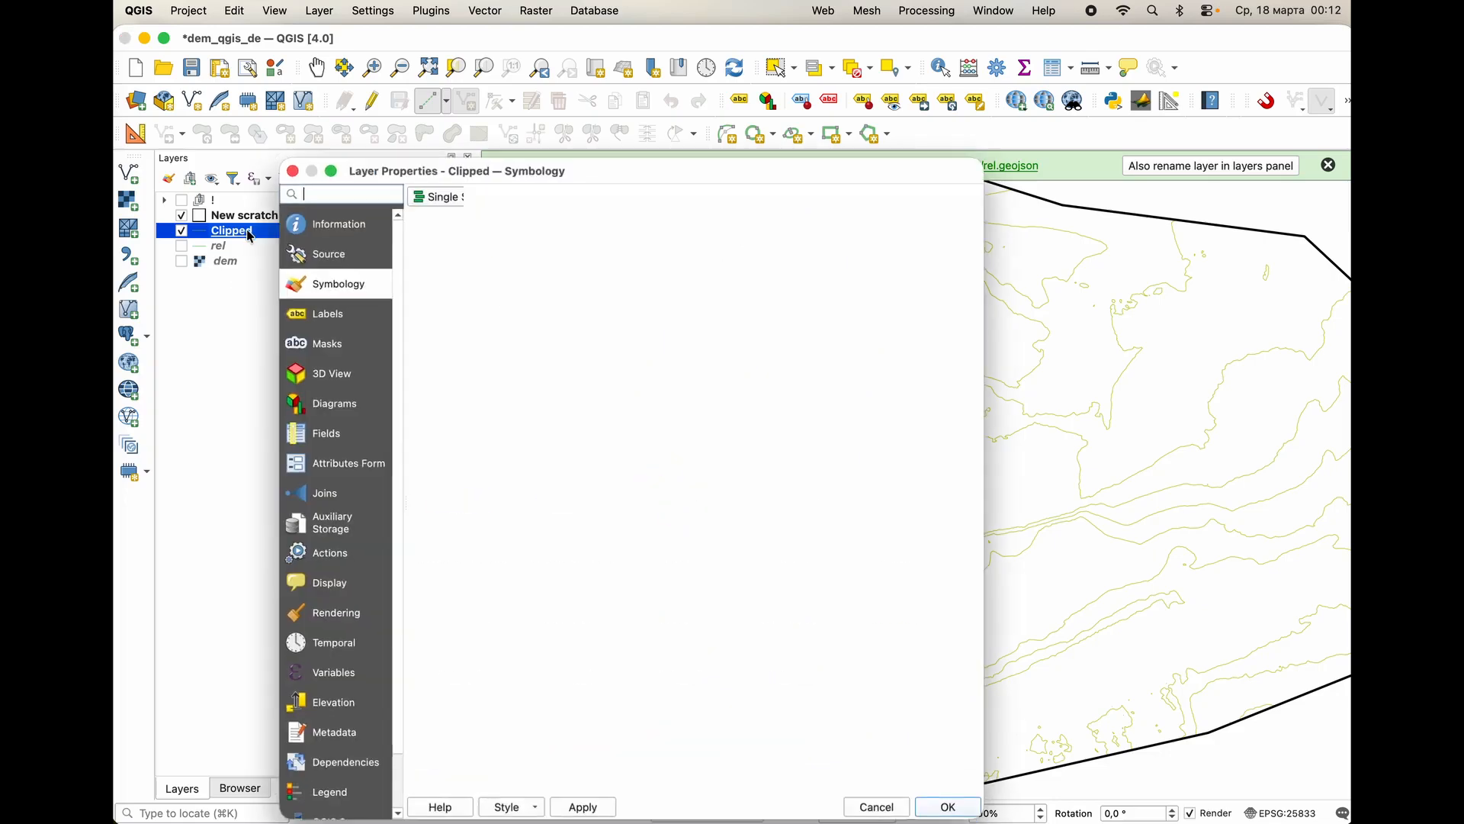
left_click(336, 250)
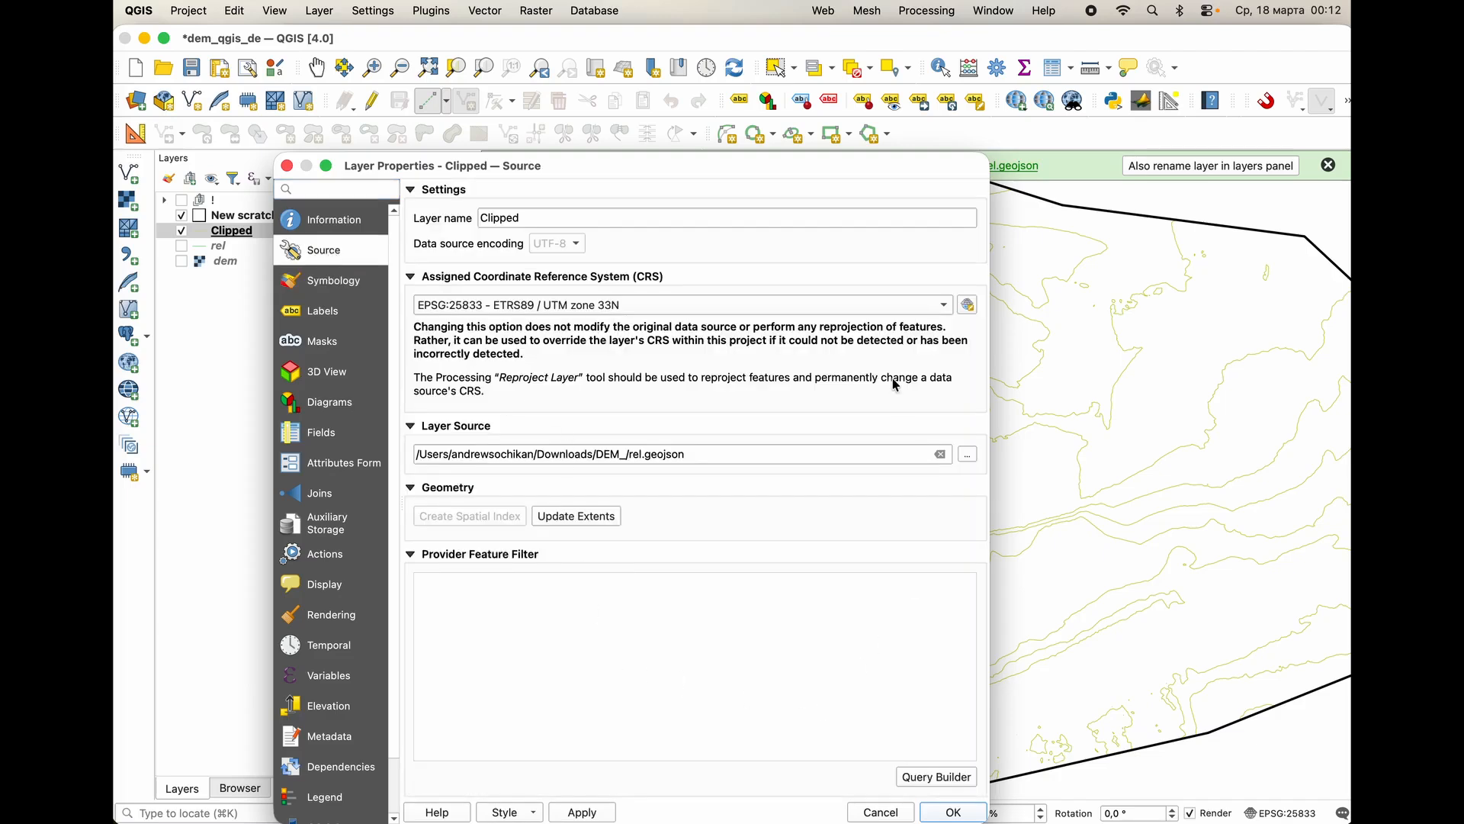
left_click_drag(755, 181, 687, 93)
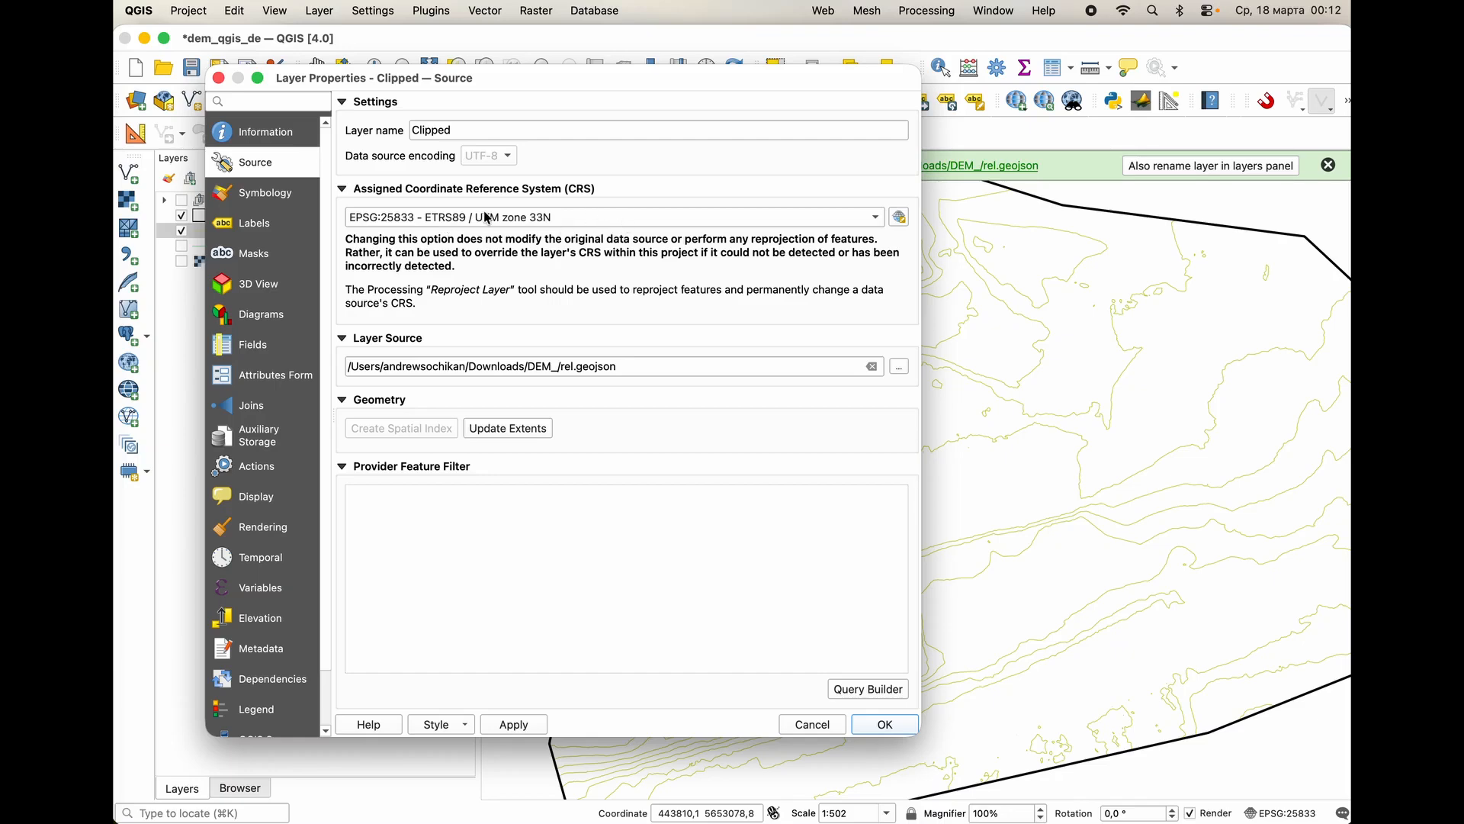
left_click(846, 689)
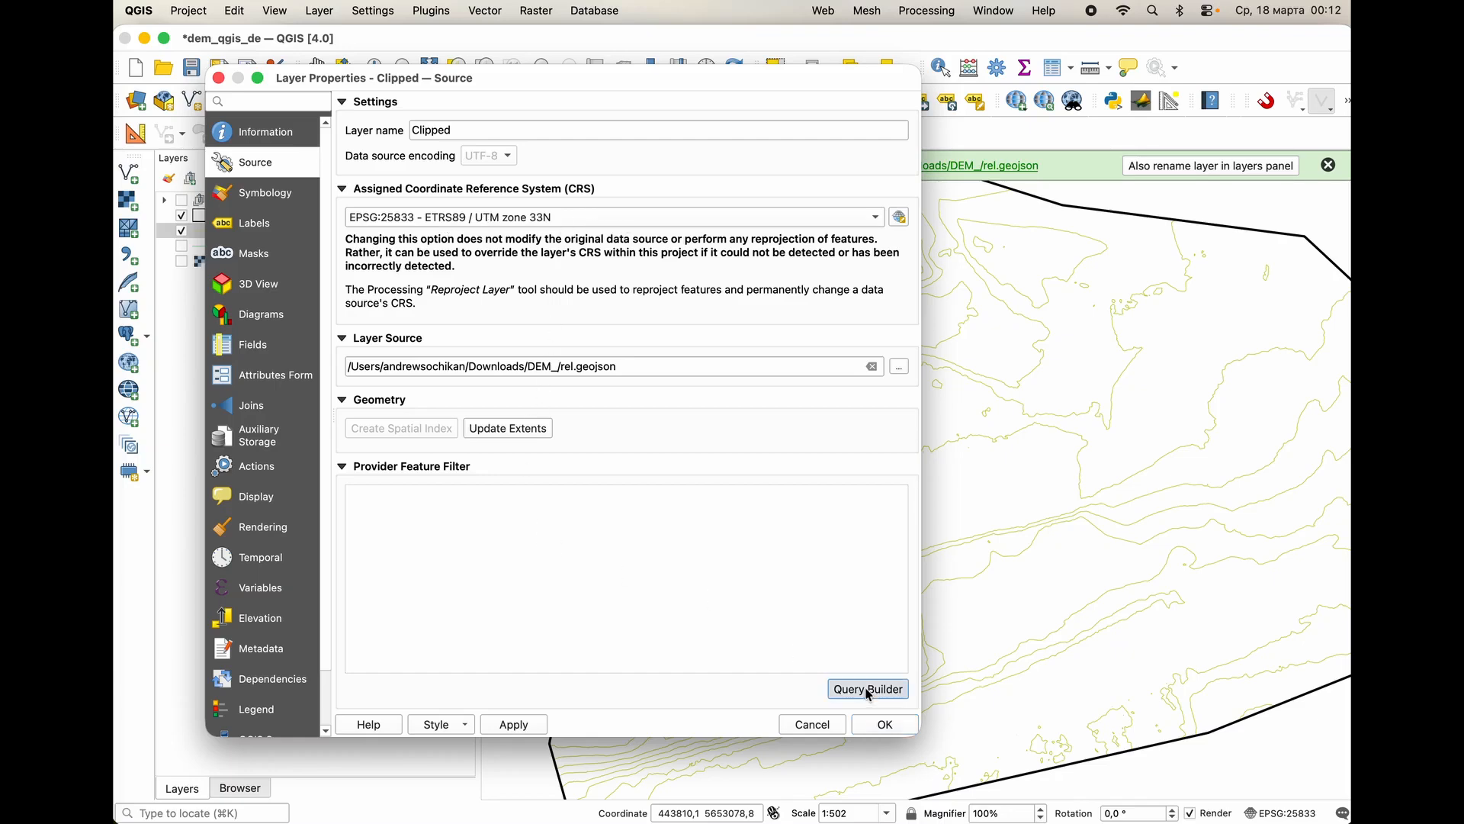
left_click(282, 305)
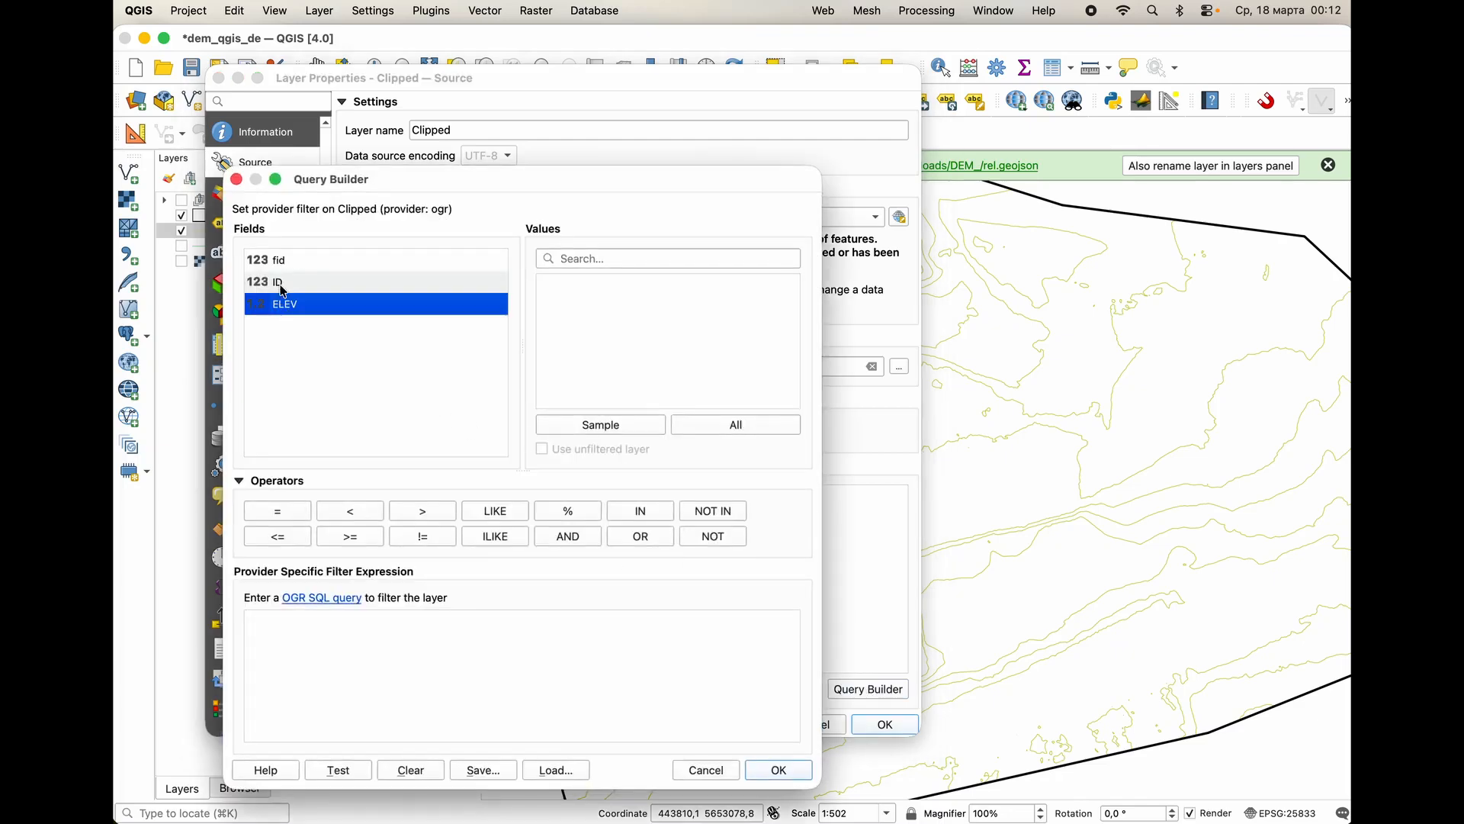
left_click(706, 769)
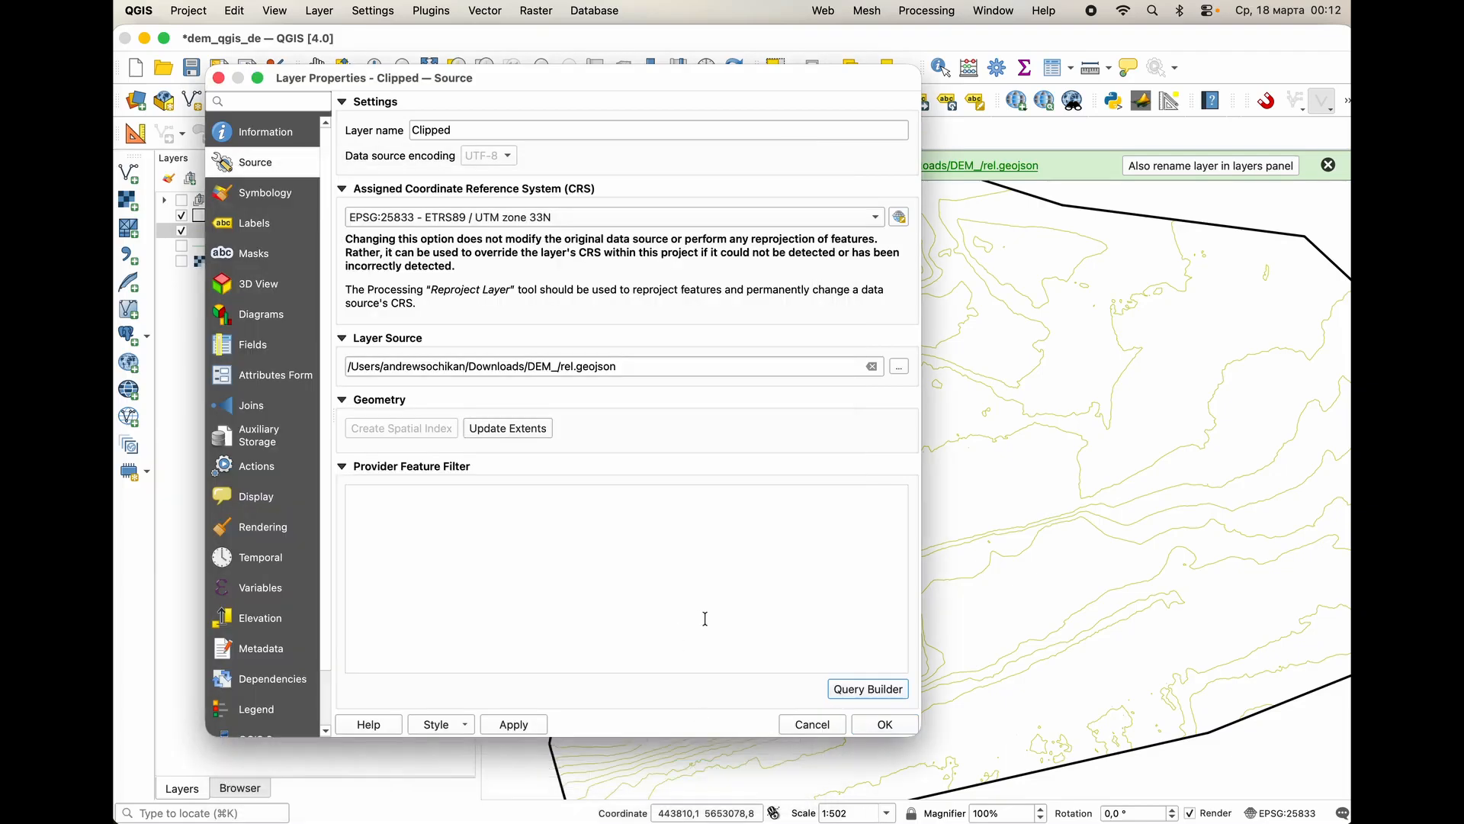
left_click(810, 725)
Calculate the Clipped layer's line lengths into a length field in meters with precision 2, using EPSG:25833.
right_click(217, 230)
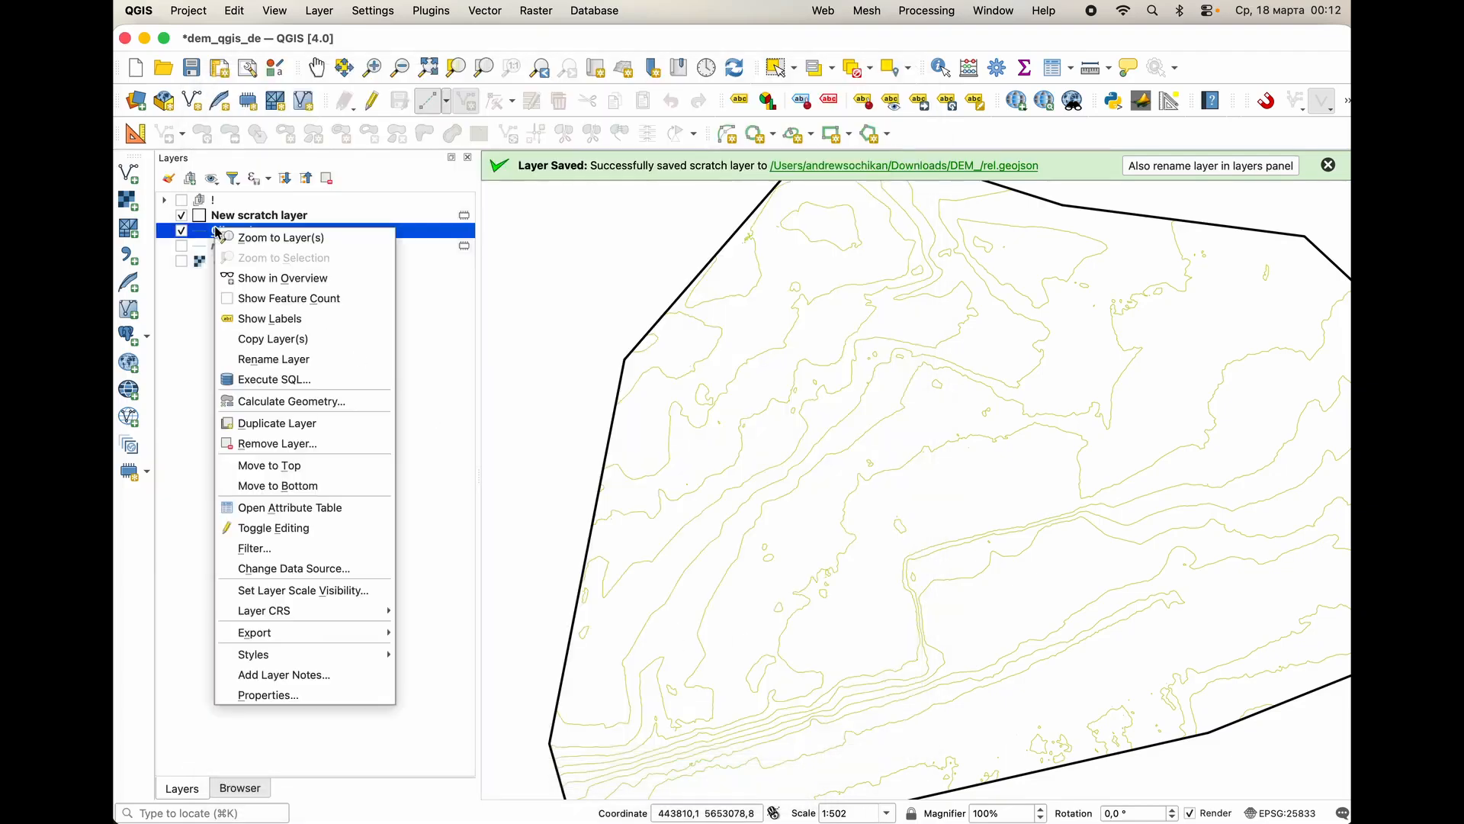
left_click(276, 402)
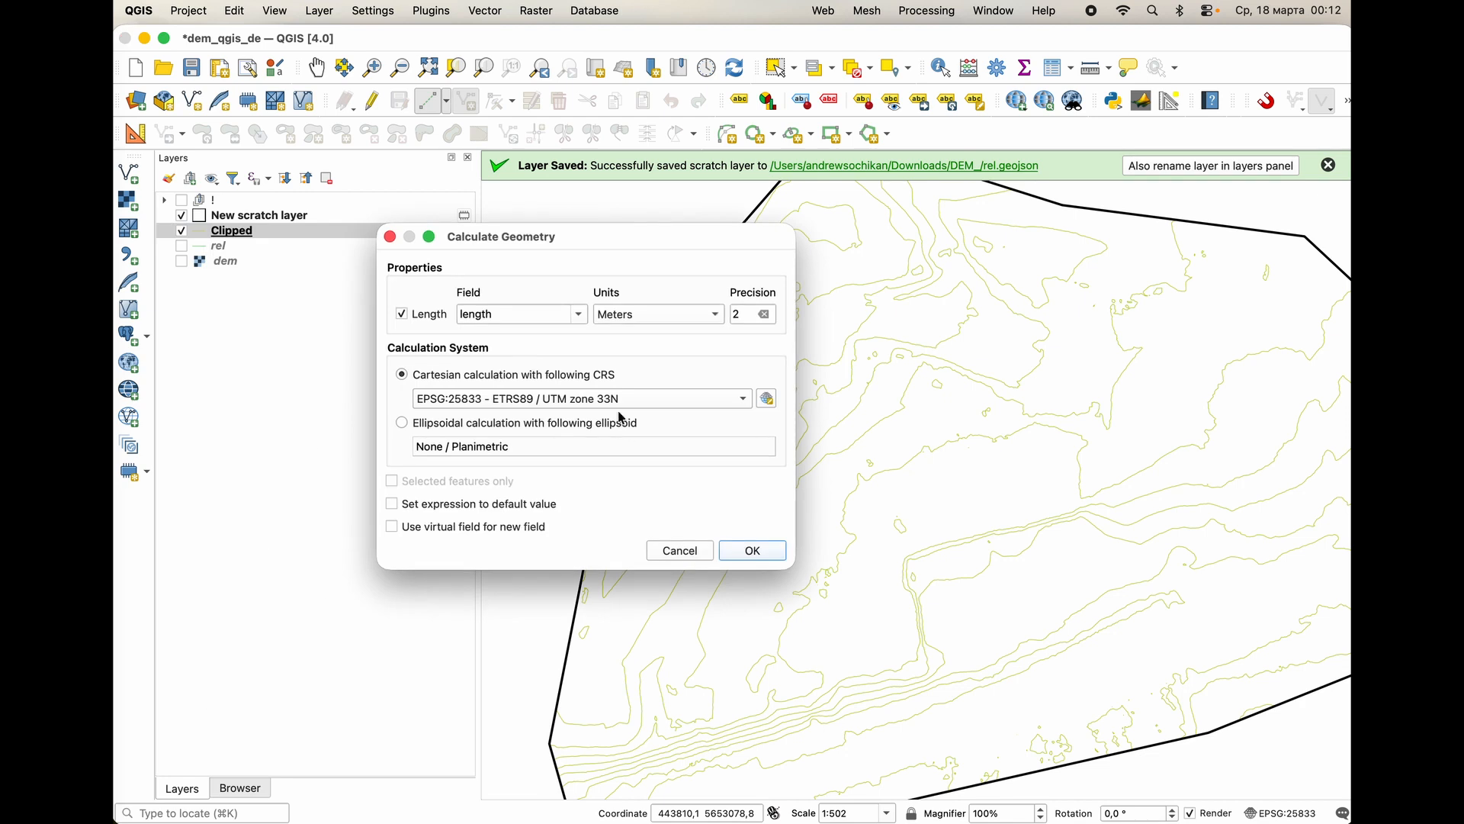
left_click(511, 314)
left_click(652, 319)
left_click(744, 317)
left_click(747, 550)
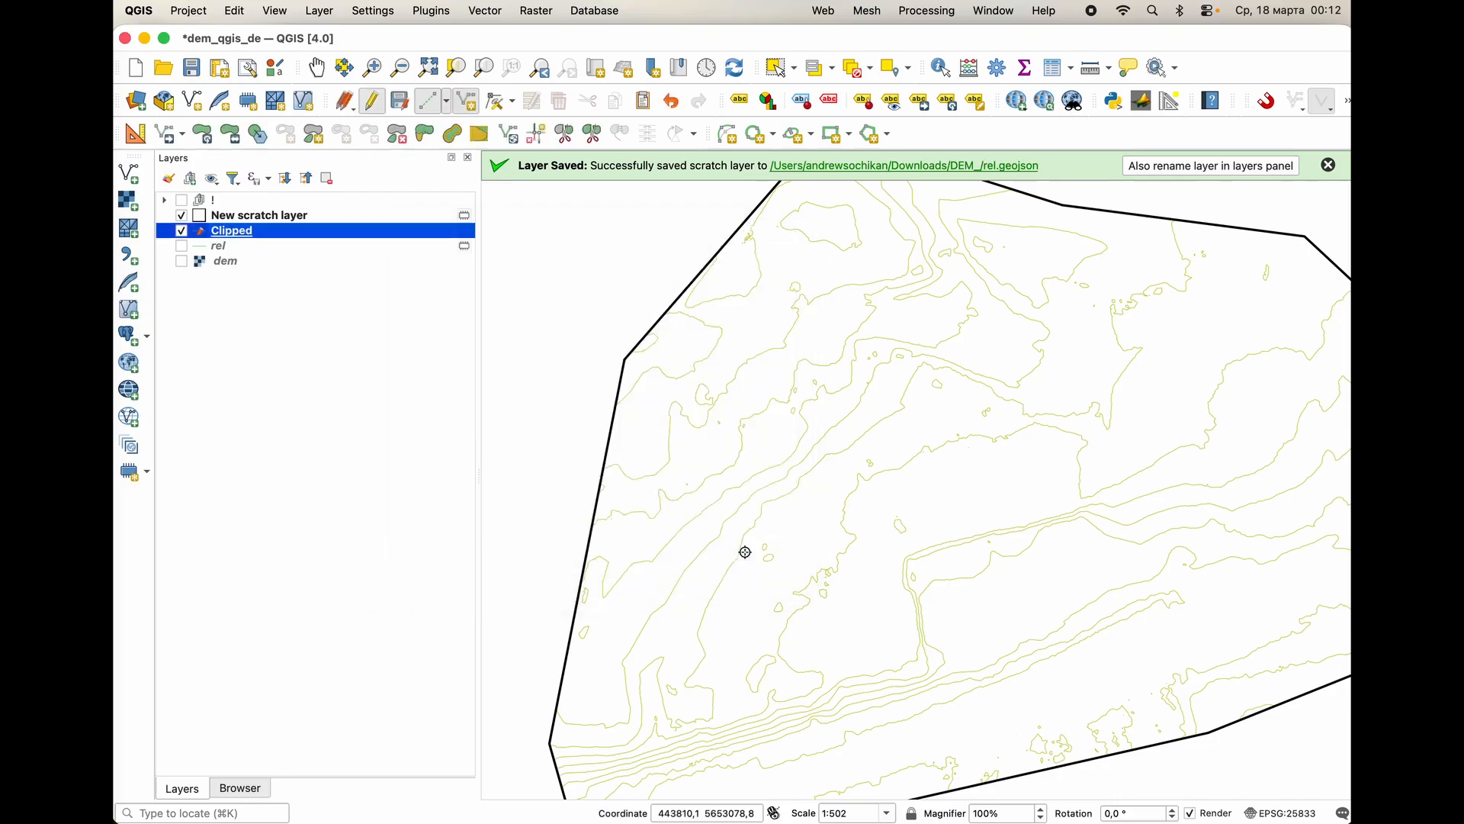
Examine the Clipped layer's attribute table sorted by ascending length and close it.
right_click(233, 236)
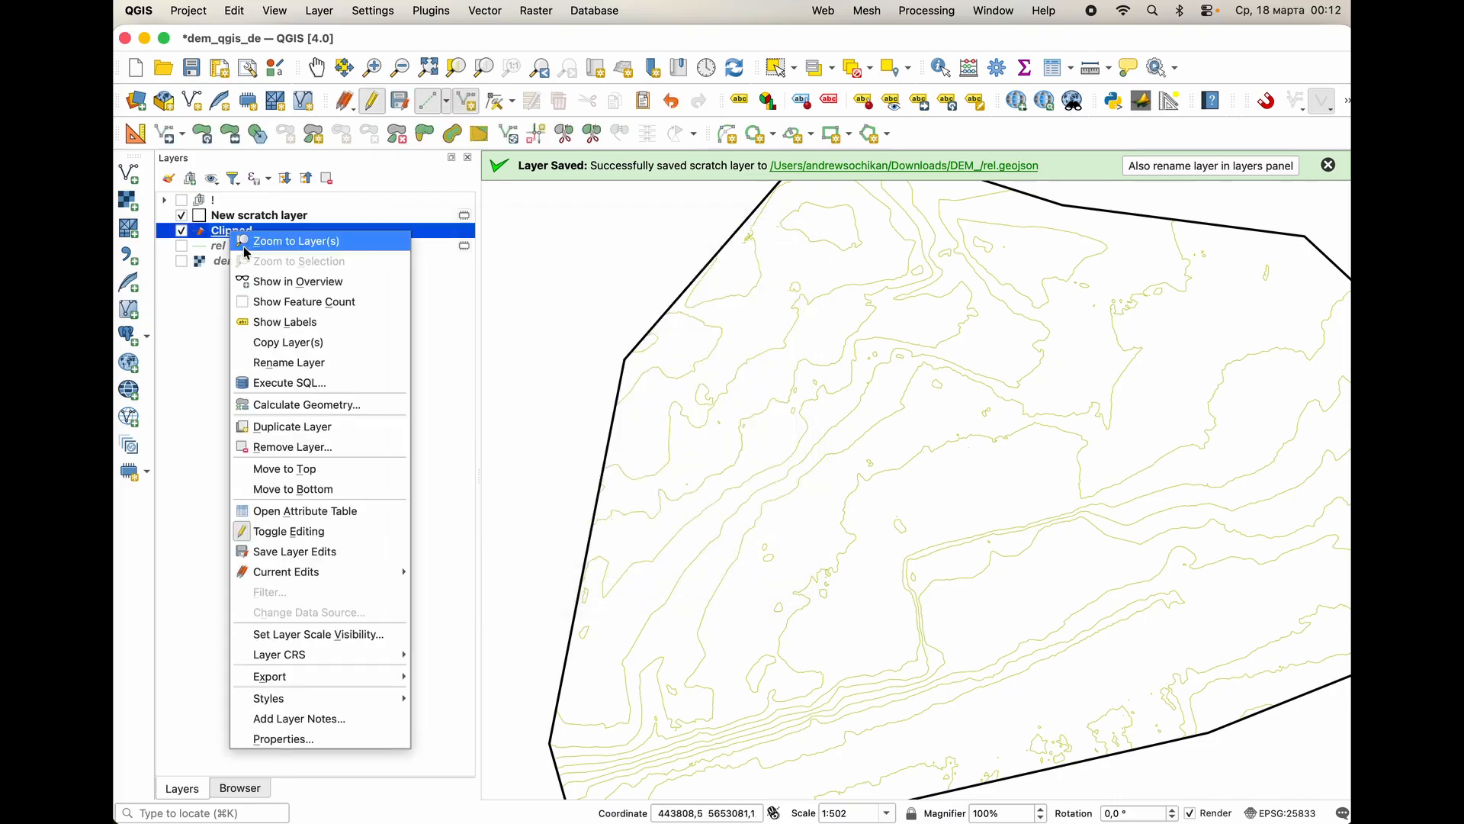
left_click(332, 512)
left_click_drag(446, 515, 646, 386)
scroll(663, 488, "down", 2)
scroll(663, 486, "up", 2)
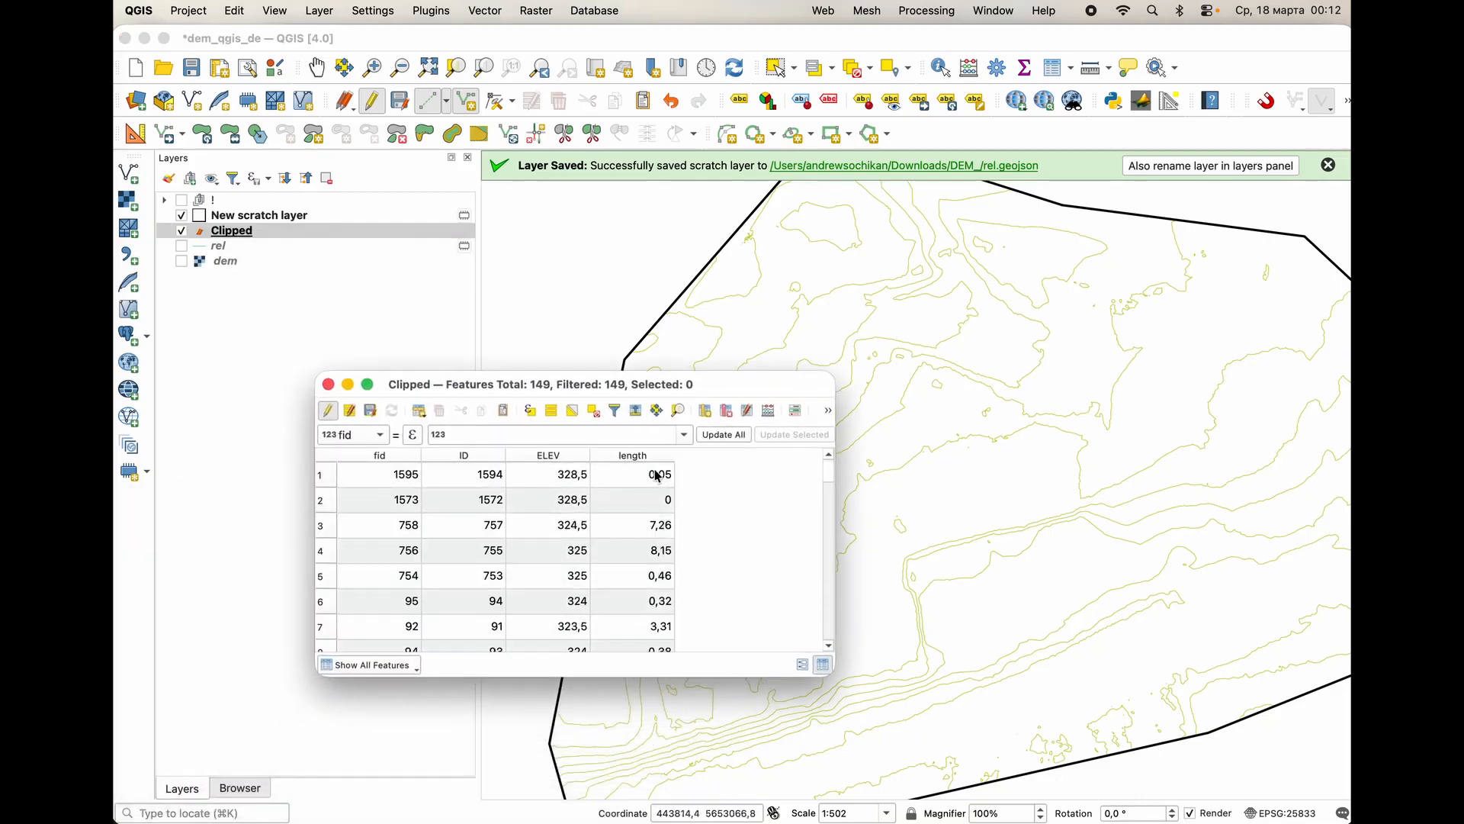
left_click(650, 456)
scroll(652, 492, "down", 10)
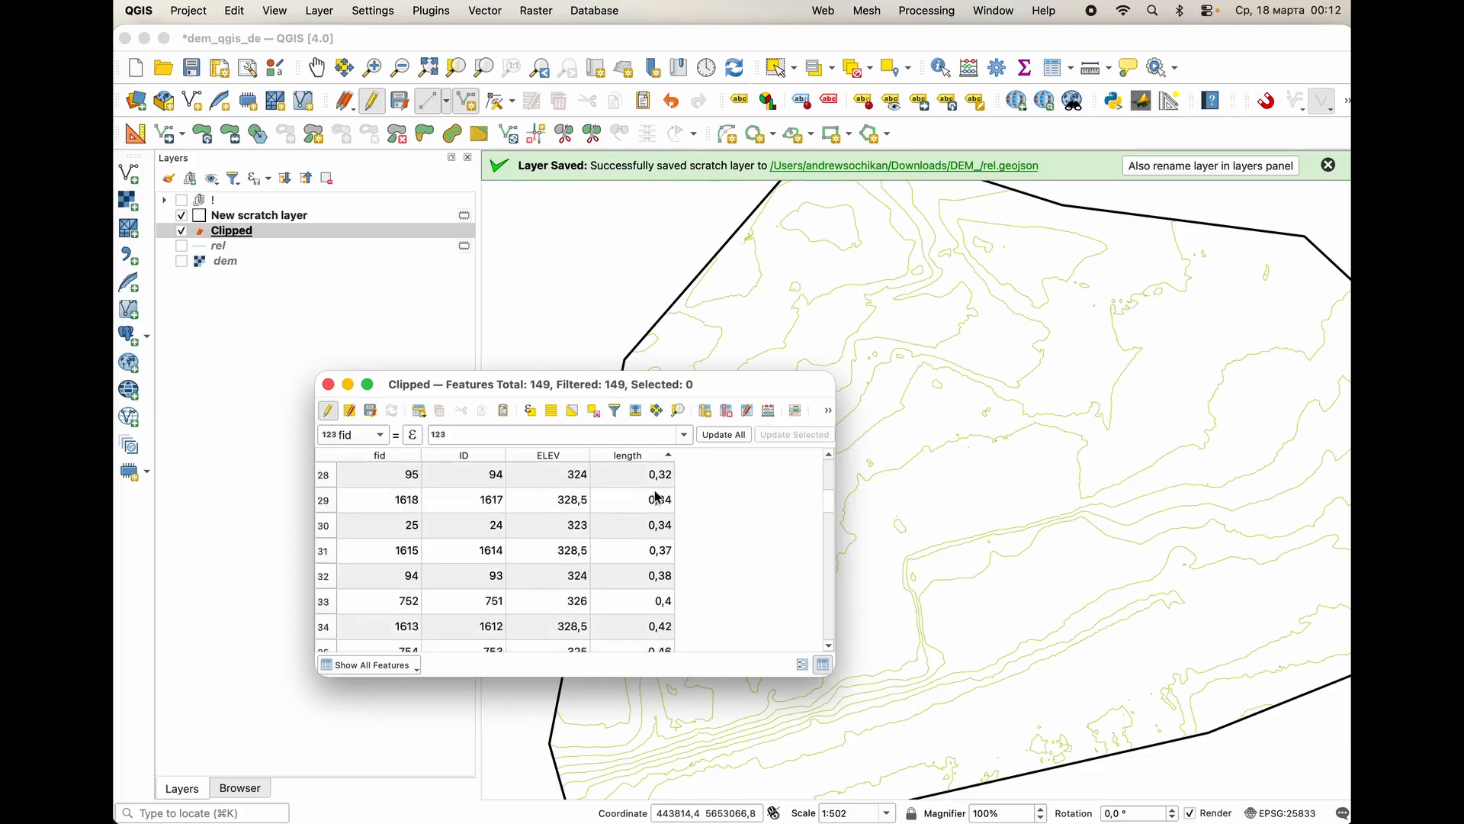
left_click(330, 386)
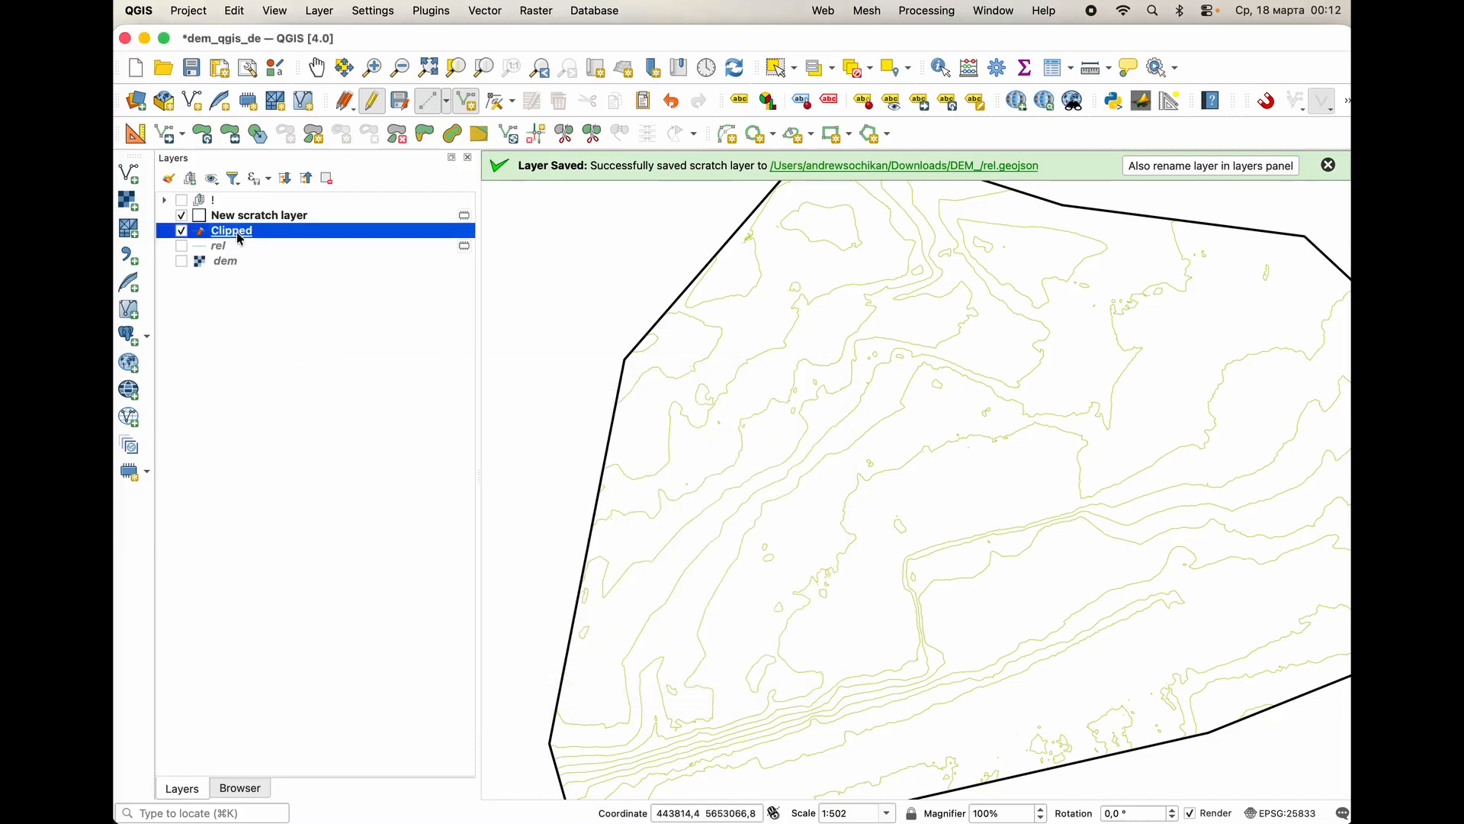
double_click(239, 235)
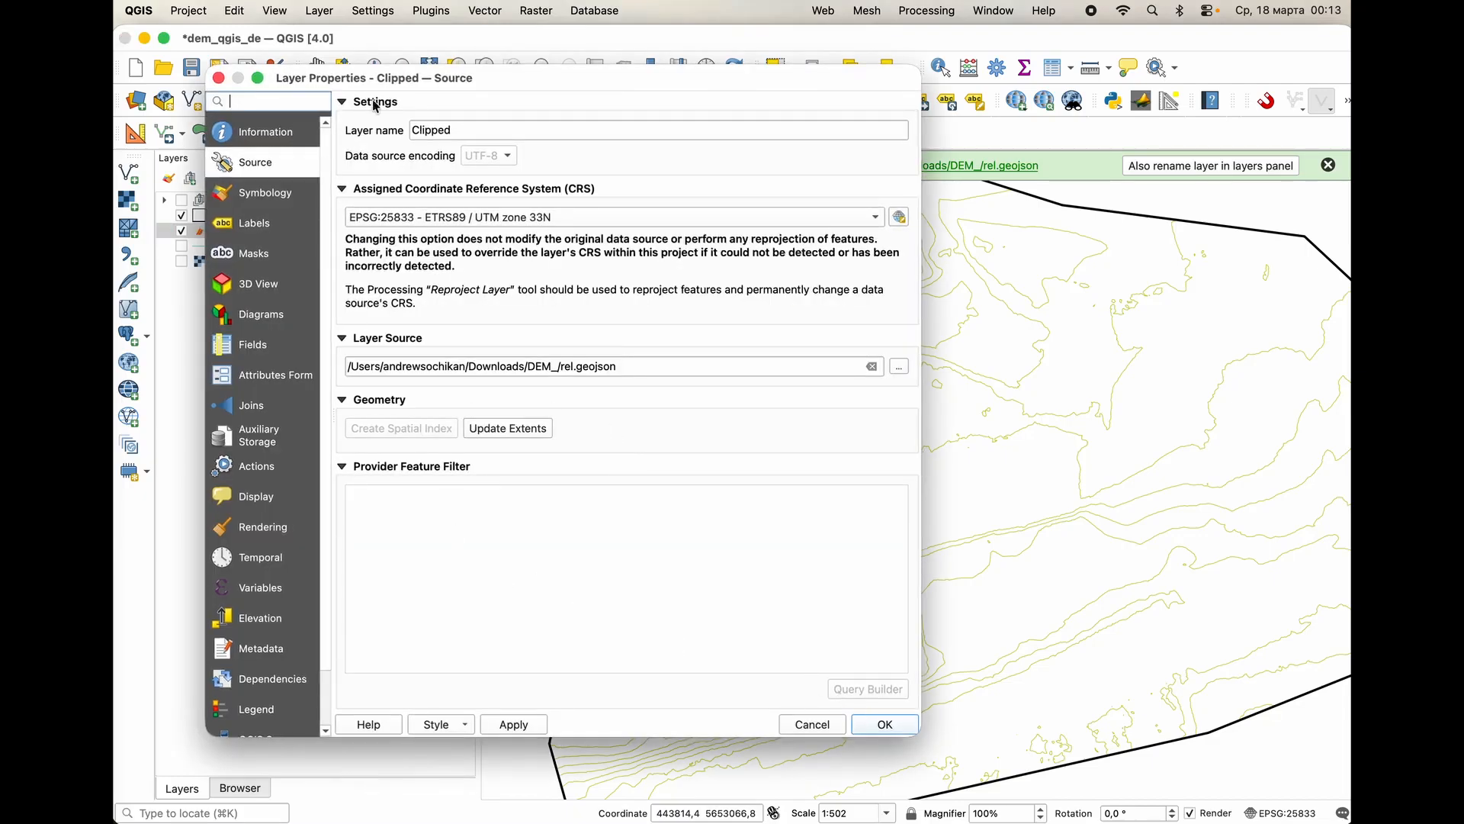
left_click_drag(388, 85, 393, 162)
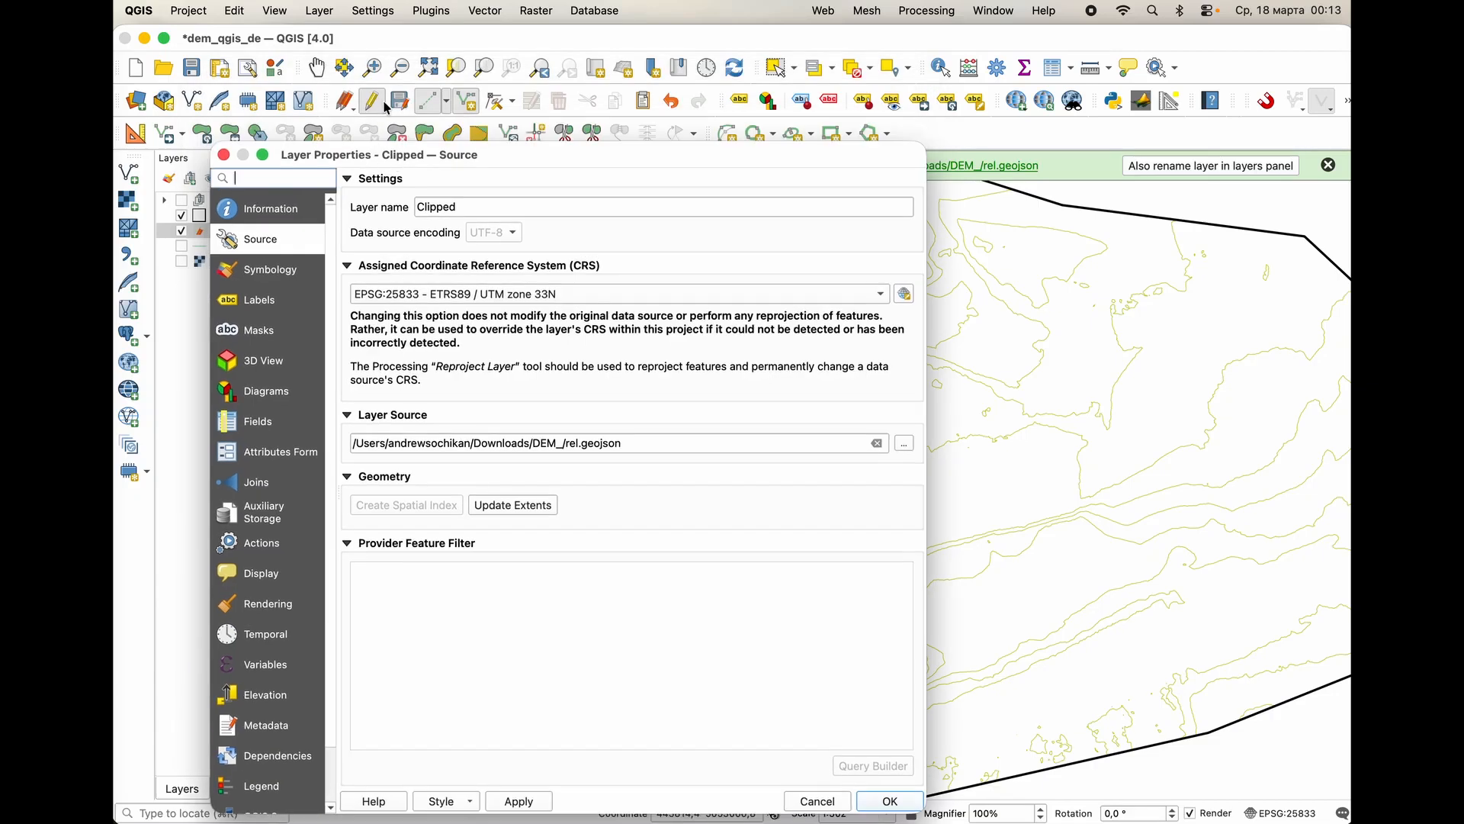
left_click(816, 801)
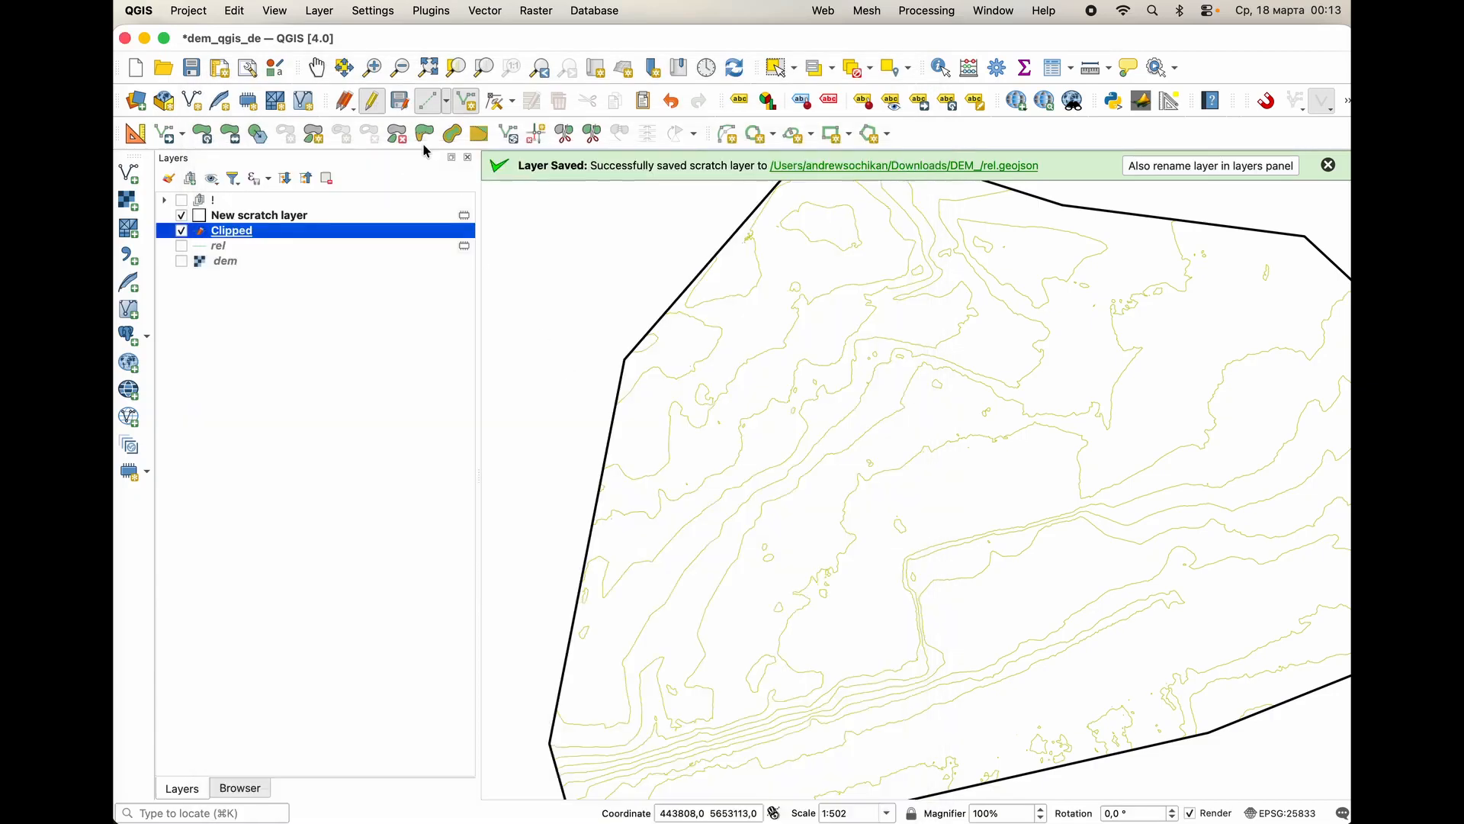
Save the Clipped layer's edits, end editing, and filter its features with the expression "length" >= 20.
left_click(399, 100)
left_click(370, 101)
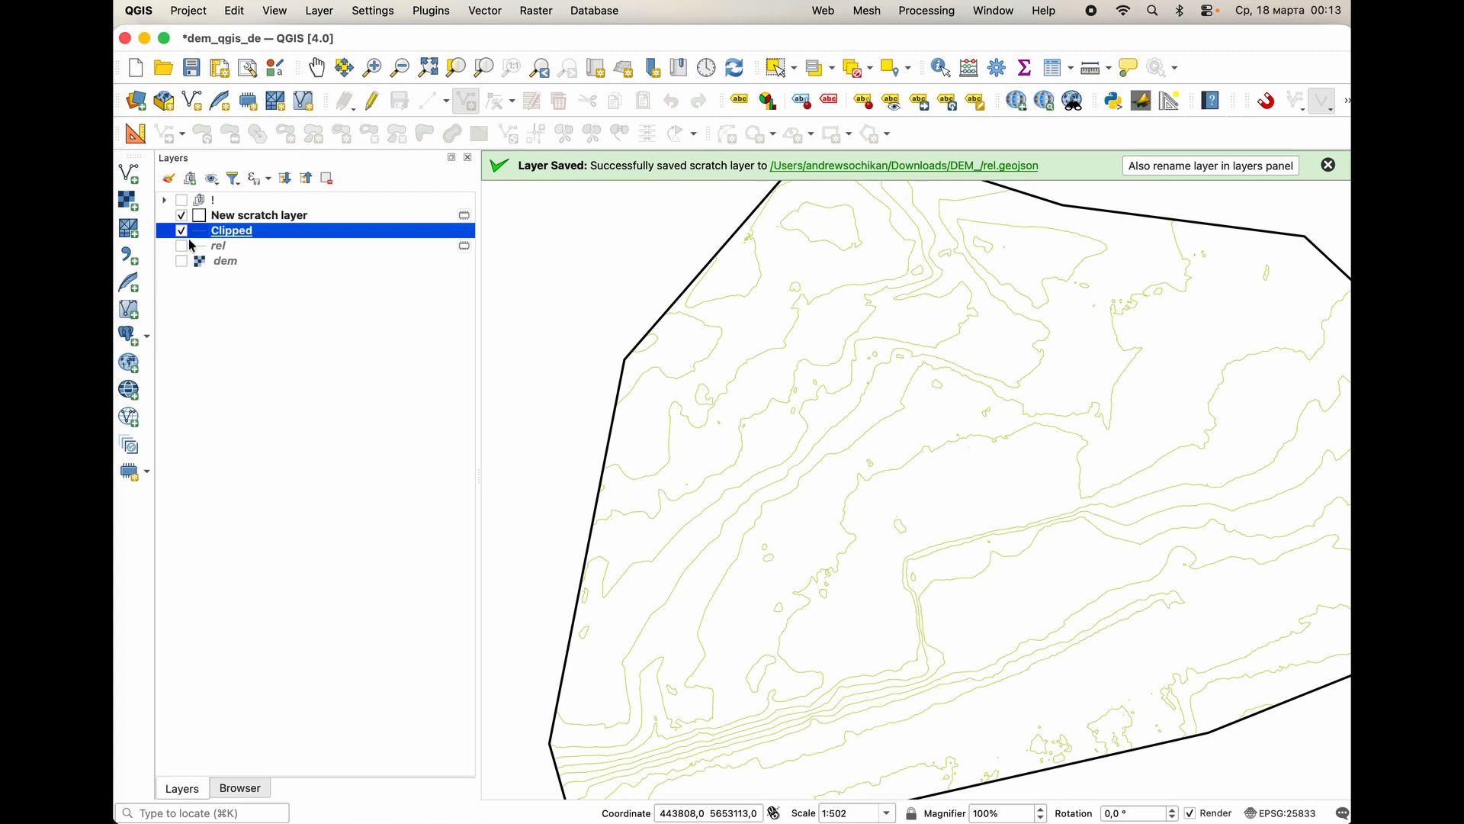
double_click(236, 233)
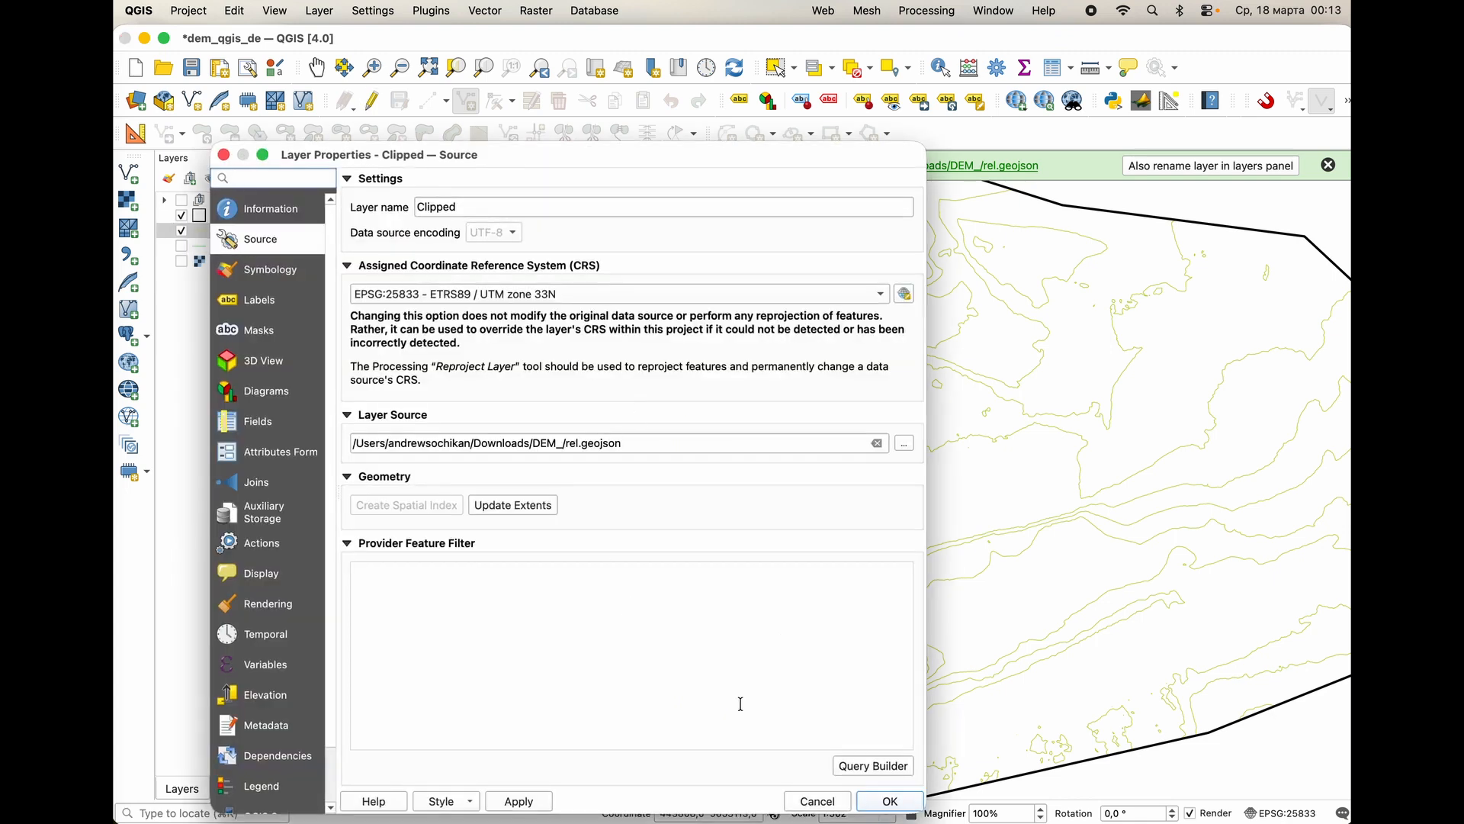
left_click(873, 765)
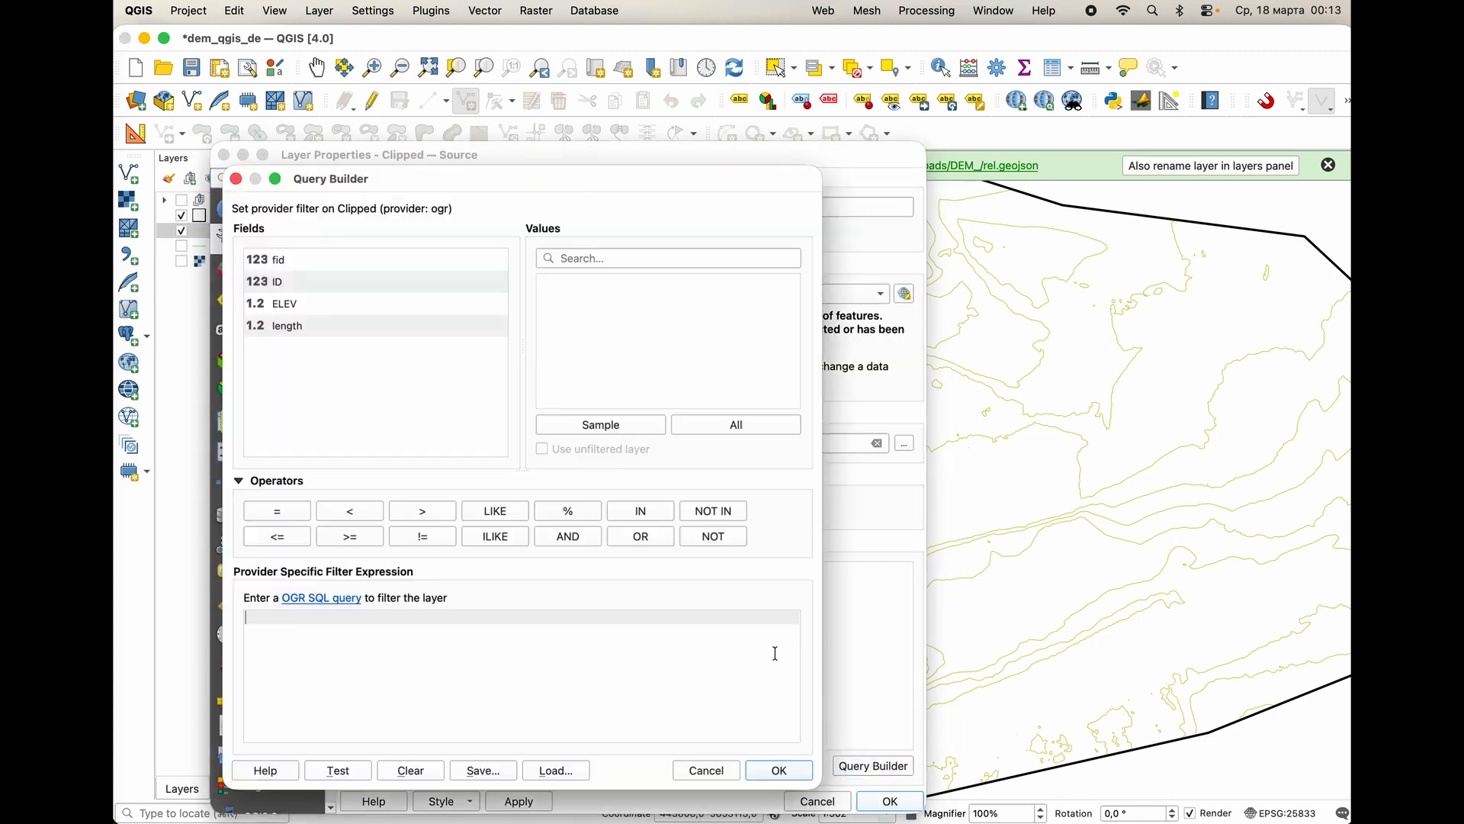
double_click(290, 326)
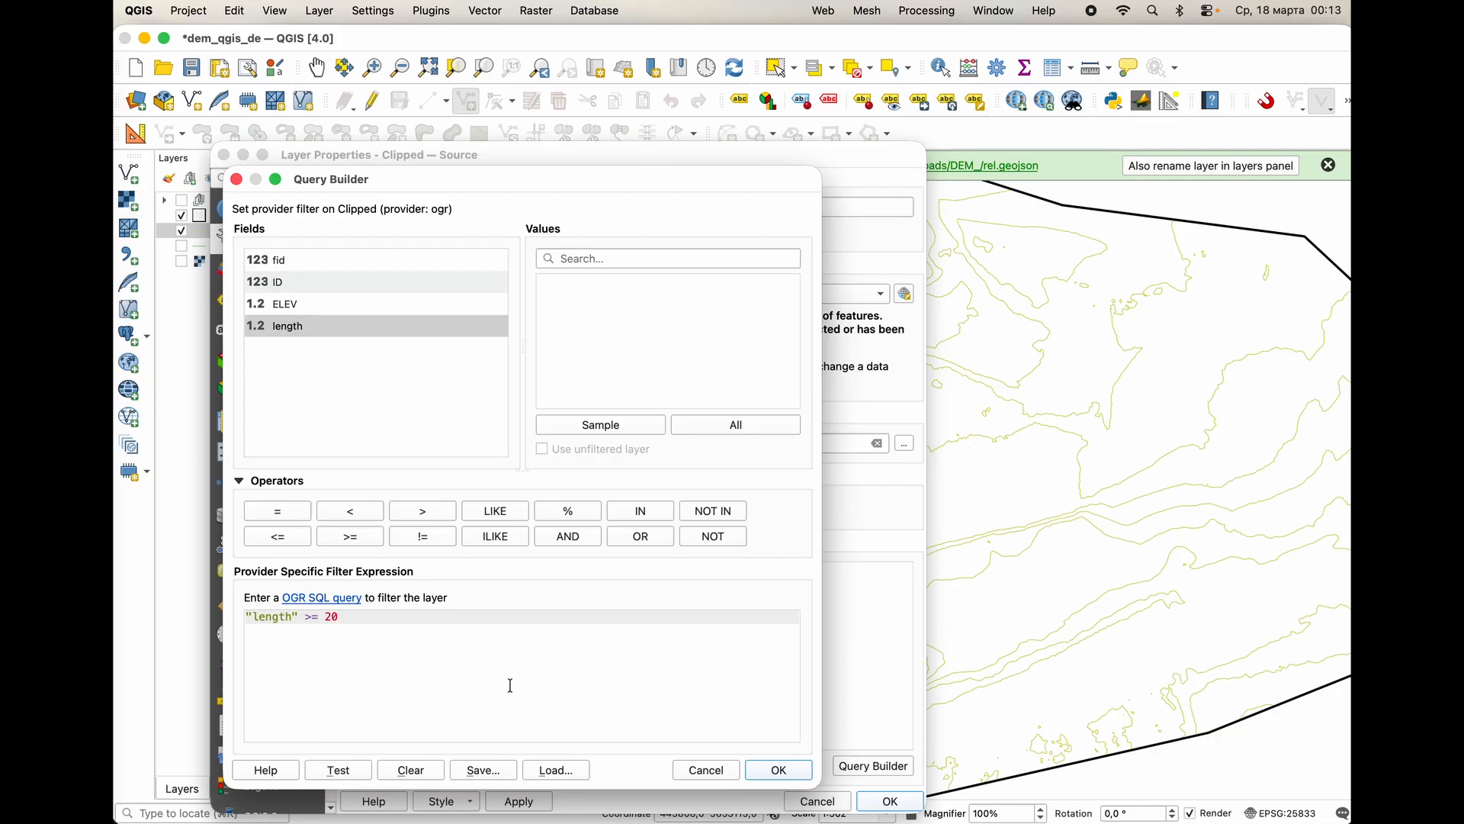
left_click(783, 770)
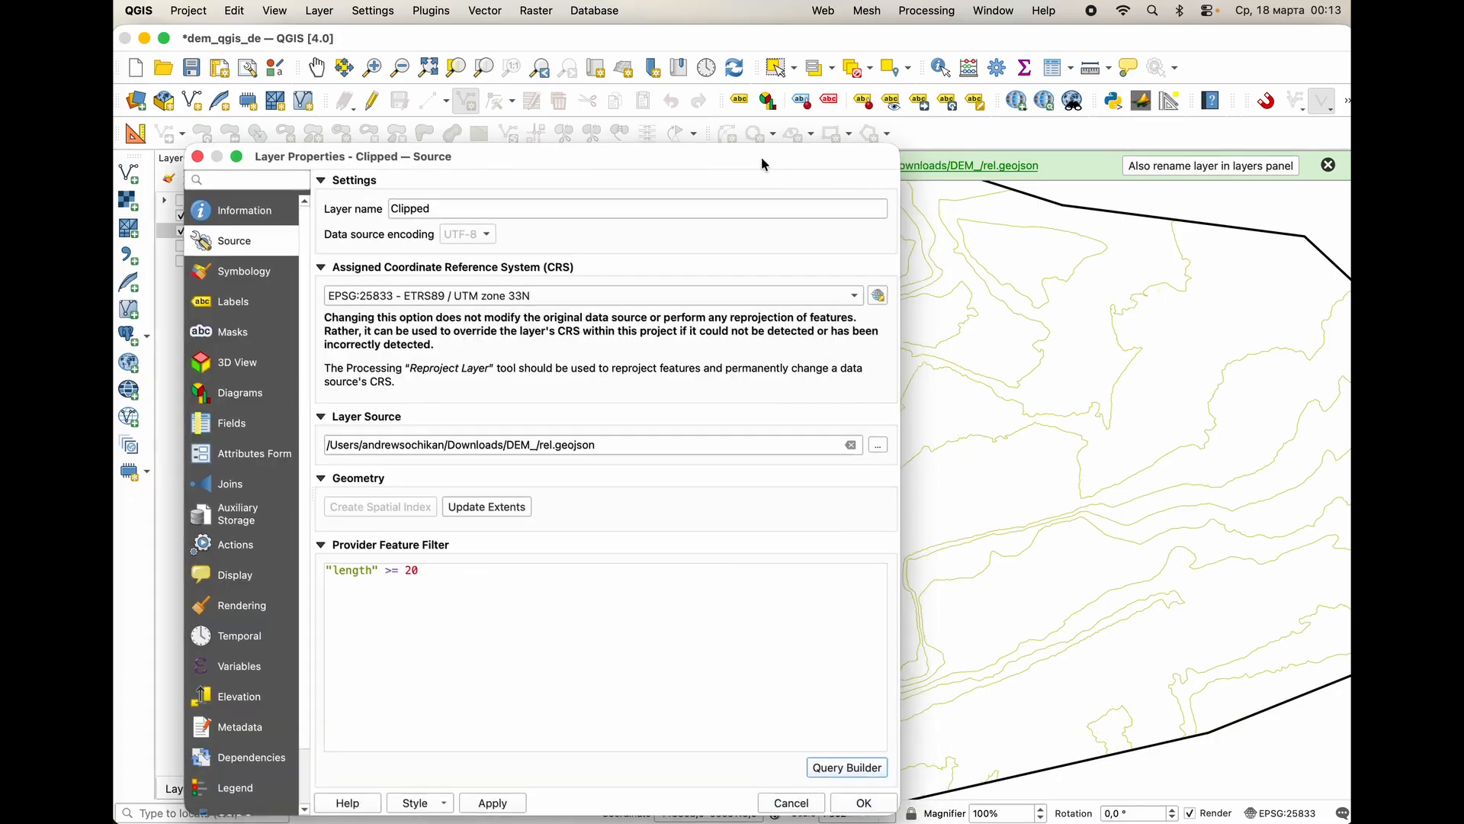
left_click_drag(762, 157, 391, 217)
double_click(391, 217)
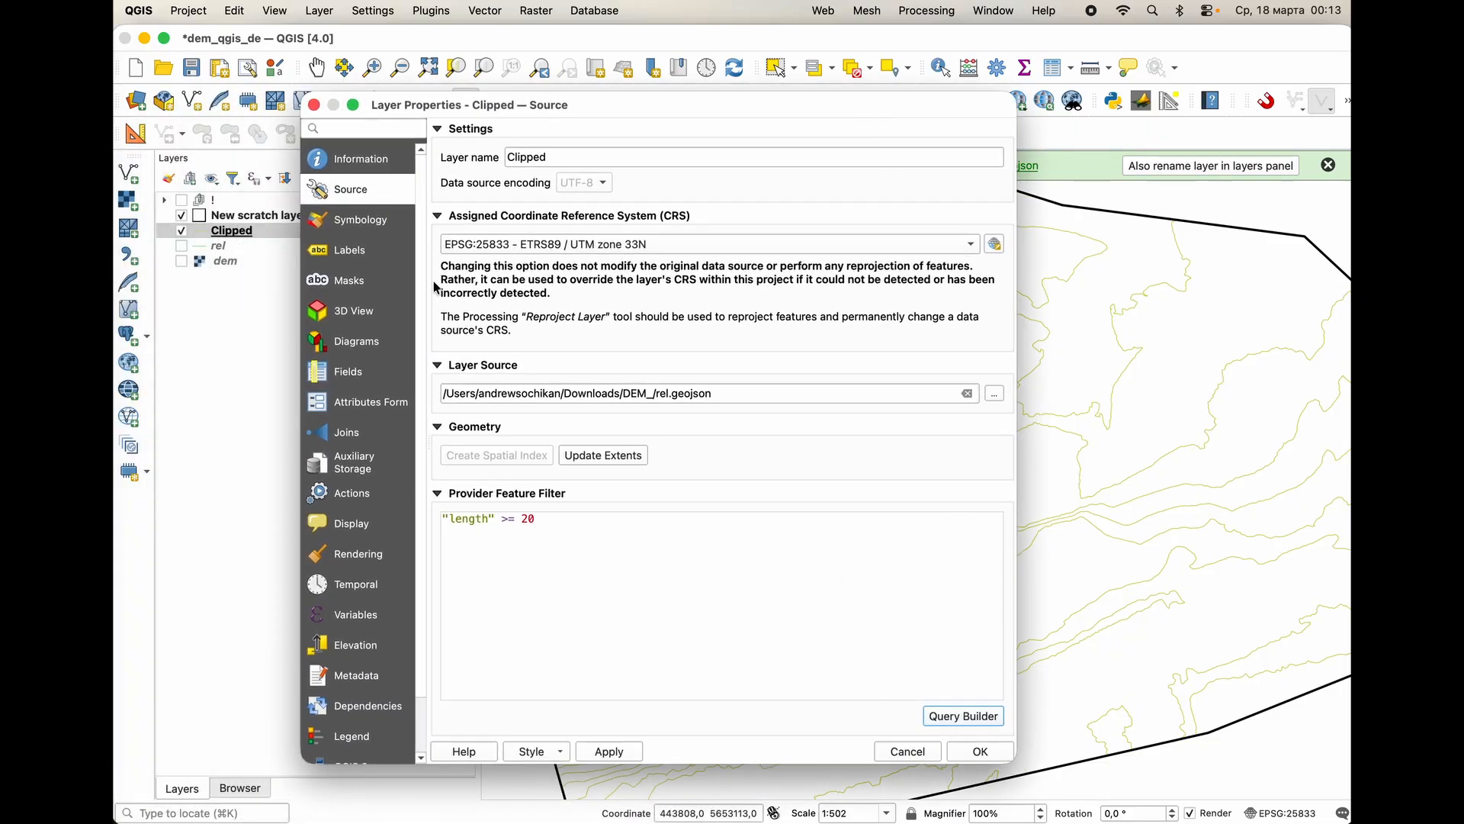
Change the Clipped layer's Simple Line symbol layer type to Geometry Generator.
left_click(360, 222)
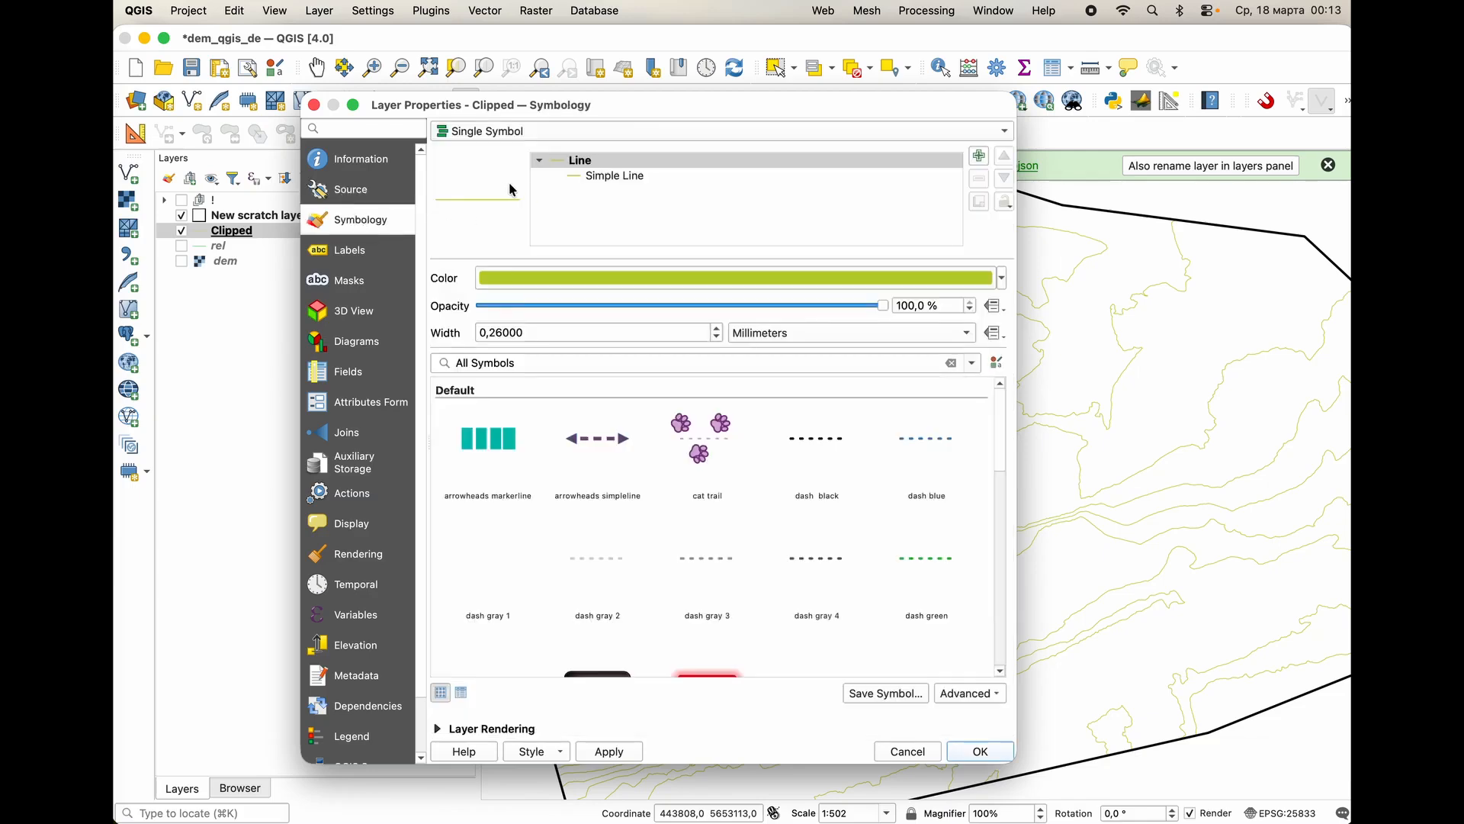
left_click(611, 181)
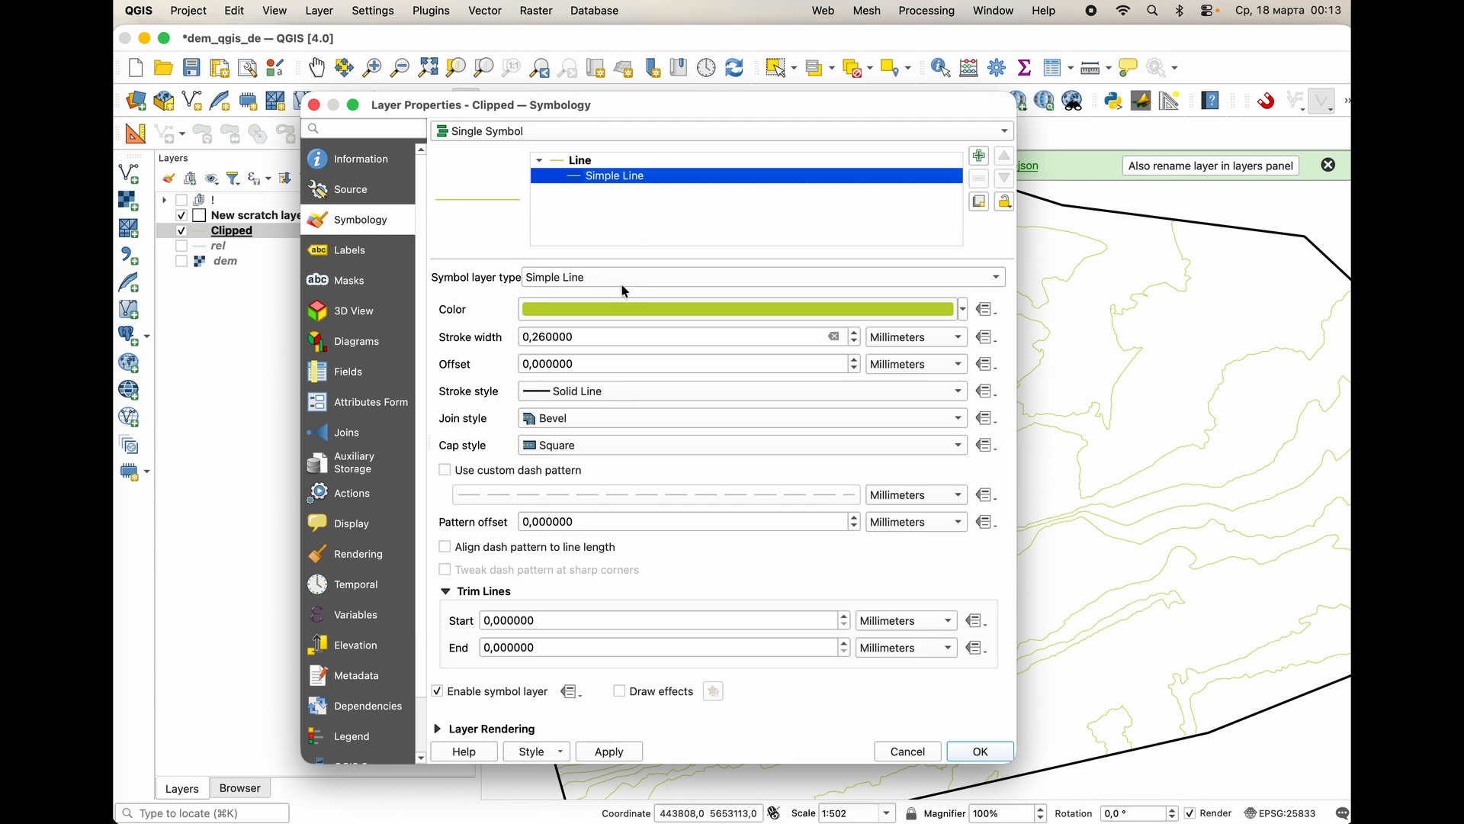
left_click(596, 278)
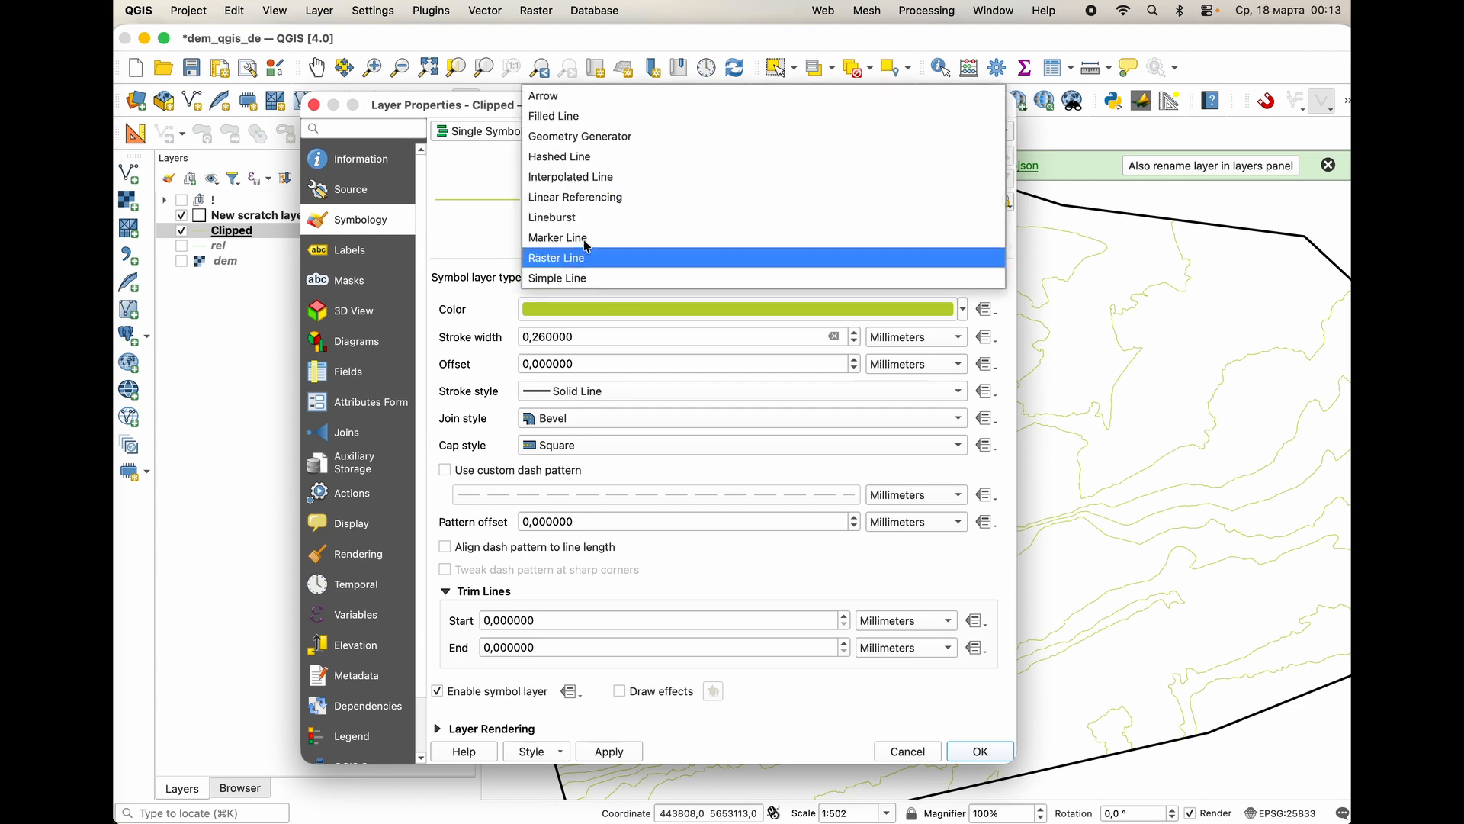
left_click(602, 137)
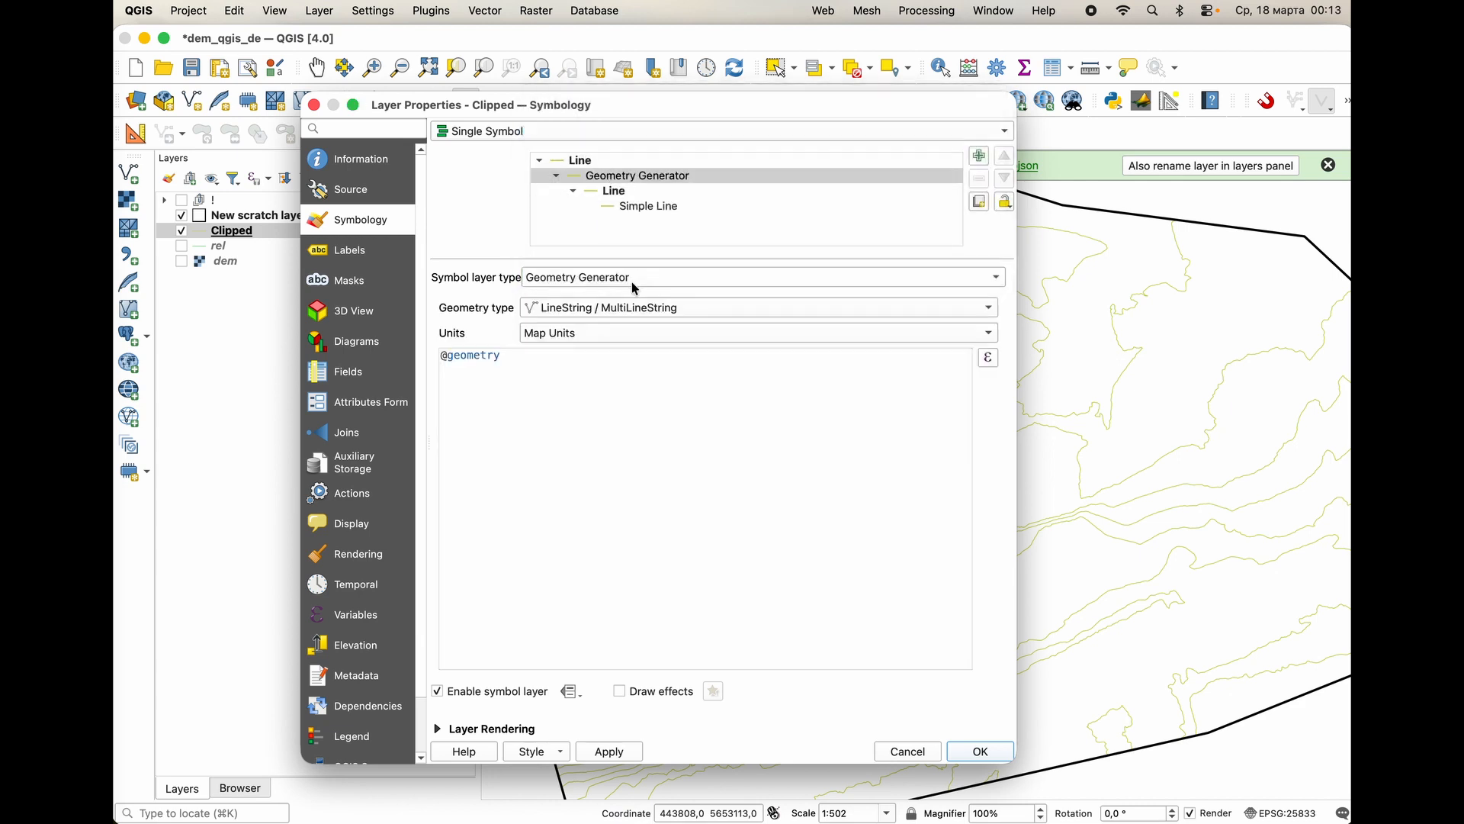
left_click(990, 358)
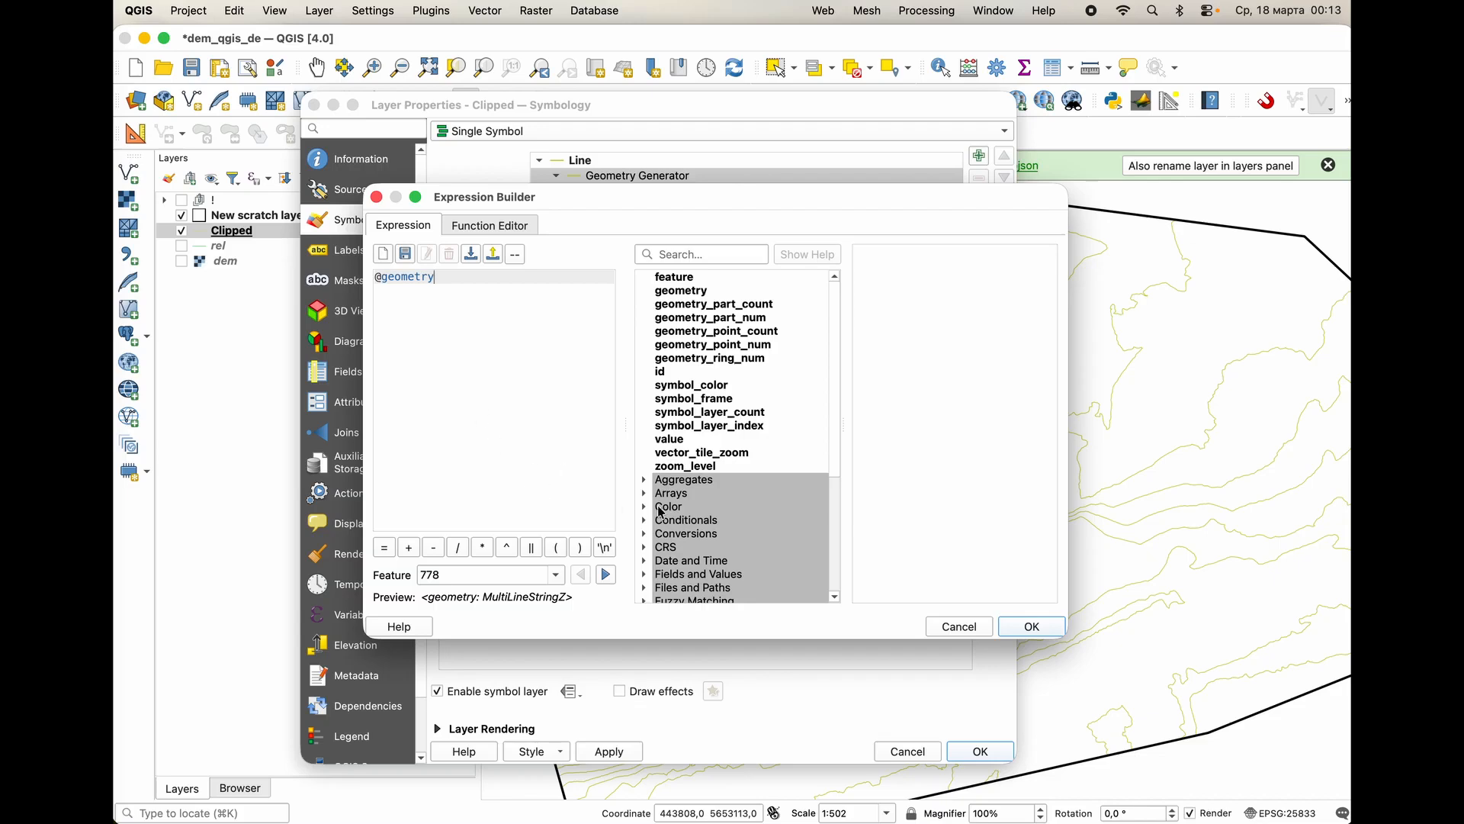
scroll(694, 511, "down", 2)
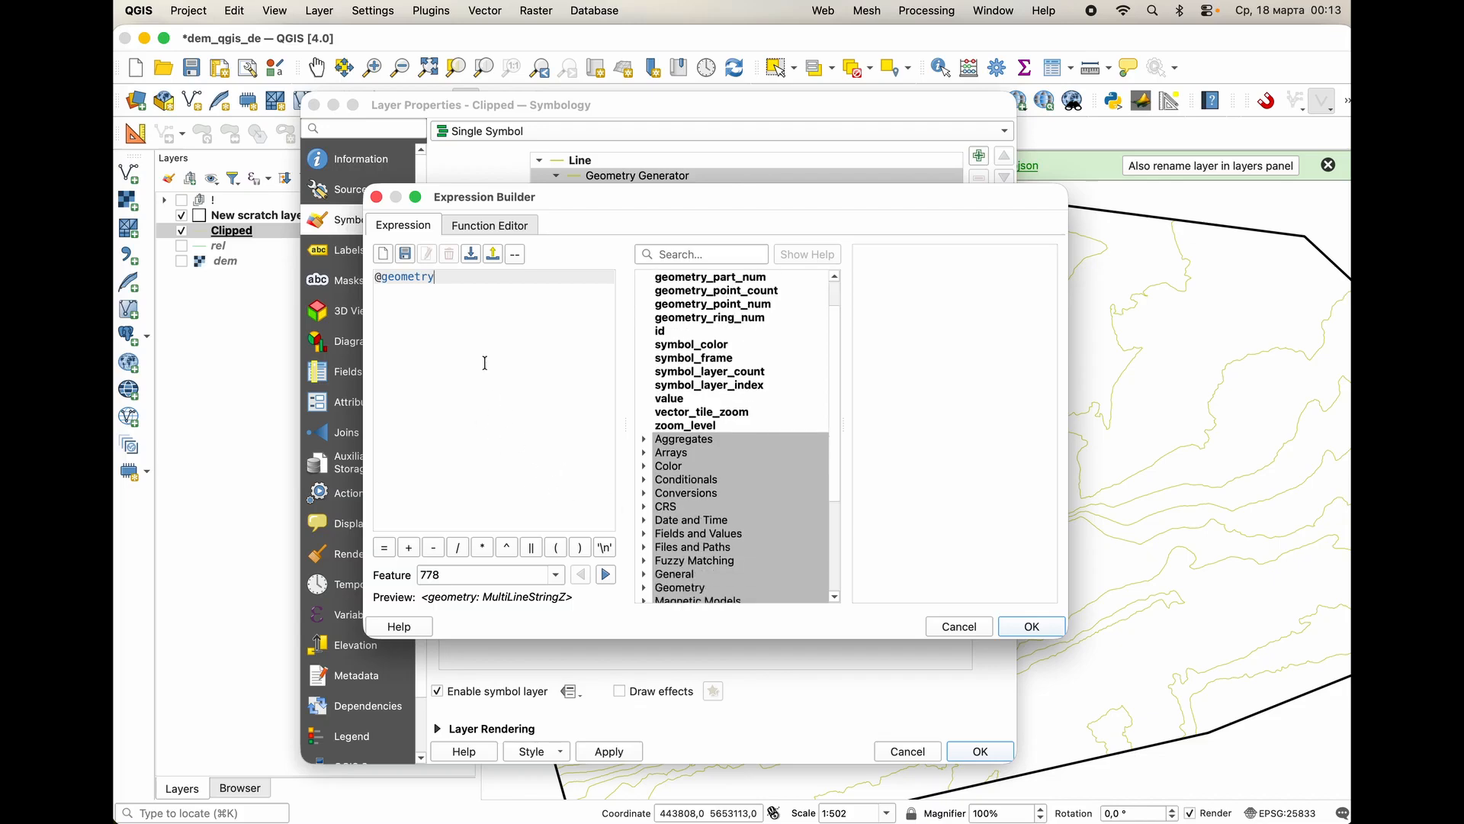
left_click_drag(484, 291, 229, 281)
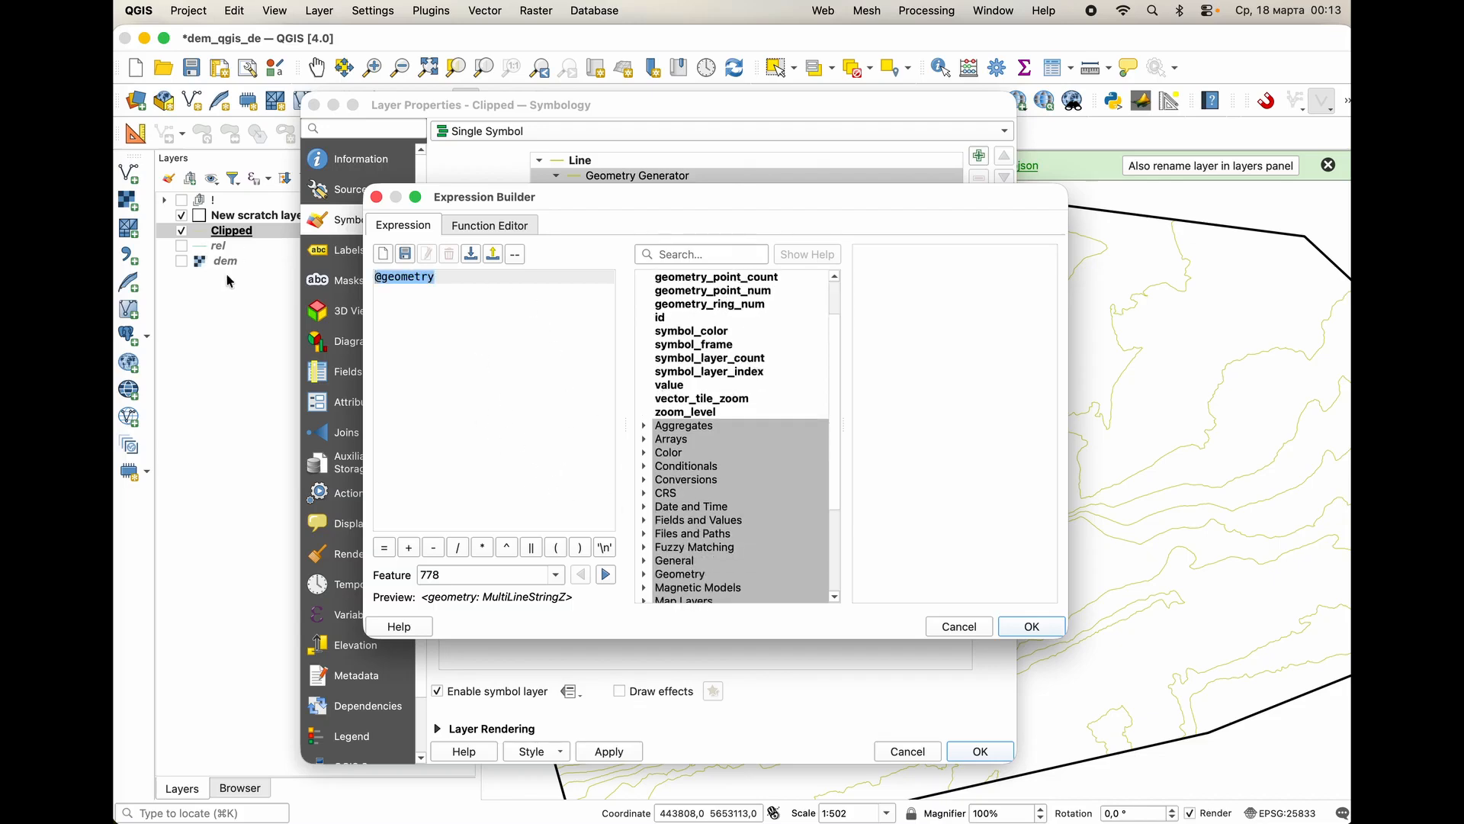
key("BackSpace")
scroll(717, 500, "down", 5)
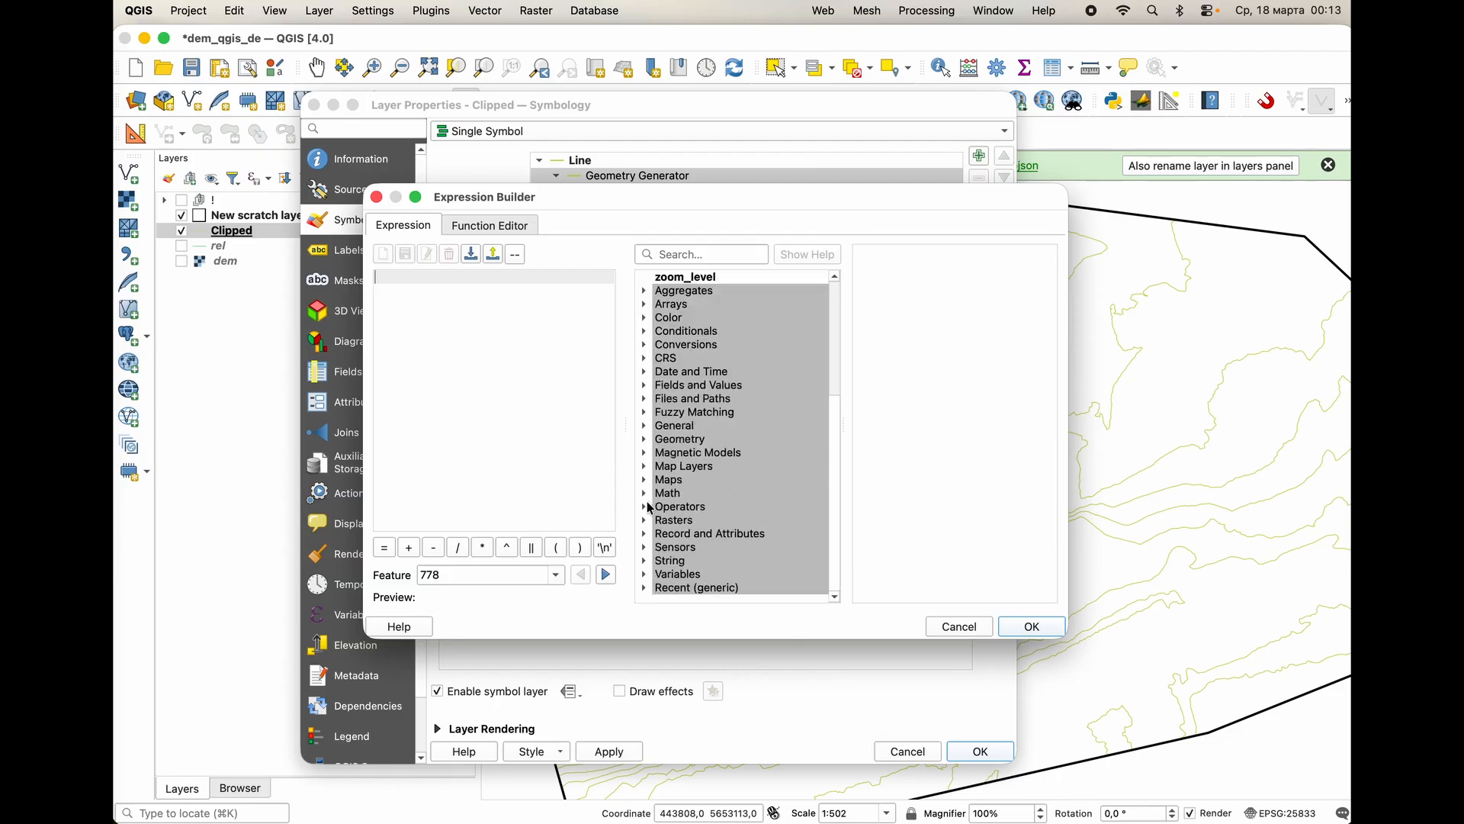
left_click(687, 589)
double_click(688, 588)
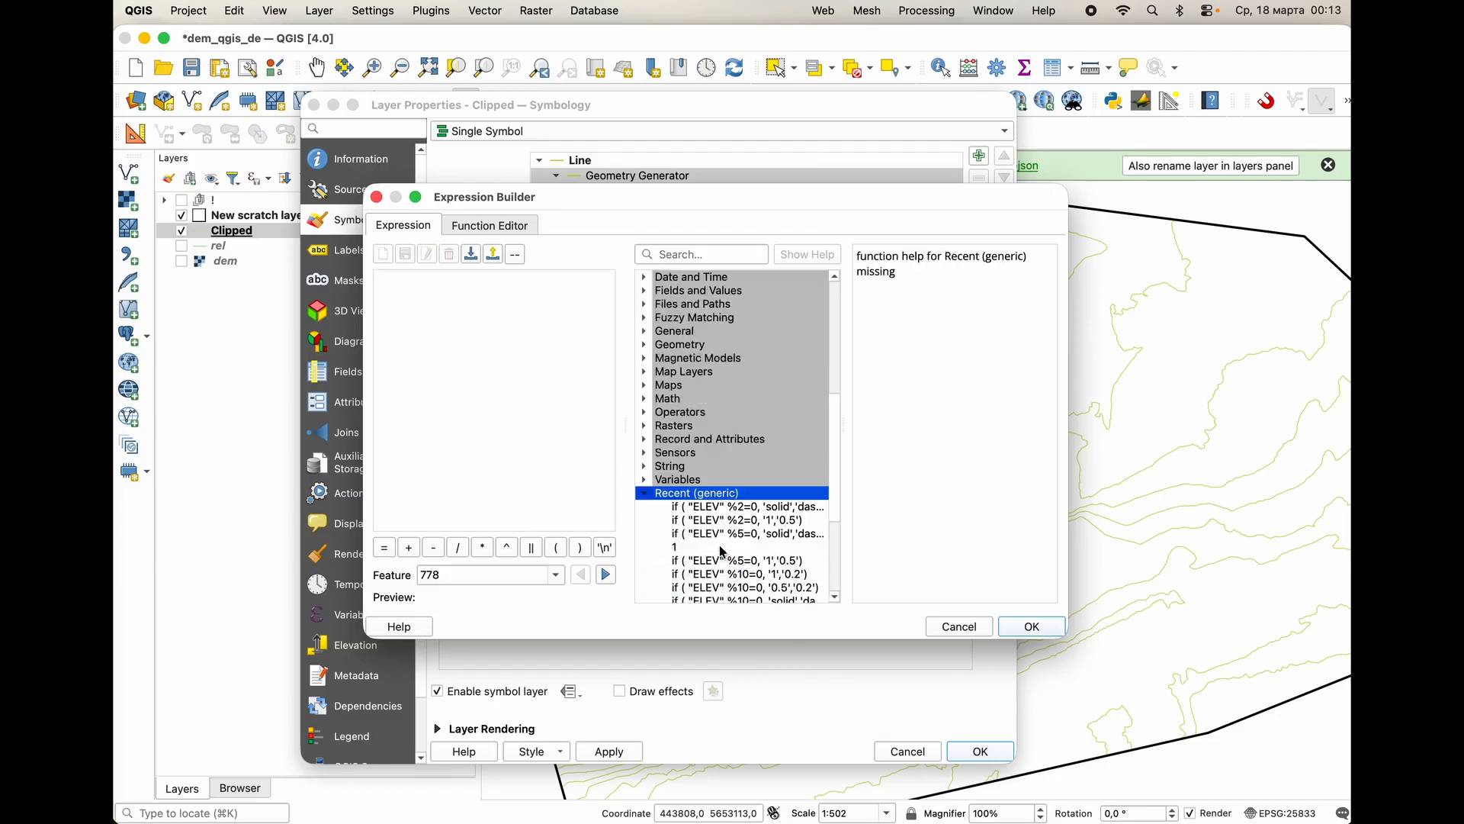
scroll(740, 522, "down", 4)
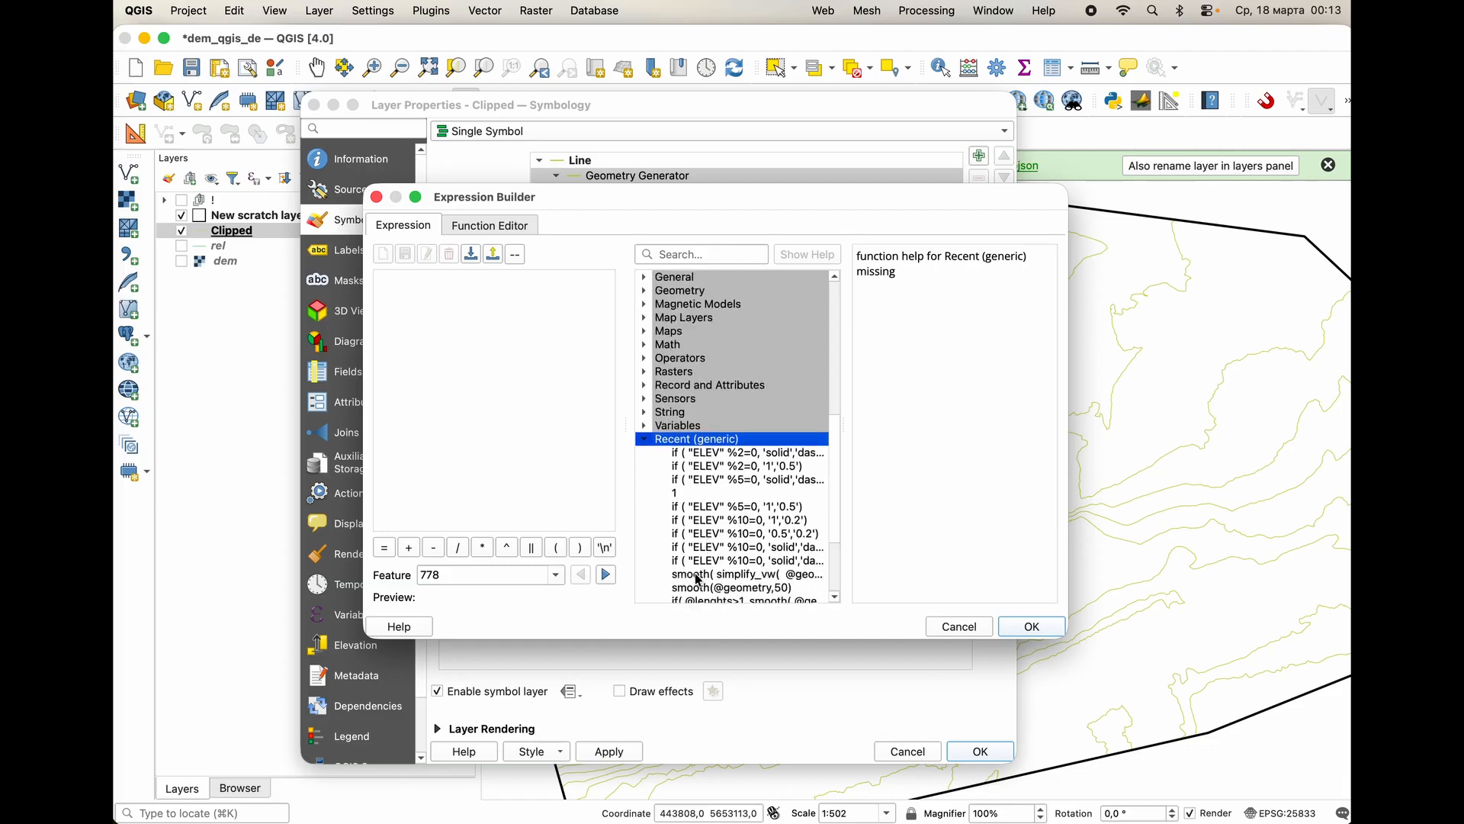
double_click(703, 573)
type("),50)")
left_click(550, 314)
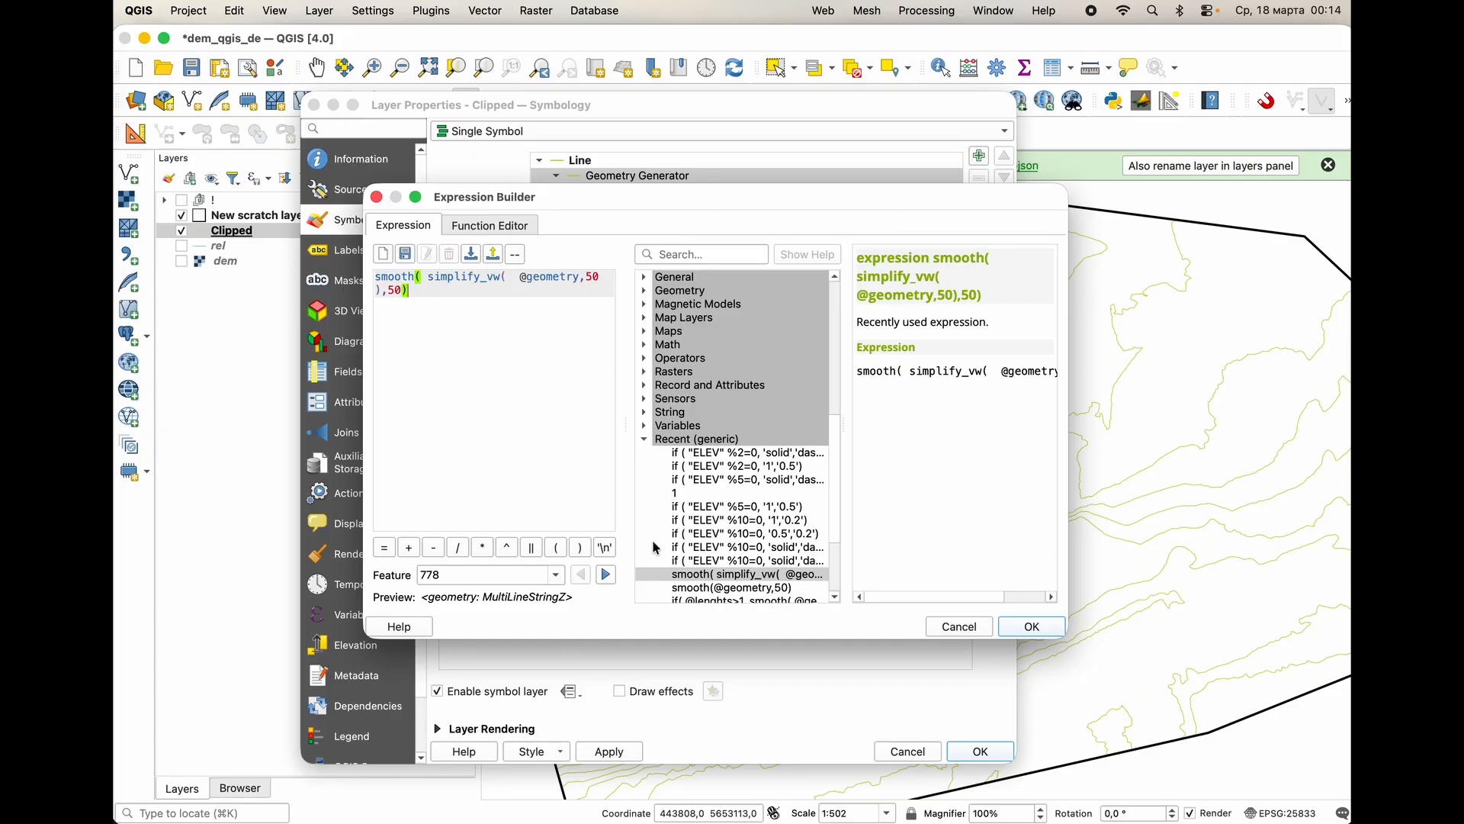
left_click(1004, 628)
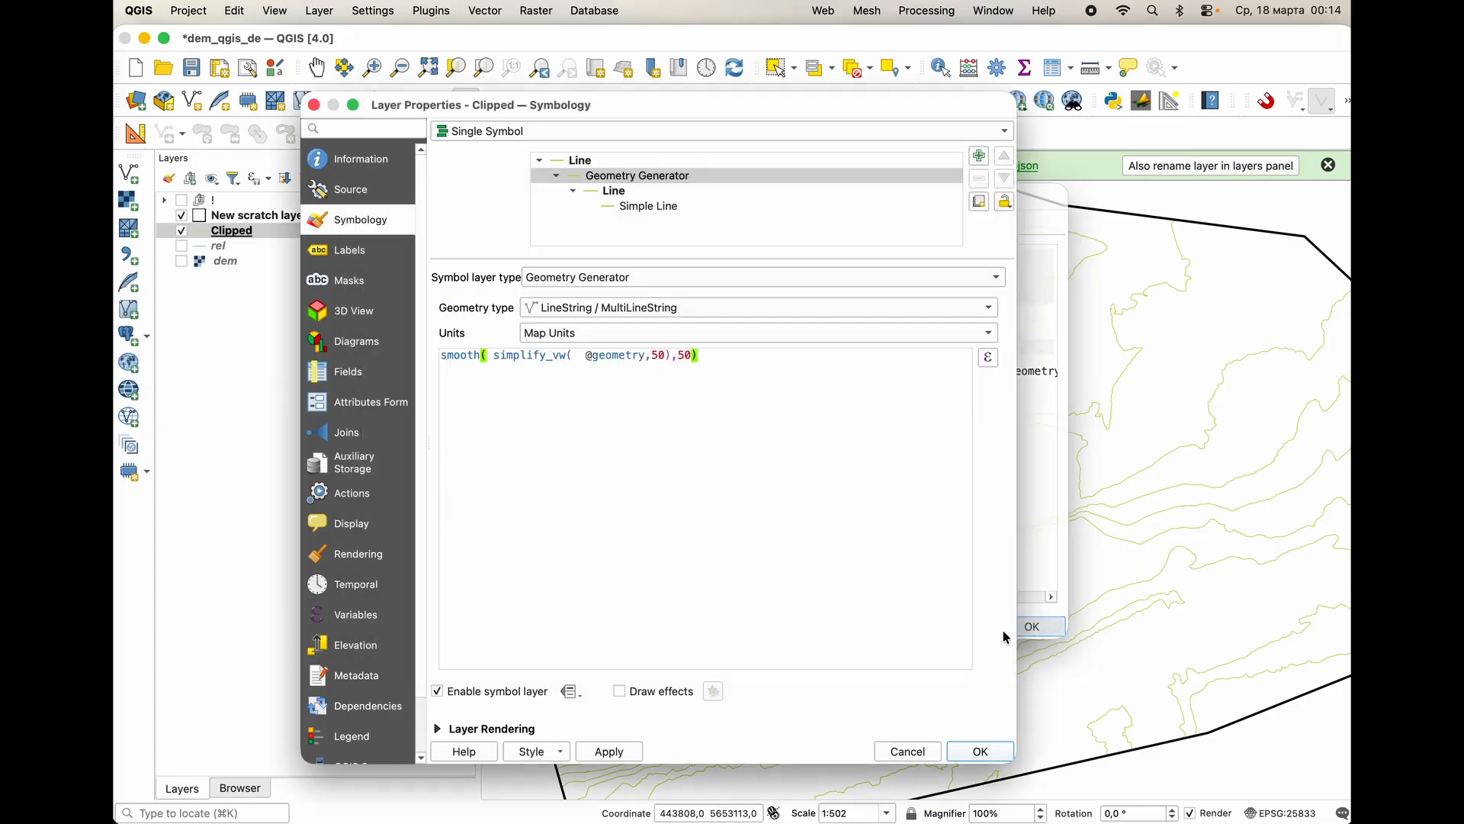
left_click(616, 751)
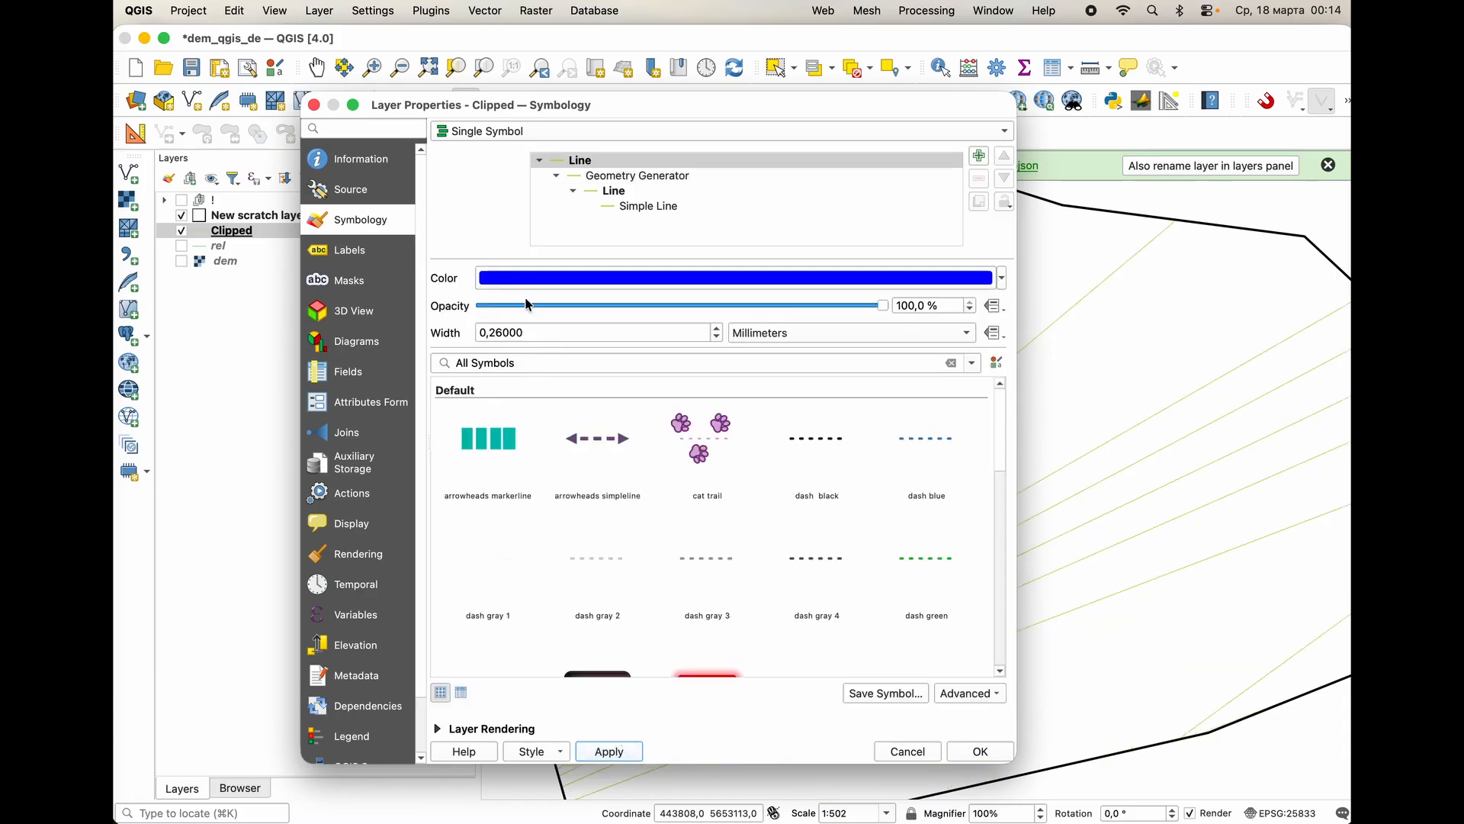
Set the smooth function's iterations to 20 in the Geometry Generator expression and apply the change.
double_click(637, 177)
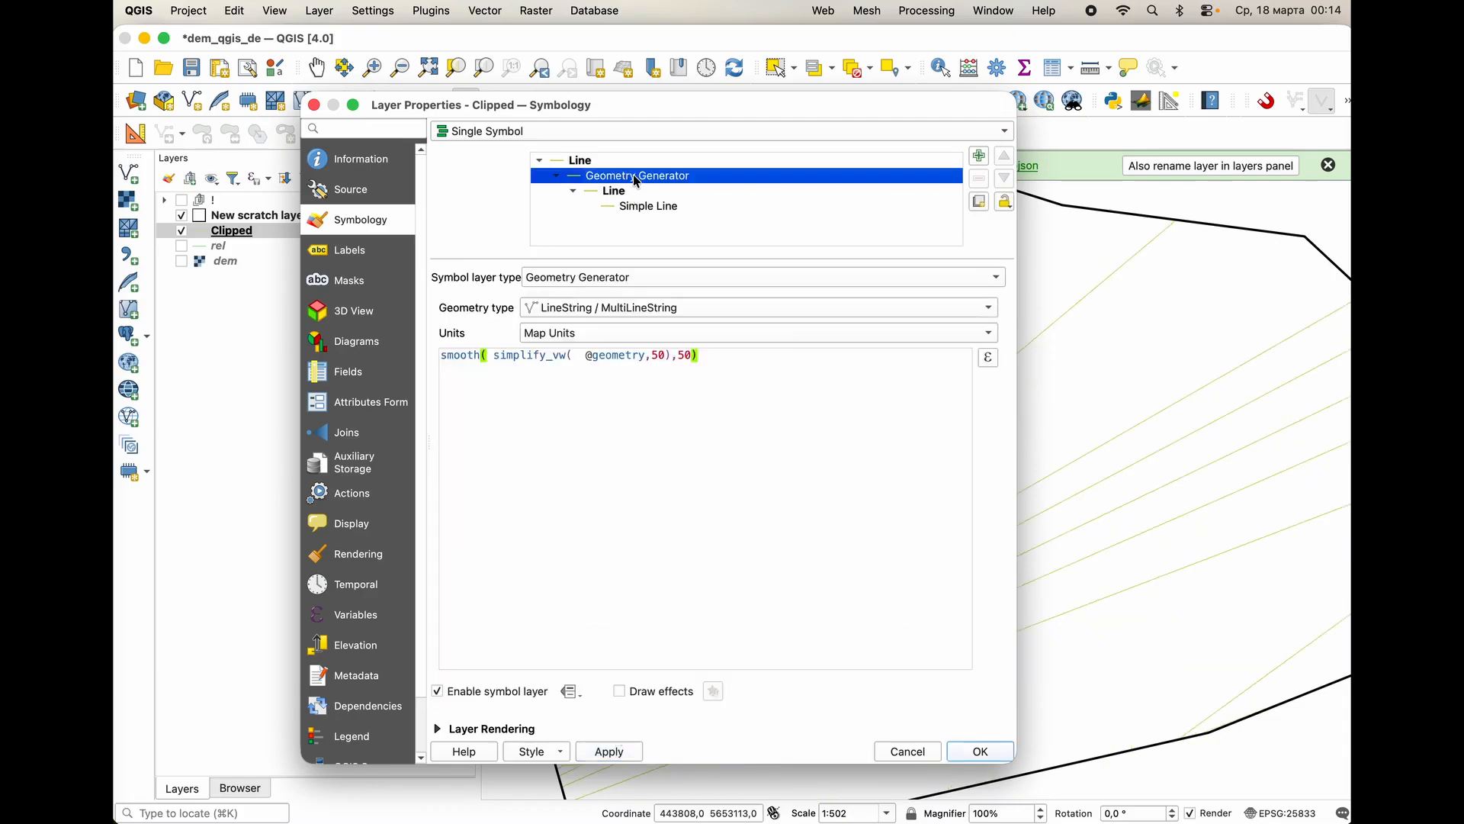
left_click(666, 355)
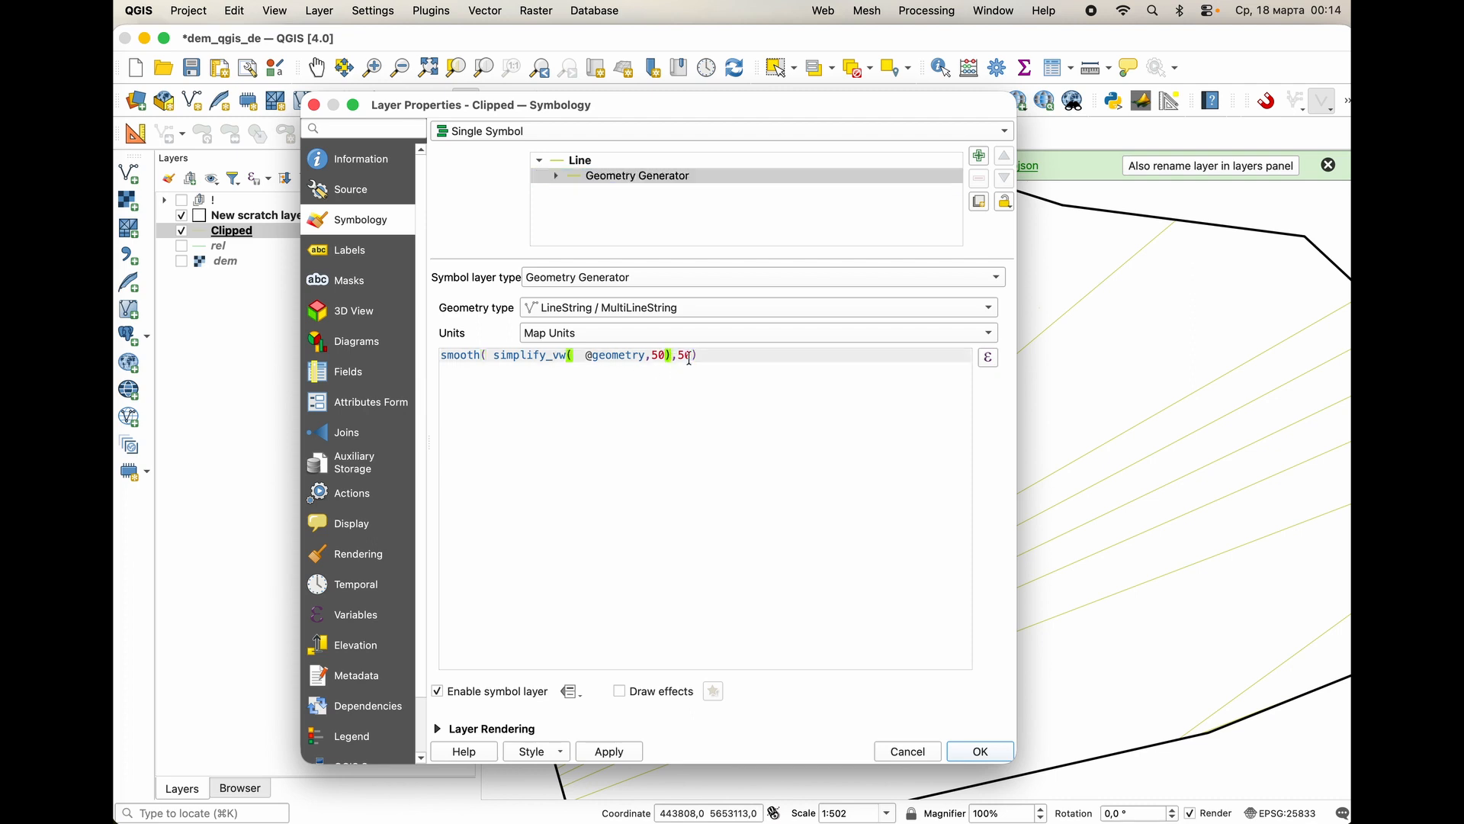
left_click(684, 356)
type("2")
left_click(630, 754)
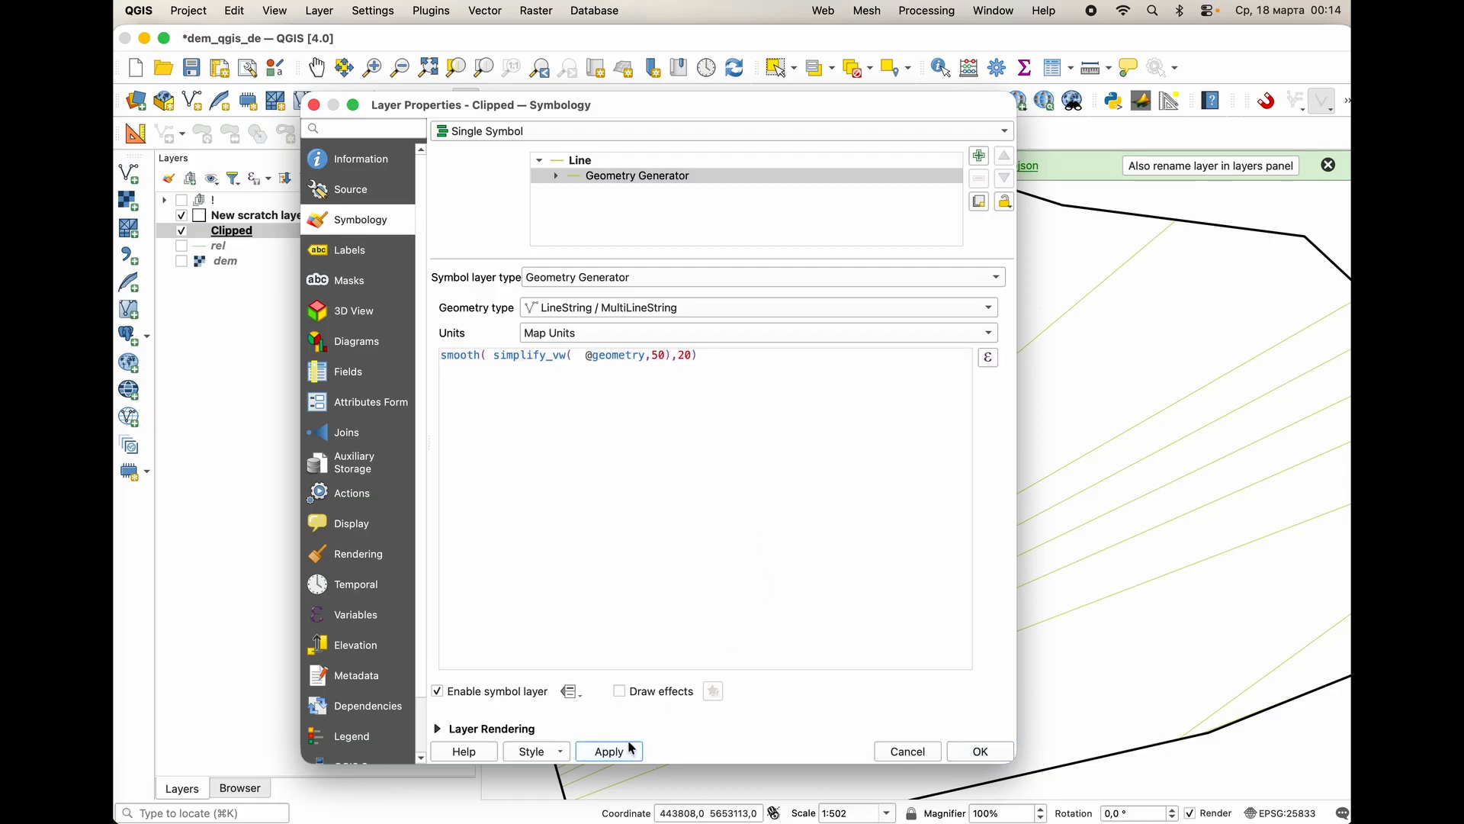
Set the simplify_vw tolerance to 2 in the Geometry Generator expression and apply the change.
left_click(659, 353)
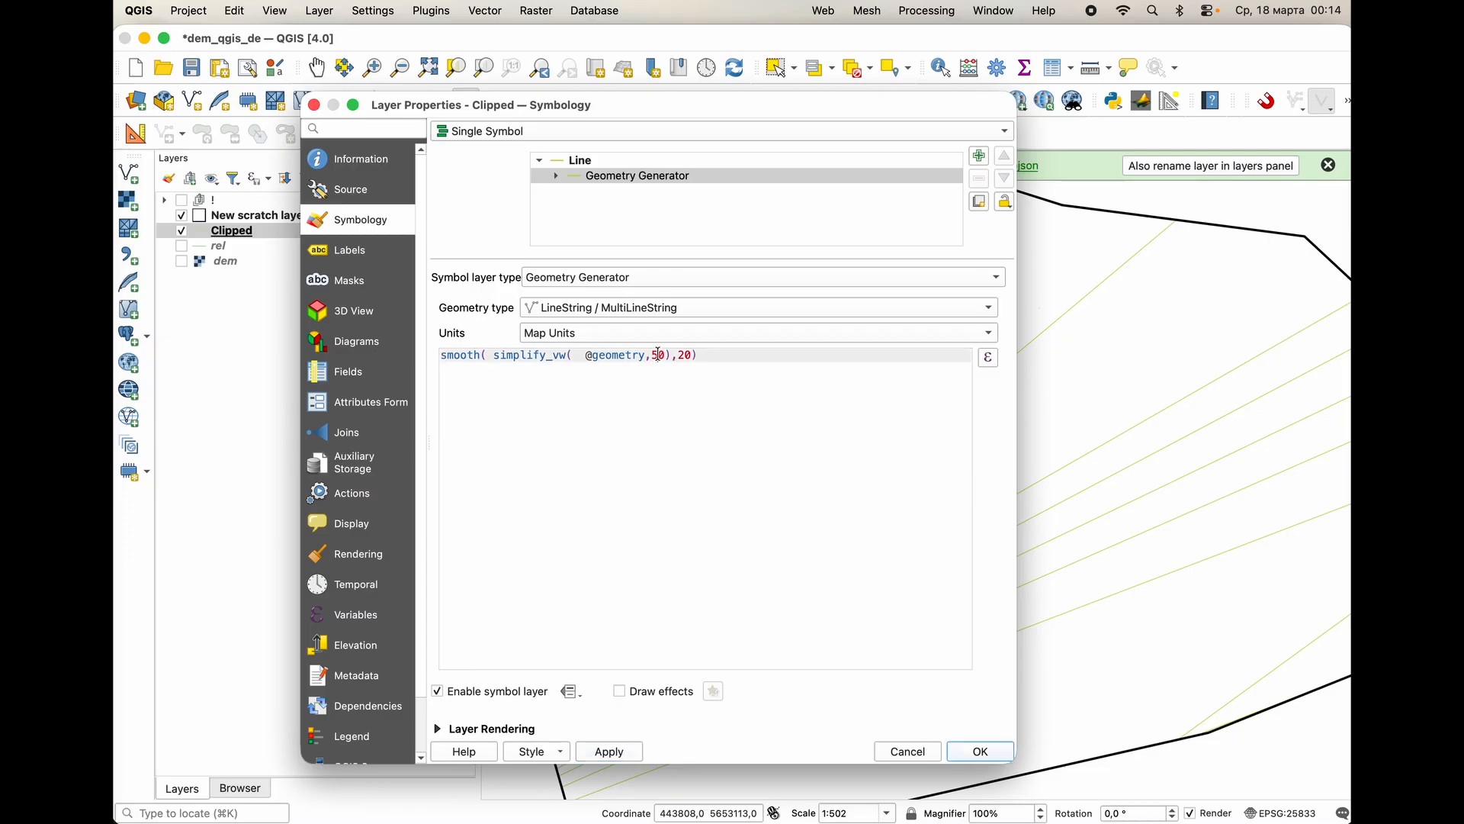
type("),2")
left_click(626, 752)
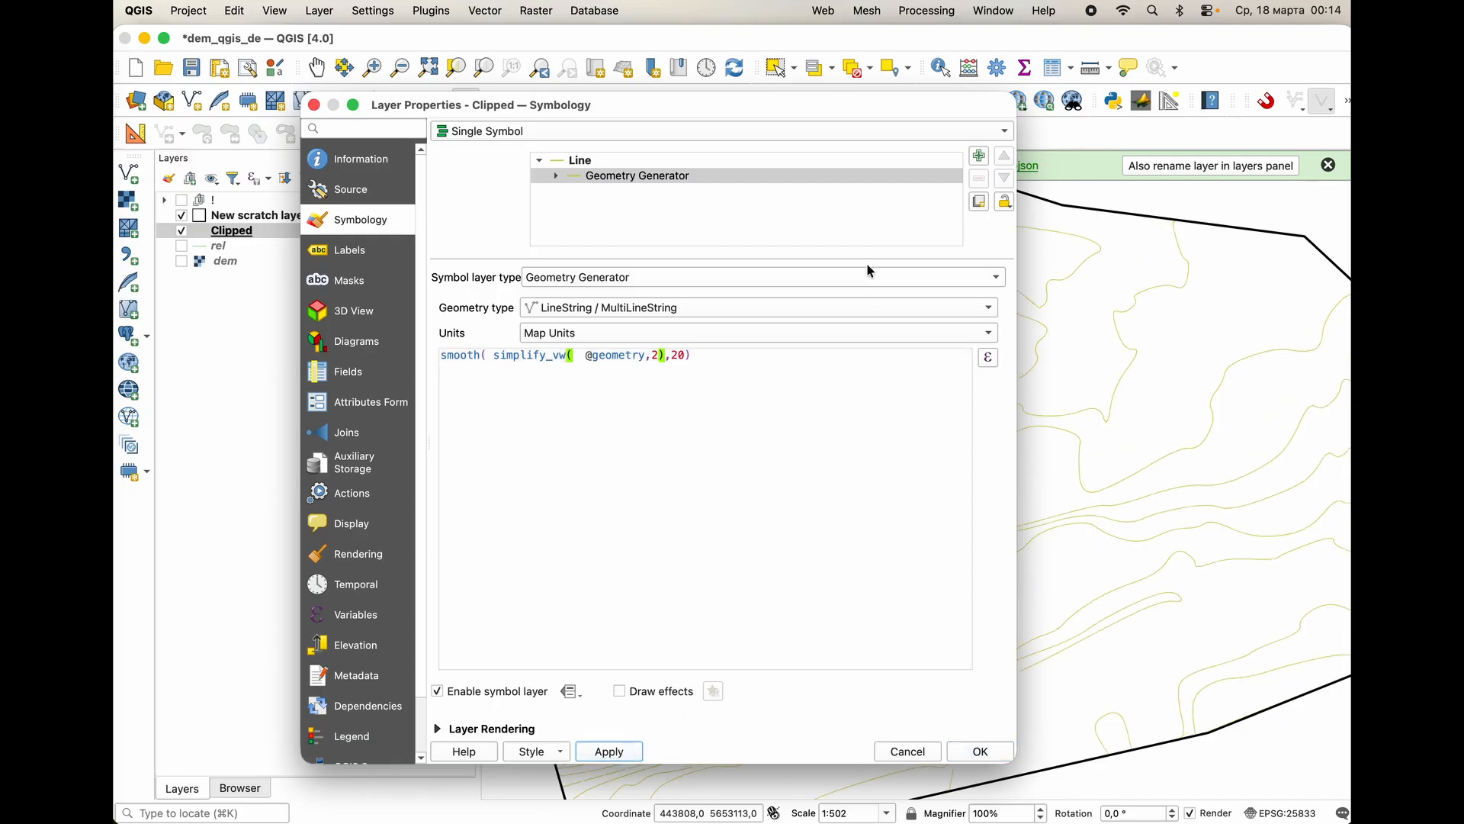
Move the layer properties dialog off the contours, set the simplify_vw tolerance to 1 and apply it.
left_click_drag(811, 115, 619, 113)
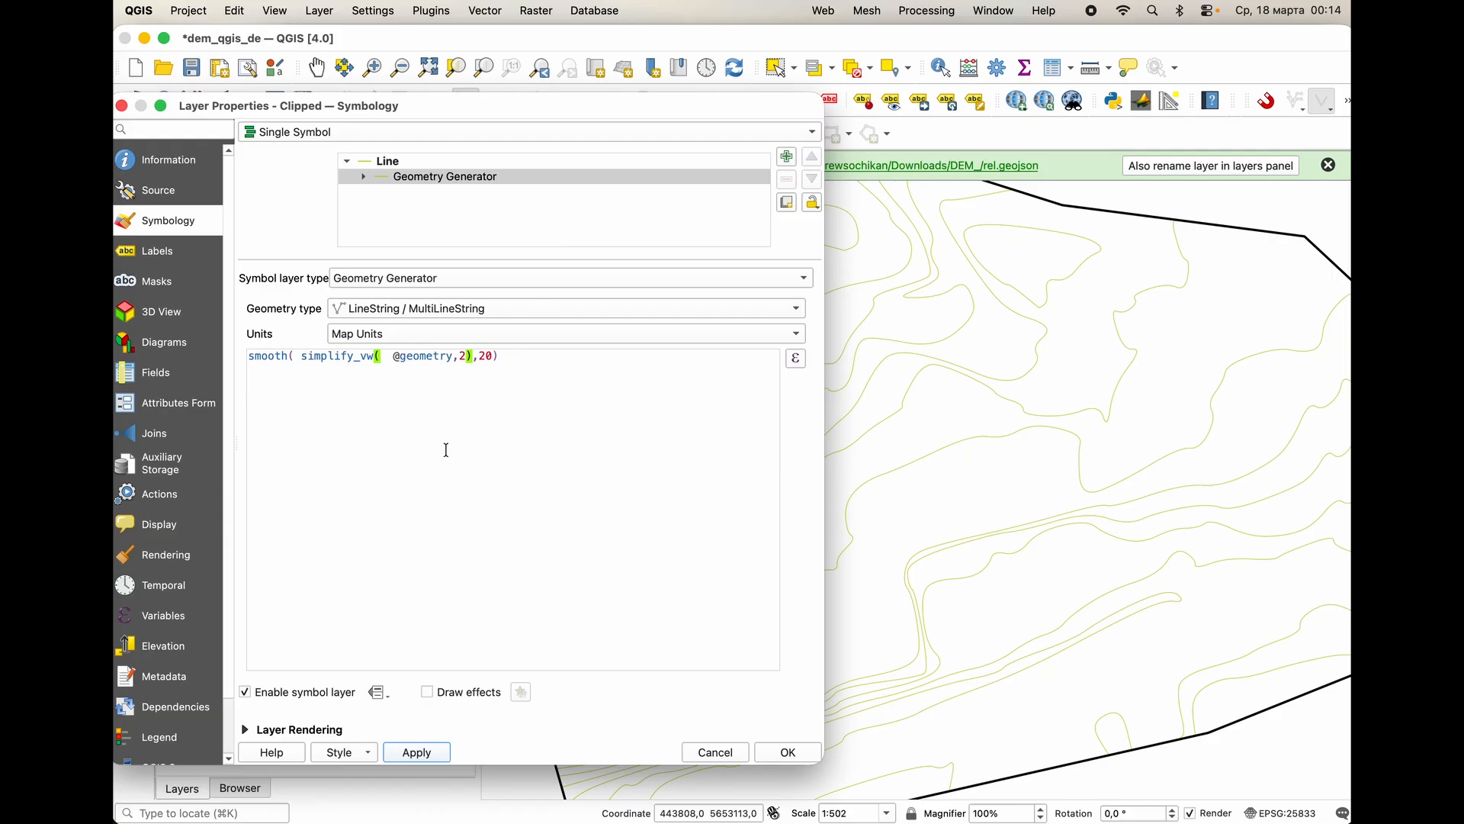
left_click(465, 356)
type("1")
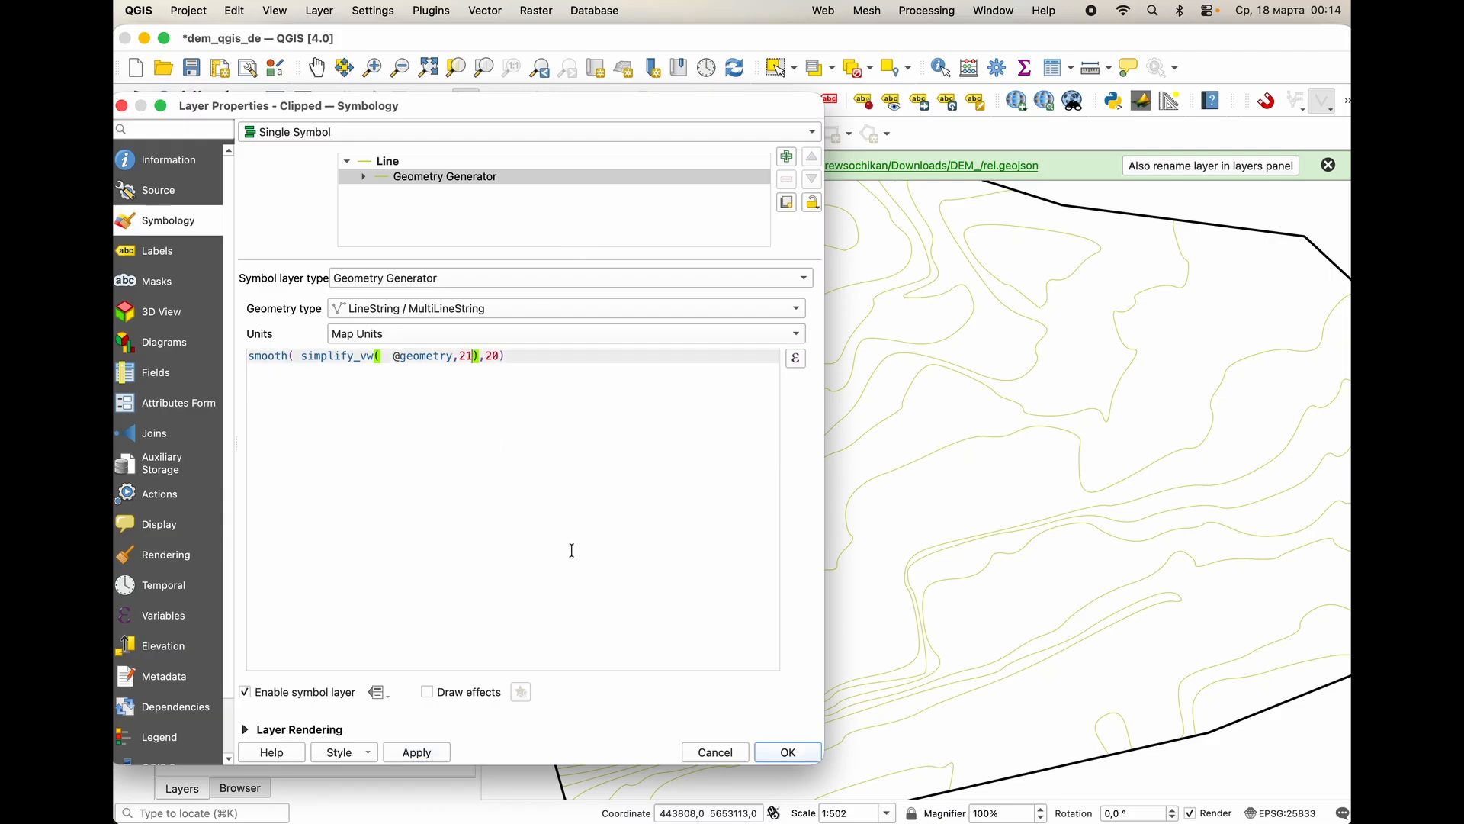
left_click_drag(471, 356, 462, 356)
type("1")
left_click(438, 753)
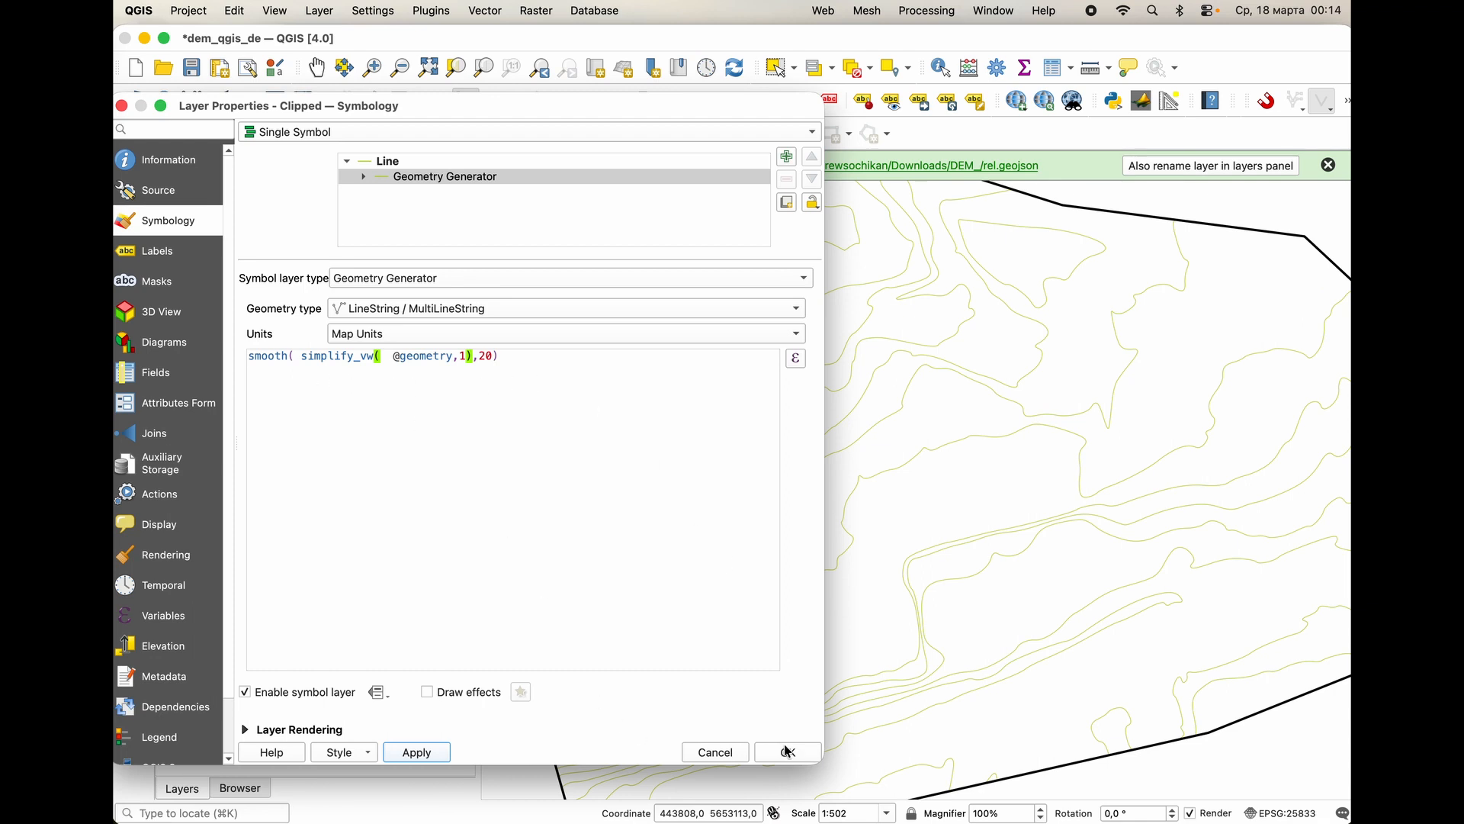
left_click(432, 753)
Turn on Single Labels for the Clipped layer.
left_click_drag(540, 107, 709, 141)
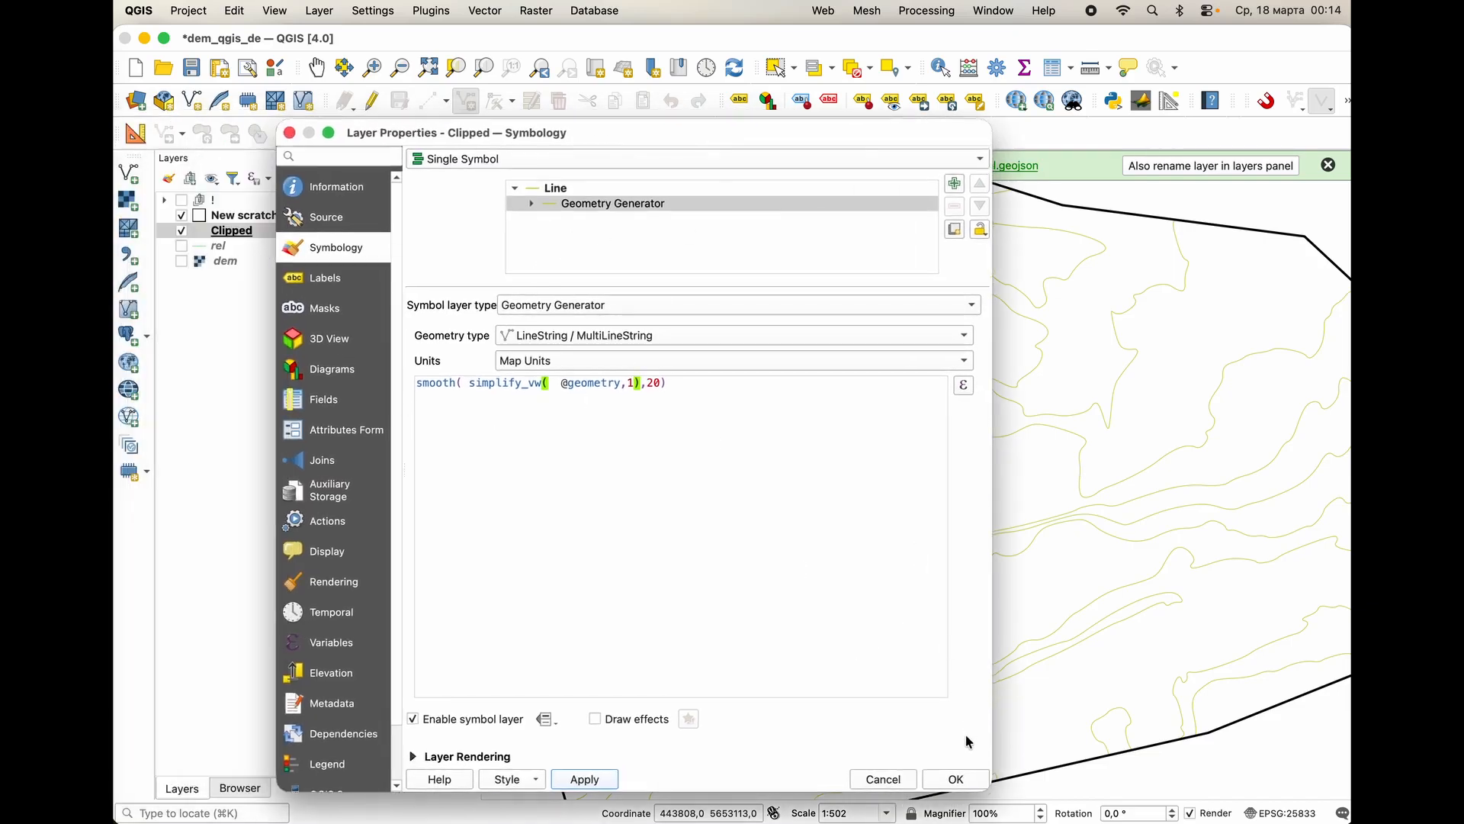
left_click(339, 281)
left_click(490, 159)
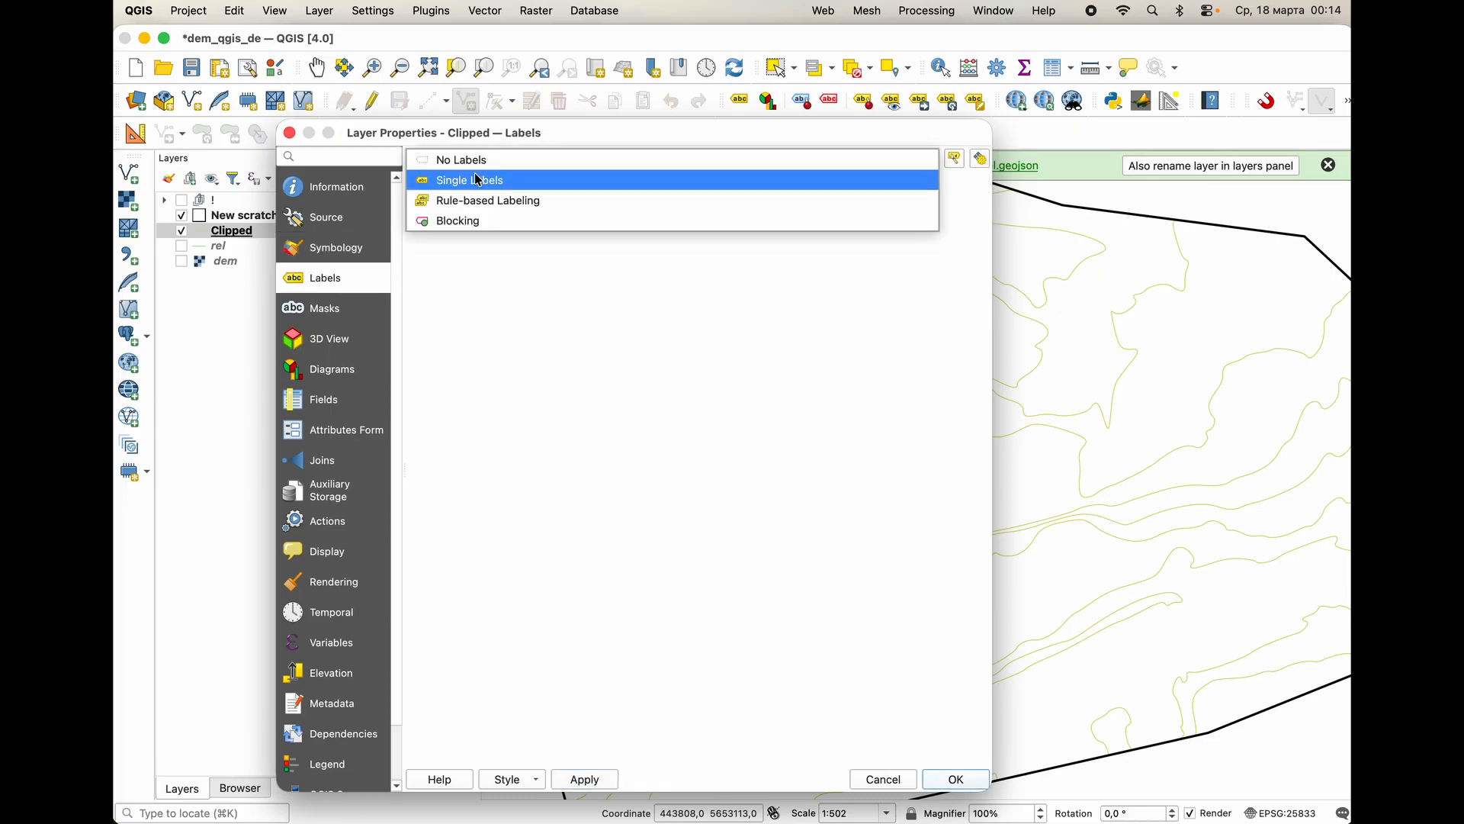
left_click(481, 177)
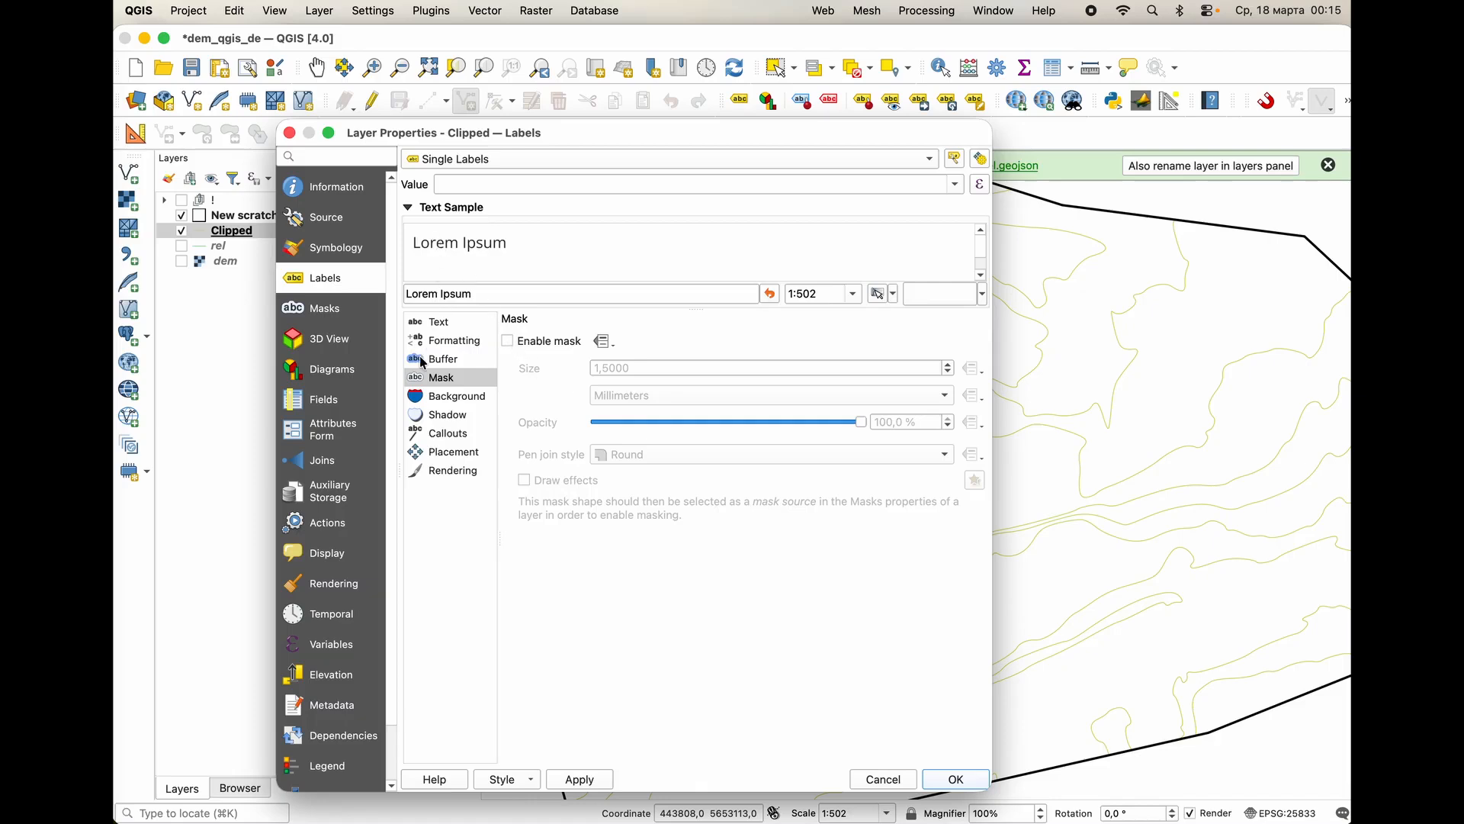
Enable the label mask for the Clipped layer's labels and set its size to 2 millimeters.
left_click(446, 327)
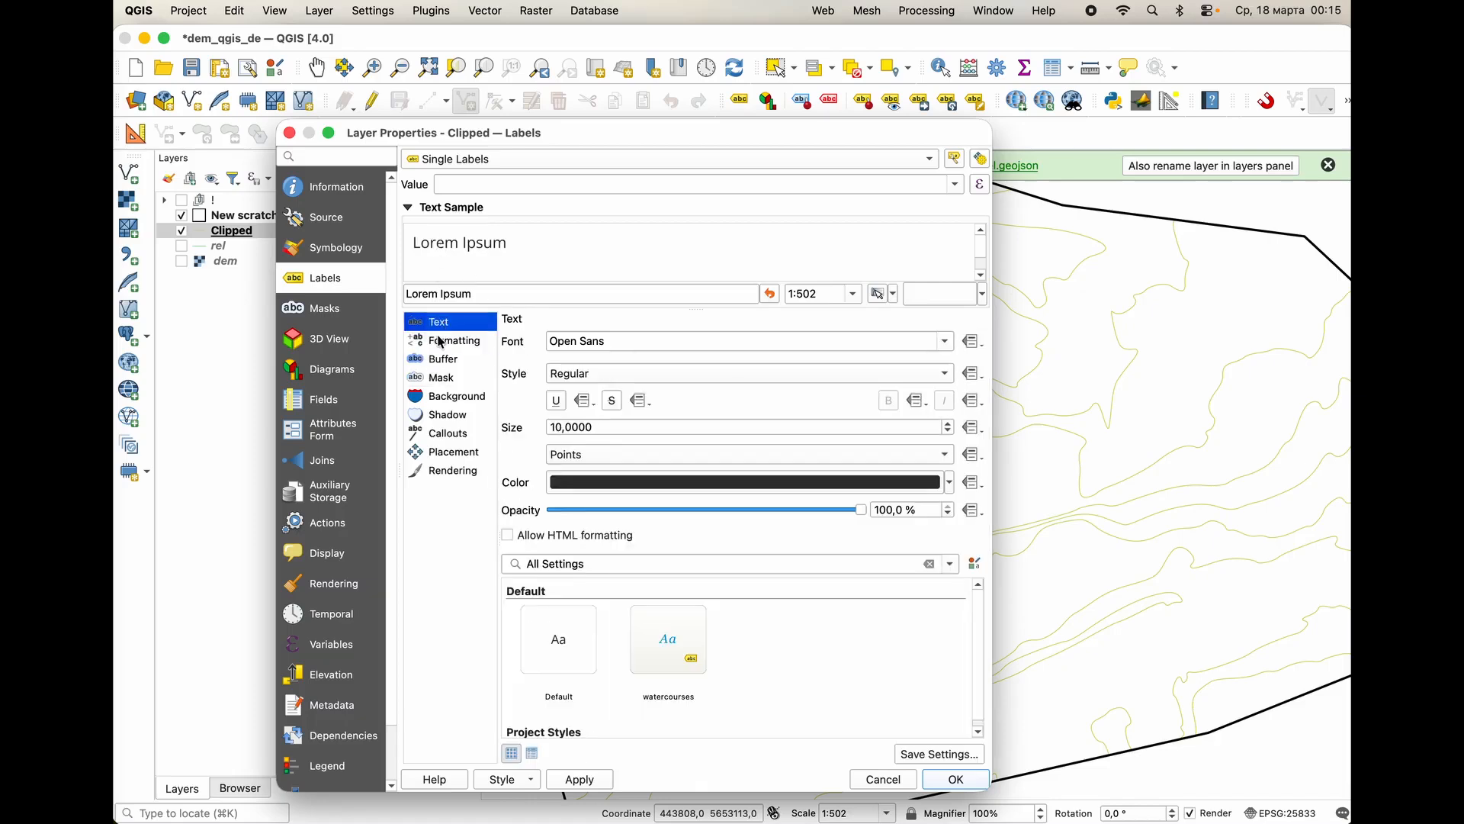
left_click(449, 341)
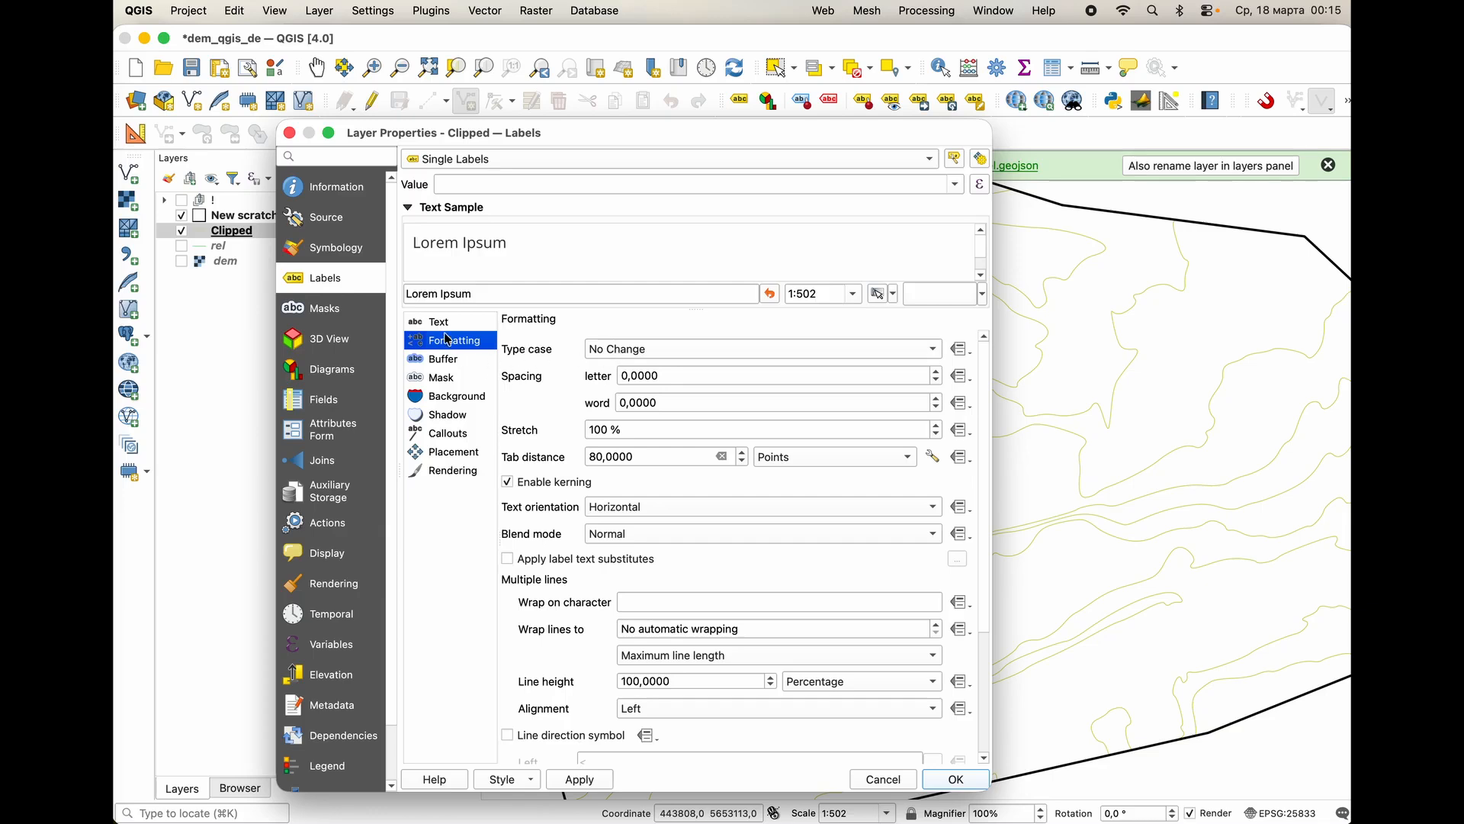
left_click(446, 360)
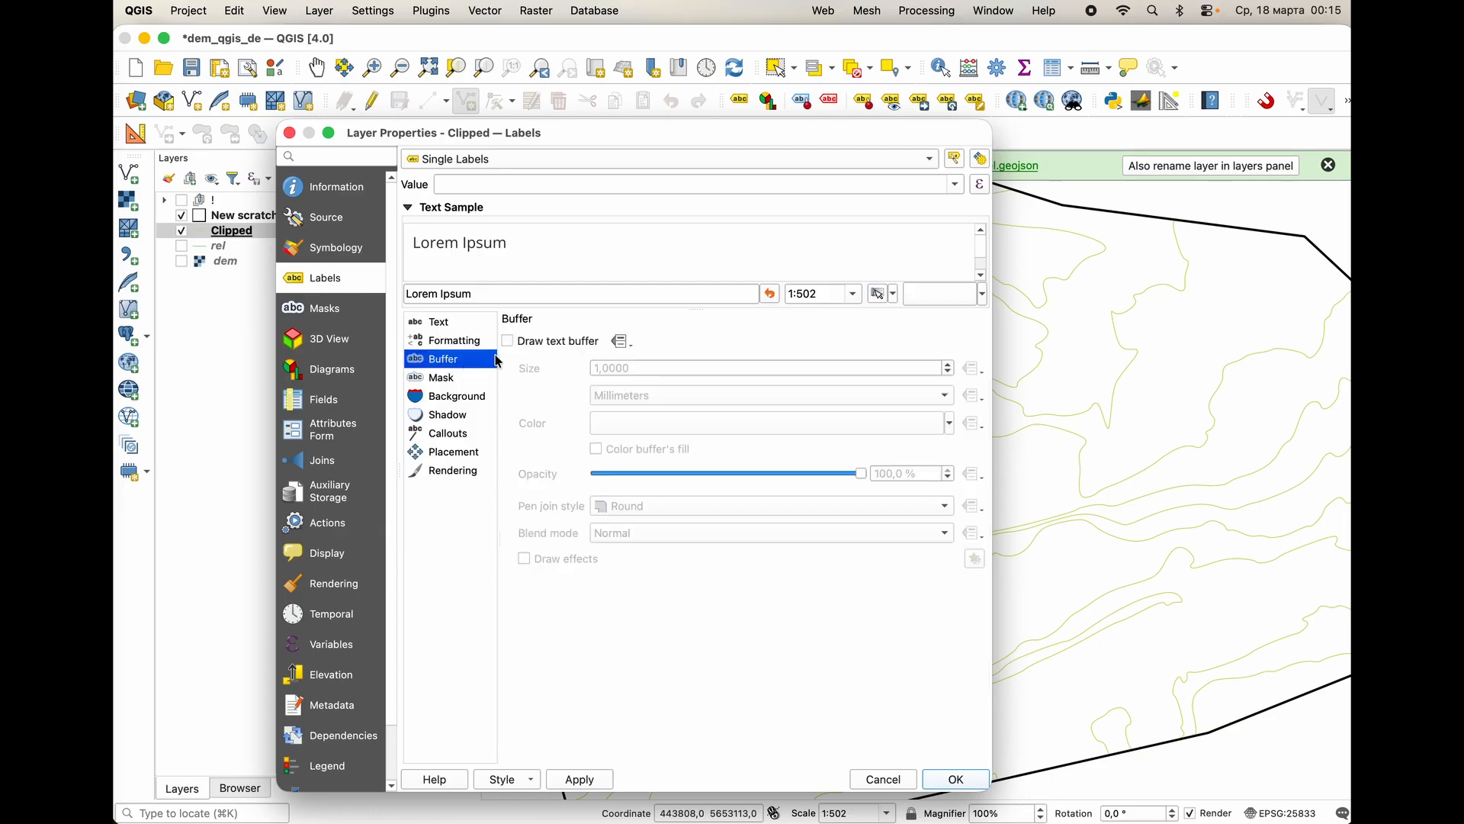
left_click(459, 378)
left_click(534, 341)
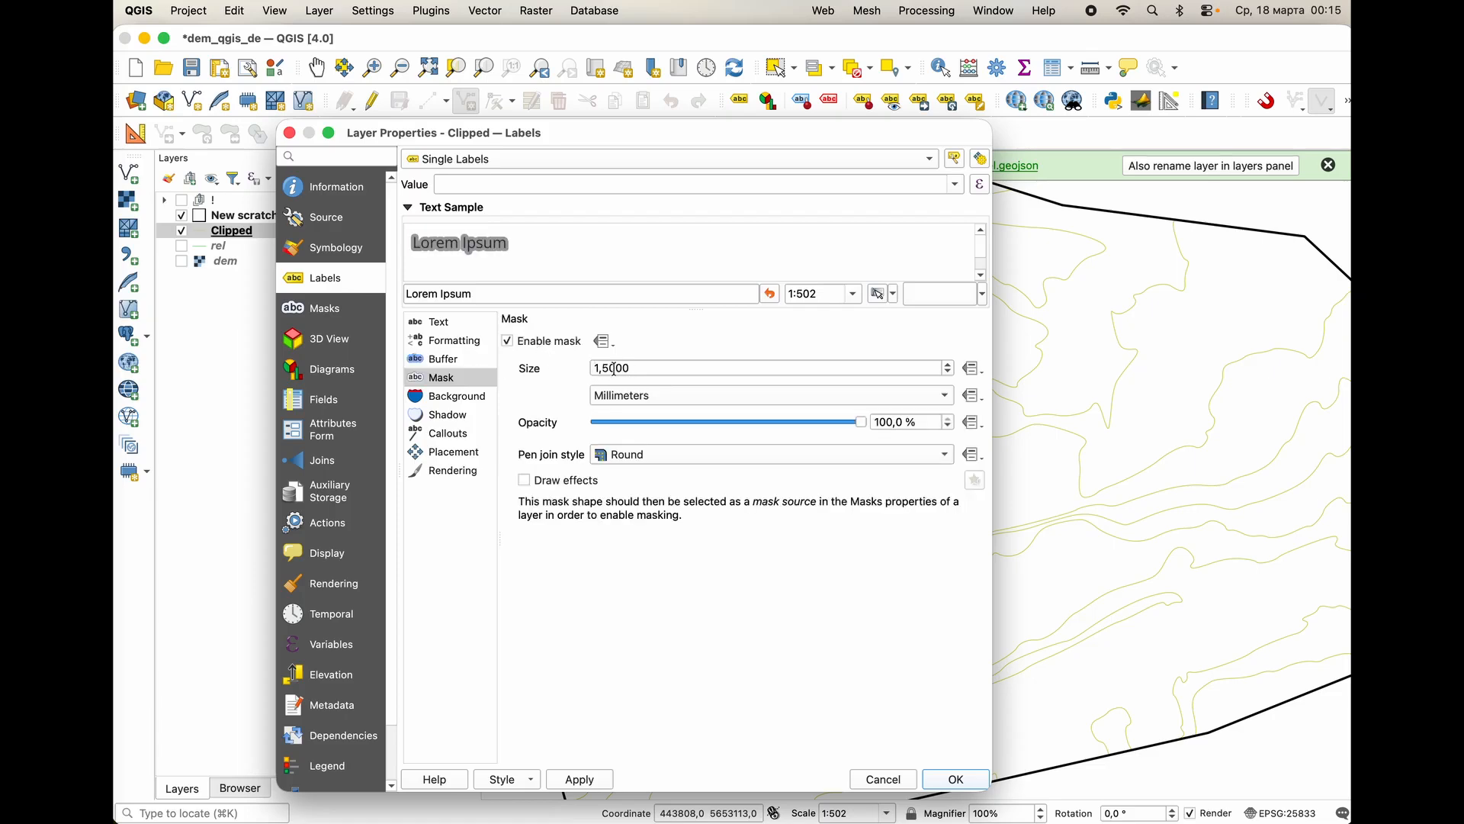
double_click(614, 368)
type("2")
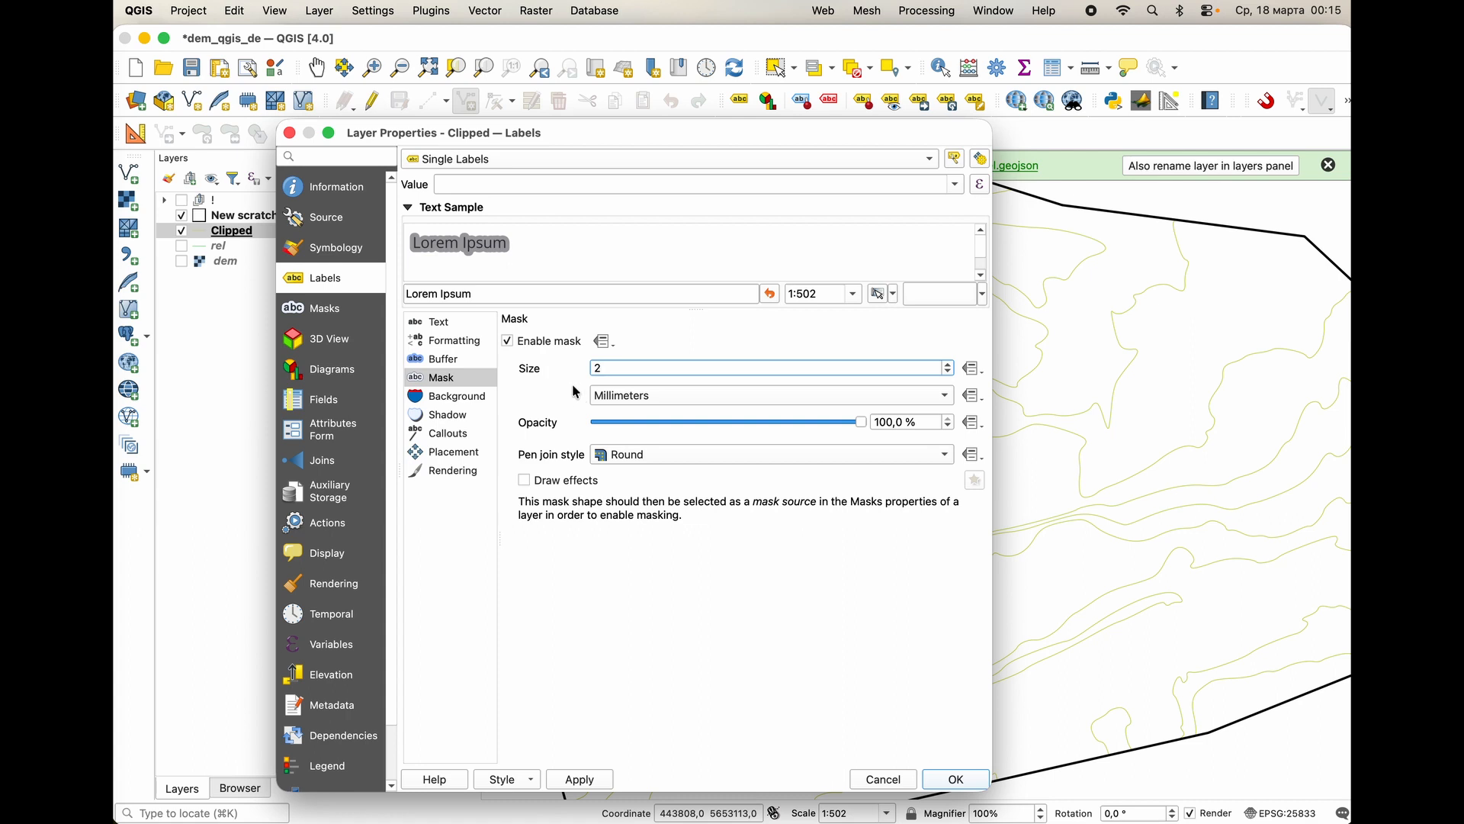
Set the label placement mode to Curved with only the On line position allowed, and apply the label settings.
left_click(452, 450)
left_click(691, 459)
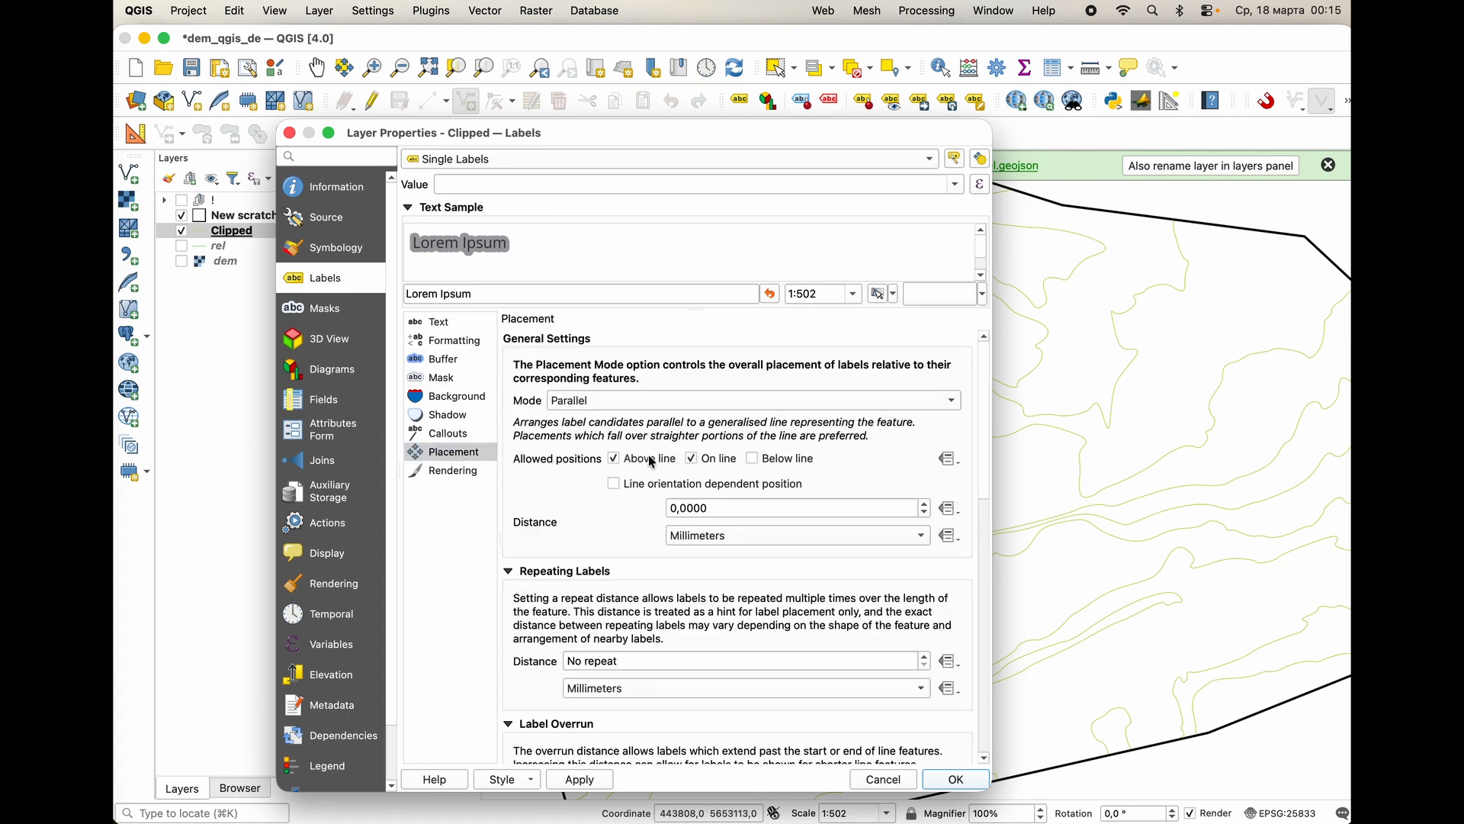
left_click(651, 459)
left_click(625, 405)
left_click(610, 422)
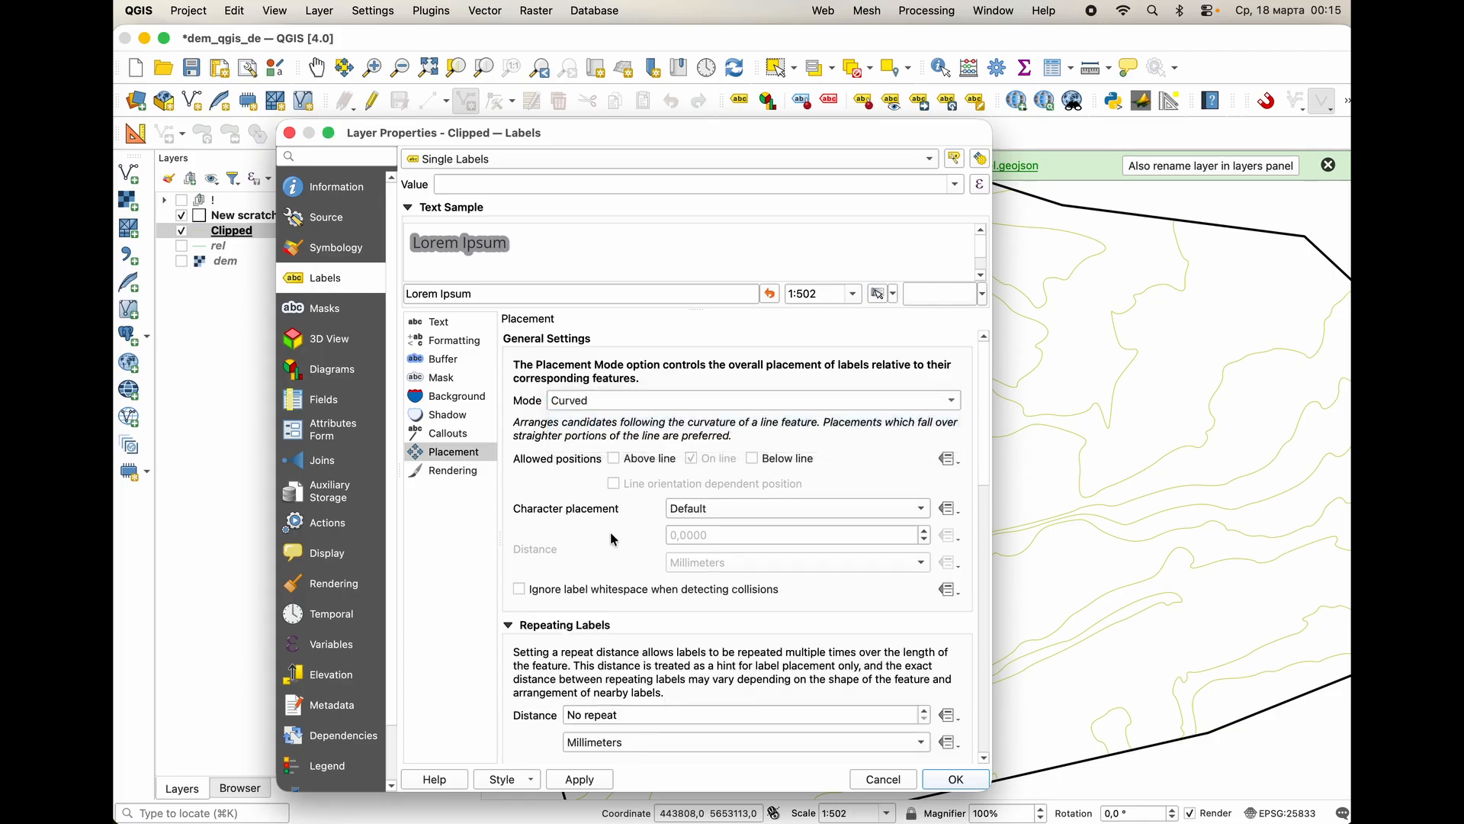
scroll(611, 532, "down", 3)
scroll(561, 534, "down", 3)
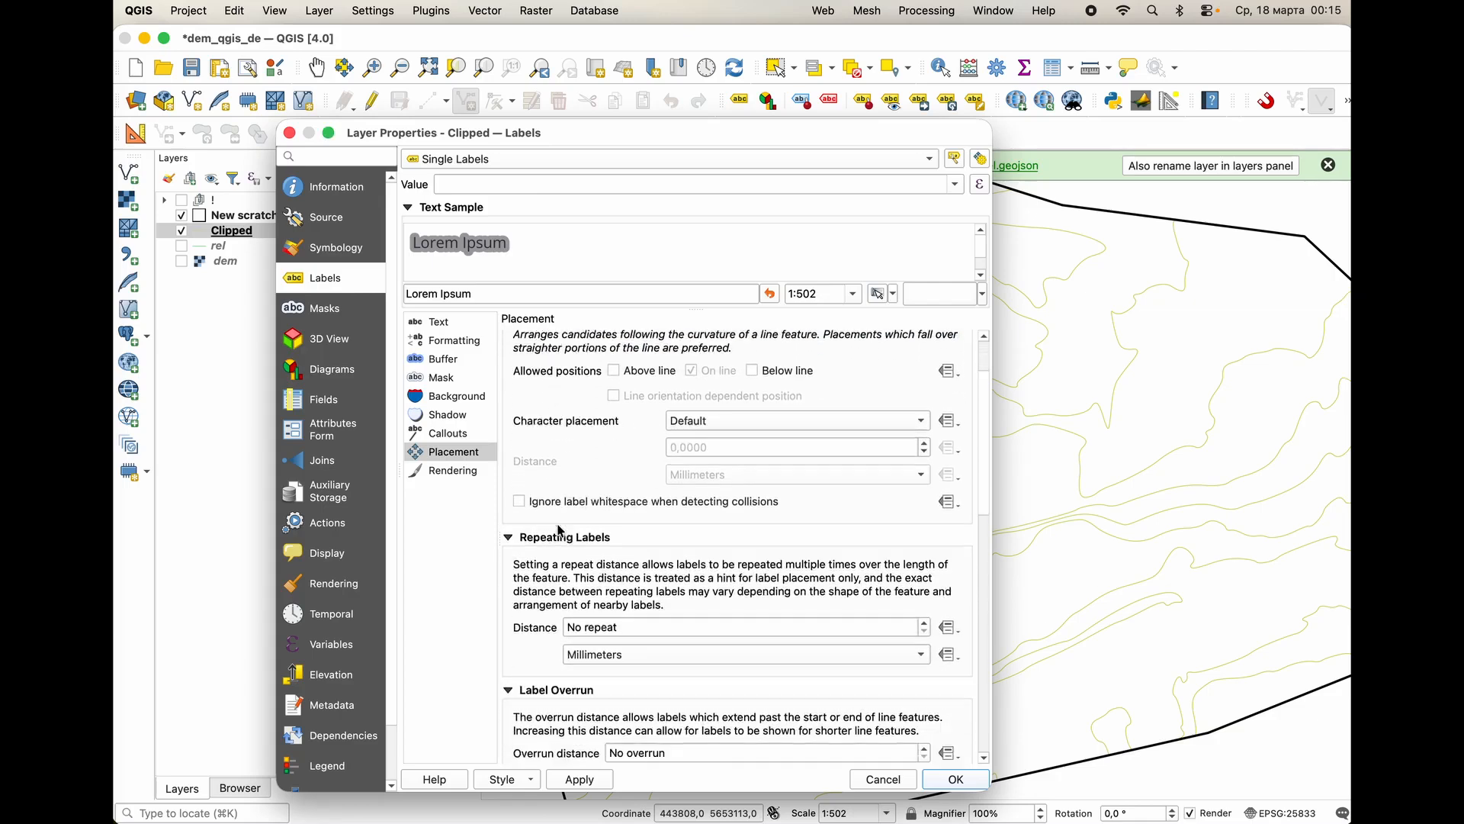
scroll(559, 536, "down", 3)
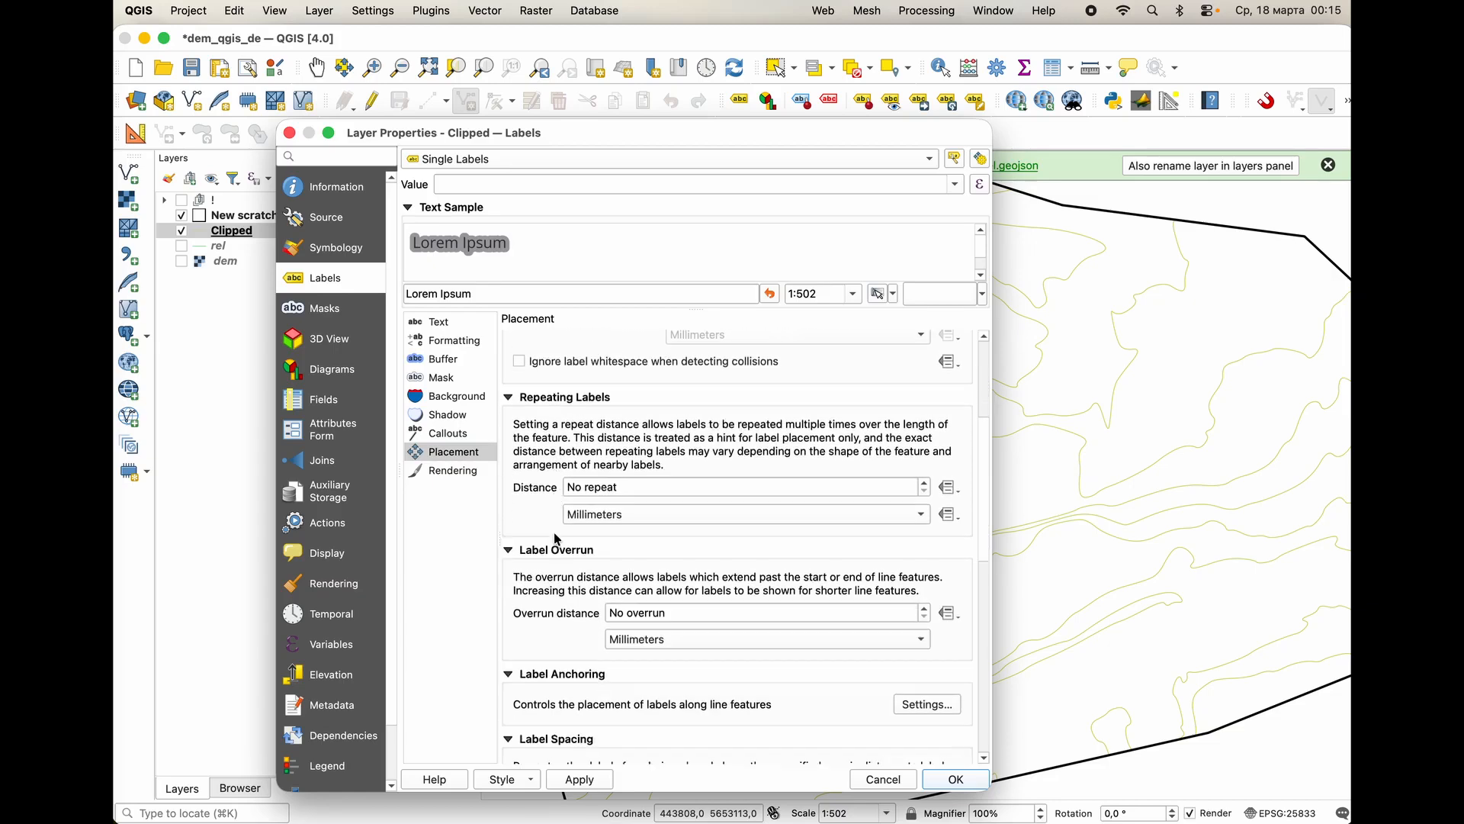
left_click(472, 470)
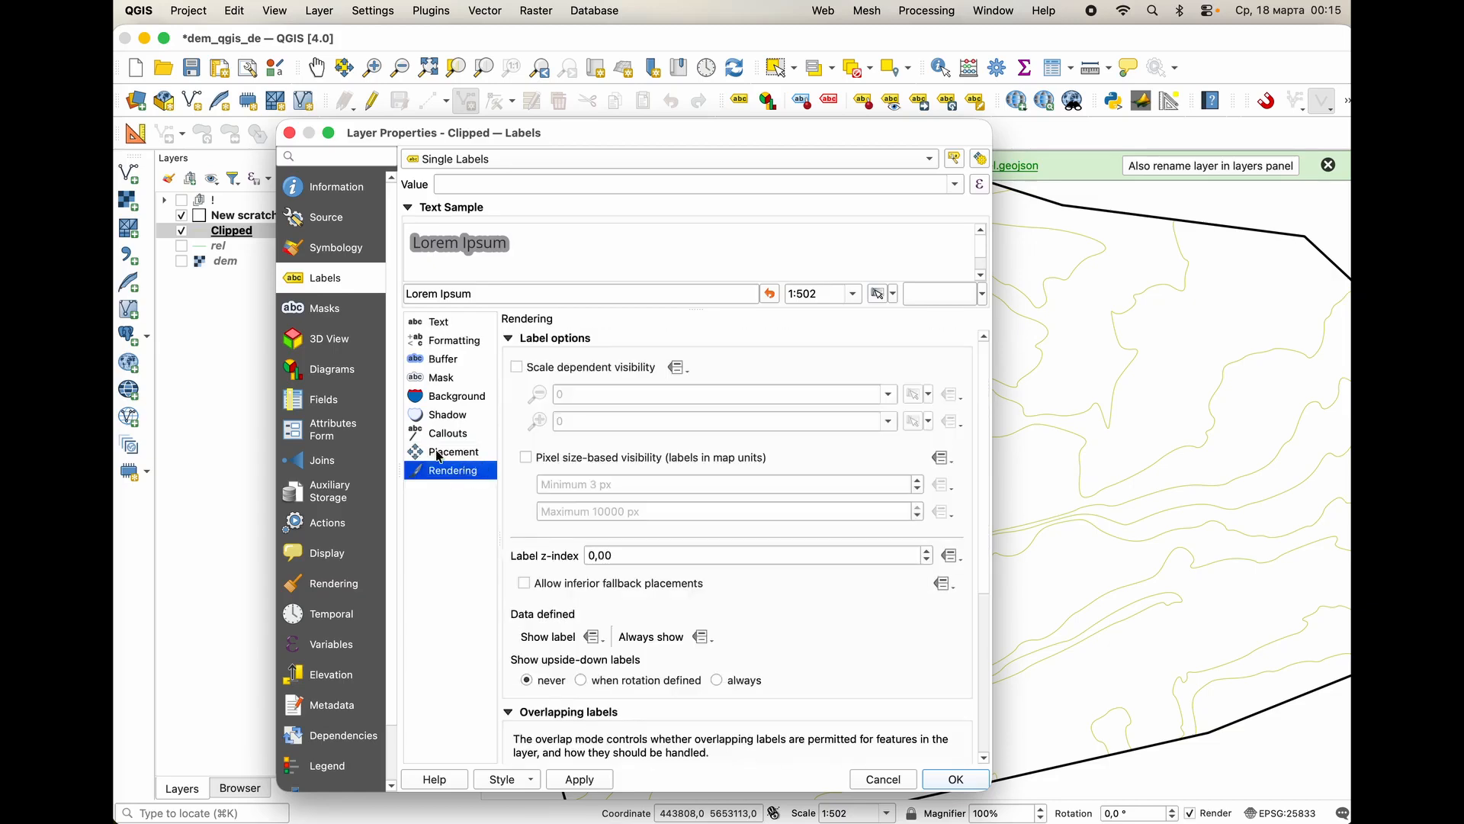
left_click(440, 454)
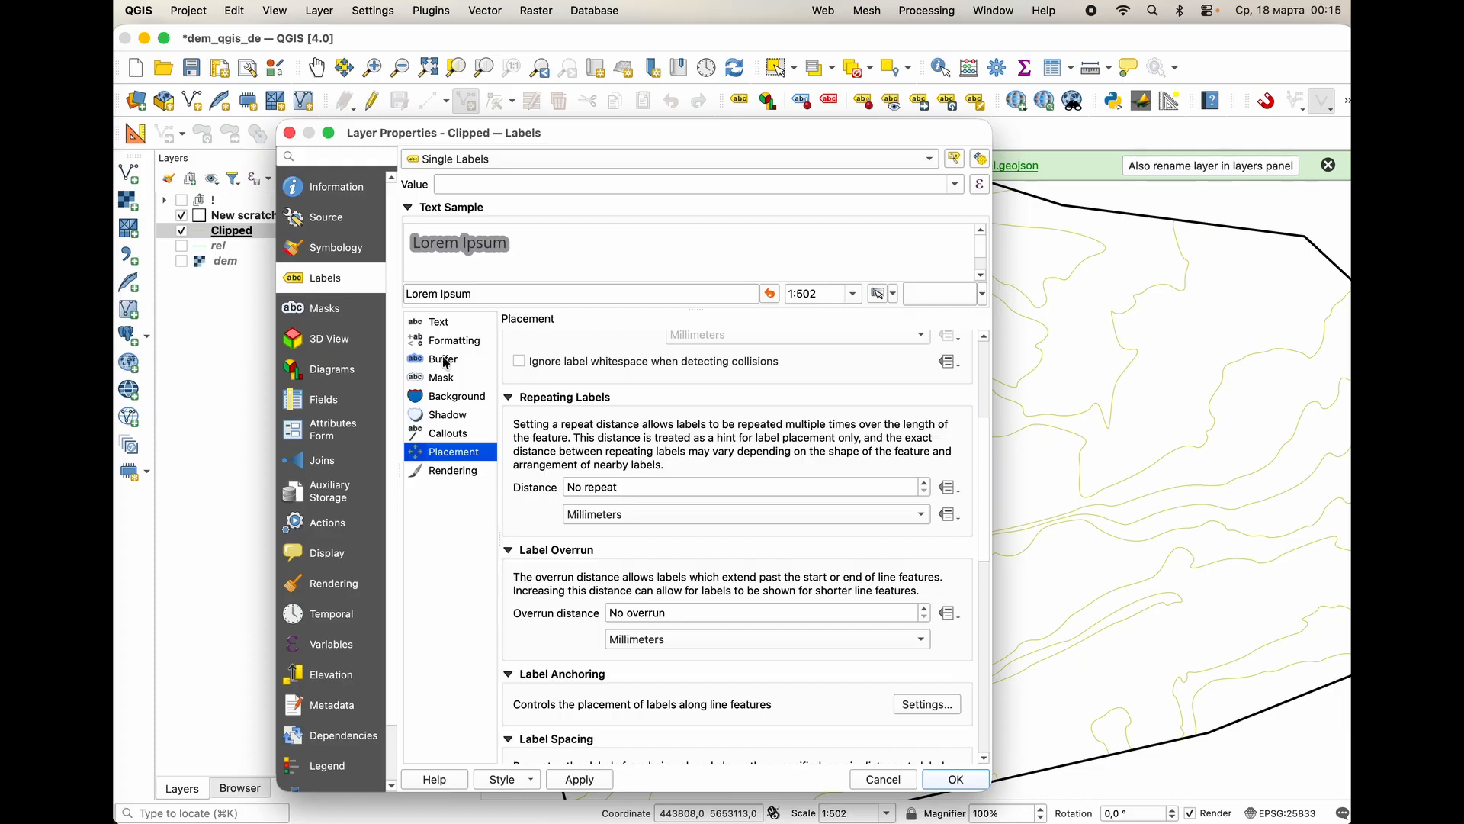
left_click(578, 778)
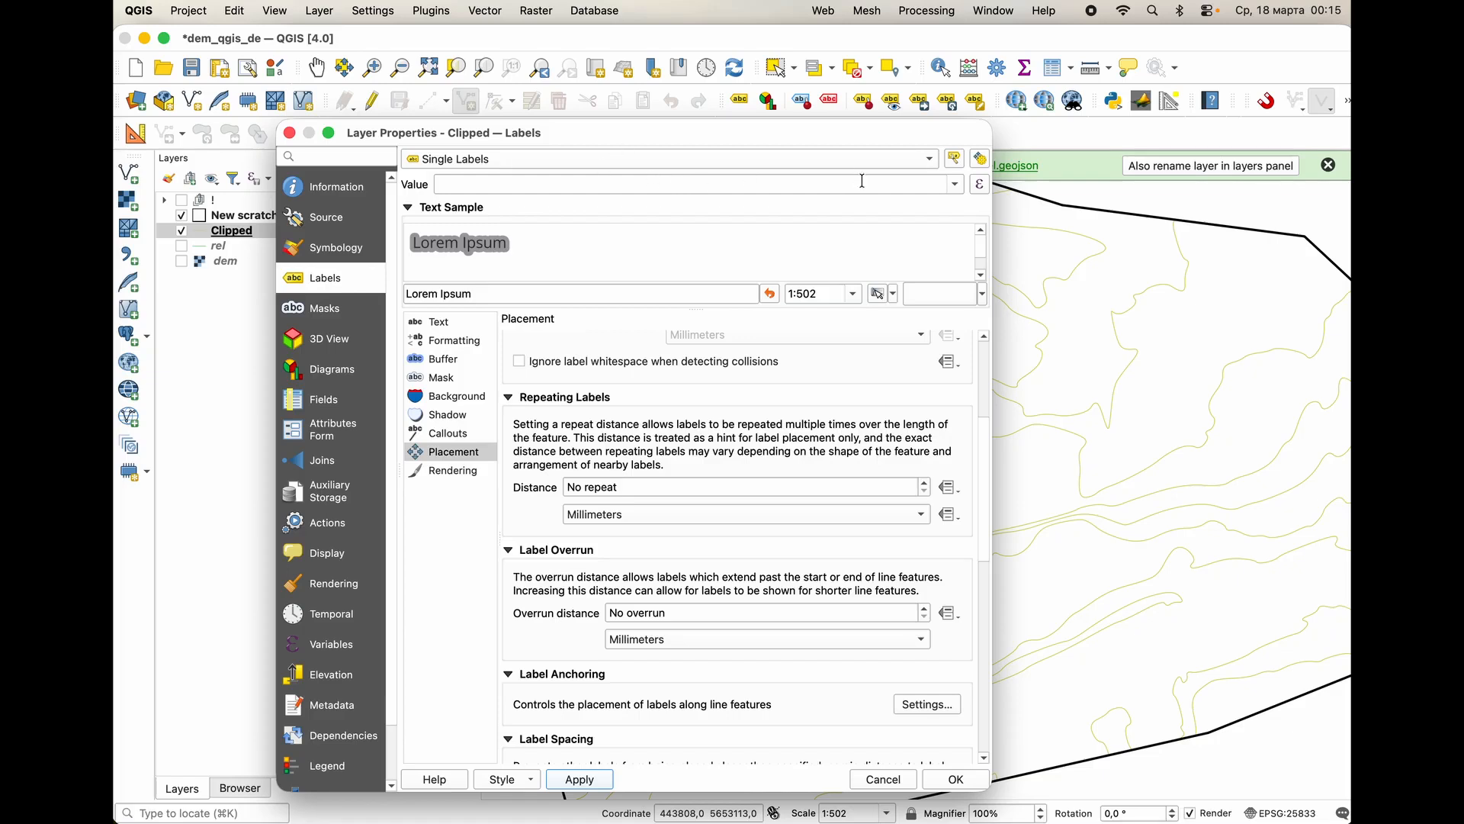
Use the ELEV field as the label value for the Clipped layer and apply it.
left_click(955, 184)
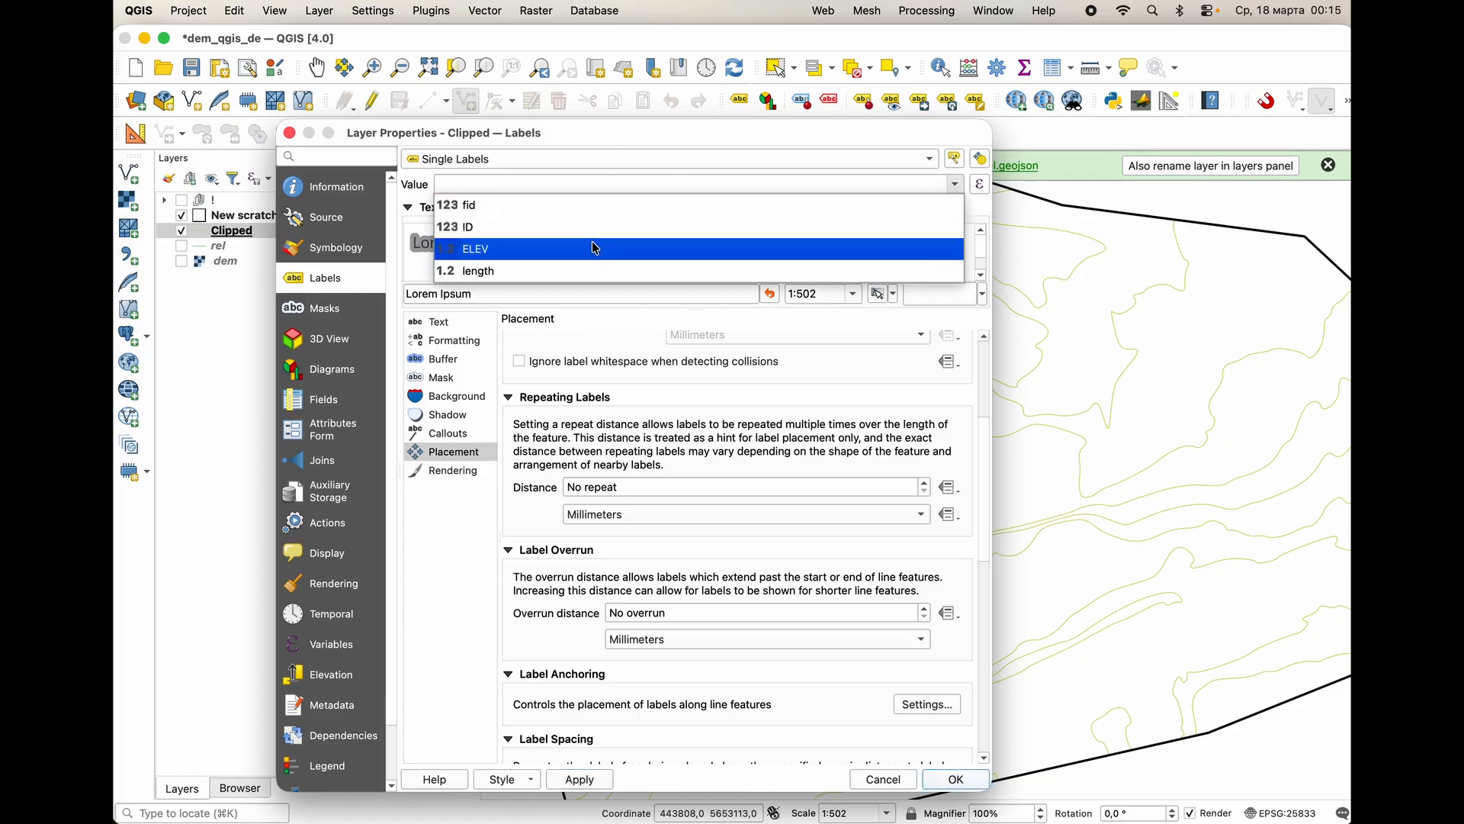
left_click(670, 238)
left_click(581, 779)
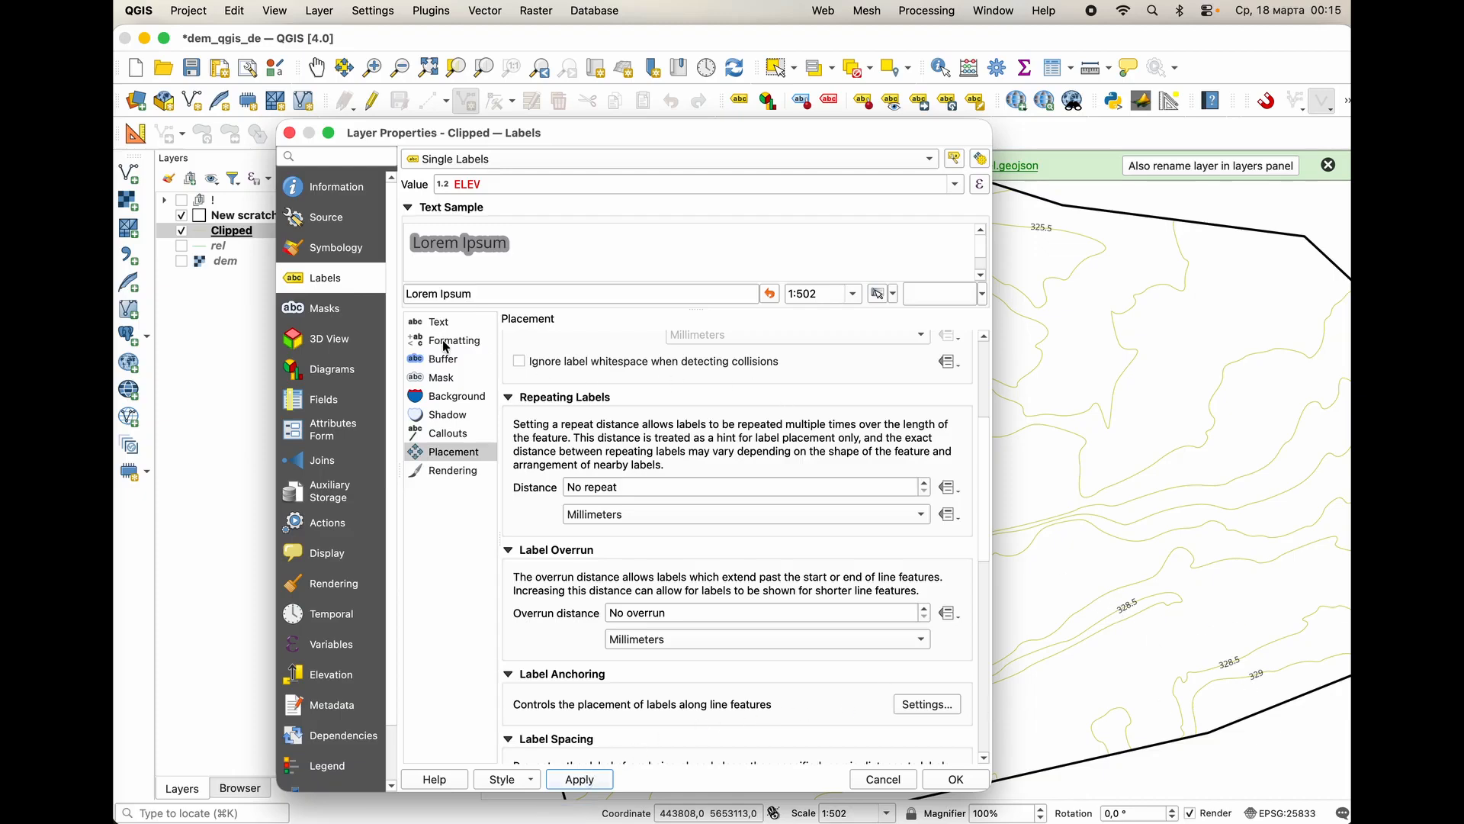
Mask the Clipped layer's line symbol with the Contours and Contours_clip label masks, and apply the mask settings.
left_click(323, 308)
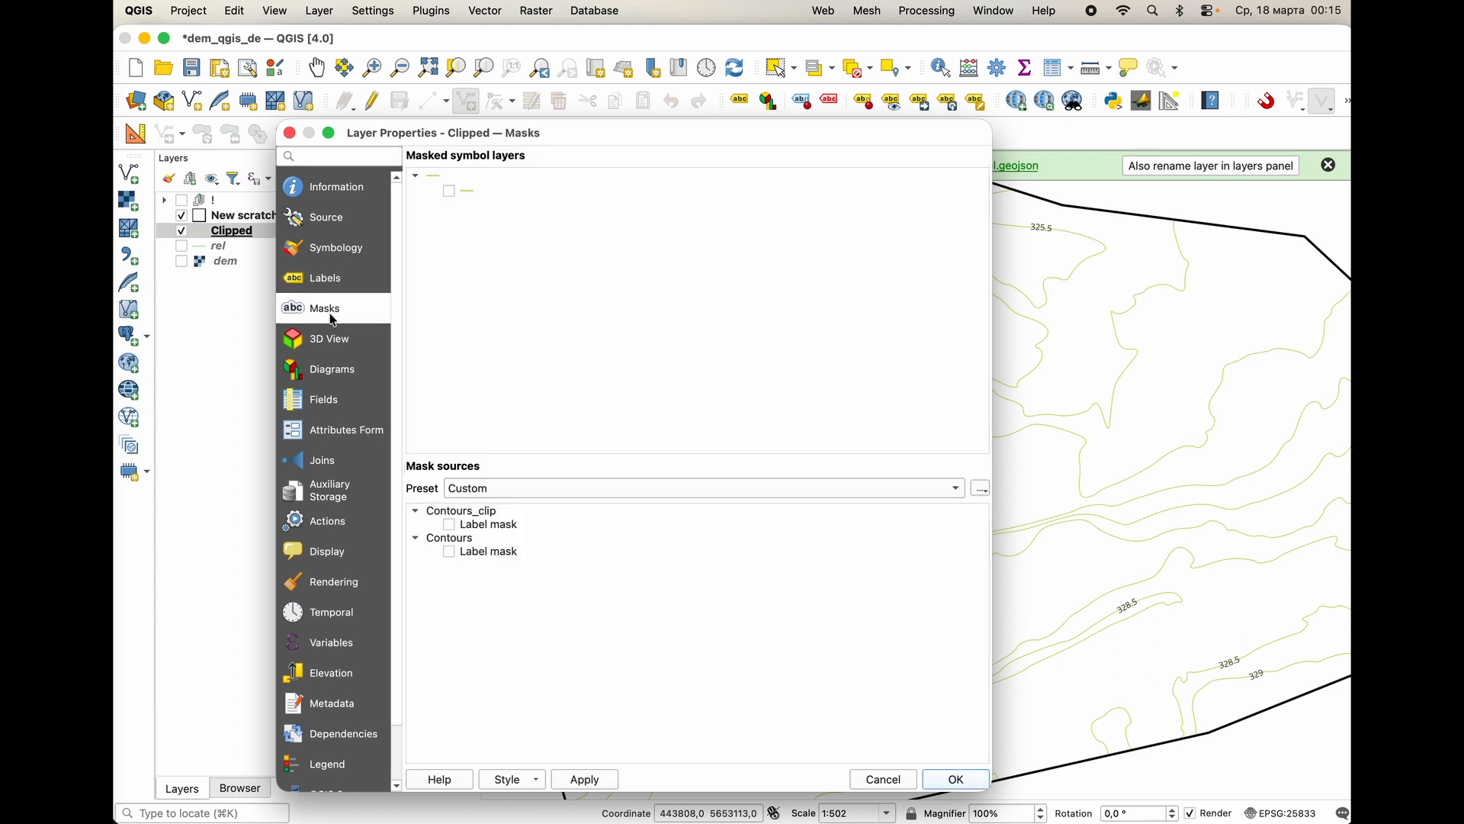
left_click(448, 190)
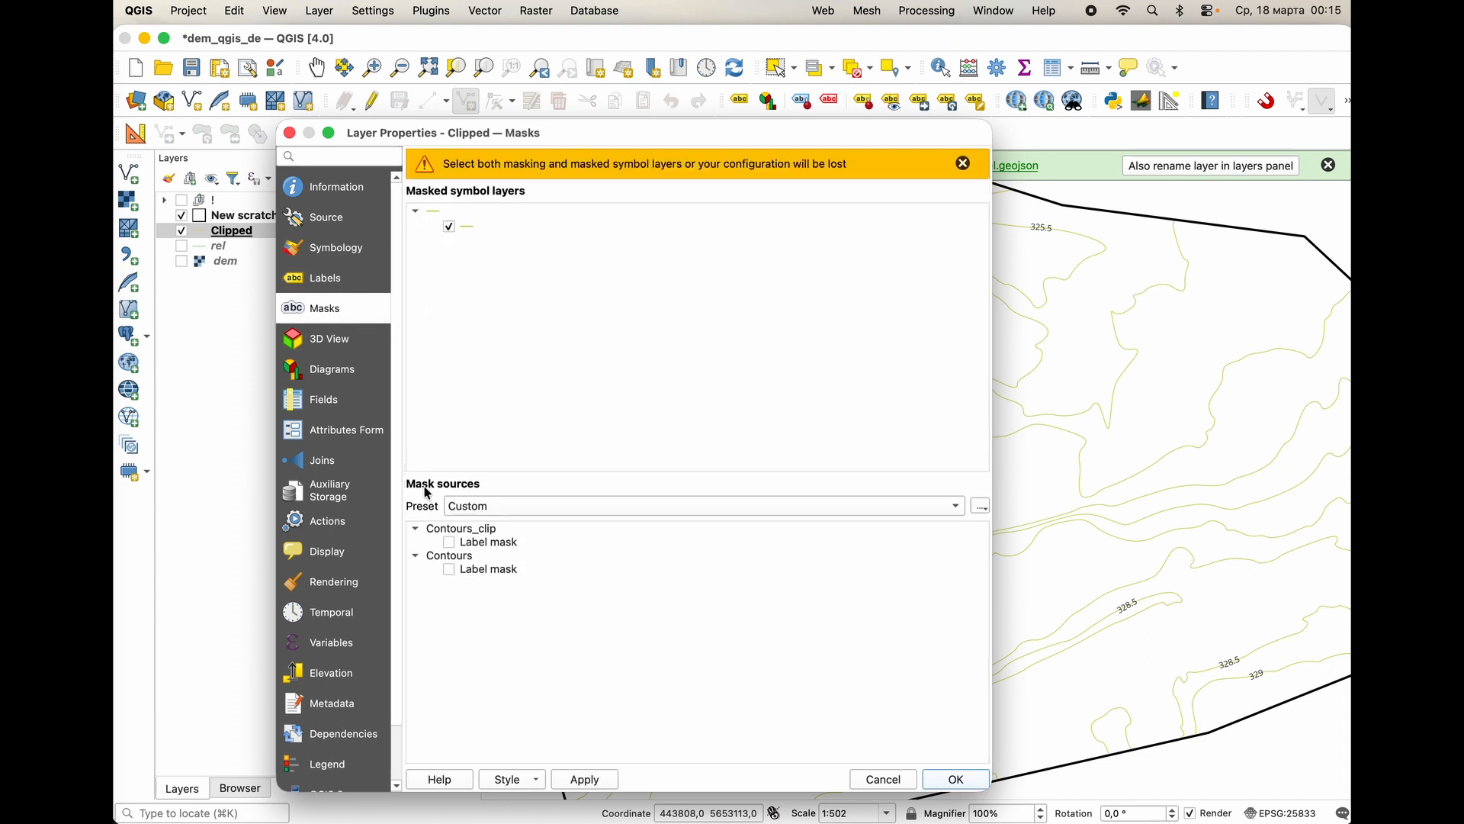
left_click(450, 568)
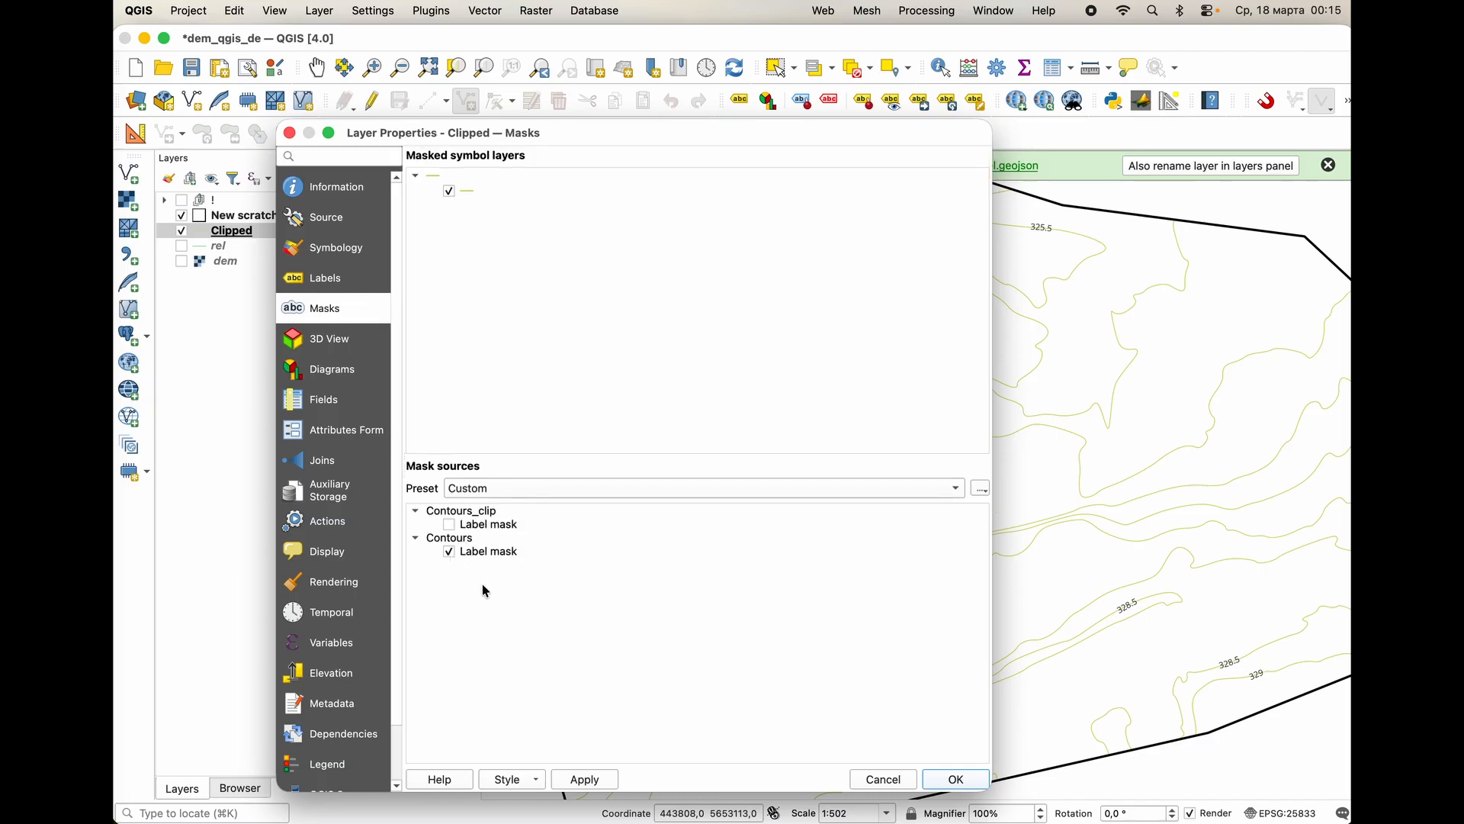
left_click(582, 778)
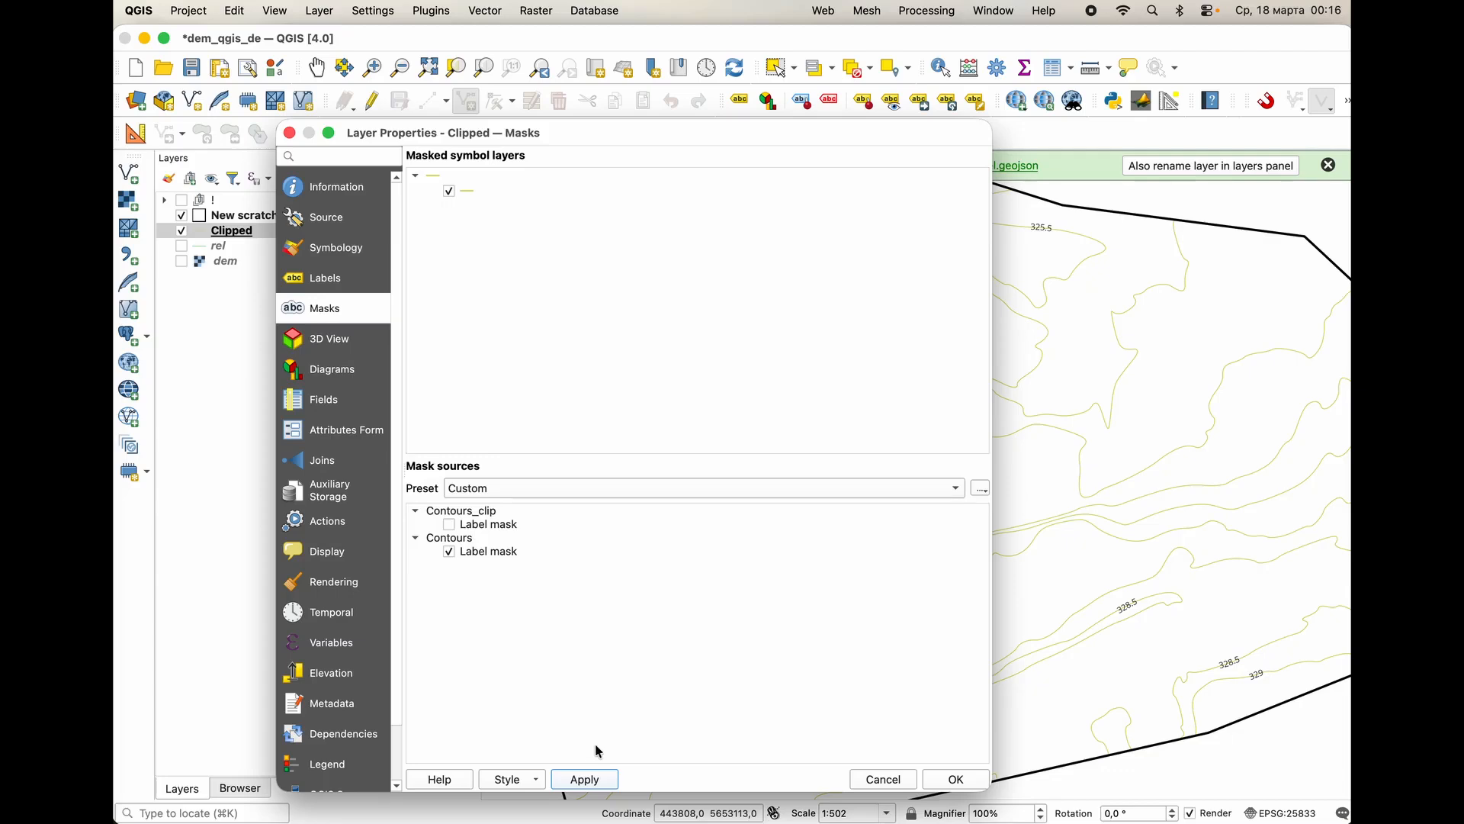
left_click(447, 525)
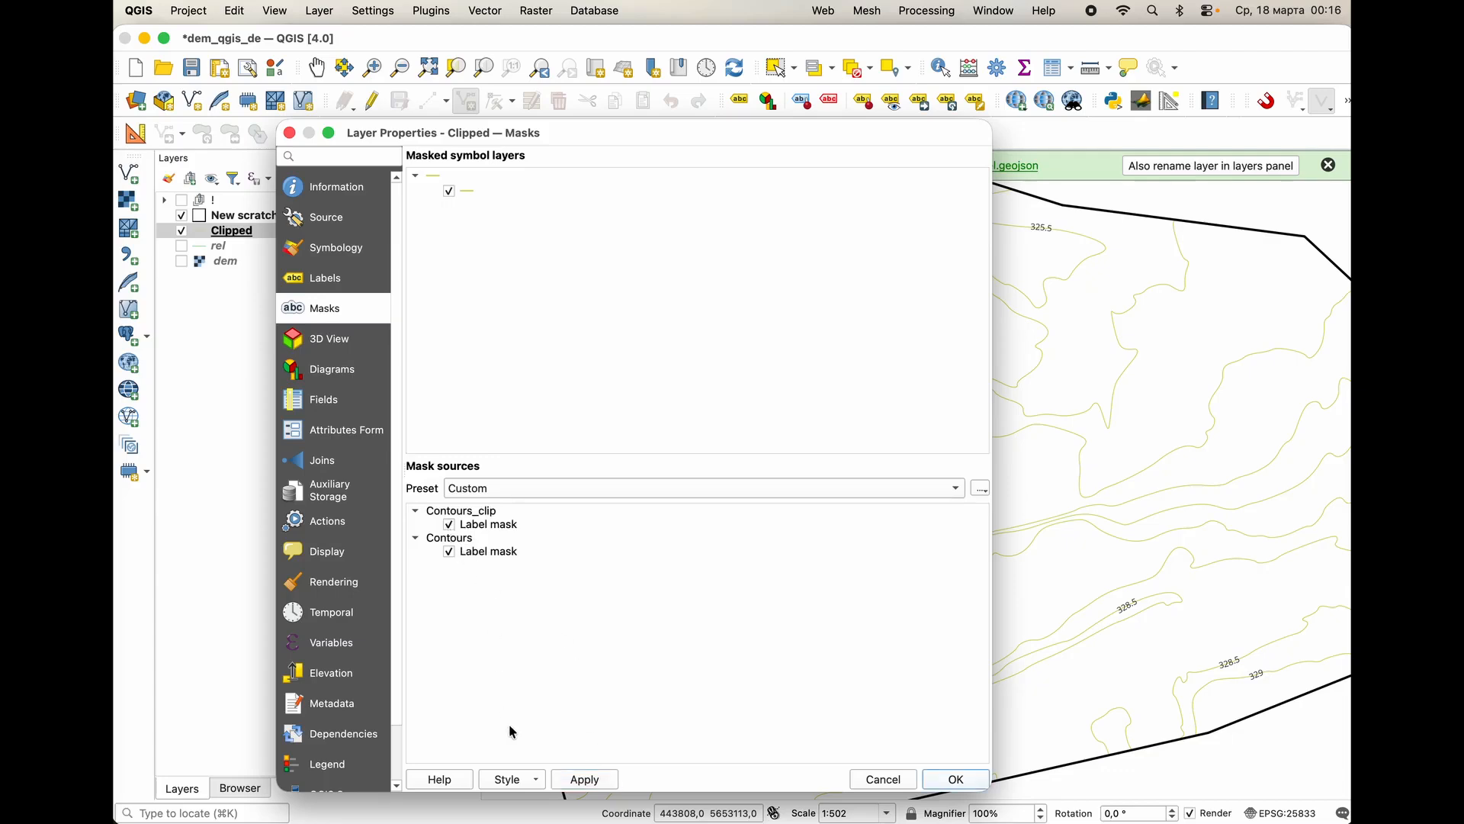
left_click(580, 779)
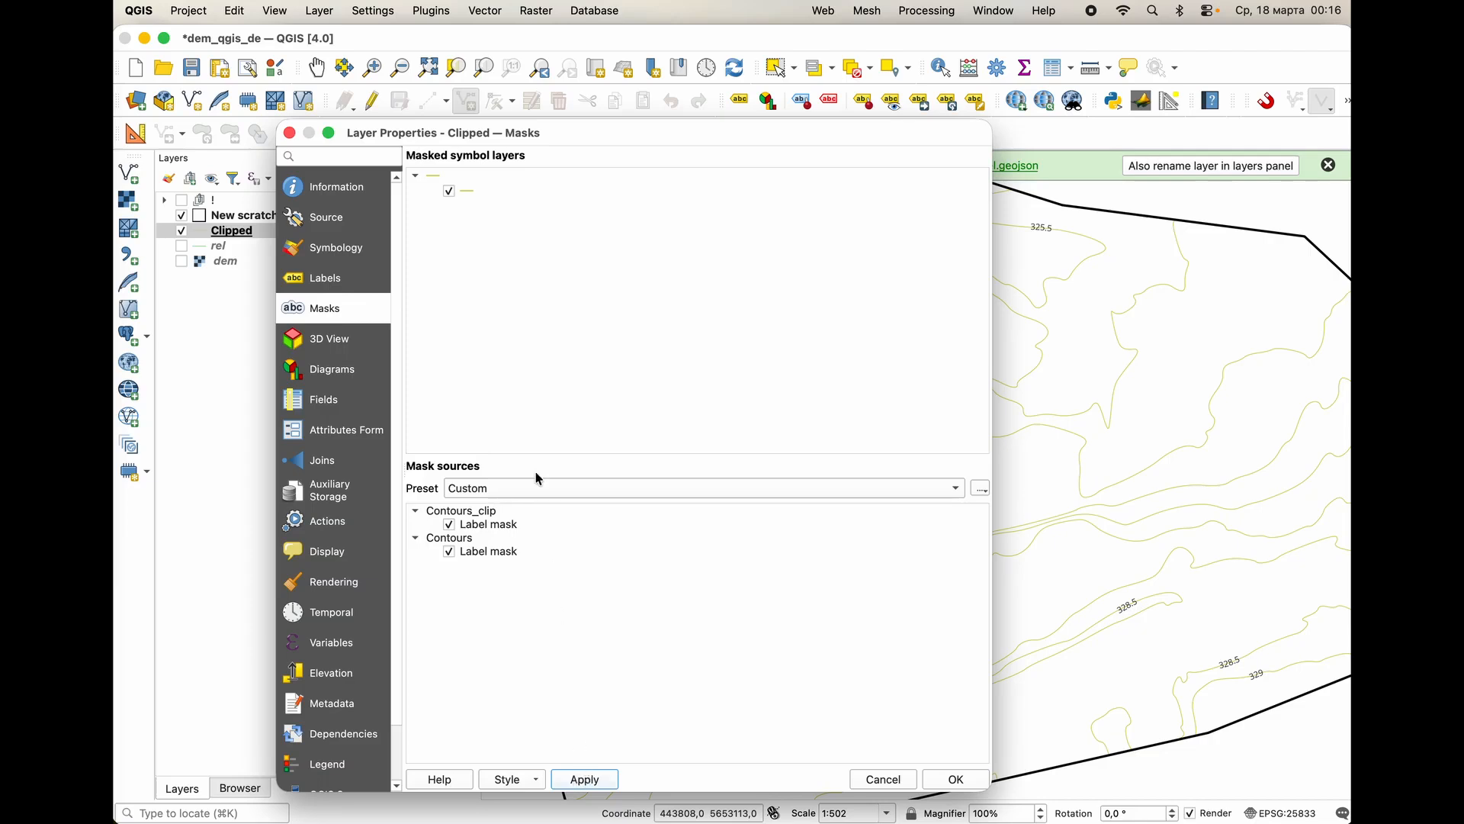
Open the settings of the Simple Line nested under the Geometry Generator in the Clipped layer's symbology.
left_click(339, 249)
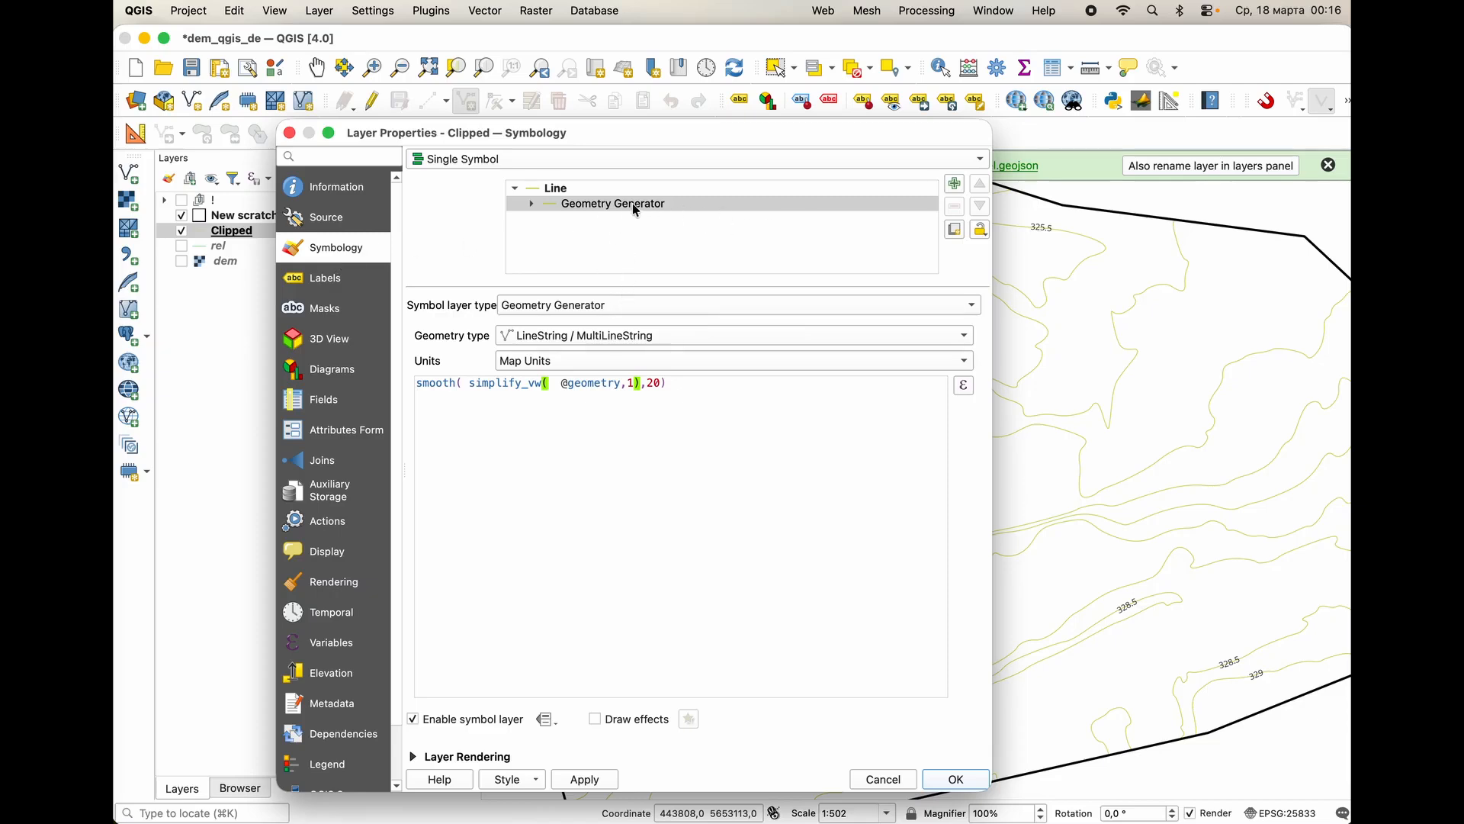
left_click(525, 206)
left_click(533, 204)
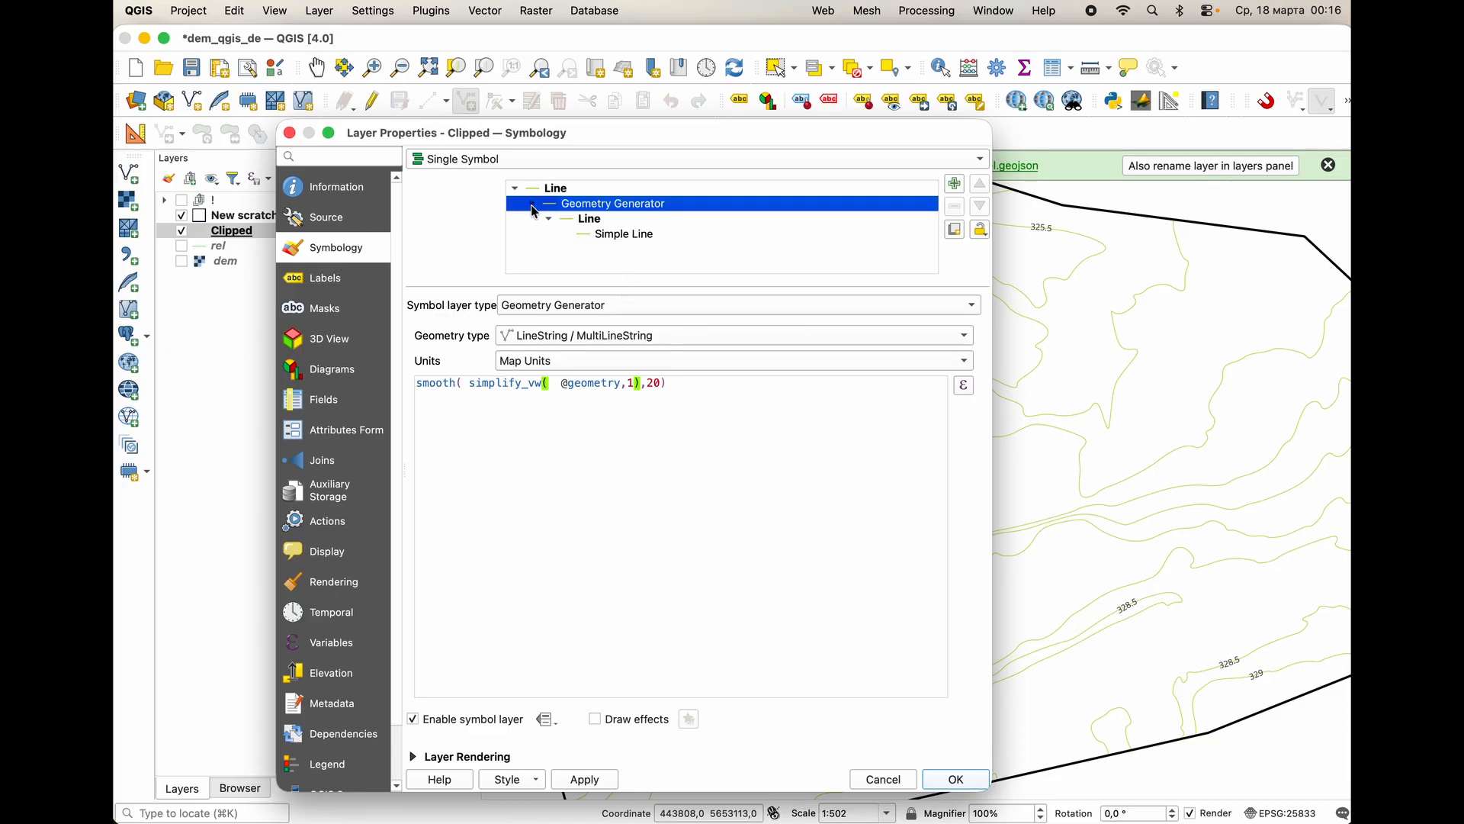
left_click(613, 234)
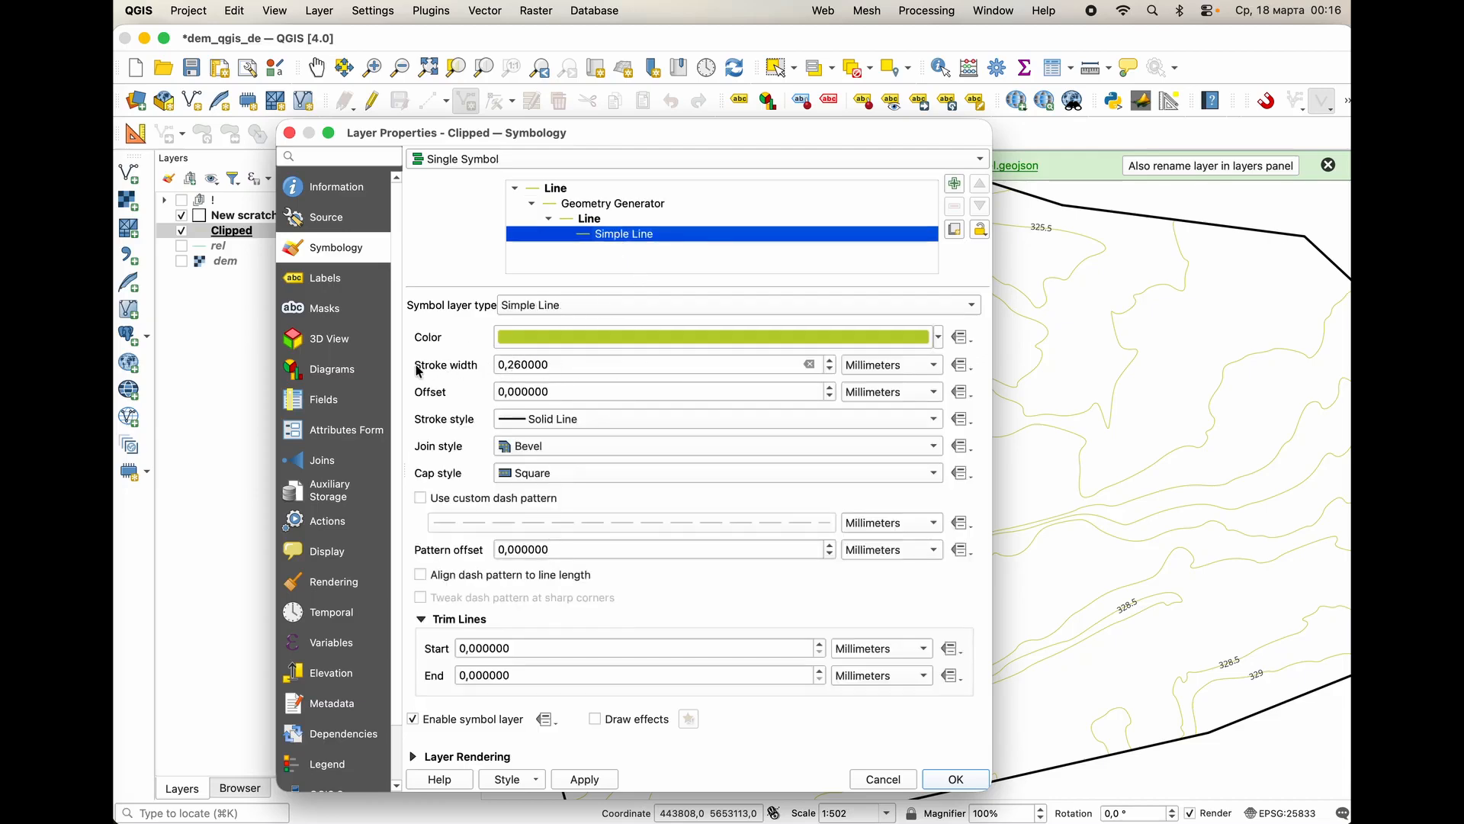
Try to define the line's stroke width with the recent expression if ( "ELEV" %2=0, '1','0.5').
left_click(967, 367)
mouse_move(1010, 512)
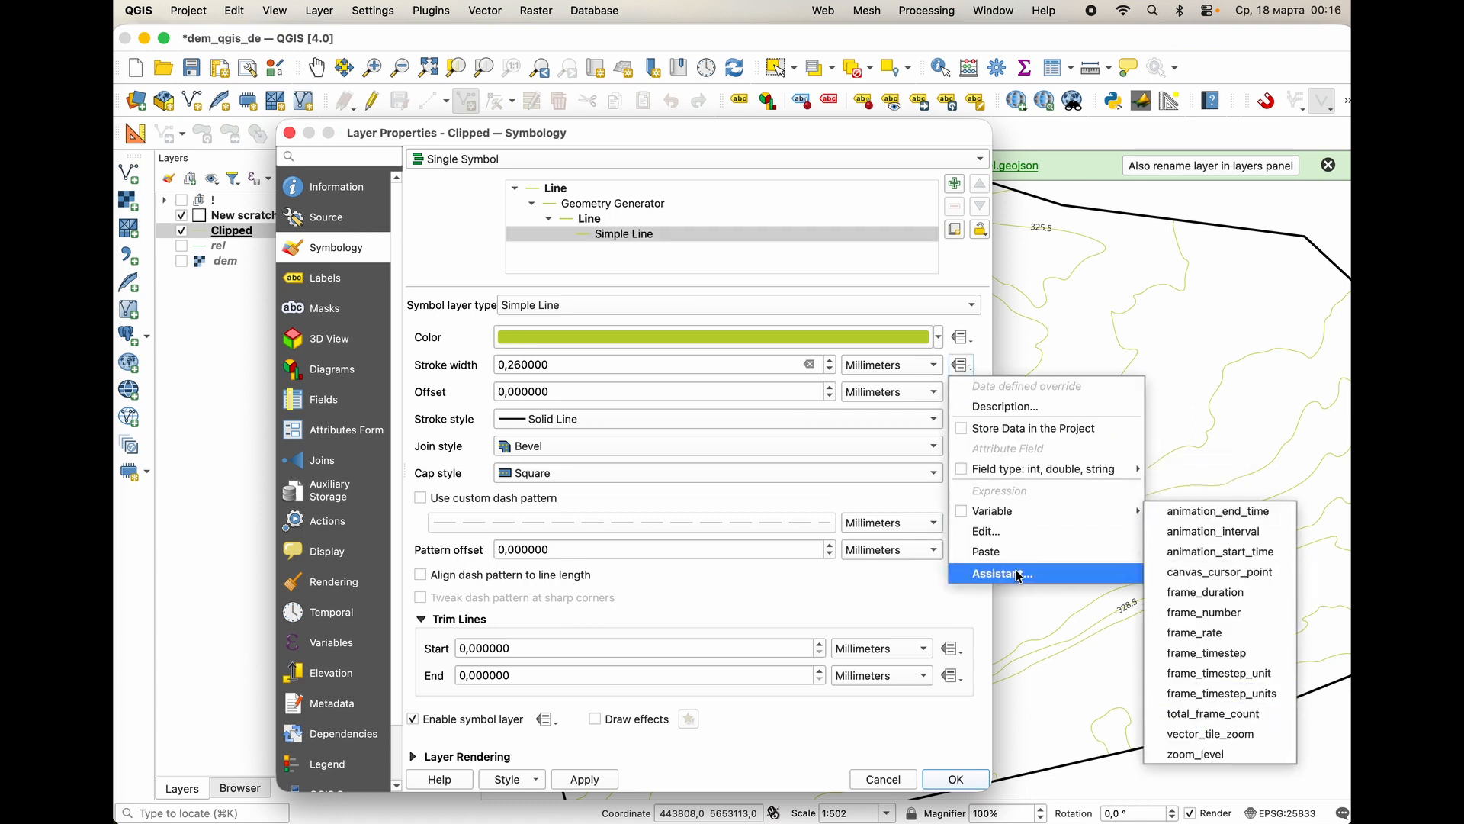
left_click(1014, 532)
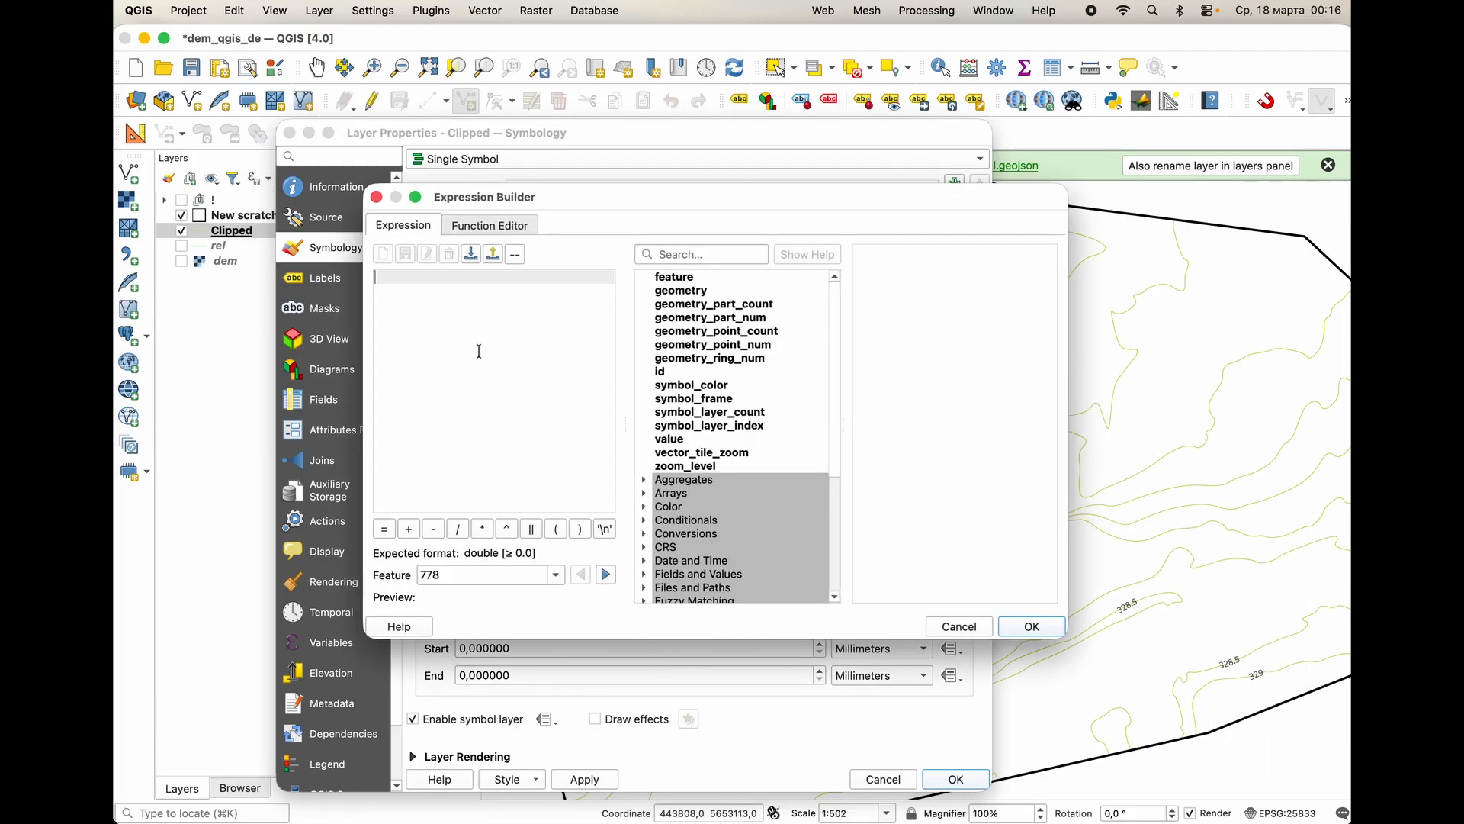
scroll(740, 560, "down", 5)
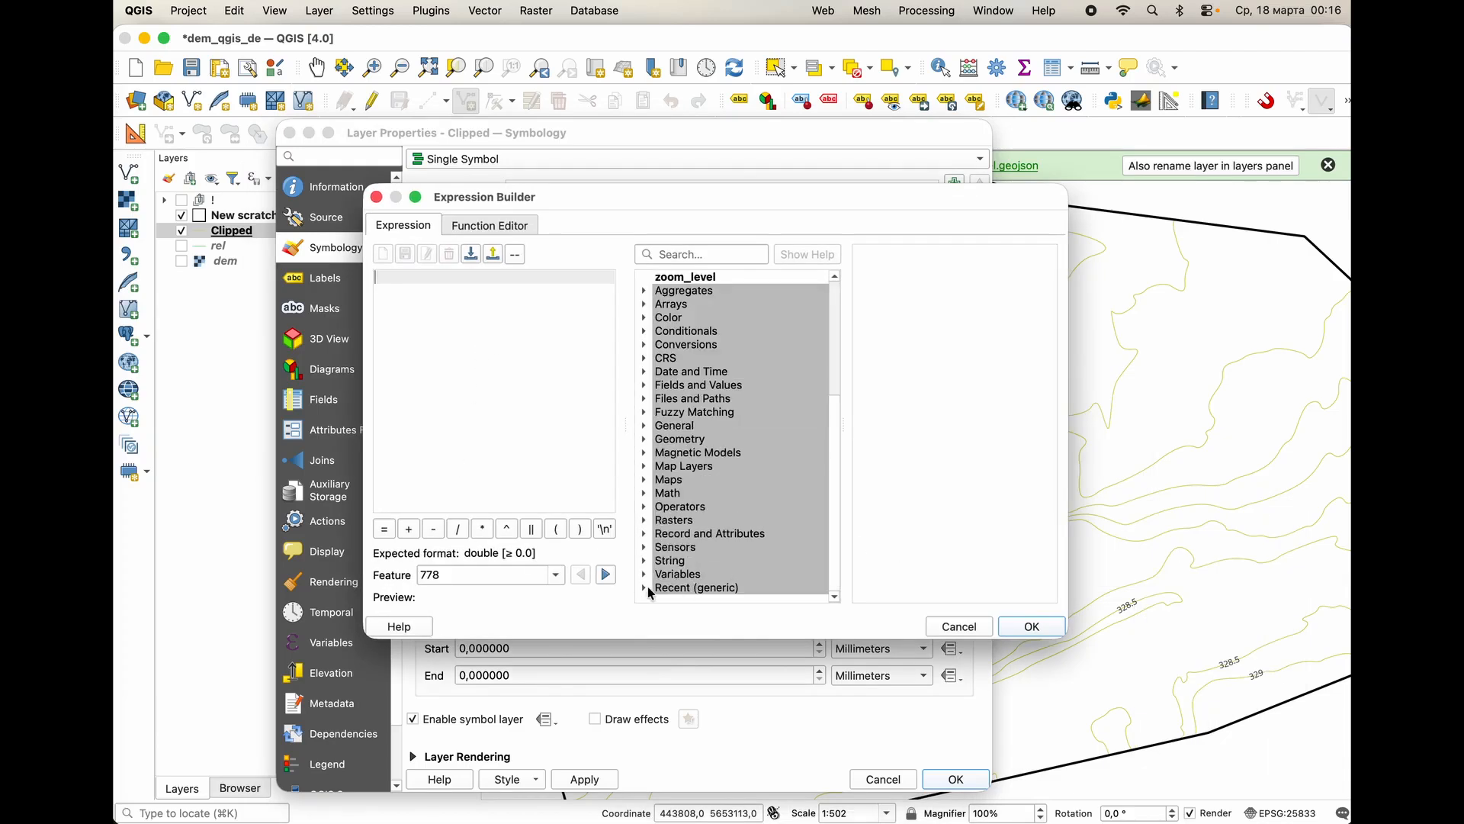
left_click(645, 588)
scroll(709, 534, "down", 3)
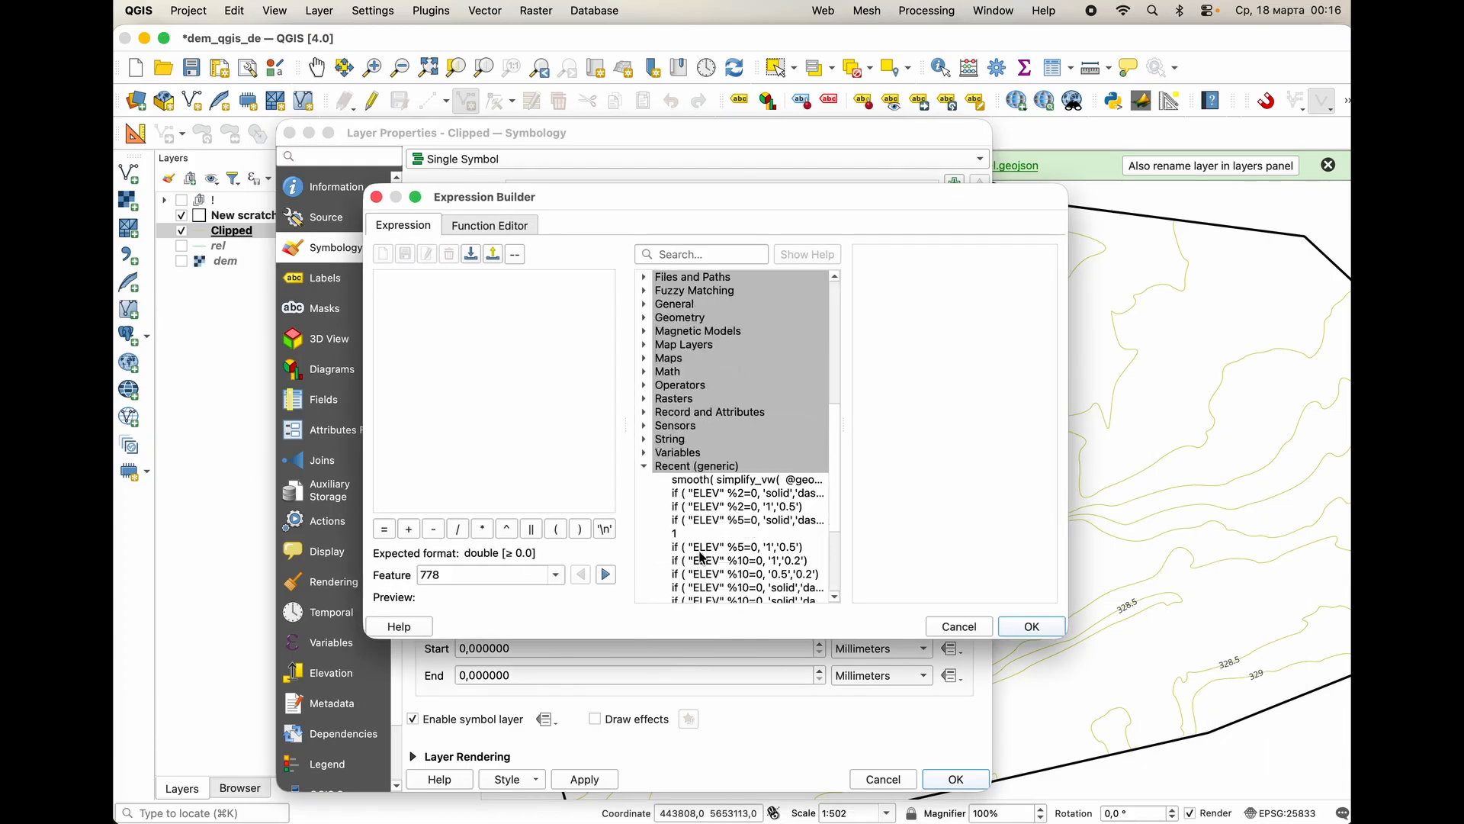
left_click(734, 507)
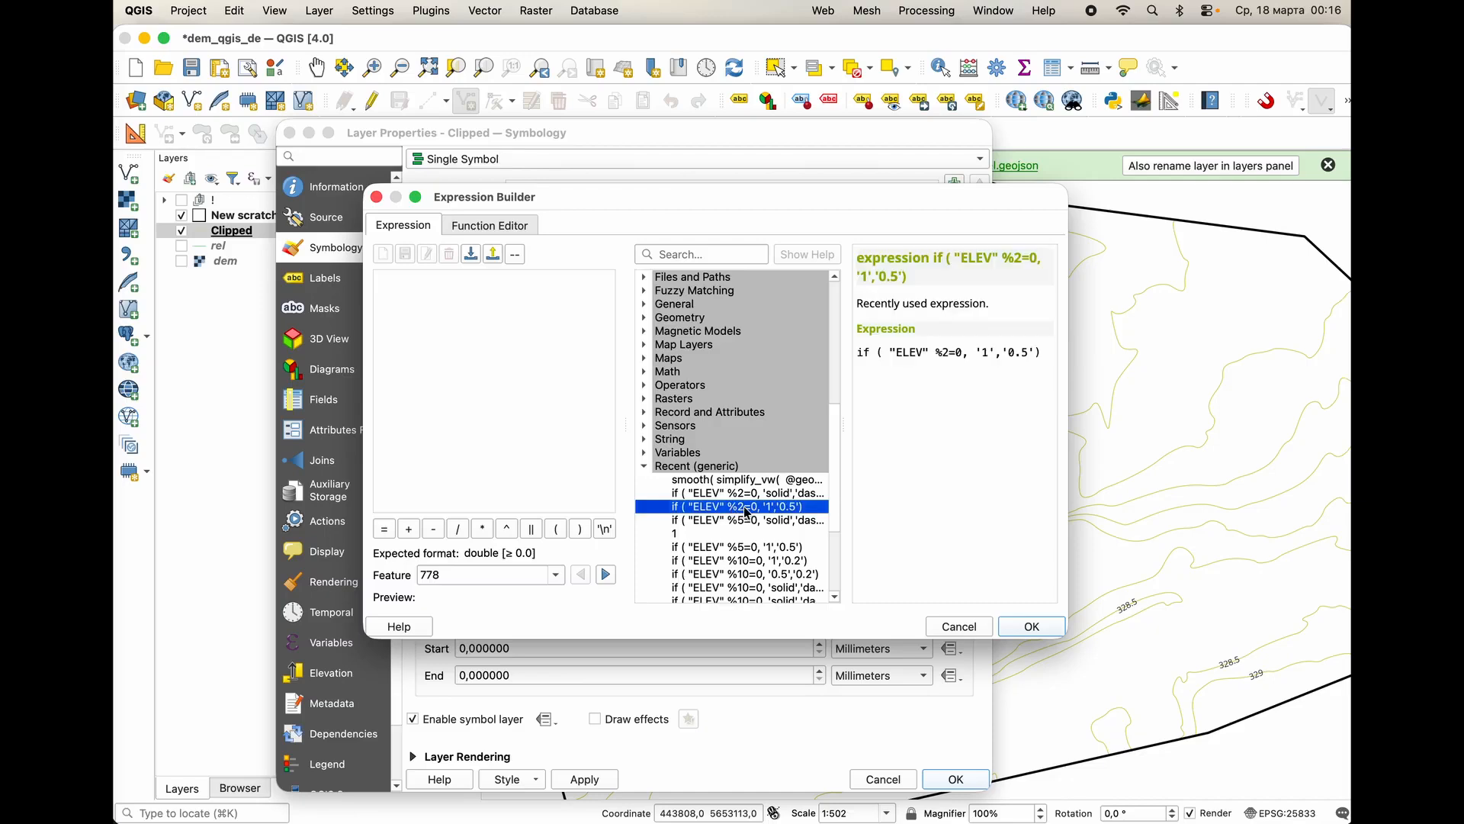
left_click(1031, 626)
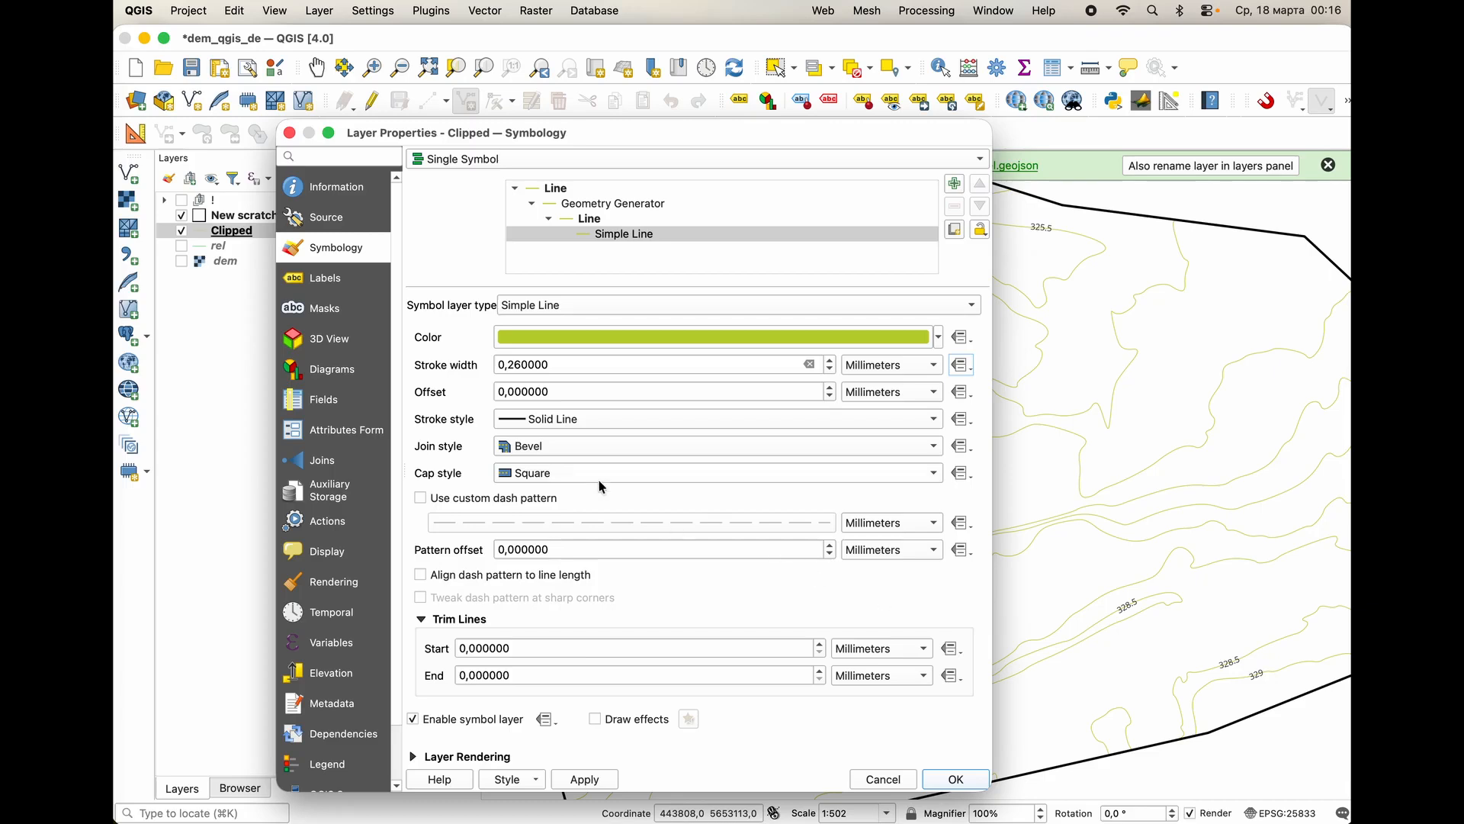
Set the contour line's color to the recently used dark green and apply it.
left_click(939, 337)
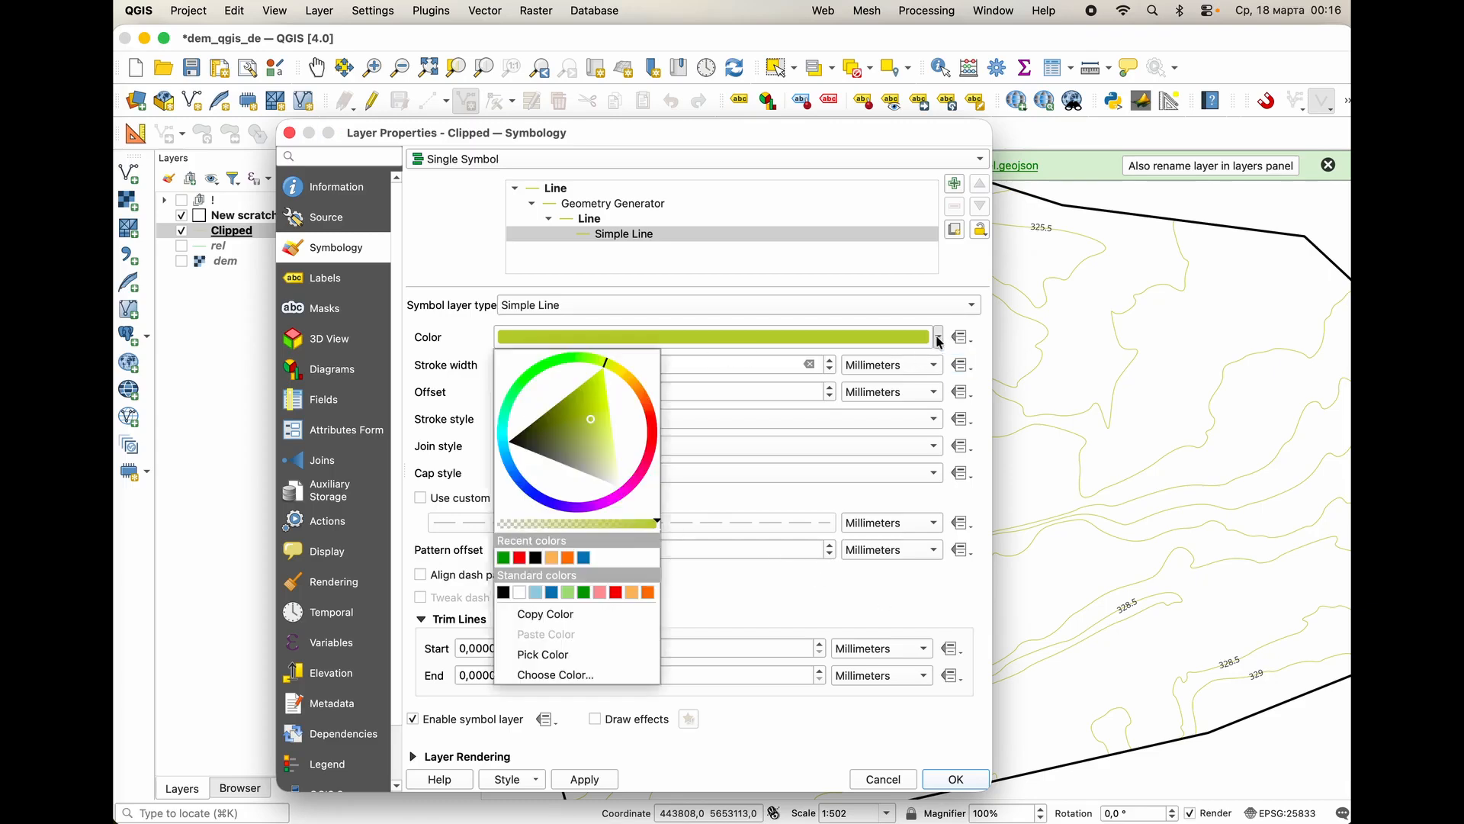
left_click(504, 557)
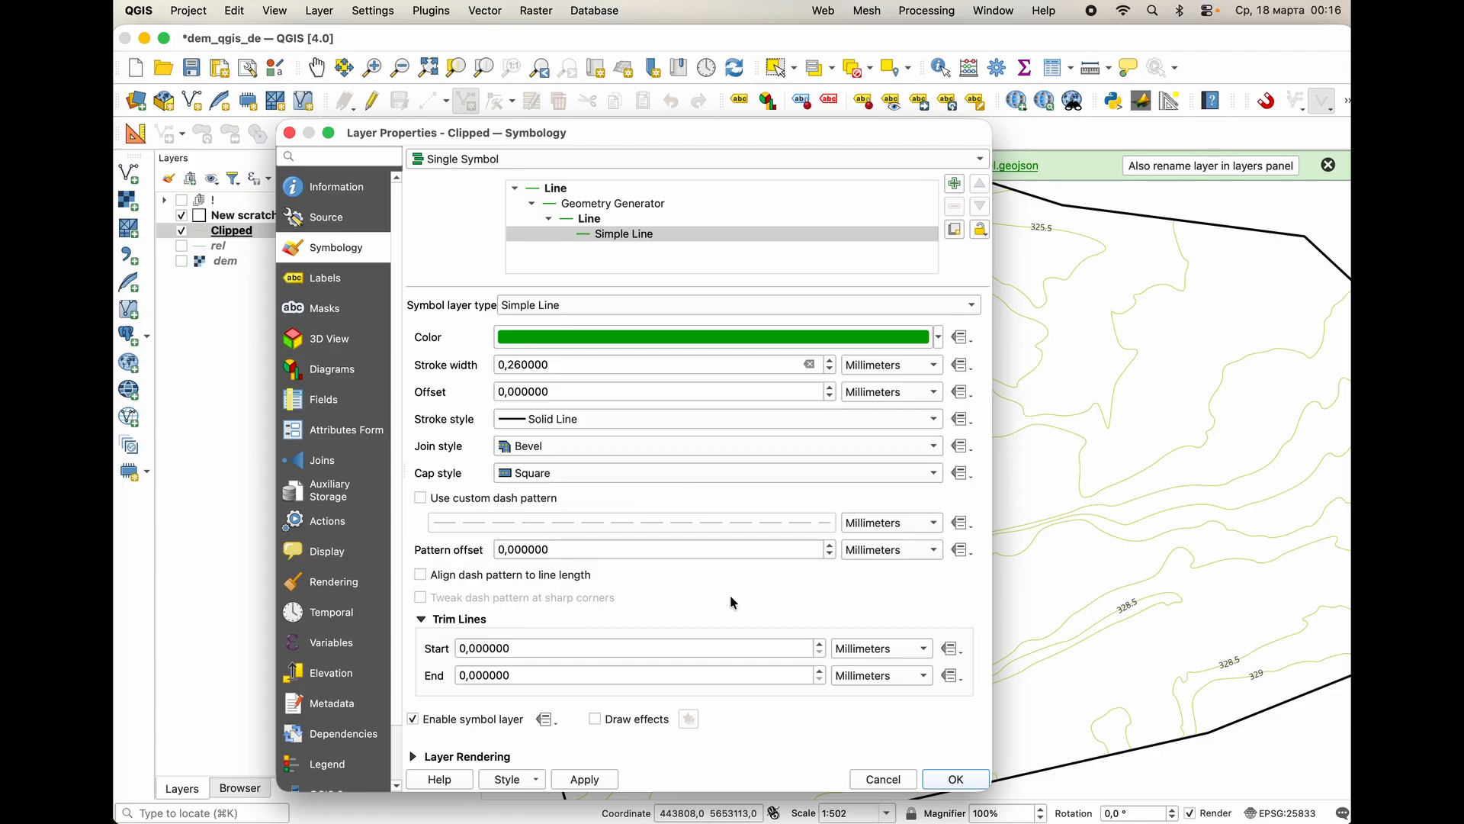
left_click(599, 779)
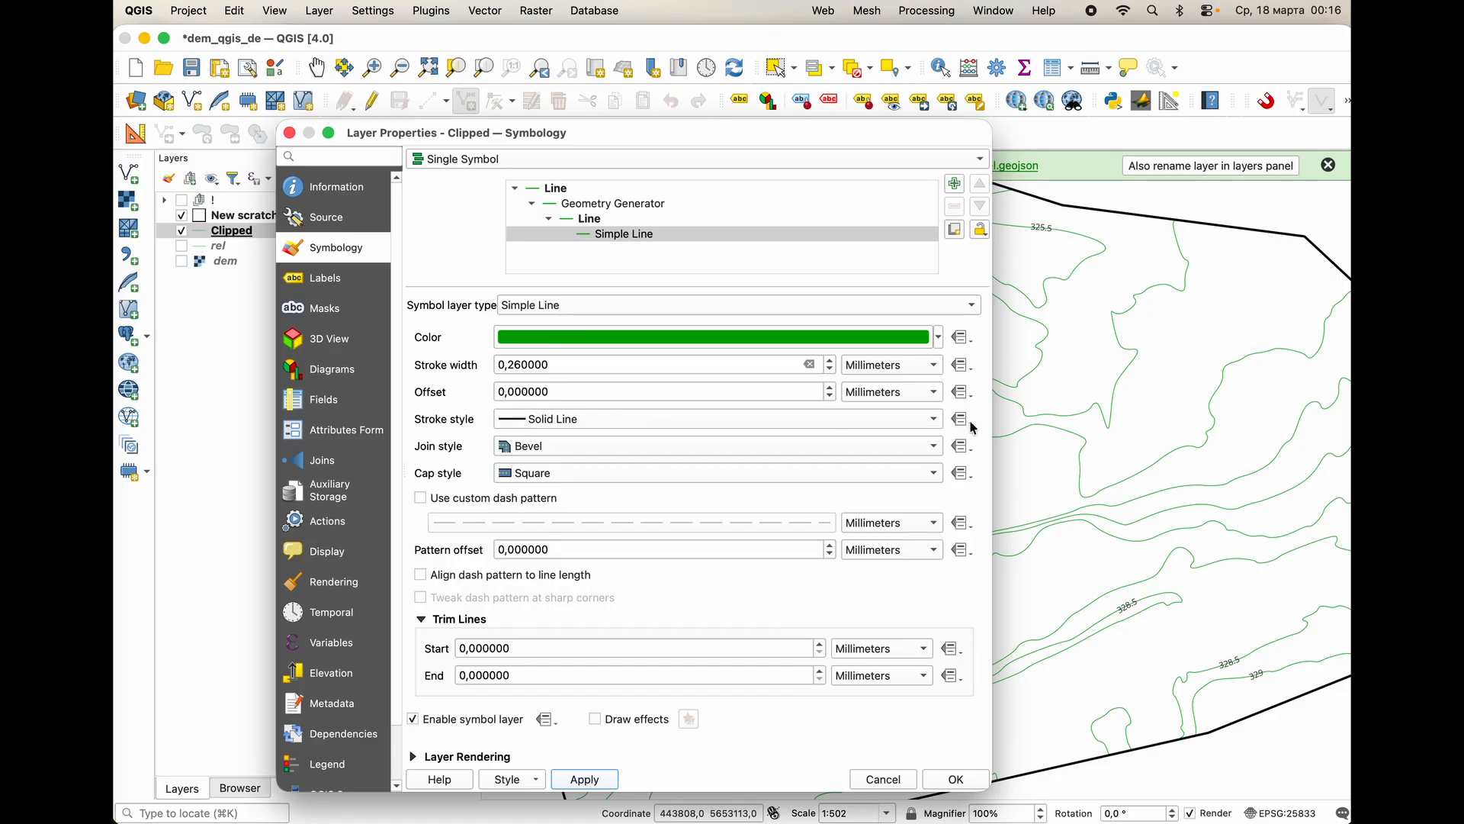
Override the contour line's stroke width with the recent expression if ( "ELEV" %2=0, '1','0.5') and apply it.
left_click(964, 366)
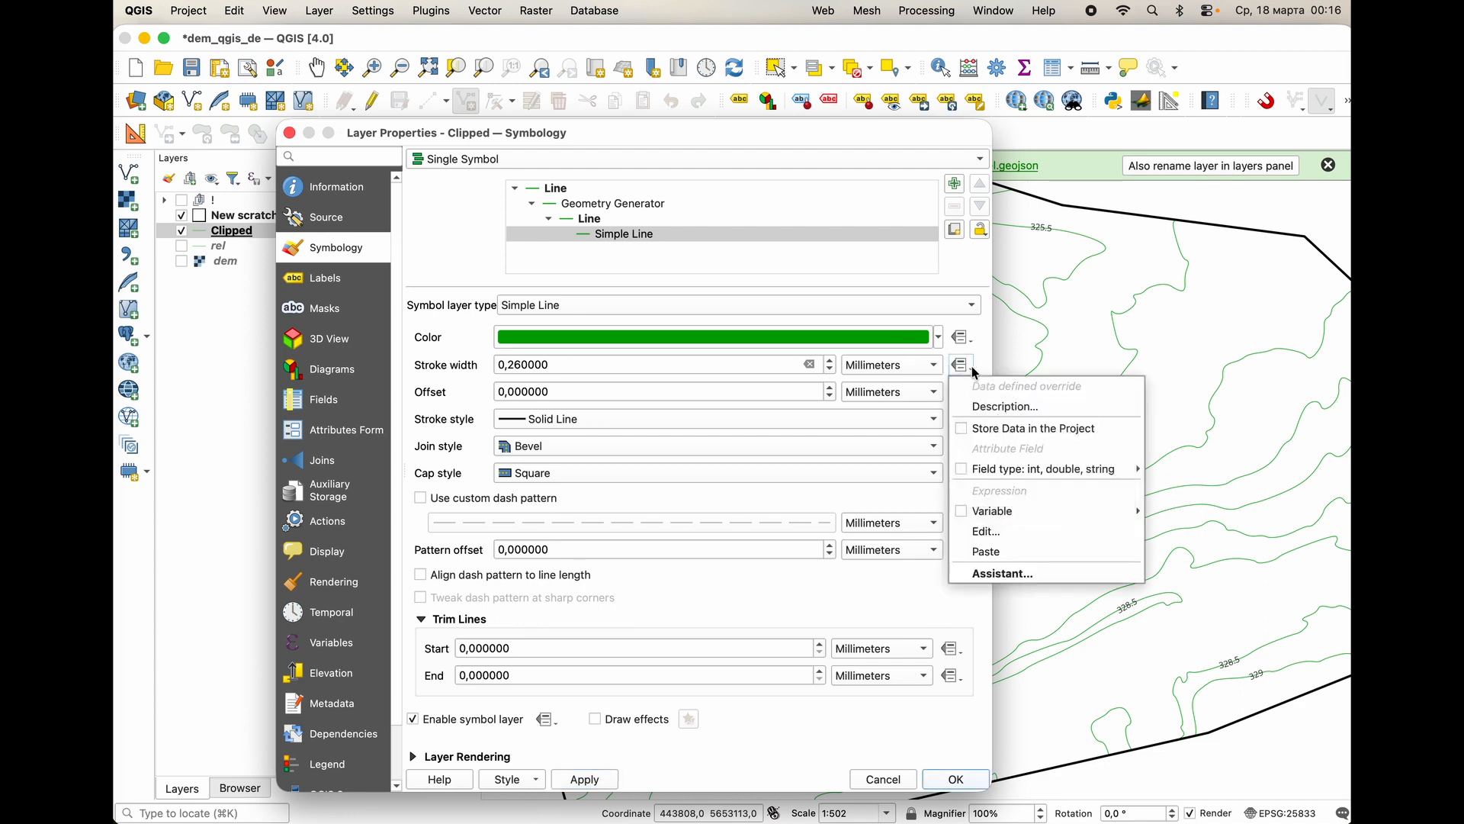
left_click(999, 530)
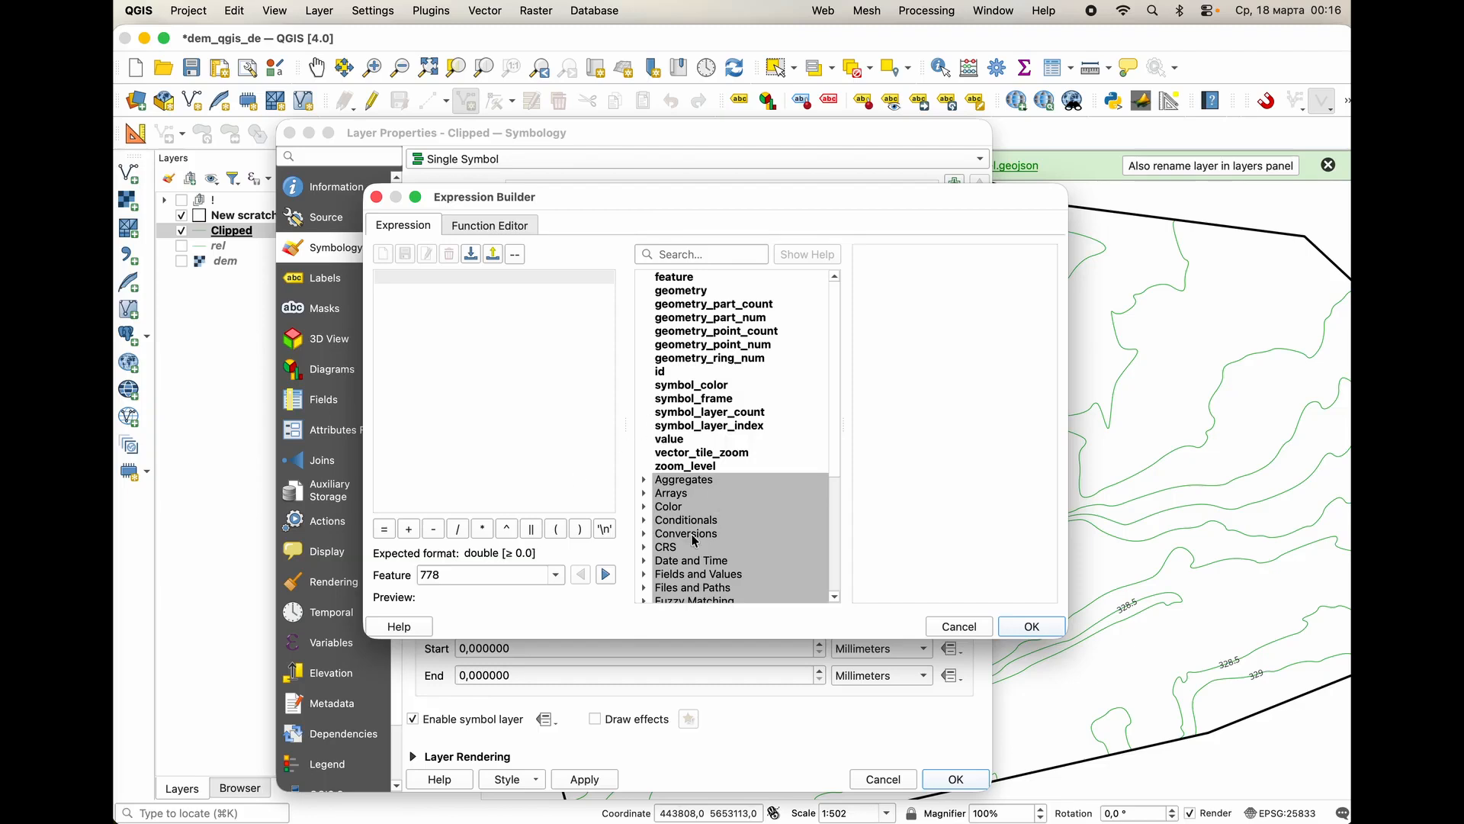
scroll(717, 520, "down", 5)
scroll(696, 539, "down", 6)
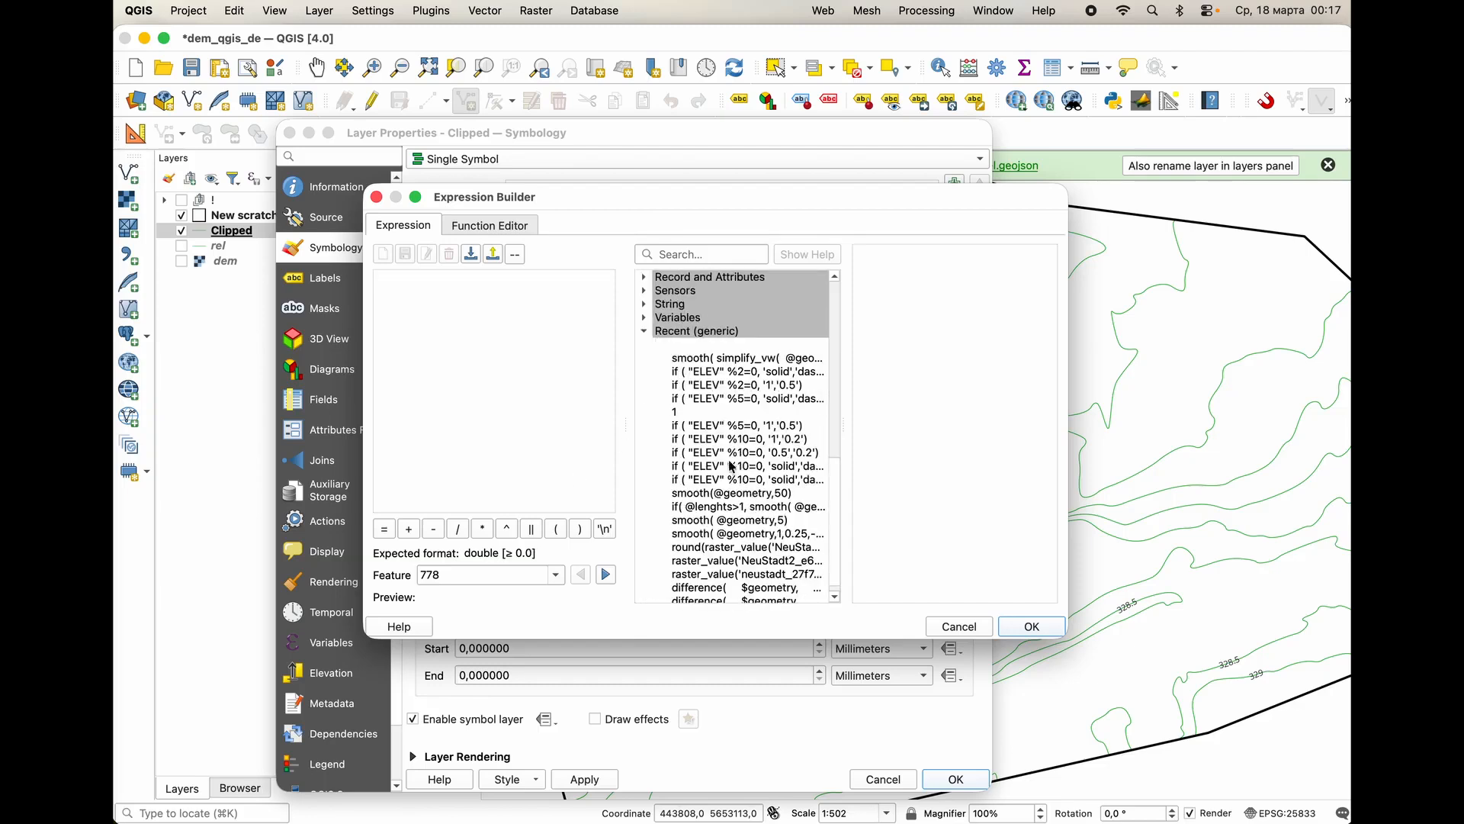
left_click(727, 372)
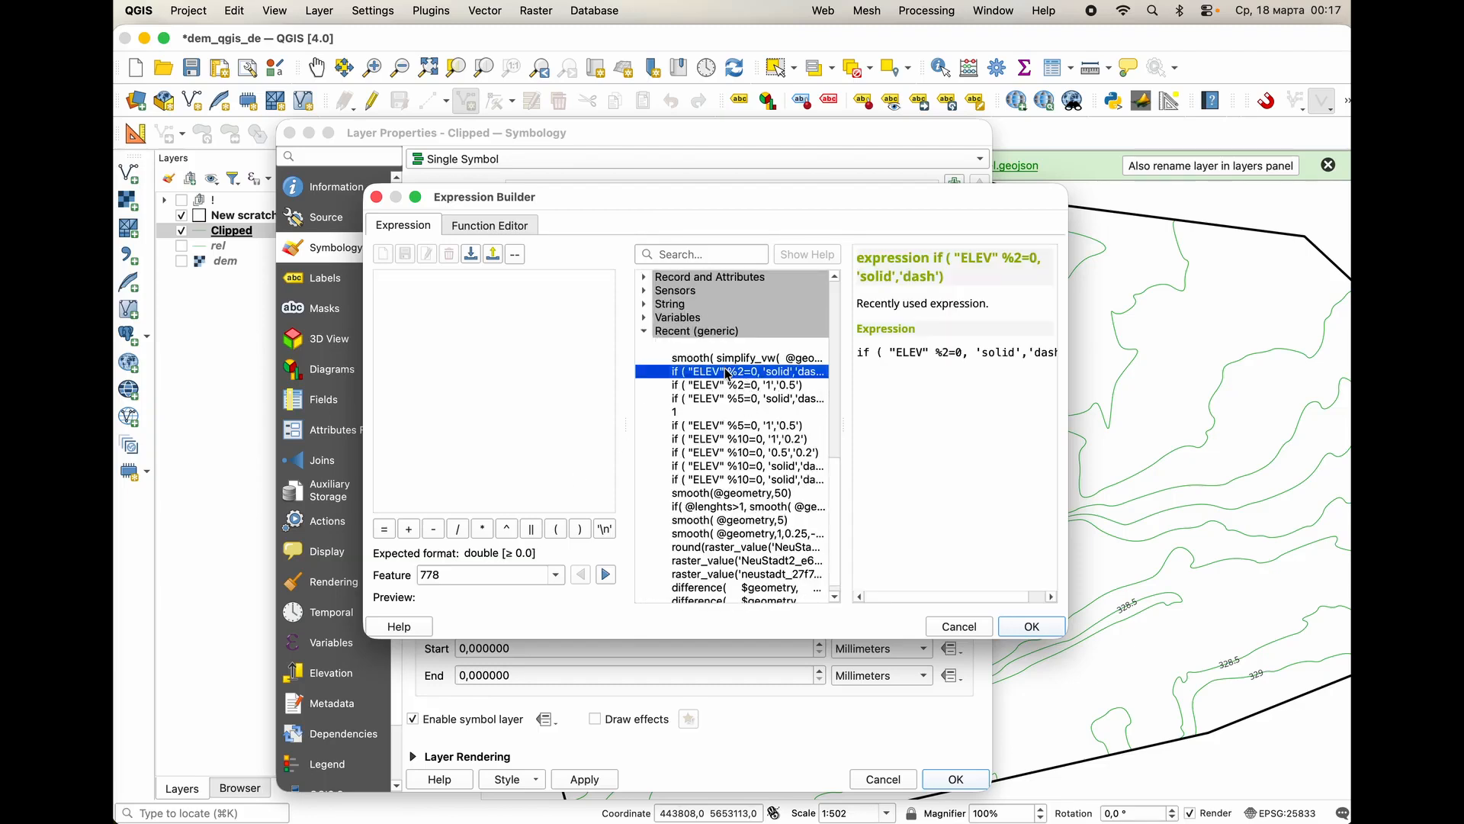
left_click(730, 385)
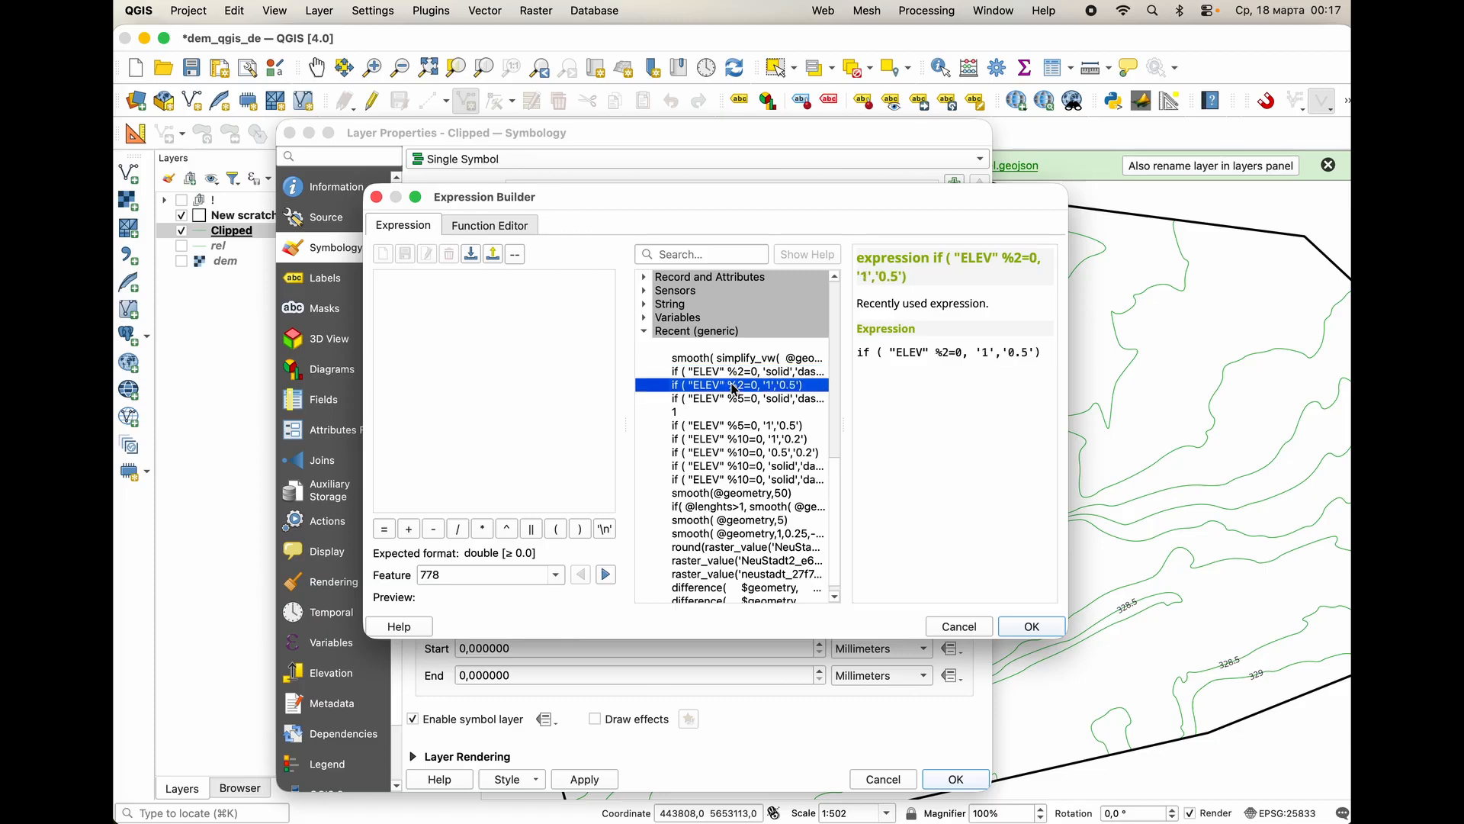
double_click(693, 385)
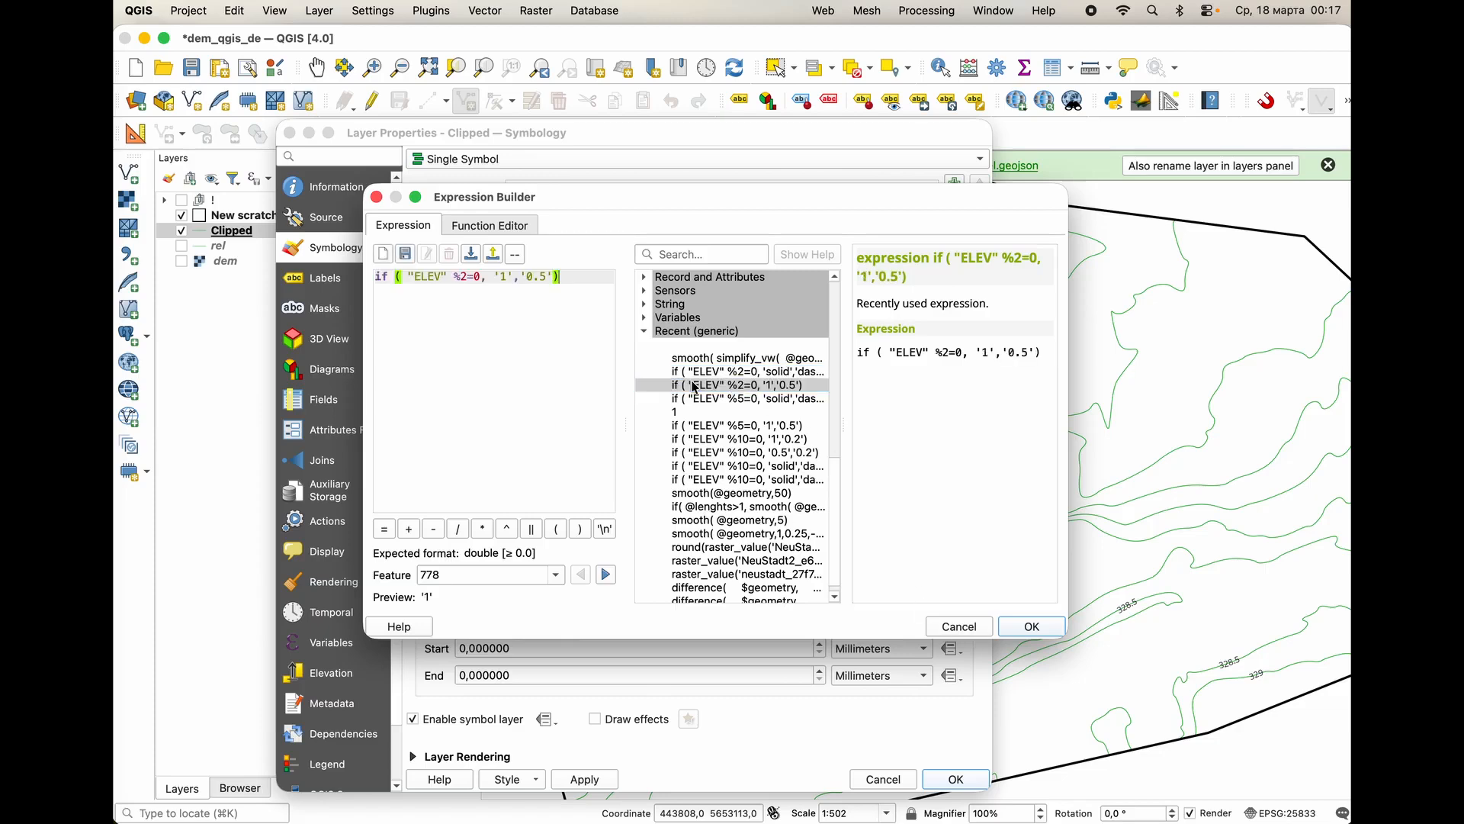
left_click(1030, 627)
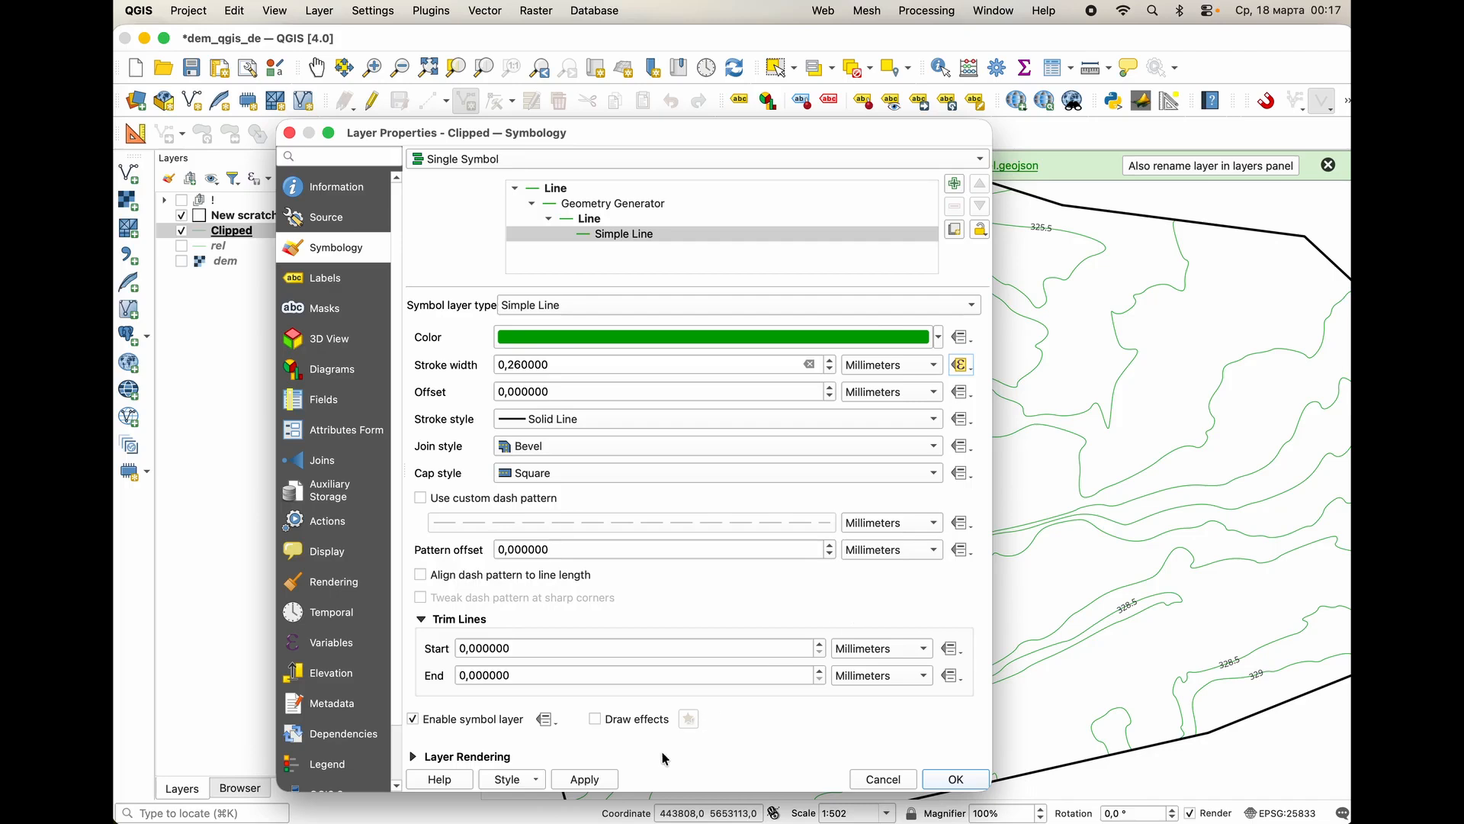
left_click(585, 779)
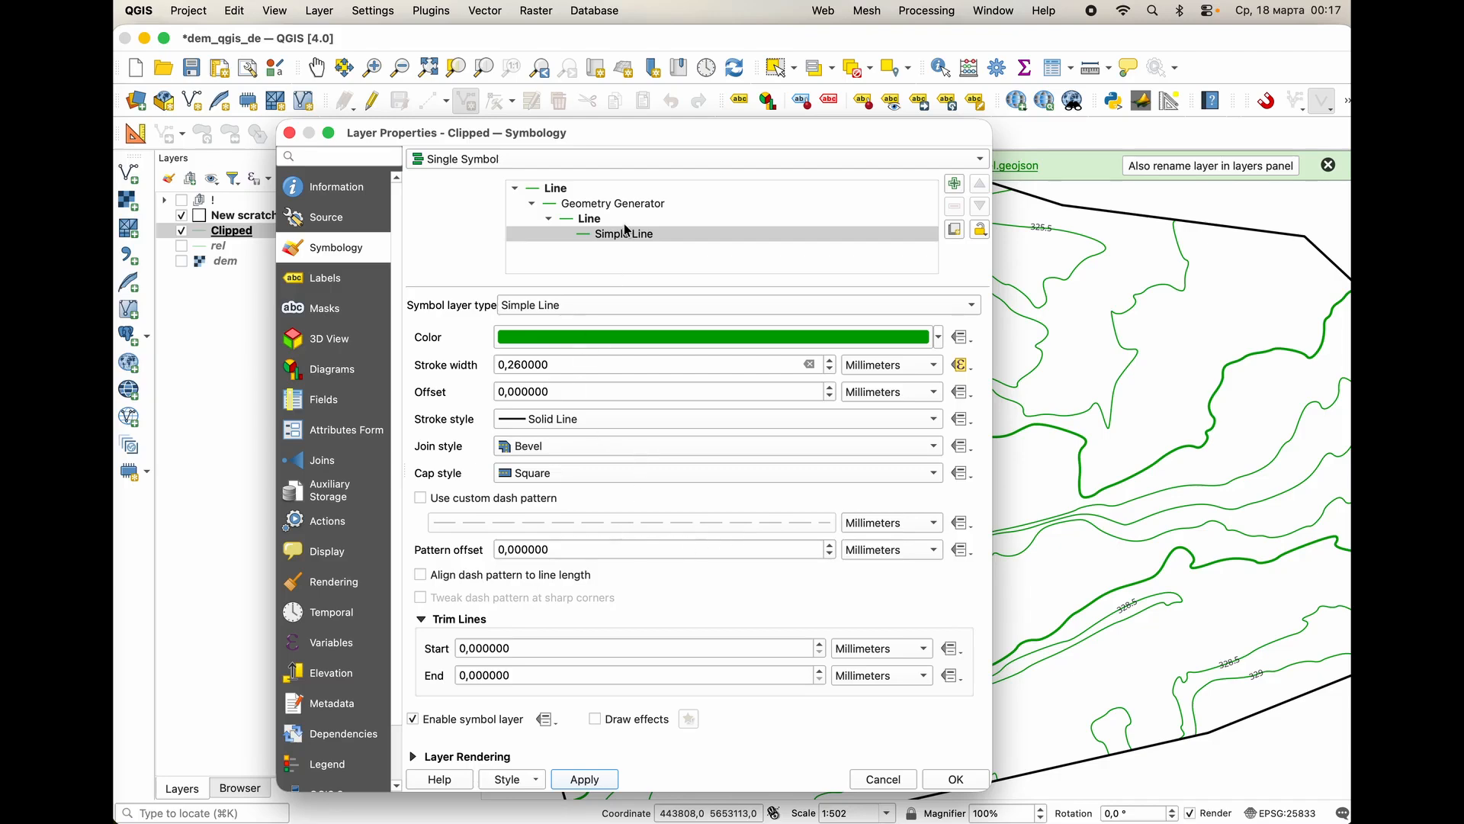
Override the stroke style with the recent expression if ( "ELEV" %2=0, 'solid','dash'), apply it, and close the Clipped layer's properties.
left_click(970, 424)
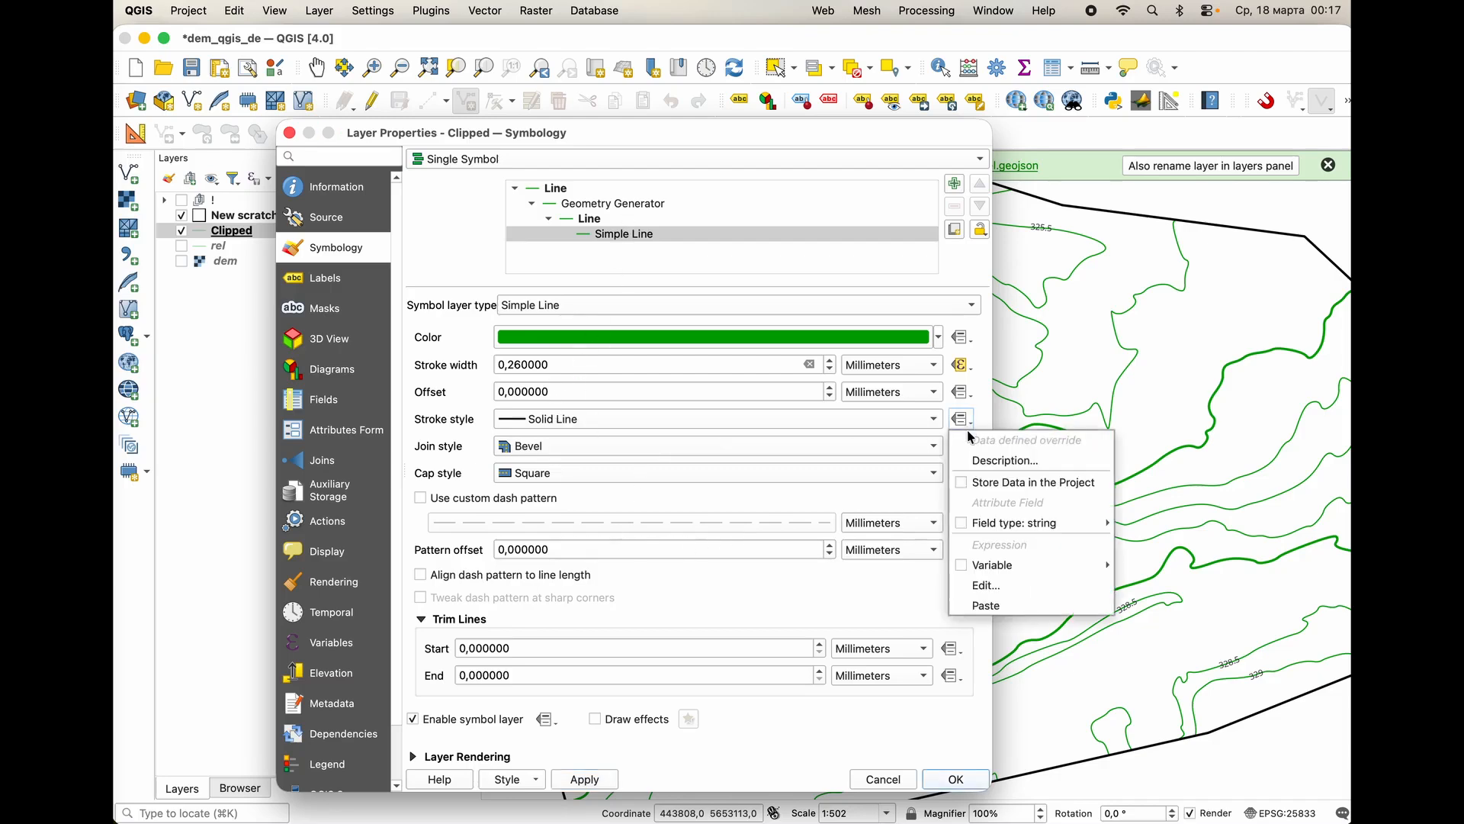
left_click(1001, 582)
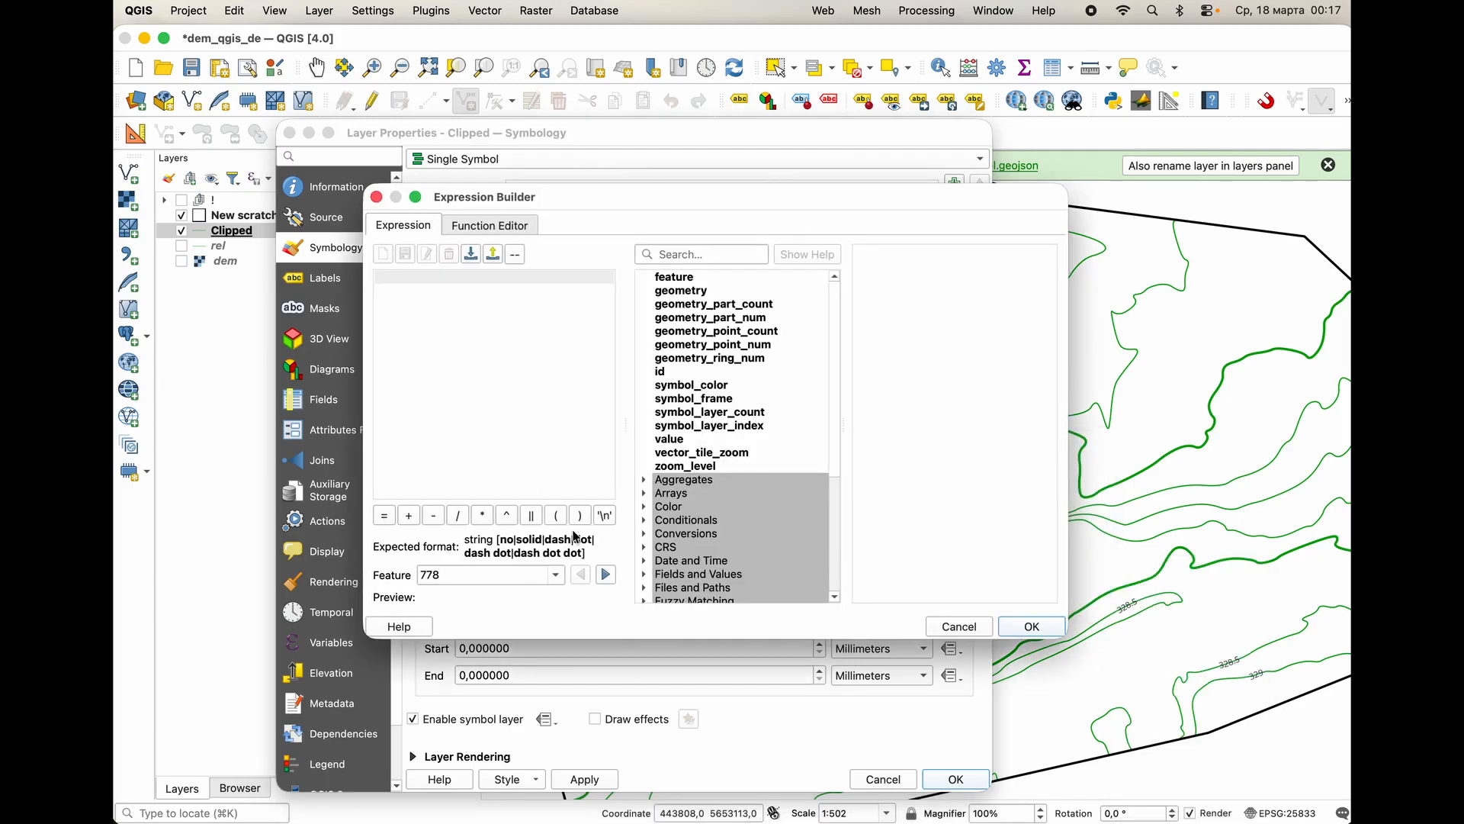
scroll(690, 503, "down", 5)
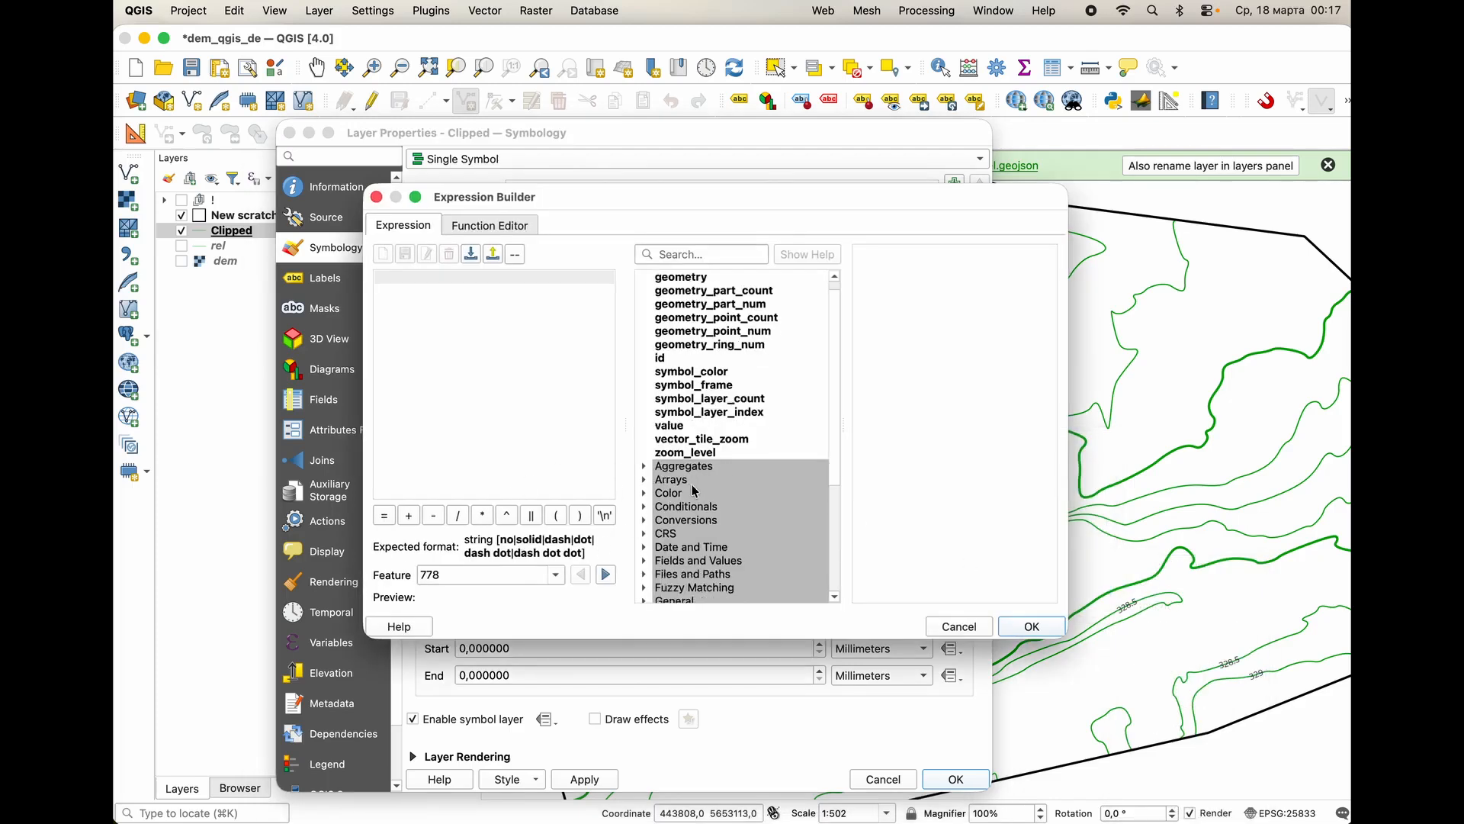
left_click(645, 588)
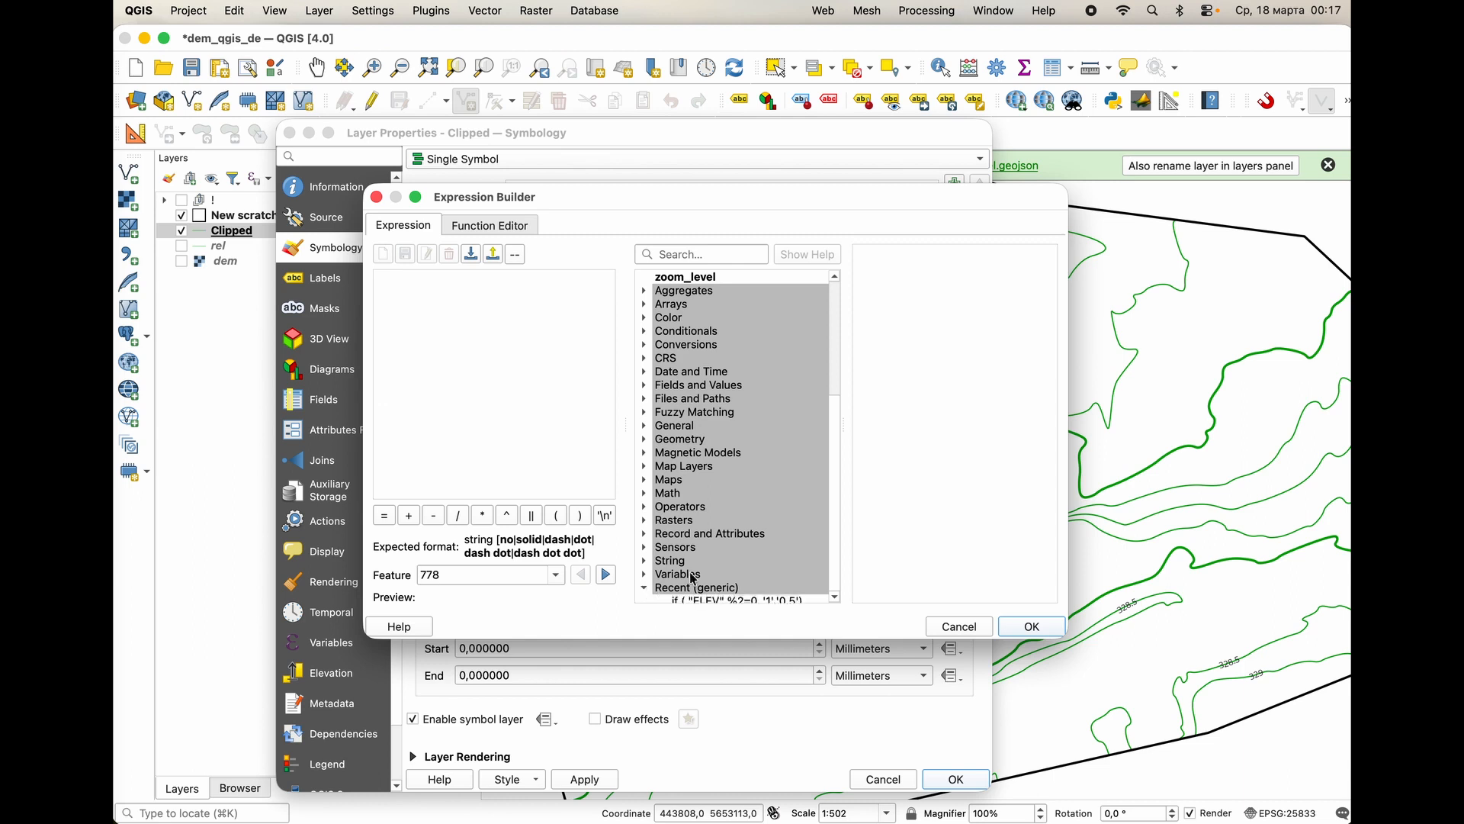
scroll(737, 549, "down", 6)
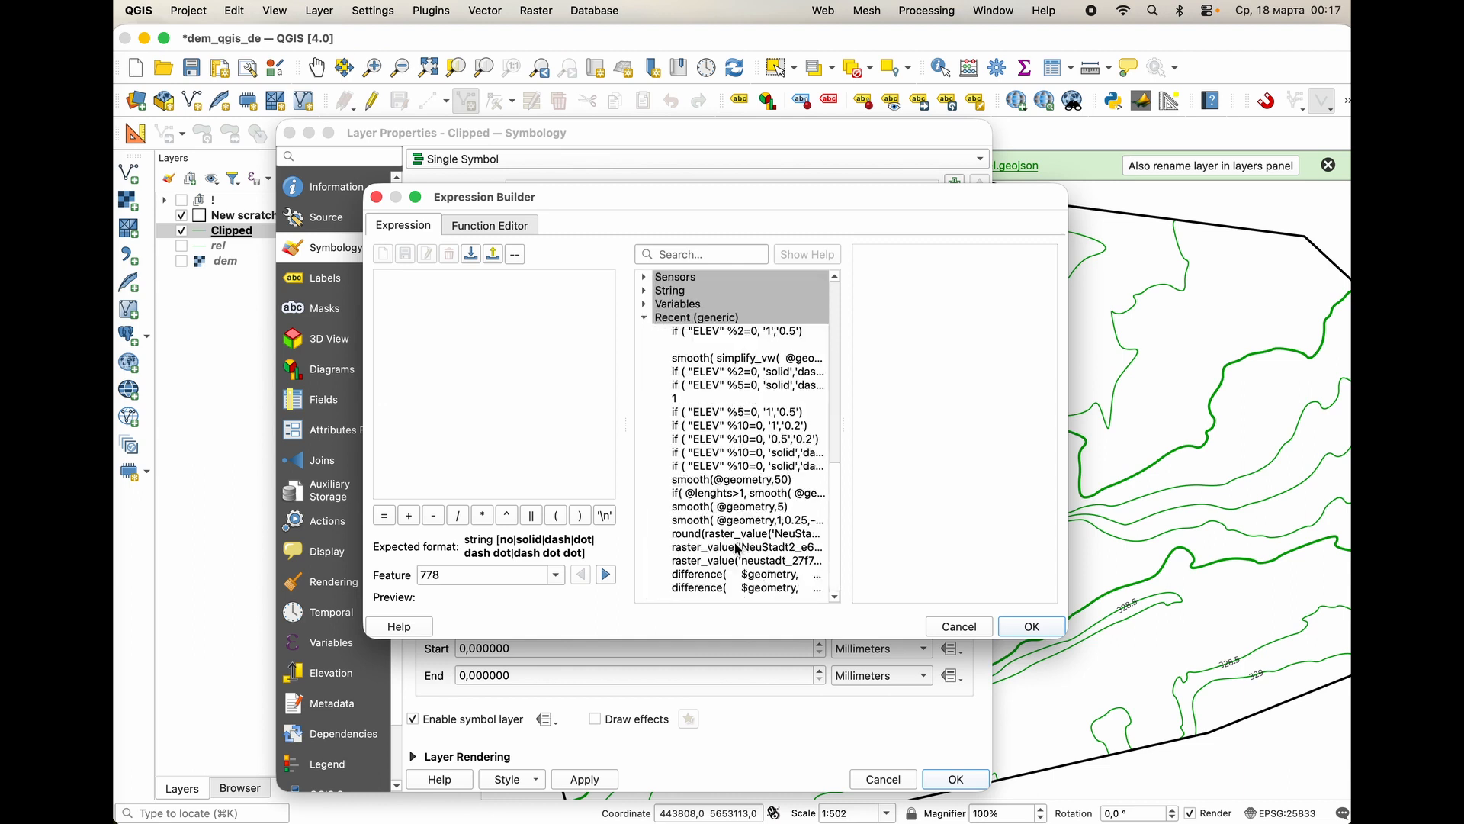
double_click(785, 371)
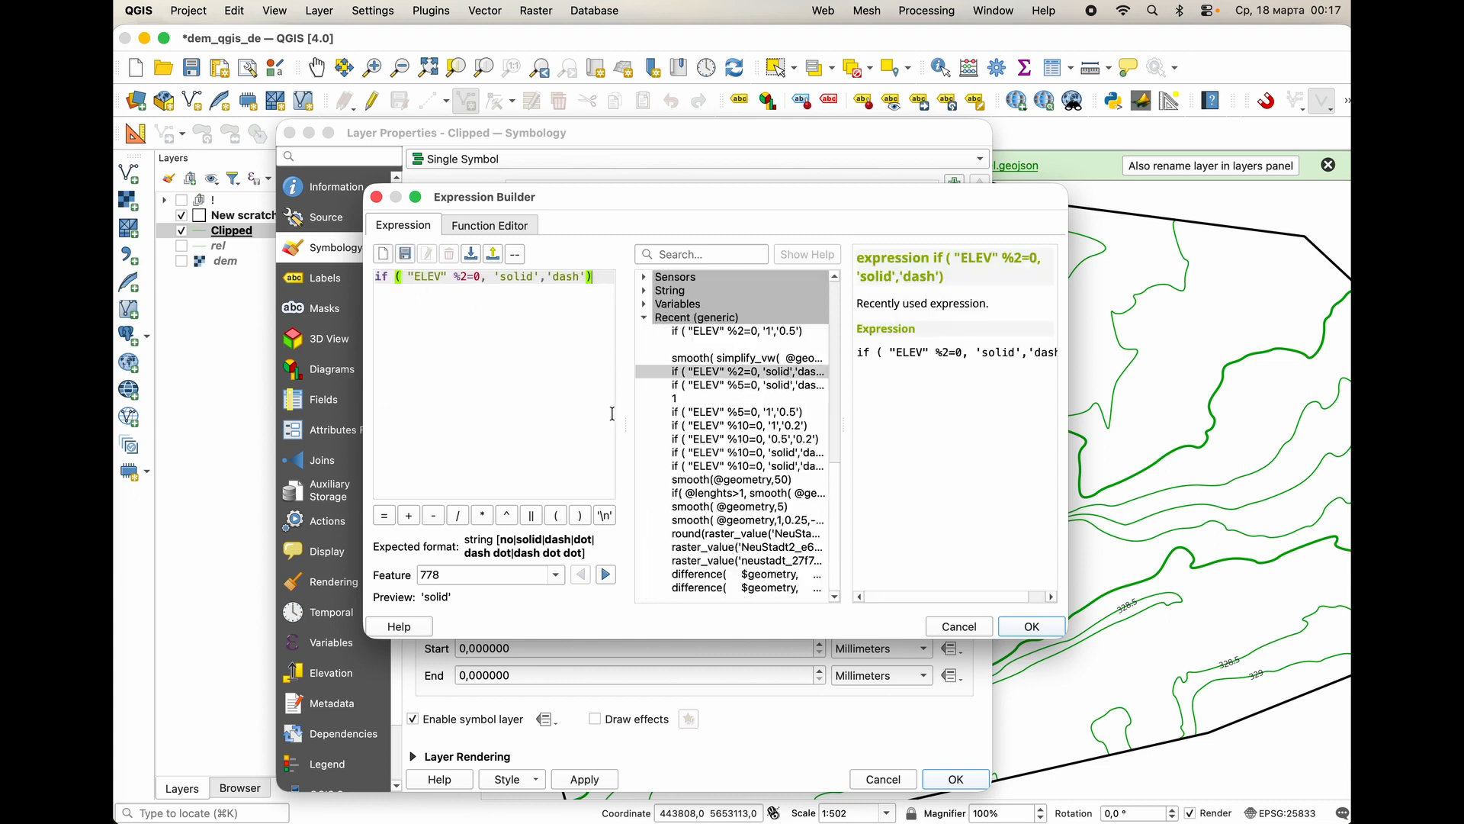
left_click(1032, 629)
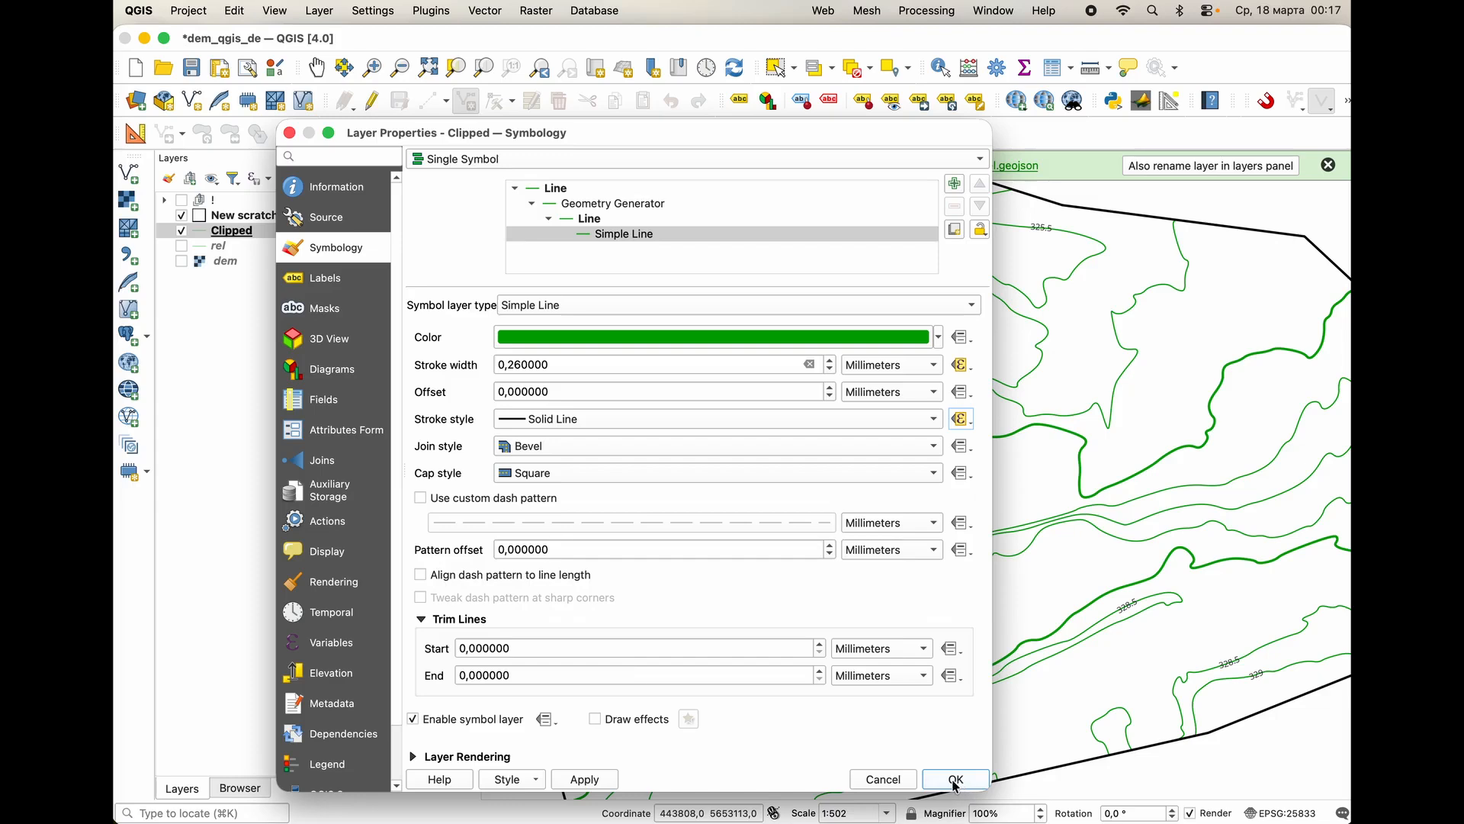
left_click(604, 781)
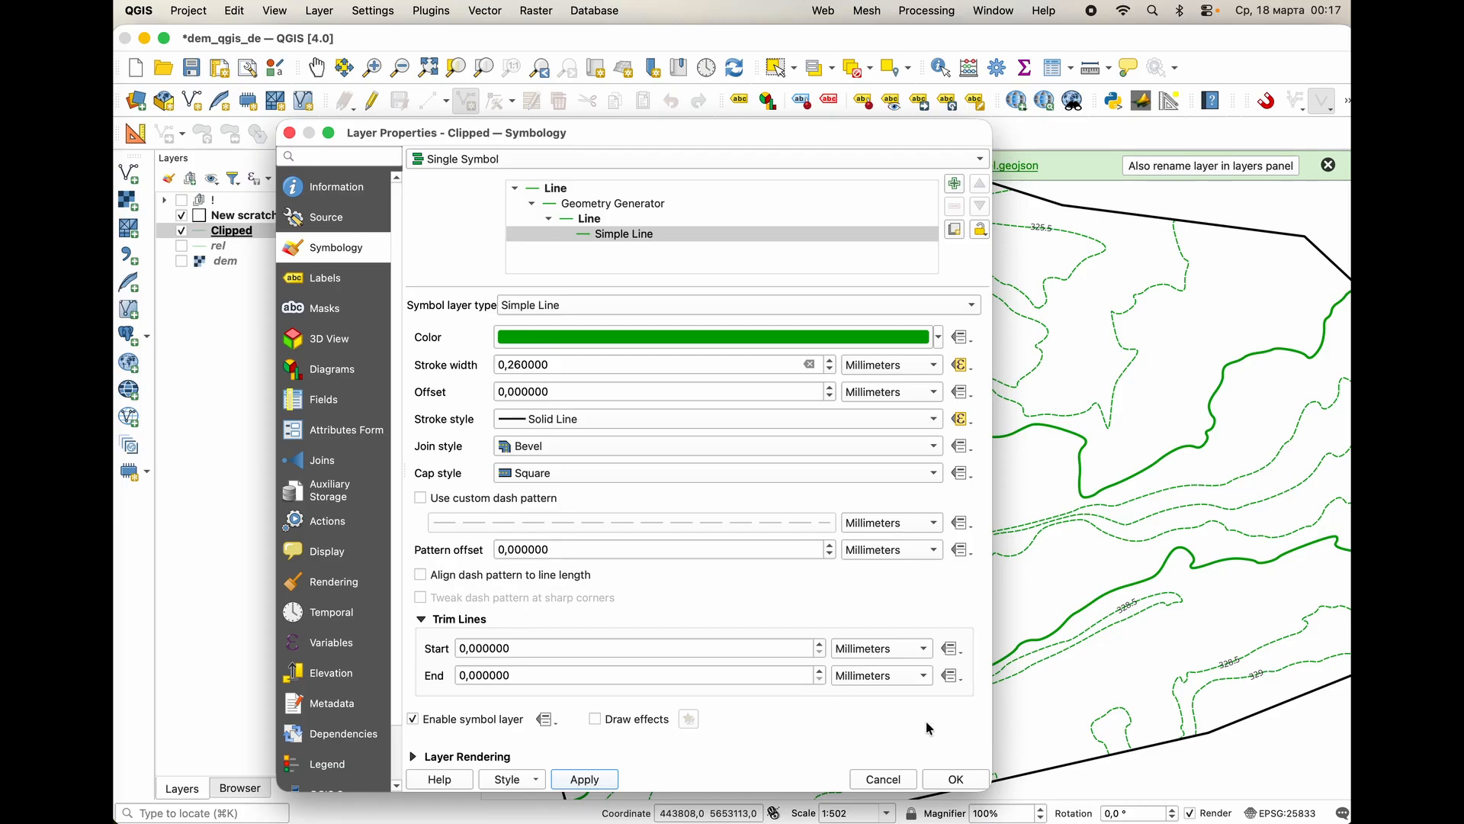
left_click(956, 780)
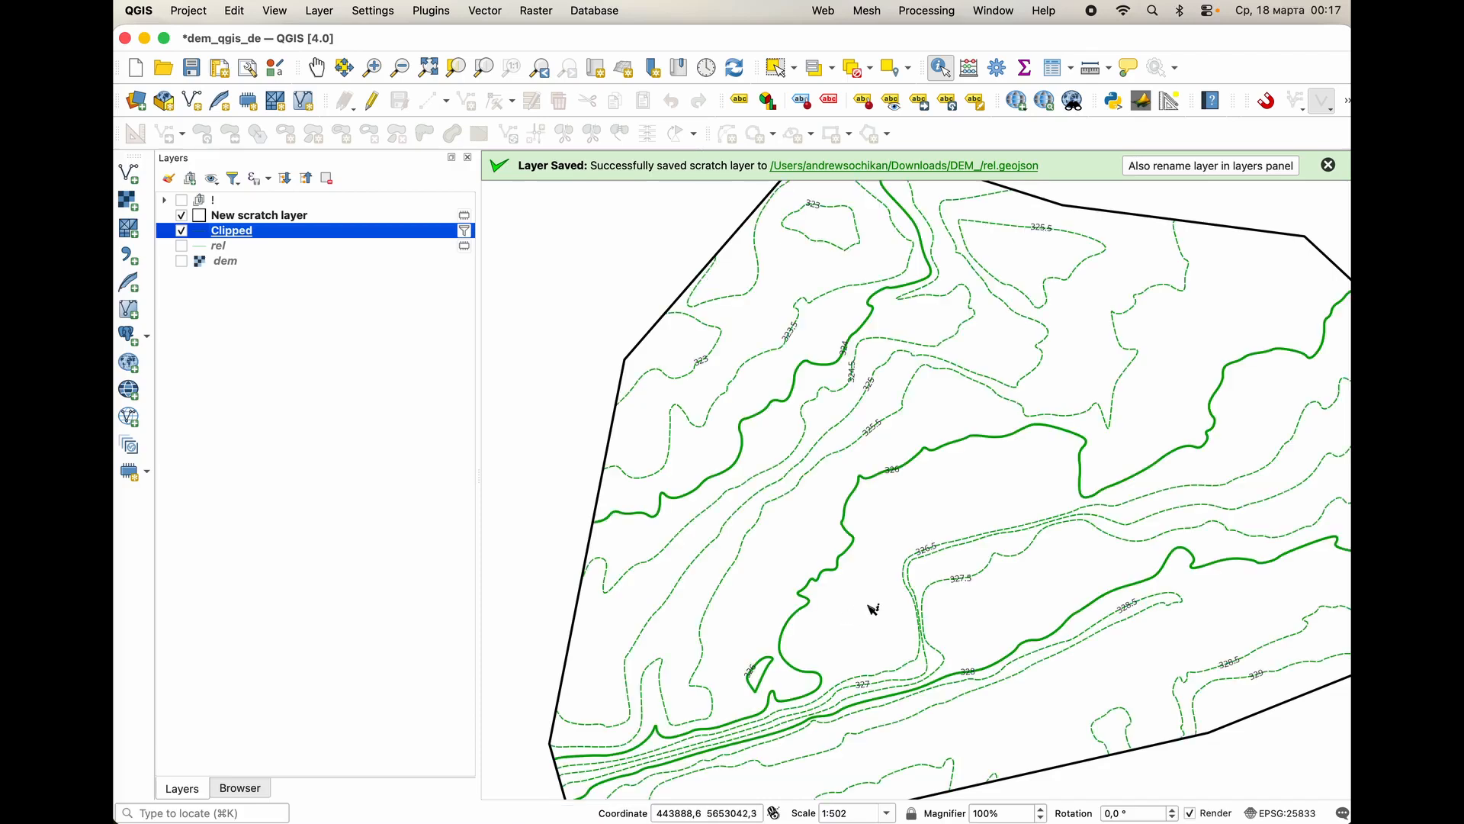
scroll(852, 605, "down", 1)
middle_click_drag(889, 591, 805, 570)
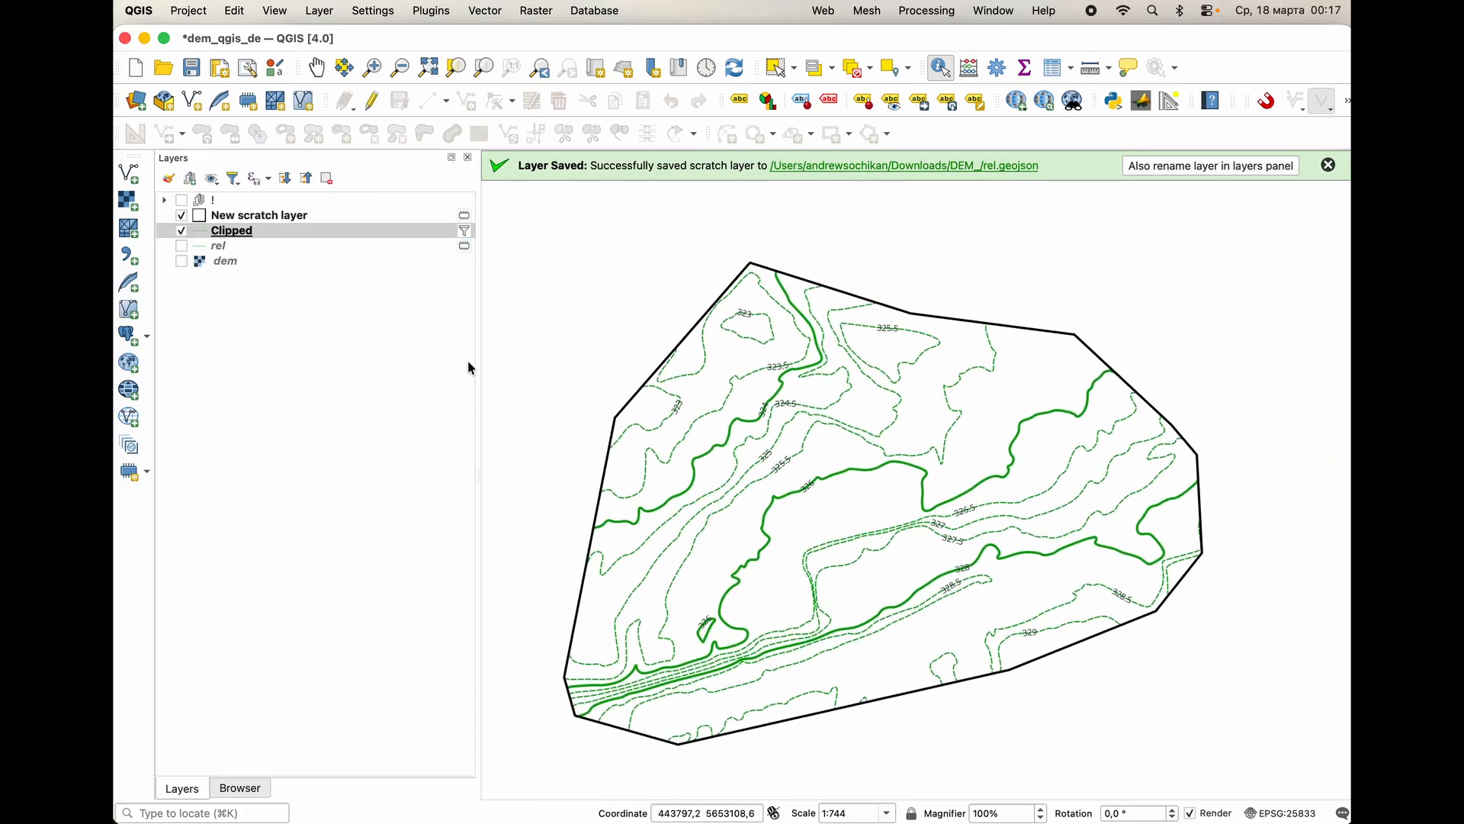
Mask the Clipped layer's contour line symbol with the Clipped label mask, apply it, and close the layer properties.
left_click(229, 232)
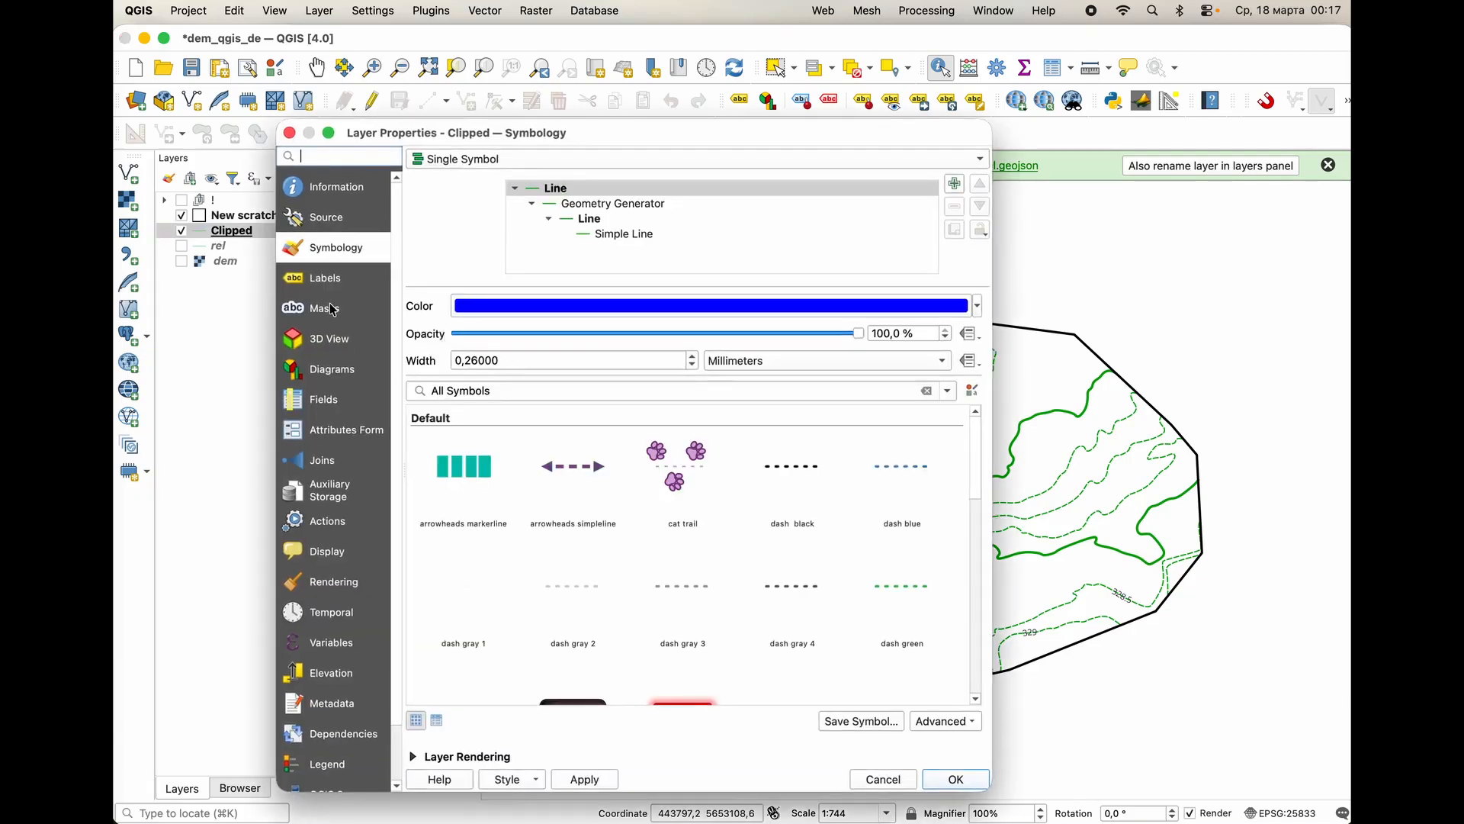
left_click(332, 309)
left_click(467, 209)
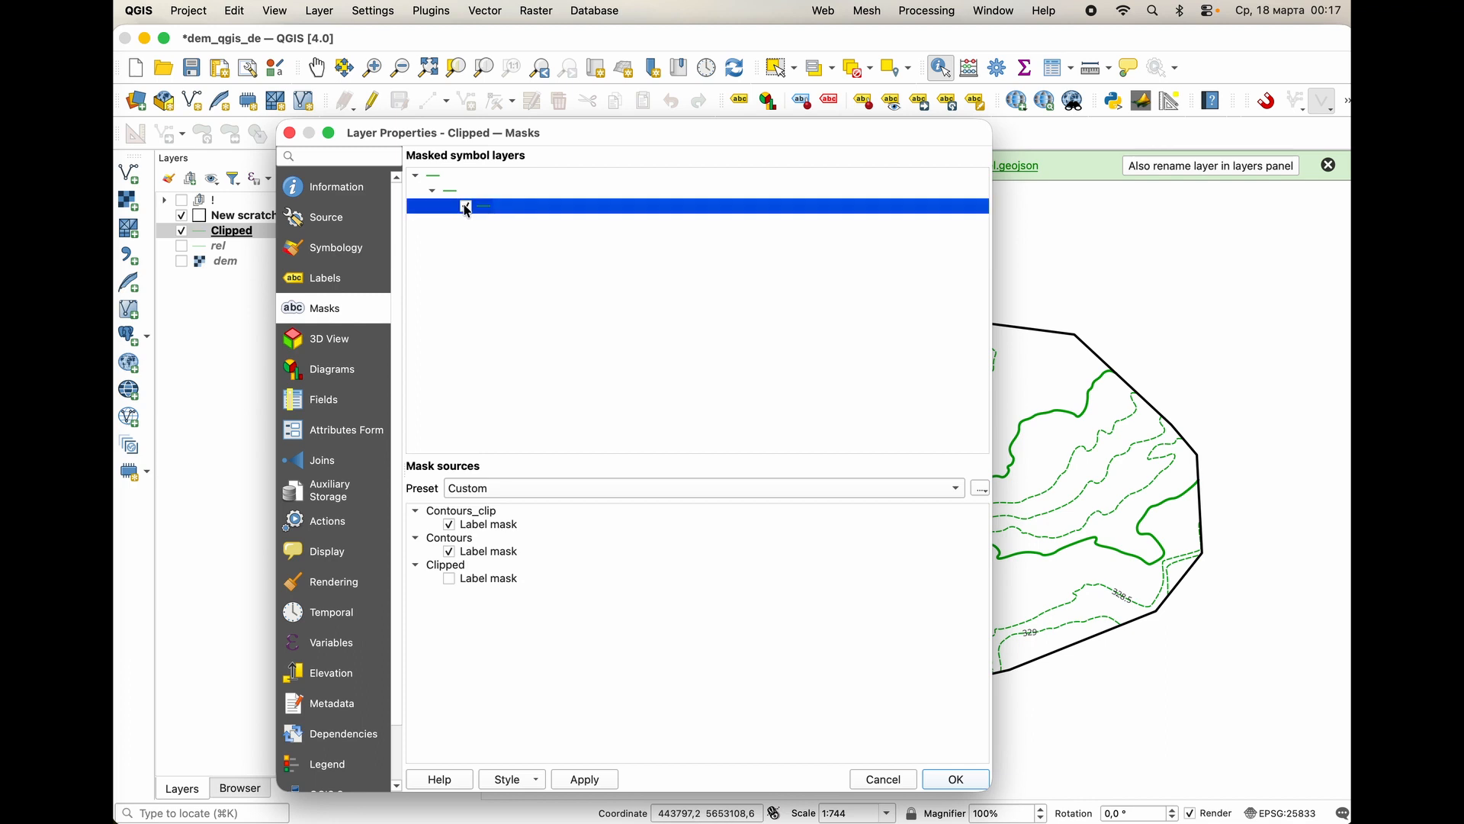
left_click(449, 578)
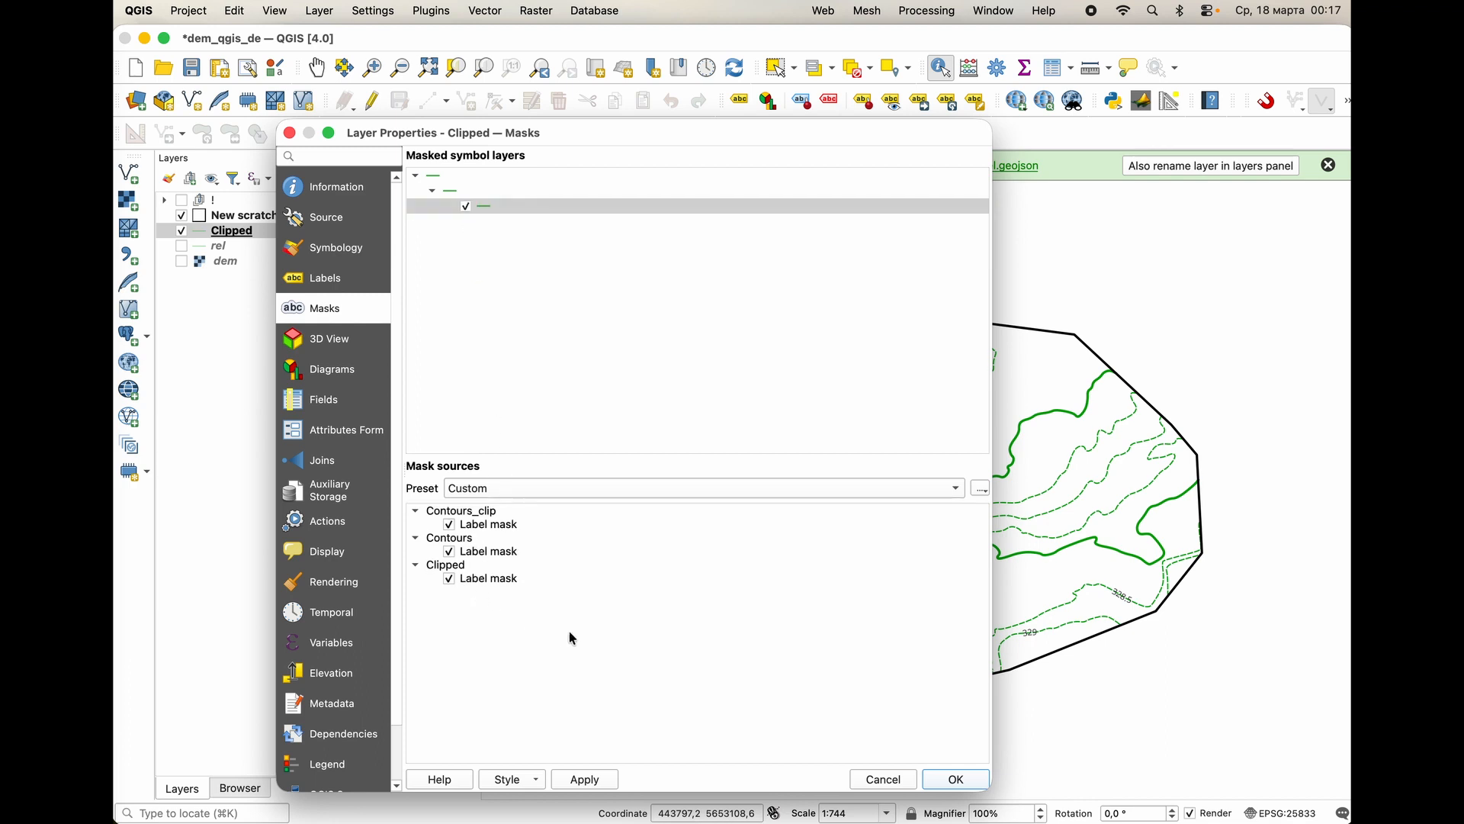
left_click(592, 788)
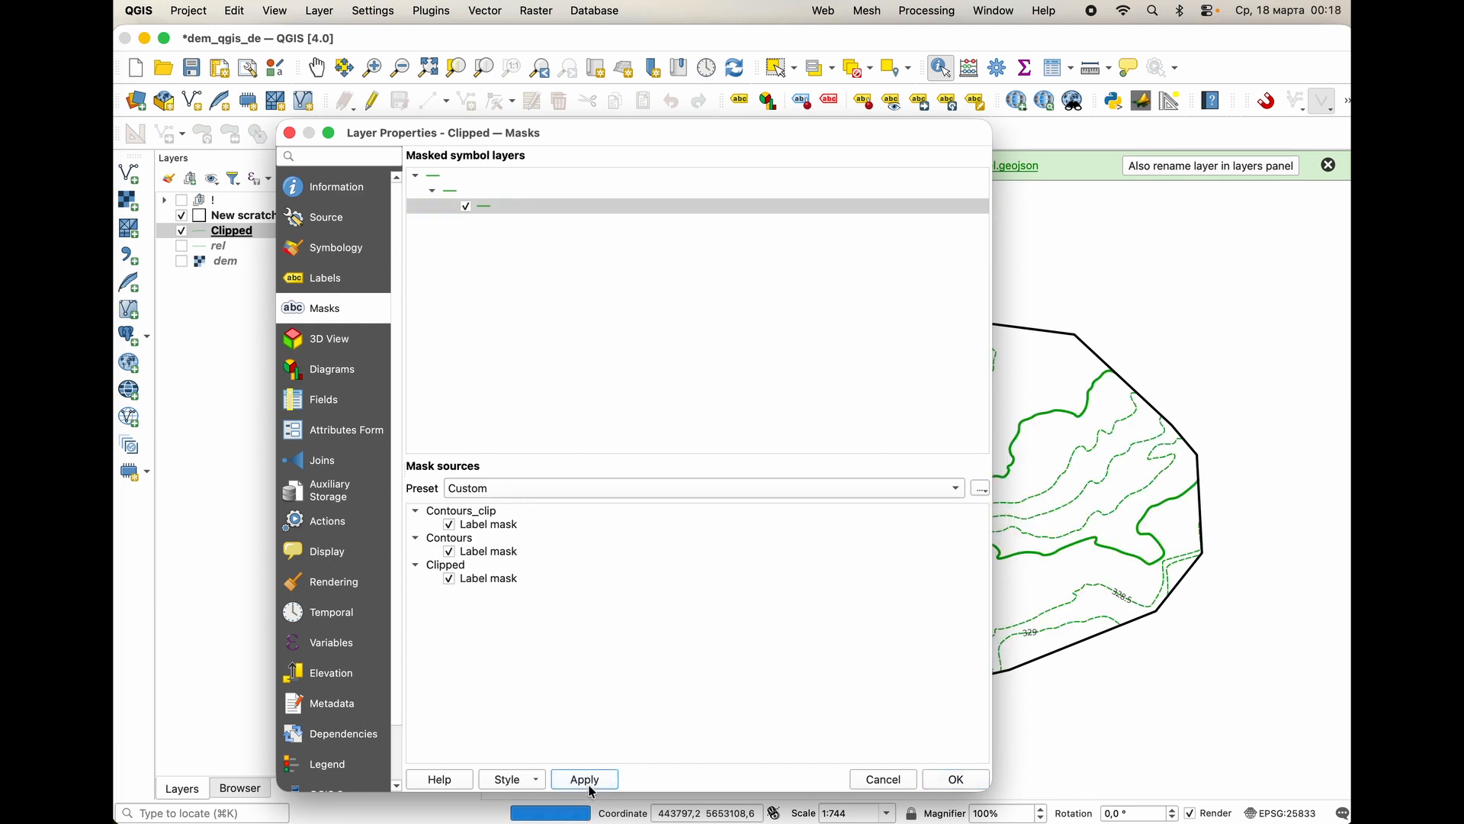
left_click(957, 781)
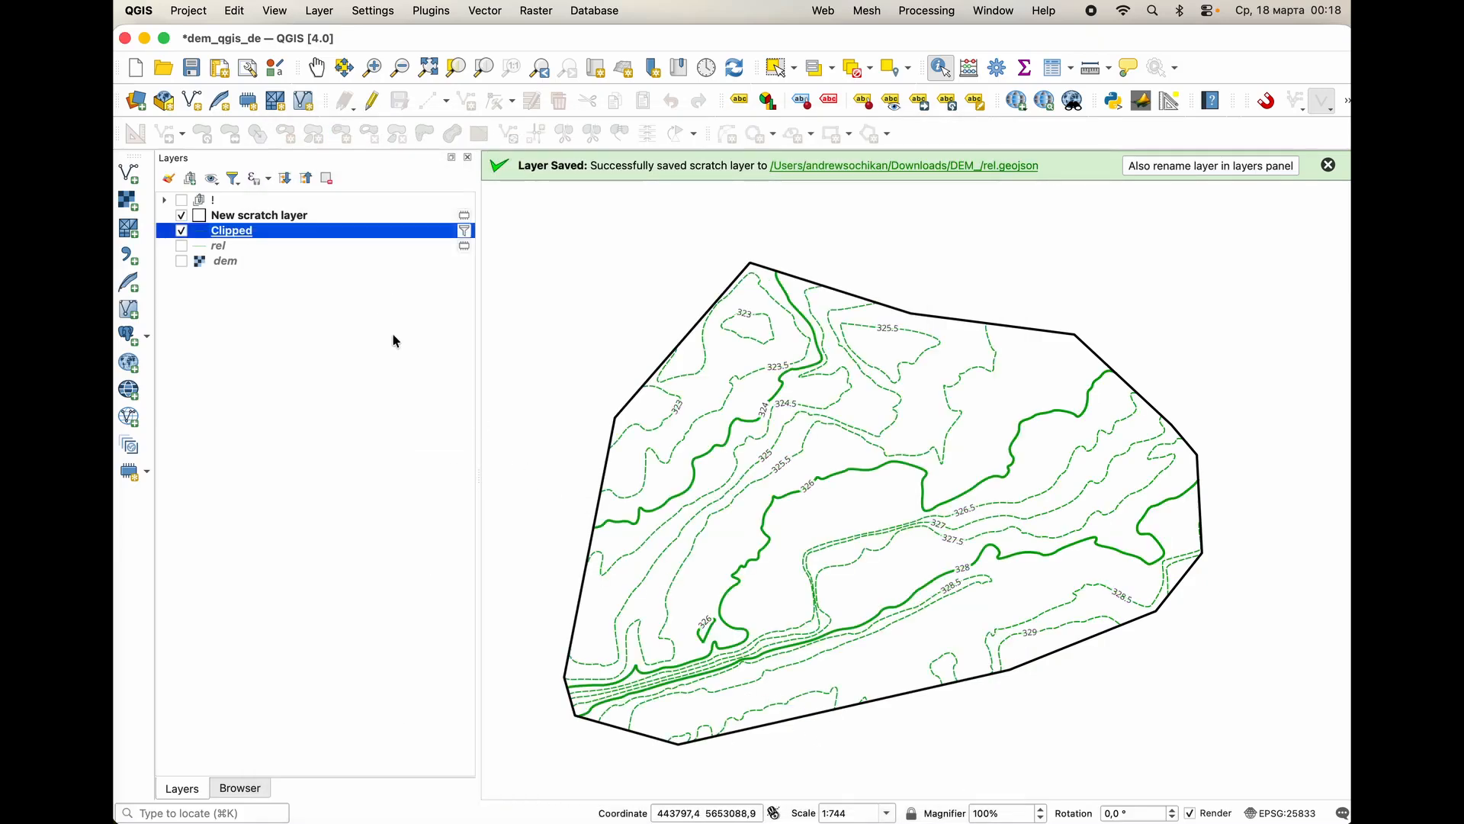
Create a new empty print layout titled 111.
left_click(248, 70)
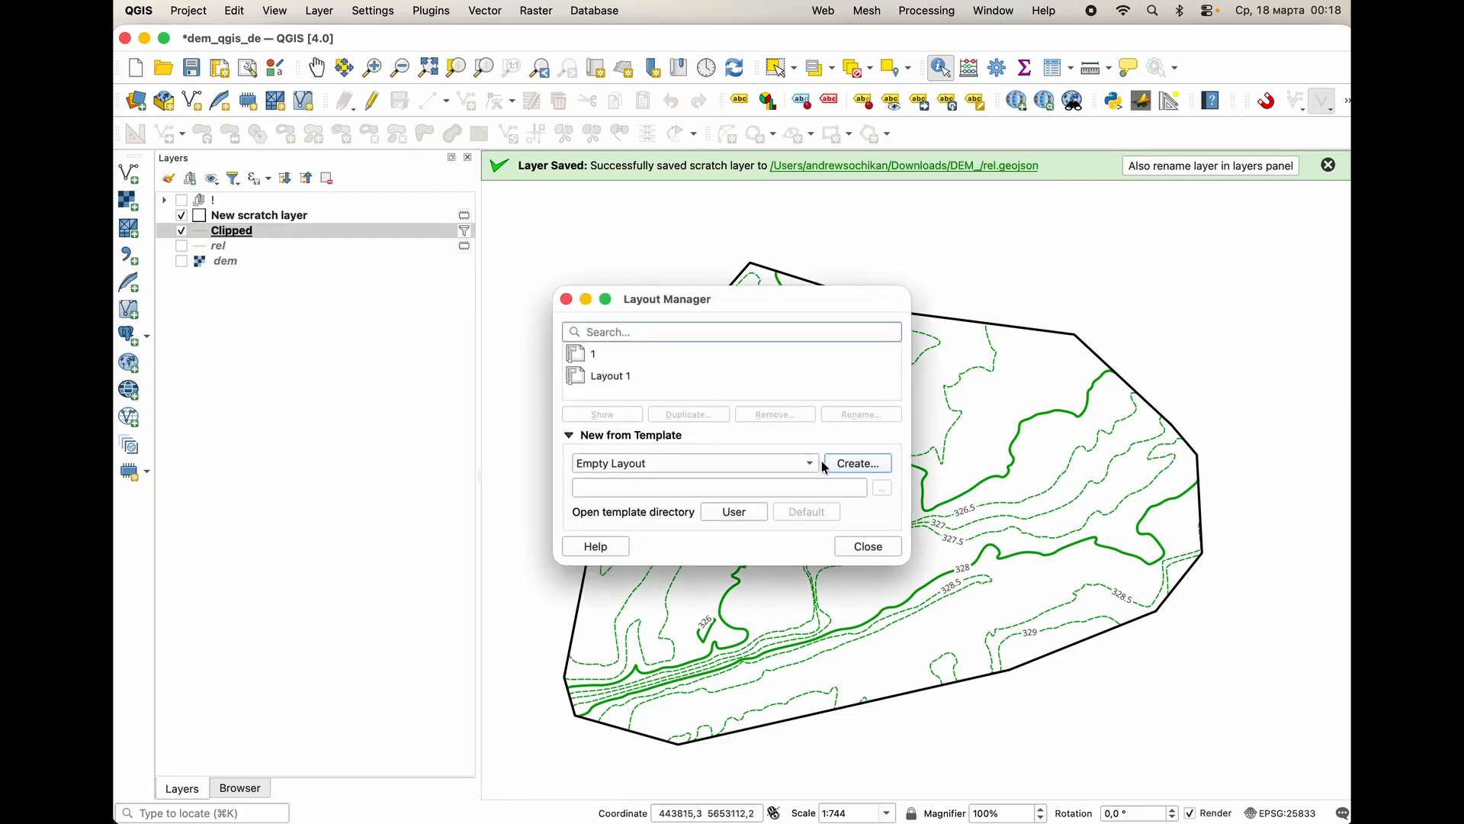
left_click(844, 465)
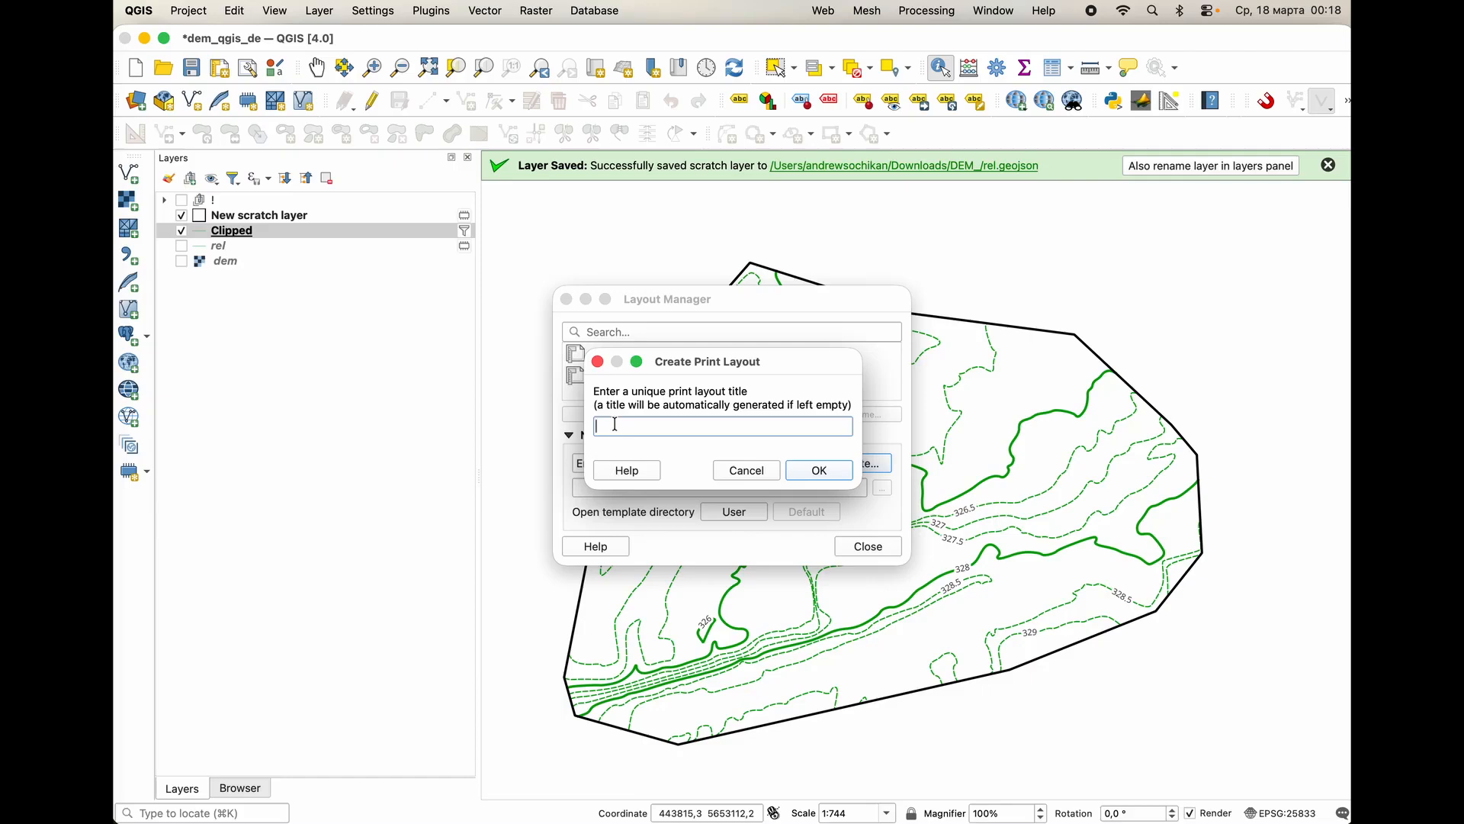
type("111")
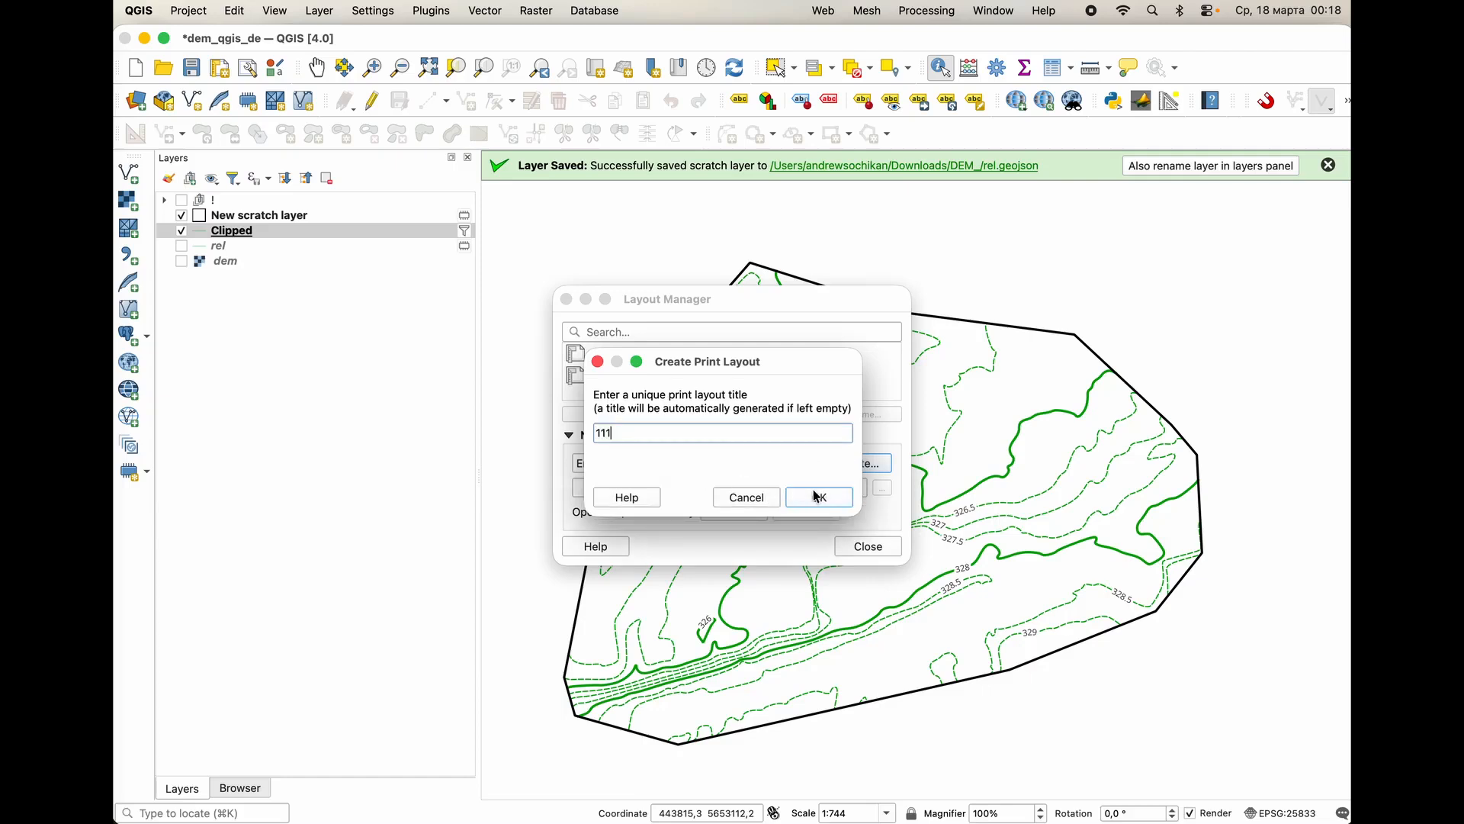
left_click(818, 497)
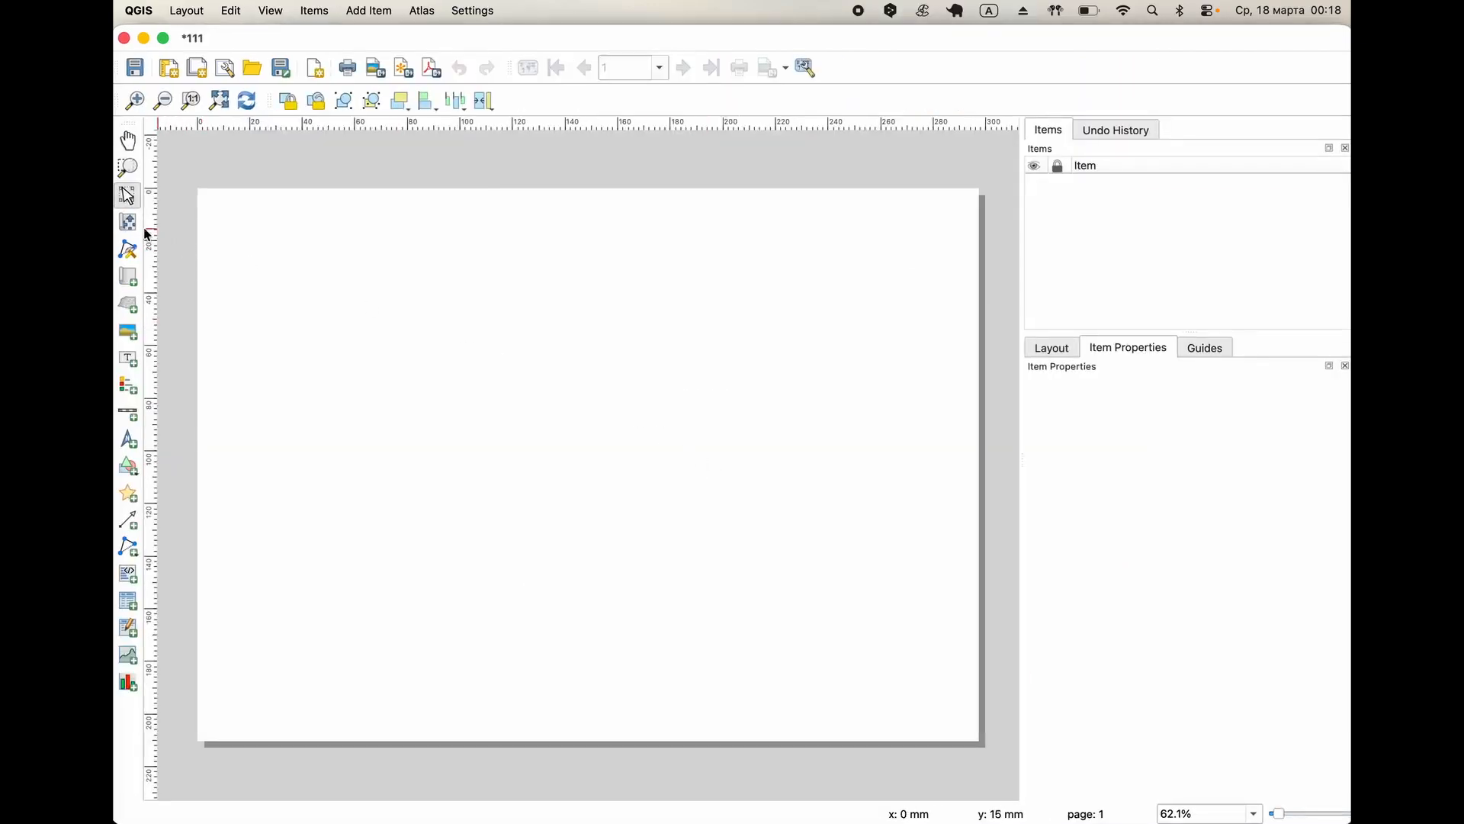
Add a map covering nearly the whole page, then enlarge its content and shift it to centre the contour area.
left_click(134, 285)
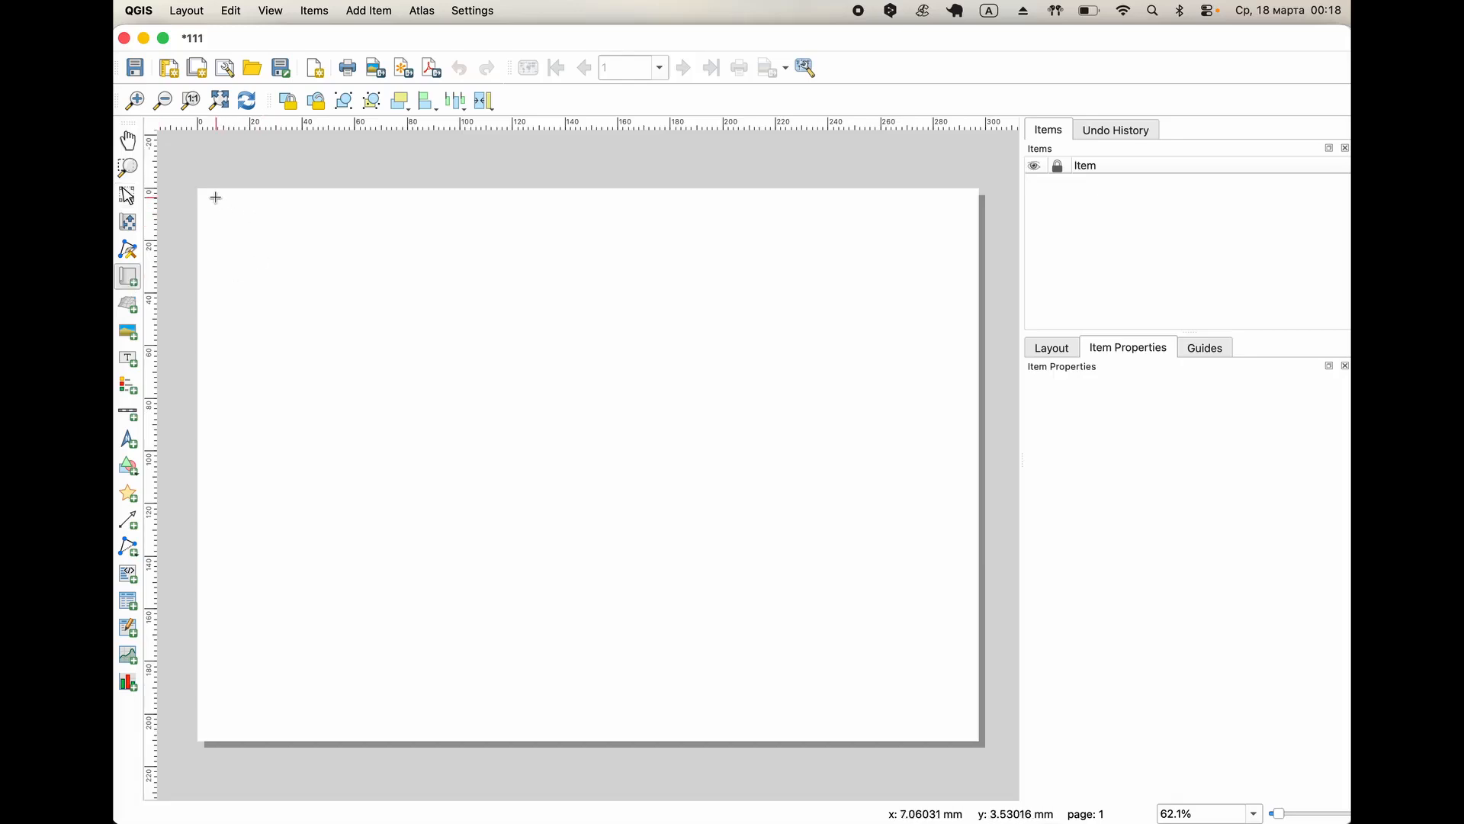
left_click_drag(206, 195, 969, 735)
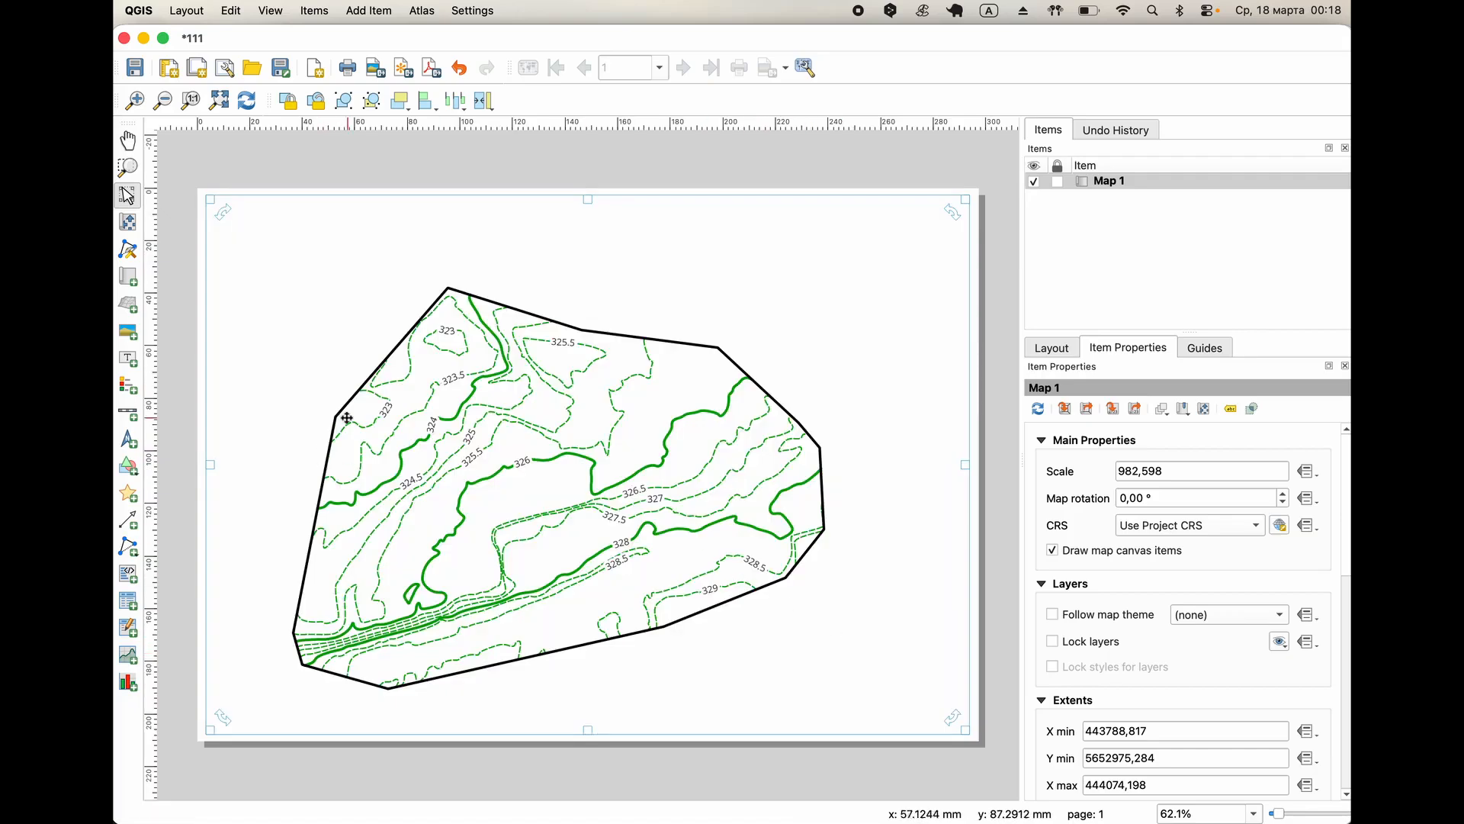
left_click(131, 224)
scroll(428, 418, "up", 1)
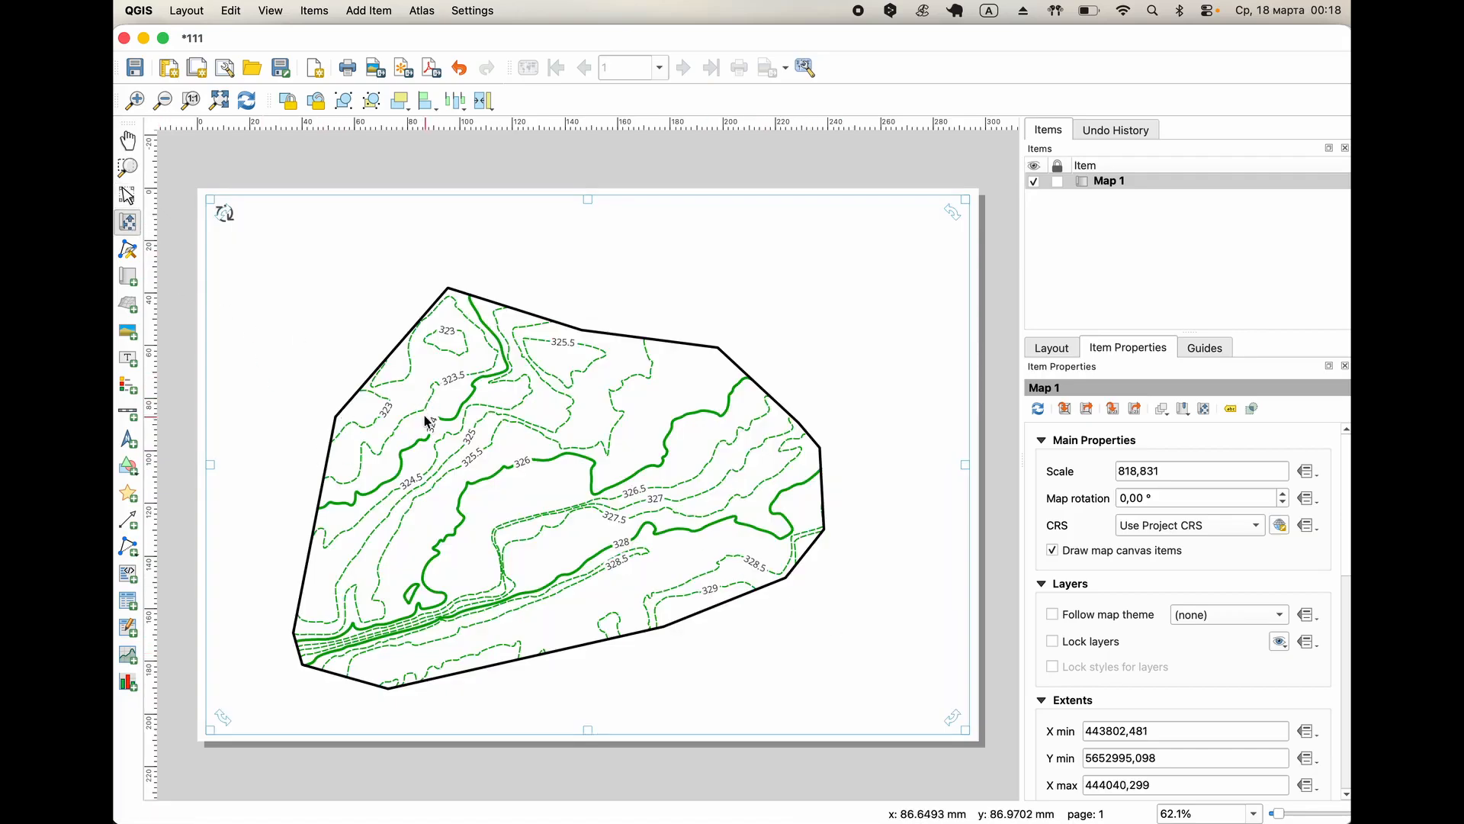
left_click_drag(447, 489, 471, 448)
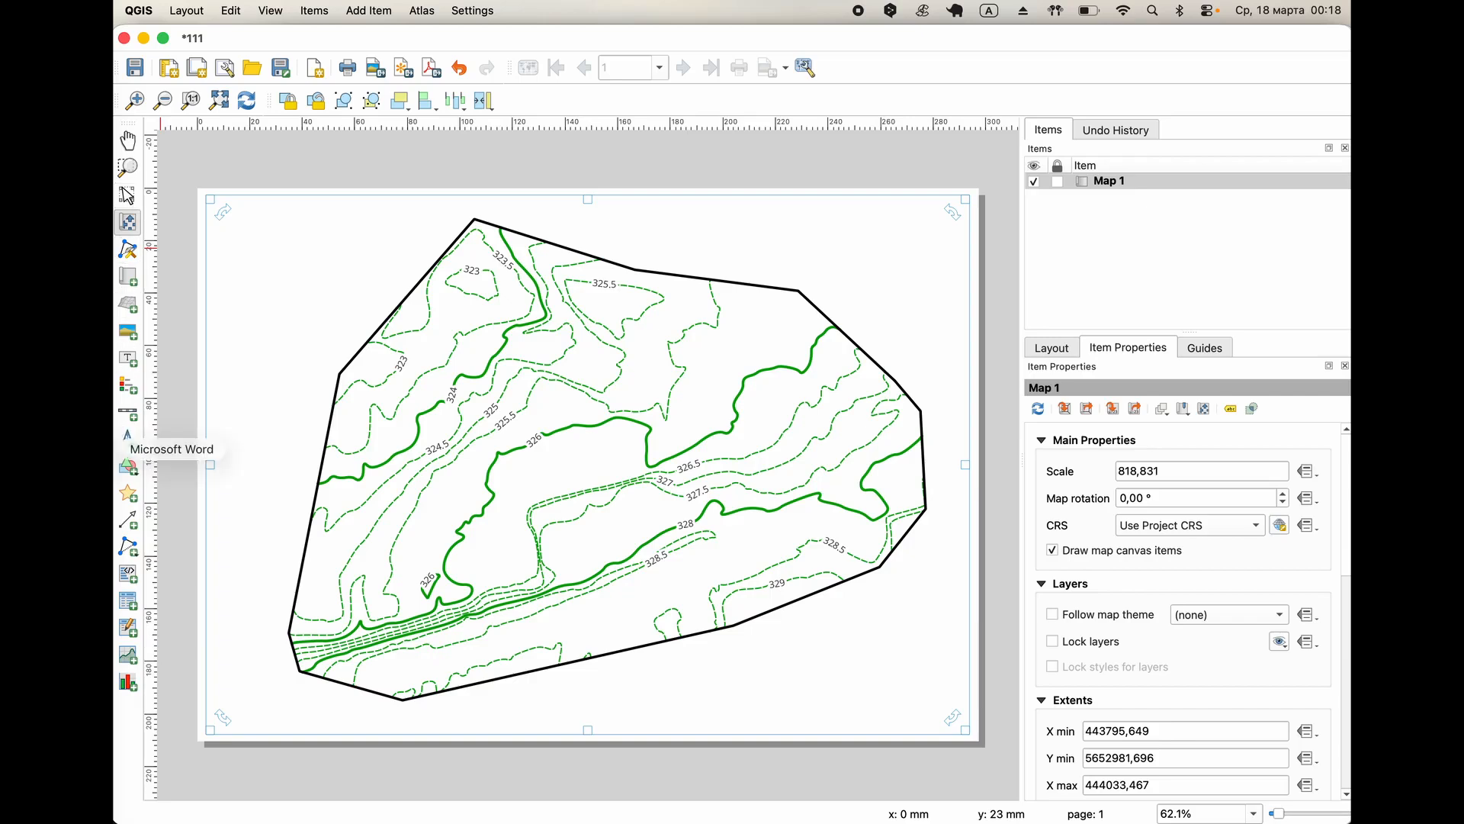
Add a scale bar for Map 1 and place it in the page's lower-right corner.
left_click(128, 413)
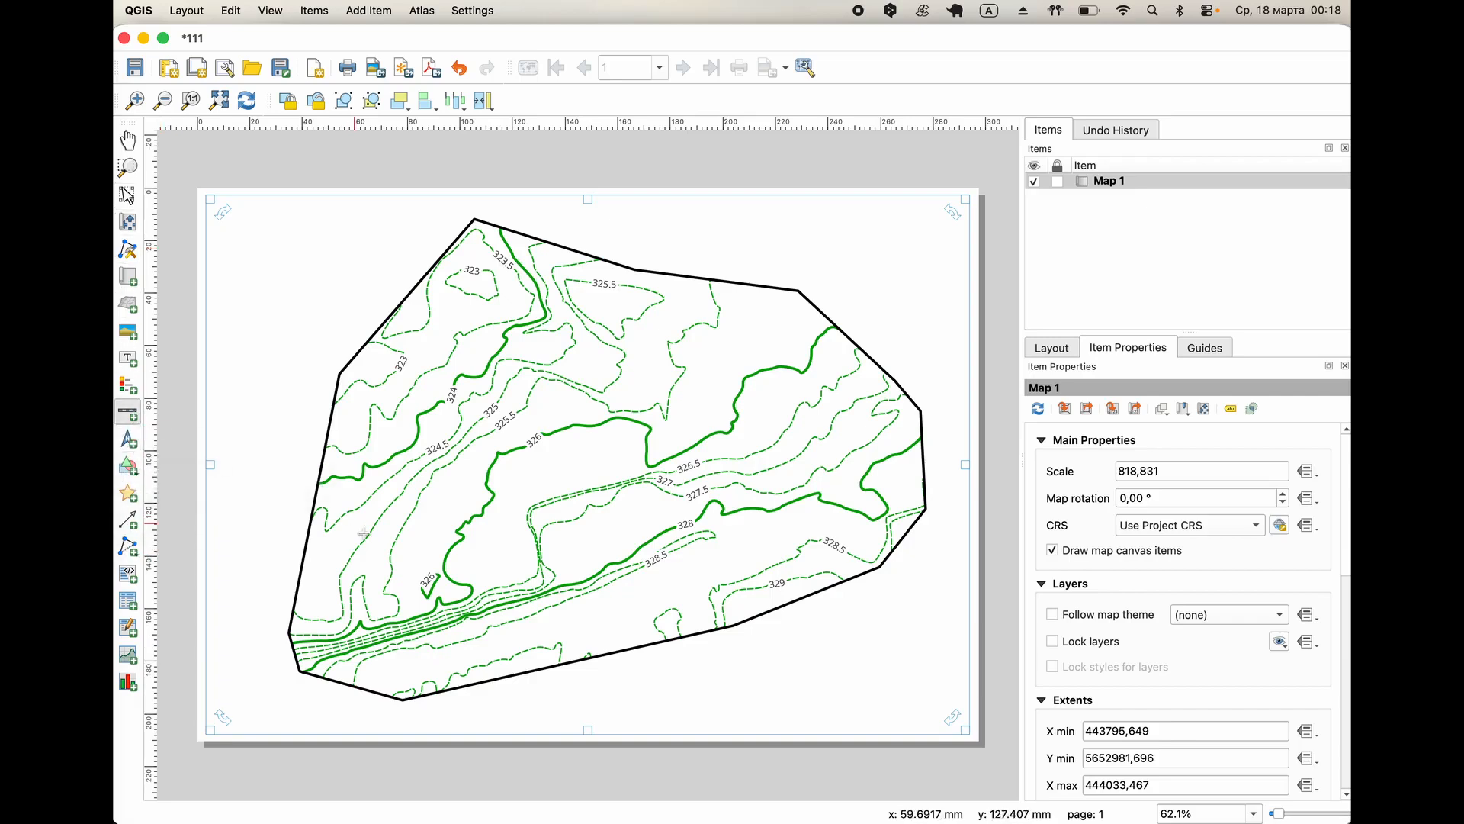
left_click_drag(745, 711, 942, 717)
left_click_drag(807, 720, 924, 701)
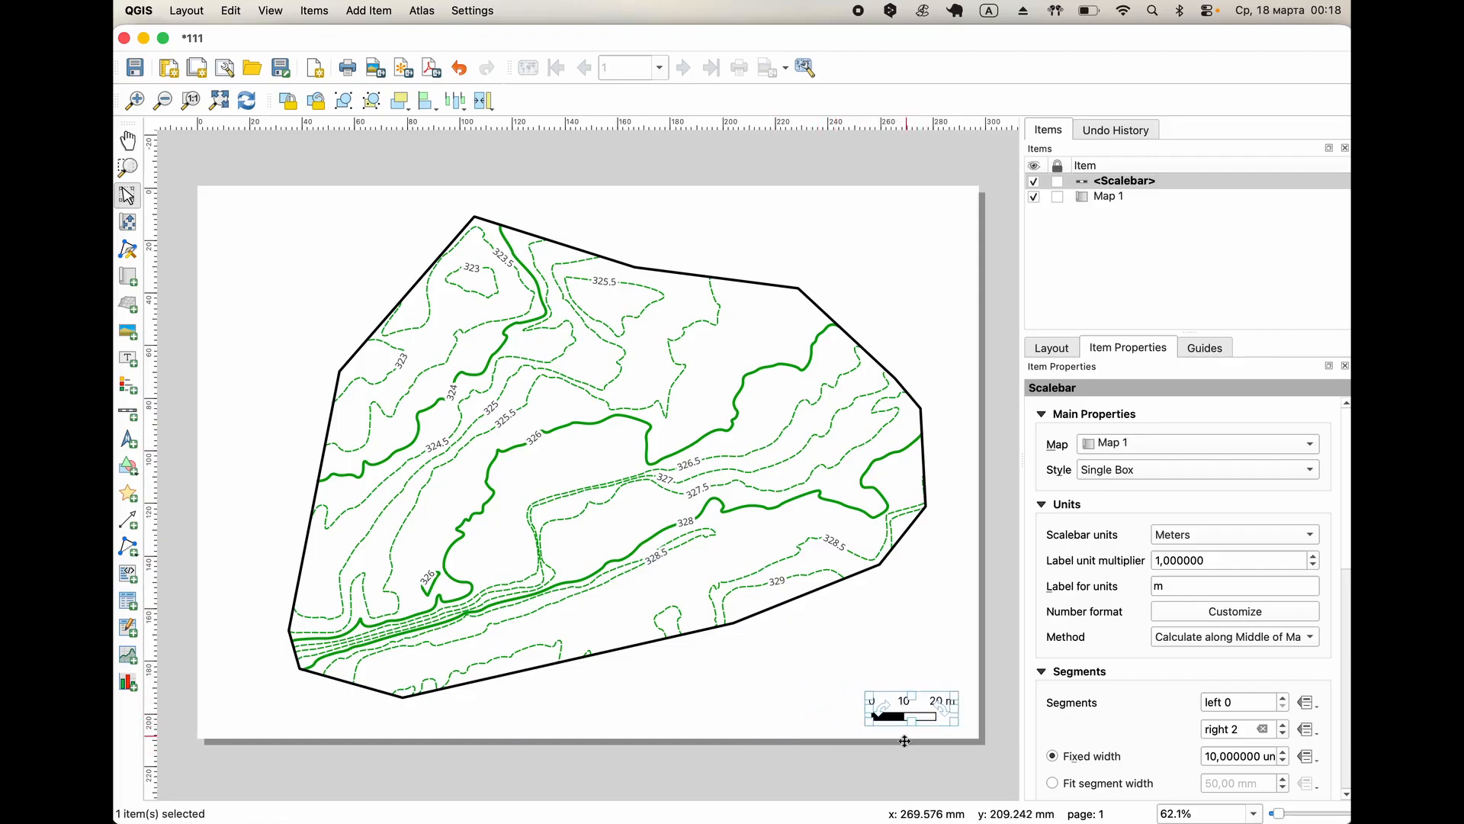
left_click(900, 775)
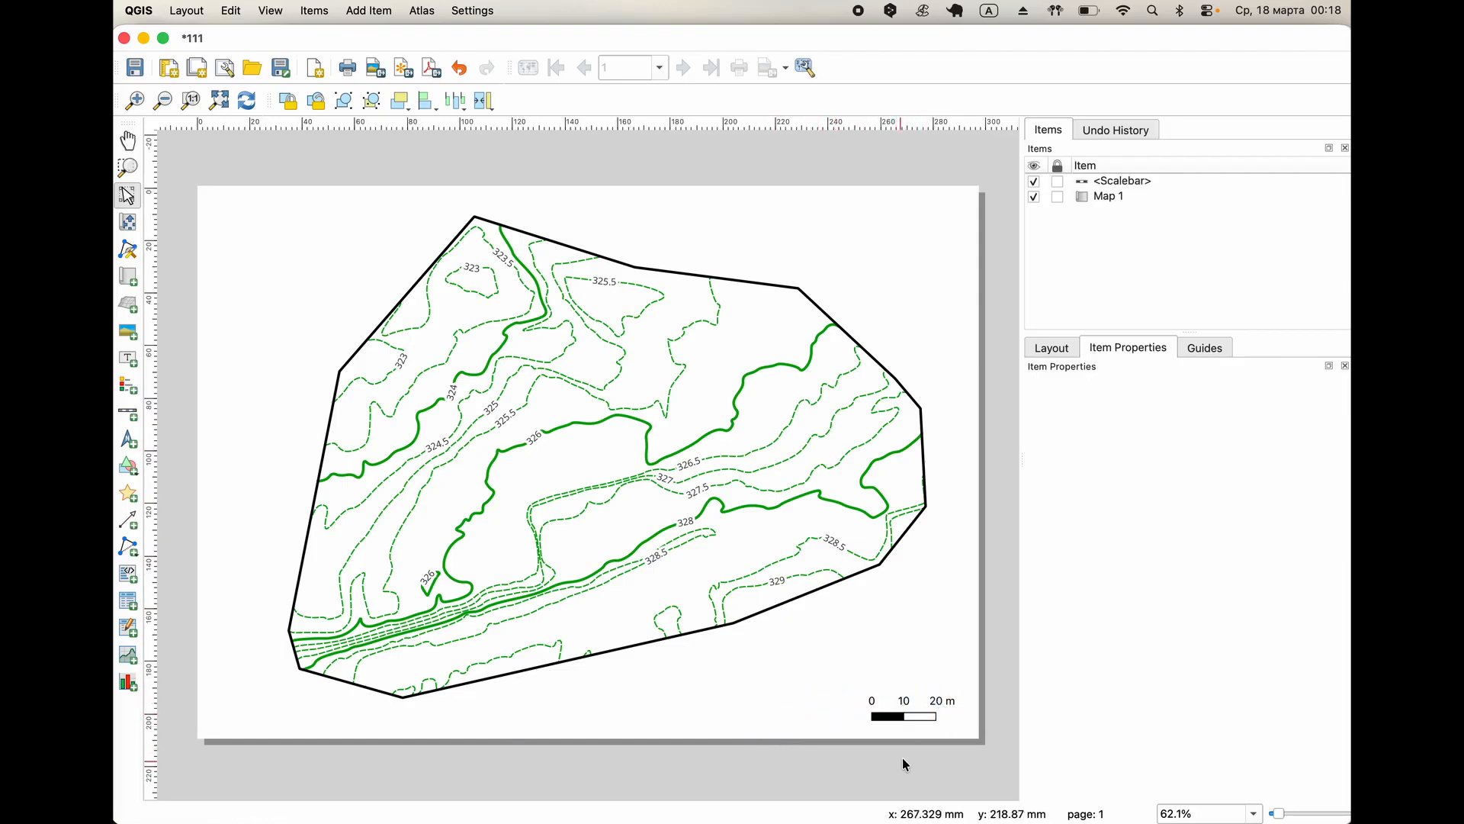
left_click(914, 714)
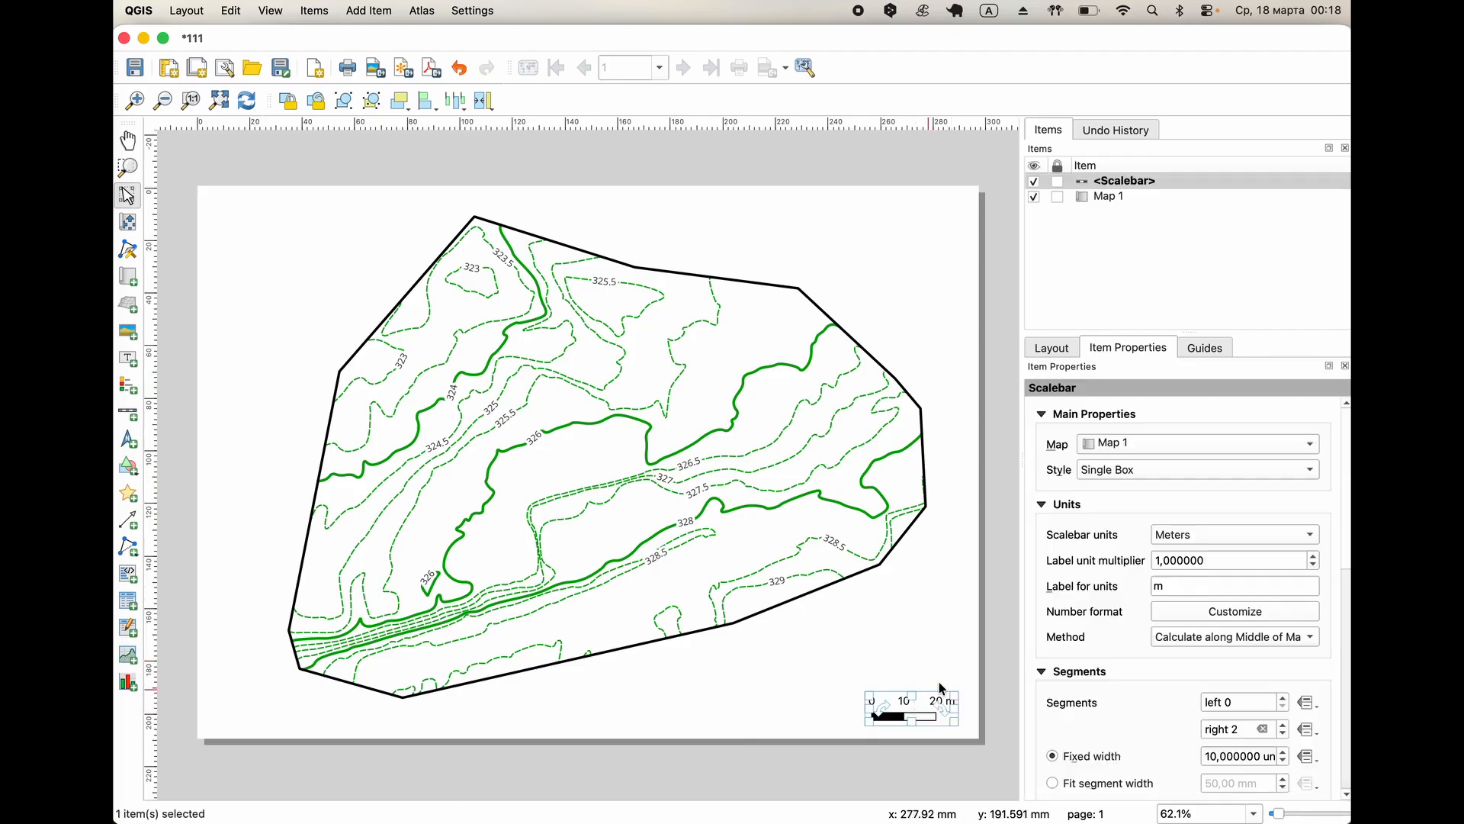
Set the scale of Map 1 to 1000.
left_click(1103, 198)
left_click(1183, 473)
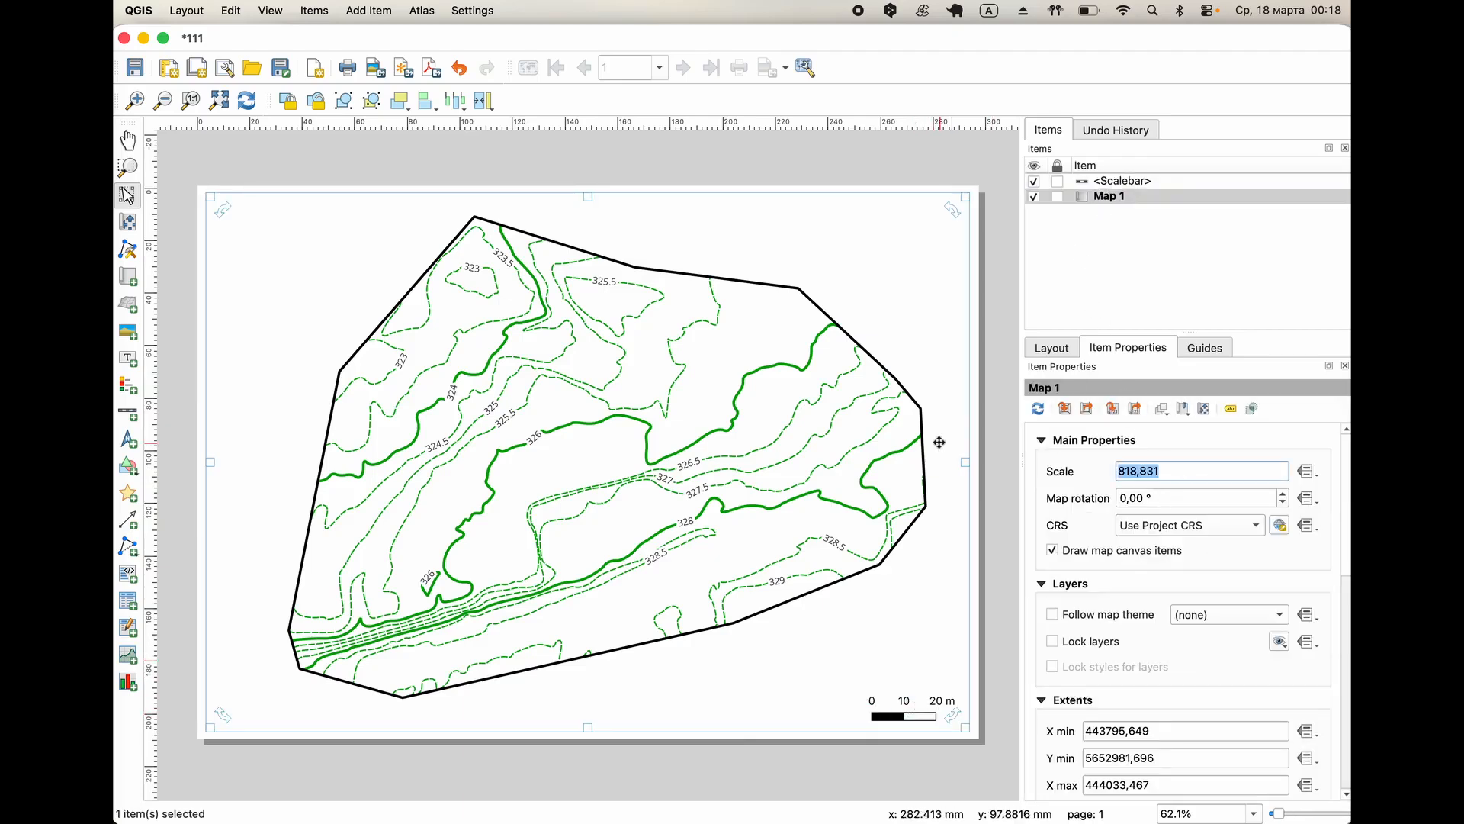
type("1000")
key("Return")
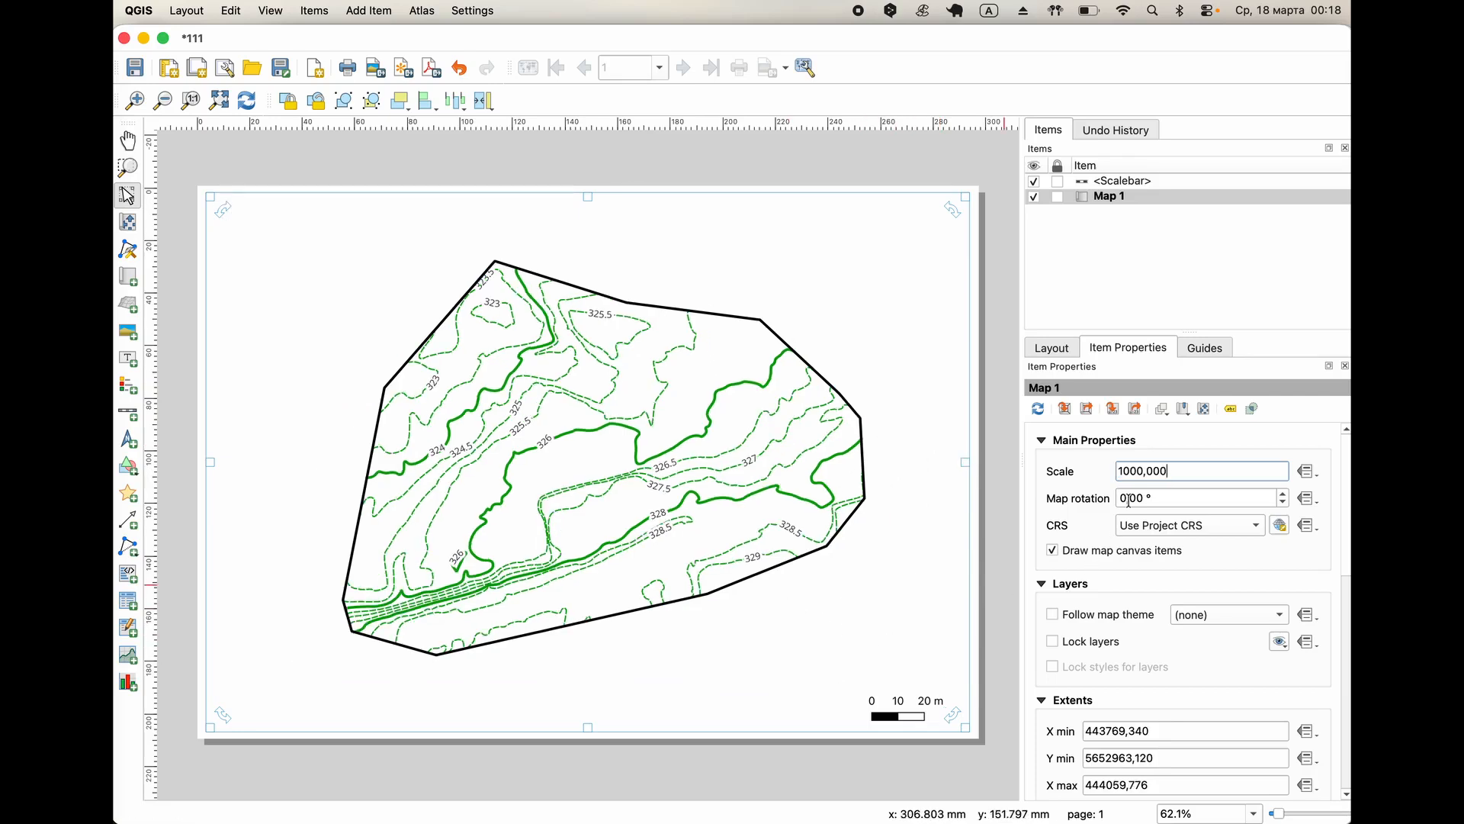
left_click(717, 790)
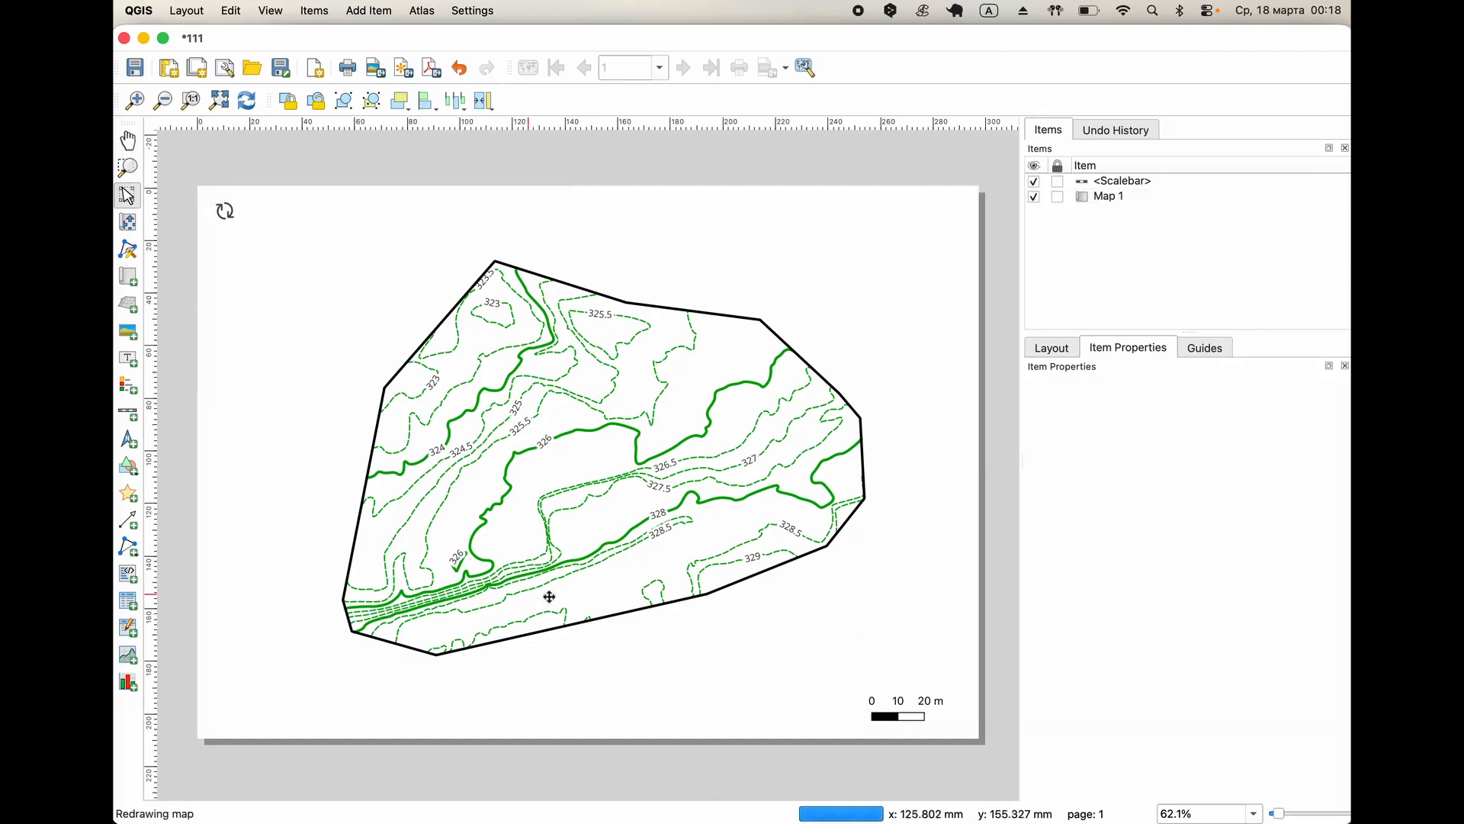
Enable a frame around Map 1 in the layout.
left_click(324, 374)
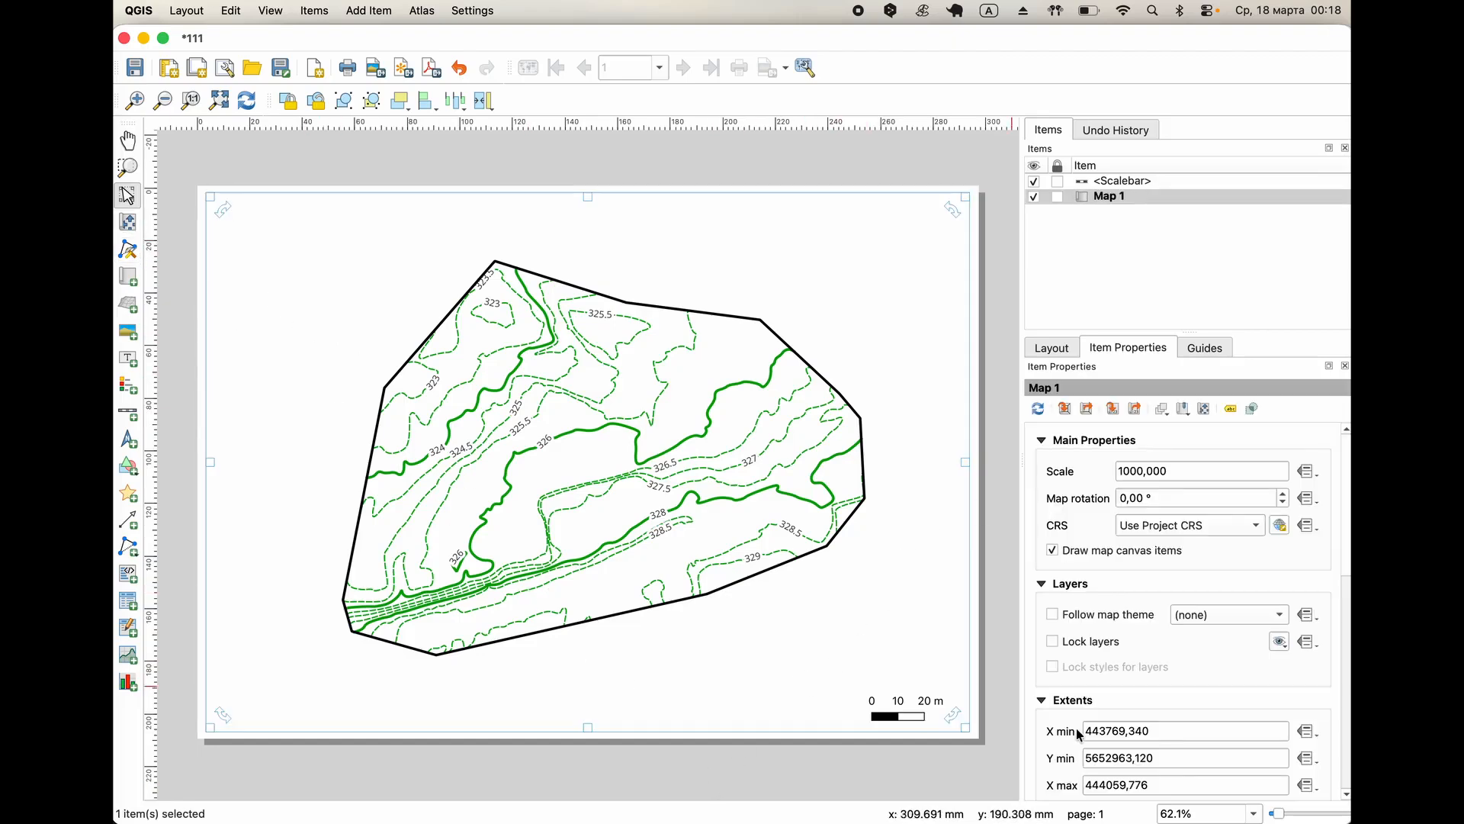
scroll(1053, 745, "down", 10)
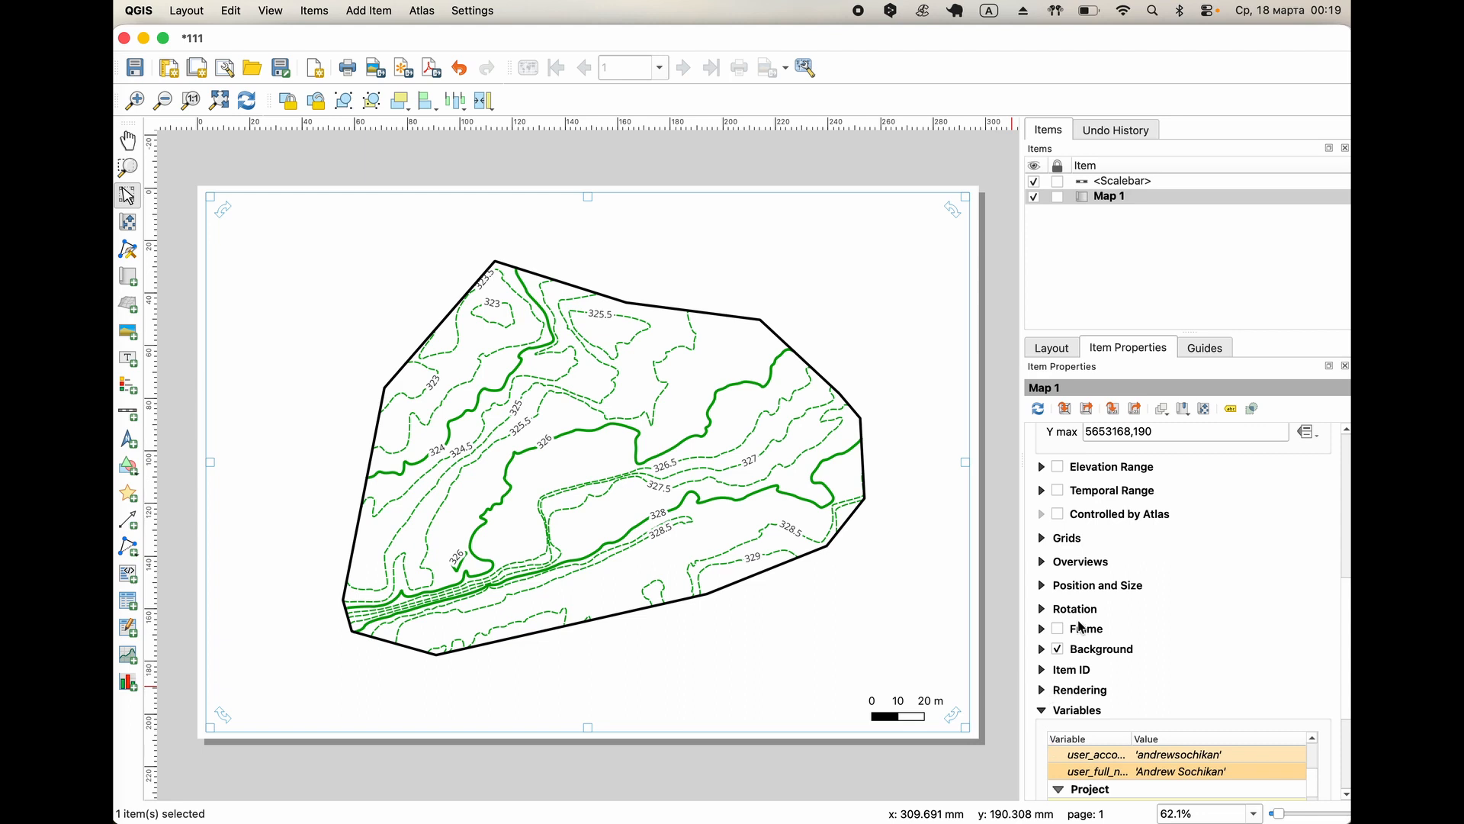
left_click(1058, 630)
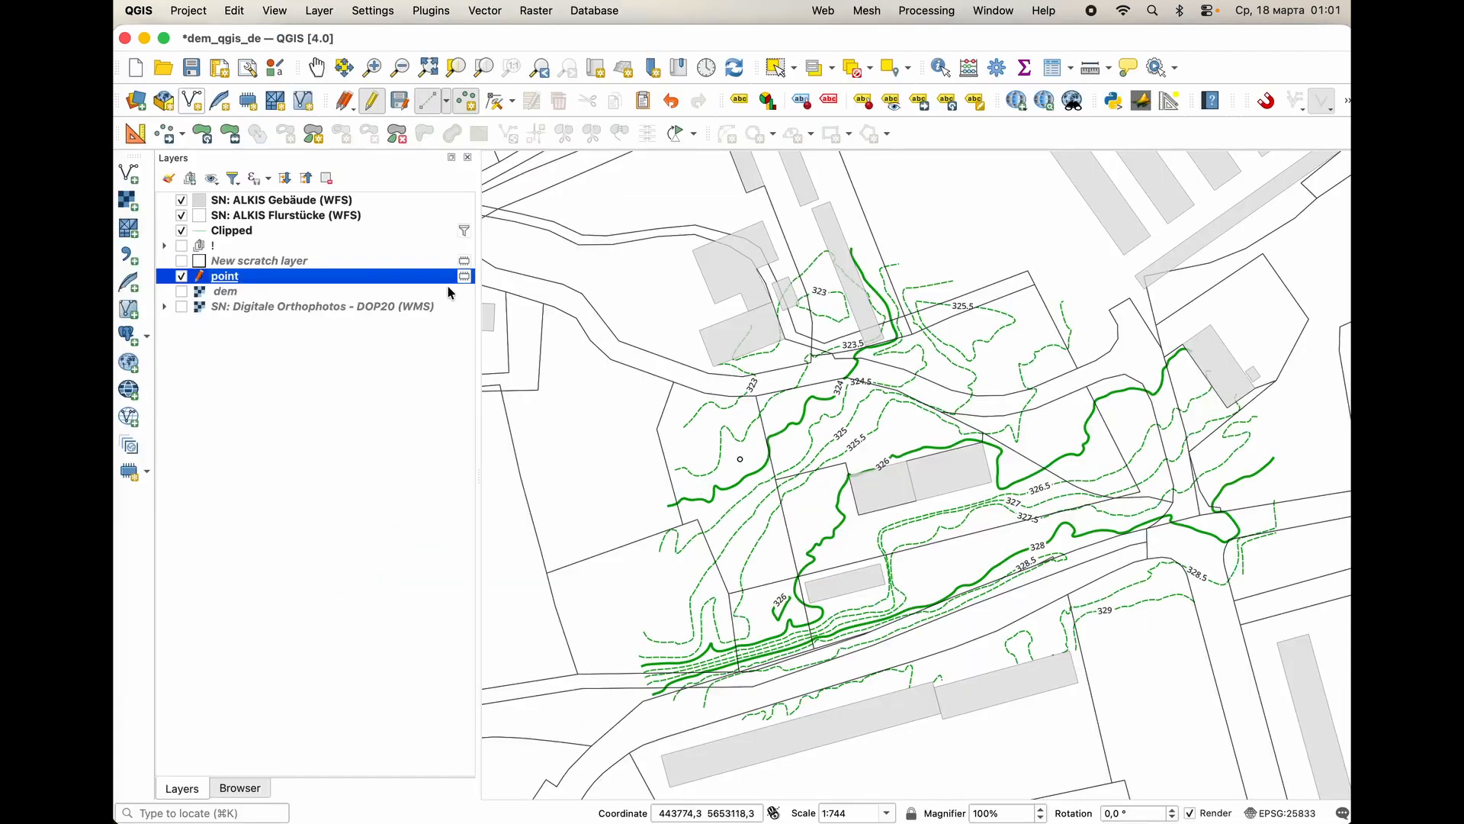
Add three spot heights to the point layer with prefilled z values: west and south of the central two-part building, and on the road north of it.
left_click(799, 515)
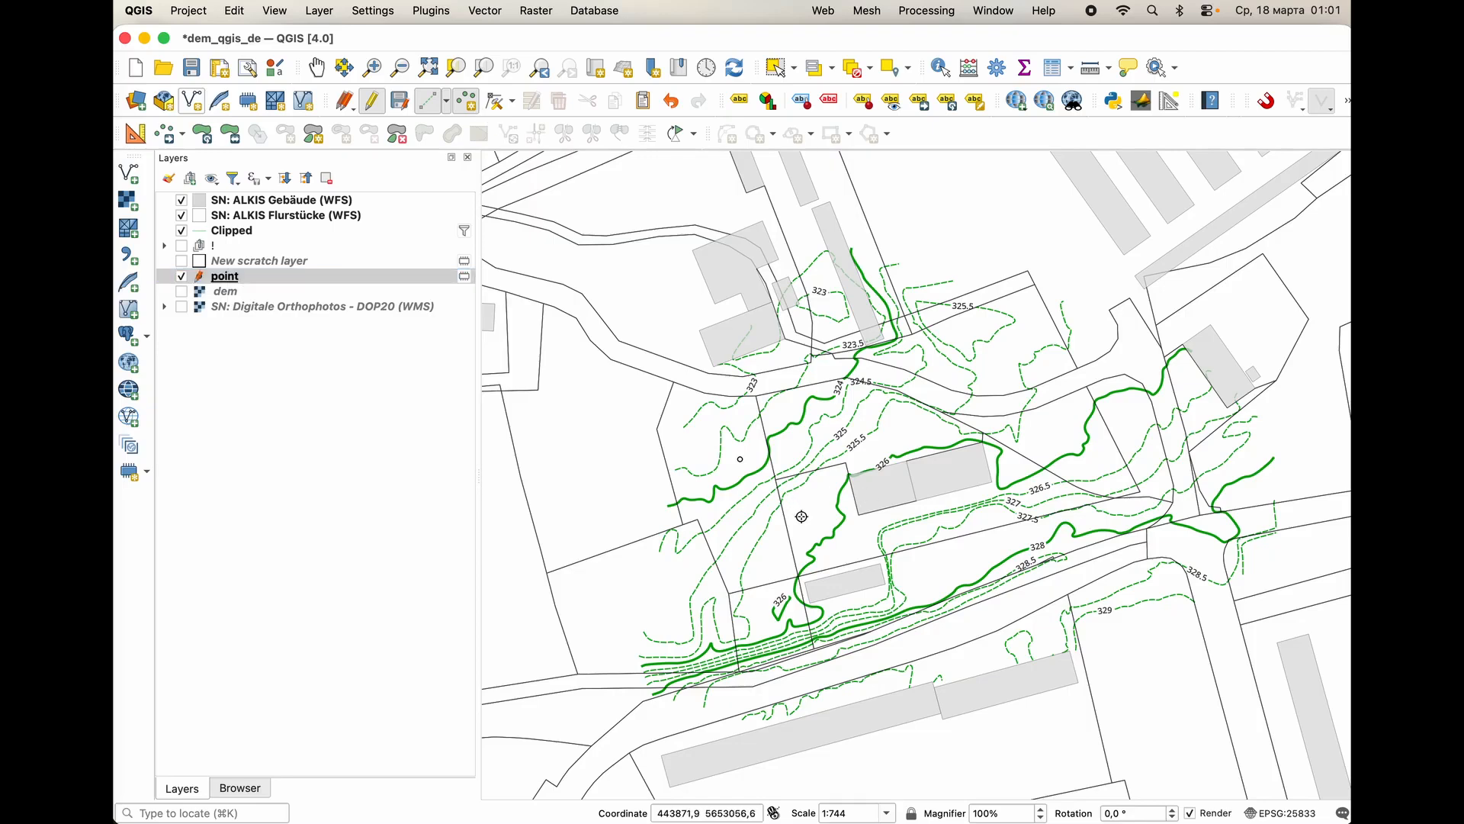
left_click(786, 498)
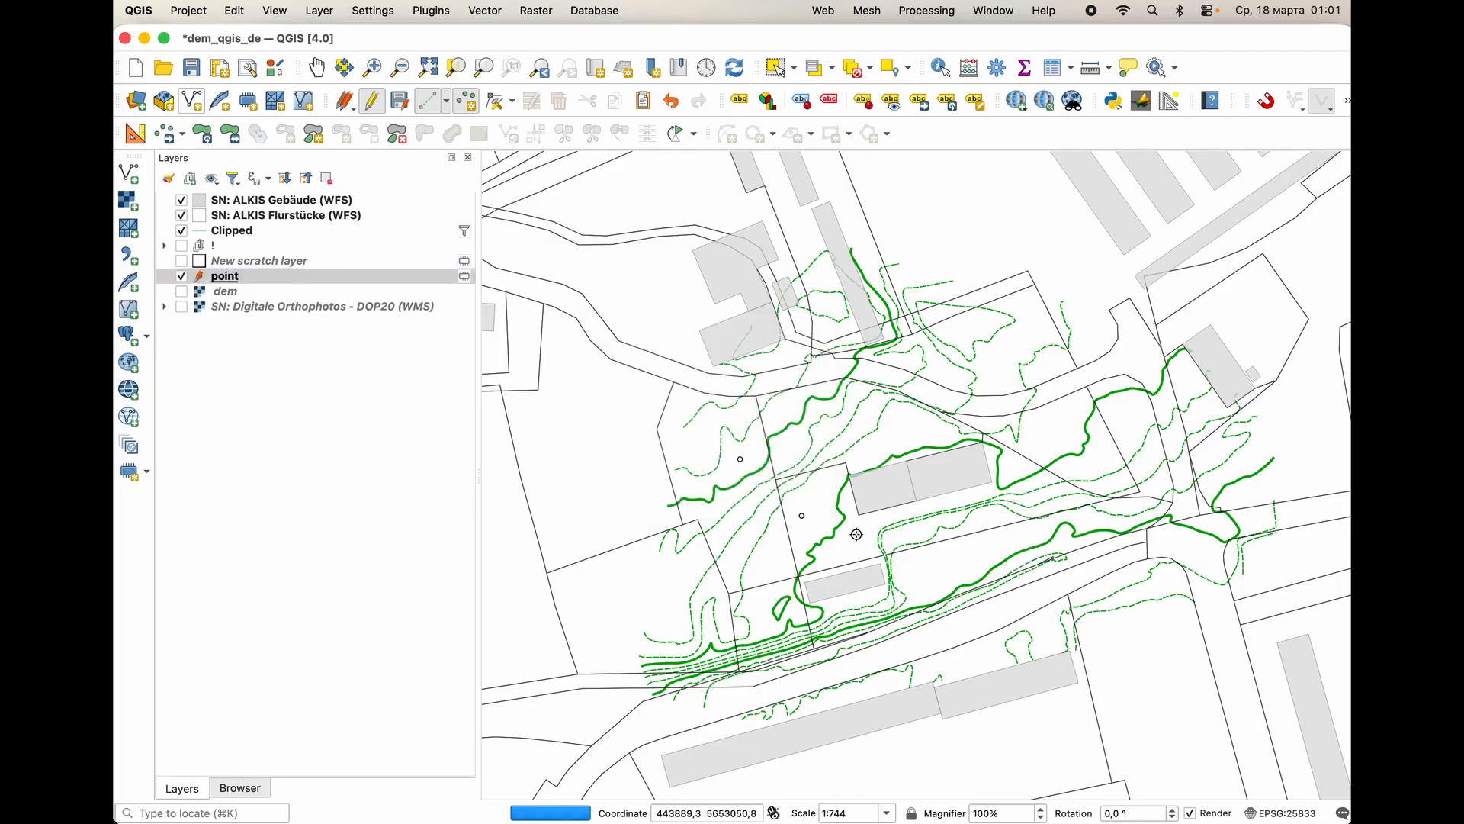
left_click(858, 535)
left_click(790, 497)
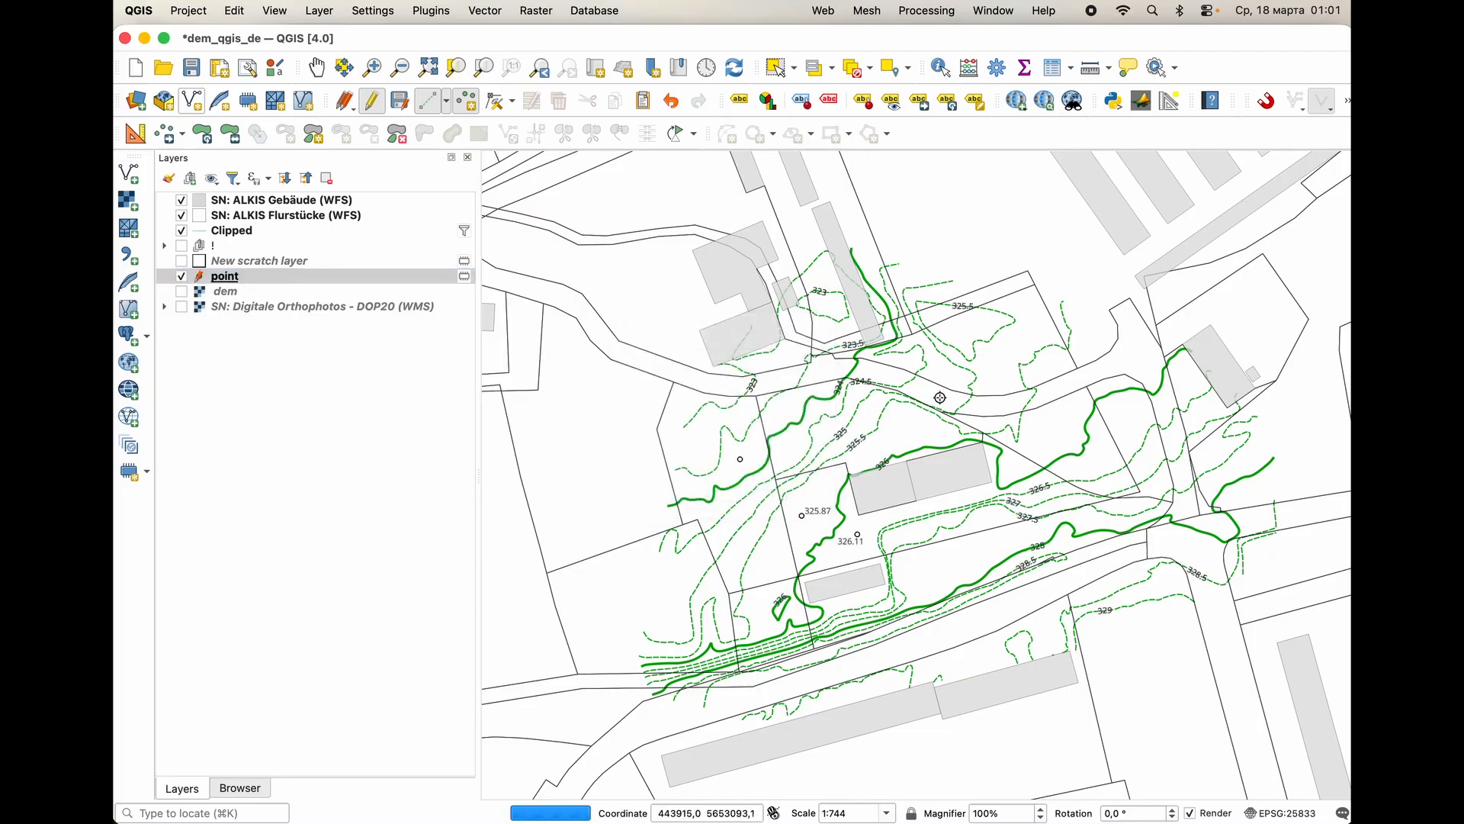
left_click(940, 397)
left_click(793, 497)
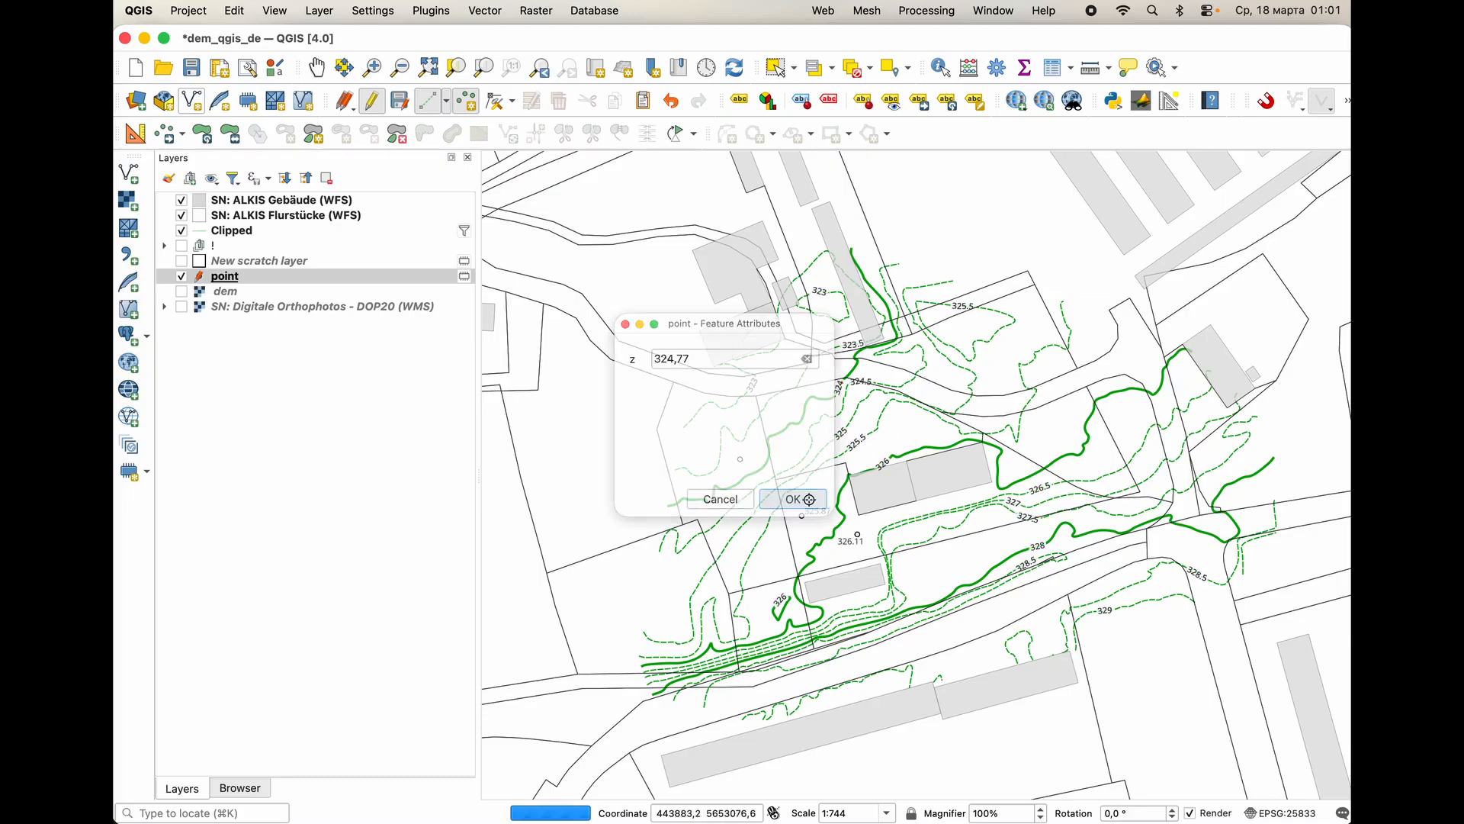
Add three more spot heights with prefilled z values: at the road's northwest bend, on the road to the northeast, and east of the central building.
left_click(818, 391)
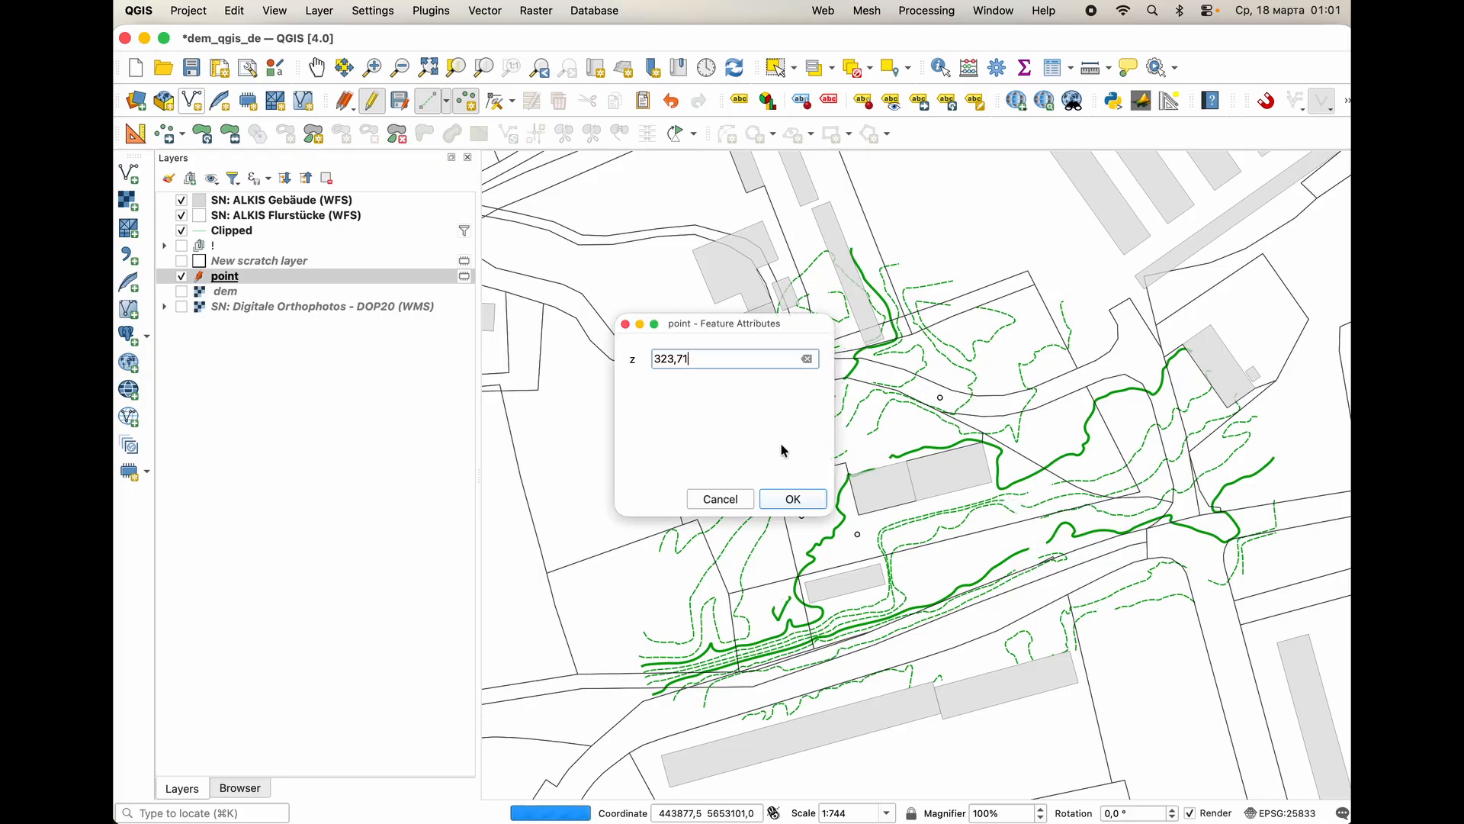
left_click(787, 497)
left_click(1060, 388)
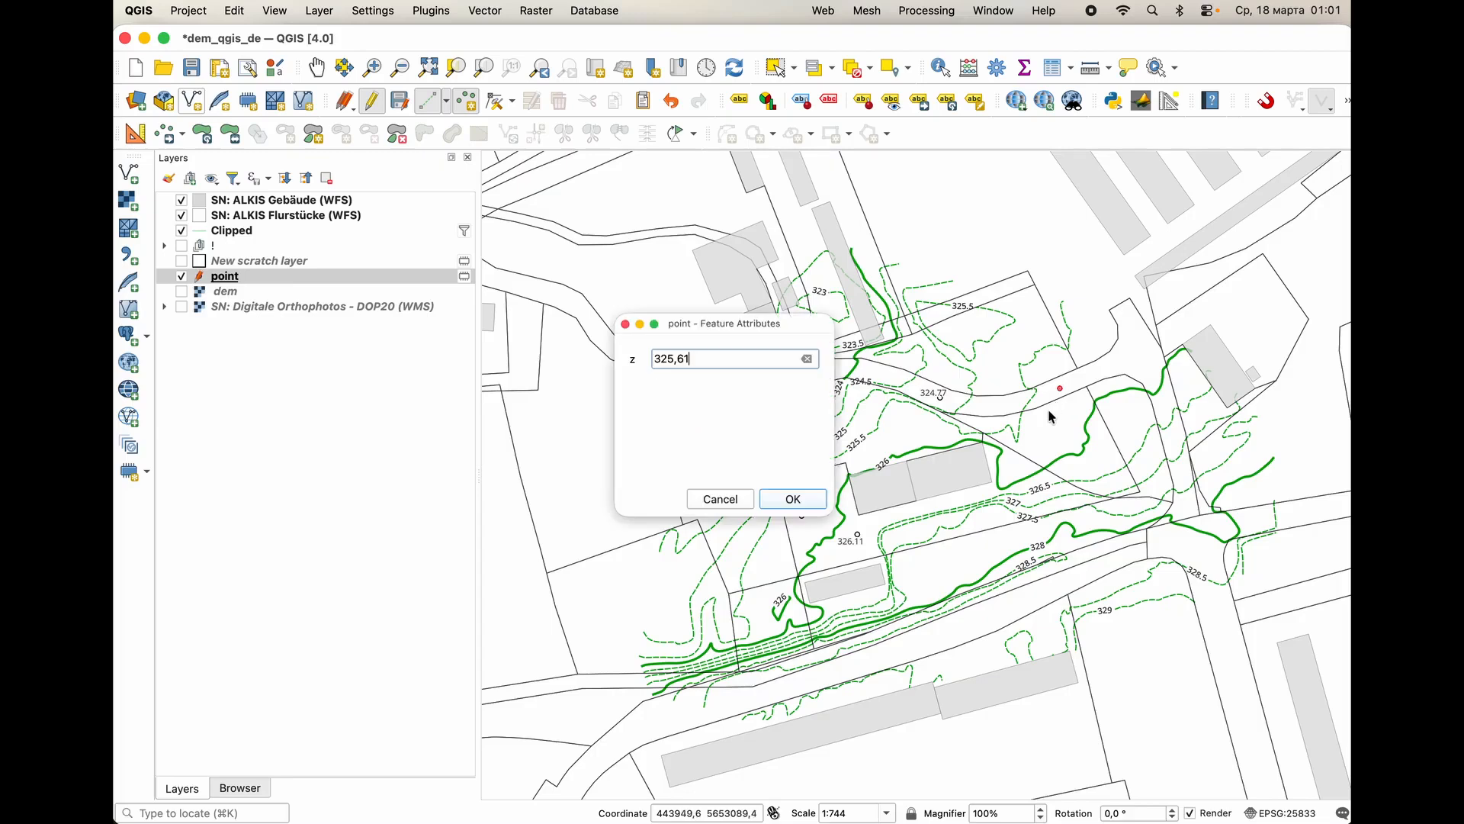
left_click(793, 499)
left_click(1057, 440)
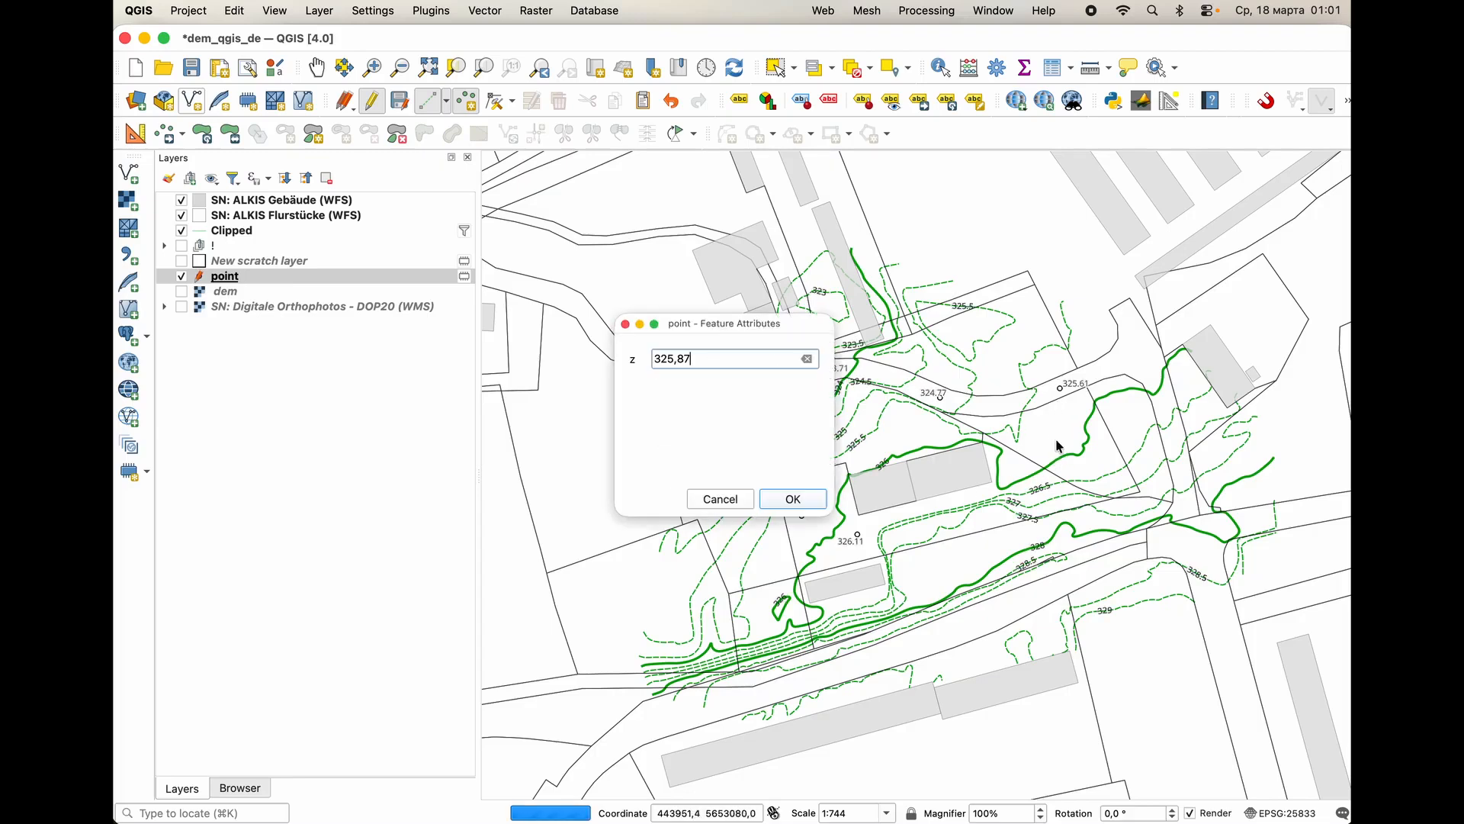
left_click(797, 501)
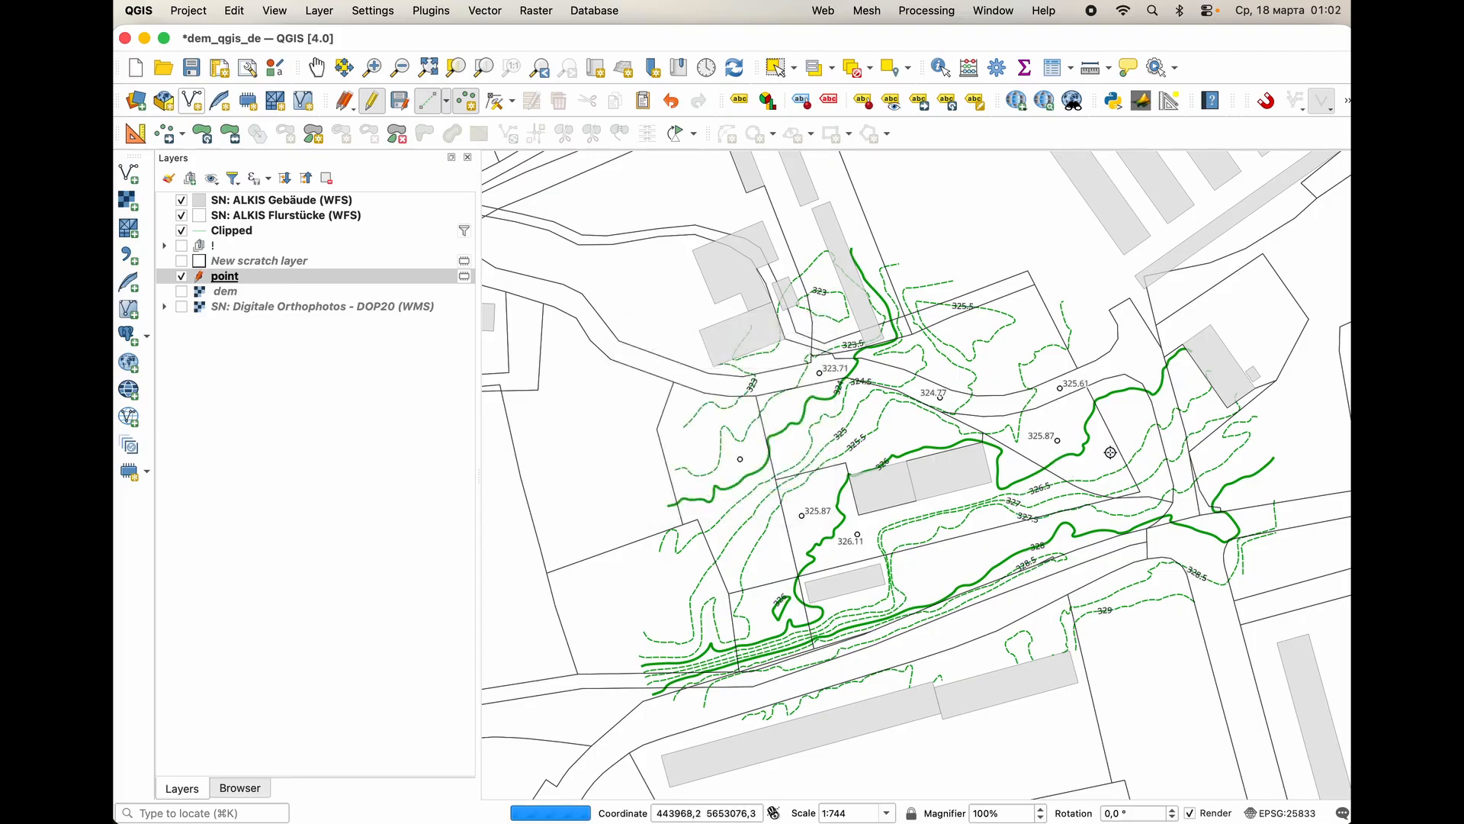
Add four spot heights with prefilled z values: two near the eastern building and two along the southern street, accepting each point's attributes.
left_click(1170, 437)
left_click(793, 499)
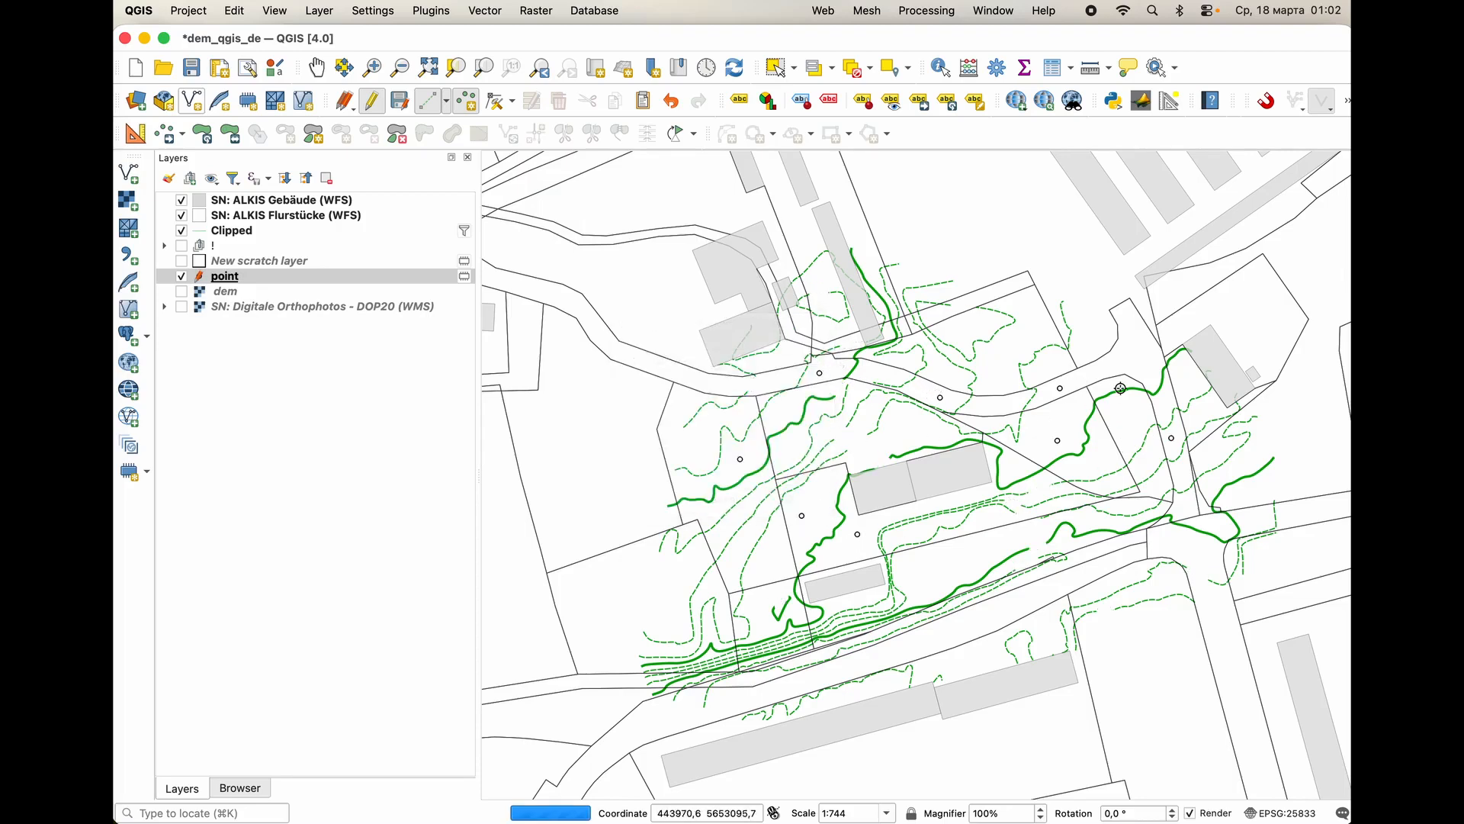
left_click(1138, 356)
left_click(792, 498)
left_click(1046, 587)
left_click(791, 498)
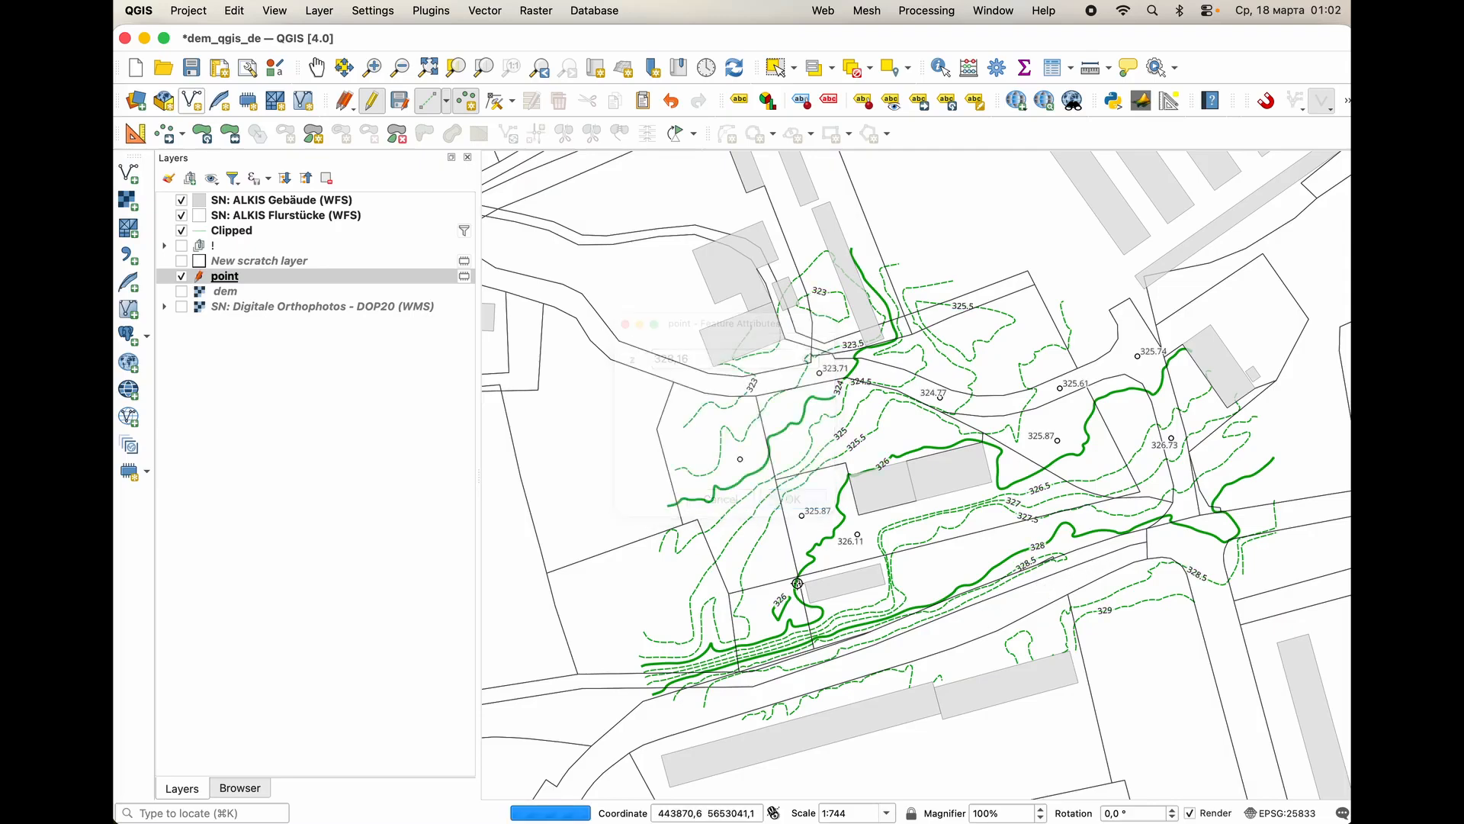
left_click(740, 698)
left_click(792, 498)
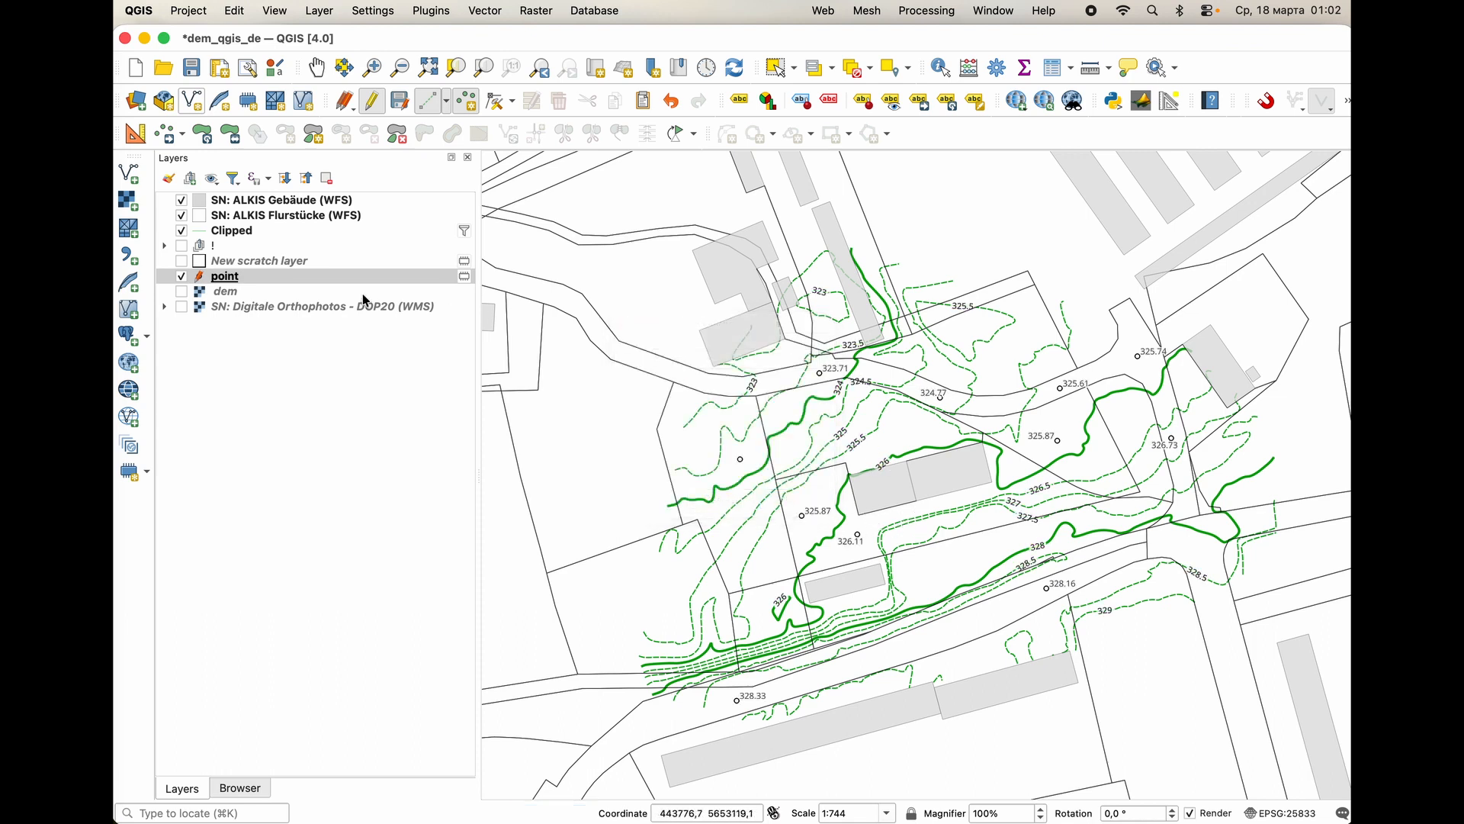
End the editing session on the point layer with the spot heights.
left_click(372, 101)
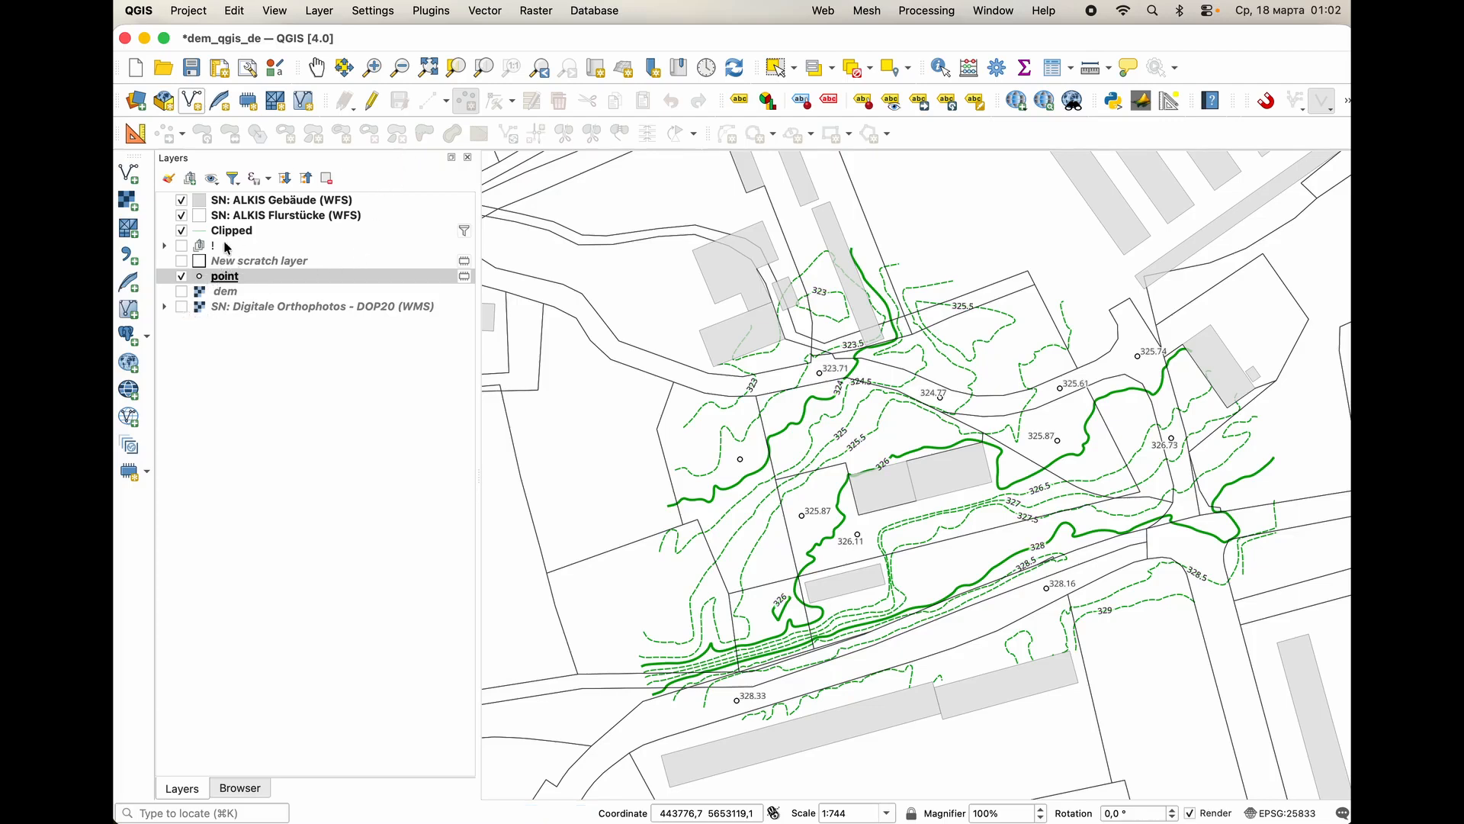
Change the color of the Clipped contour layer's Simple Line, inside its geometry generator symbol, to black.
left_click(221, 233)
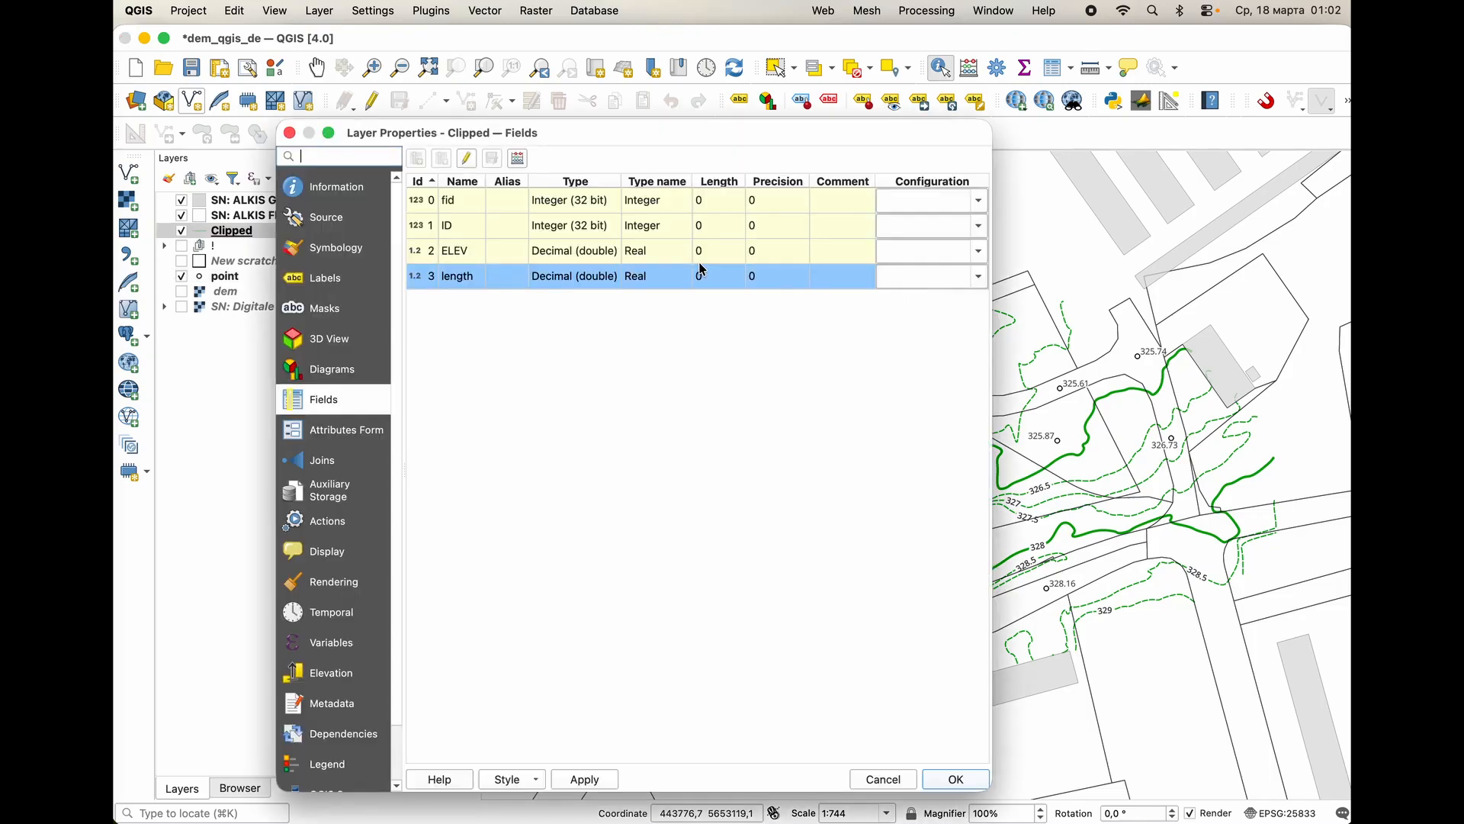
left_click(339, 250)
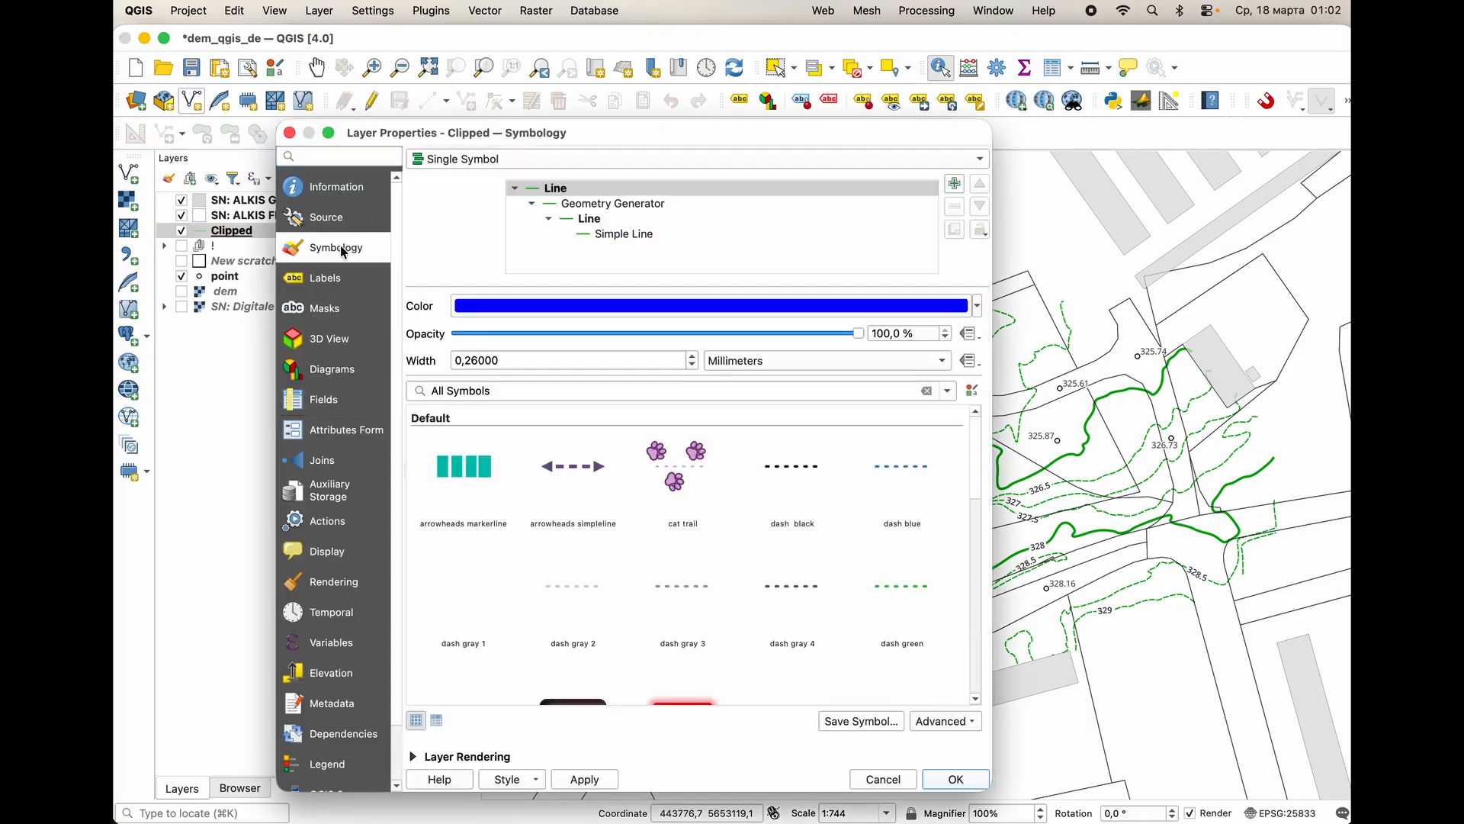
left_click(595, 220)
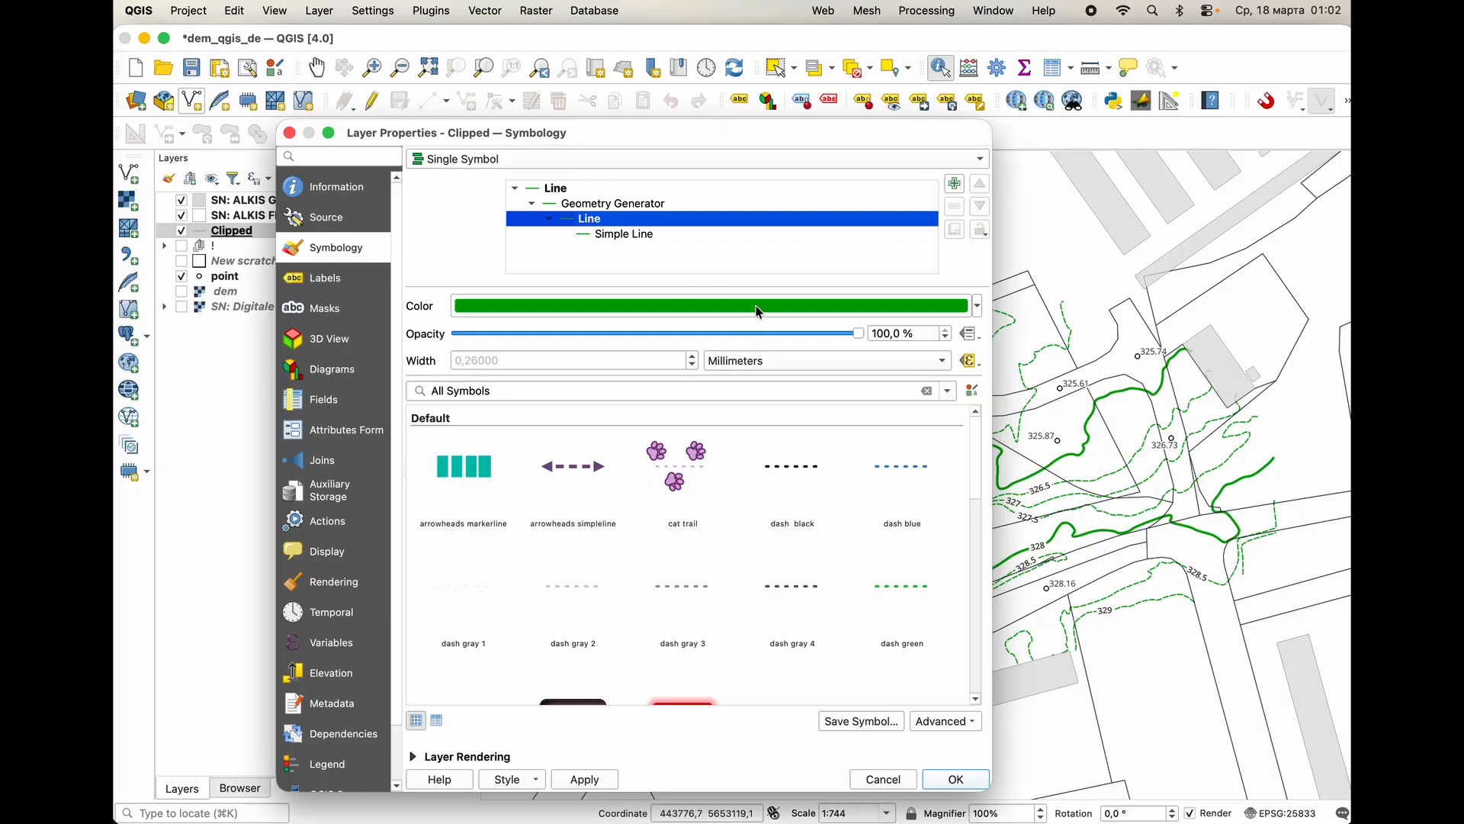
left_click(642, 206)
left_click(627, 236)
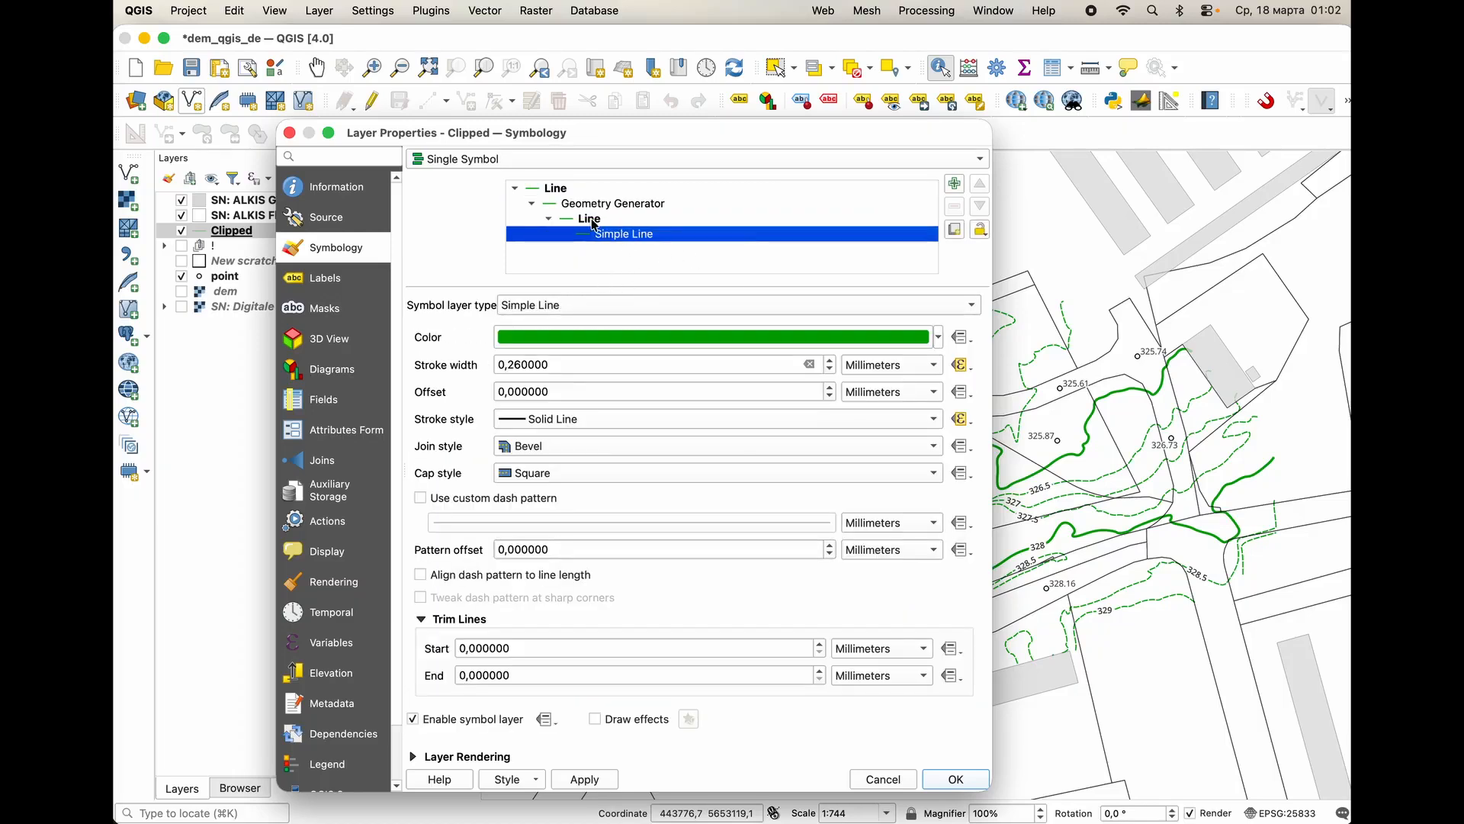
left_click(940, 337)
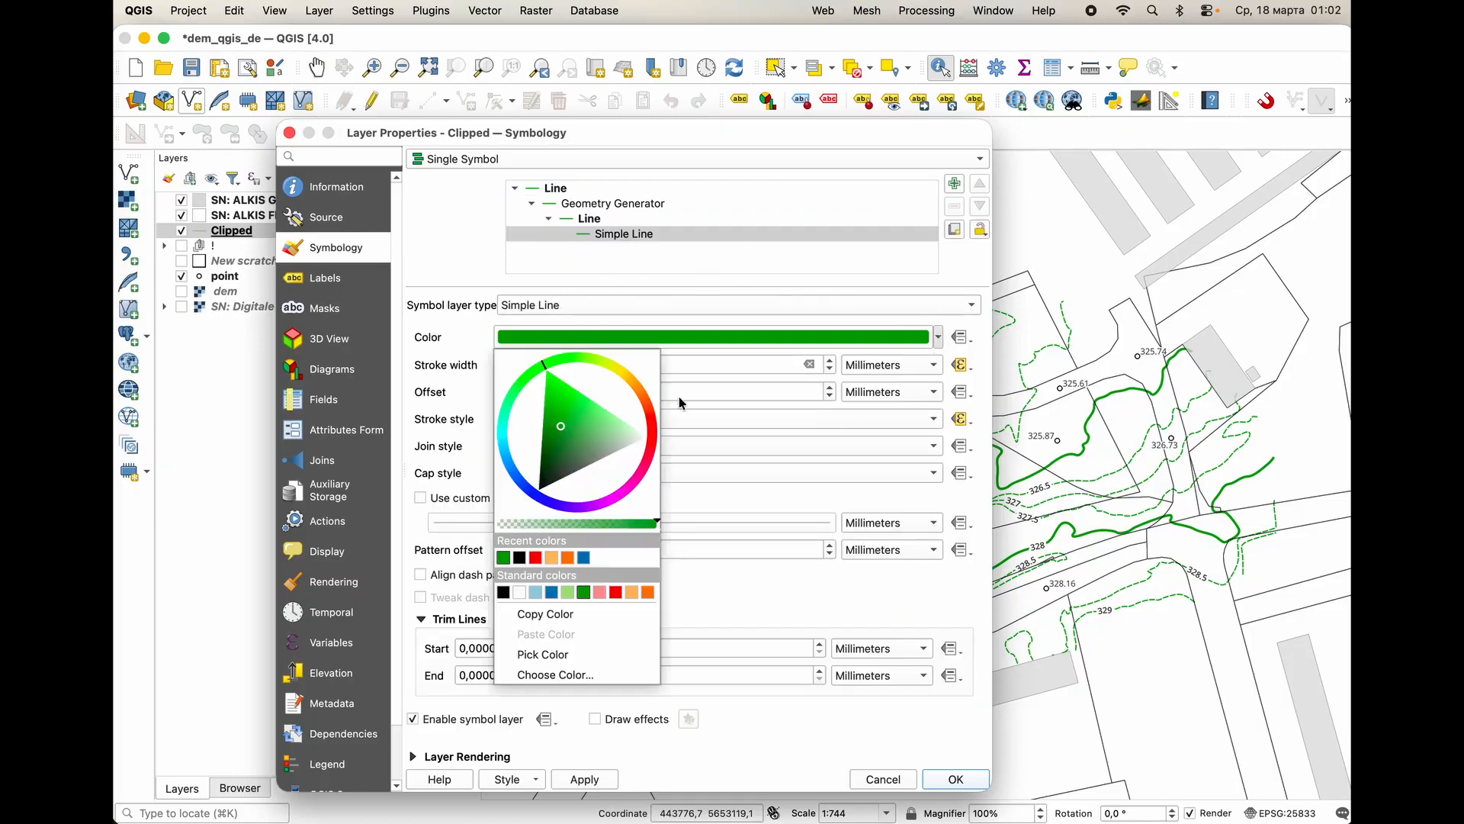
left_click(519, 557)
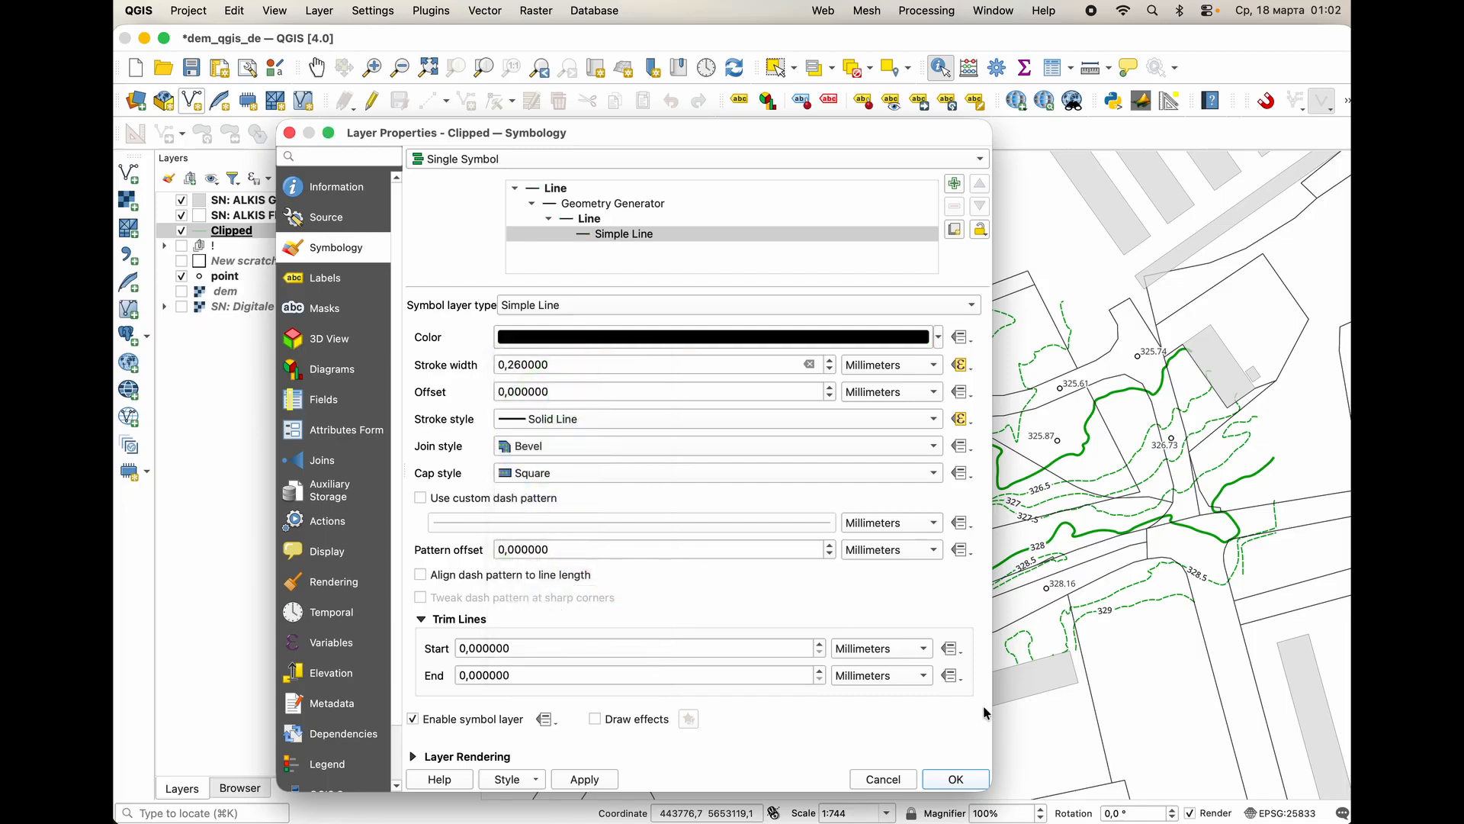
left_click(956, 779)
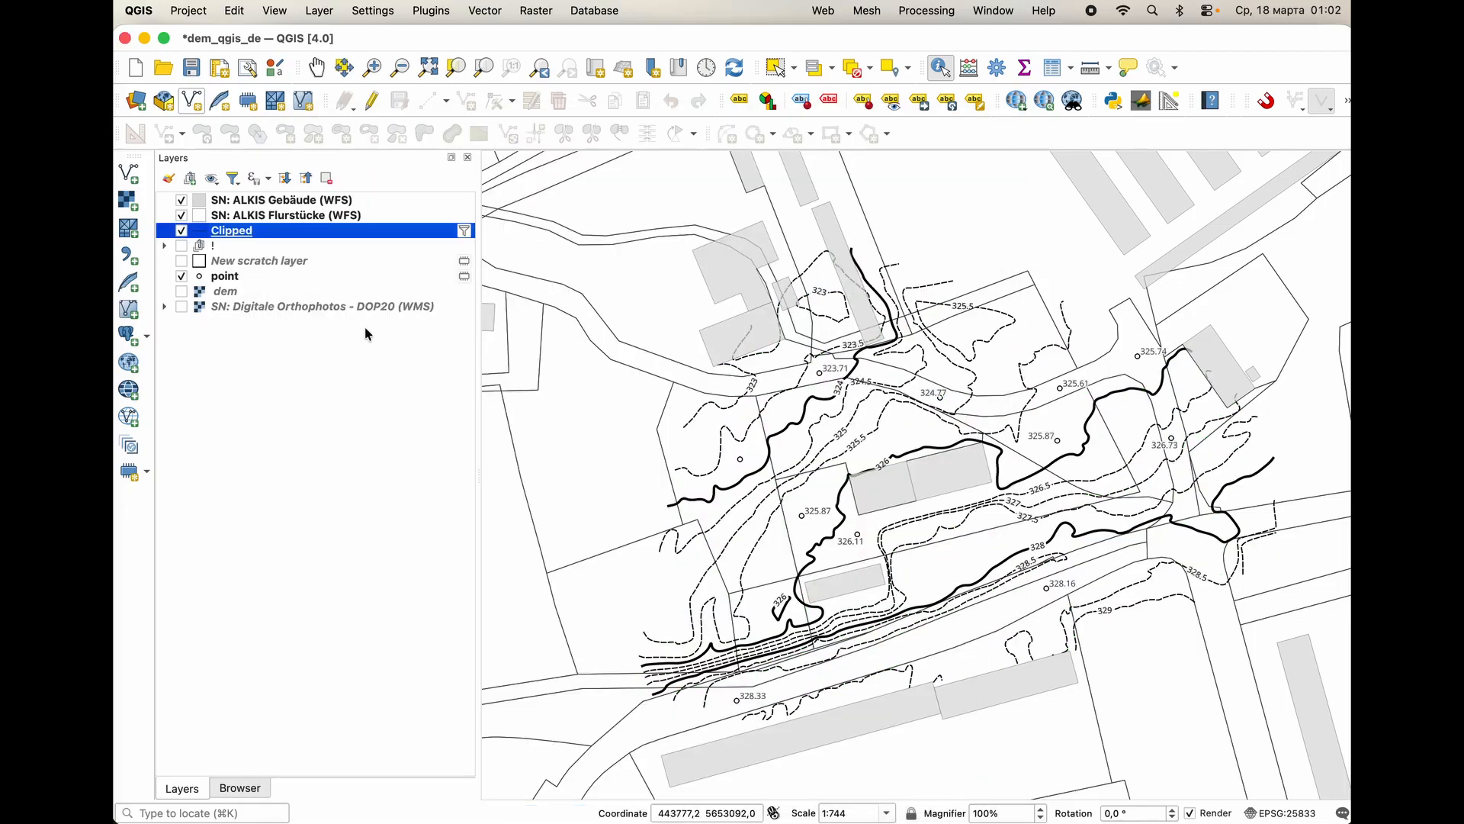
Show the SN: Digitale Orthophotos - DOP20 (WMS) layer beneath the contours and open the existing print layout 111.
left_click(181, 307)
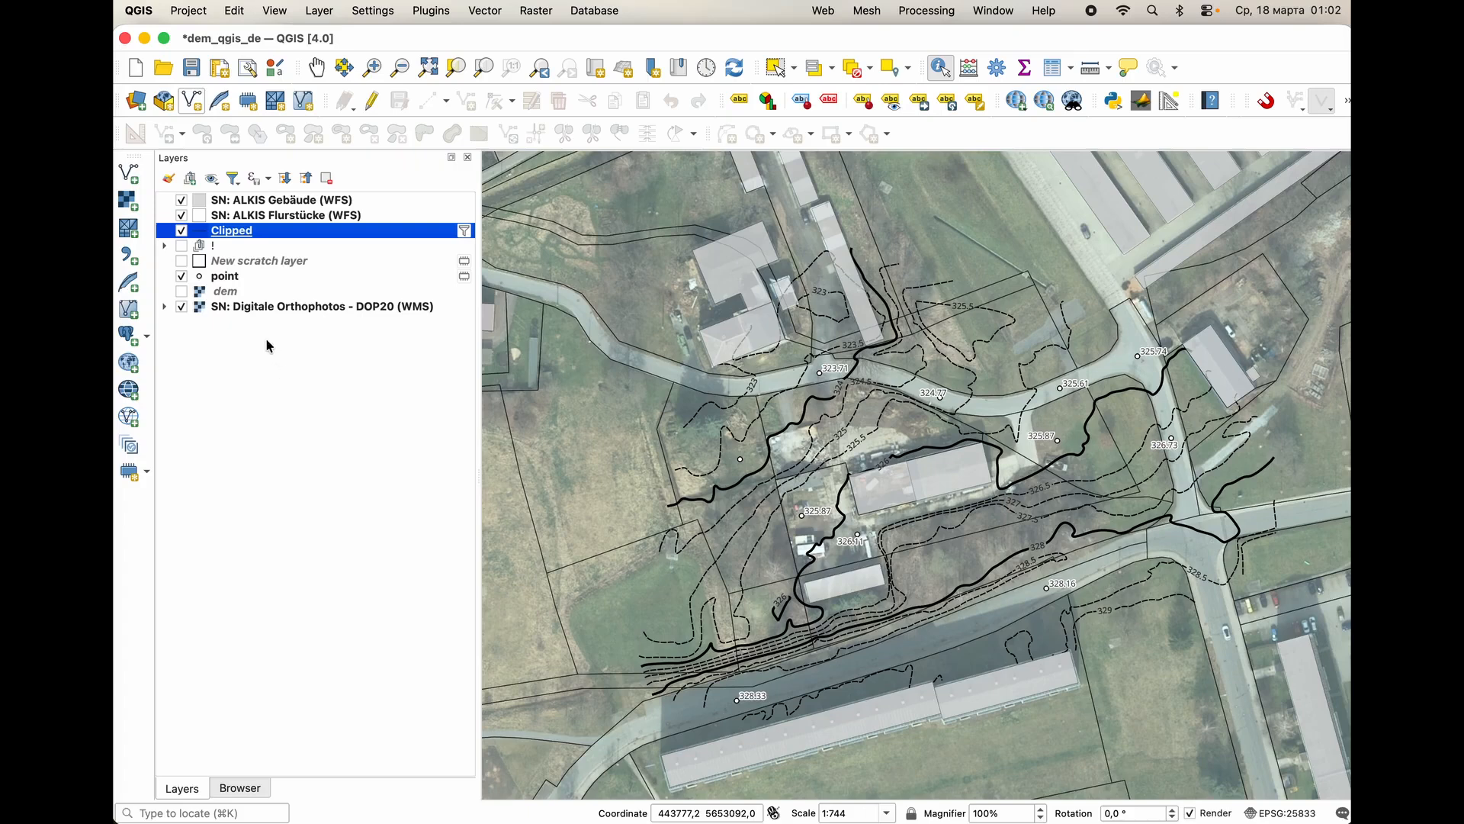
left_click(247, 74)
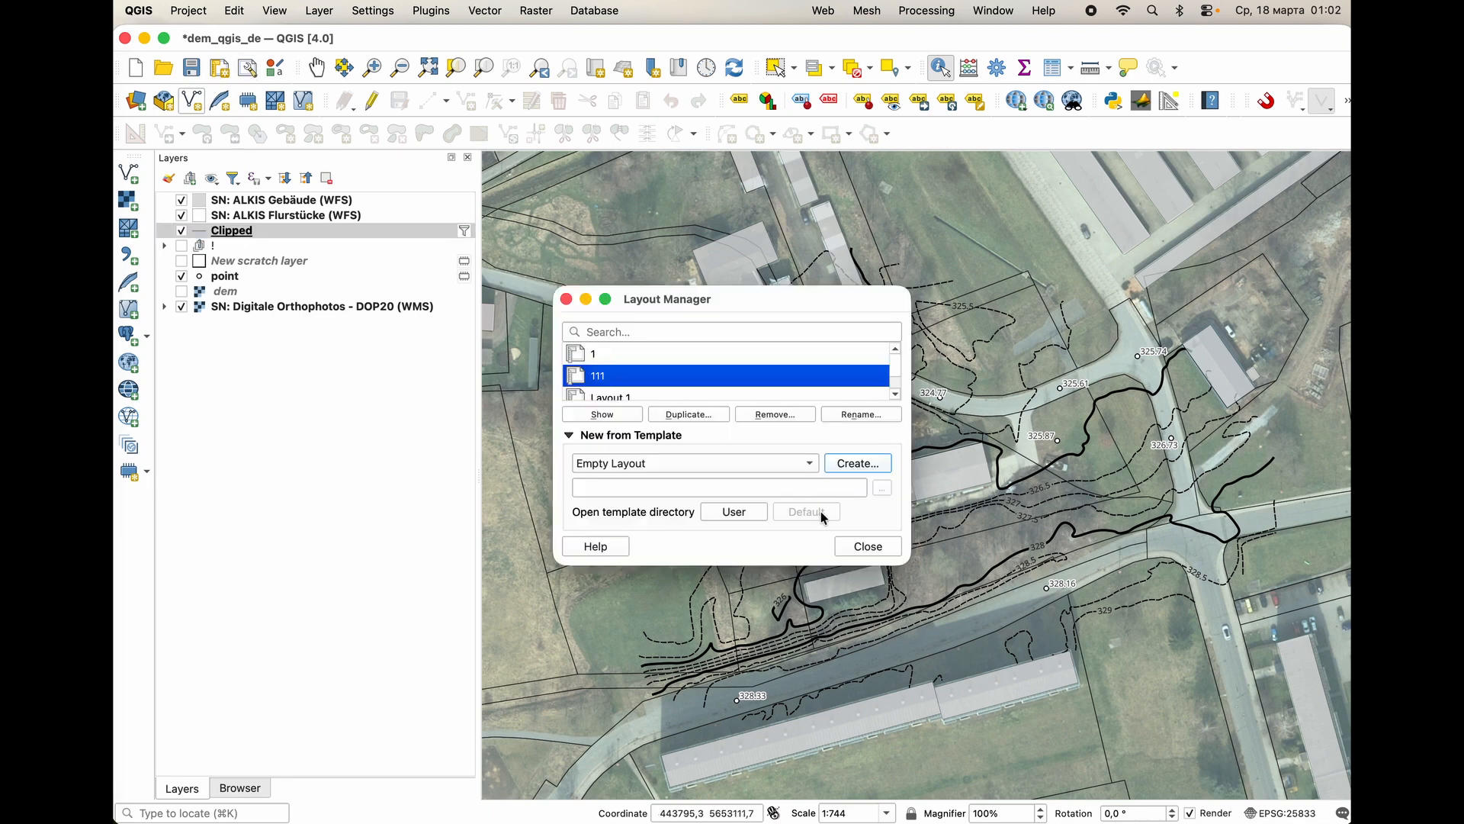
double_click(612, 377)
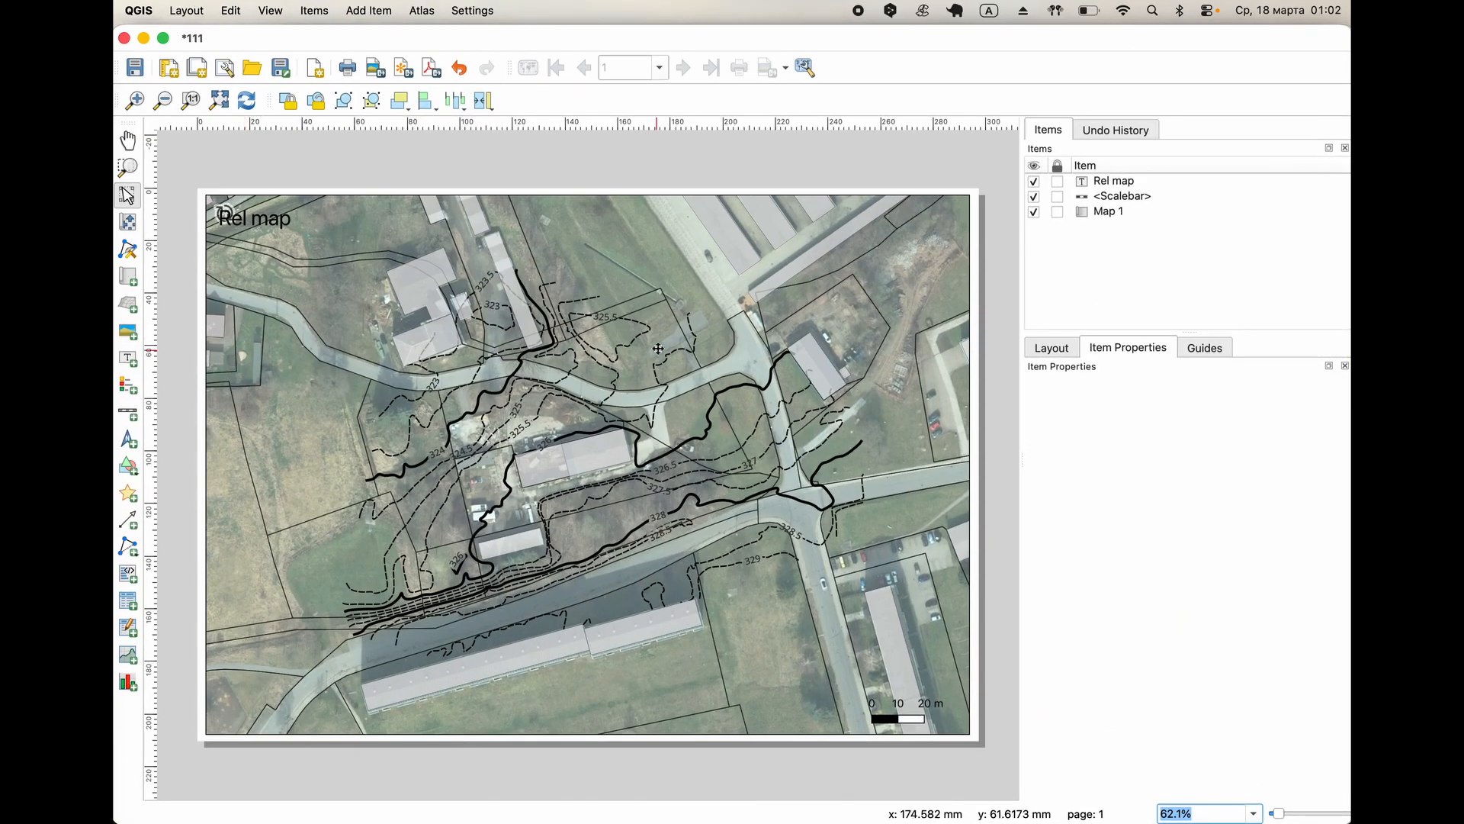